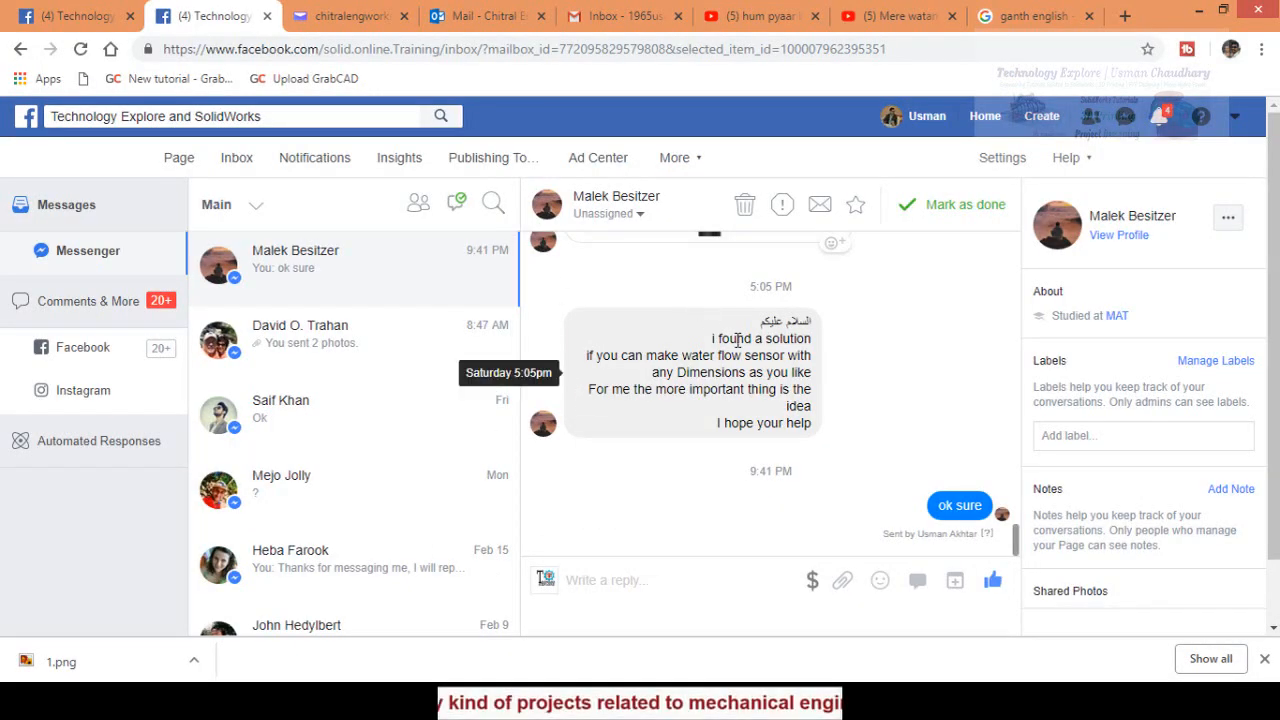
Review the earlier messages and dimensioned photos of the water flow sensor in the conversation
scroll(735, 345, up, 5)
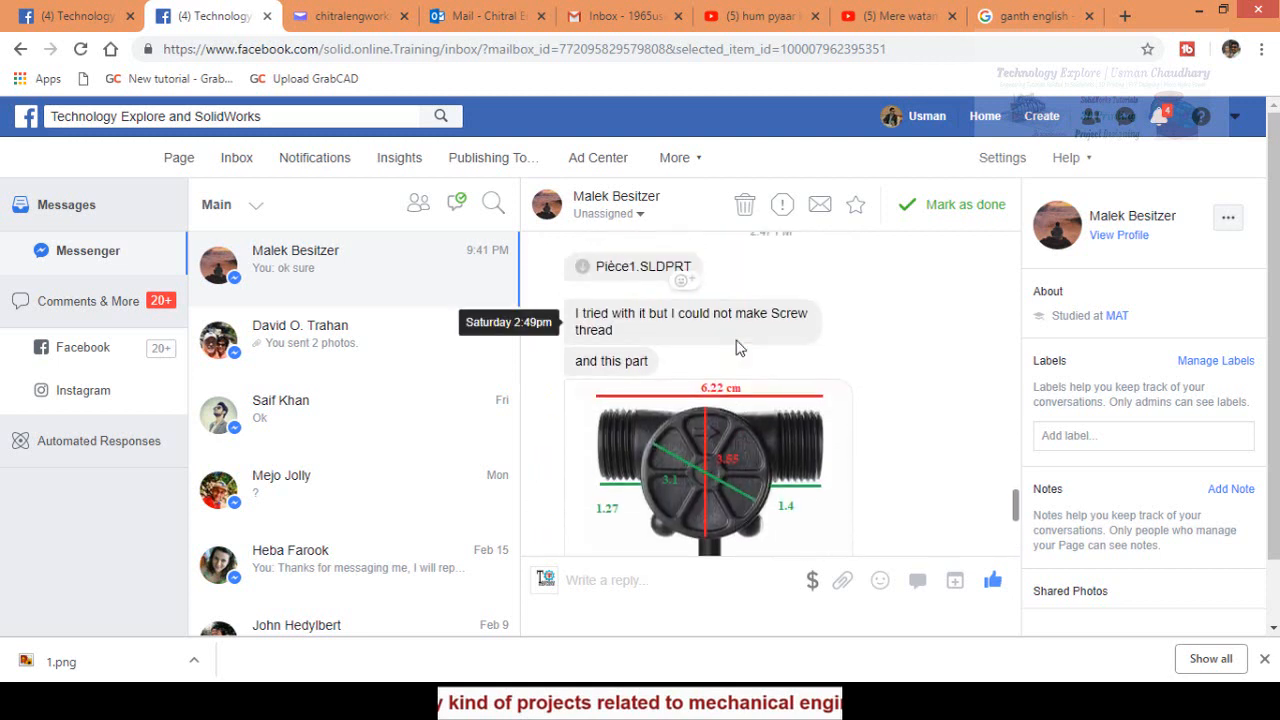
scroll(735, 347, up, 6)
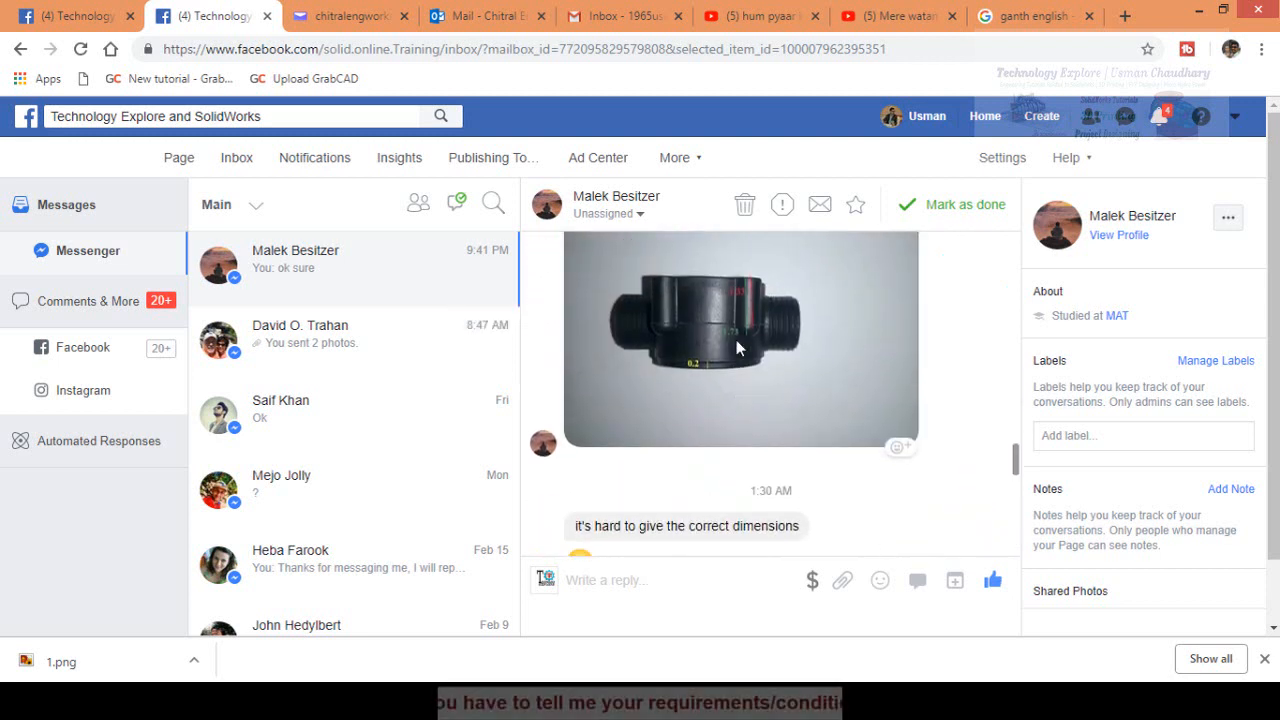
scroll(736, 347, up, 5)
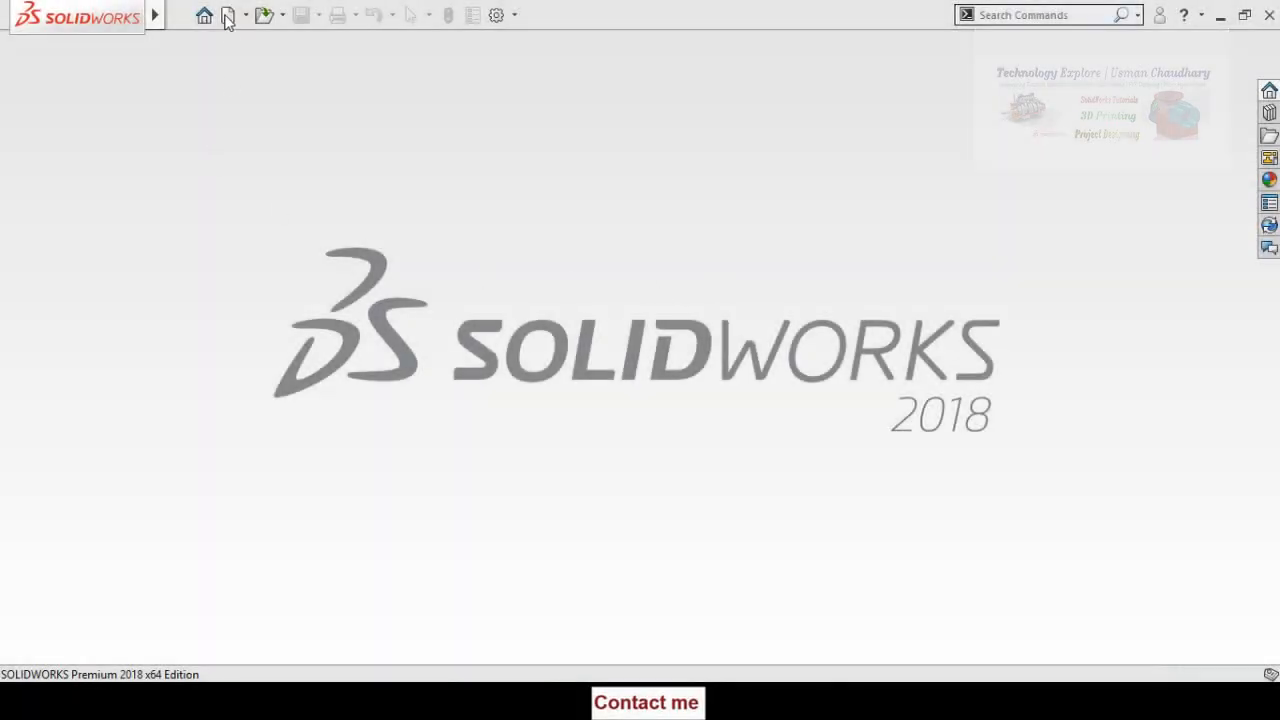
Create a new part document and start a sketch on the Front Plane
click(229, 15)
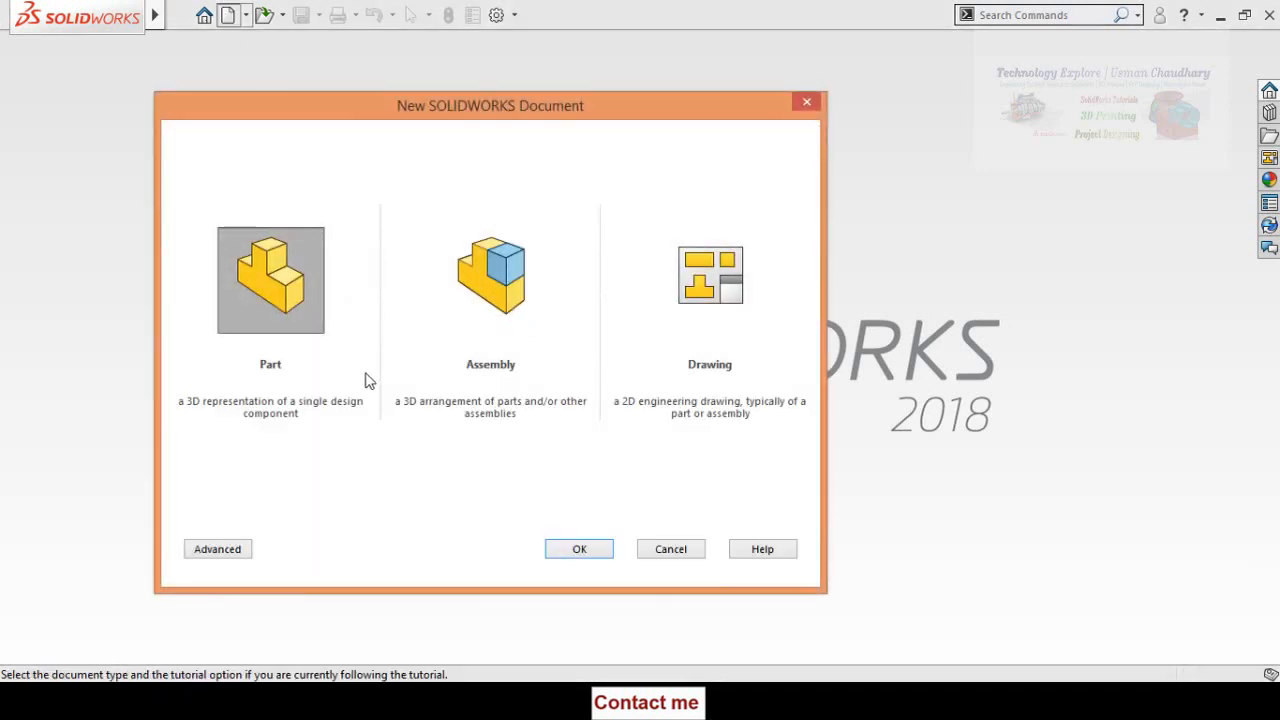
double_click(286, 302)
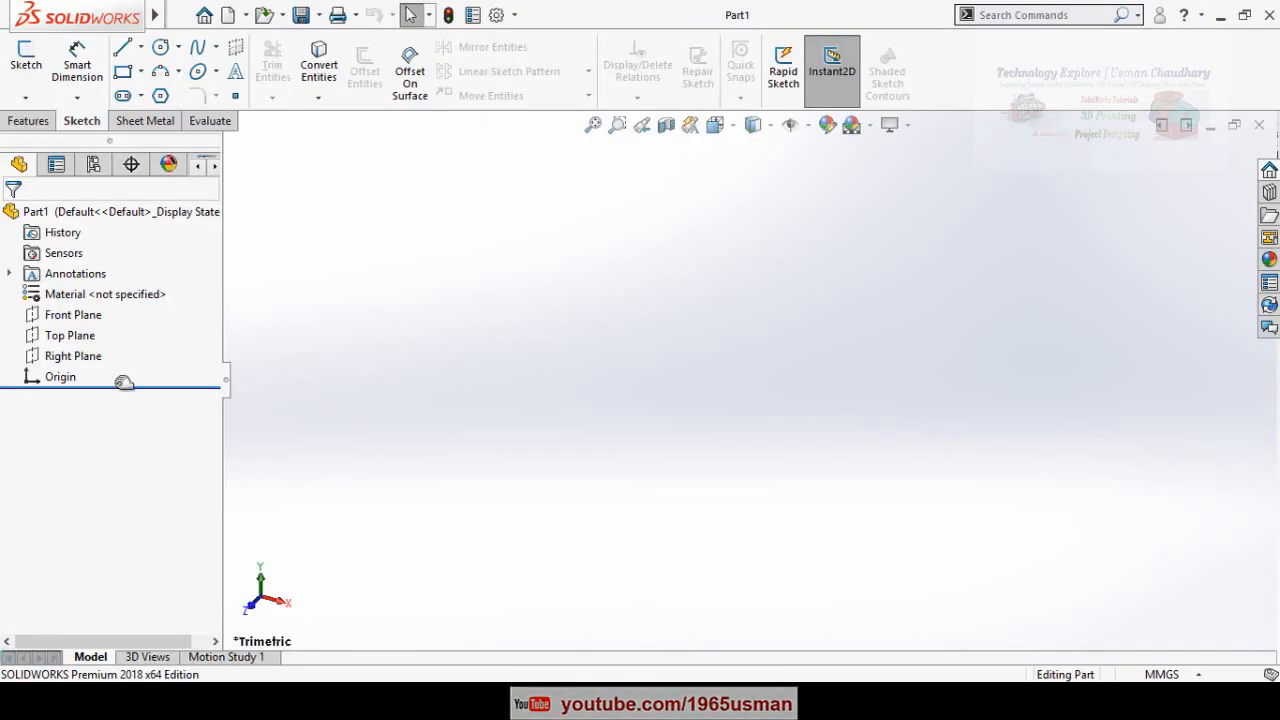
click(70, 314)
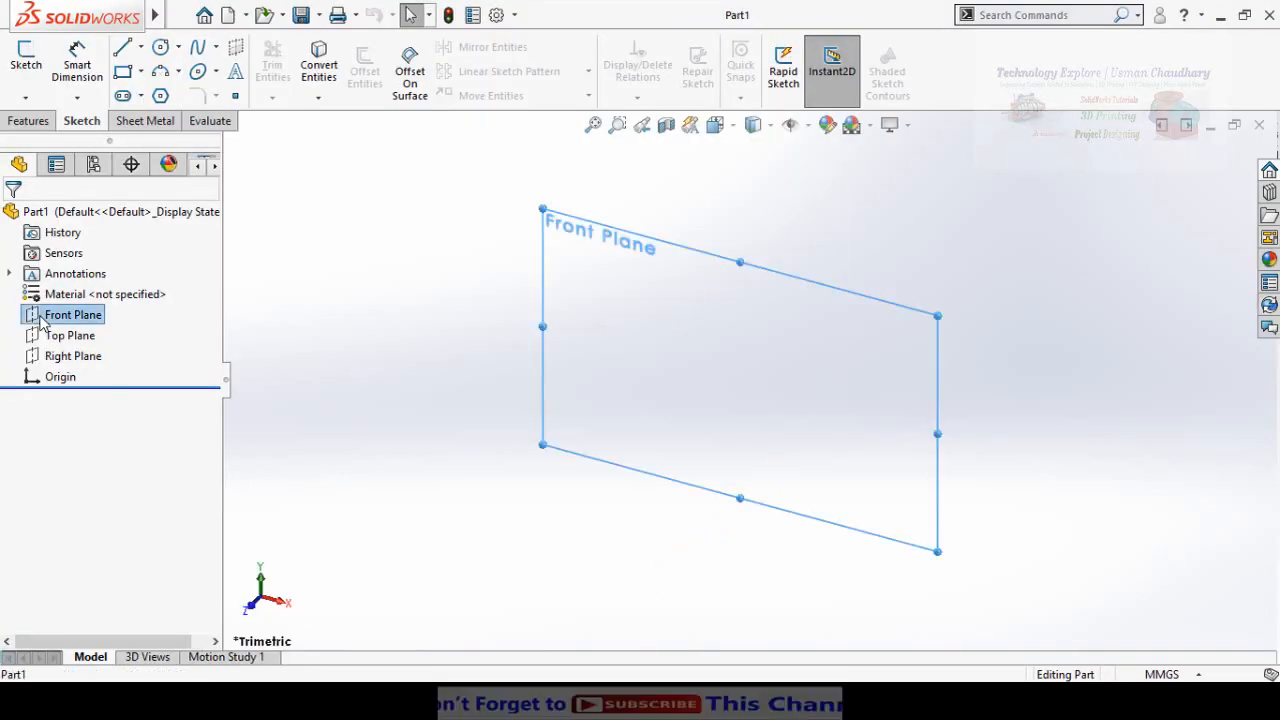
click(57, 289)
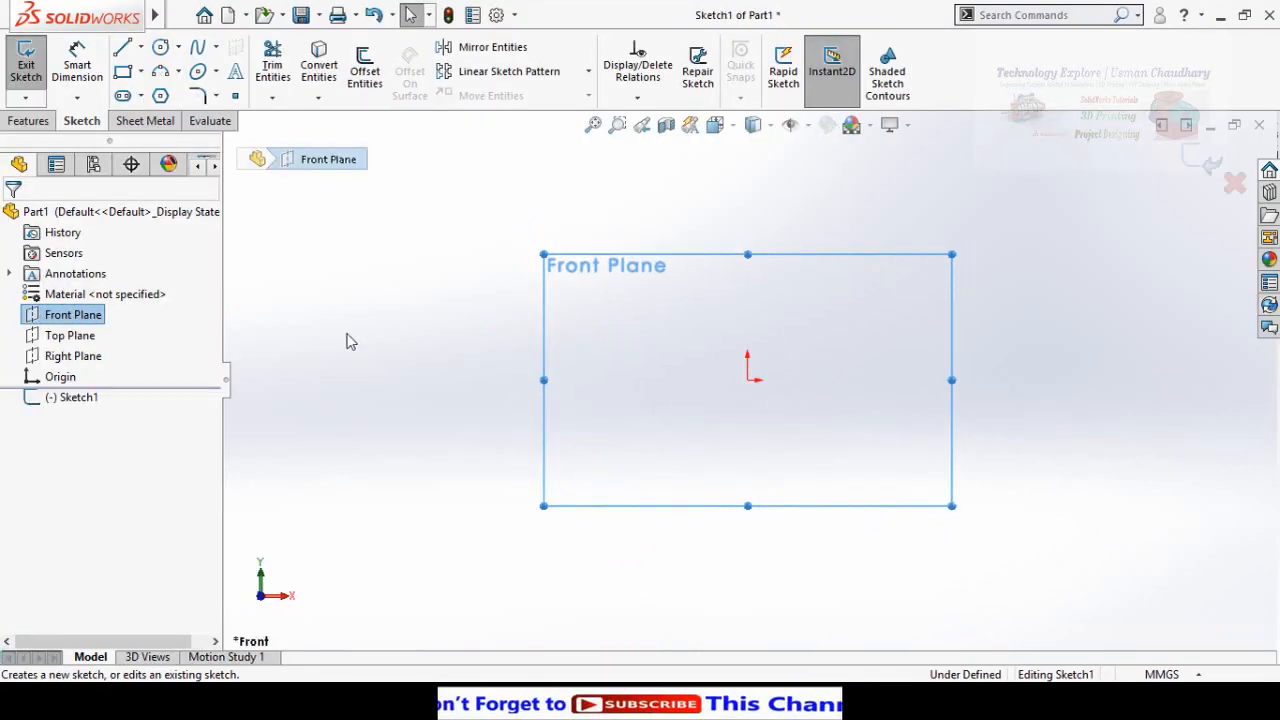
Sketch a circle centred on the origin and set its diameter to 30 mm
click(159, 48)
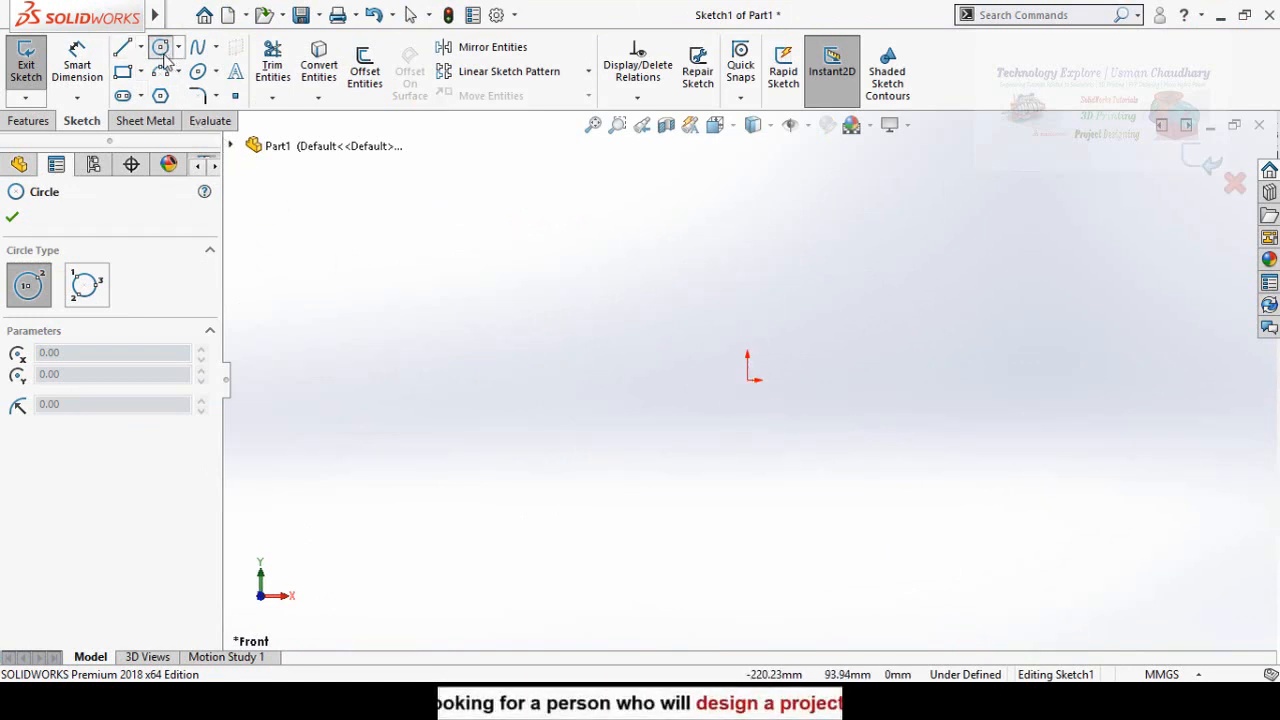
click(748, 380)
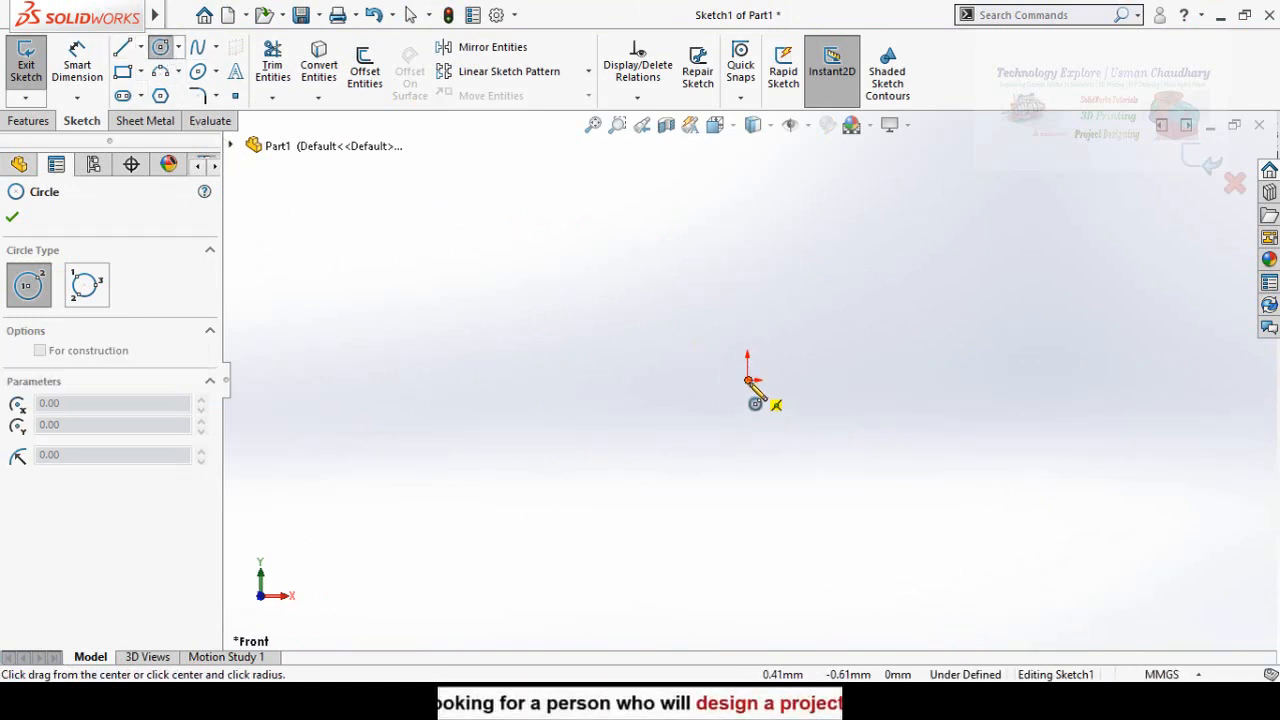
click(801, 449)
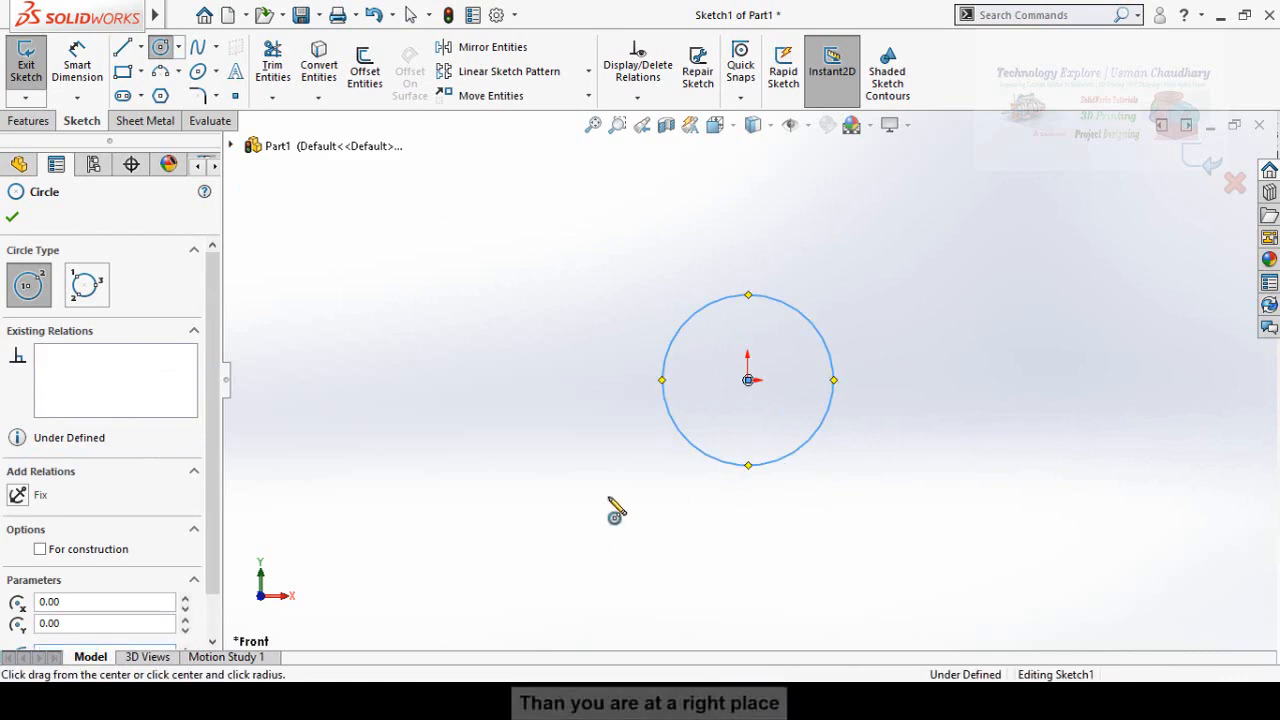
key(d)
click(721, 462)
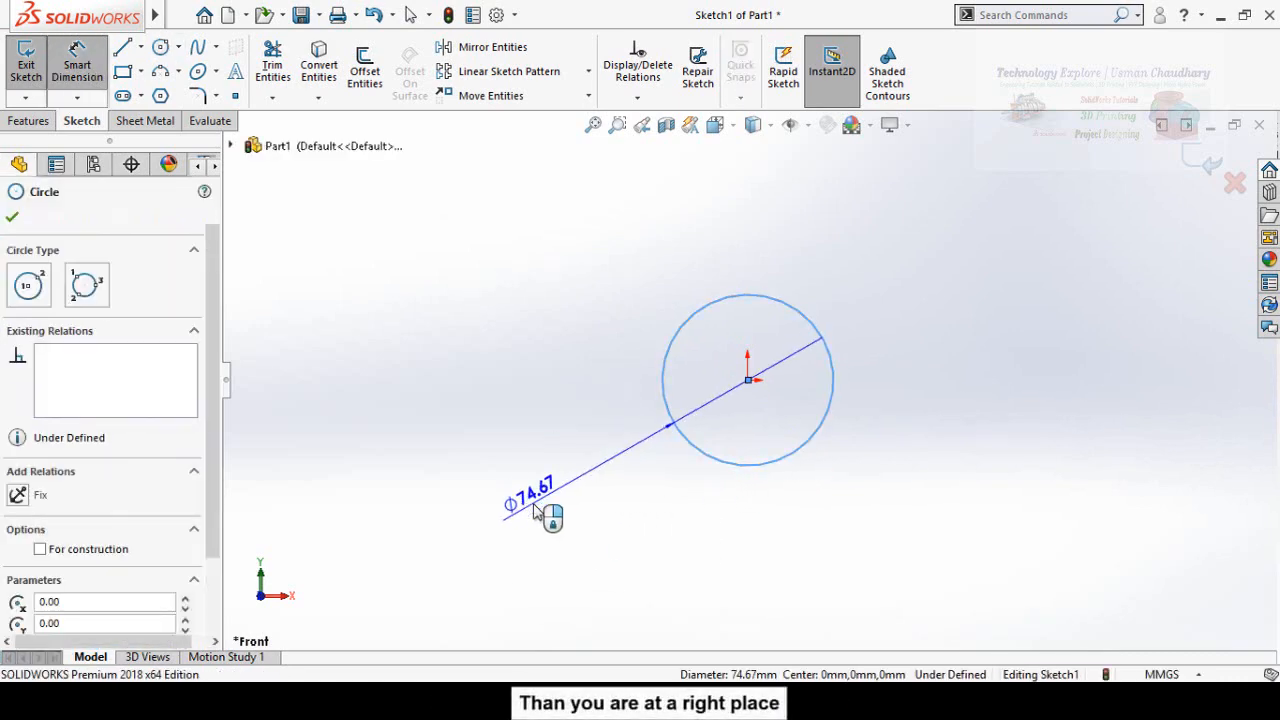
click(535, 510)
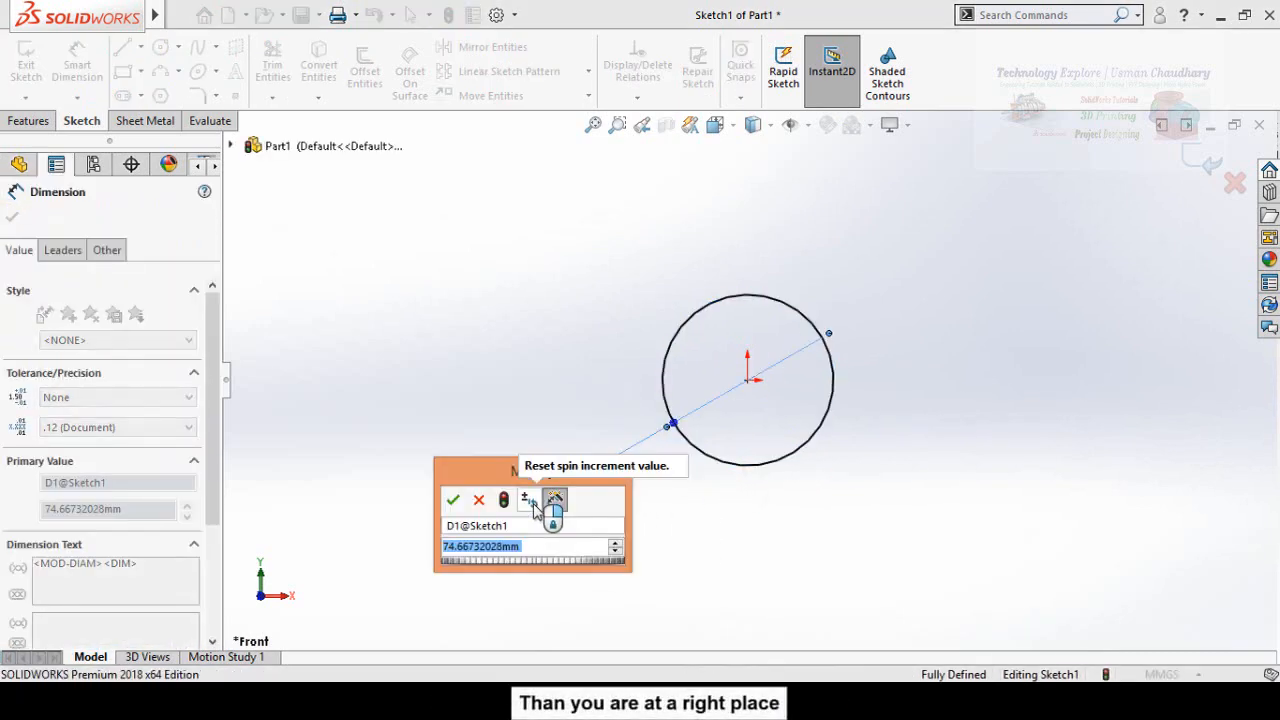
text(30)
key(Return)
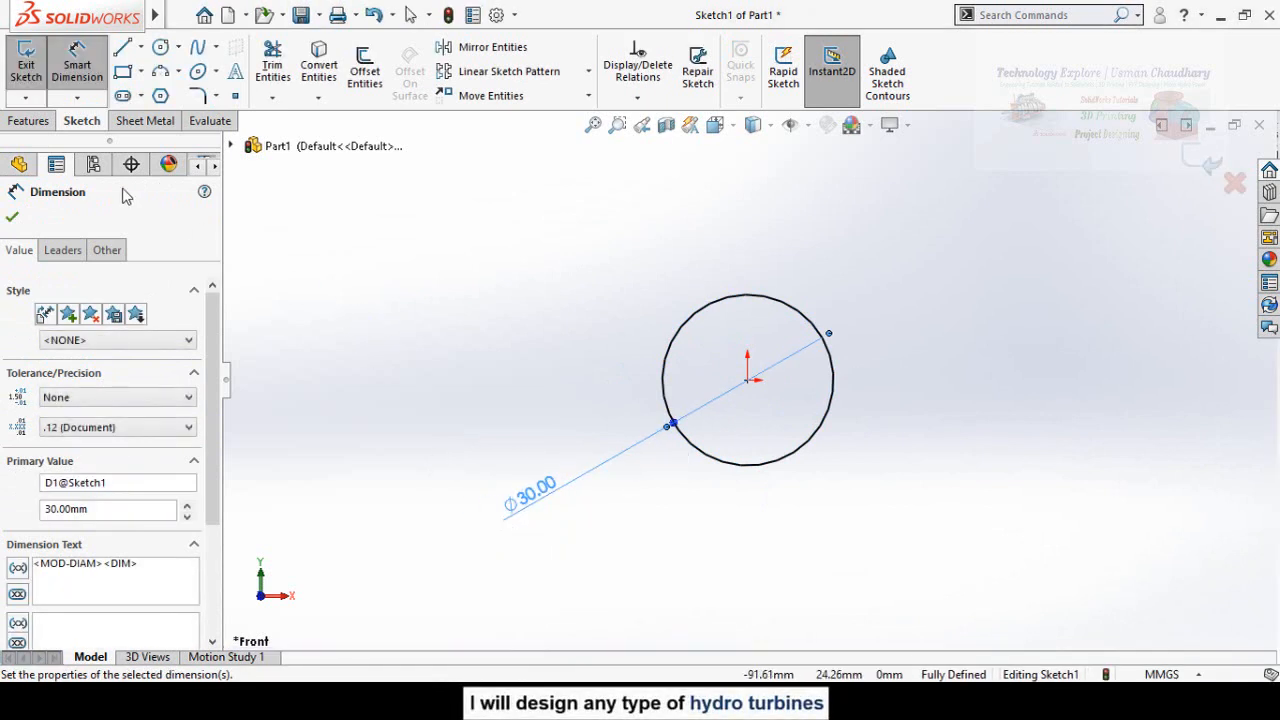
Extrude the circle as a blind boss with a depth of 100 mm
click(28, 121)
click(34, 66)
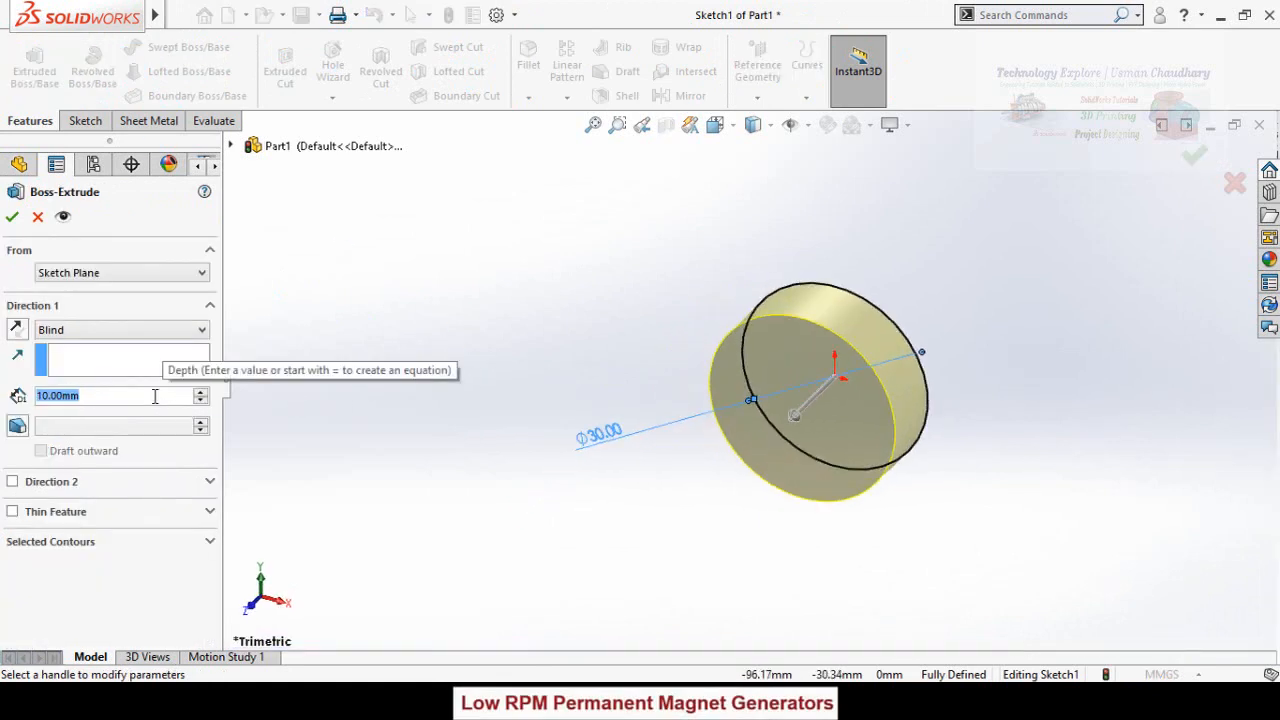
text(80)
key(Return)
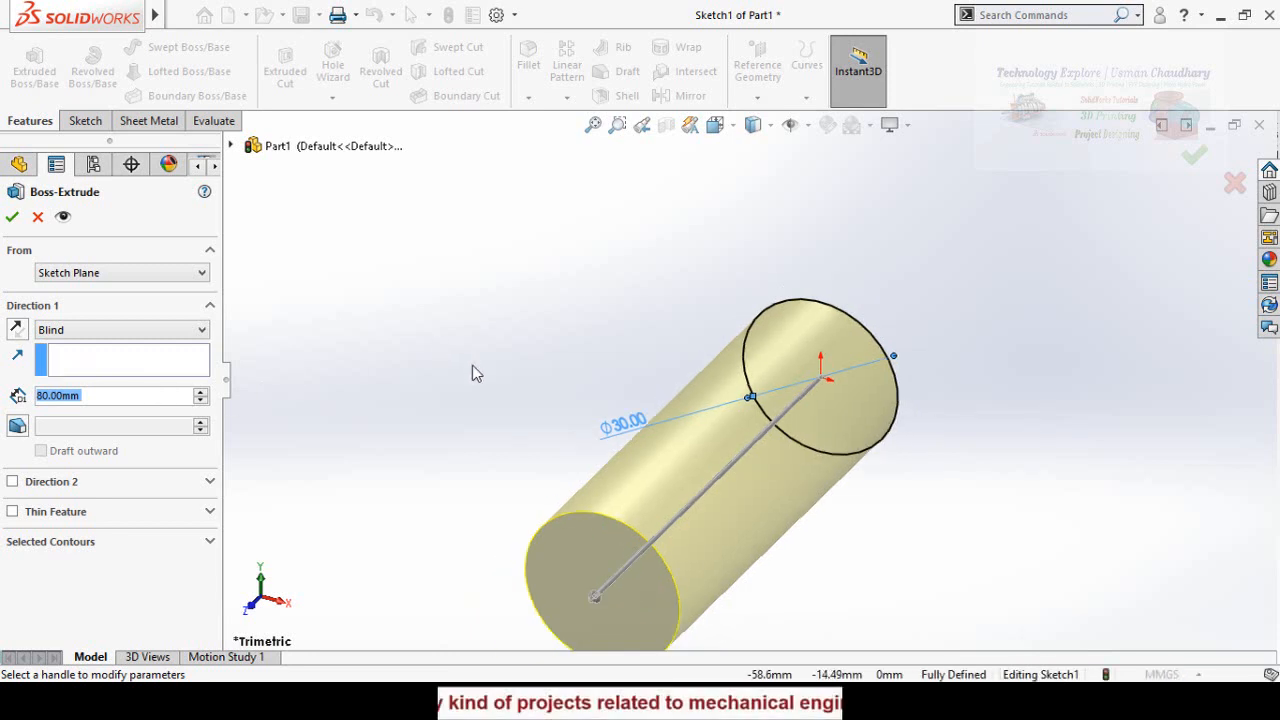
key(ctrl+4)
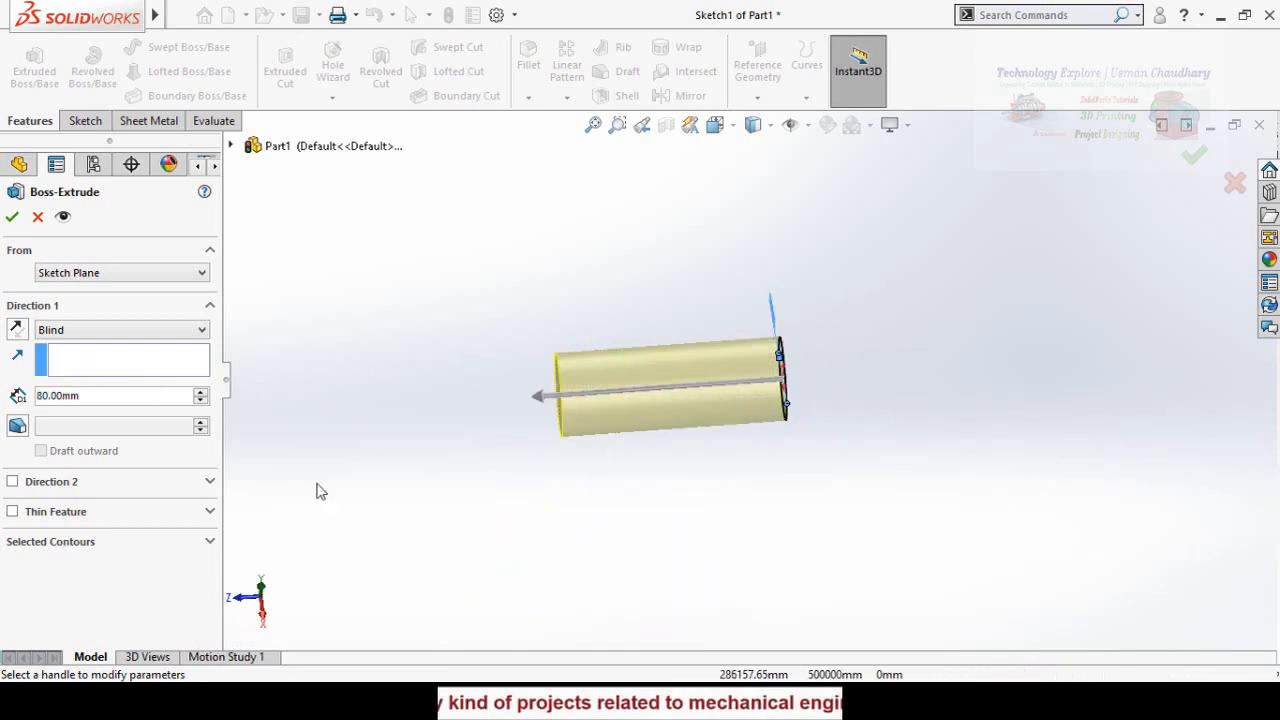
double_click(134, 397)
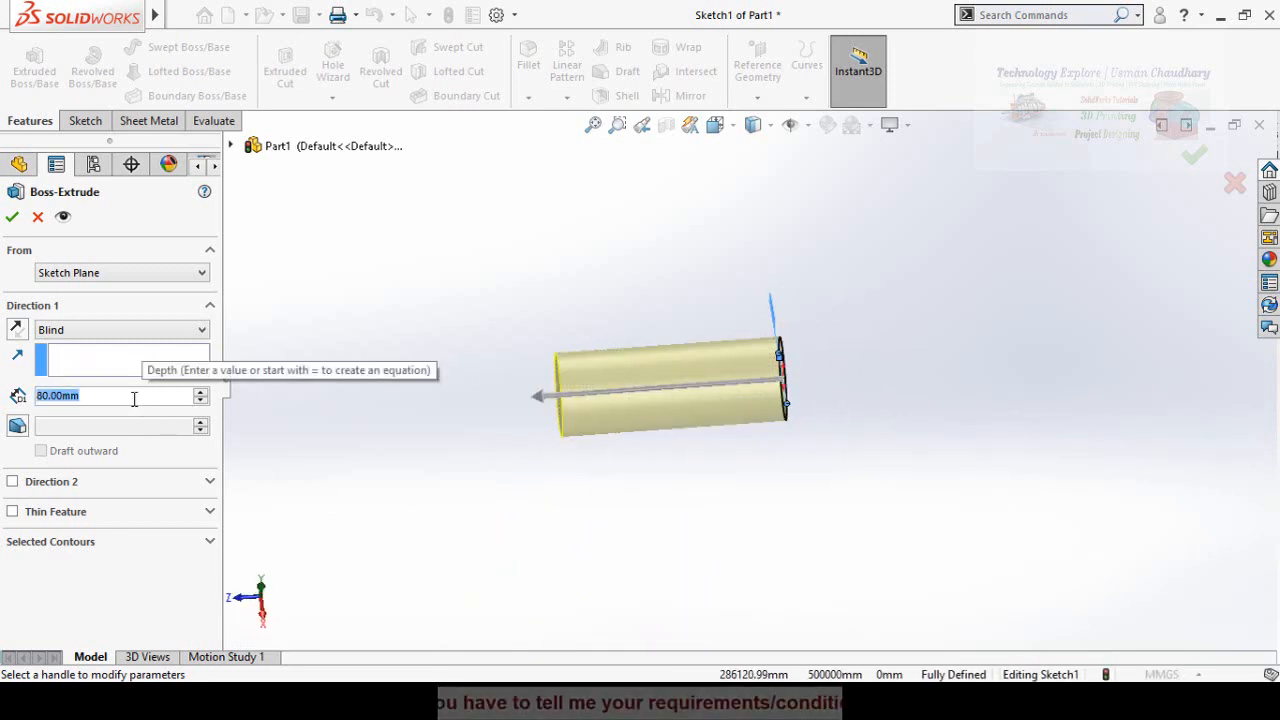
text(100)
key(Return)
key(Return)
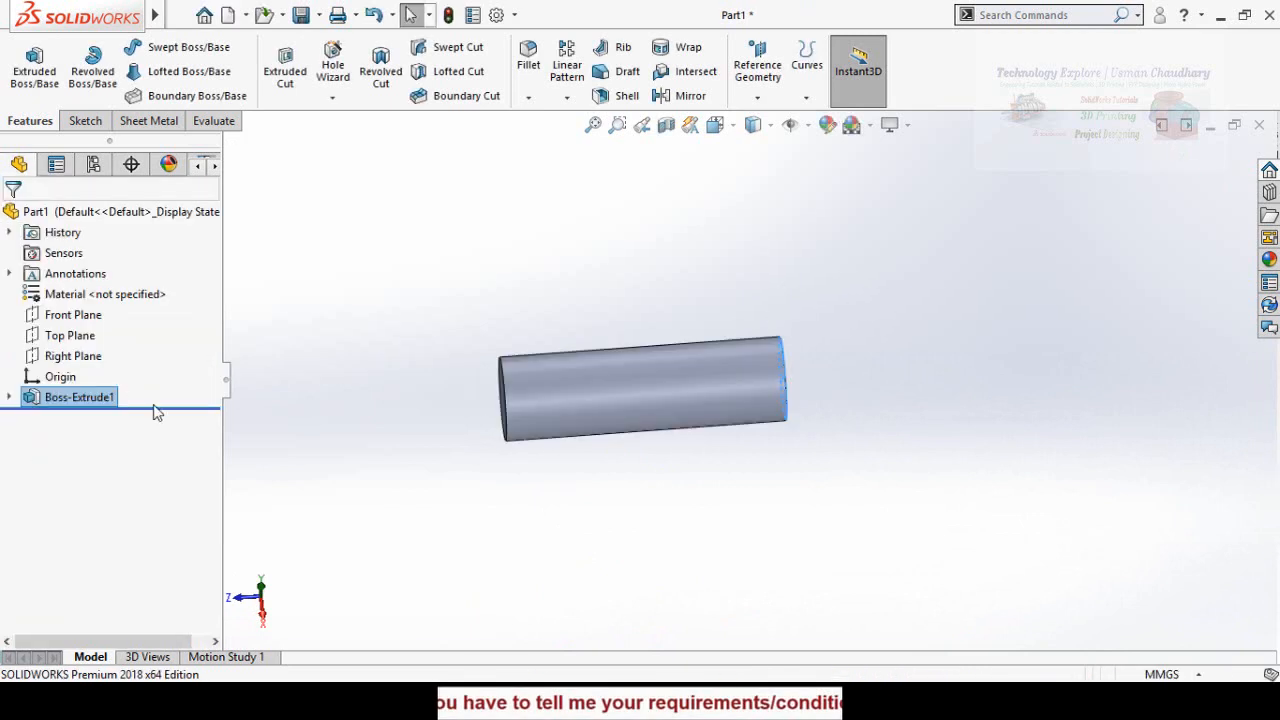
Create a reference plane midway between the cylinder's two end faces
click(385, 398)
middle_drag(414, 390, 411, 365)
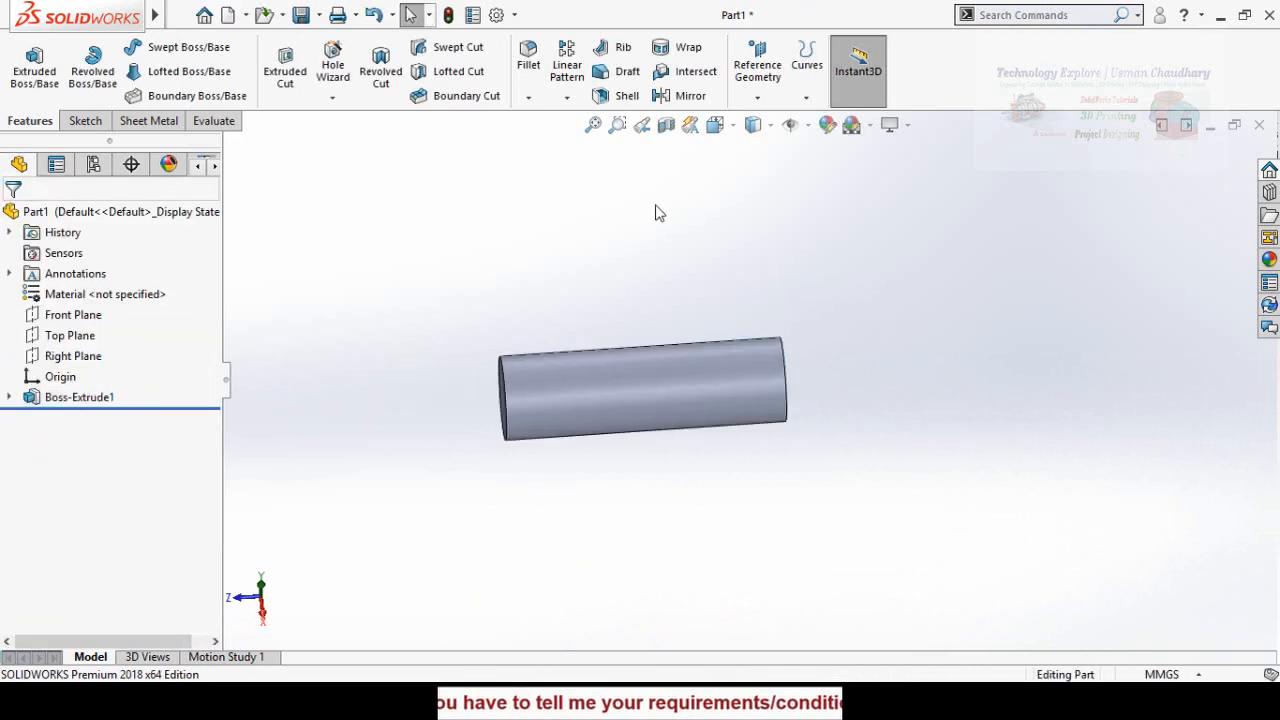
click(757, 72)
click(757, 122)
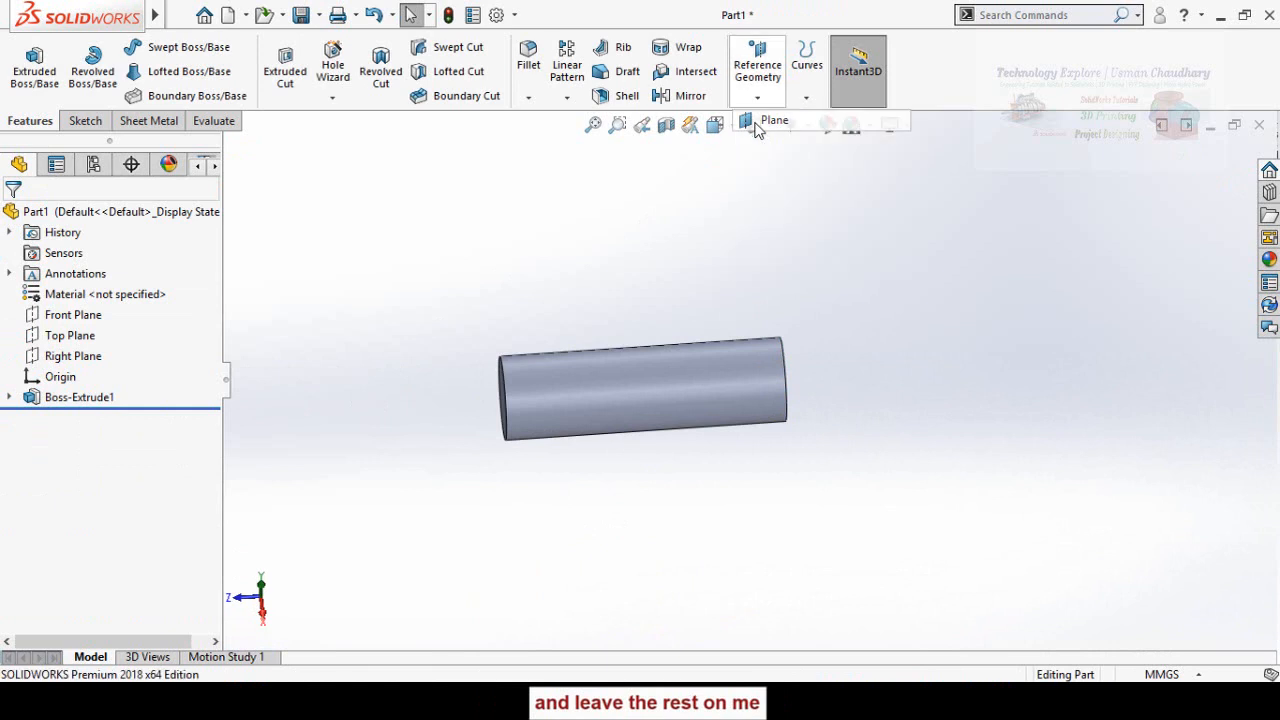
middle_drag(574, 257, 600, 309)
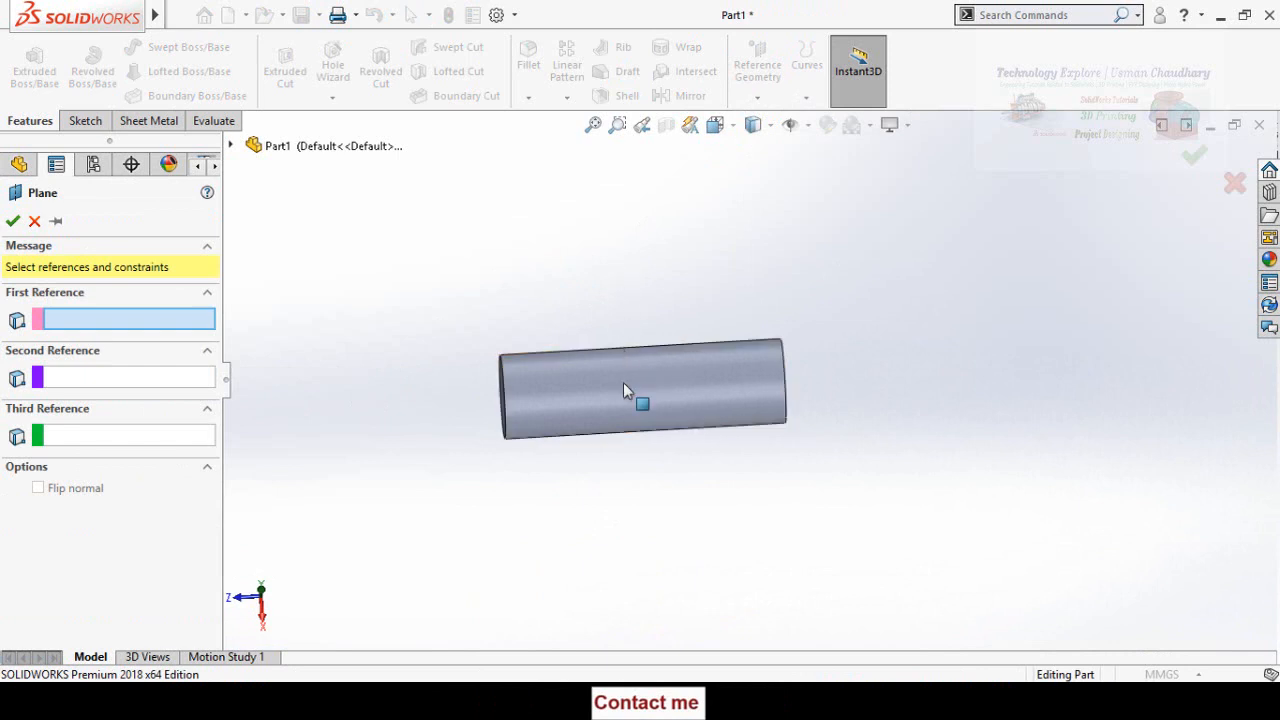
middle_drag(686, 302, 757, 383)
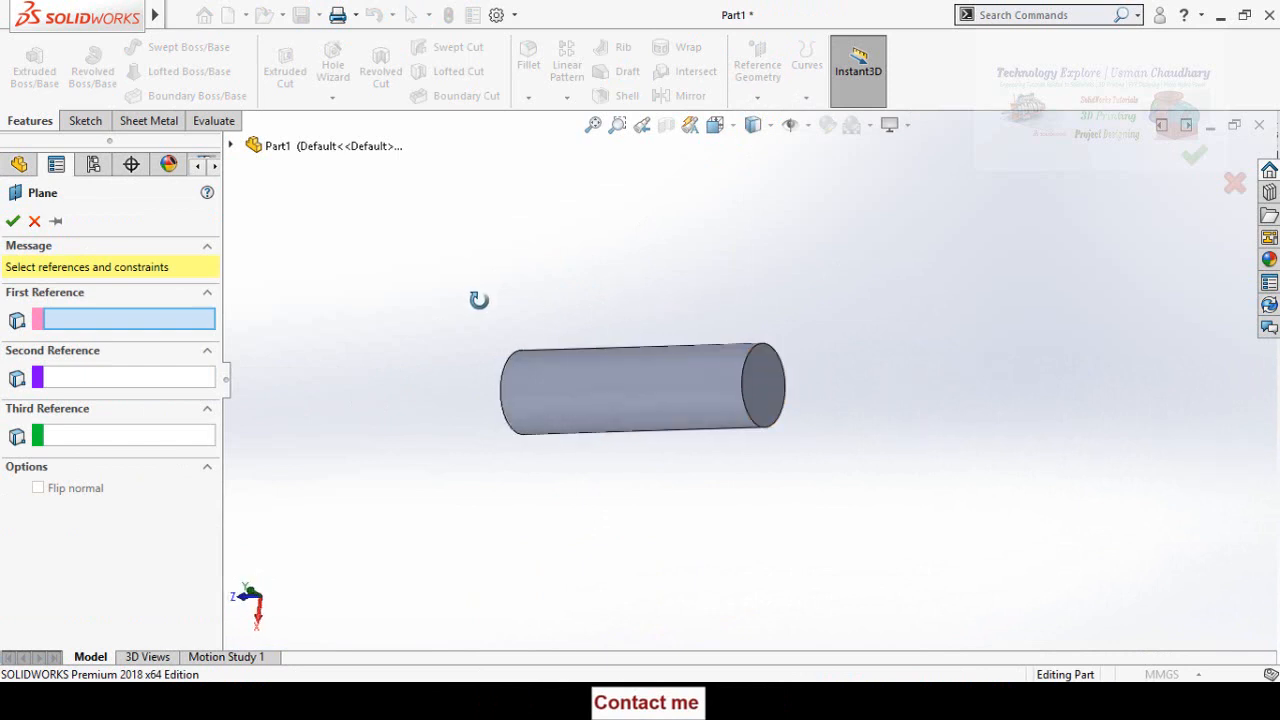
middle_drag(479, 300, 543, 297)
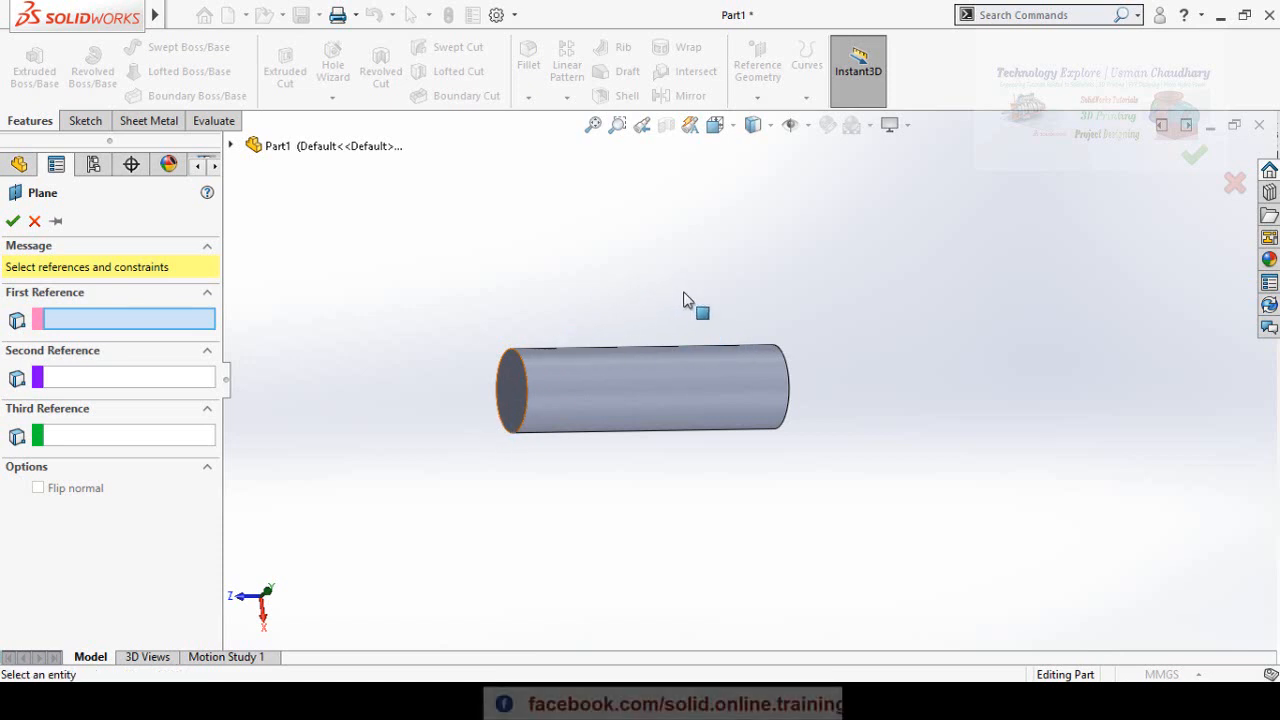
middle_drag(660, 308, 785, 398)
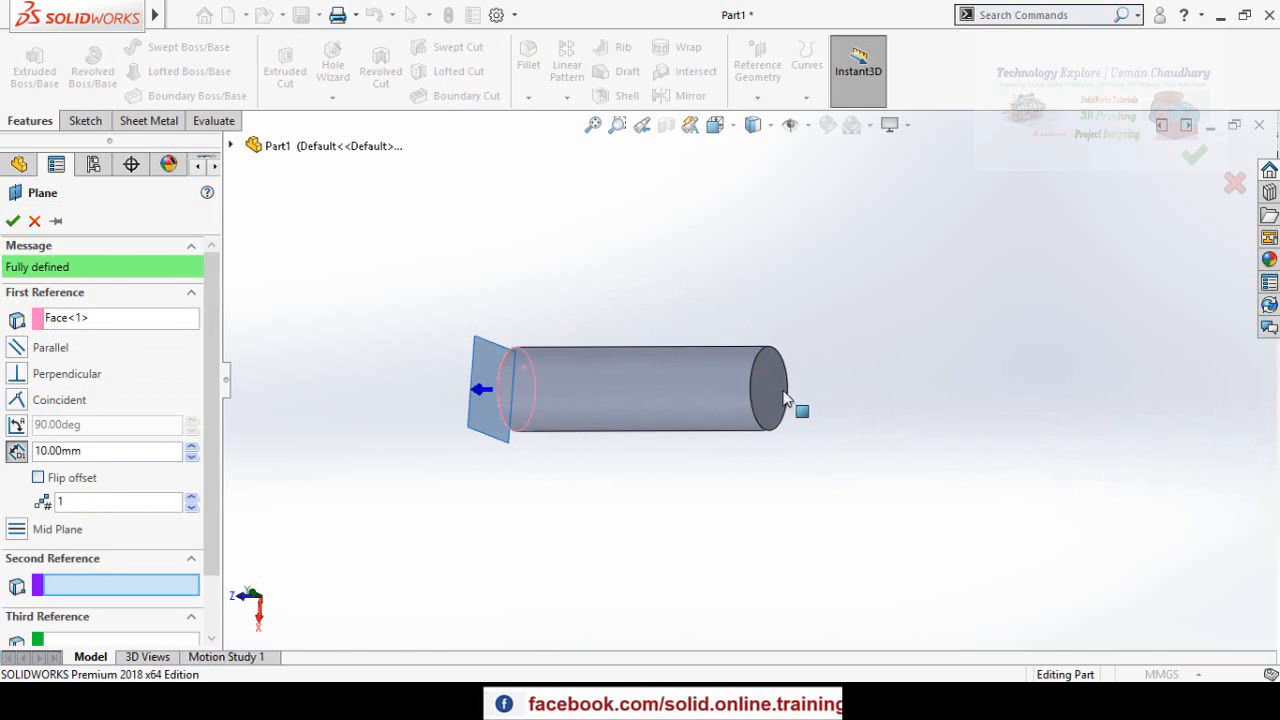
click(781, 397)
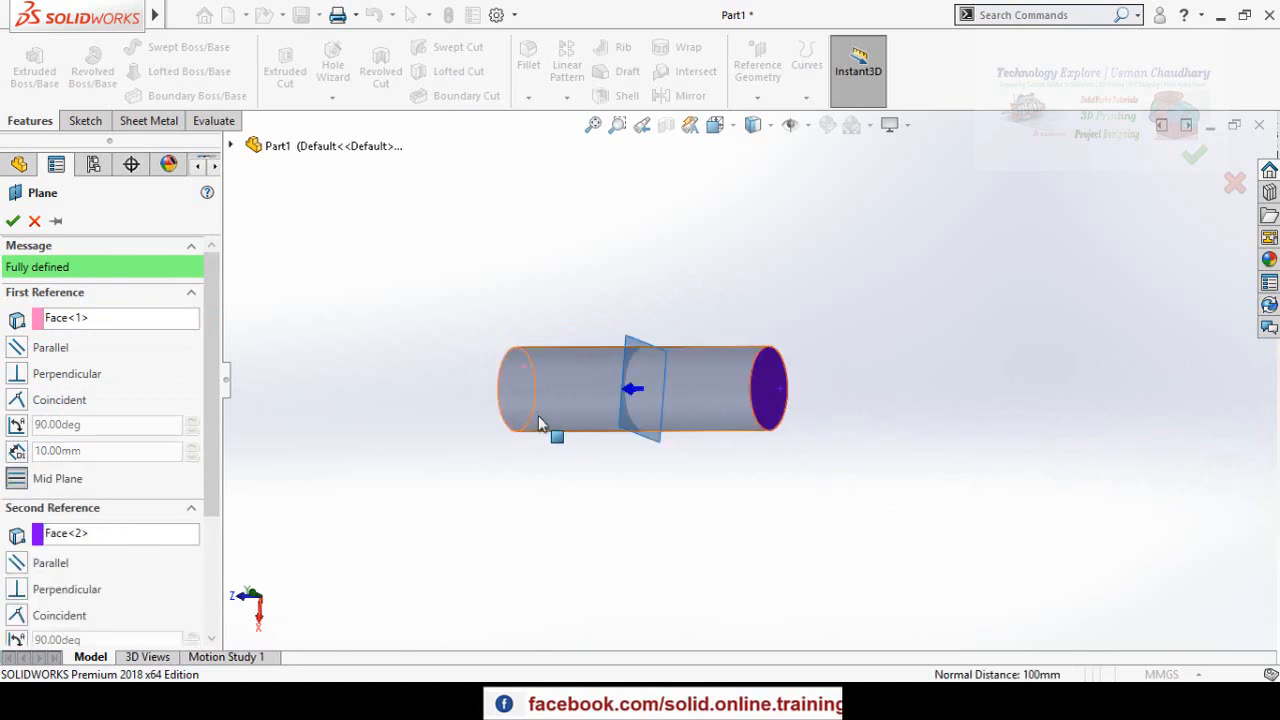
click(13, 222)
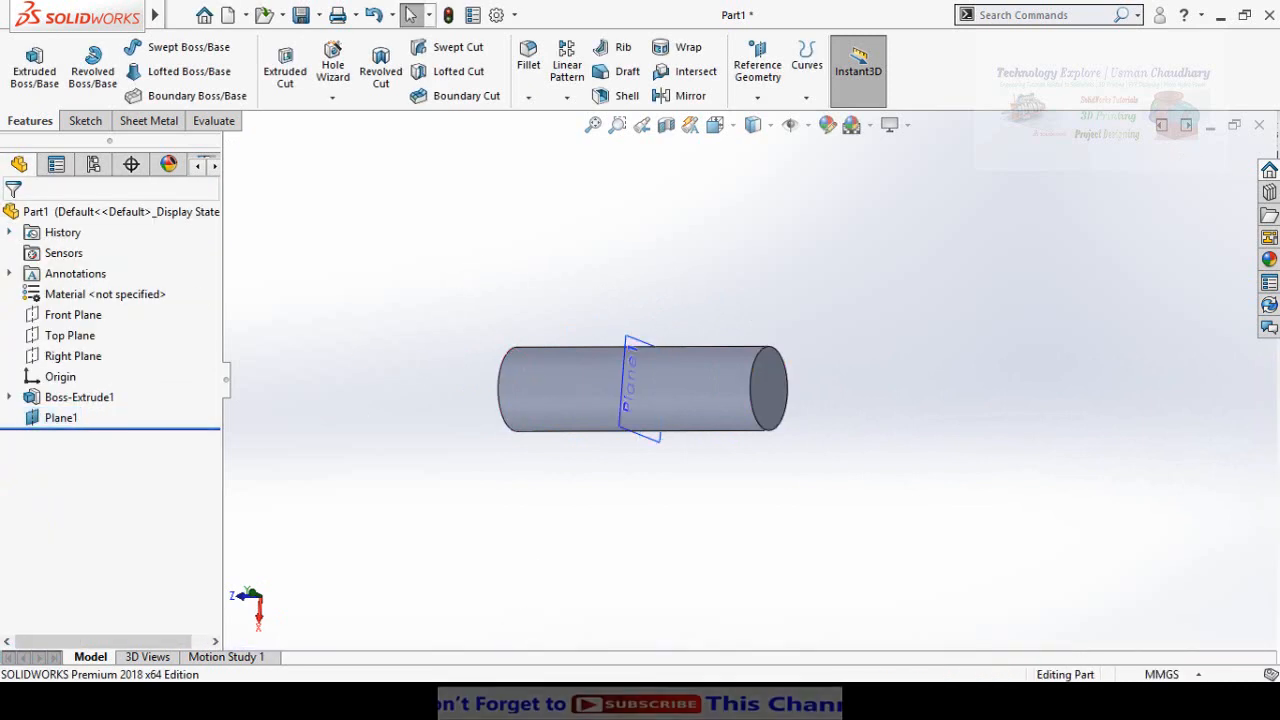
Switch to Windows Photo Viewer to examine the reference photo of the flow sensor, and return to SOLIDWORKS
click(530, 700)
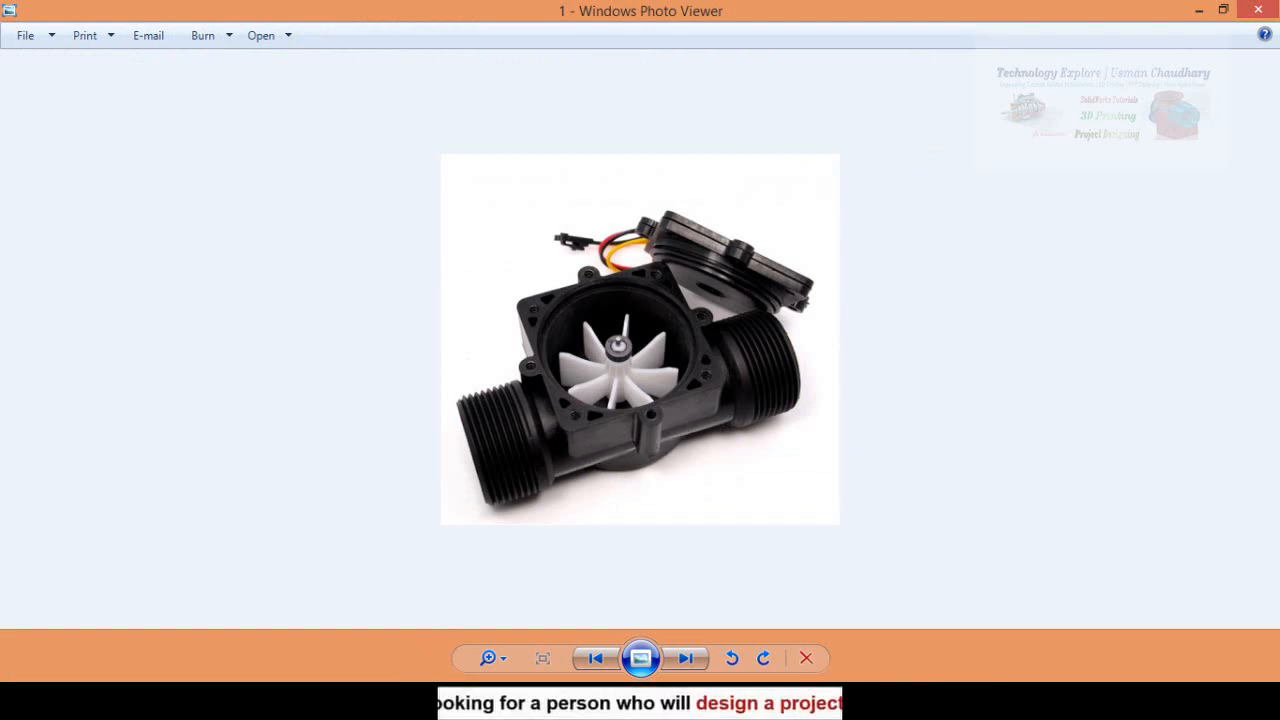
click(462, 700)
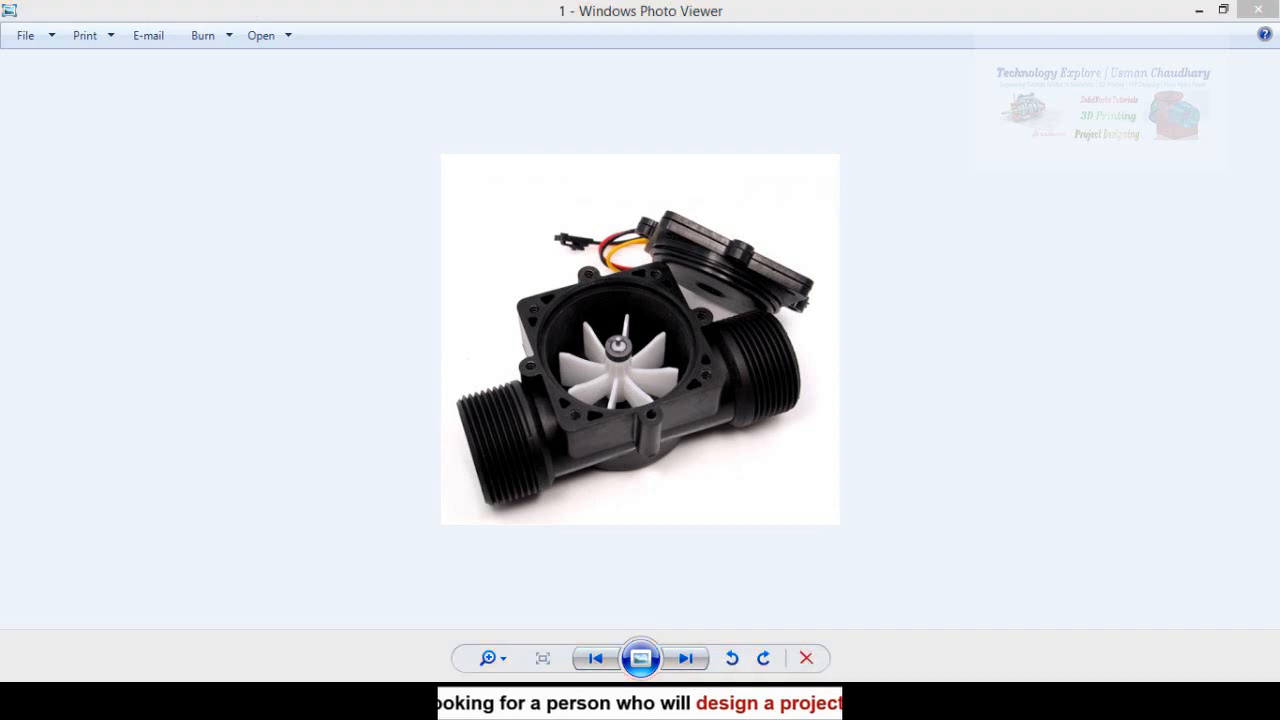
Start a sketch on the mid-plane of the cylinder and view it face-on
scroll(671, 346, down, 3)
middle_drag(671, 346, 657, 323)
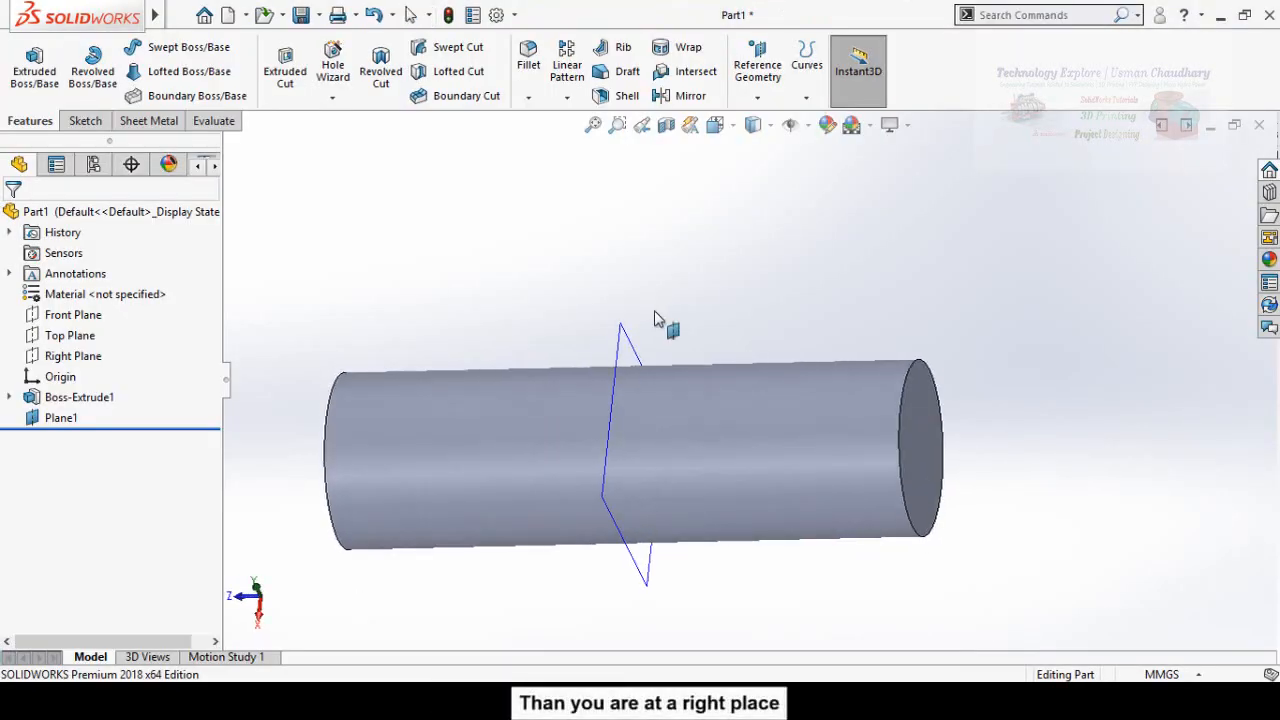
scroll(646, 363, up, 2)
click(669, 370)
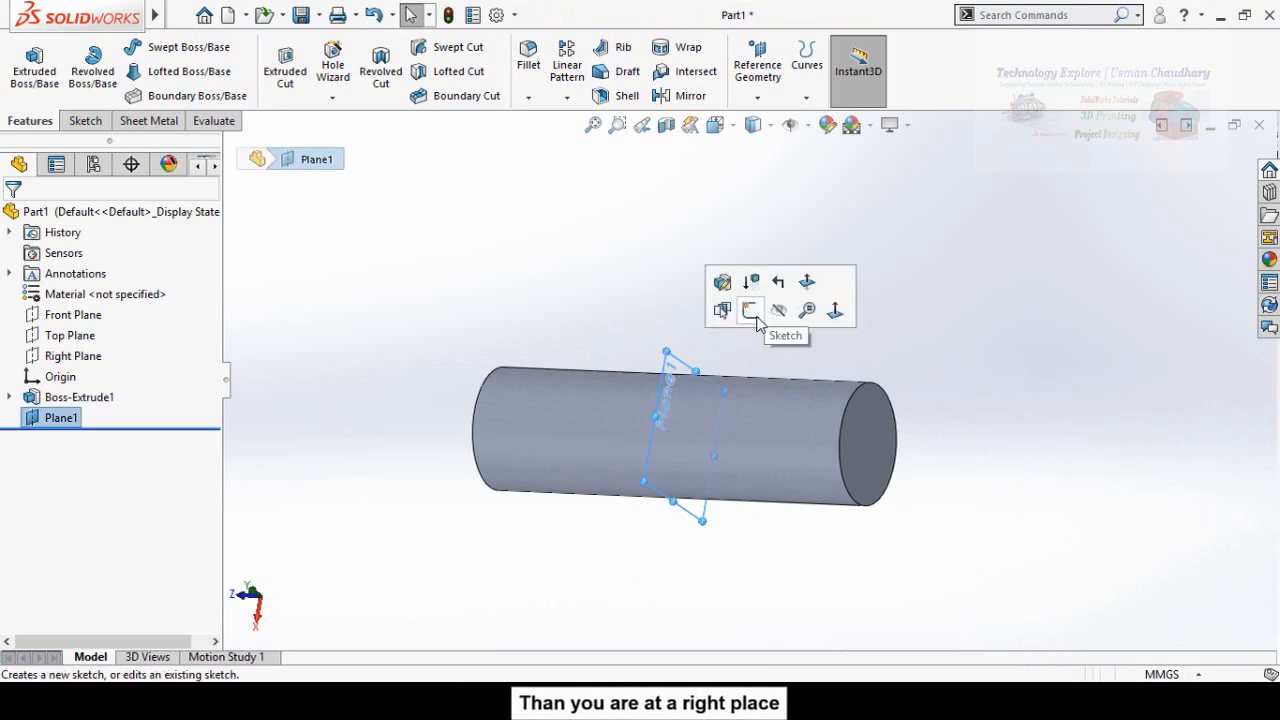
click(750, 311)
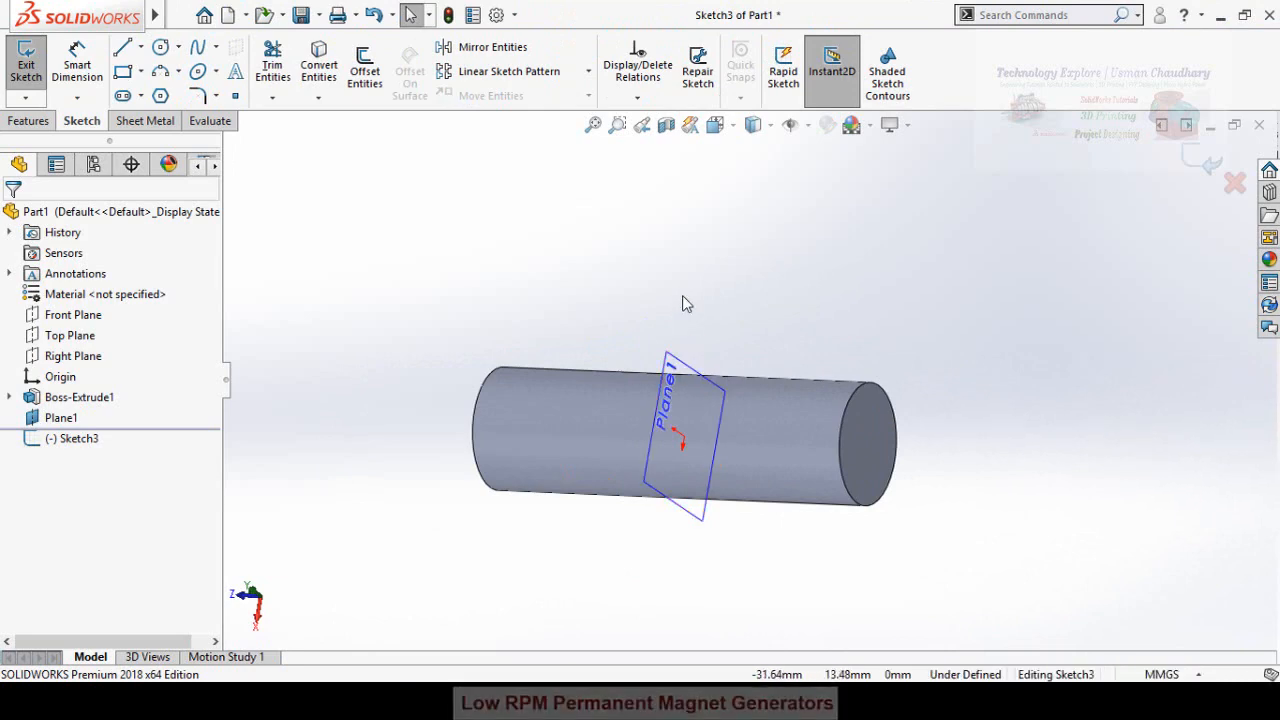
key(ctrl+8)
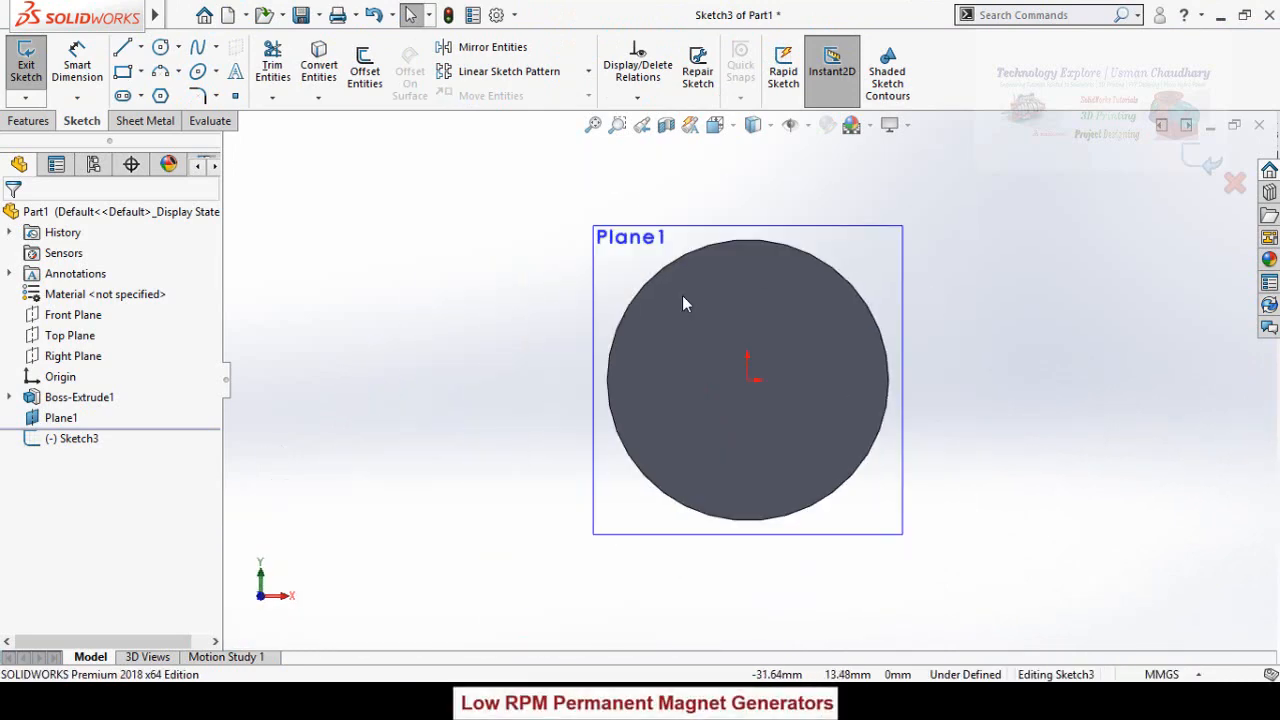
Sketch two concentric circles centred on the origin, one just inside the cylinder's outline and one outside it with a radius of about 21.4 mm
click(160, 48)
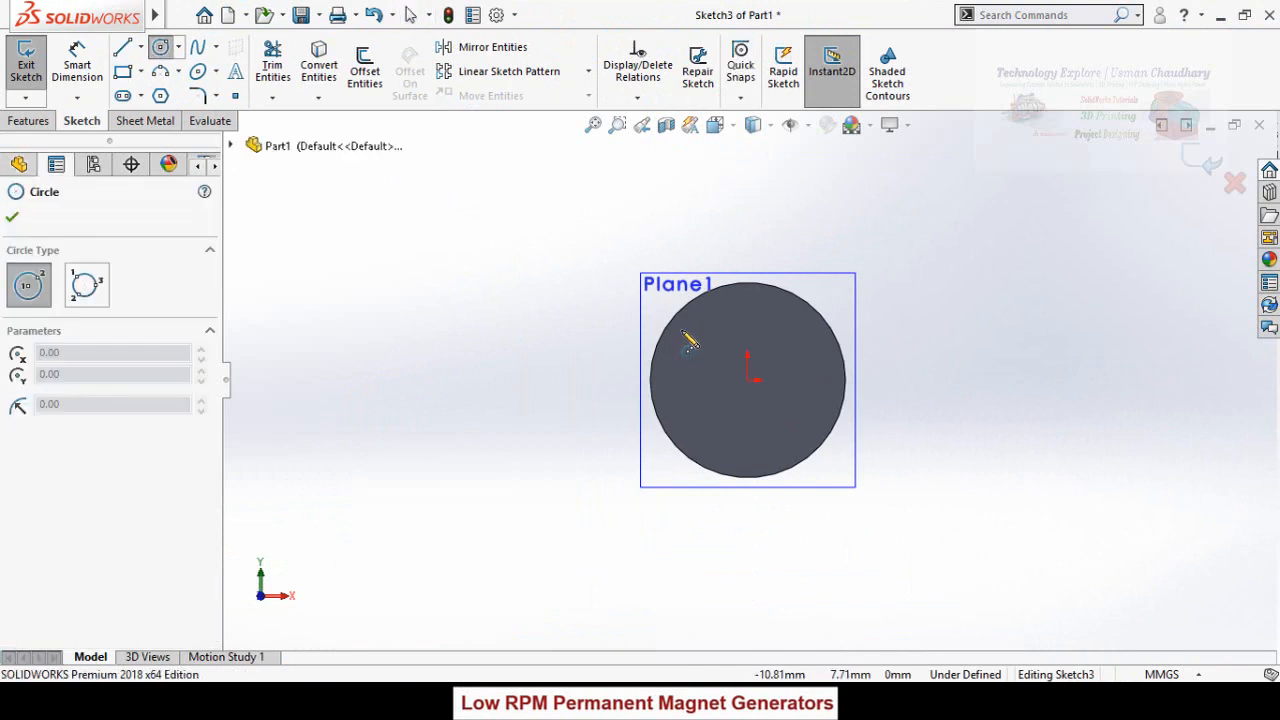
click(748, 380)
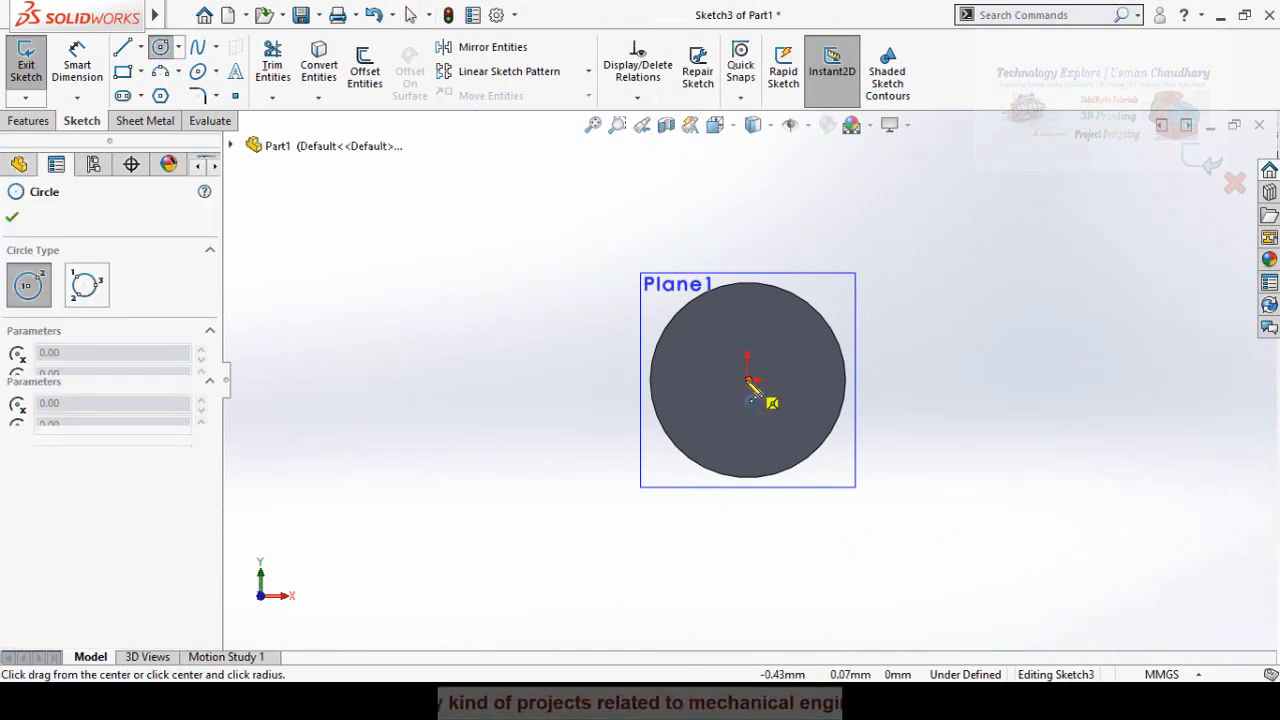
click(771, 464)
click(748, 380)
click(835, 490)
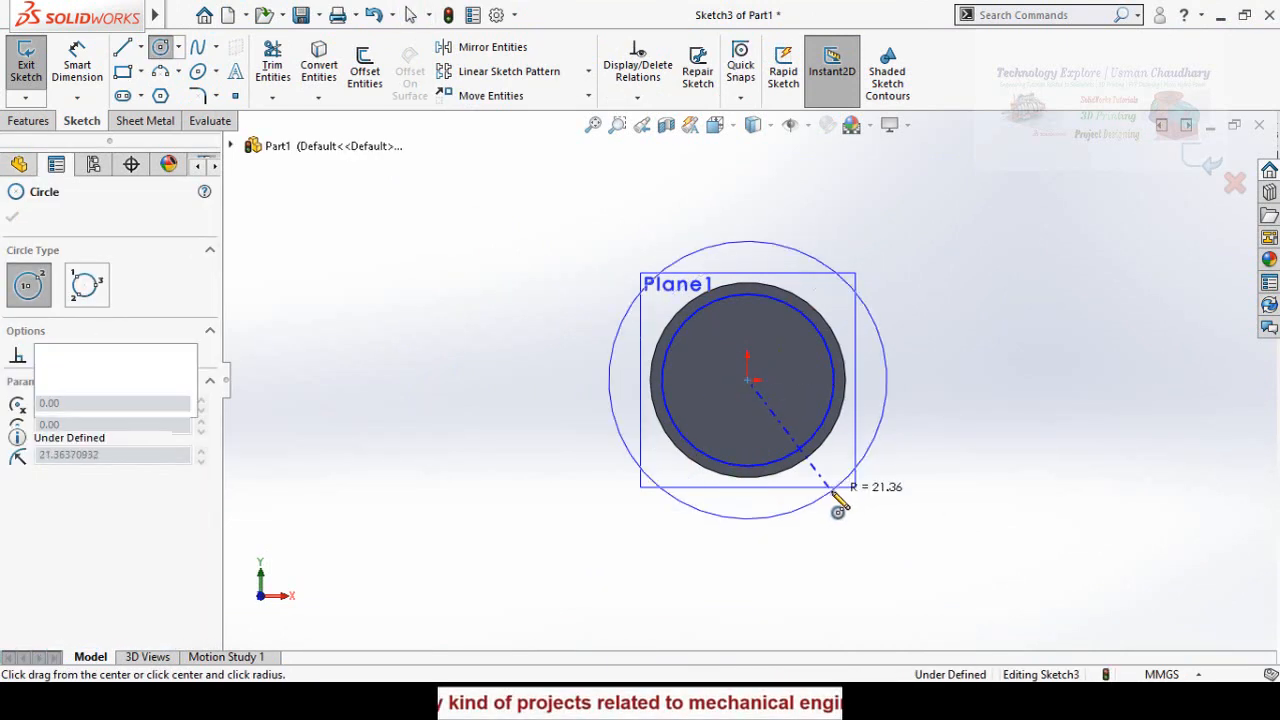
Dimension the gap between the inner circle and the cylinder's outer edge as 2 mm
right_drag(469, 581, 543, 391)
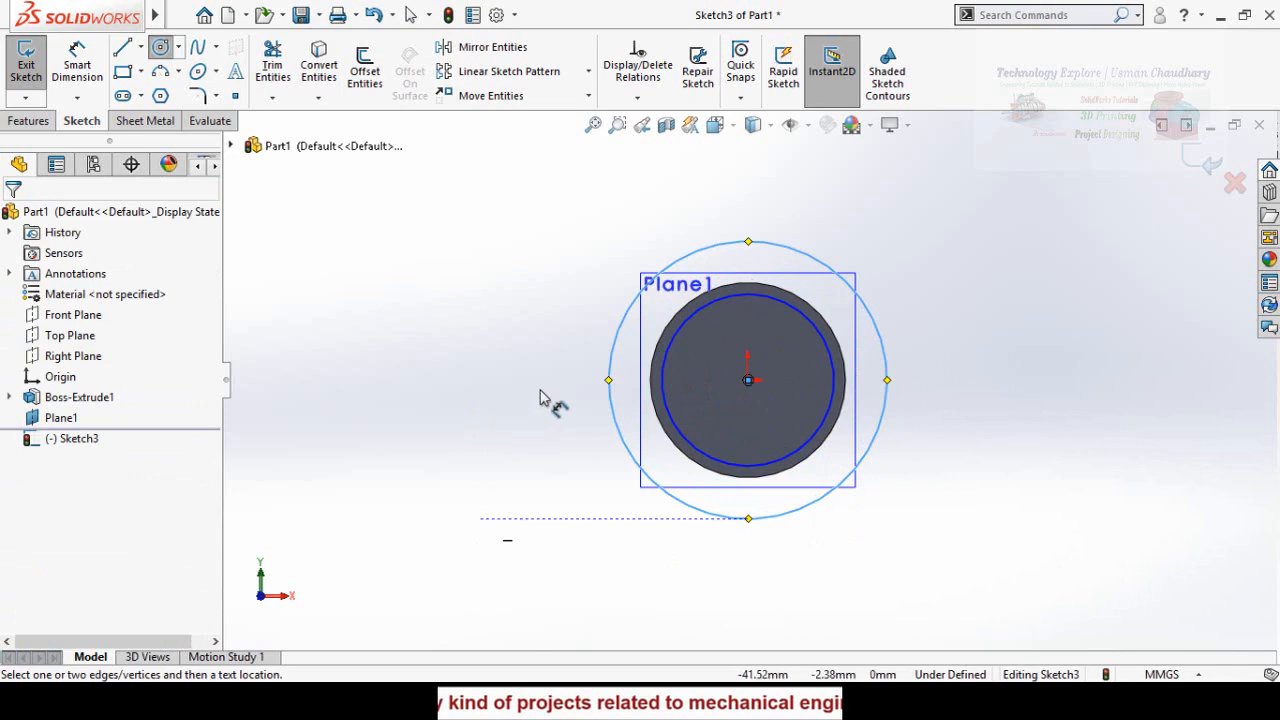
click(735, 470)
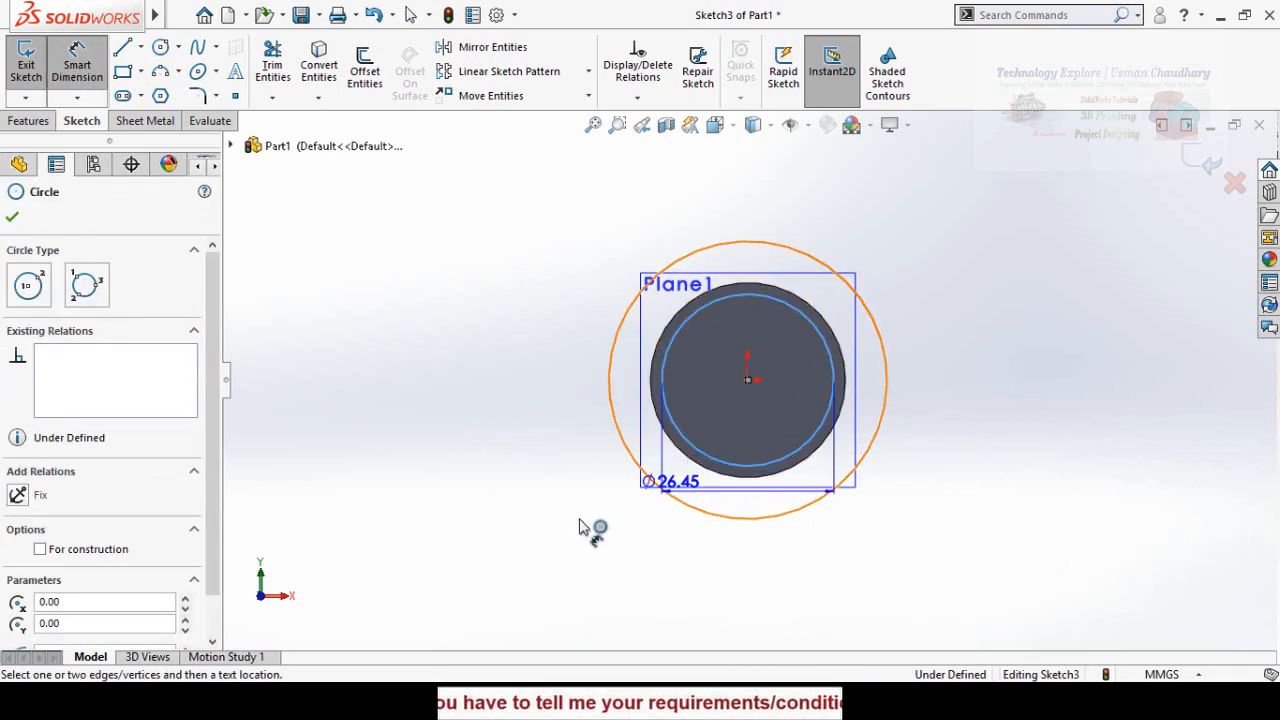
click(678, 452)
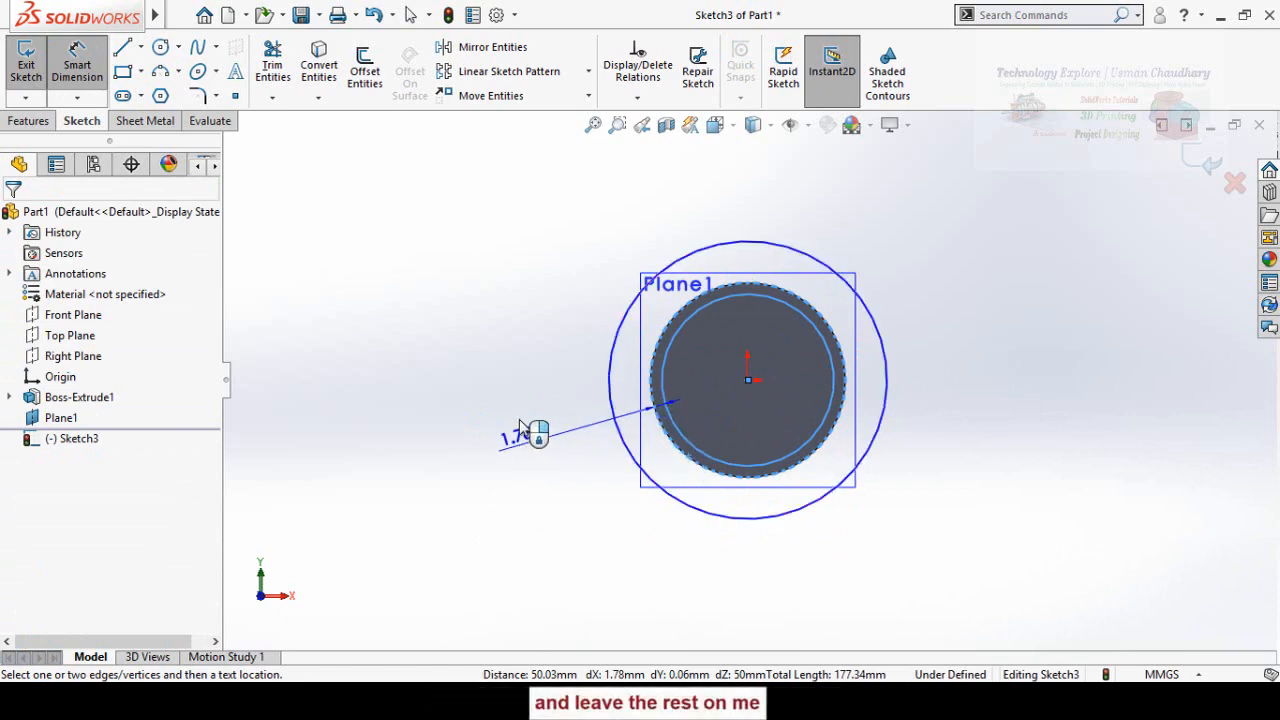
click(505, 360)
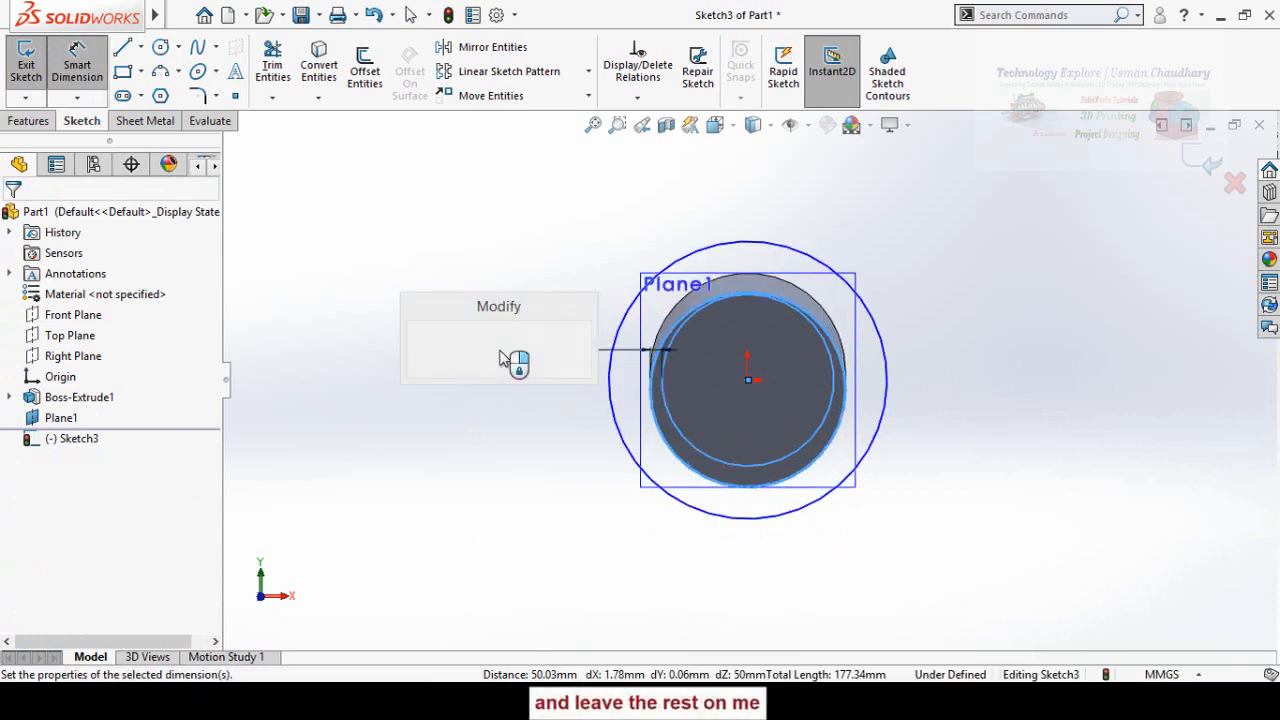
text(2)
key(Return)
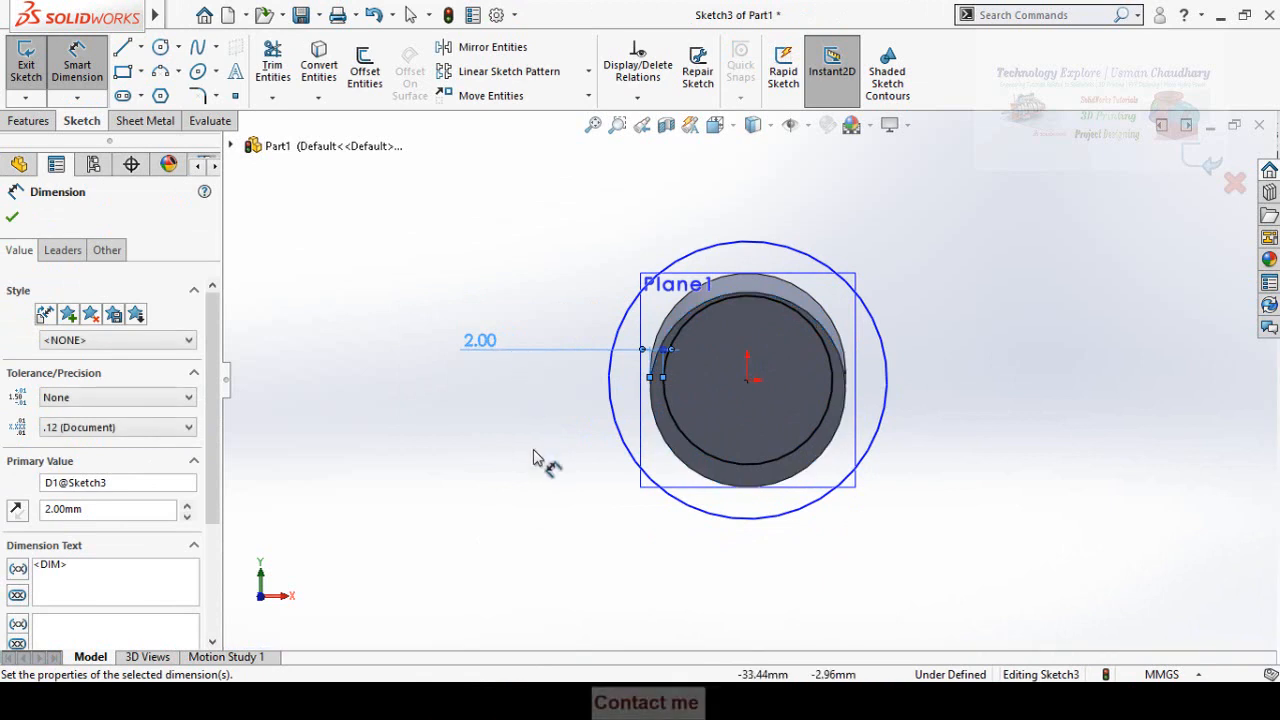
Dimension the outer circle's diameter as 30 mm, and change it to 35 mm
mouse_move(651, 466)
middle_down()
mouse_move(586, 349)
mouse_move(575, 360)
mouse_move(571, 316)
middle_up()
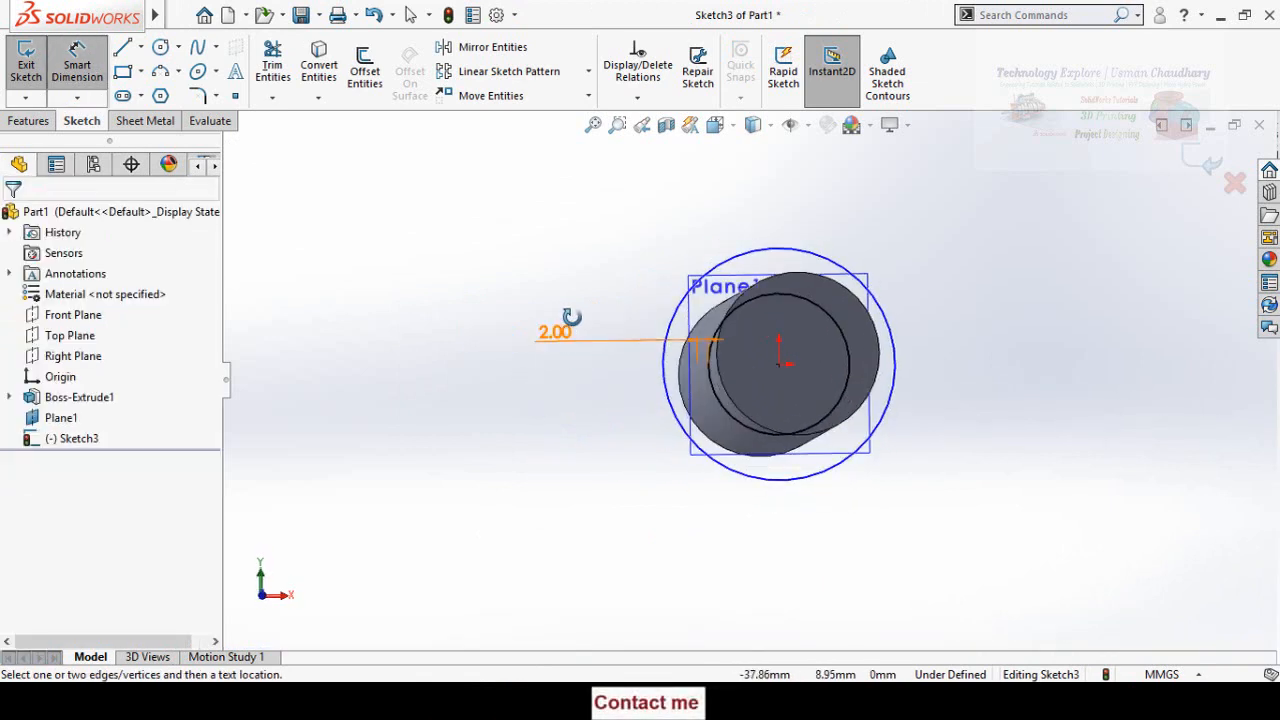
key(ctrl+8)
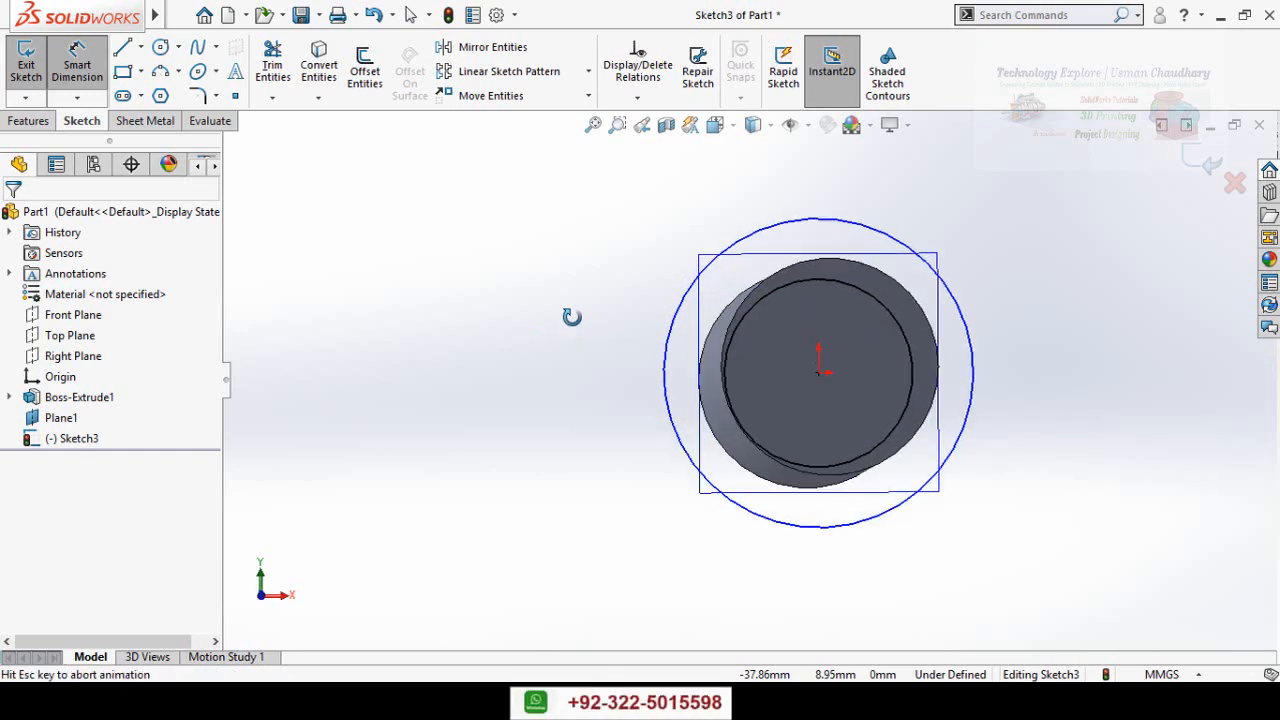
scroll(668, 464, up, 1)
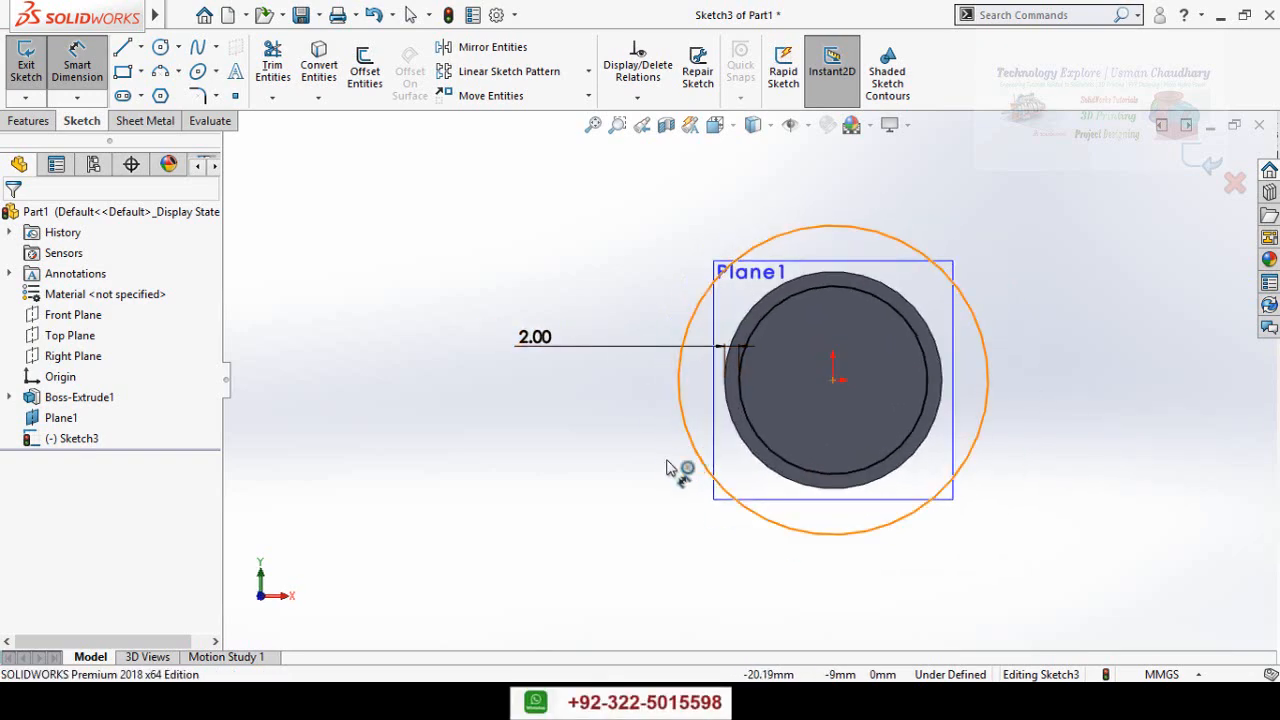
click(682, 466)
click(596, 508)
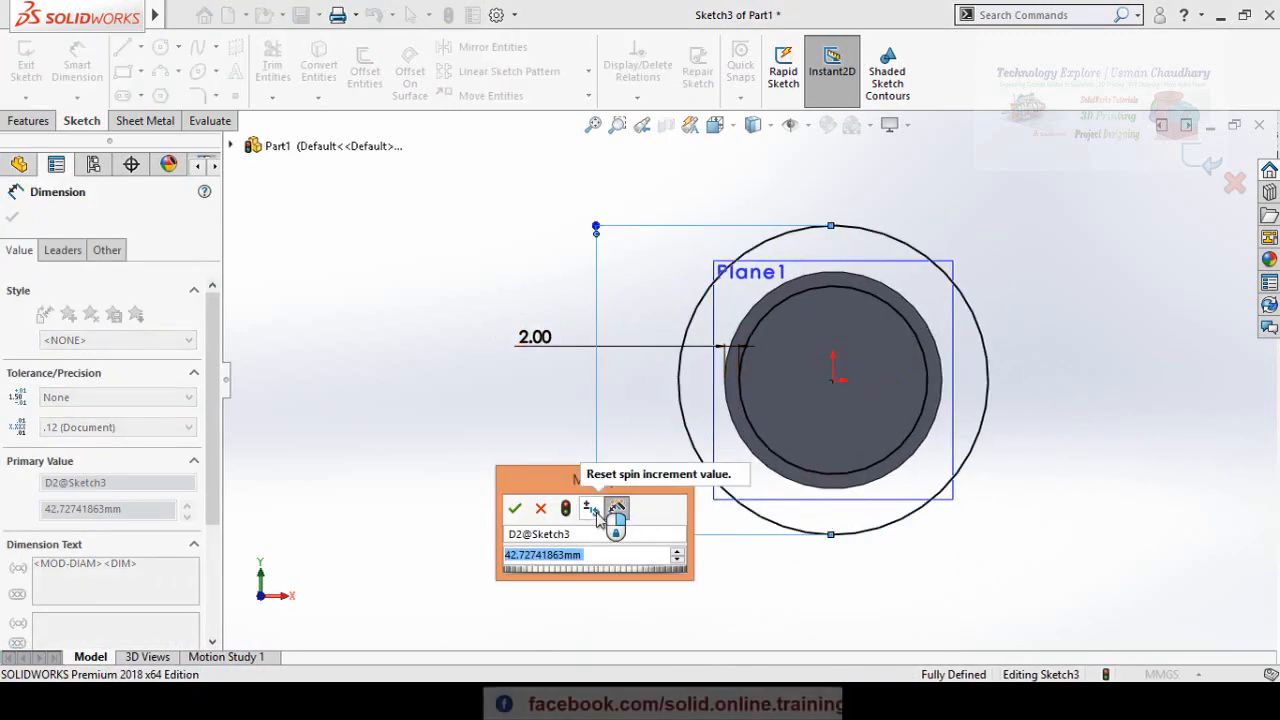
text(30)
key(Return)
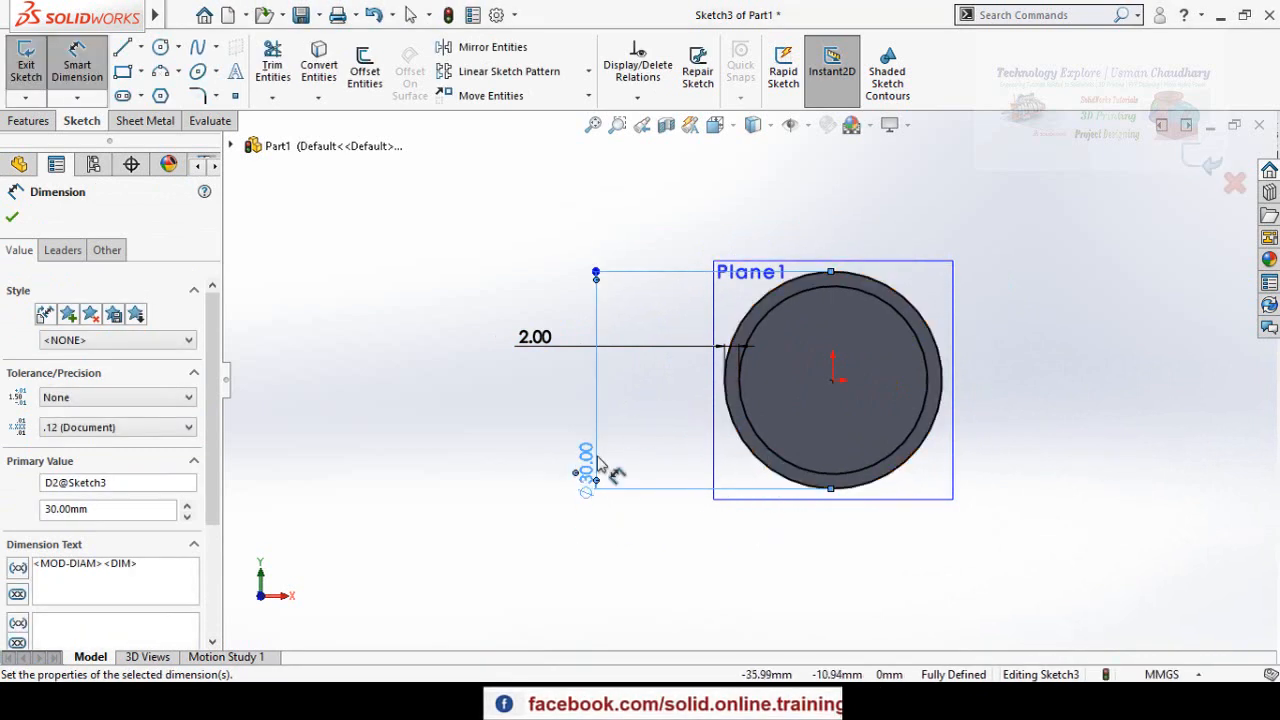
key(Escape)
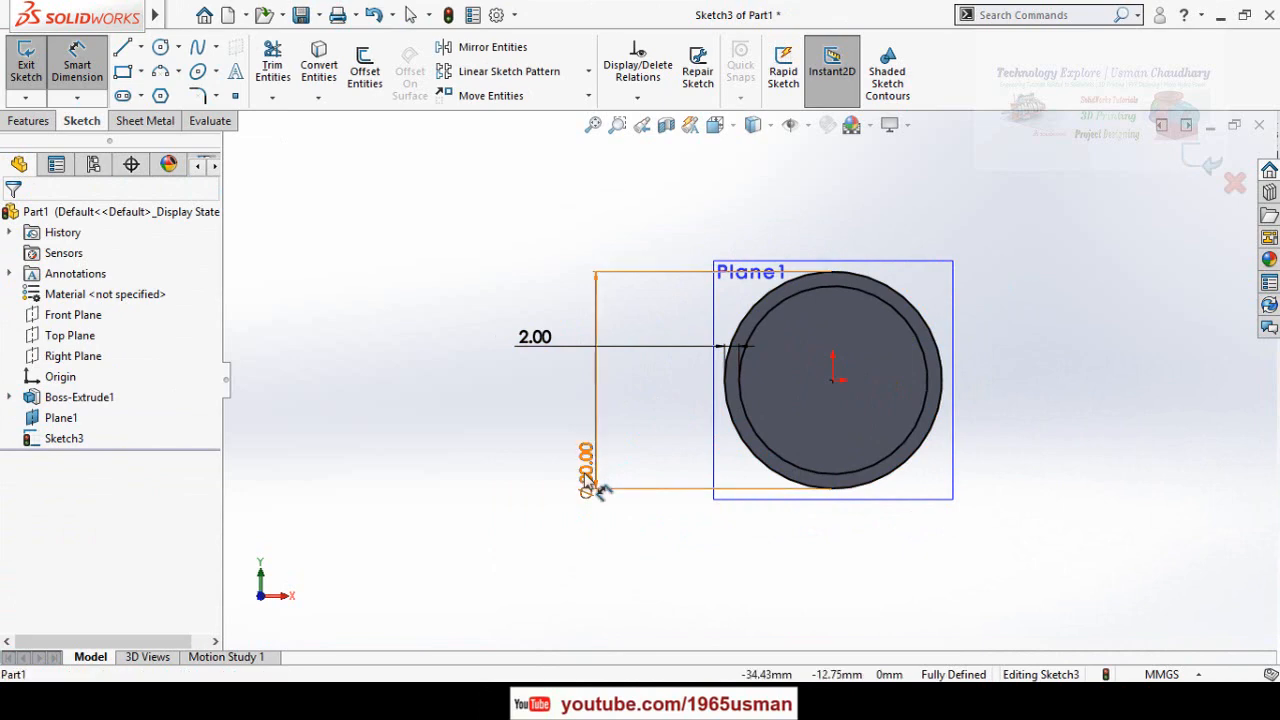
click(586, 478)
key(Return)
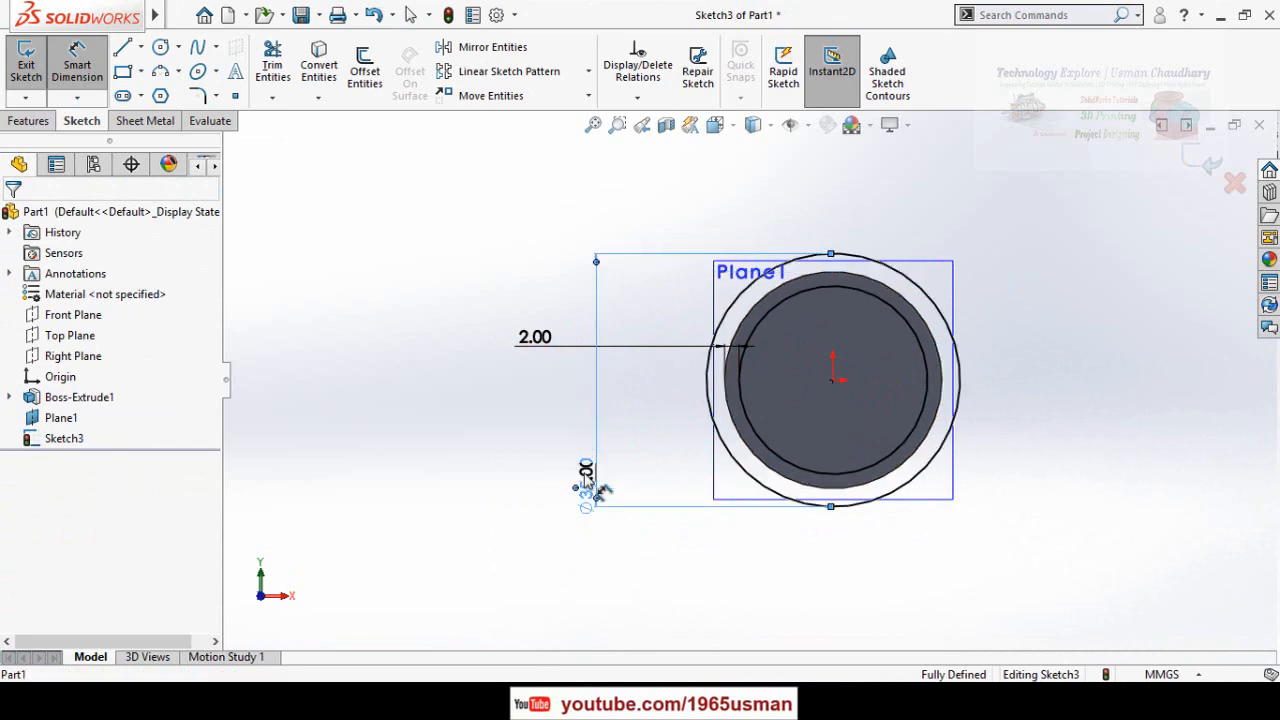
Cut-extrude the ring between the two circles with a Mid Plane end condition and a 60 mm depth
mouse_move(491, 374)
middle_down()
mouse_move(543, 366)
mouse_move(558, 432)
middle_up()
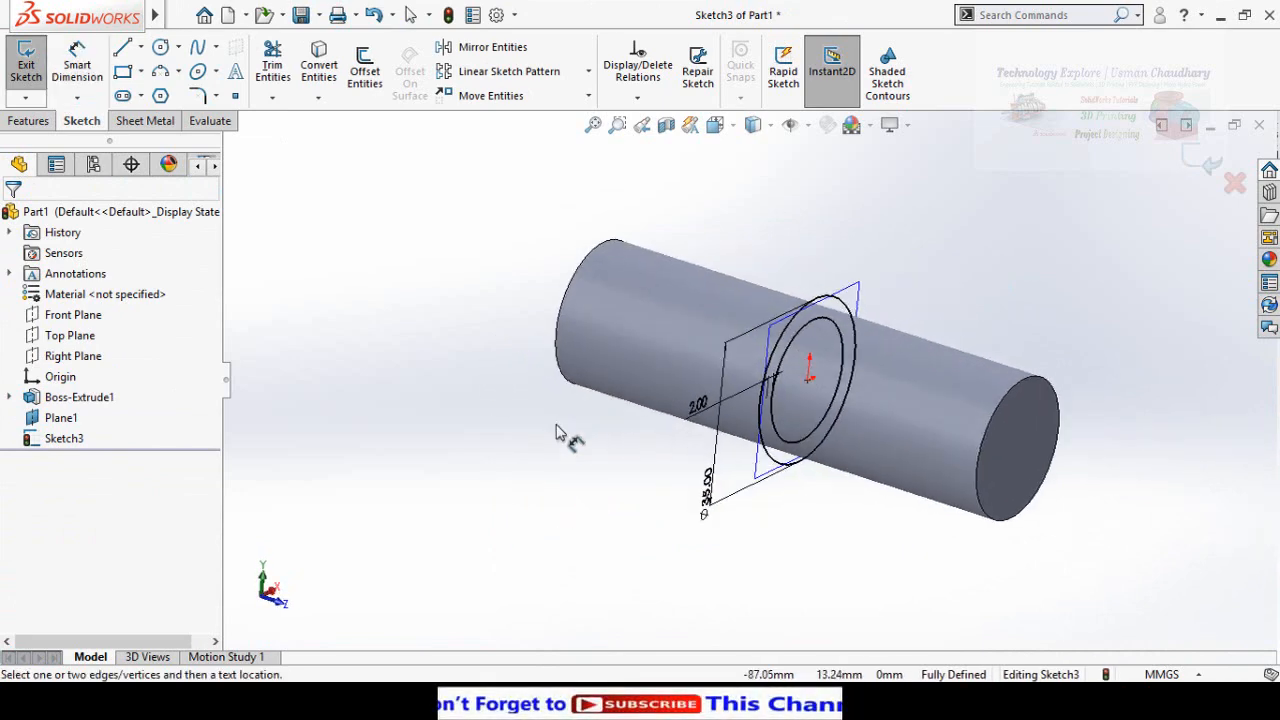
click(26, 121)
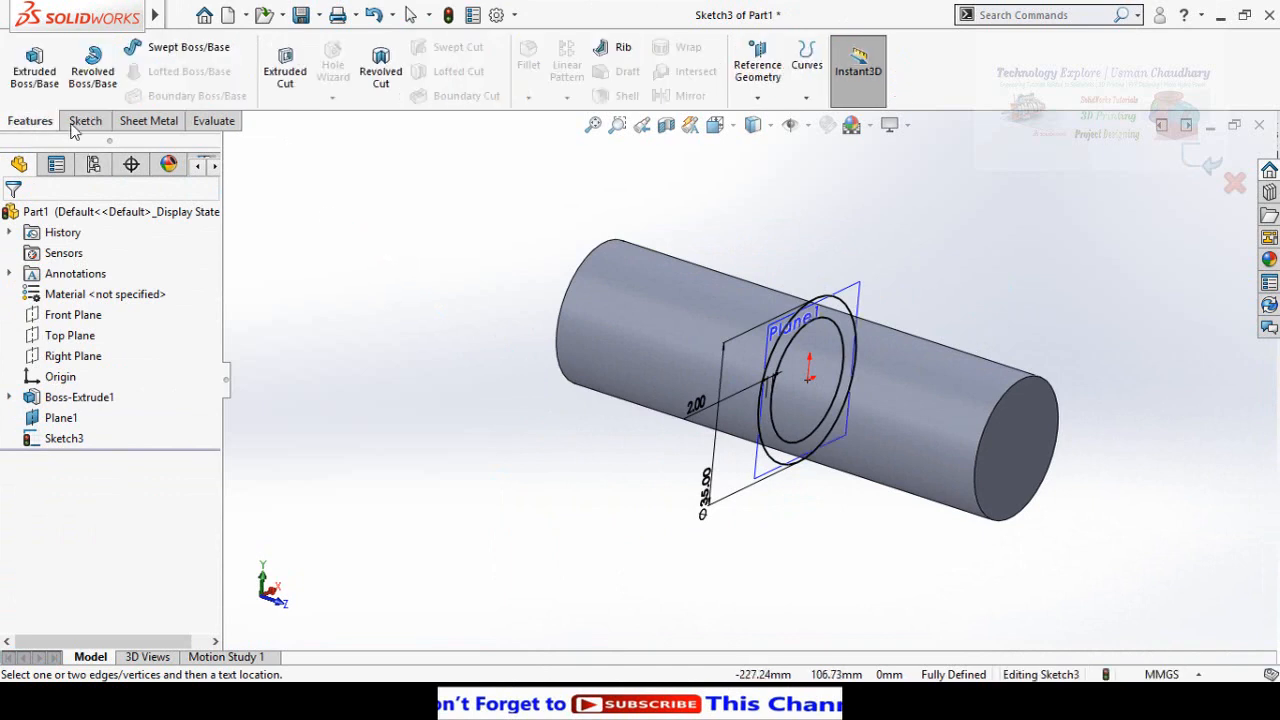
click(285, 72)
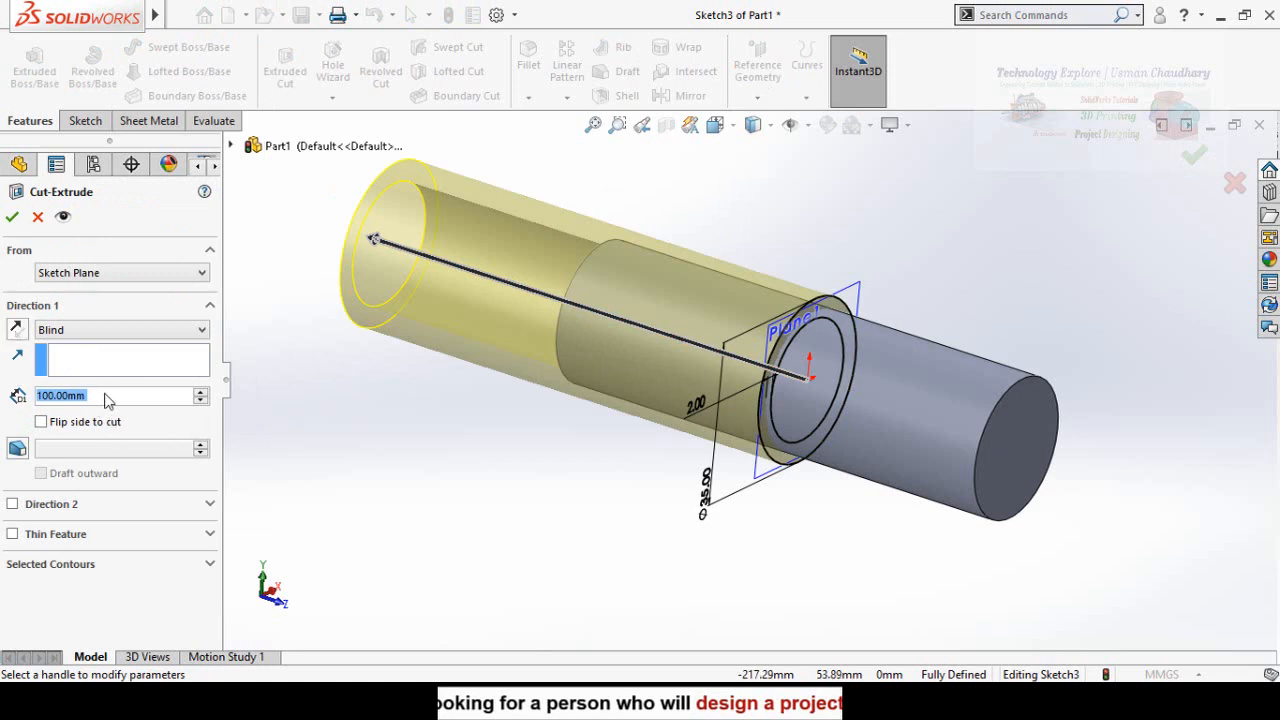
click(72, 334)
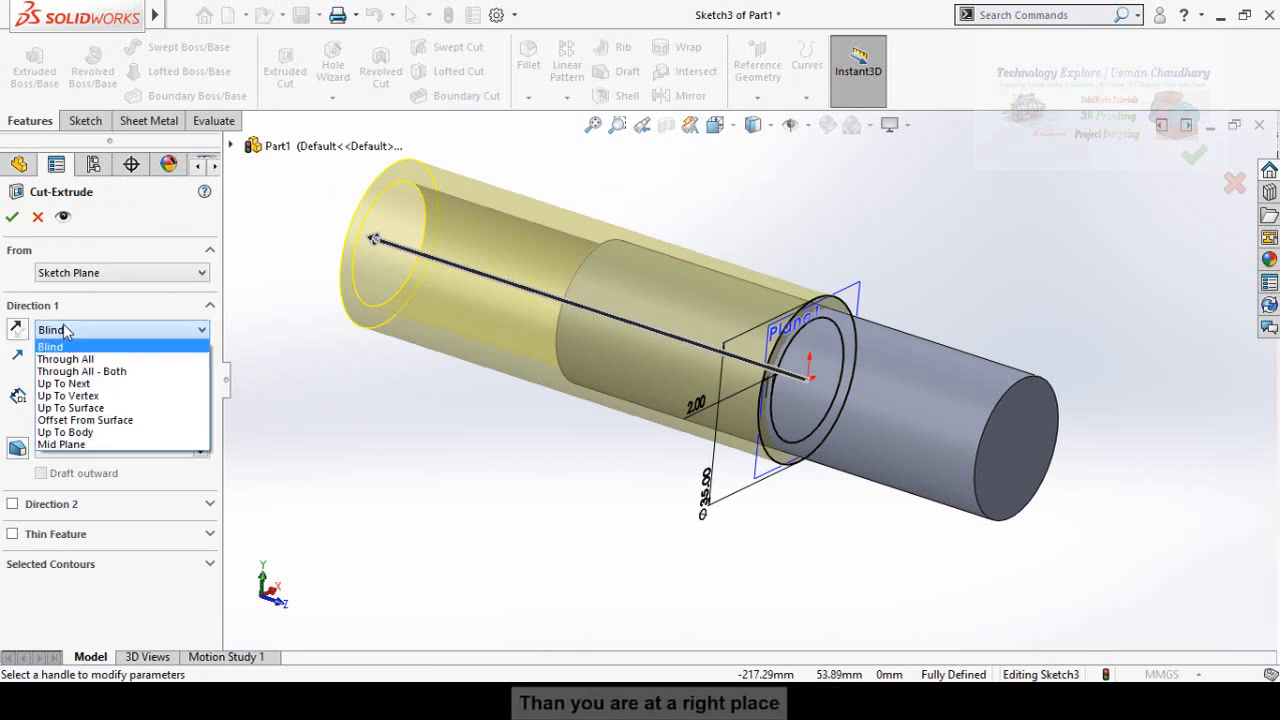
click(62, 445)
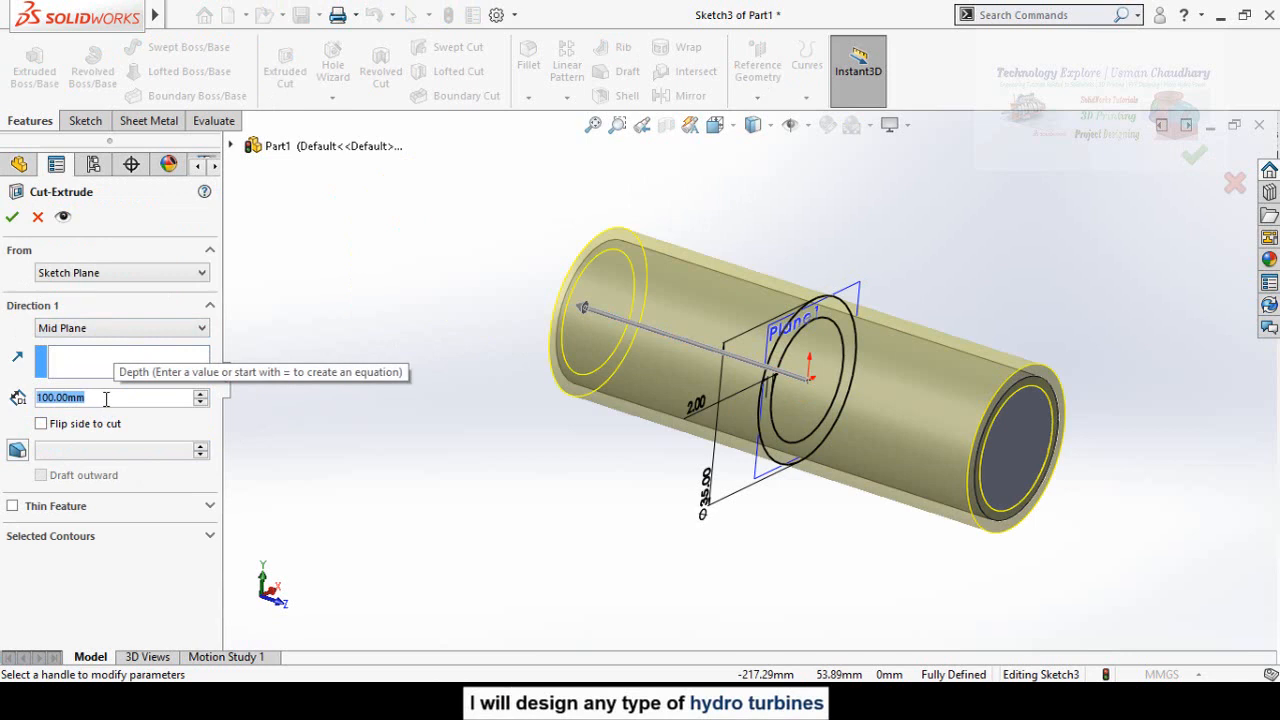
text(60)
key(Return)
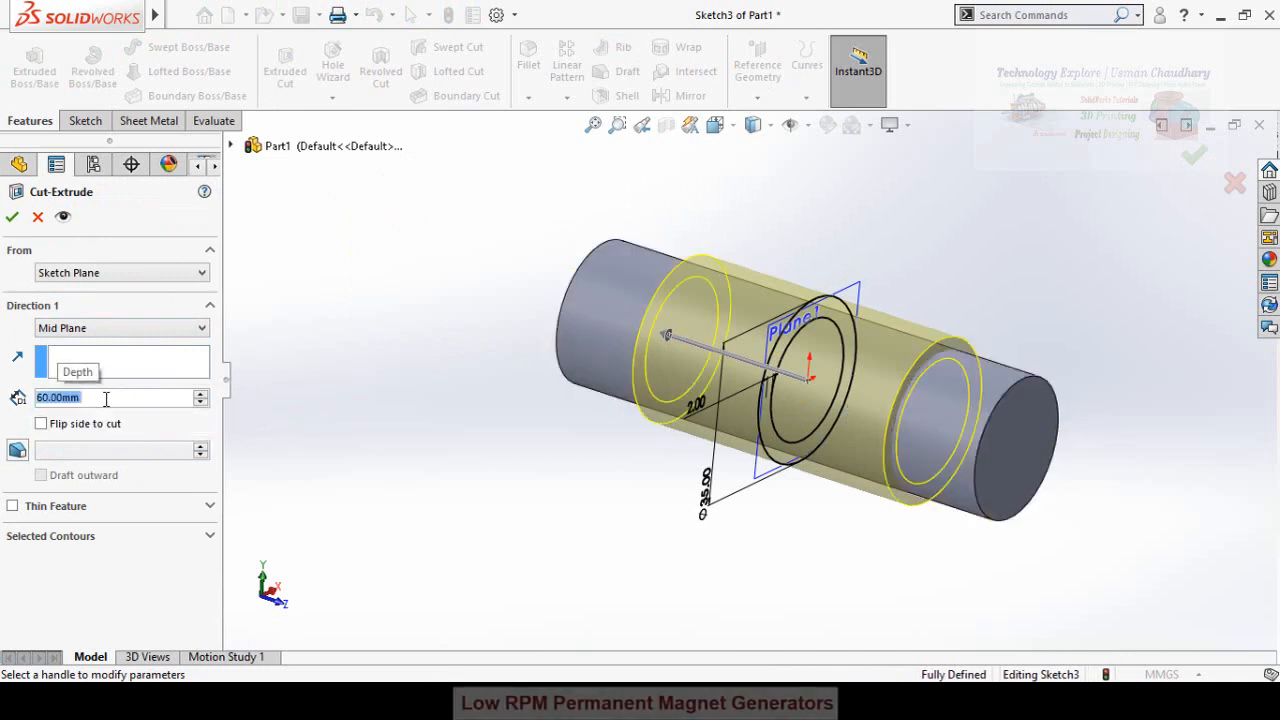
click(12, 216)
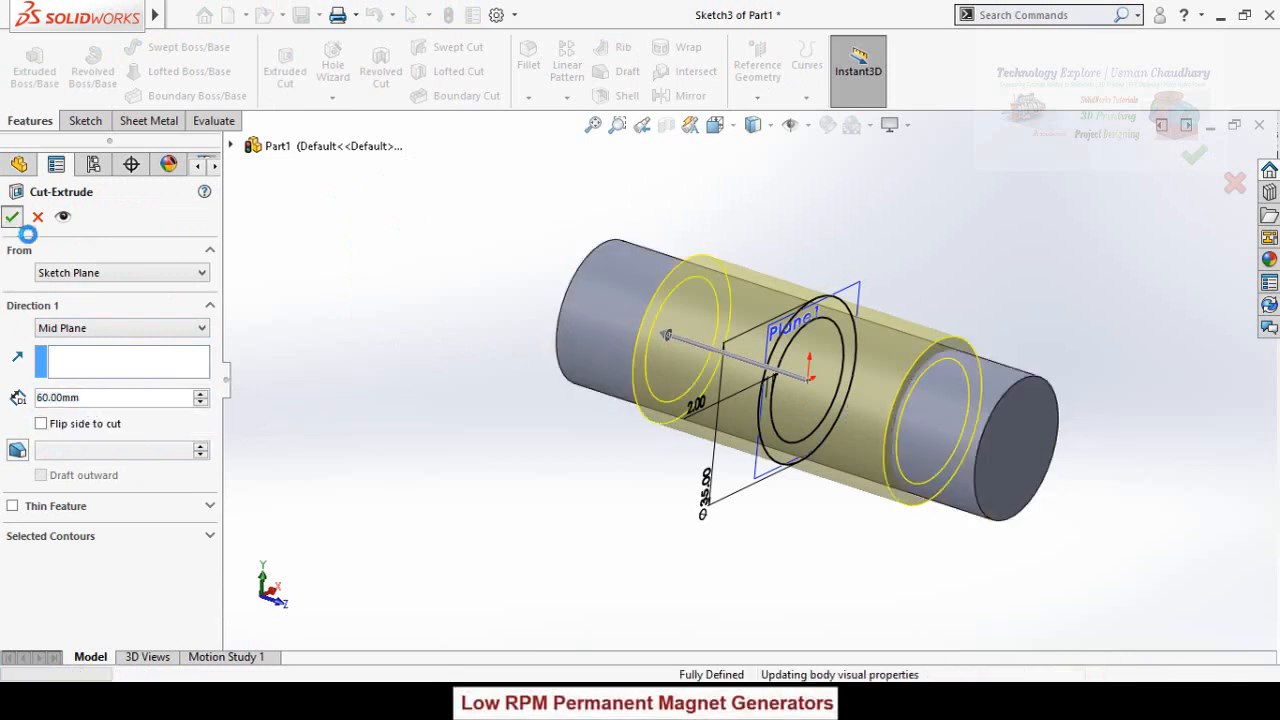
Hide the mid-plane reference plane of the cylinder
middle_drag(411, 367, 411, 353)
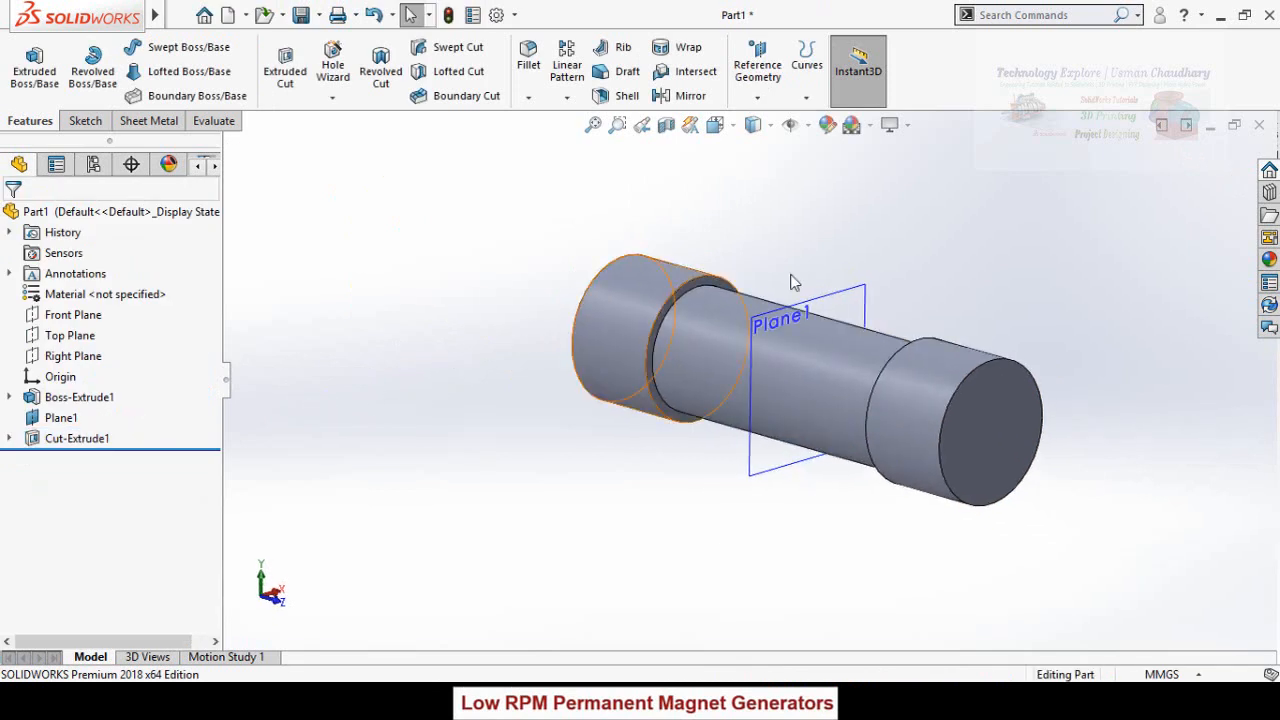
click(843, 308)
click(955, 252)
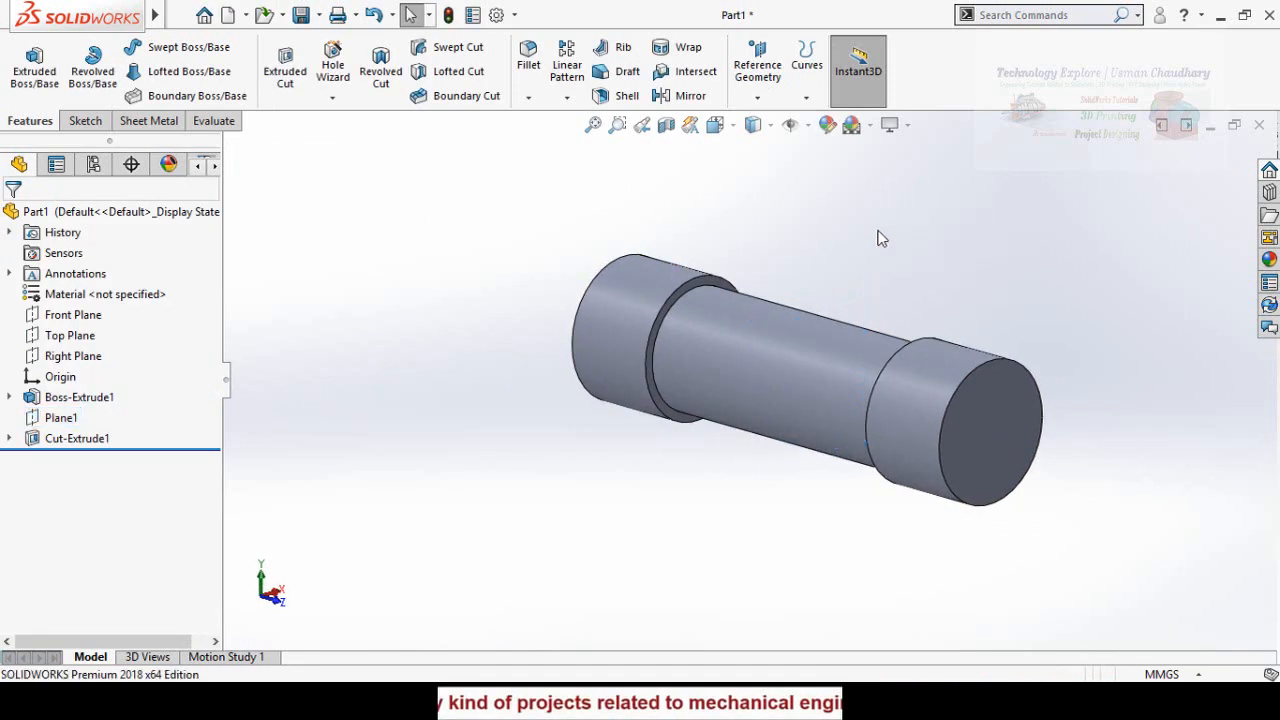
middle_drag(877, 234, 634, 472)
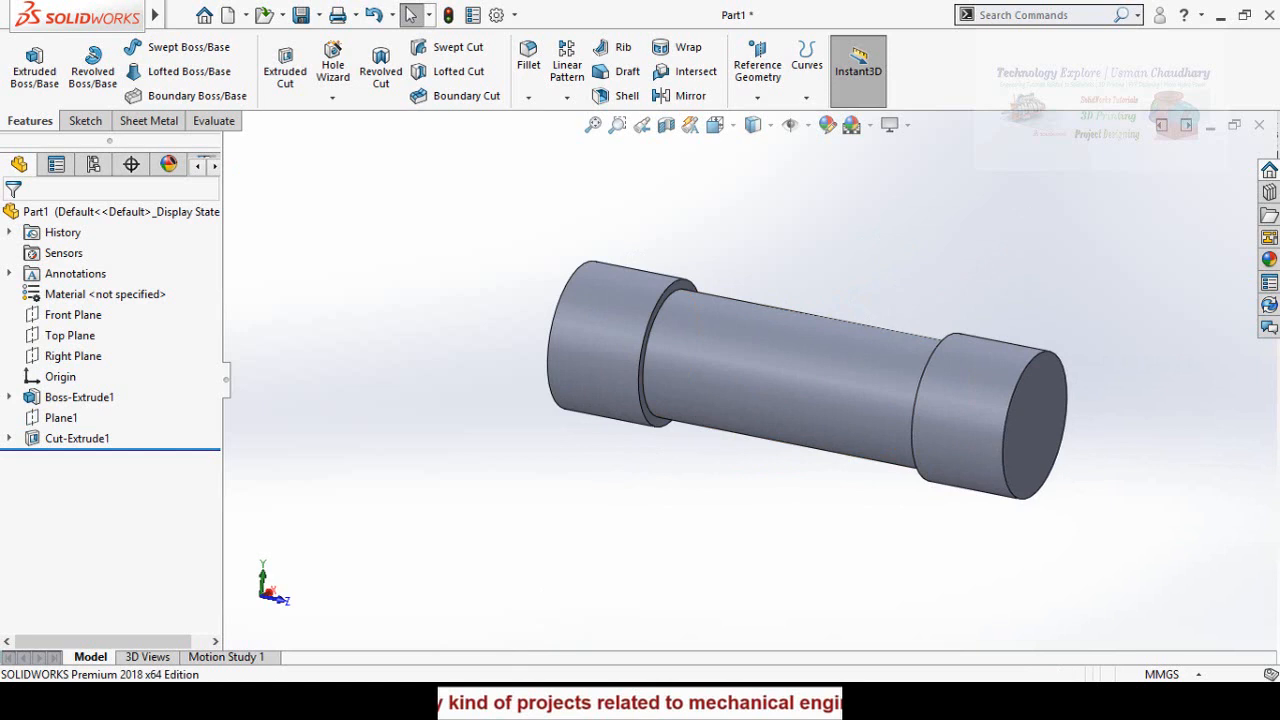
Switch to the reference photo of the flow sensor to examine it, and return to the part in SOLIDWORKS
key(alt+Tab)
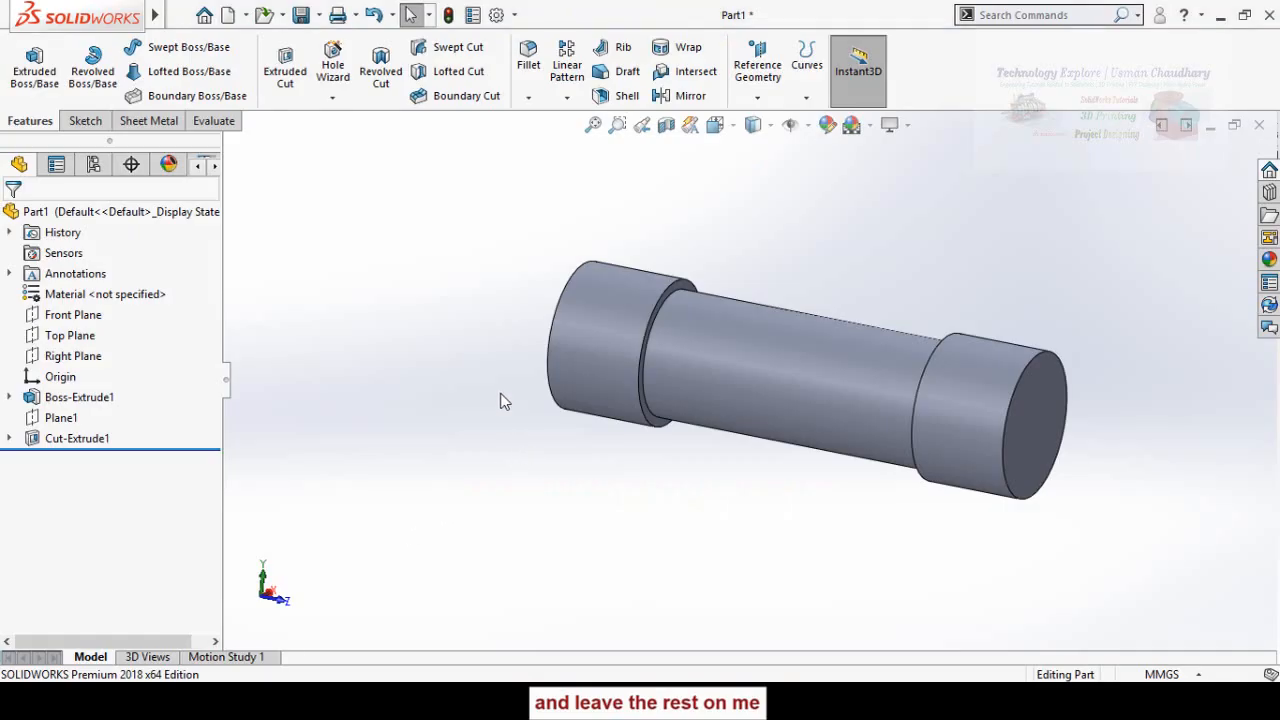
middle_drag(504, 401, 529, 314)
middle_drag(441, 273, 472, 288)
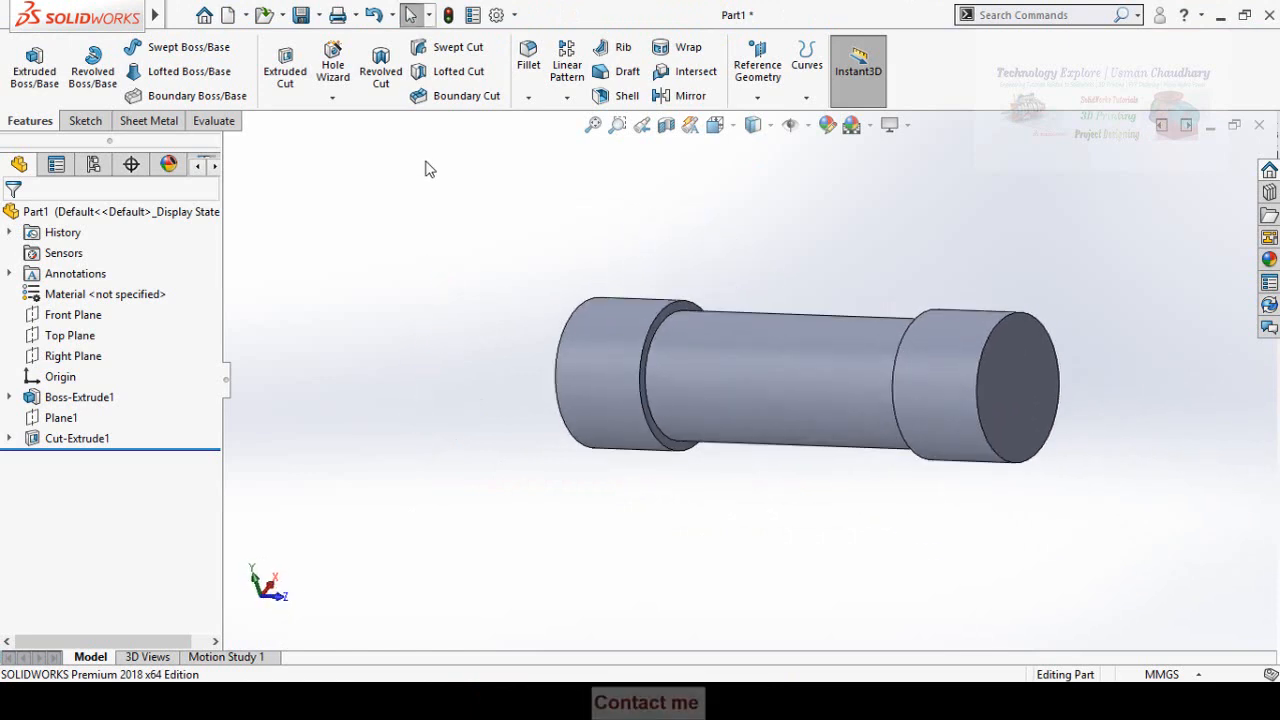
Start a Chamfer on the two circular edges where the narrow middle section meets the thicker ends
click(528, 98)
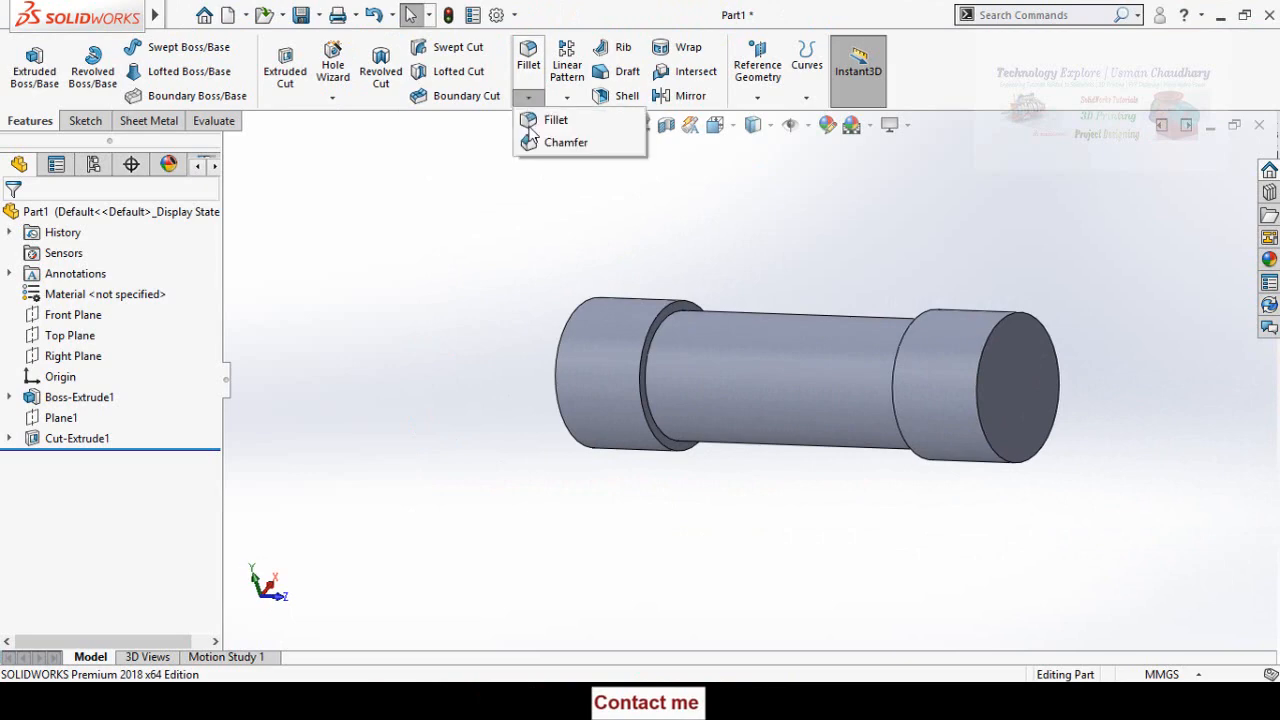
click(550, 142)
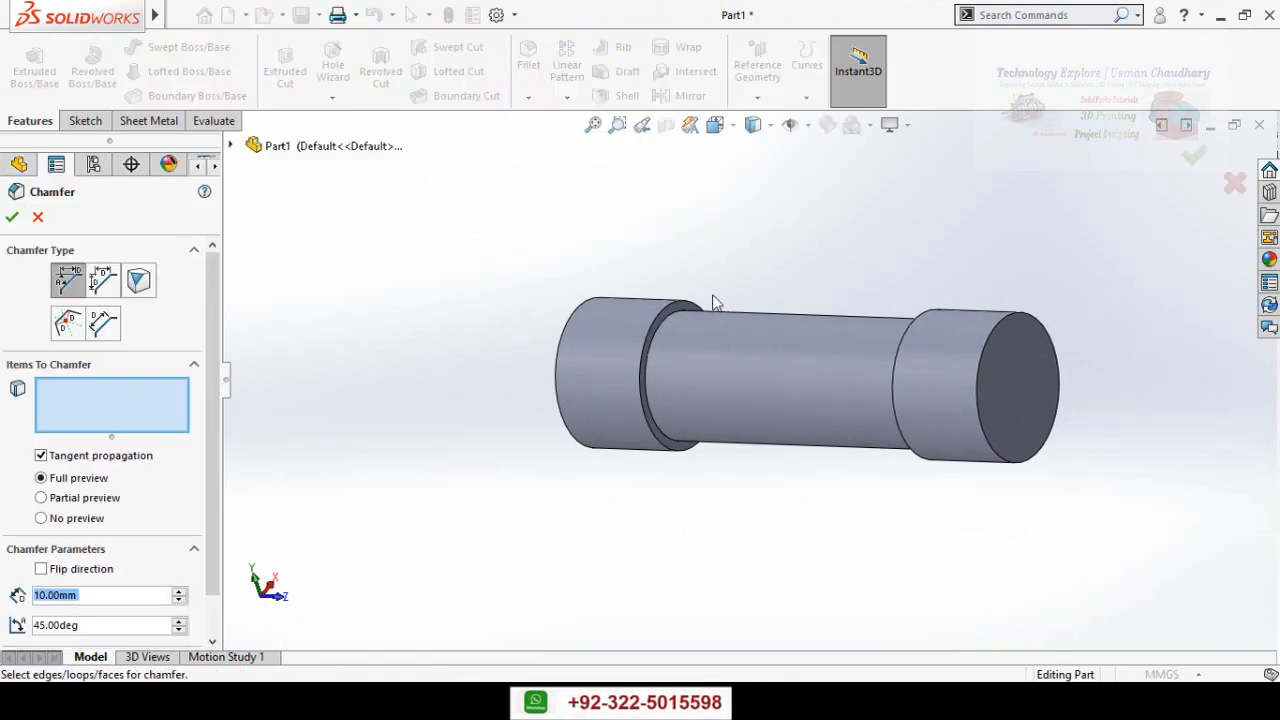
scroll(712, 294, down, 5)
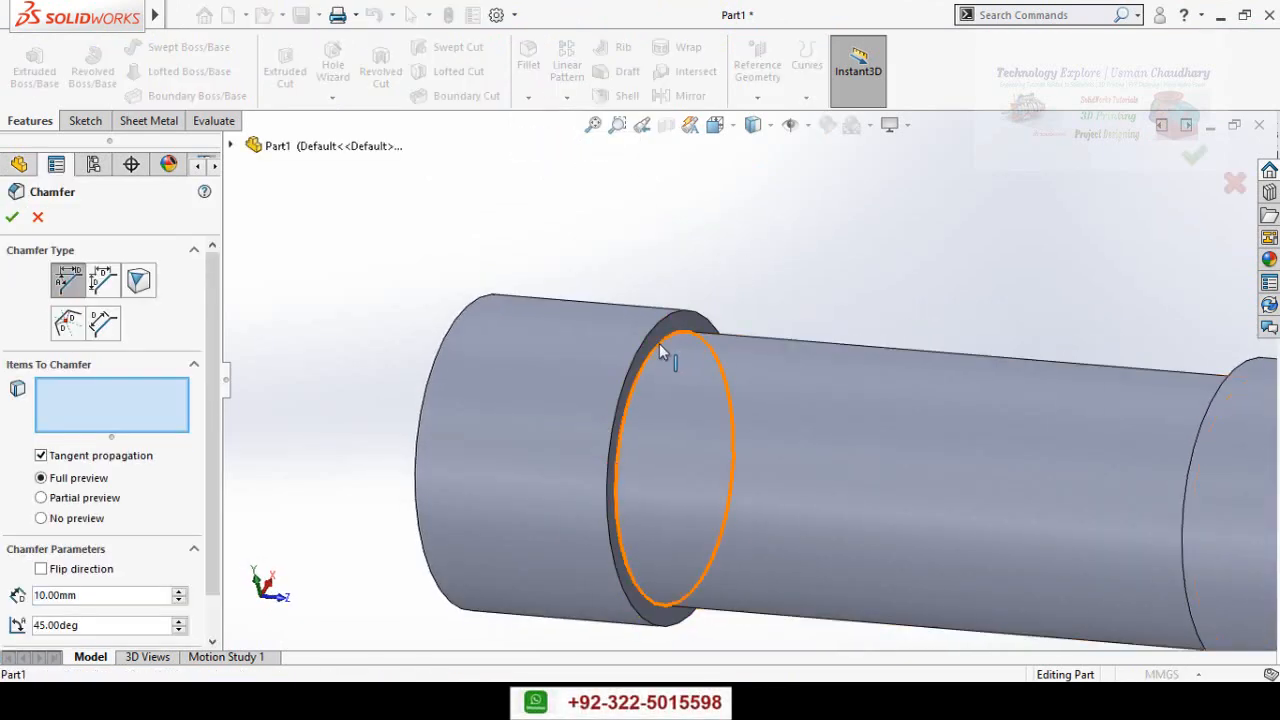
click(660, 344)
scroll(843, 314, up, 3)
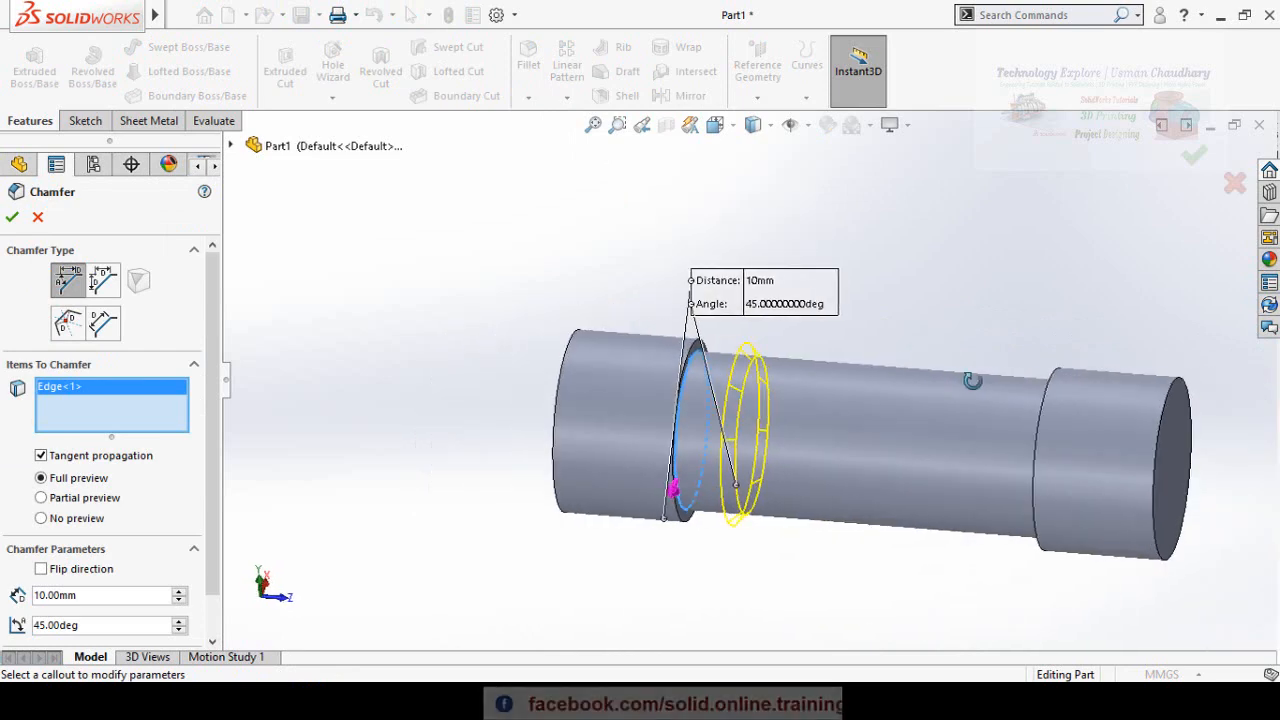
click(1030, 395)
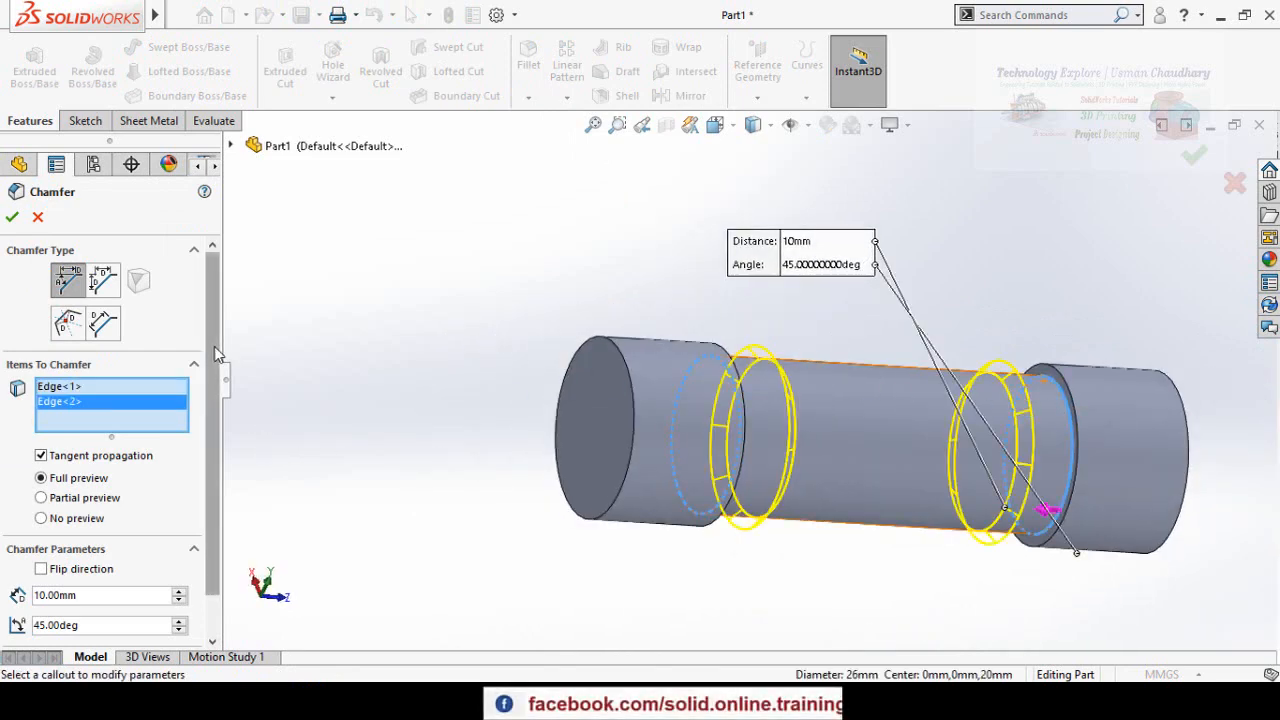
Try a chamfer distance of 3 mm and inspect the preview at both edges
drag(214, 347, 214, 409)
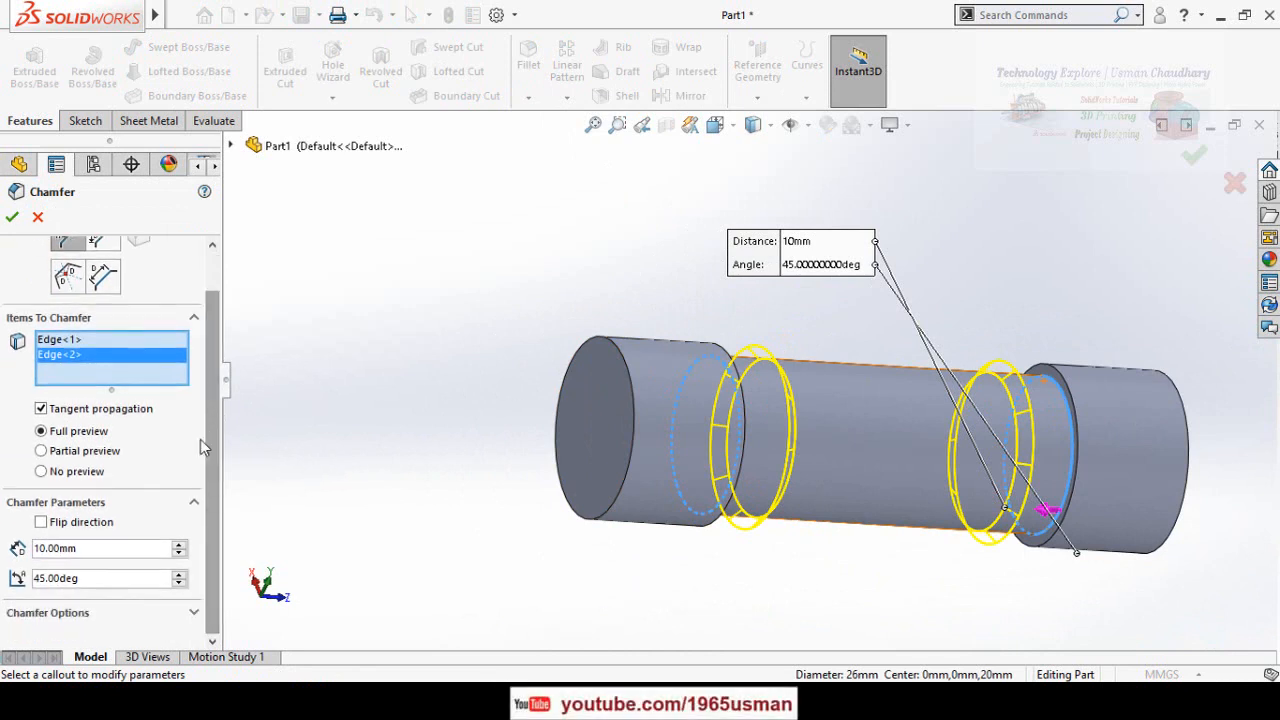
click(100, 552)
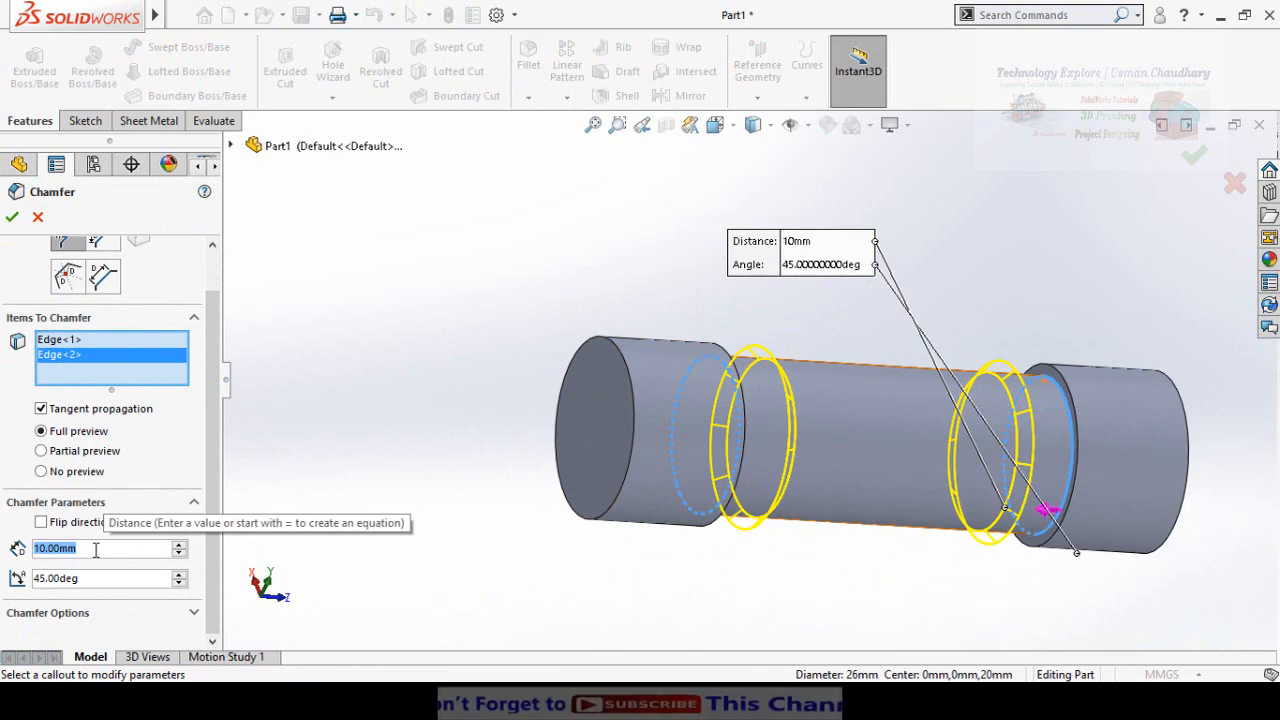
text(3)
key(Return)
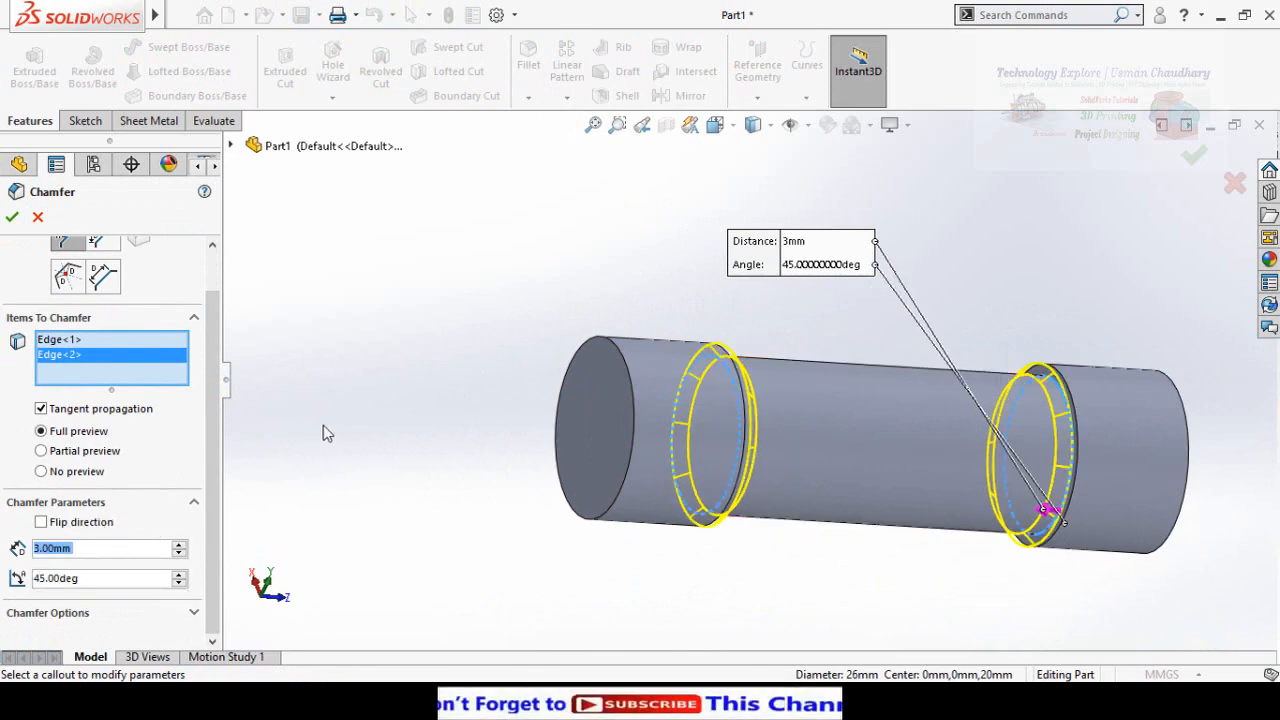
middle_drag(323, 432, 377, 445)
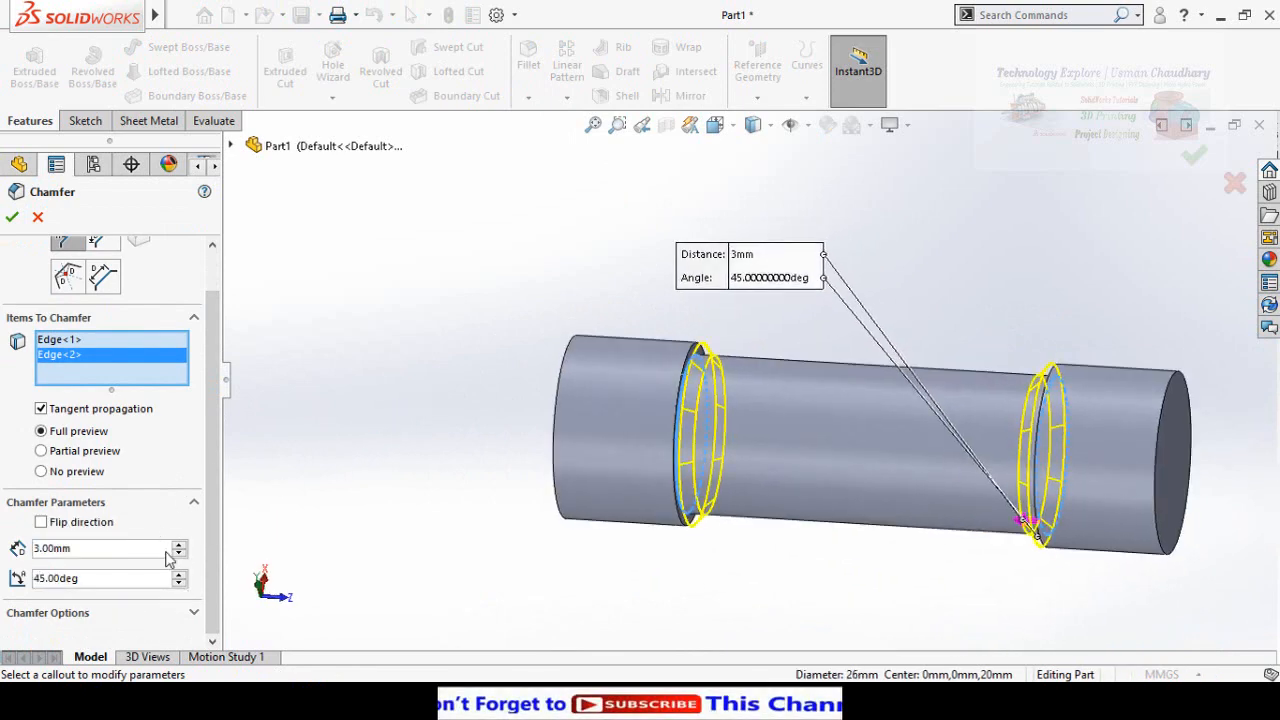
Set the chamfer distance to 2 mm and apply the chamfer to both edges
double_click(100, 549)
text(2)
key(Return)
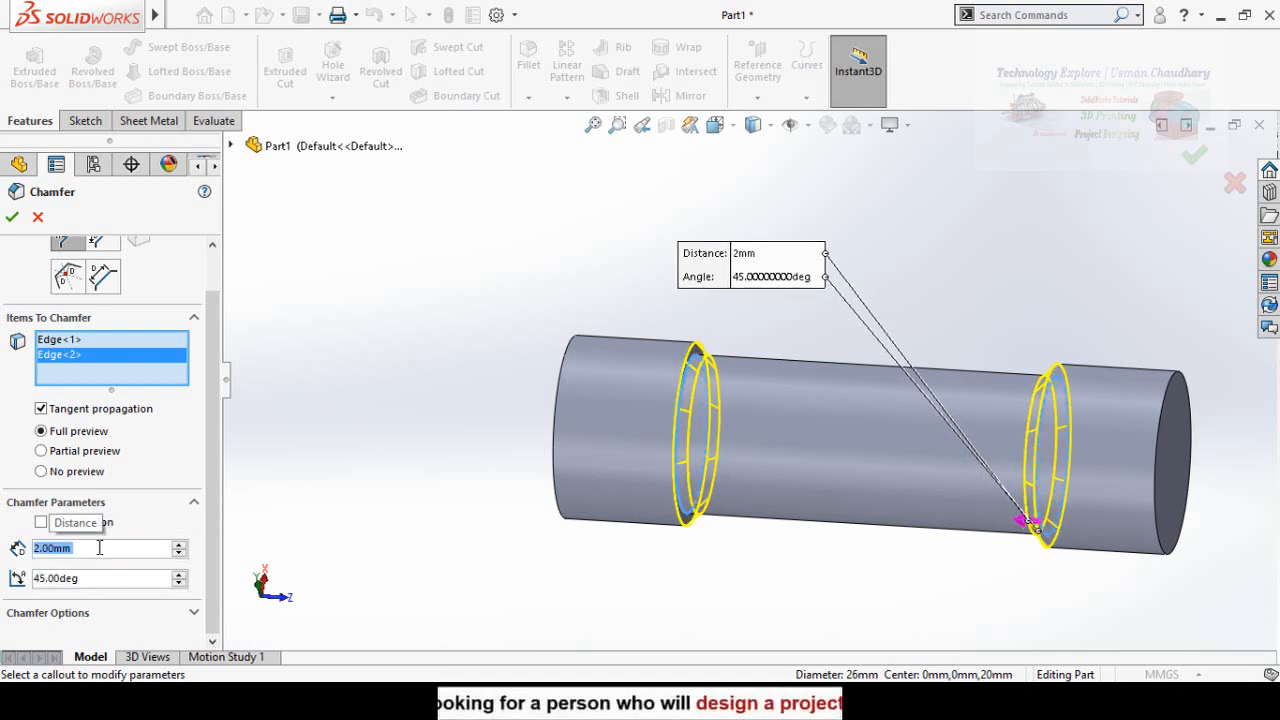
click(11, 217)
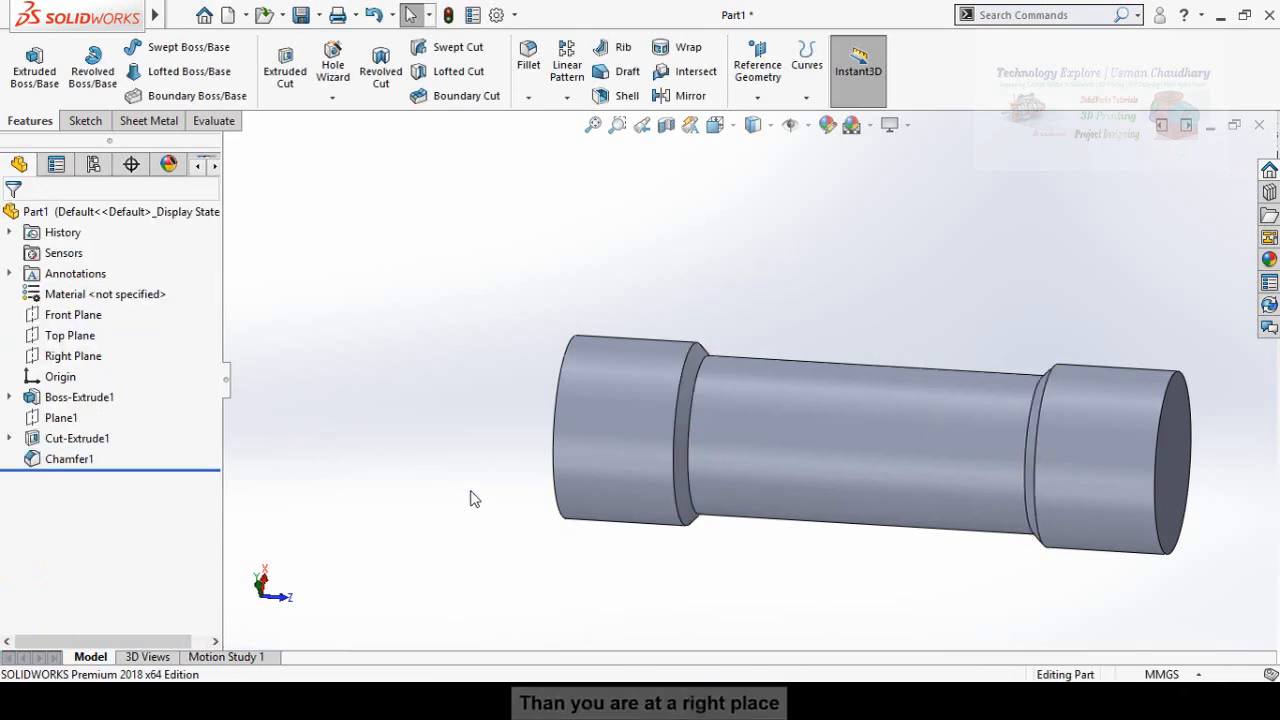
Examine the reference photo of the flow sensor's square housing, and return to the part in SOLIDWORKS
scroll(578, 425, down, 2)
middle_drag(575, 425, 527, 590)
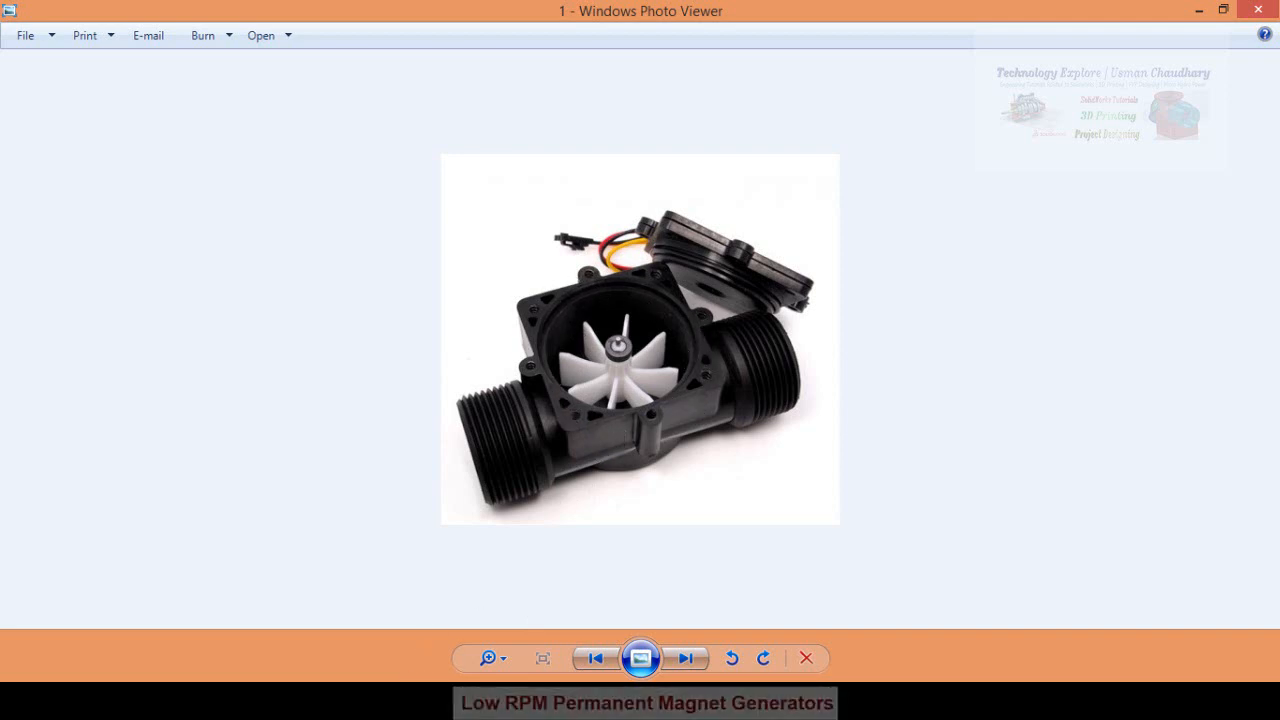
mouse_move(424, 700)
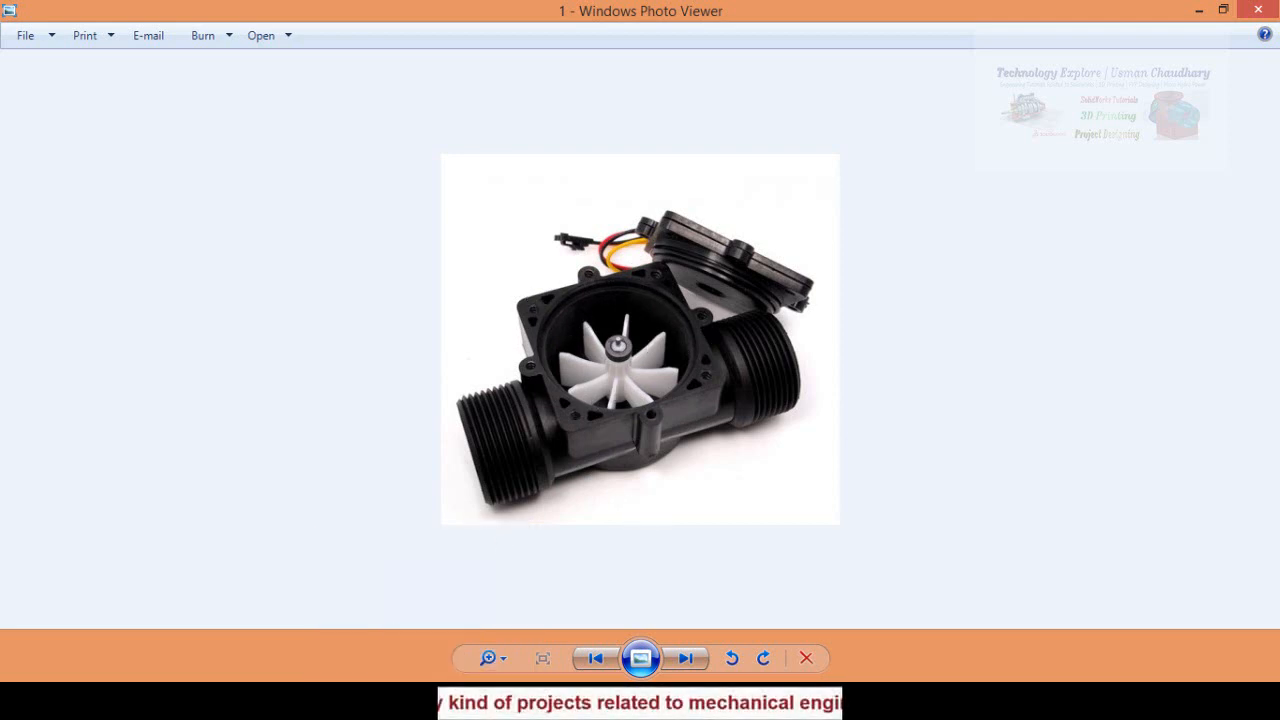
click(278, 700)
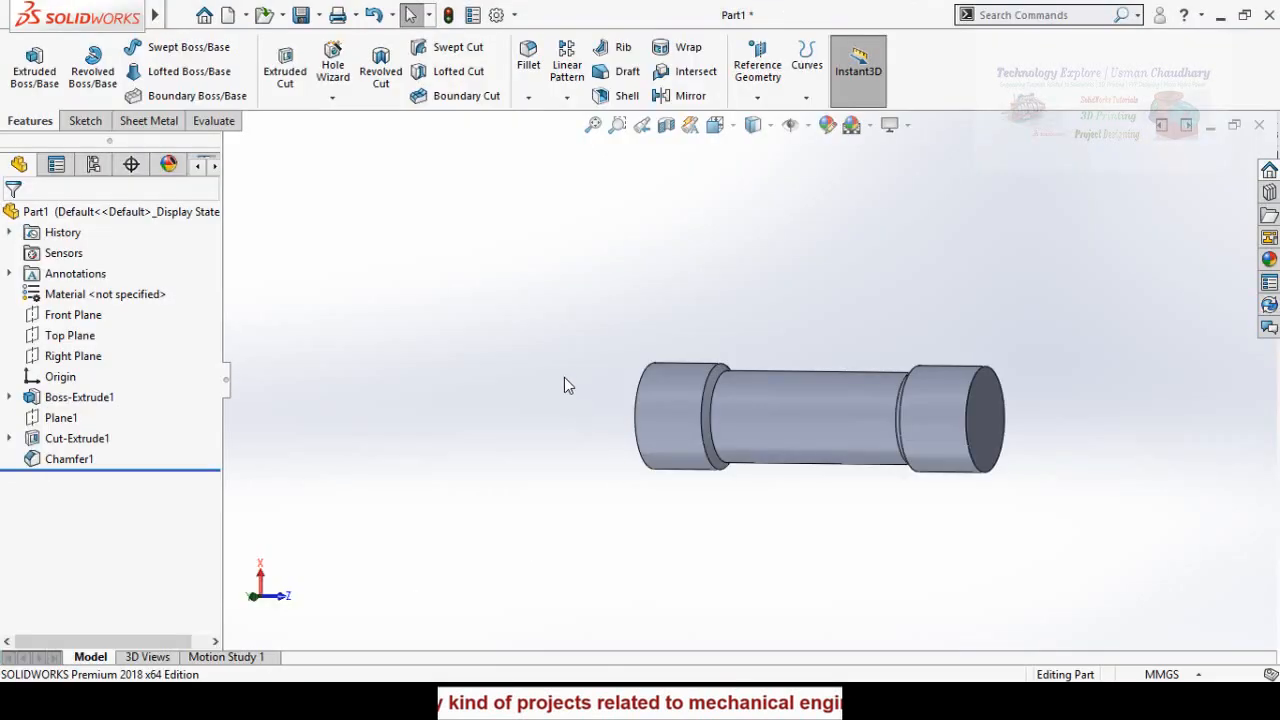
Create a reference plane parallel to the Top Plane, offset 30 mm above it
middle_drag(564, 385, 554, 466)
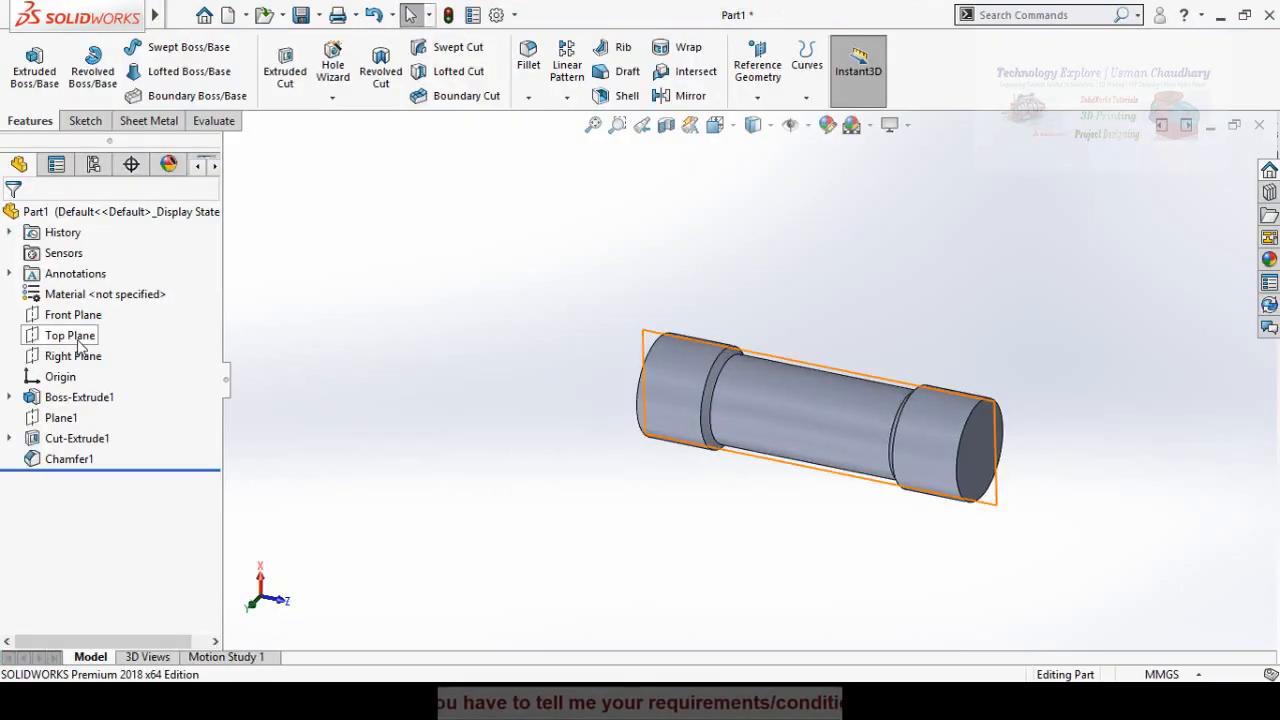
click(756, 92)
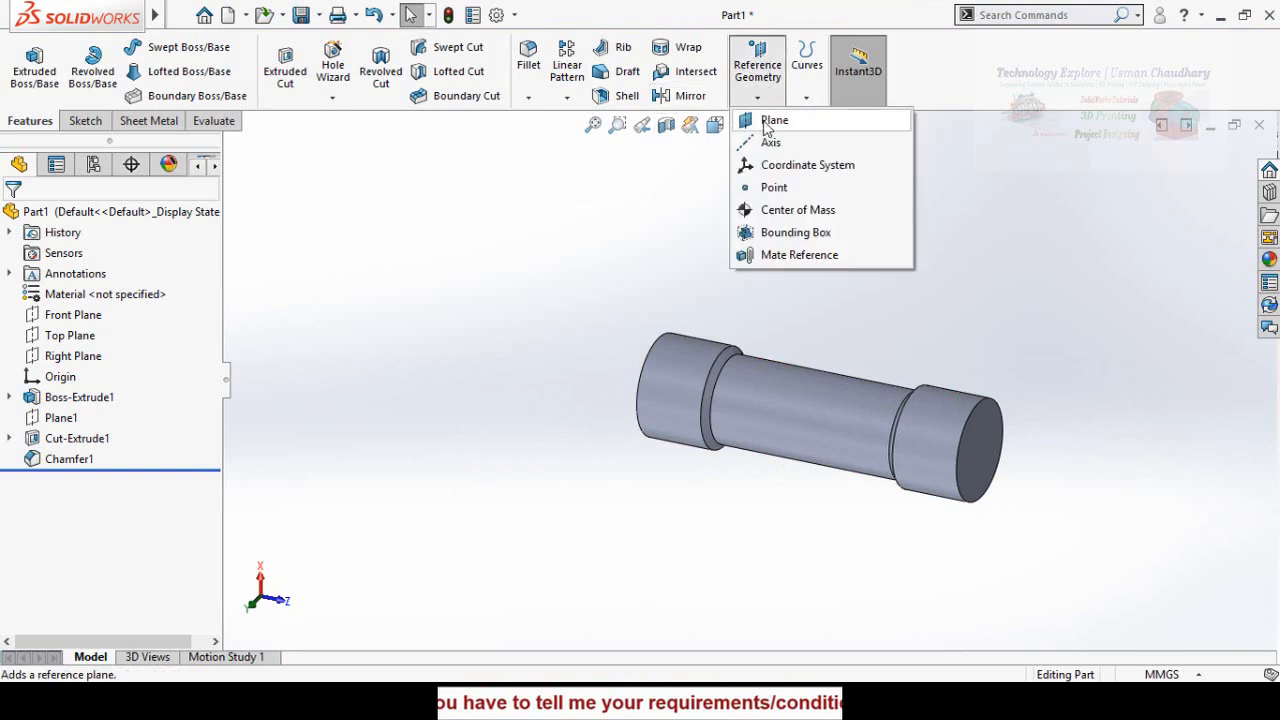
click(767, 121)
middle_drag(697, 271, 620, 286)
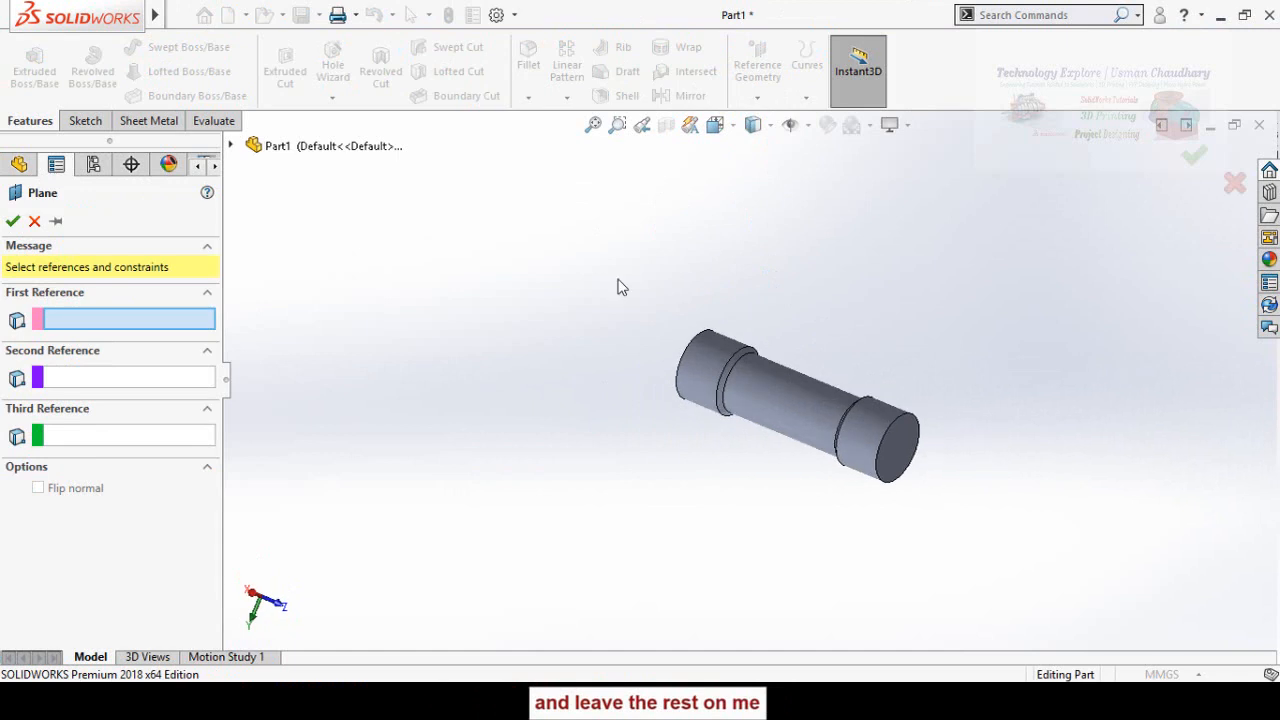
click(231, 147)
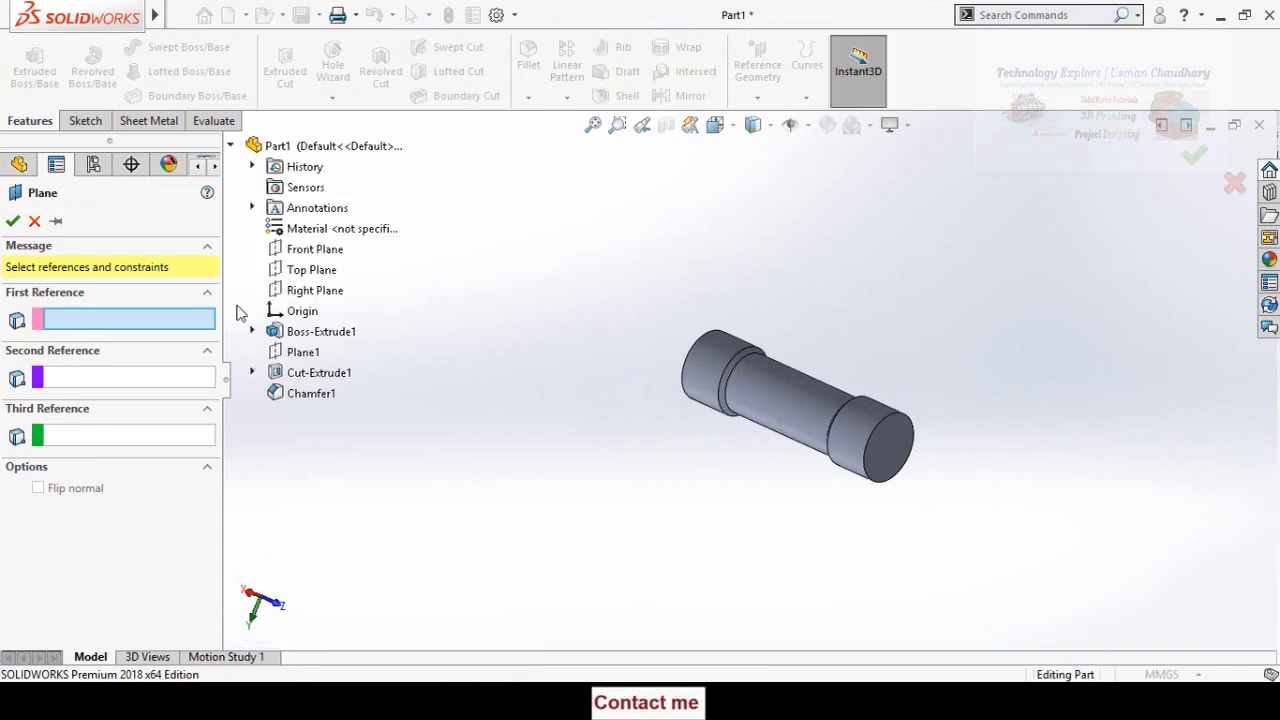
click(294, 277)
middle_drag(620, 280, 534, 483)
click(98, 452)
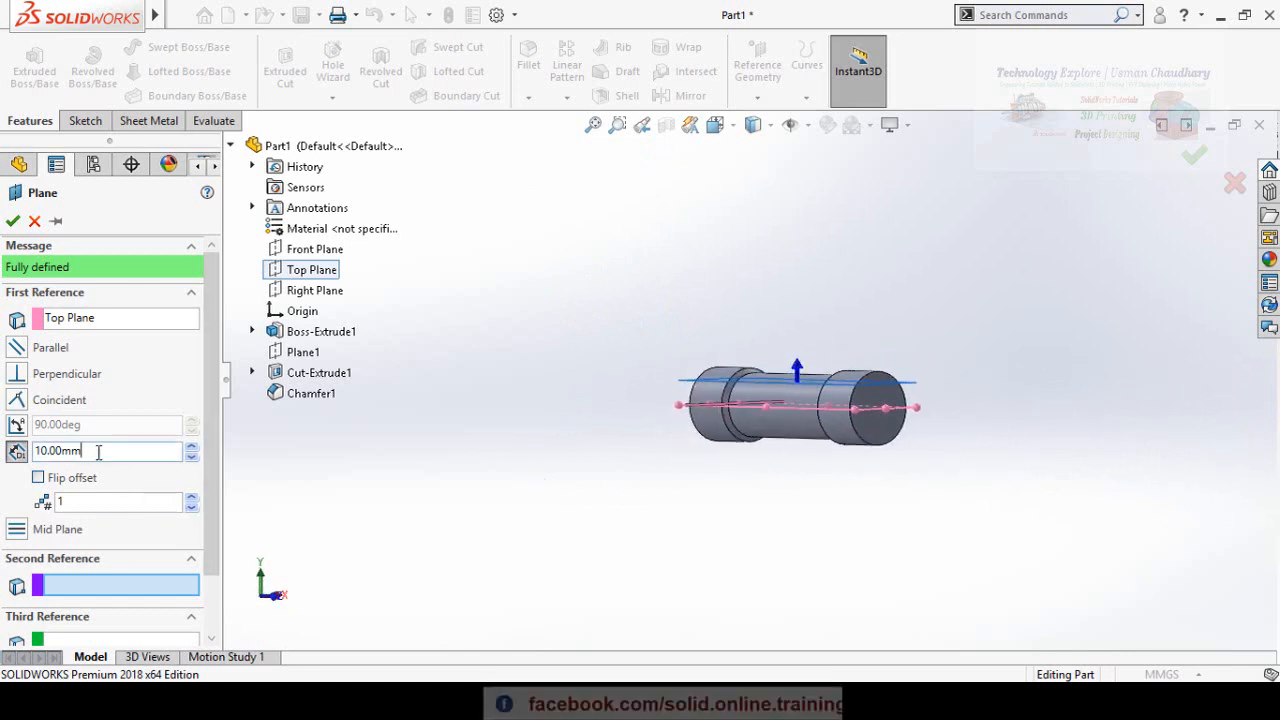
double_click(98, 452)
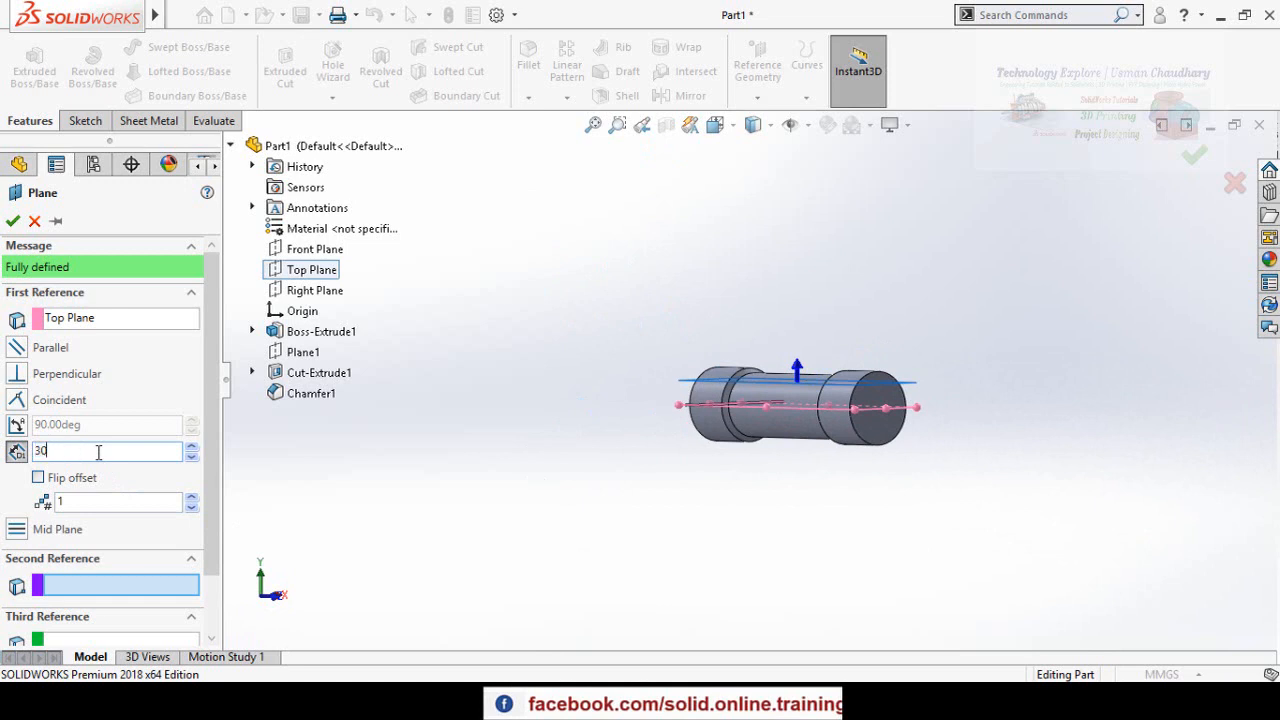
text(30)
key(Return)
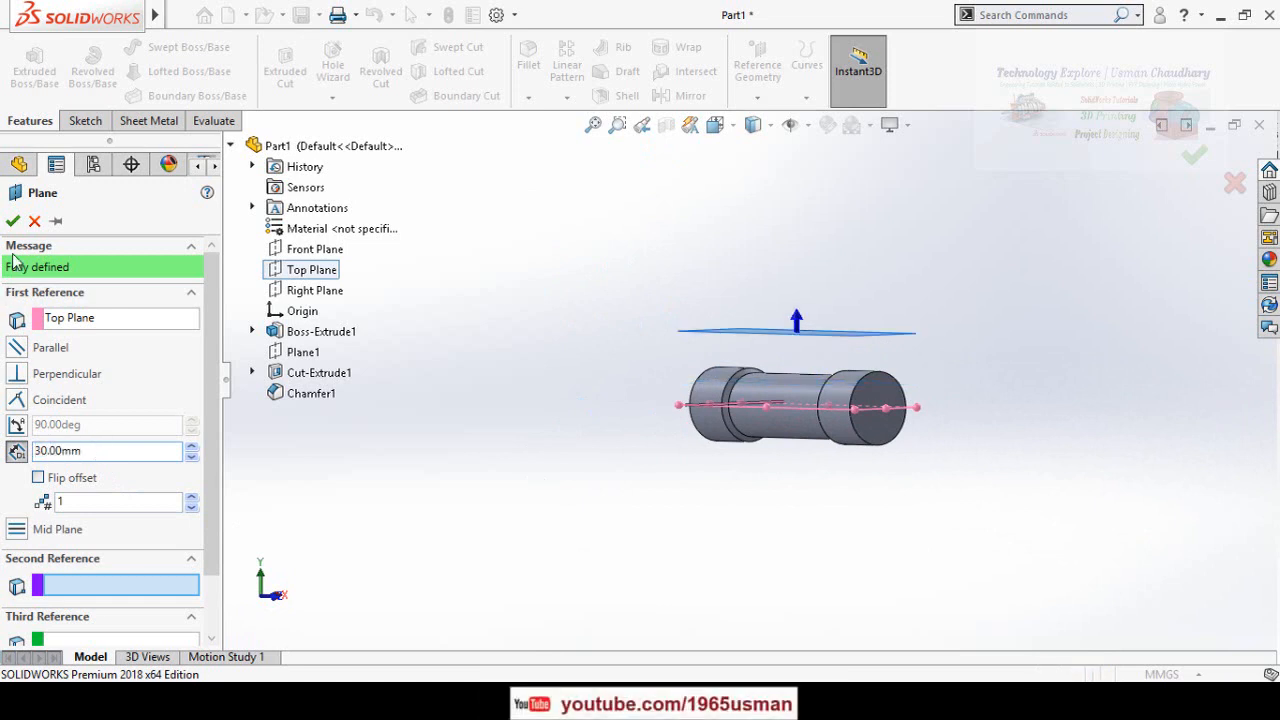
click(12, 222)
Start a sketch on the new offset plane and draw a vertical centerline from the origin to the body's far end
middle_drag(531, 434, 556, 441)
click(785, 340)
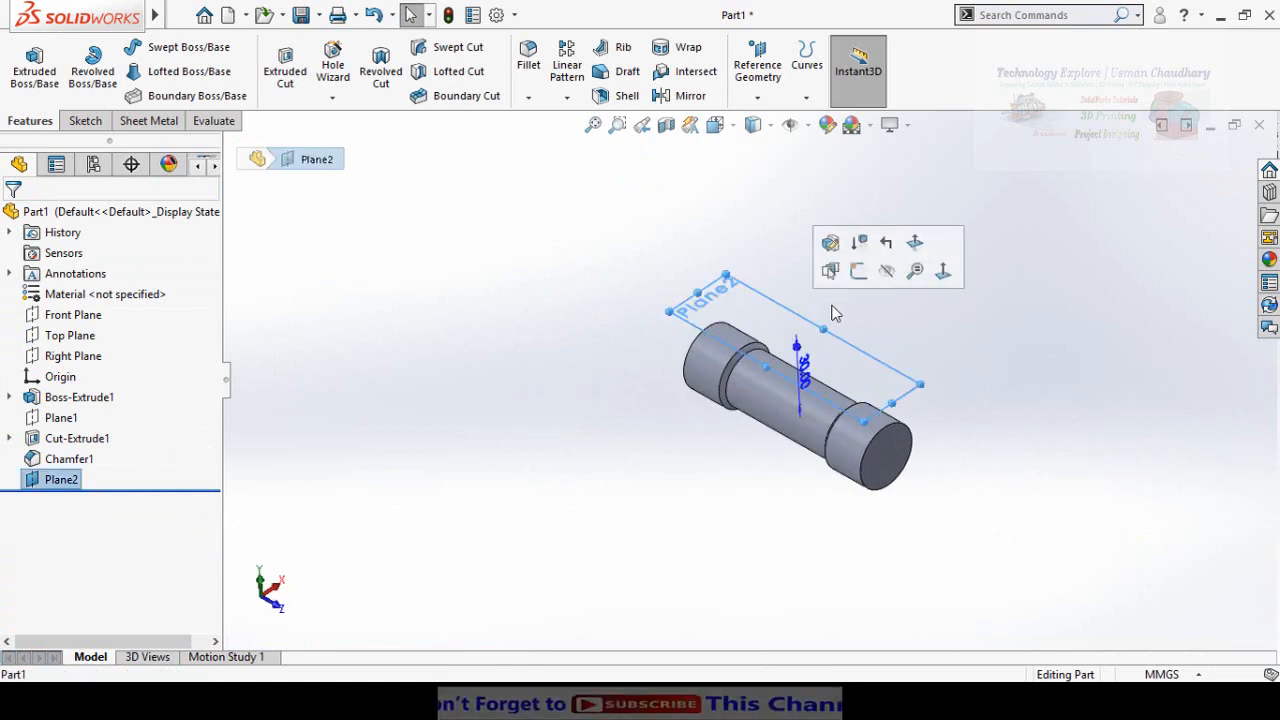
click(857, 272)
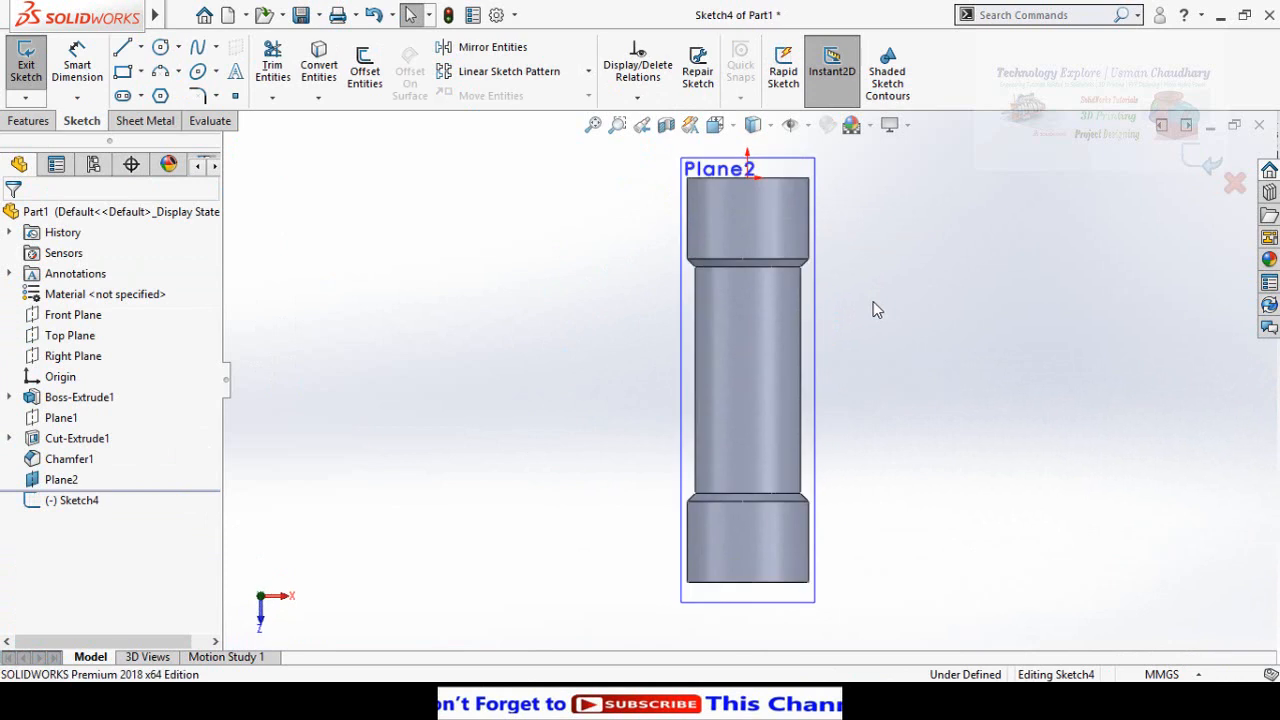
scroll(678, 338, up, 1)
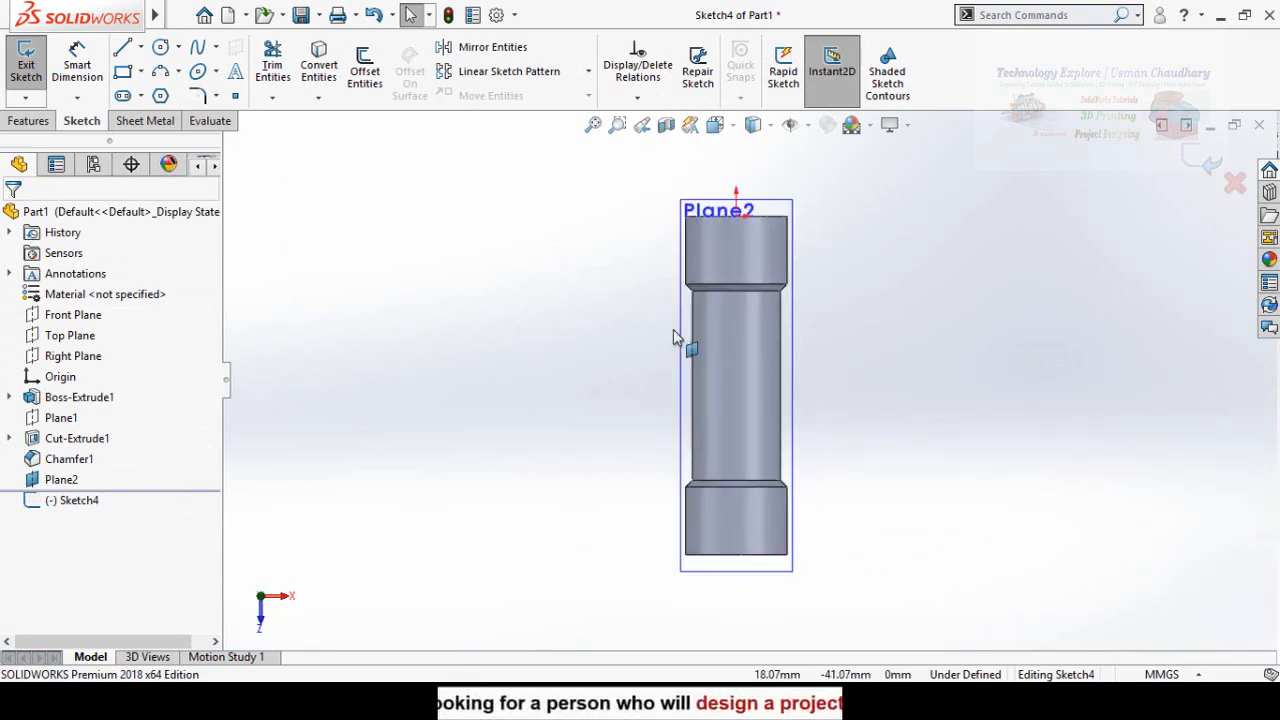
click(141, 48)
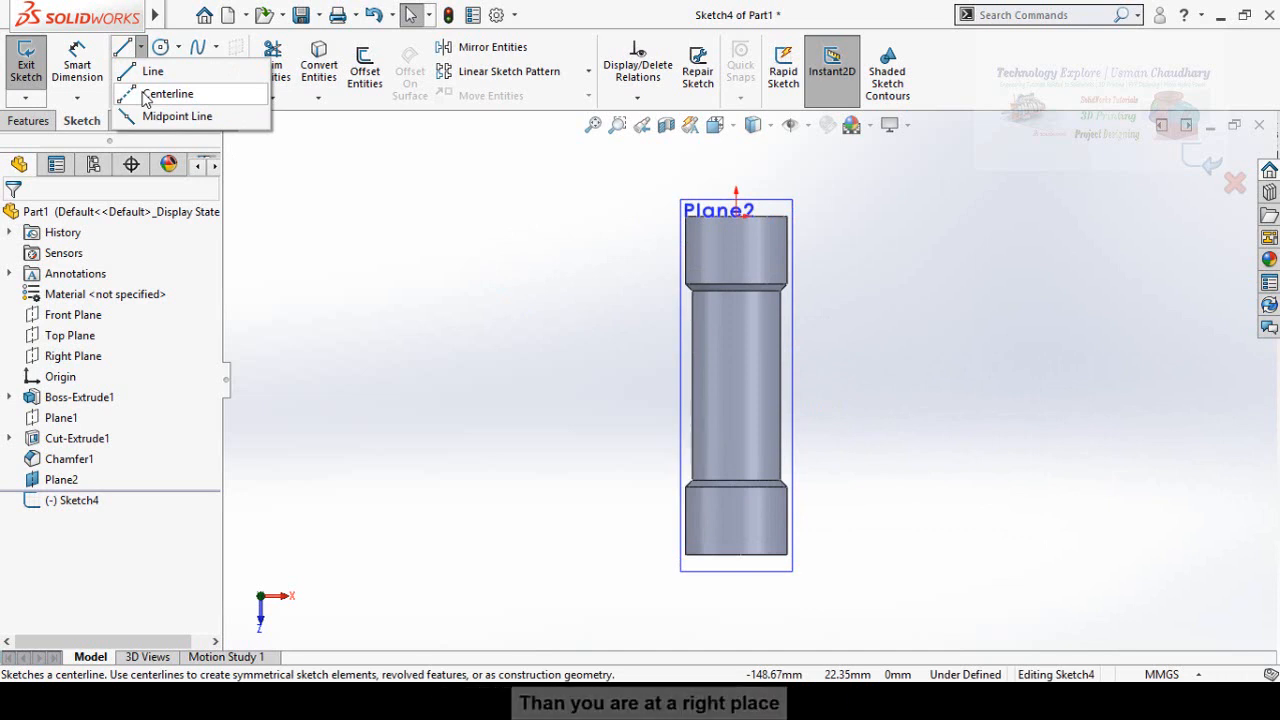
click(148, 94)
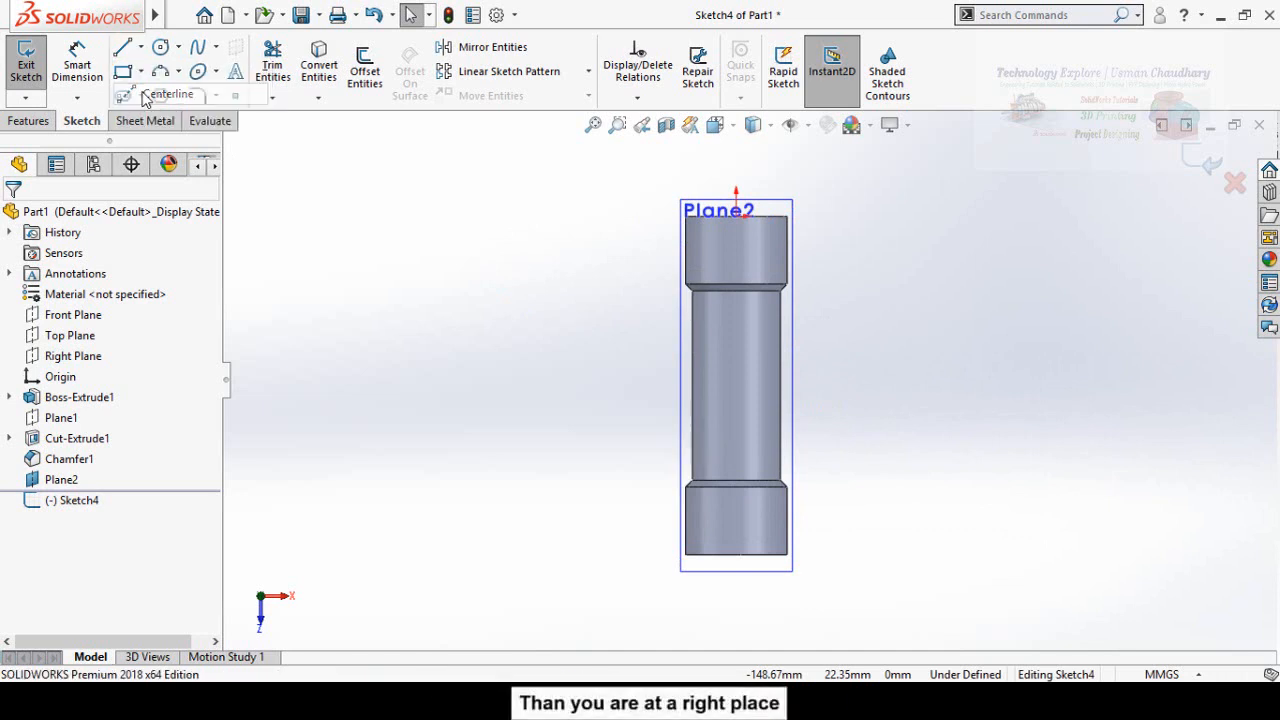
click(737, 218)
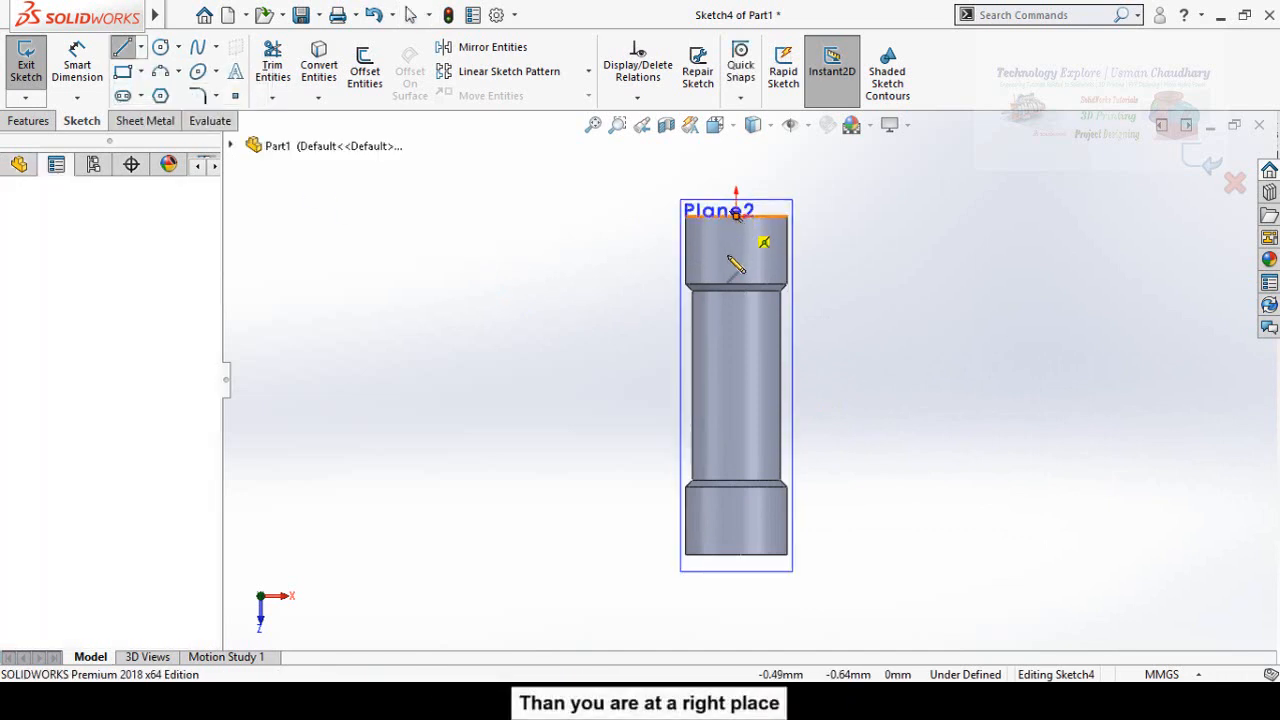
click(736, 554)
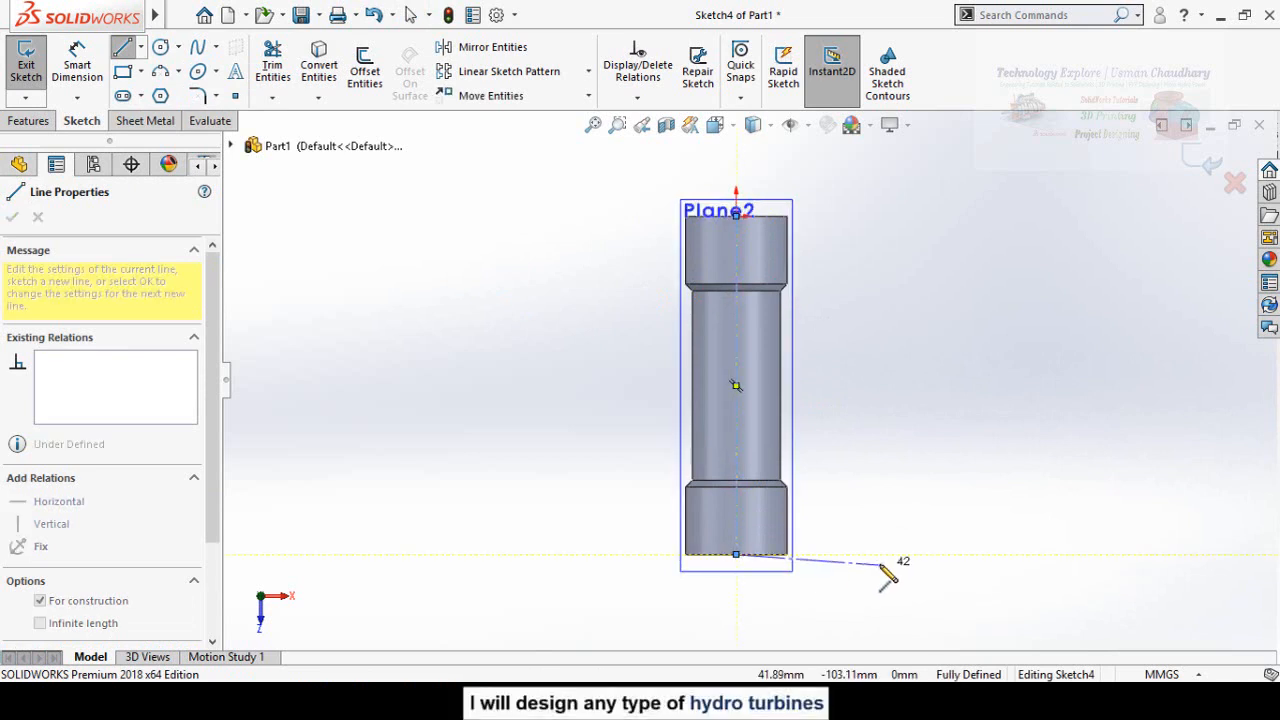
key(Escape)
key(Escape)
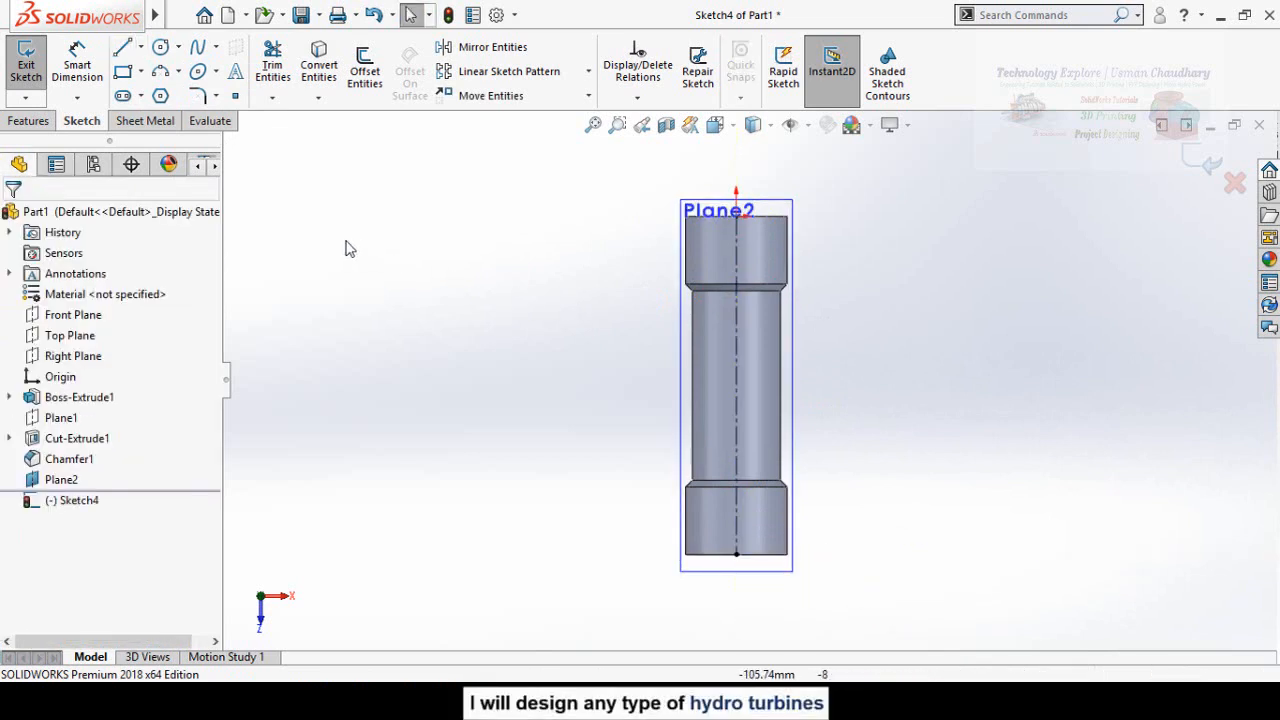
Sketch a center rectangle about 39 mm tall at the centerline's midpoint, and return to SOLIDWORKS after checking the reference photo
click(142, 75)
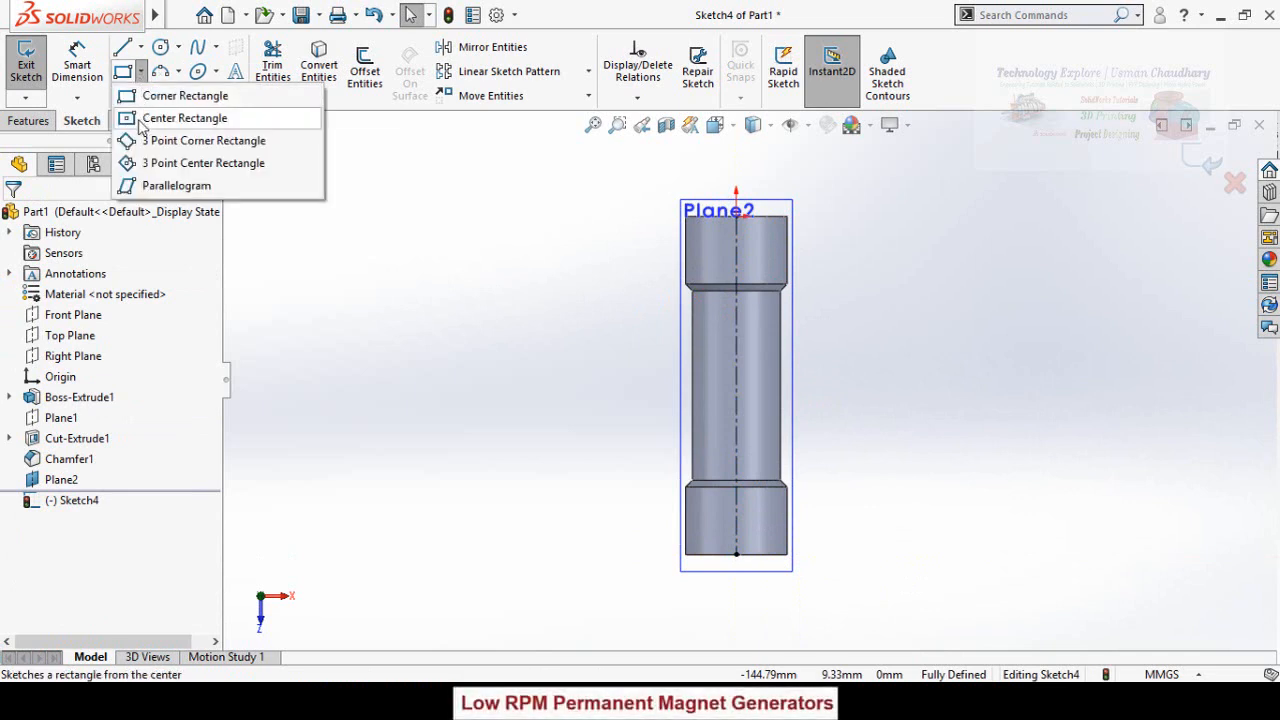
click(158, 122)
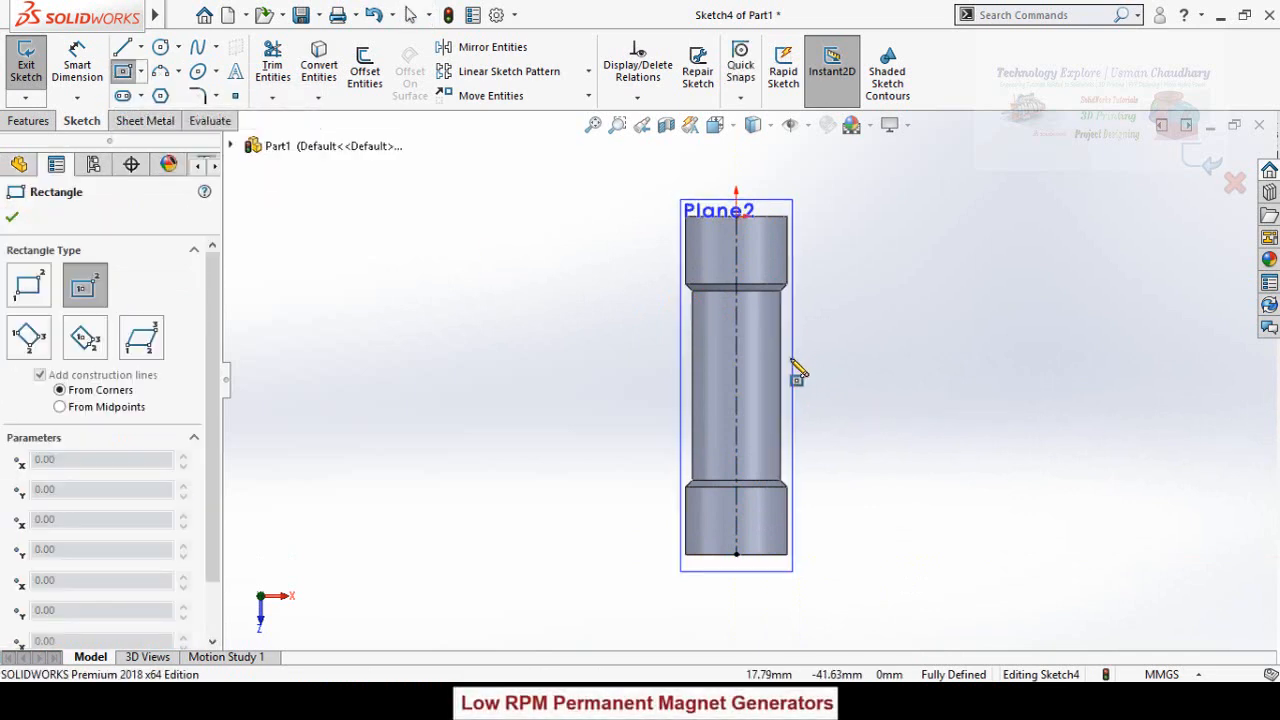
click(736, 385)
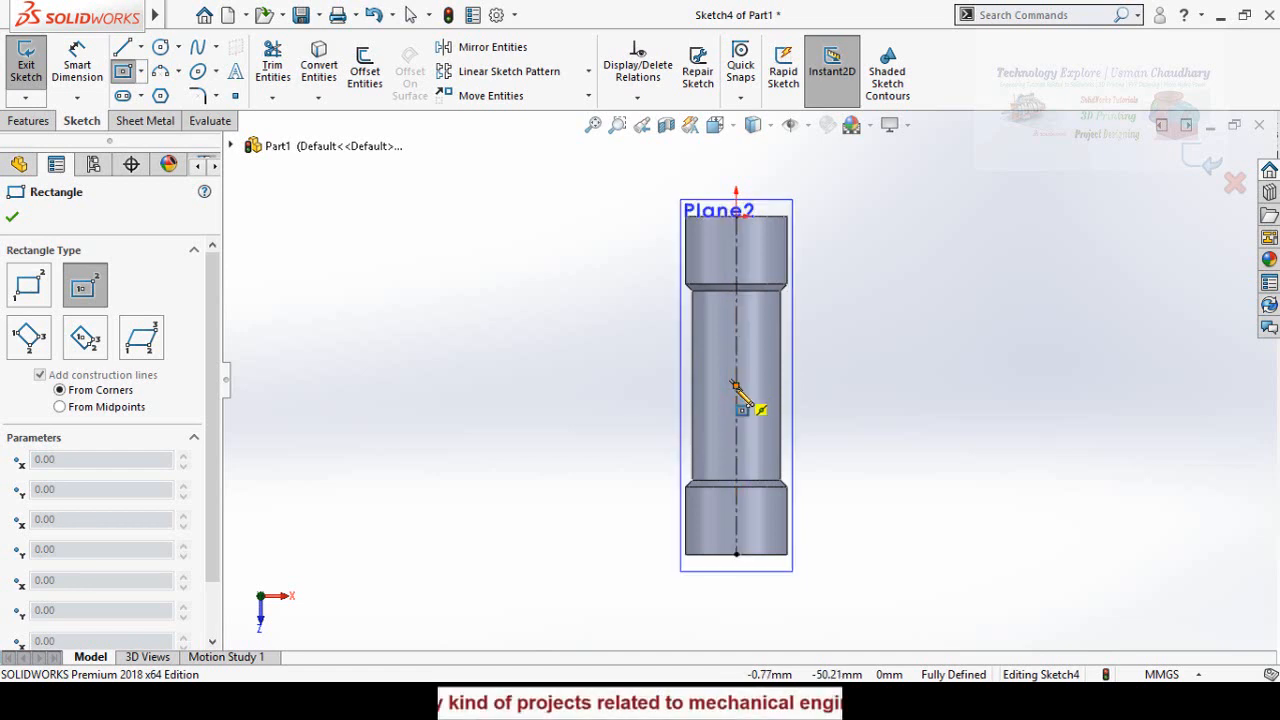
click(806, 460)
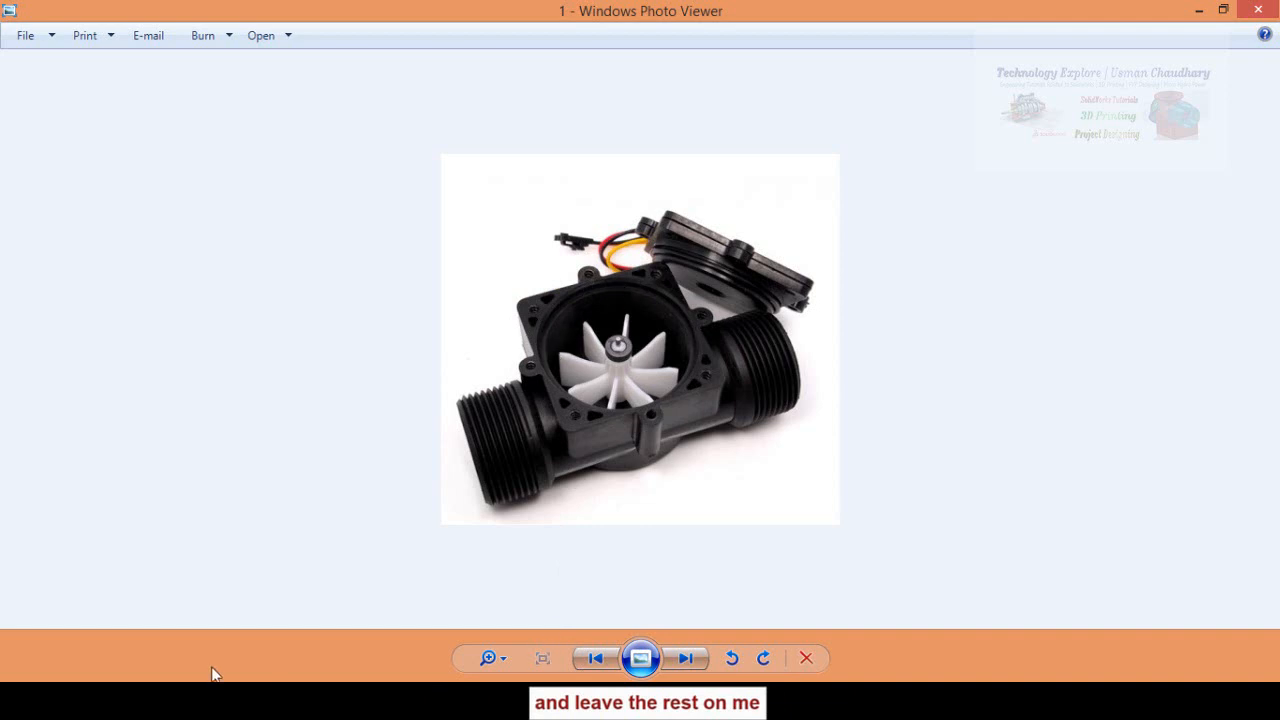
click(190, 700)
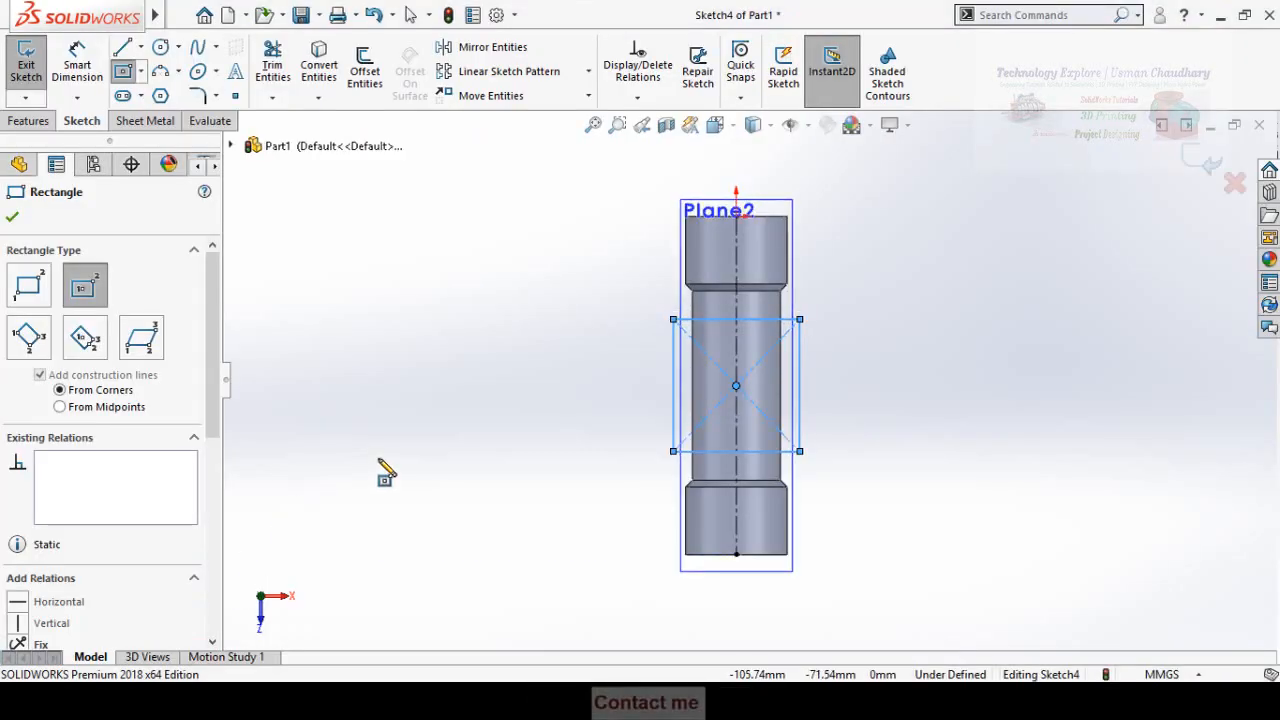
Add an Equal relation between the rectangle's left and bottom sides to make it a square
right_drag(383, 466, 384, 348)
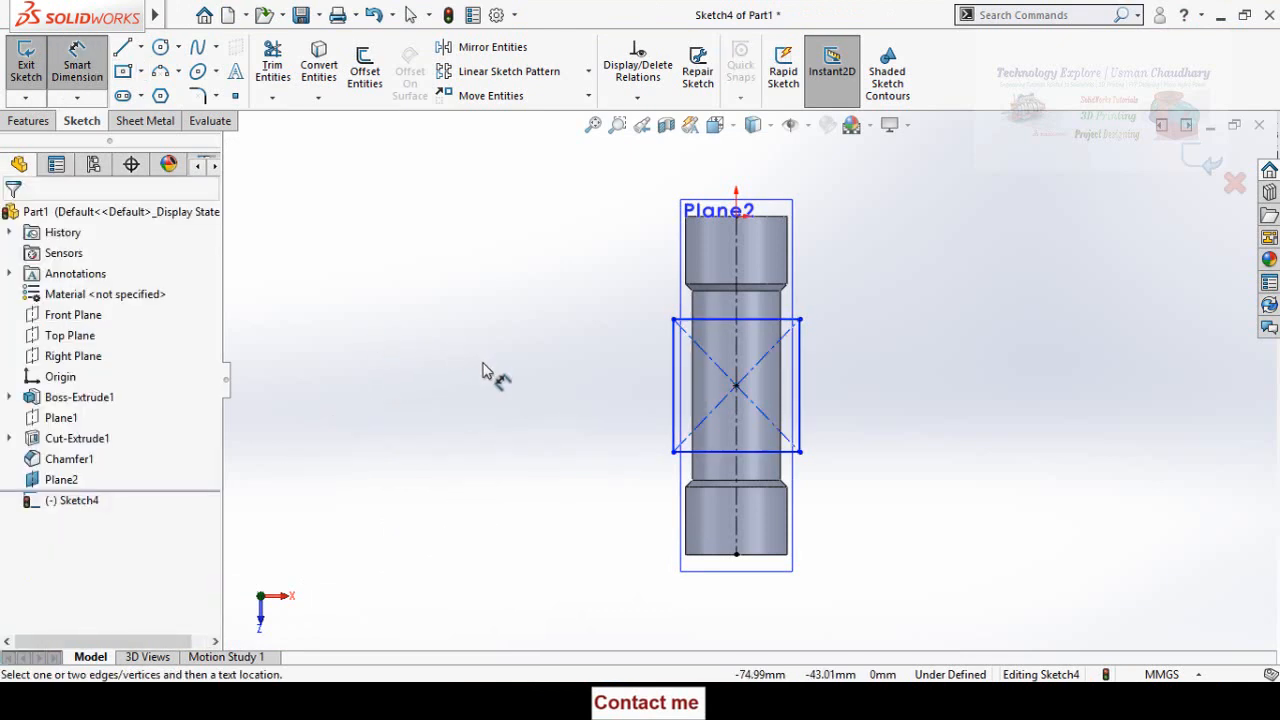
key(Escape)
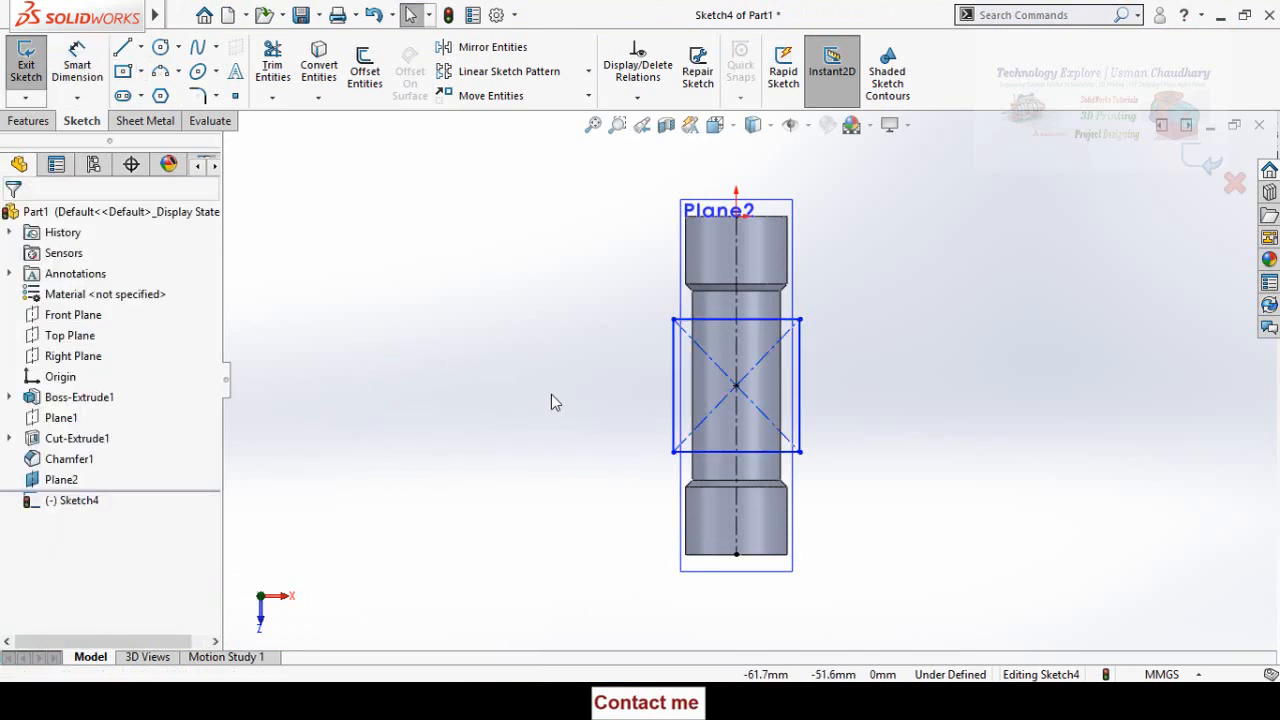
click(674, 421)
ctrl+click(704, 458)
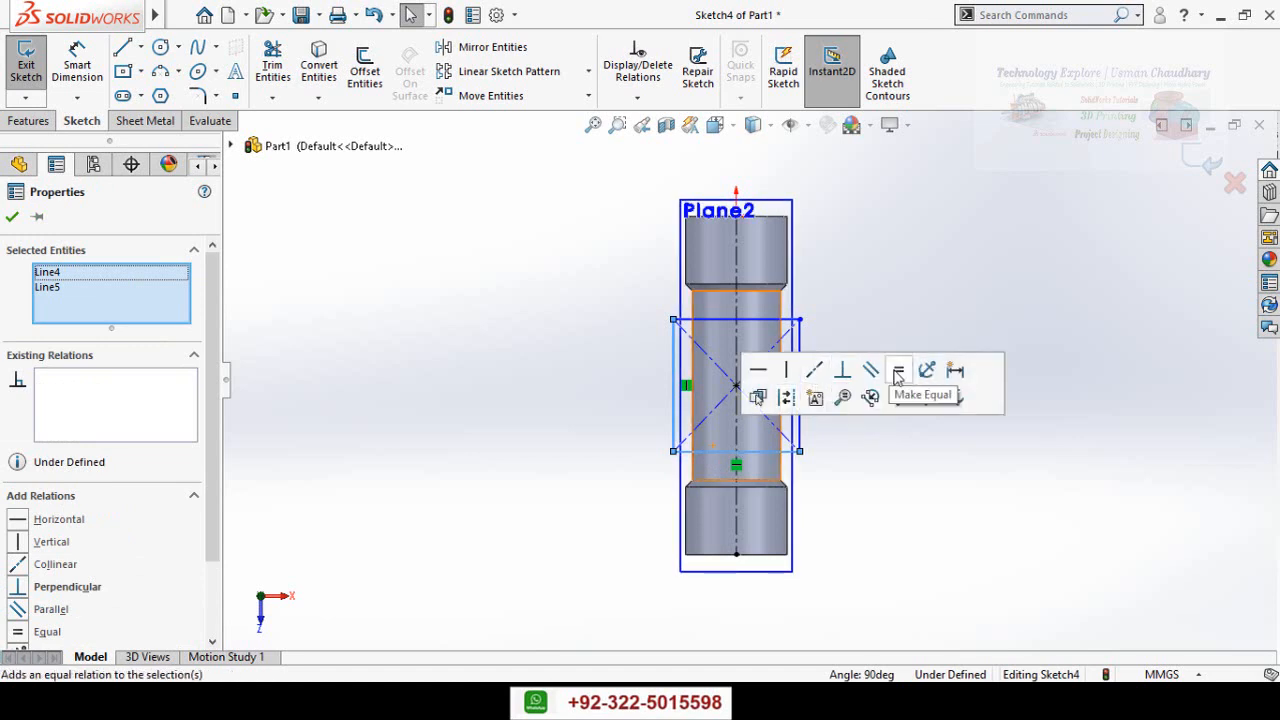
click(898, 373)
click(914, 522)
Dimension the right side of the square to 40 mm
right_drag(905, 508, 905, 418)
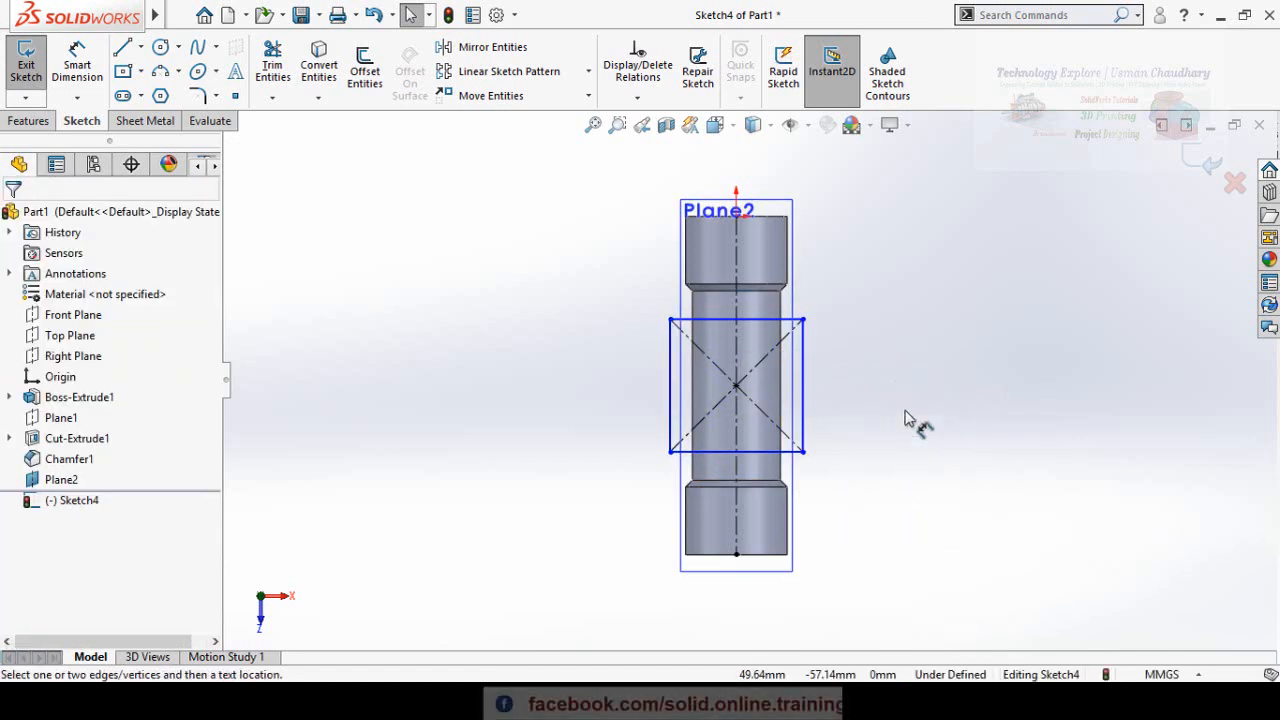
click(804, 418)
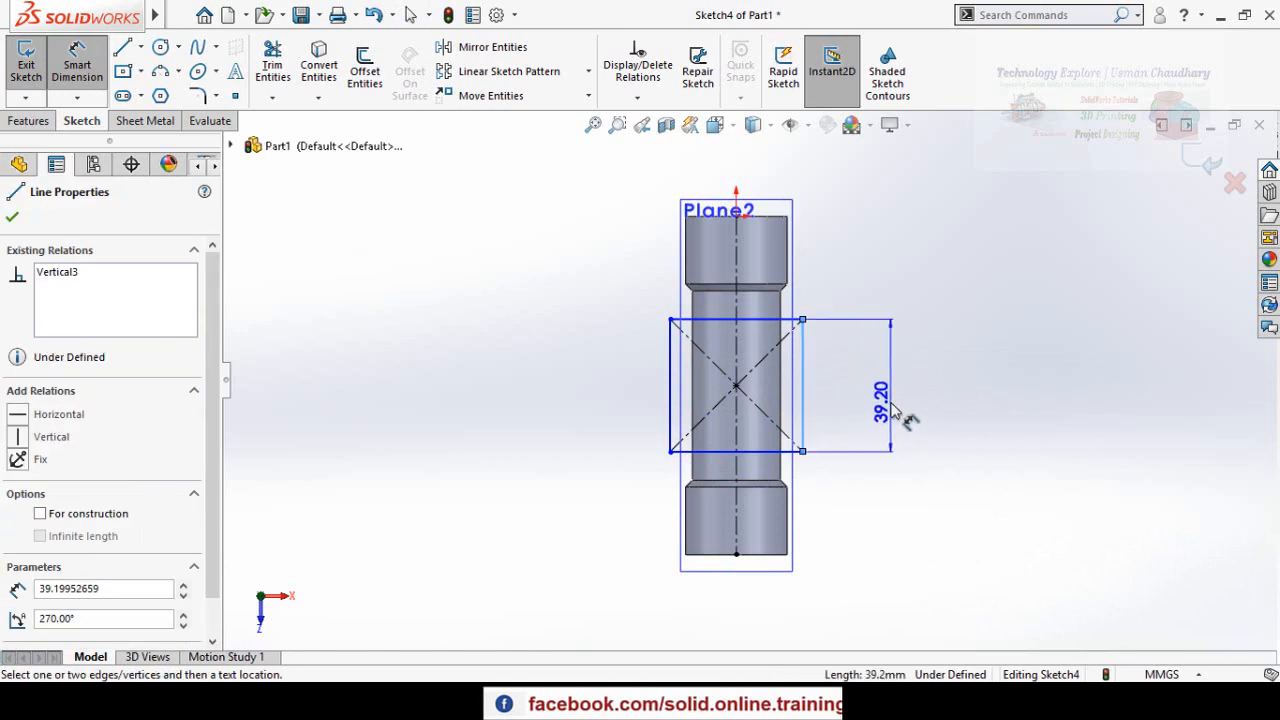
click(896, 411)
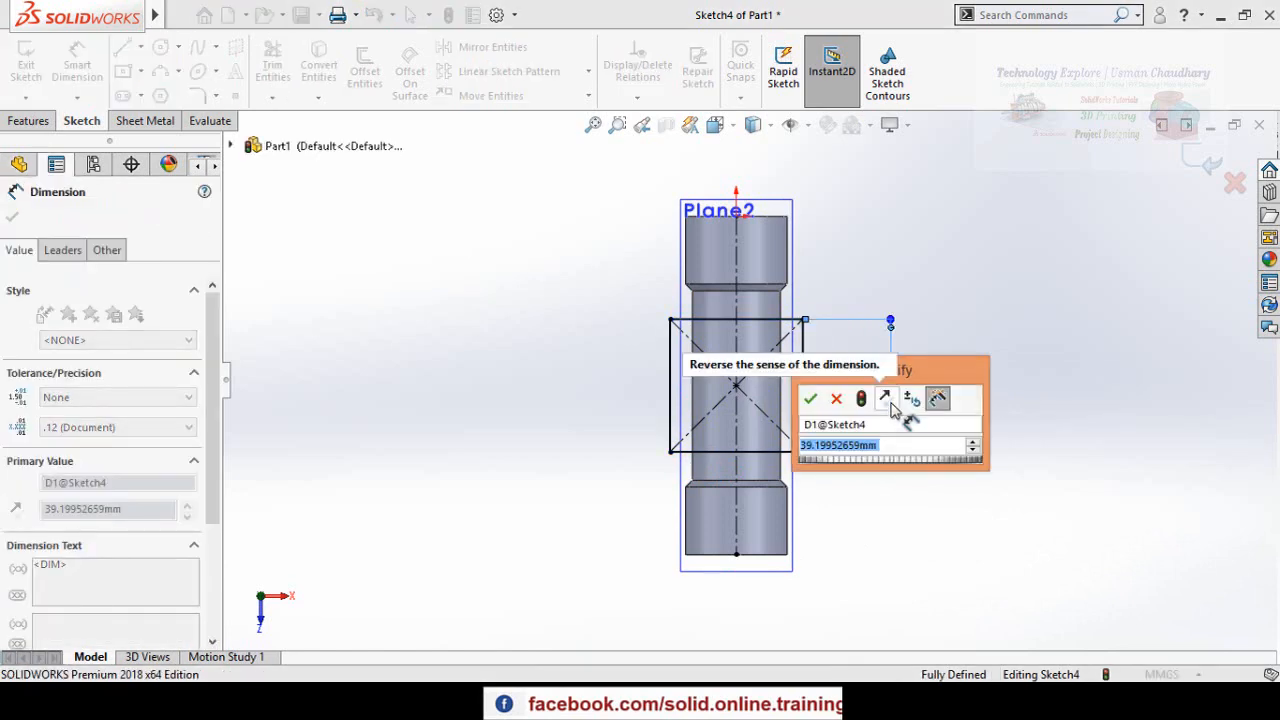
text(40)
key(Return)
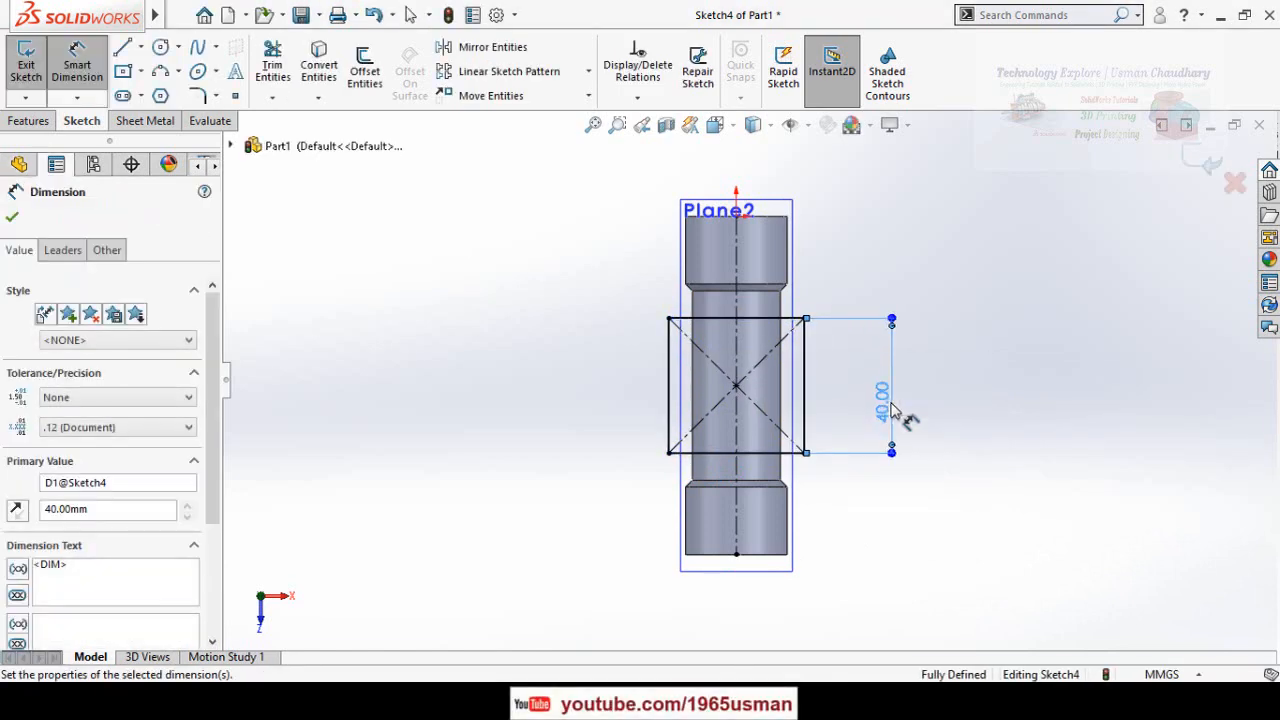
click(894, 503)
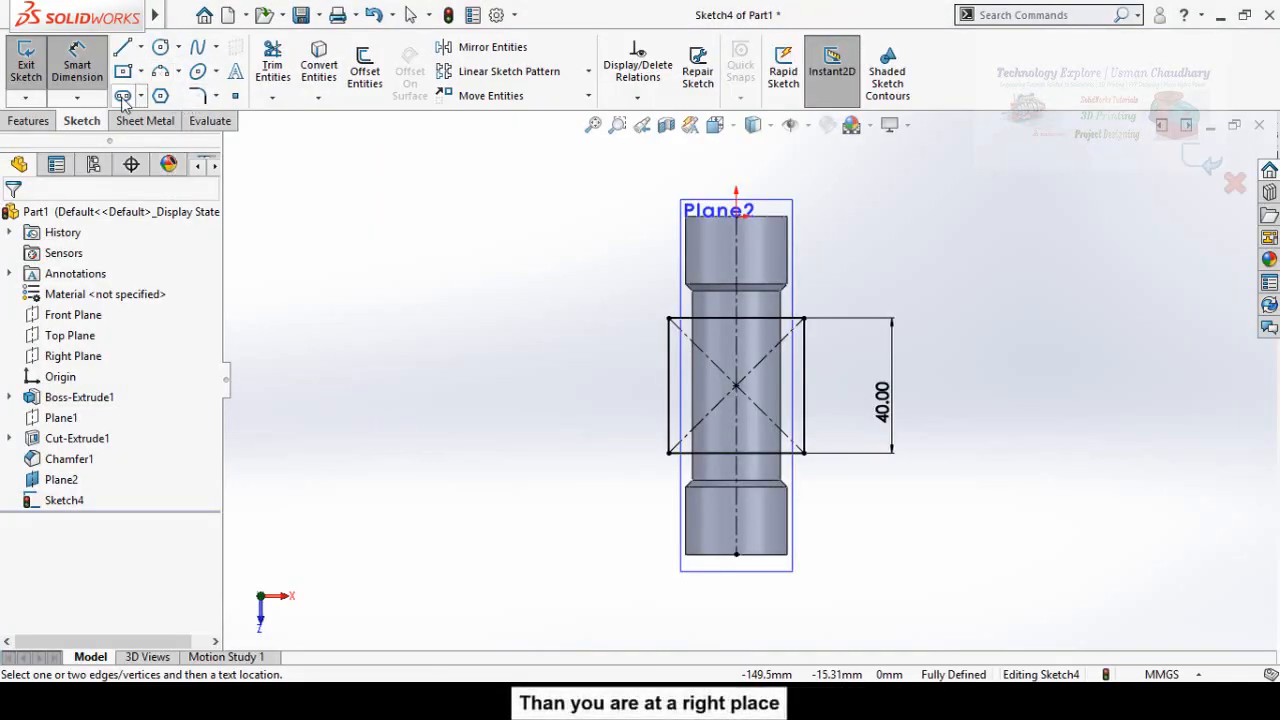
Sketch a horizontal straight slot about 3.5 mm wide, extending outward from the midpoint of the square's left side
click(141, 95)
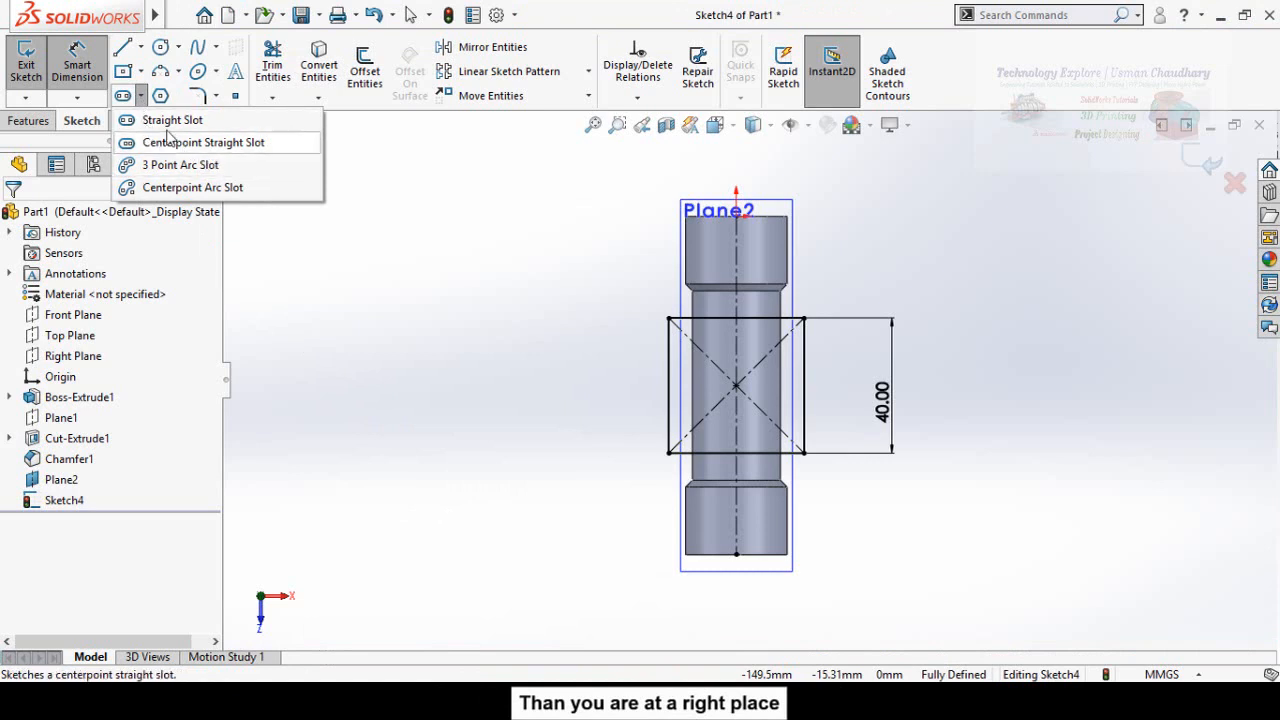
click(160, 120)
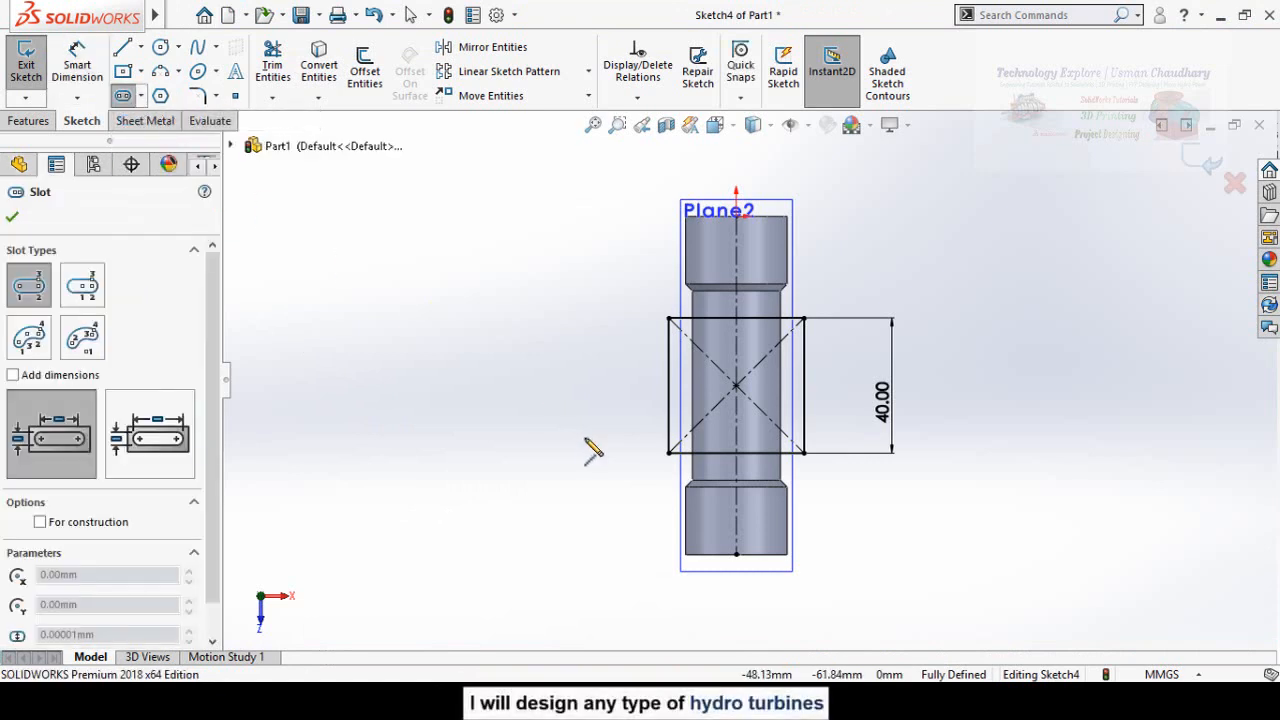
scroll(662, 397, down, 3)
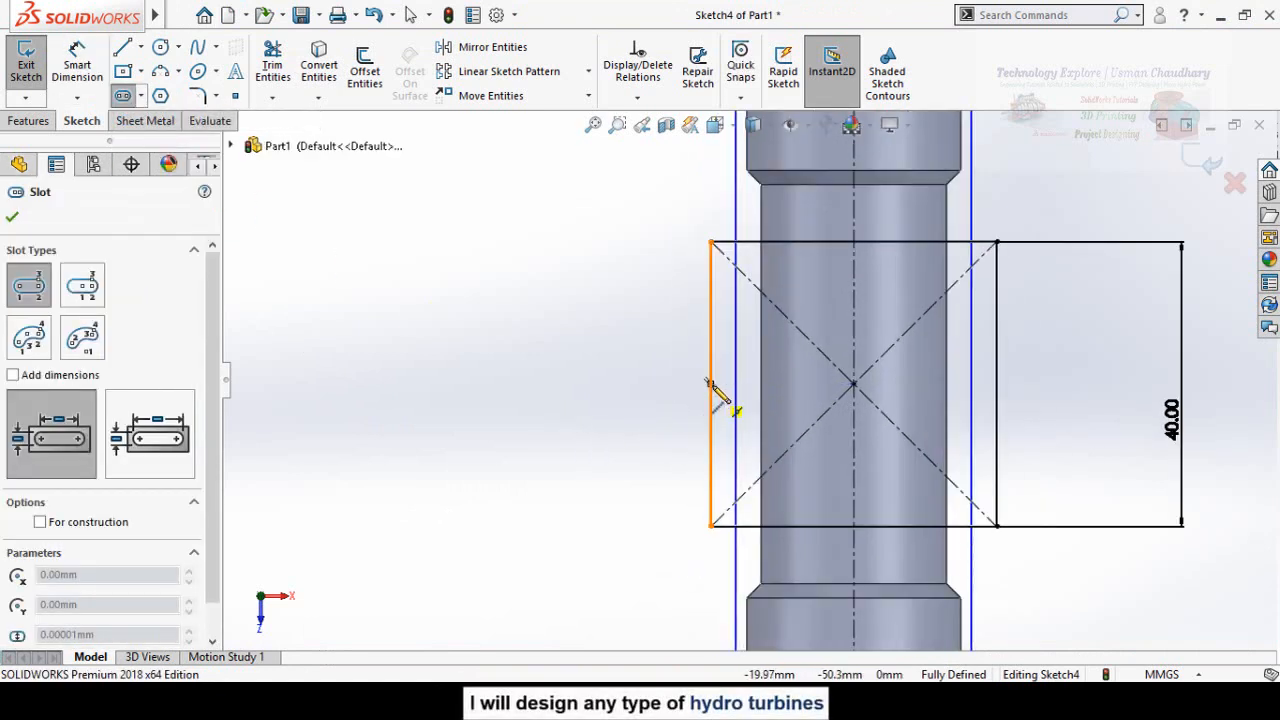
click(710, 384)
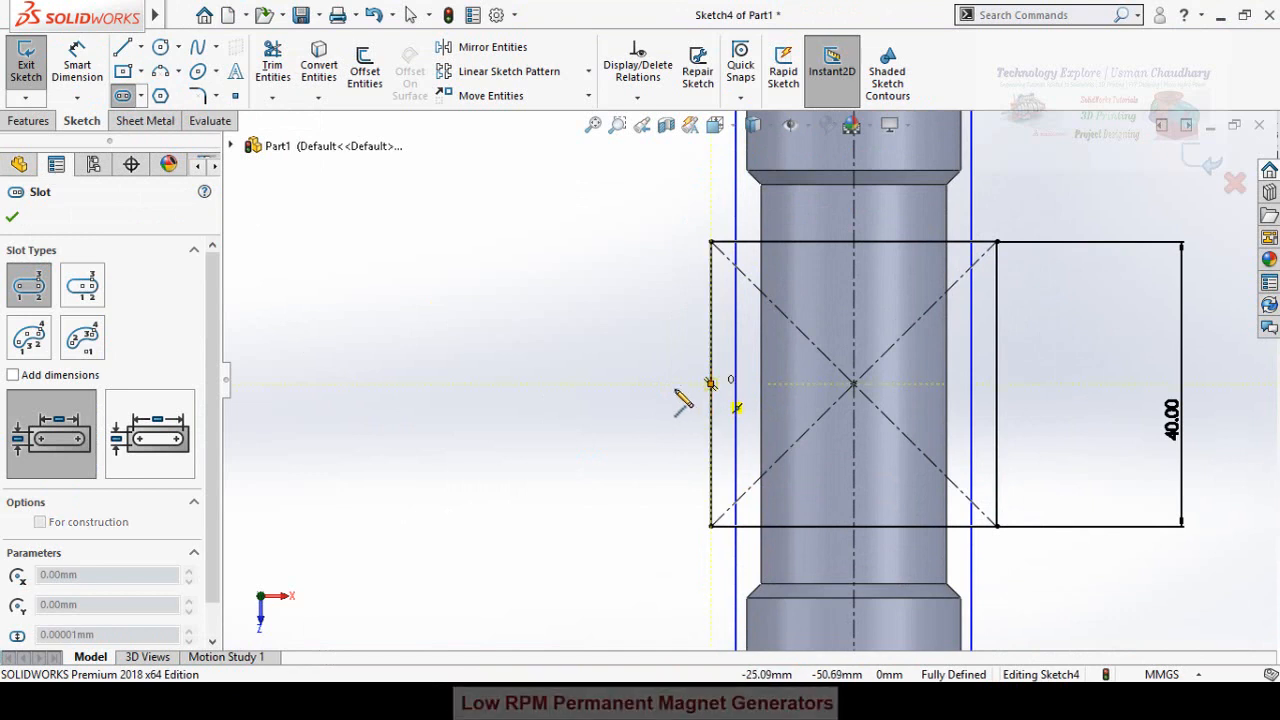
click(665, 384)
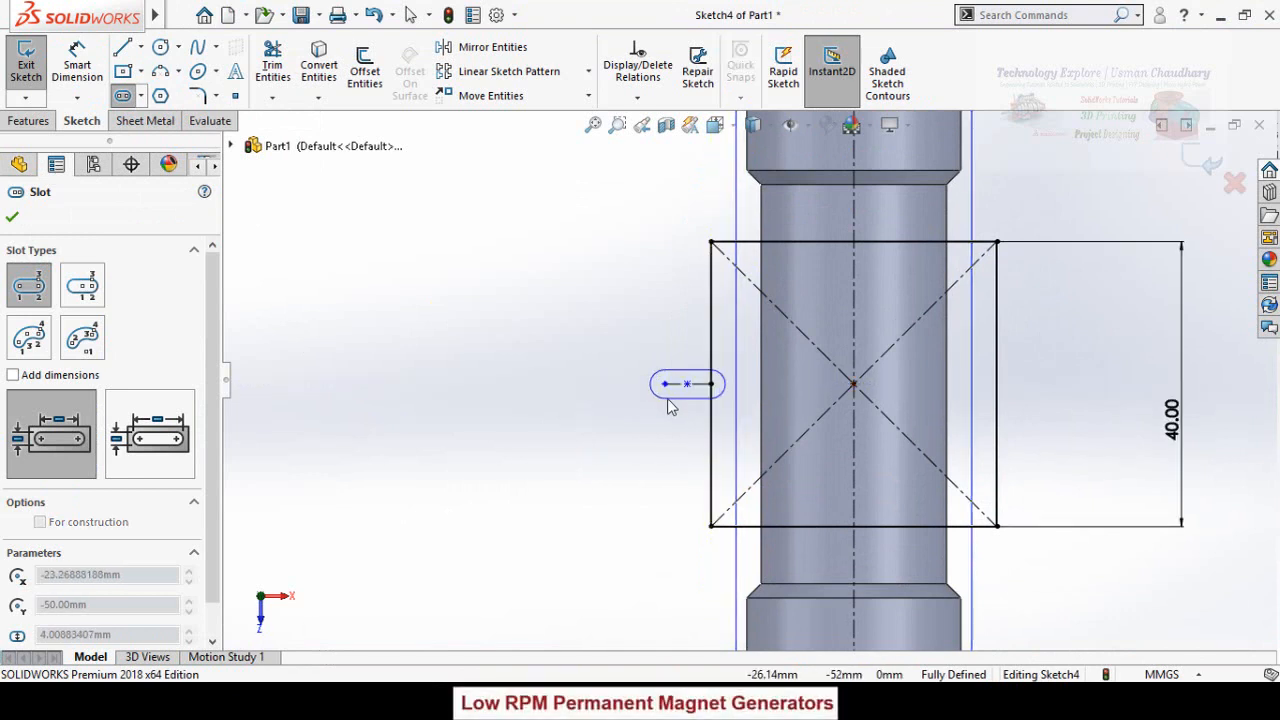
click(668, 396)
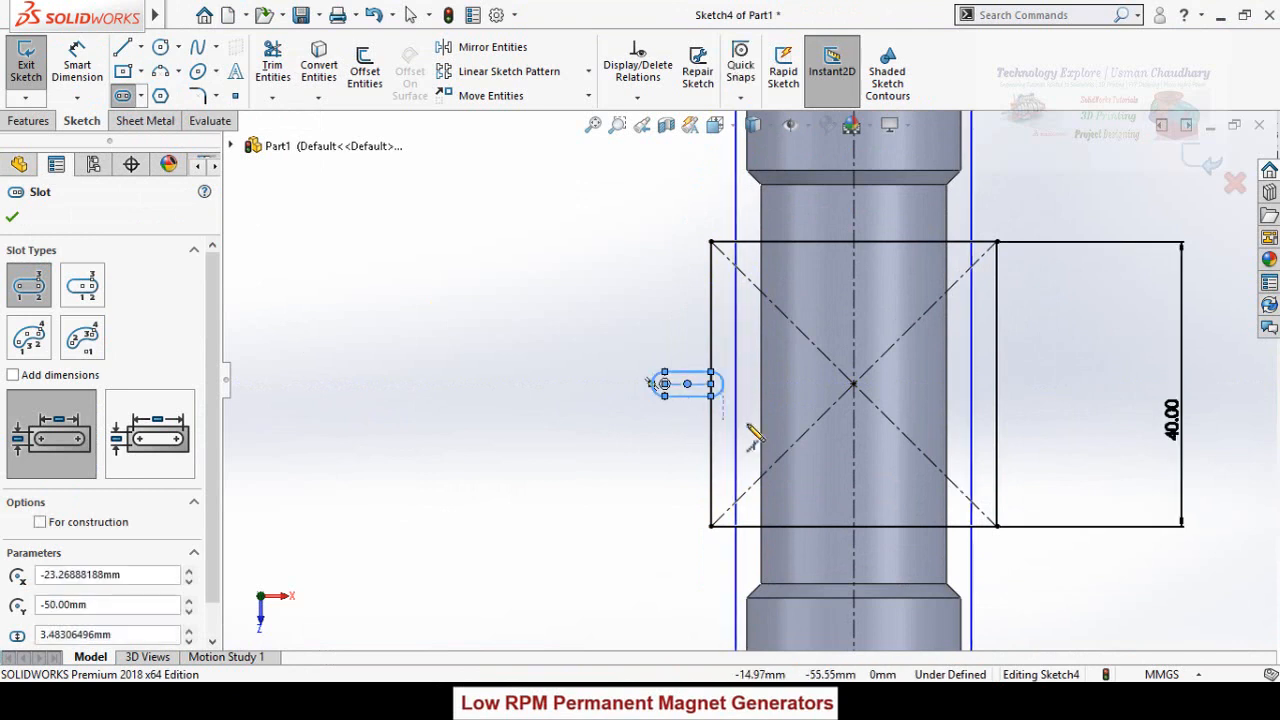
Sketch outward straight slots at the midpoints of the square's top side, about 4.7 mm wide, and right side, about 2.7 mm wide
scroll(755, 430, up, 2)
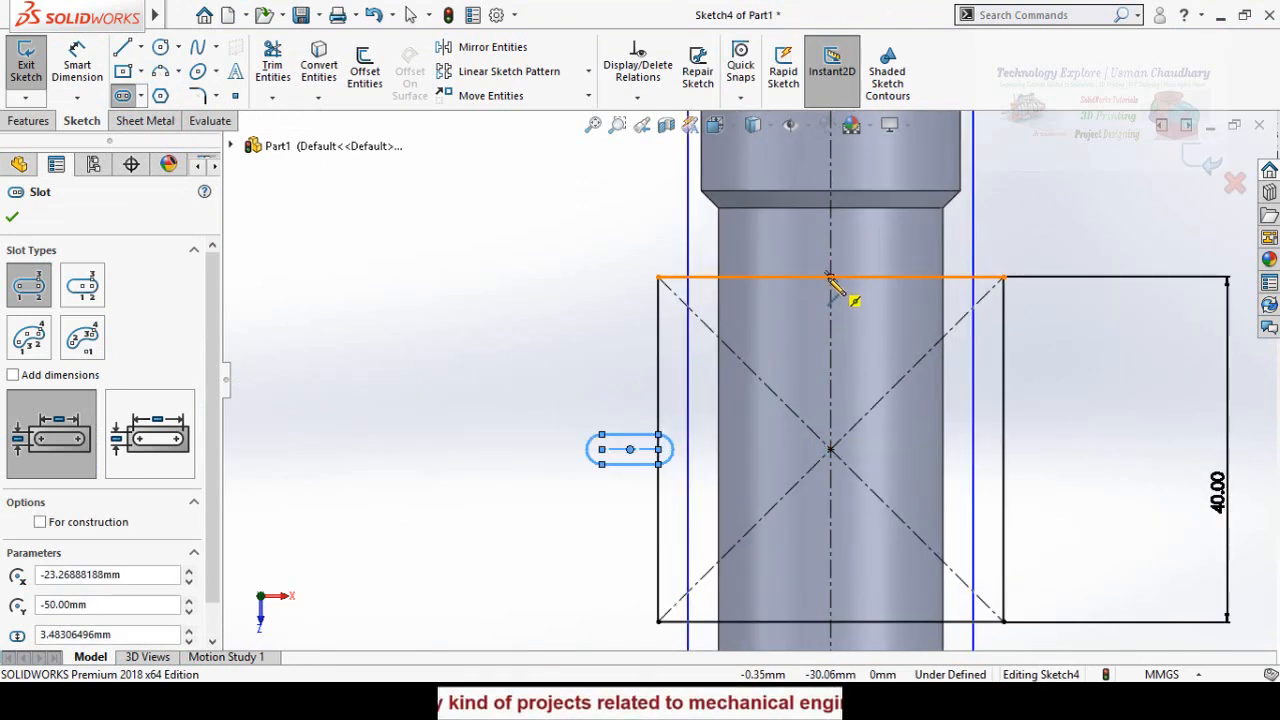
click(830, 277)
click(831, 247)
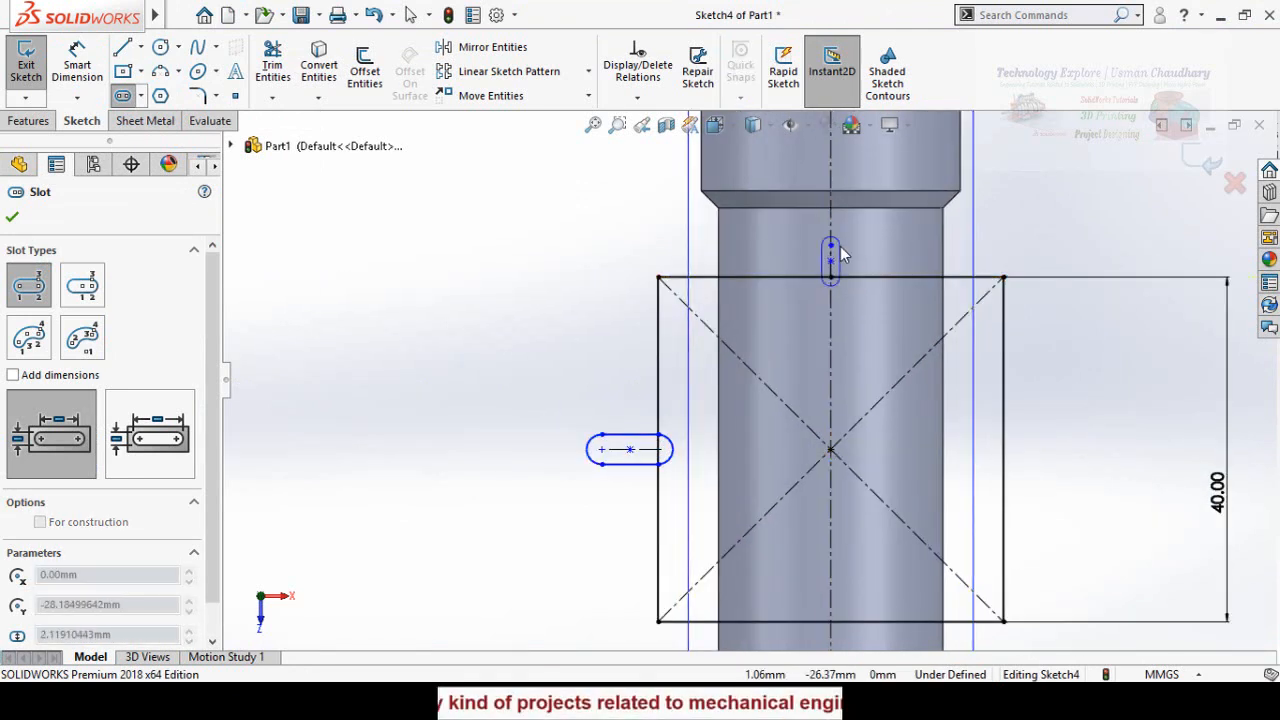
click(852, 250)
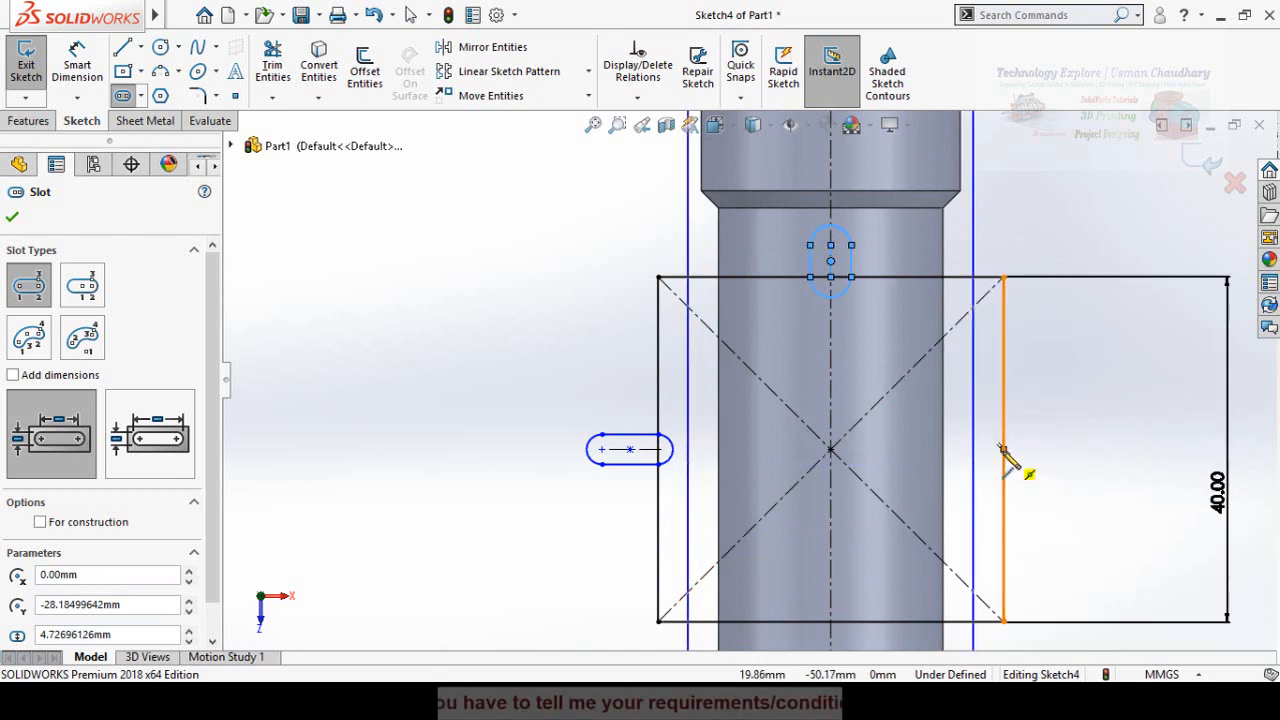
click(1043, 450)
click(1044, 462)
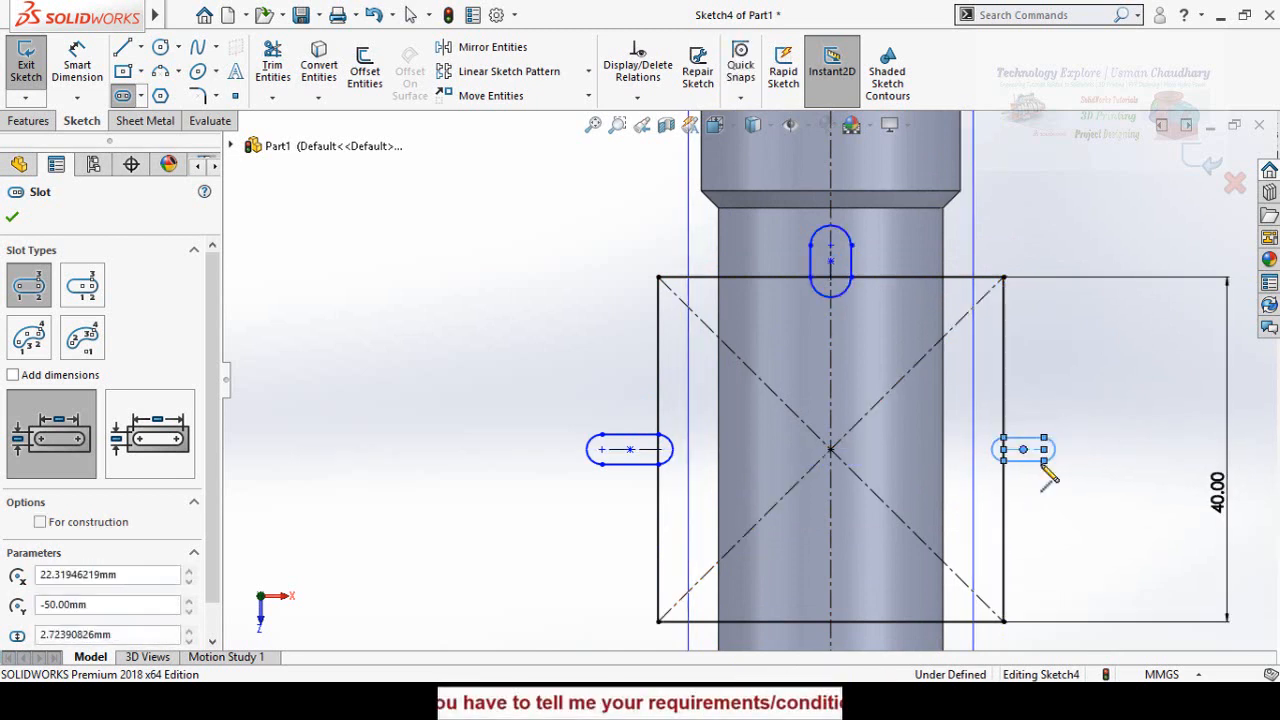
Sketch a vertical straight slot about 3.5 mm wide, extending outward from the midpoint of the square's bottom side
key(z)
scroll(795, 545, down, 2)
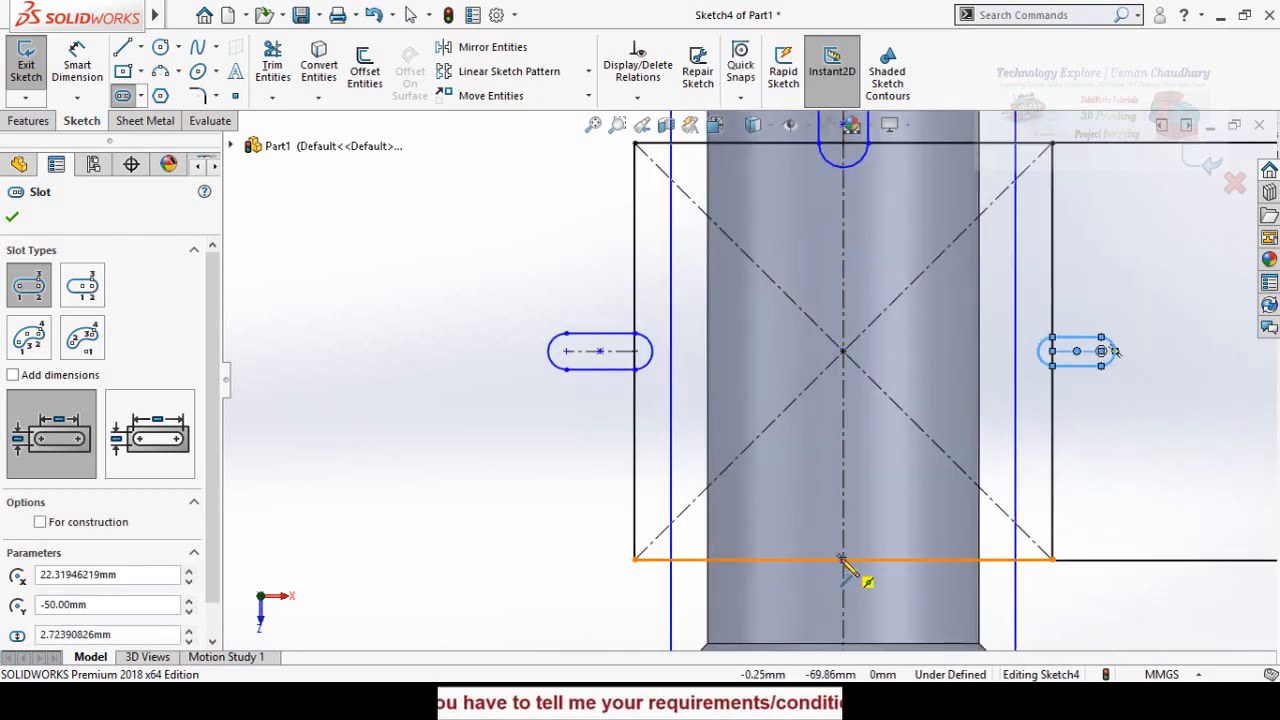
click(843, 581)
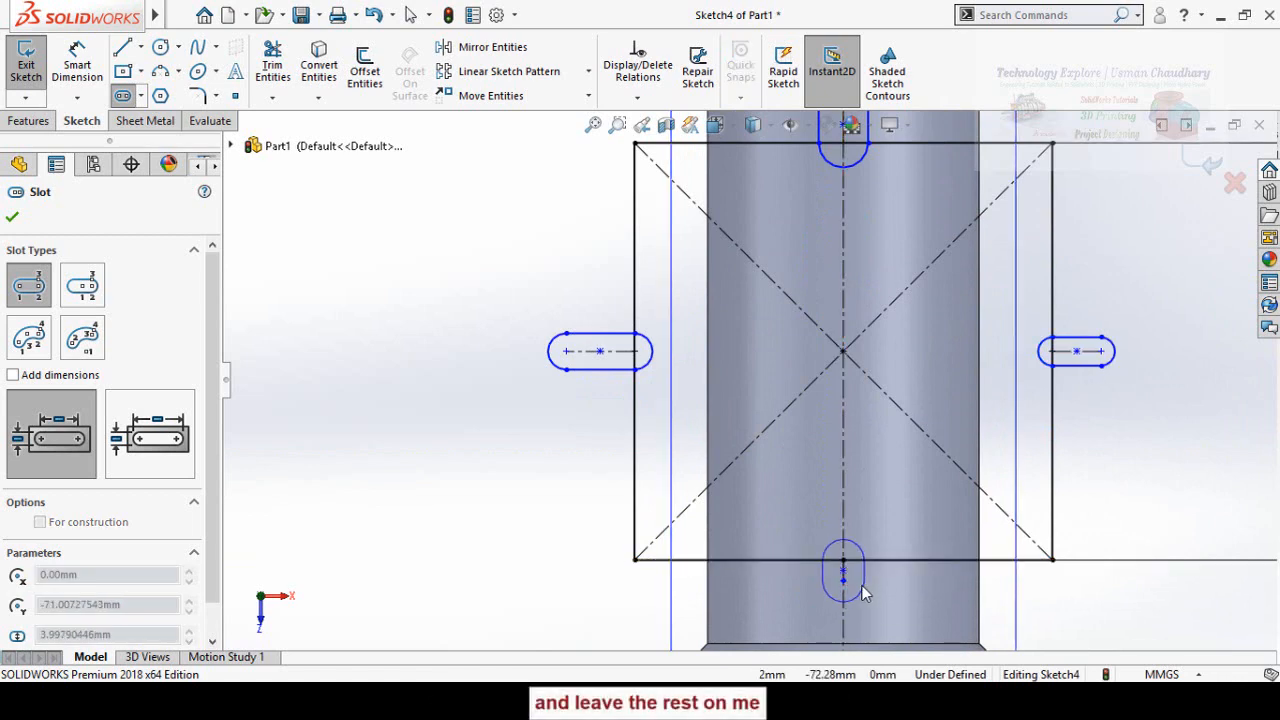
click(865, 593)
scroll(608, 486, up, 2)
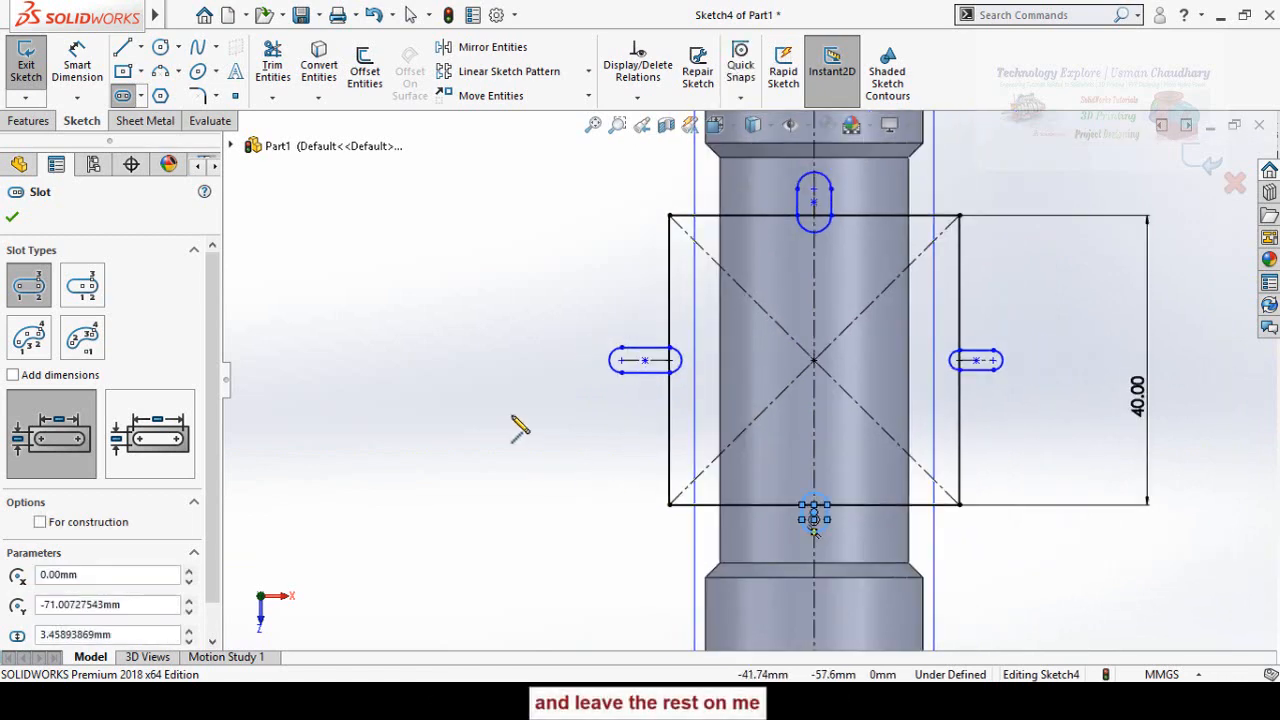
key(Escape)
scroll(613, 398, up, 1)
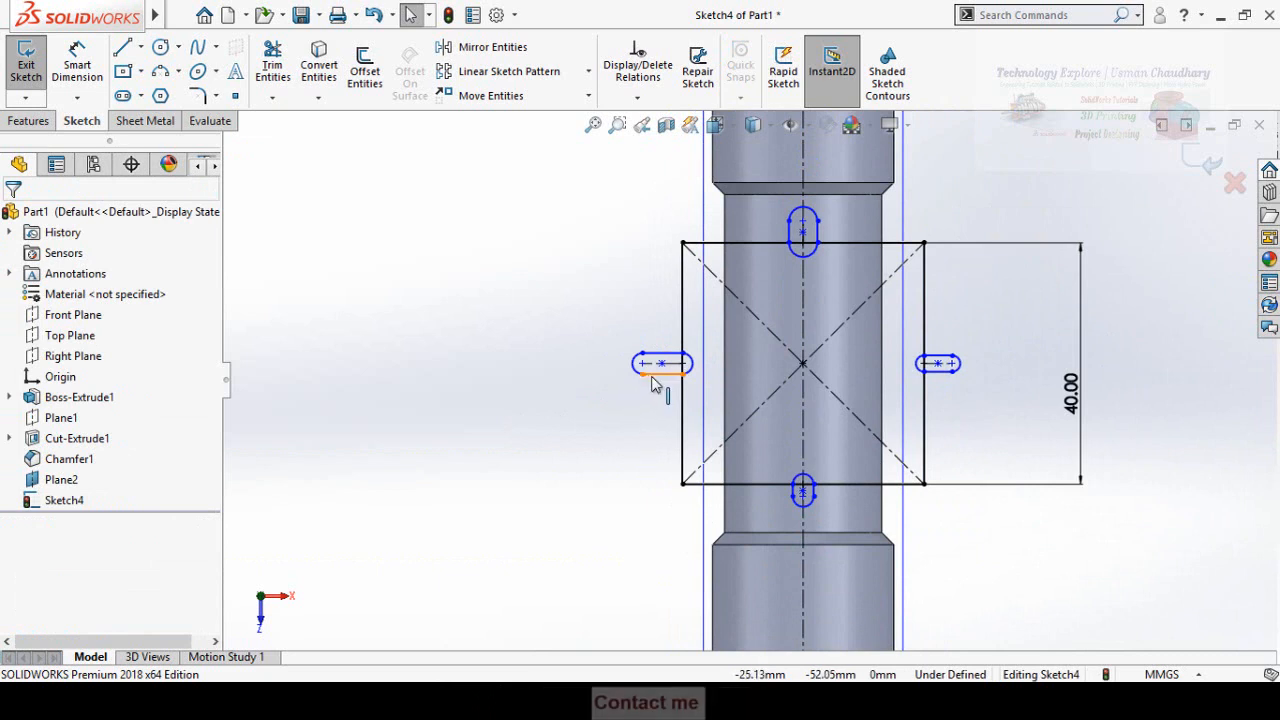
Add an Equal relation to all four slots around the square
click(652, 378)
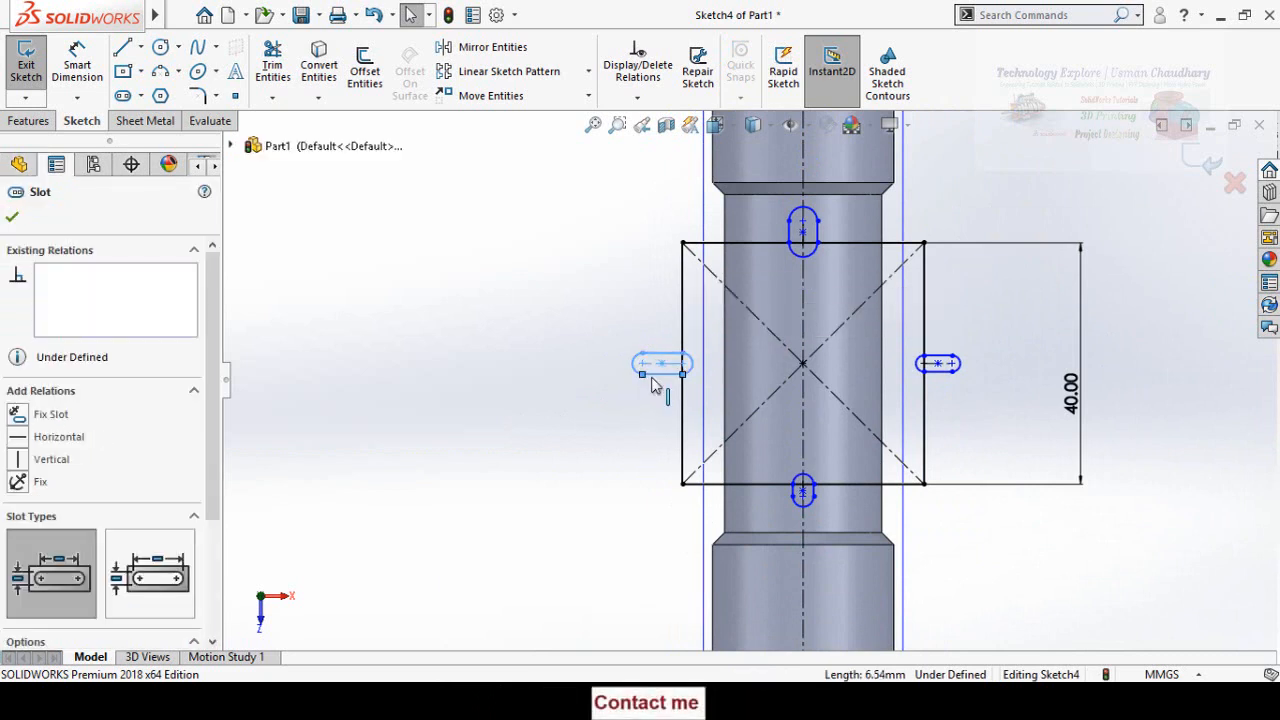
ctrl+click(787, 240)
ctrl+click(946, 364)
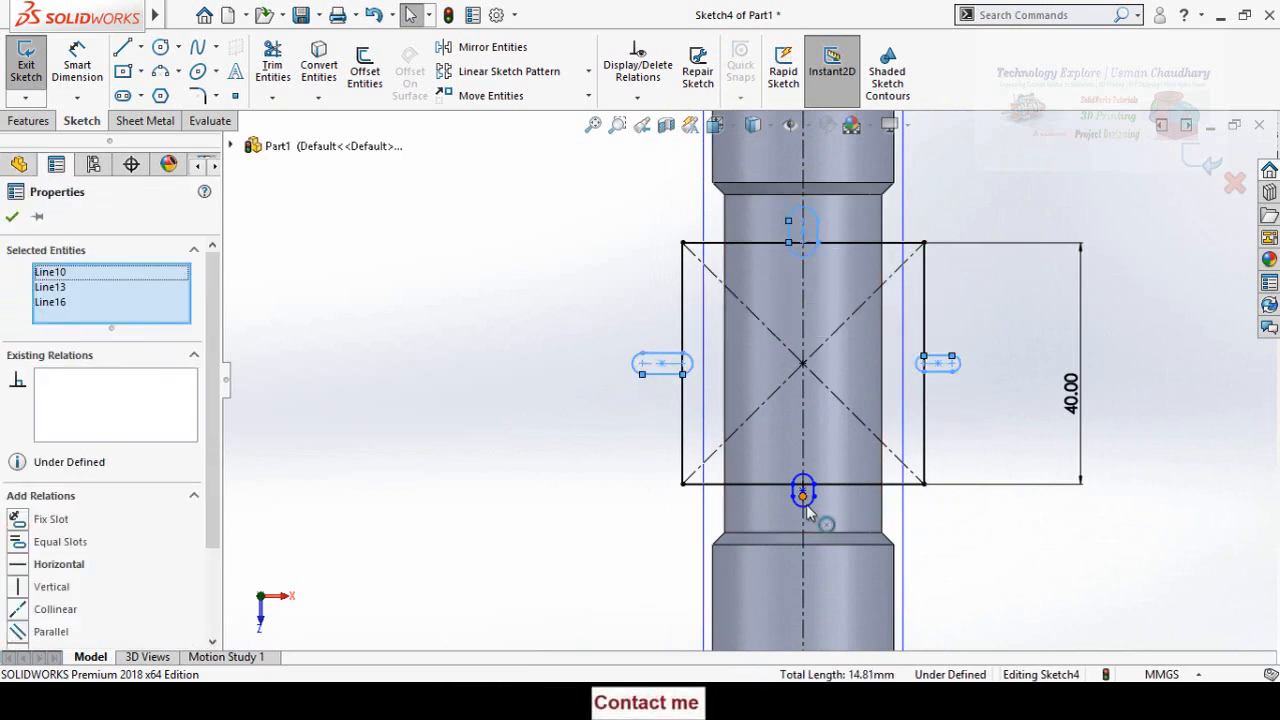
ctrl+click(806, 500)
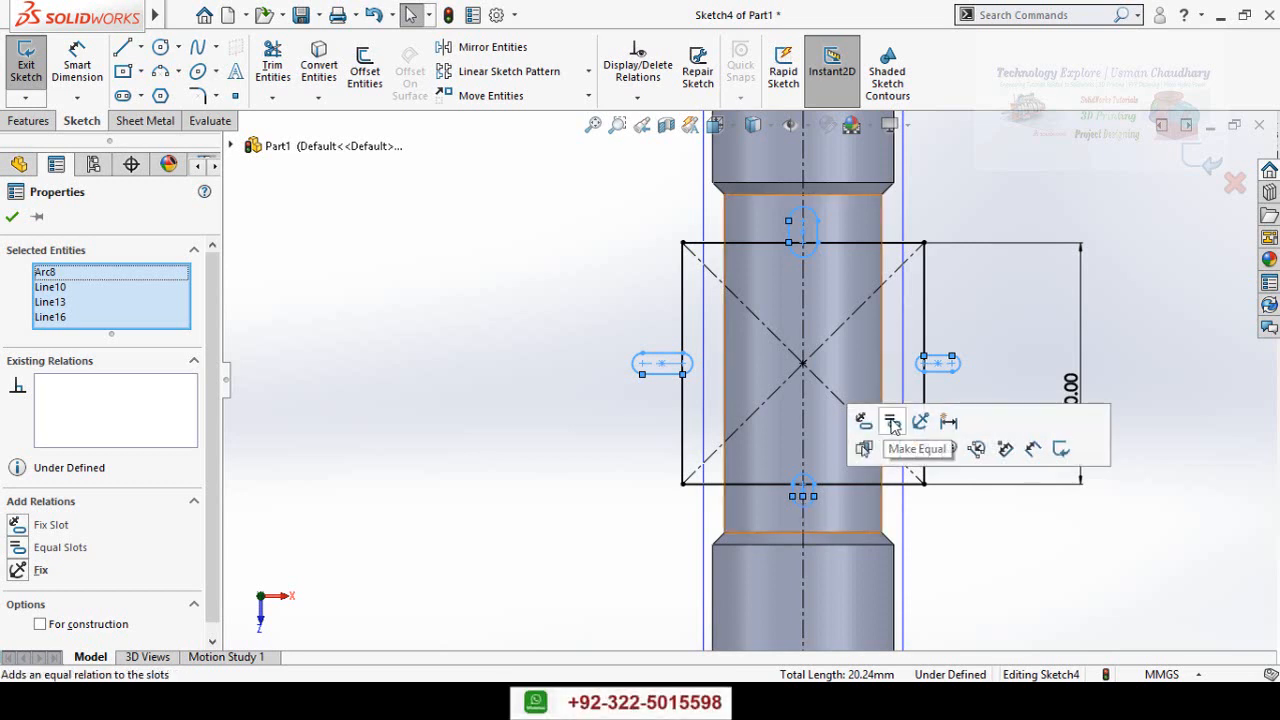
click(893, 424)
click(560, 508)
Dimension the left slot's width to 5 mm
right_drag(560, 500, 572, 366)
click(662, 363)
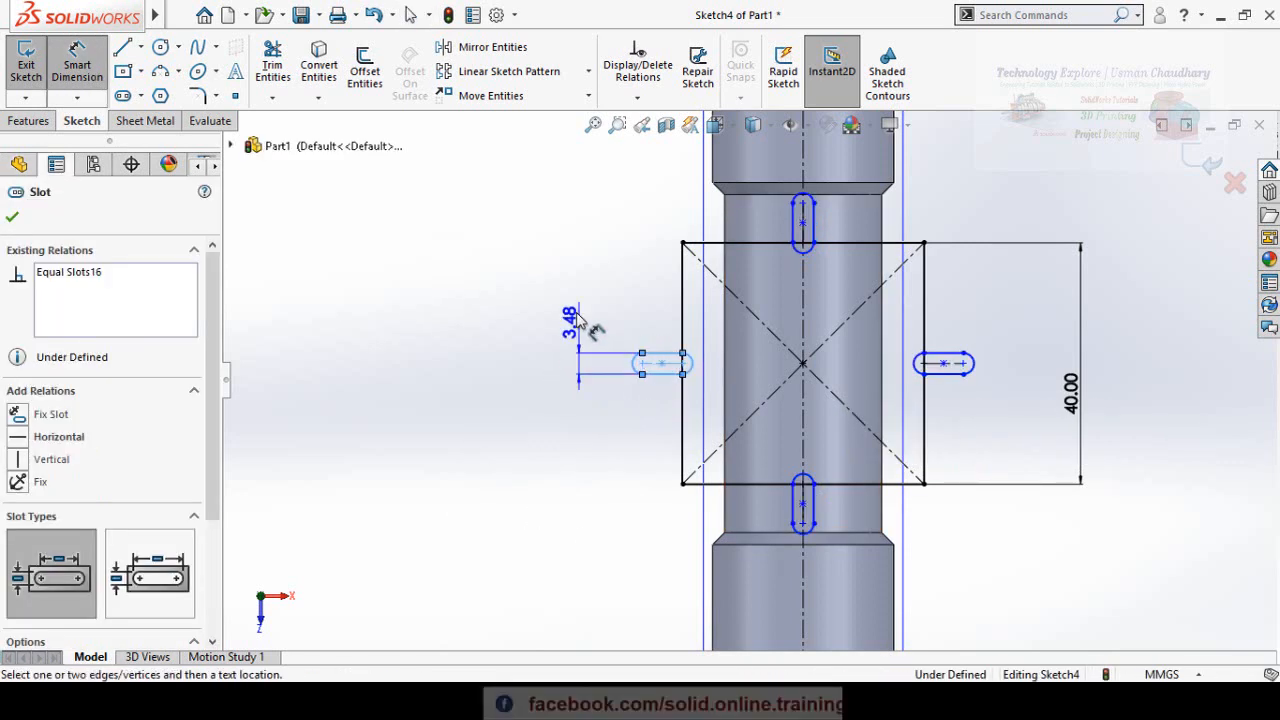
click(583, 313)
text(5)
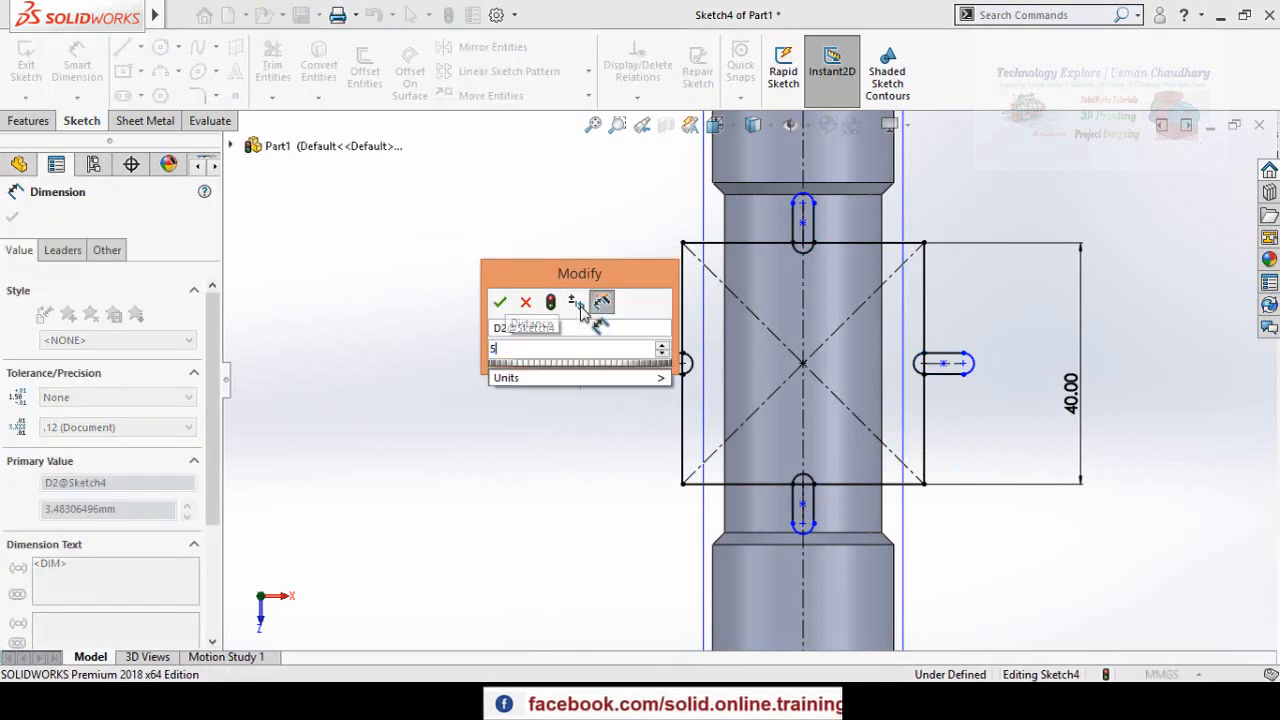
key(Return)
click(655, 480)
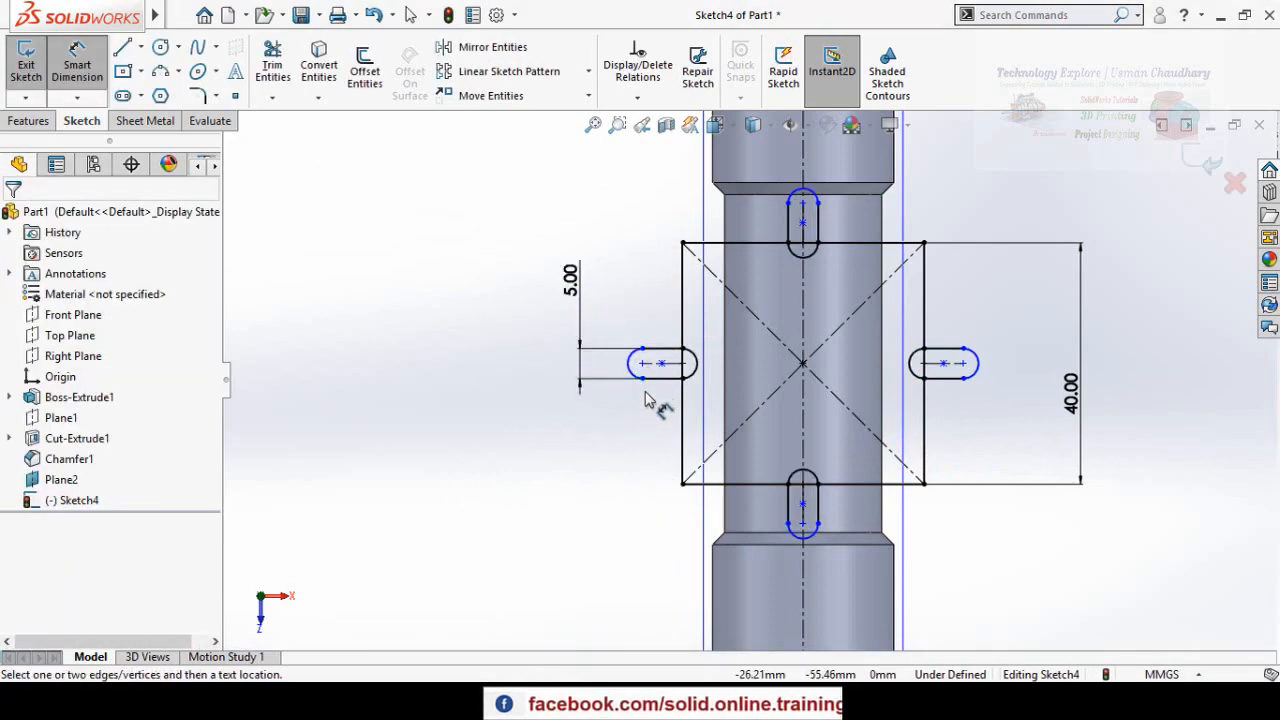
Dimension the left slot's center-to-center length to 3 mm
click(655, 370)
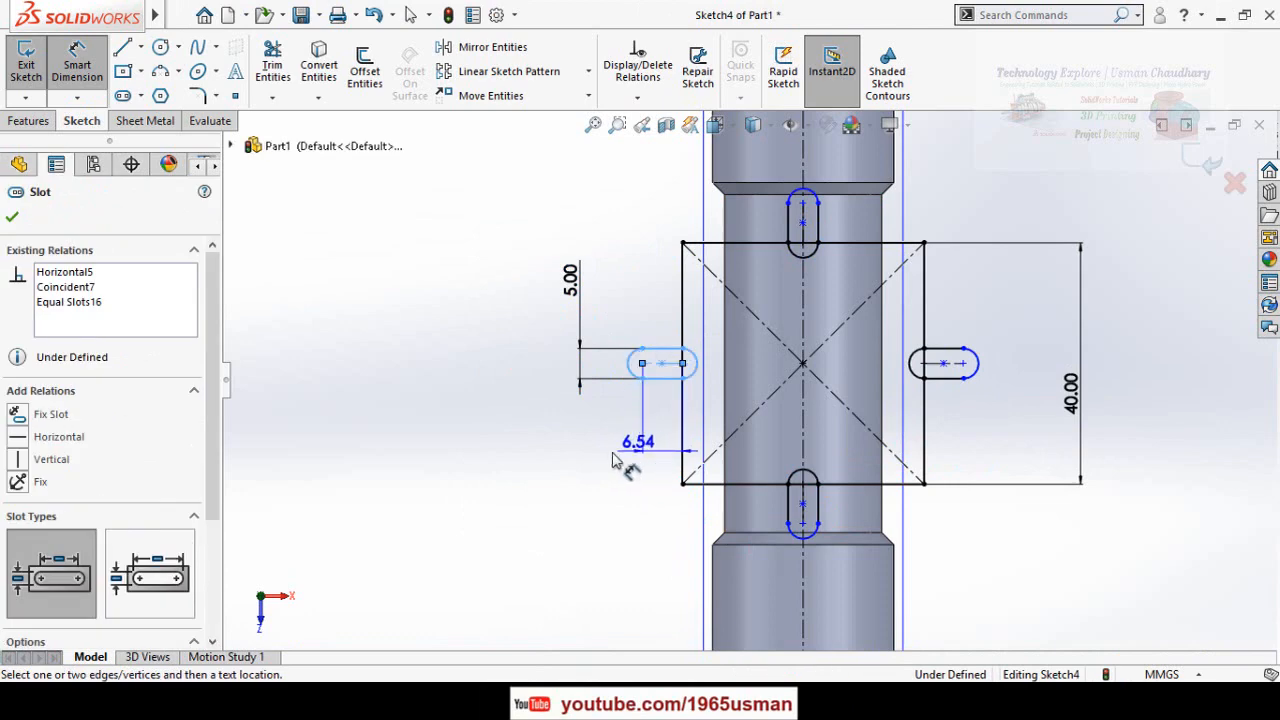
click(614, 463)
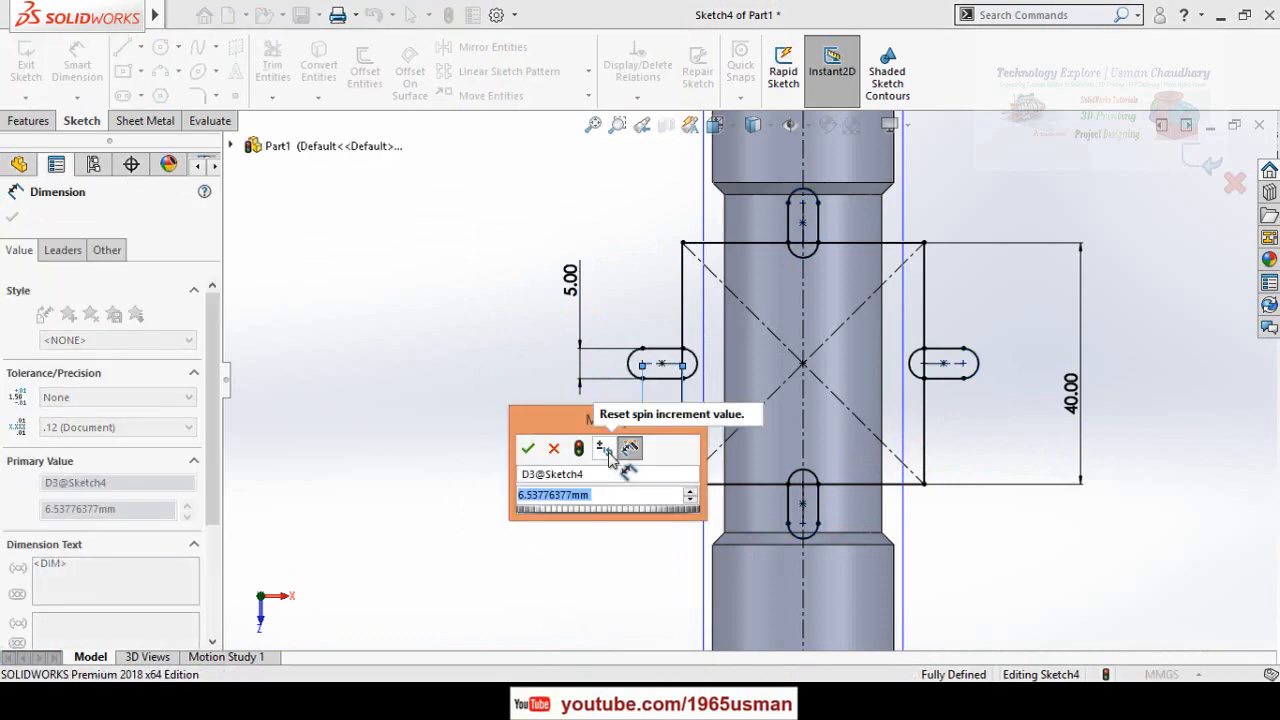
text(3)
key(Return)
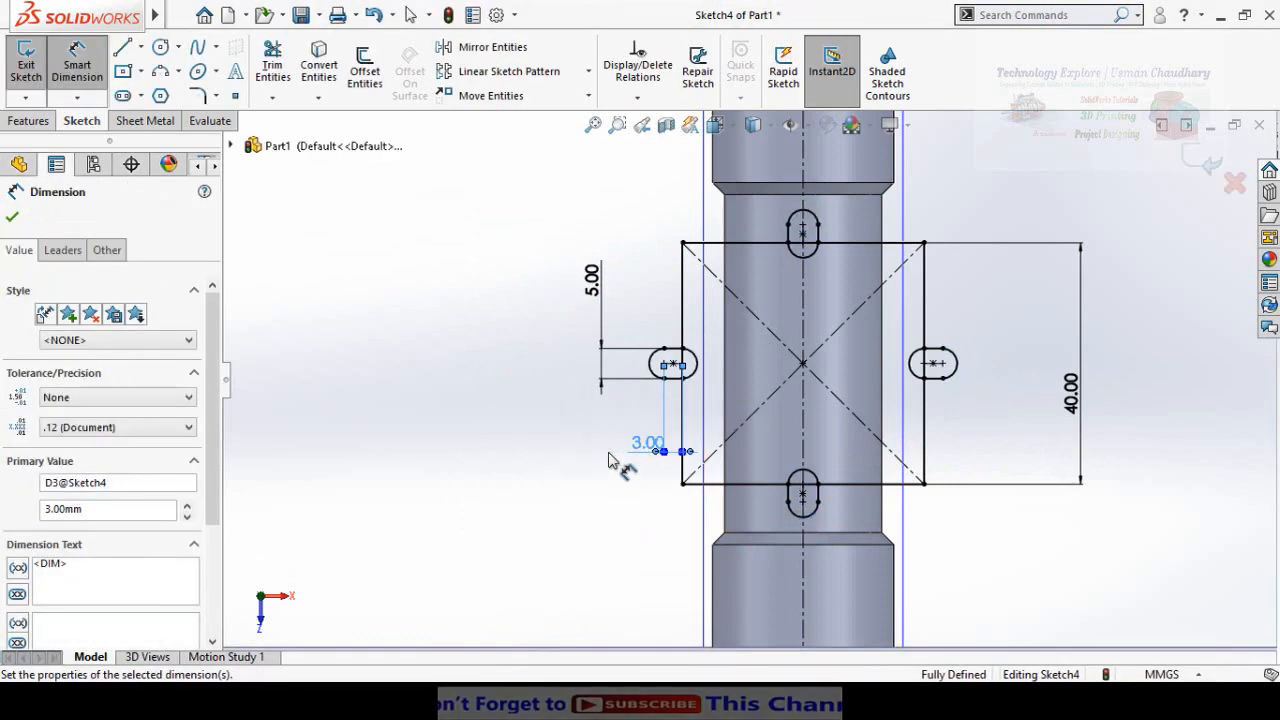
Set the left slot's center-to-center length to 2 mm
double_click(632, 446)
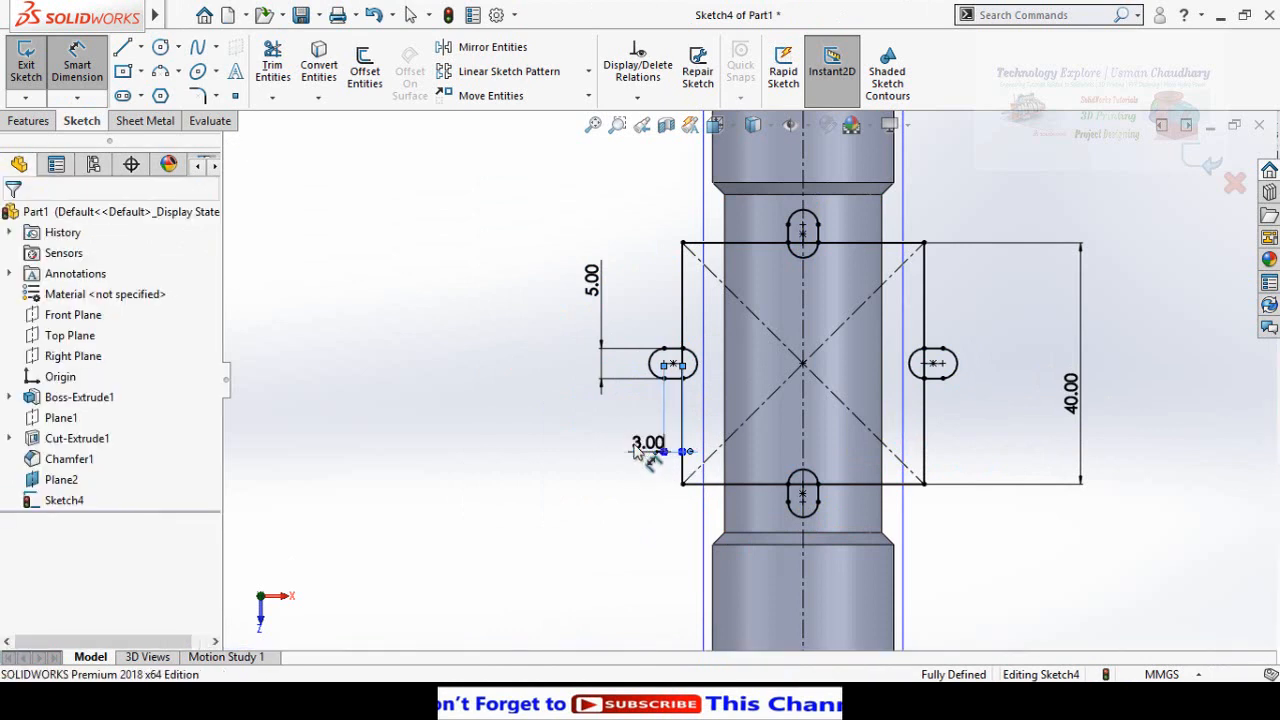
double_click(648, 446)
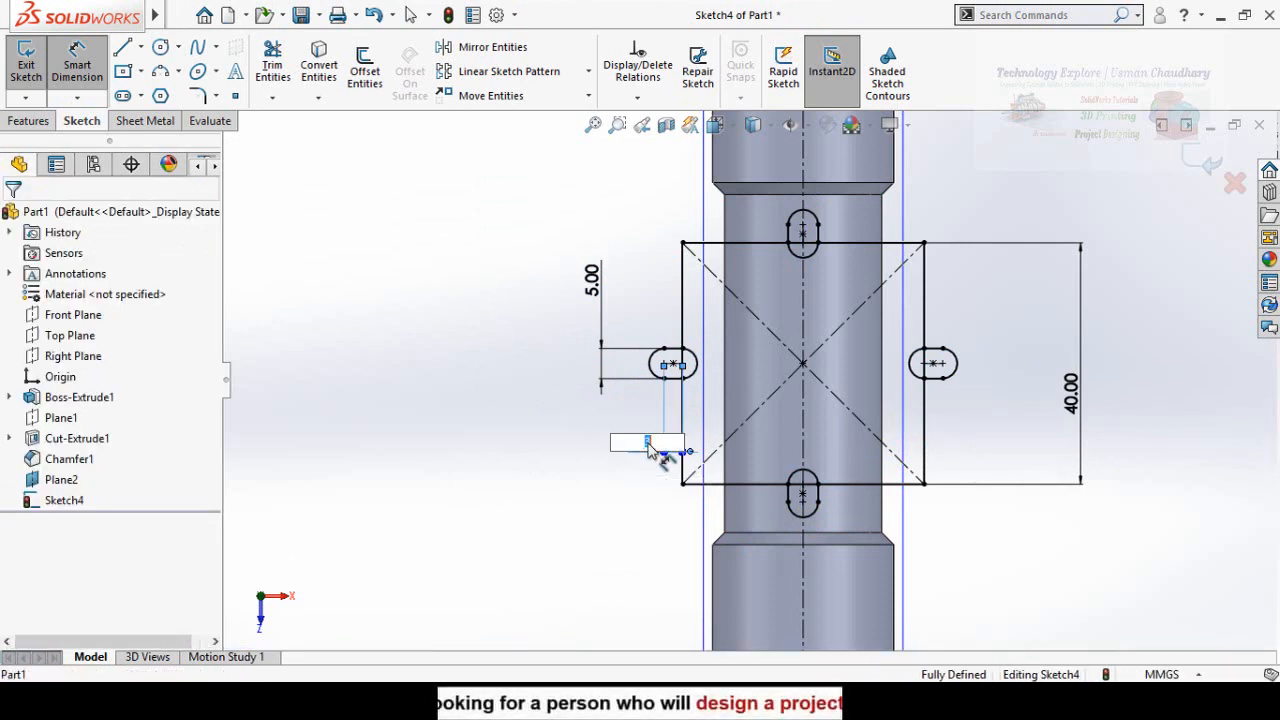
text(2)
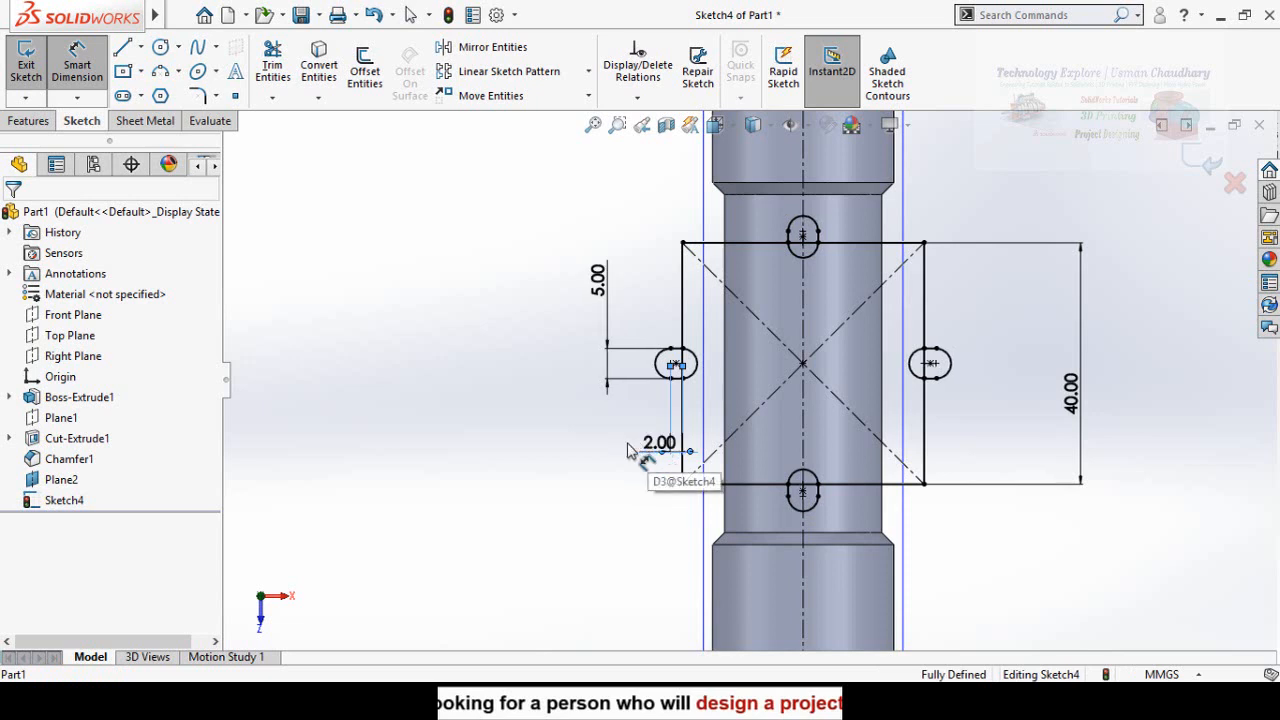
Trim away the left slot's inner arc and the segment of the square's side crossing it, accepting the loss of the slot entity
click(274, 64)
scroll(702, 360, down, 2)
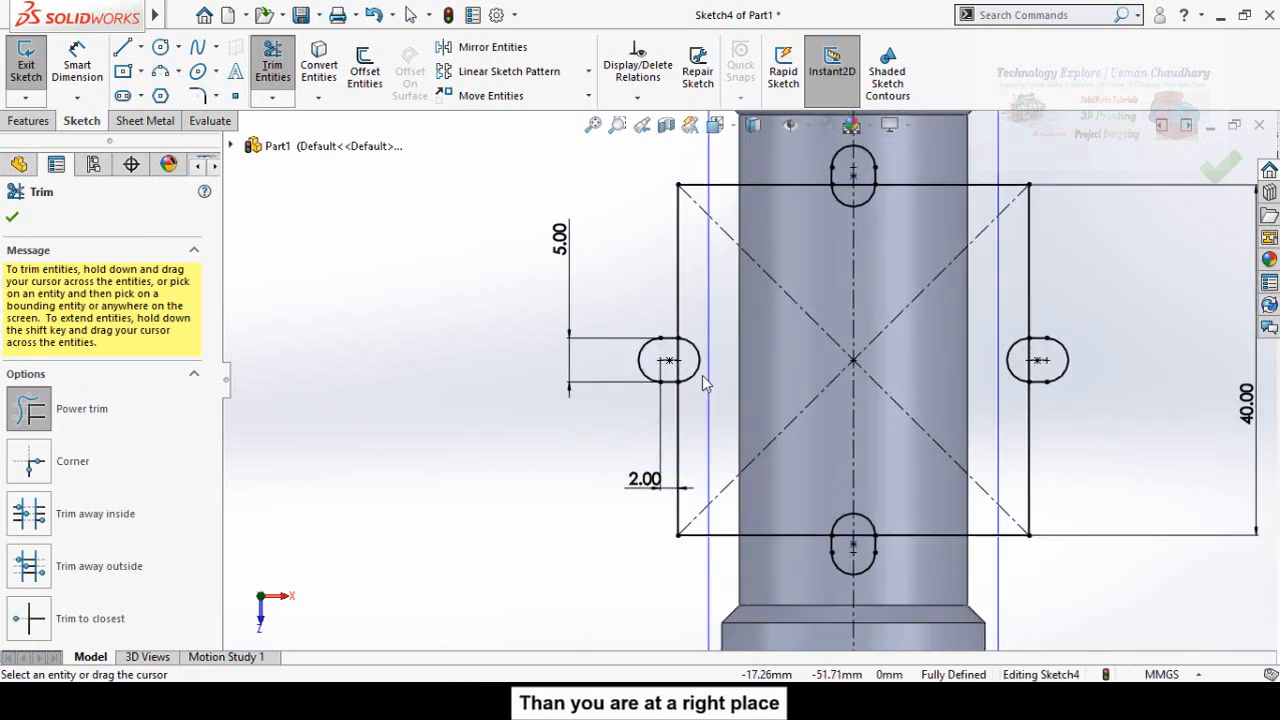
scroll(703, 376, down, 2)
click(688, 350)
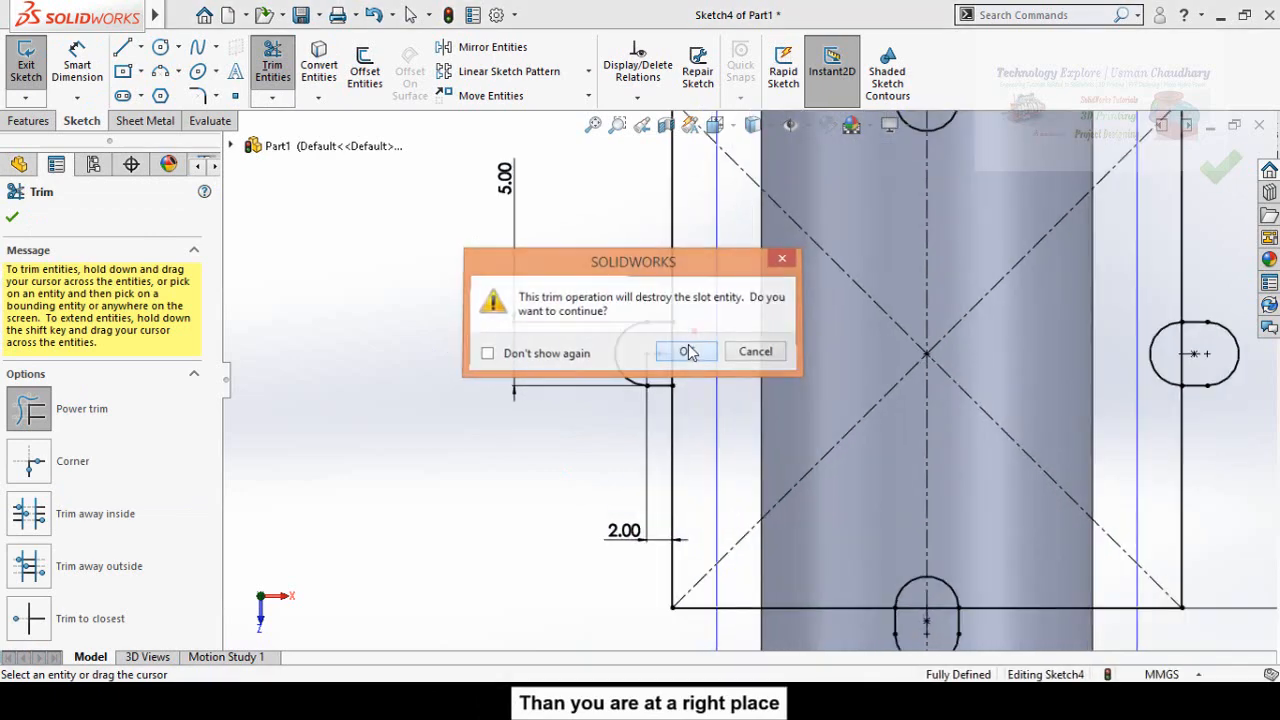
click(688, 351)
scroll(689, 351, down, 2)
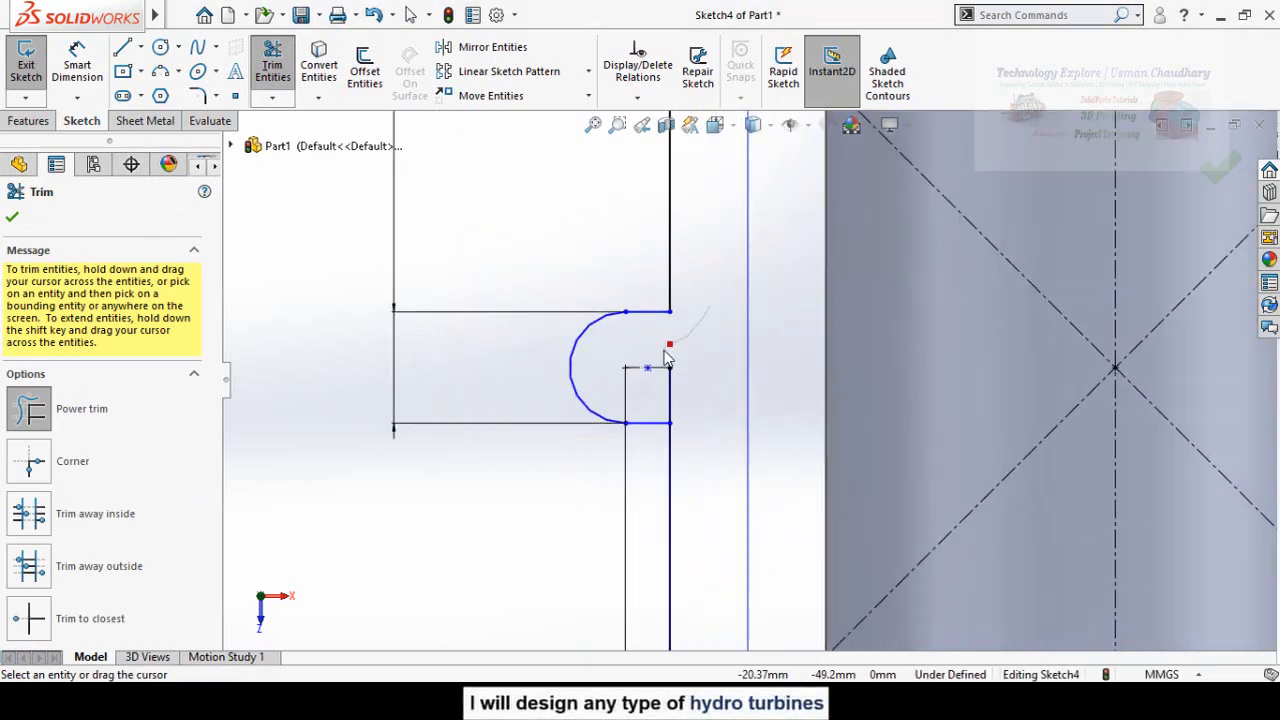
scroll(691, 367, up, 4)
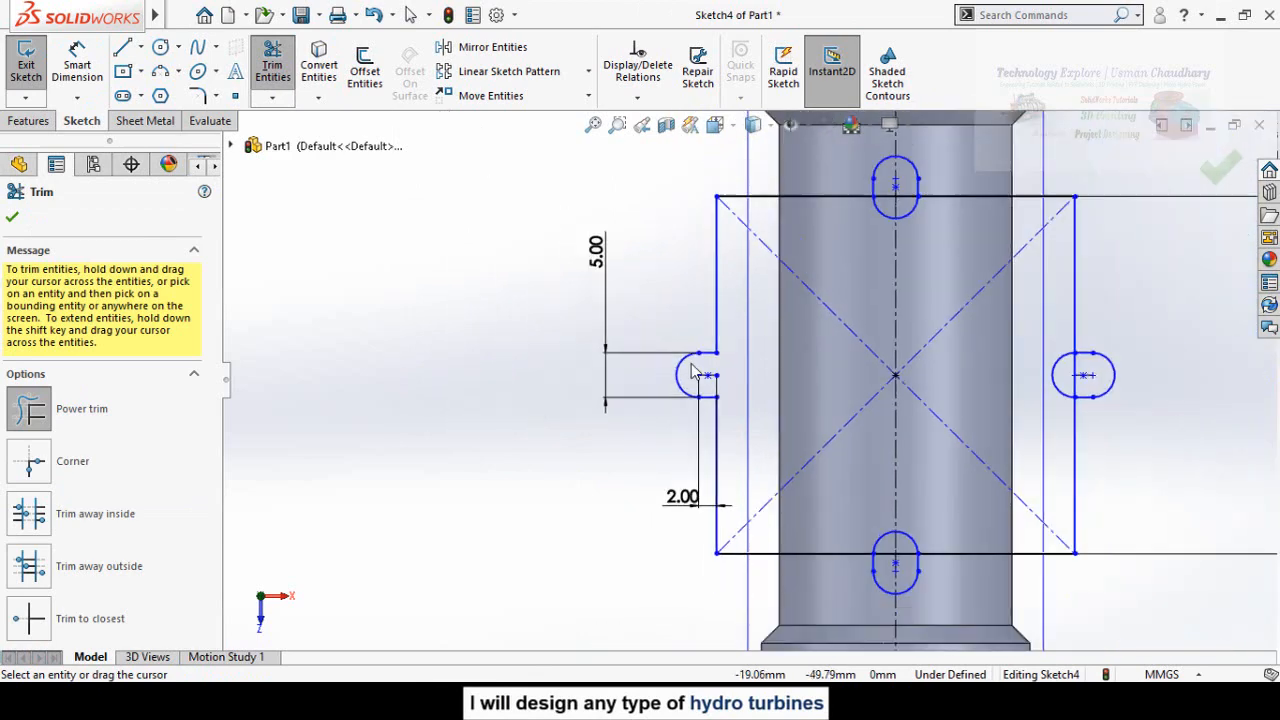
Trim away the top slot's inner arc and the segment of the square's top side crossing it
scroll(808, 400, down, 4)
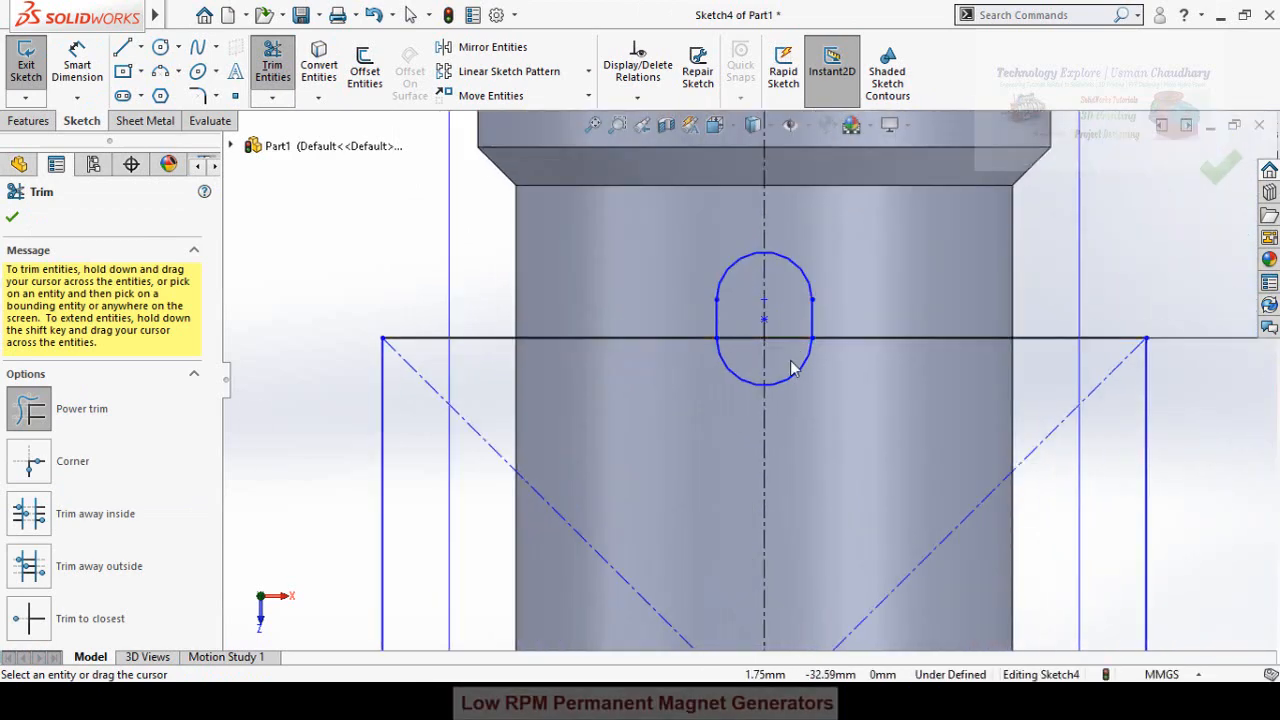
click(800, 370)
click(688, 350)
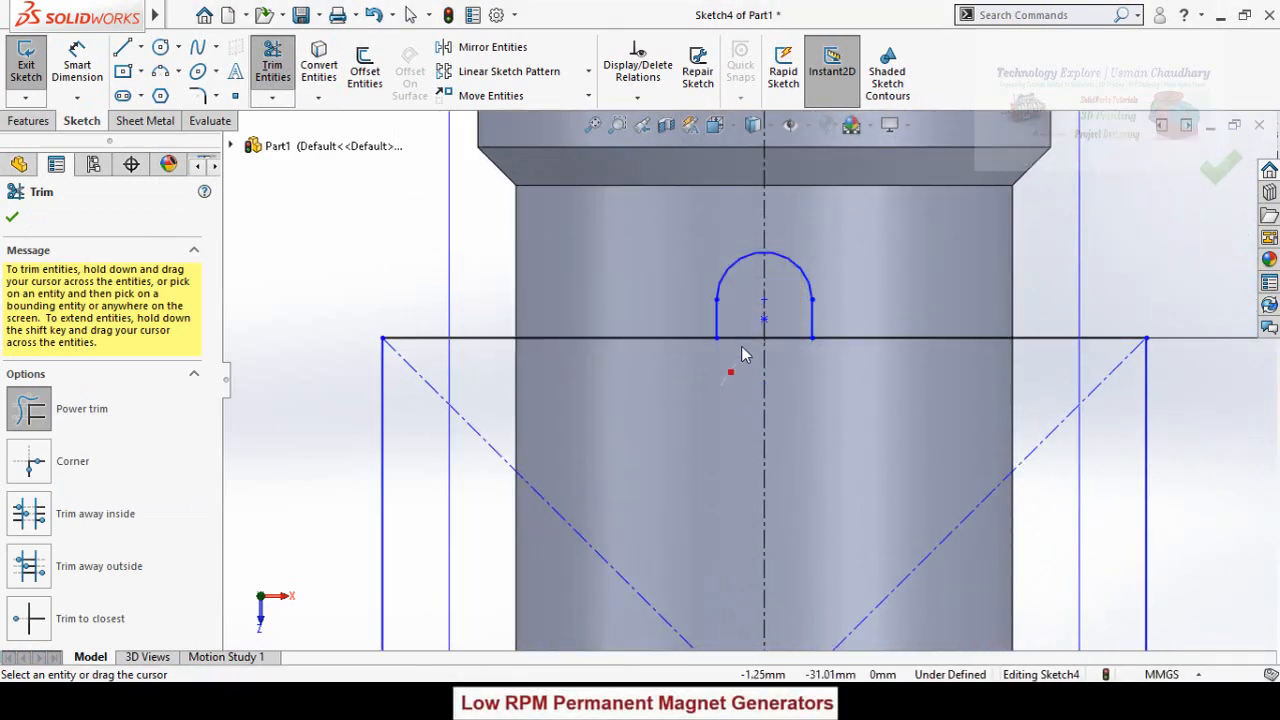
scroll(798, 415, up, 4)
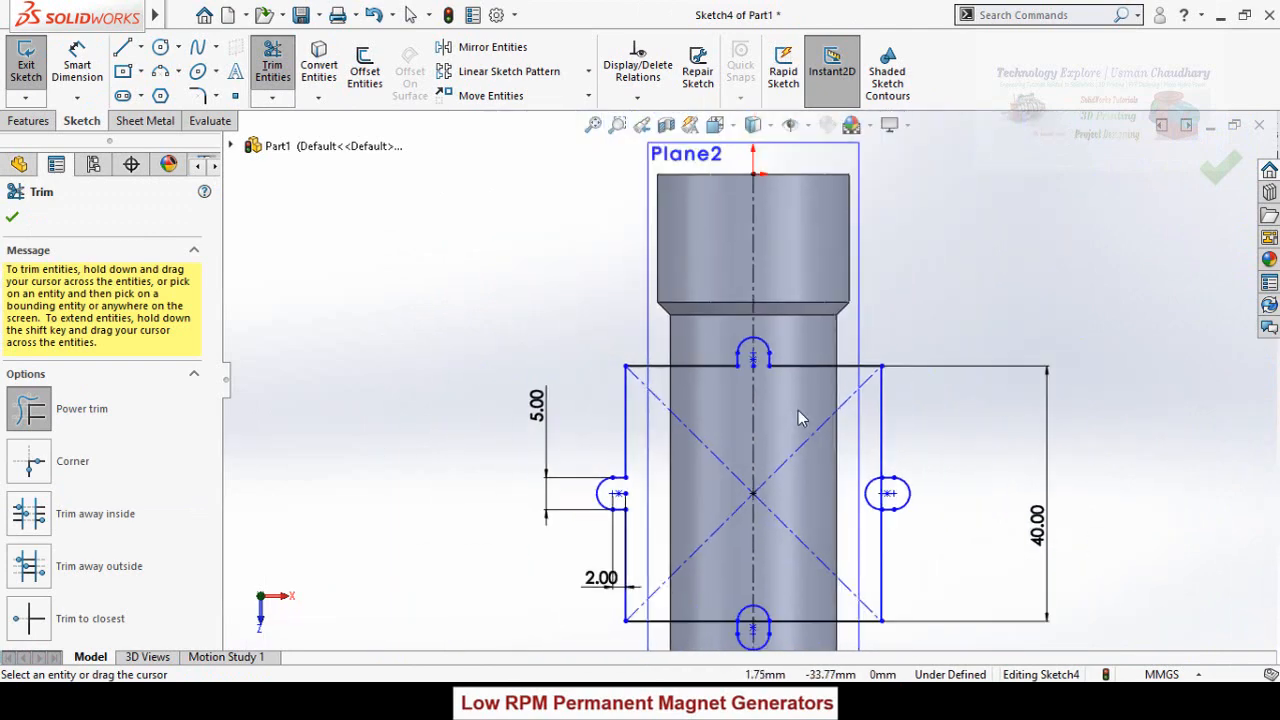
Trim away the right slot's inner arc and the segment of the square's side crossing it, accepting the loss of the slot entity
scroll(900, 465, down, 5)
click(918, 461)
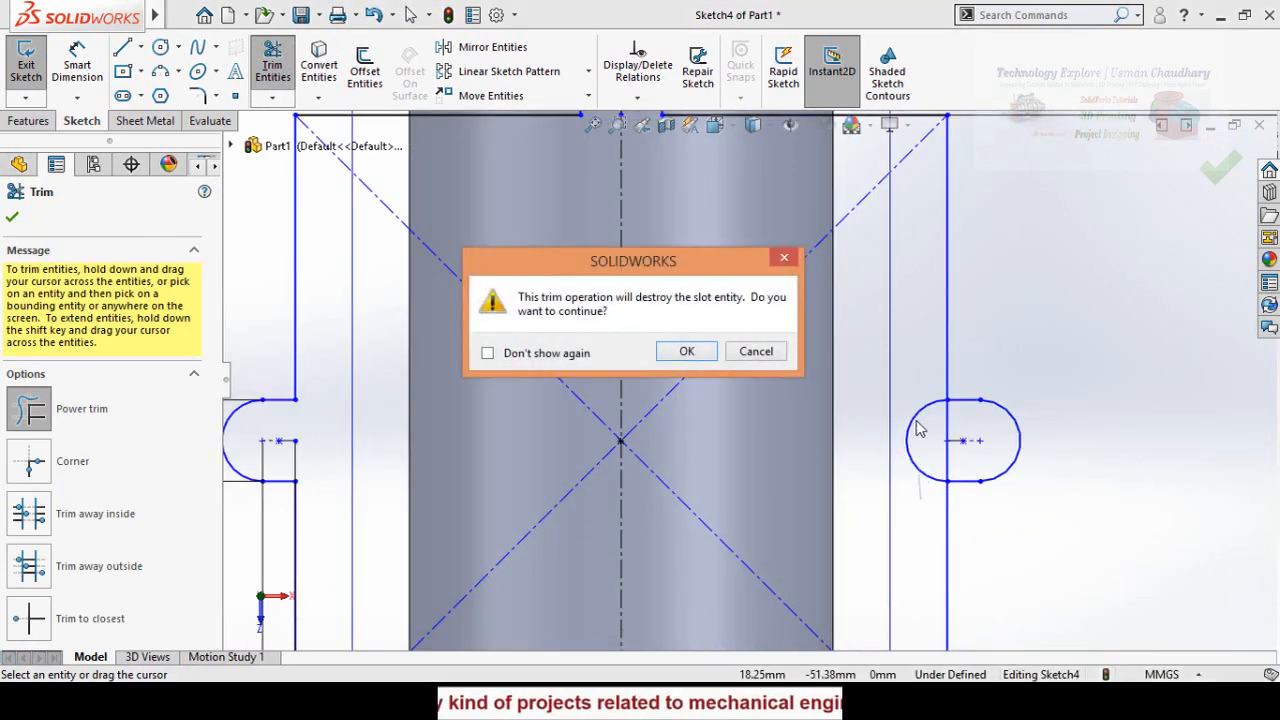
click(700, 351)
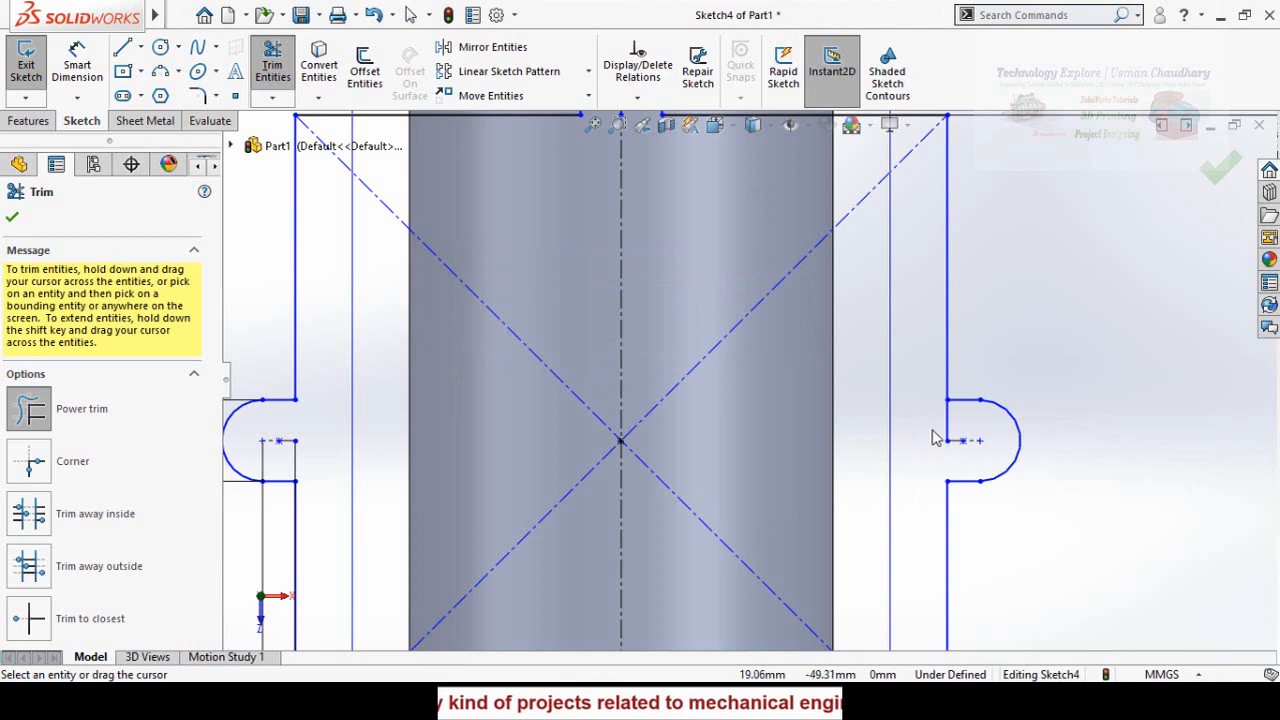
Trim away the bottom slot's inner arc and the square's bottom-side segment crossing it, accepting the slot warning and suppressing it for future trims
scroll(900, 470, up, 4)
scroll(760, 480, down, 5)
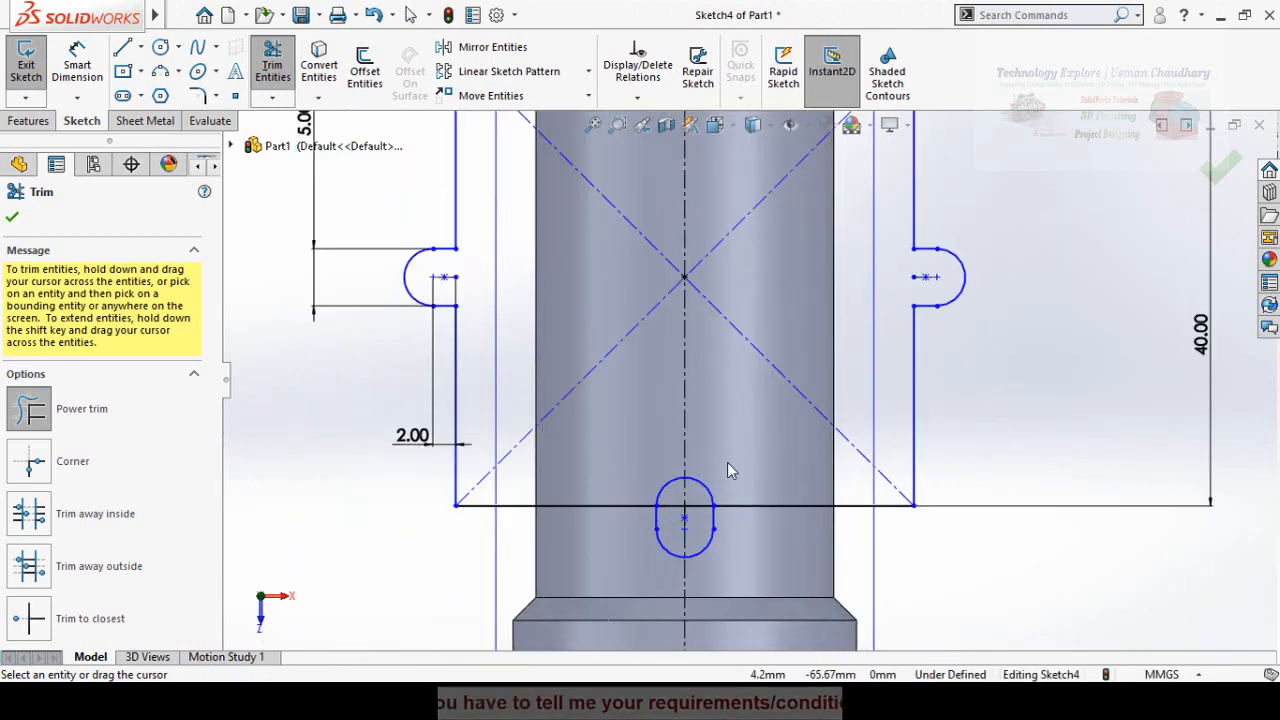
click(700, 503)
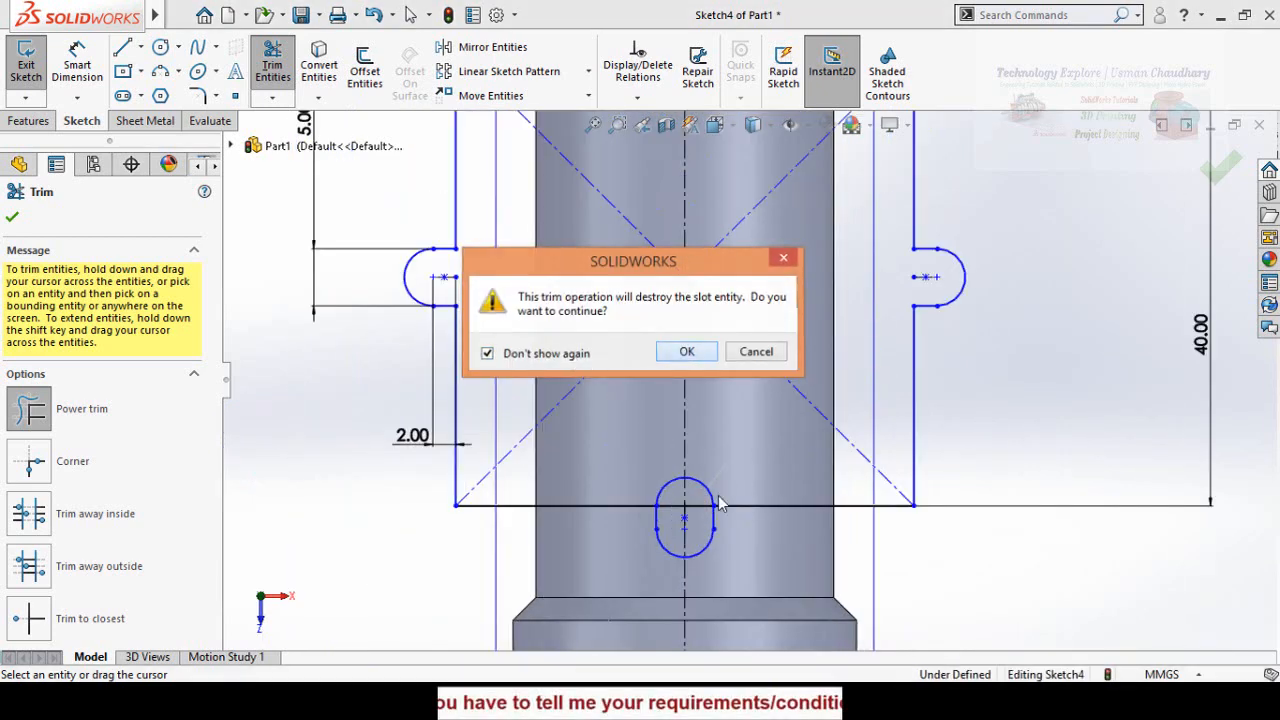
click(680, 351)
scroll(640, 441, down, 3)
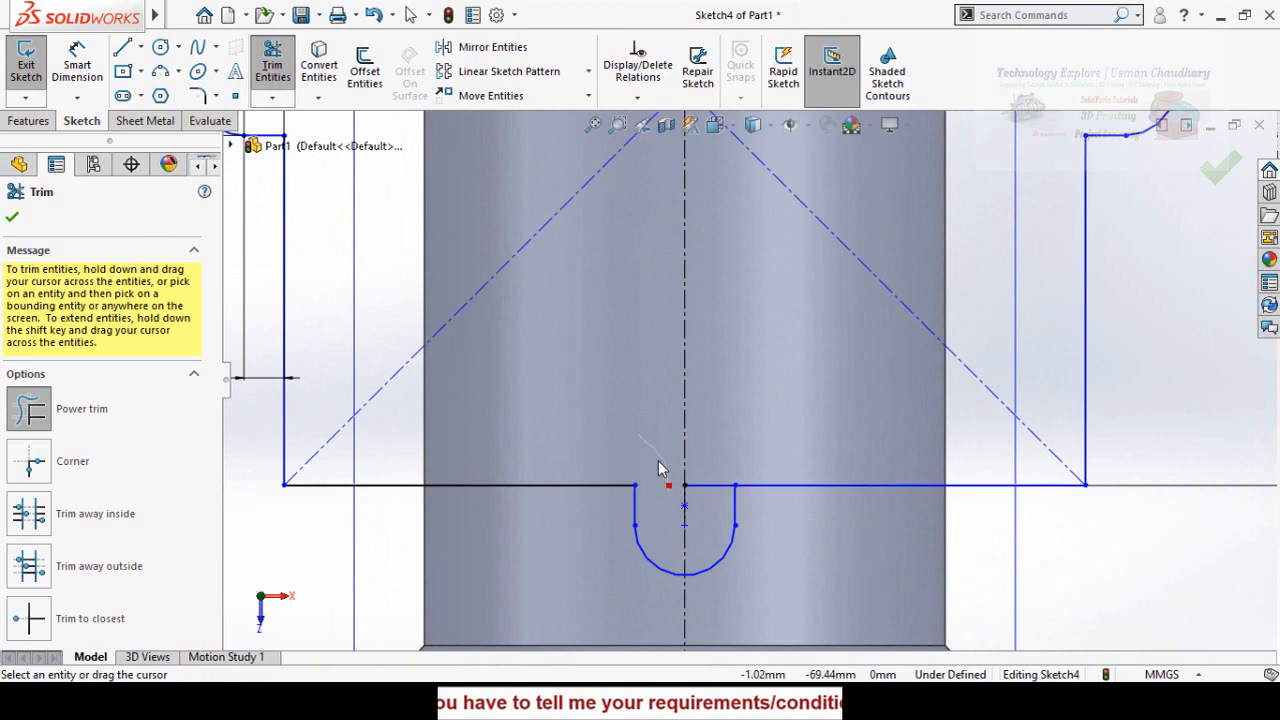
mouse_move(660, 468)
mouse_down()
mouse_move(712, 456)
mouse_move(714, 512)
mouse_up()
scroll(714, 512, up, 4)
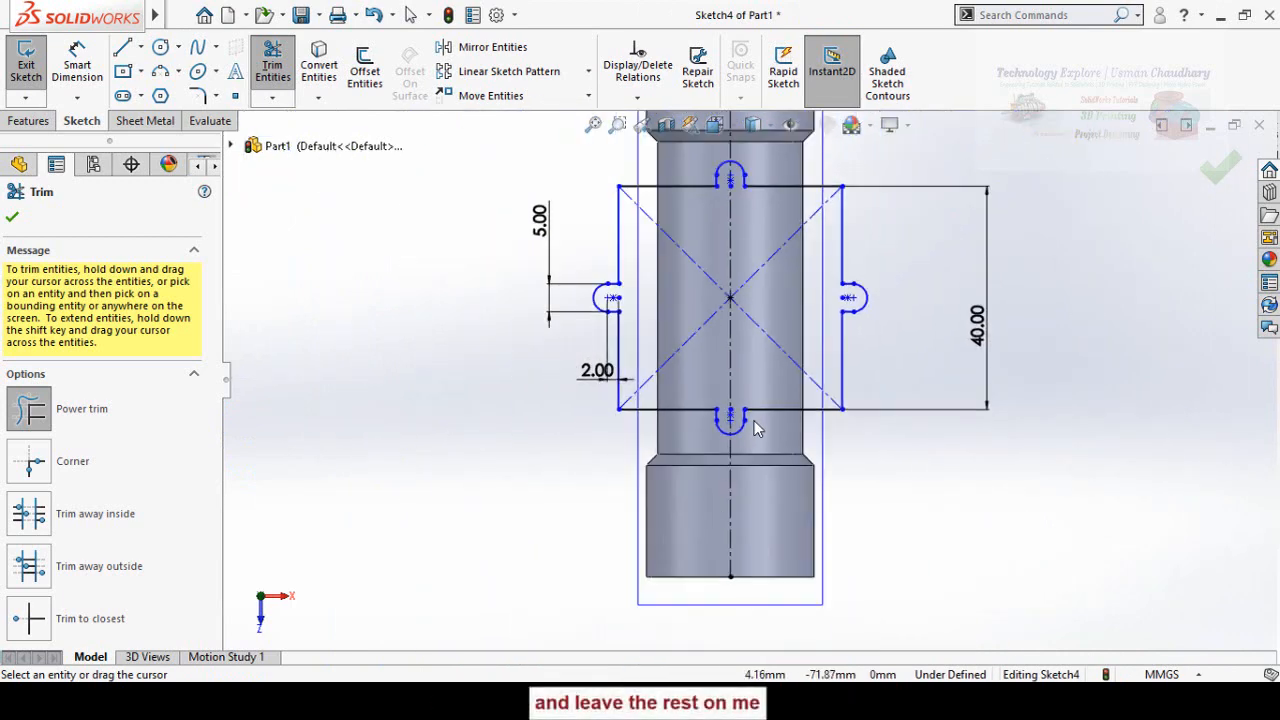
scroll(757, 428, up, 1)
click(12, 220)
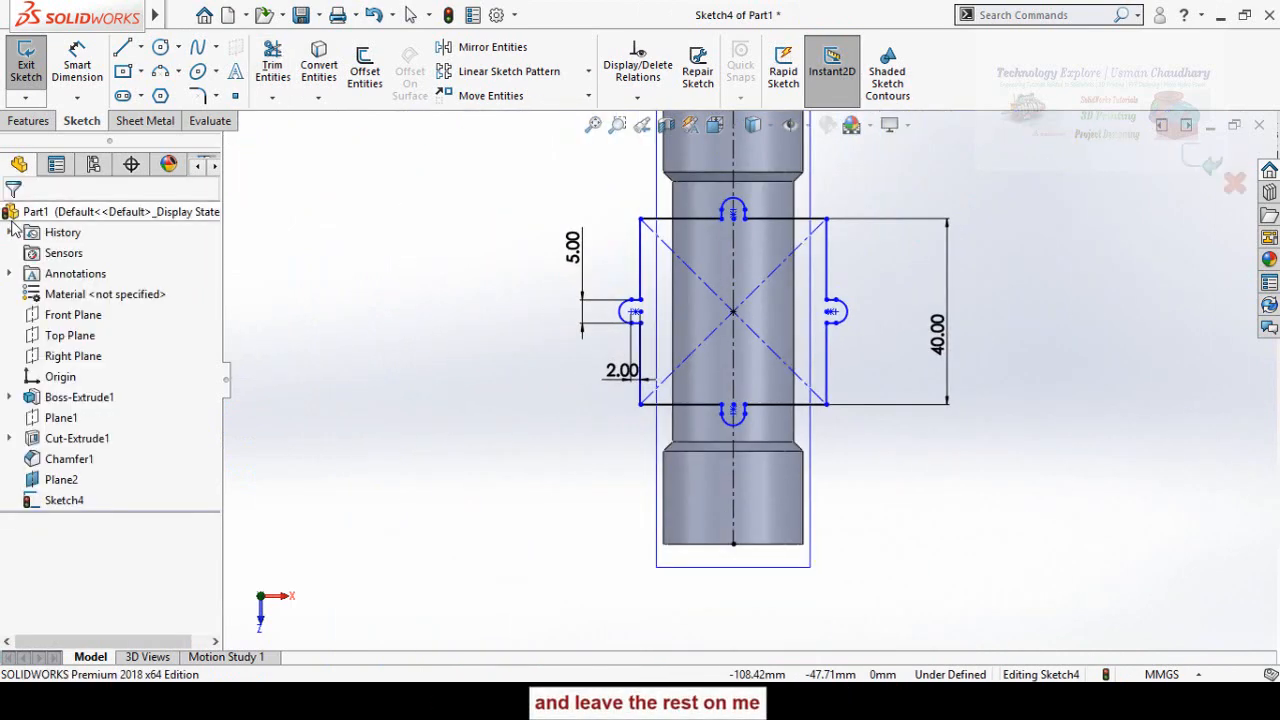
Extrude the tabbed square profile 25 mm in the reversed direction into the pipe, merging the result
scroll(417, 383, up, 2)
mouse_move(417, 383)
middle_down()
mouse_move(403, 329)
mouse_move(417, 203)
mouse_move(451, 231)
mouse_move(450, 283)
middle_up()
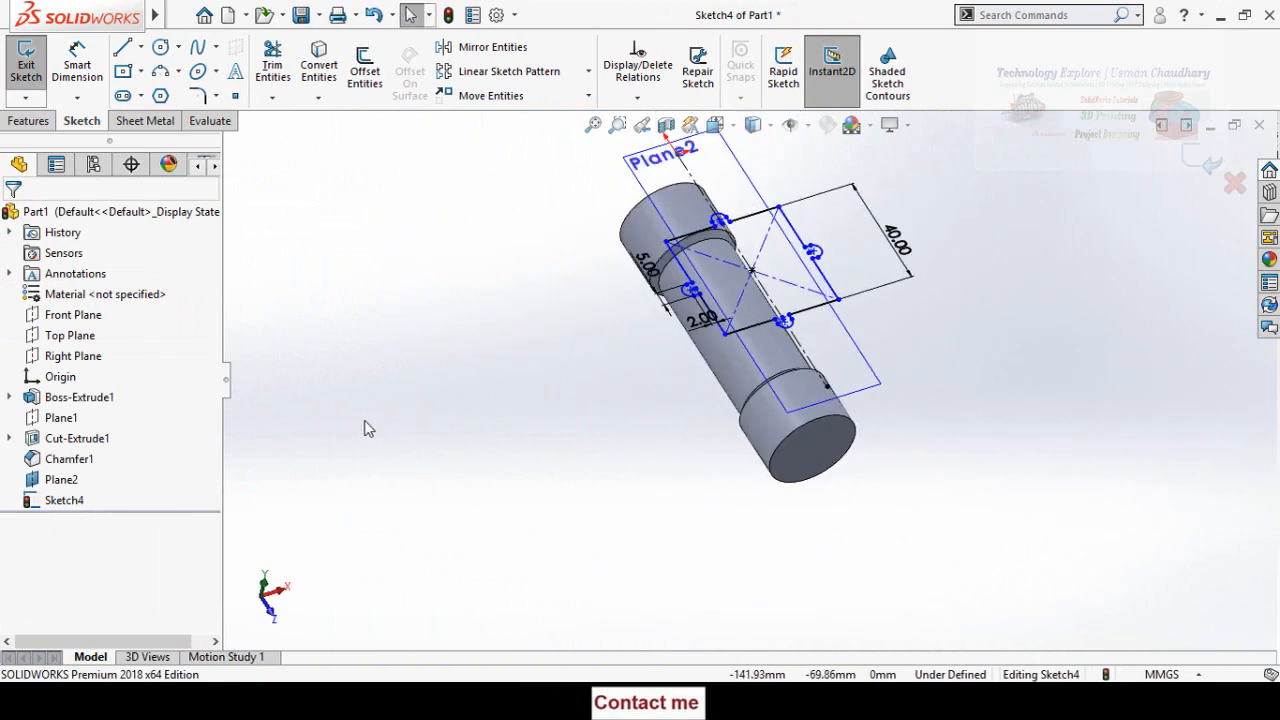
click(30, 121)
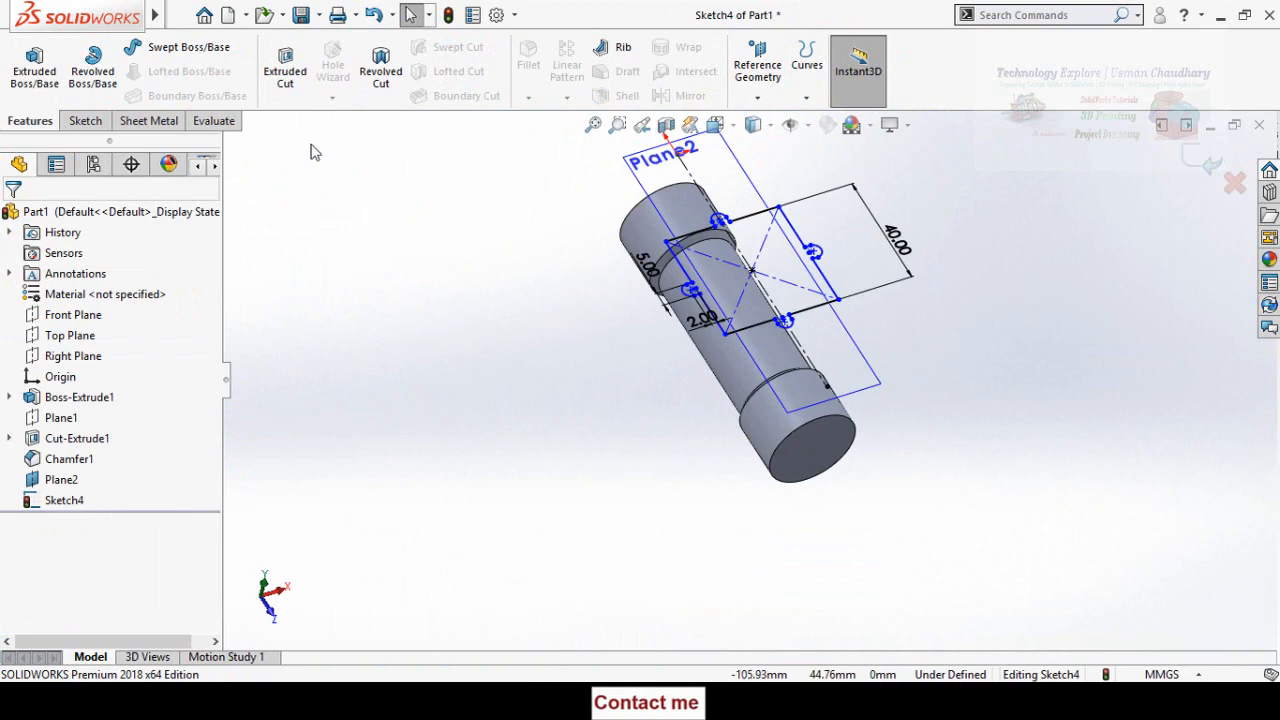
click(30, 75)
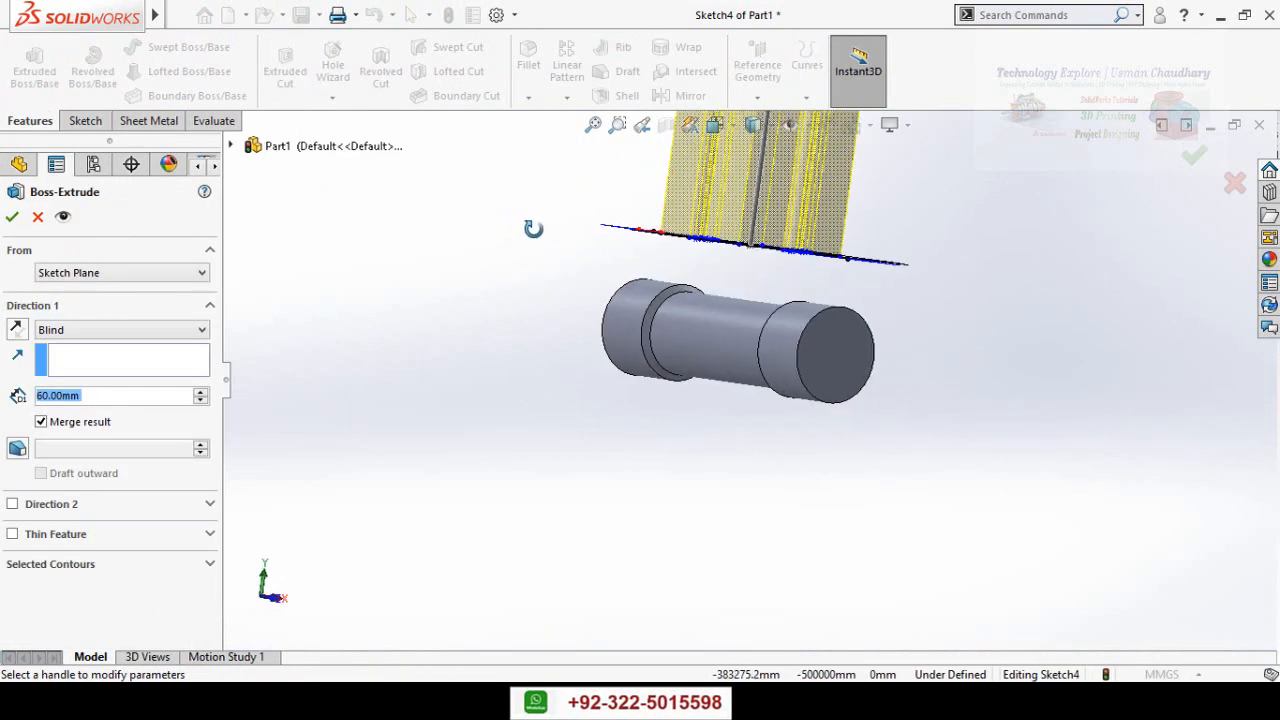
click(16, 331)
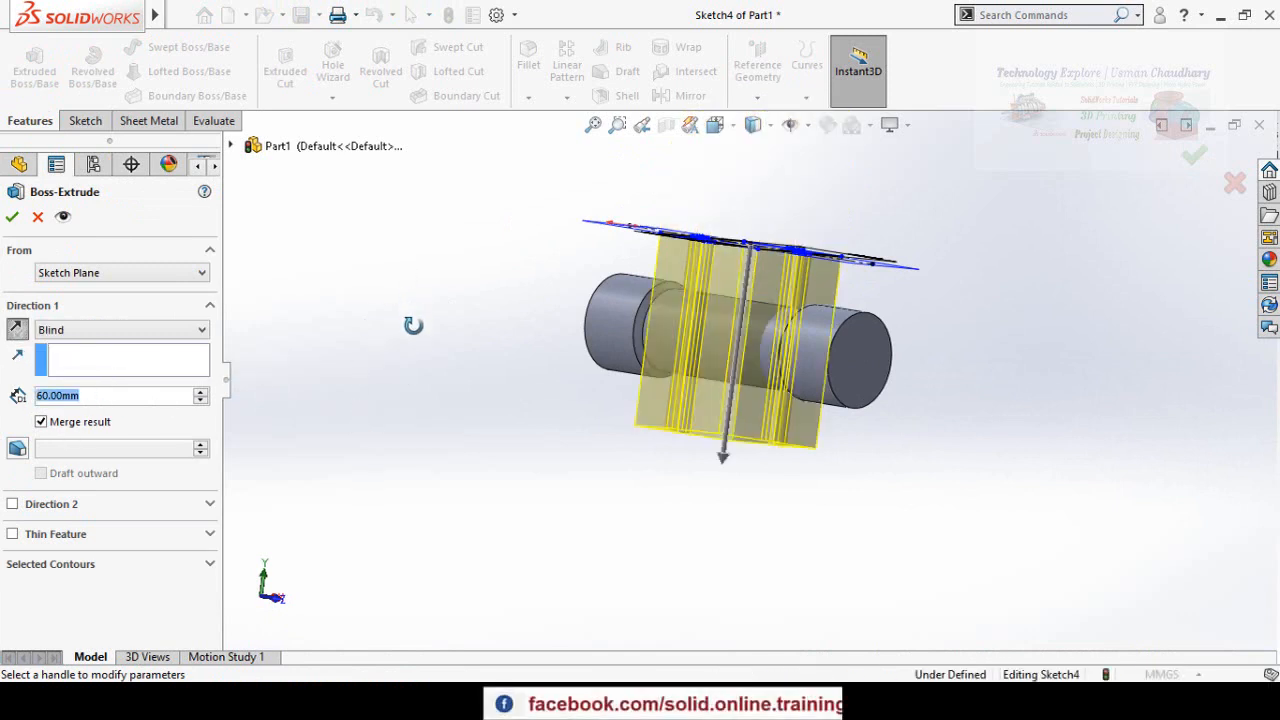
middle_drag(413, 325, 391, 364)
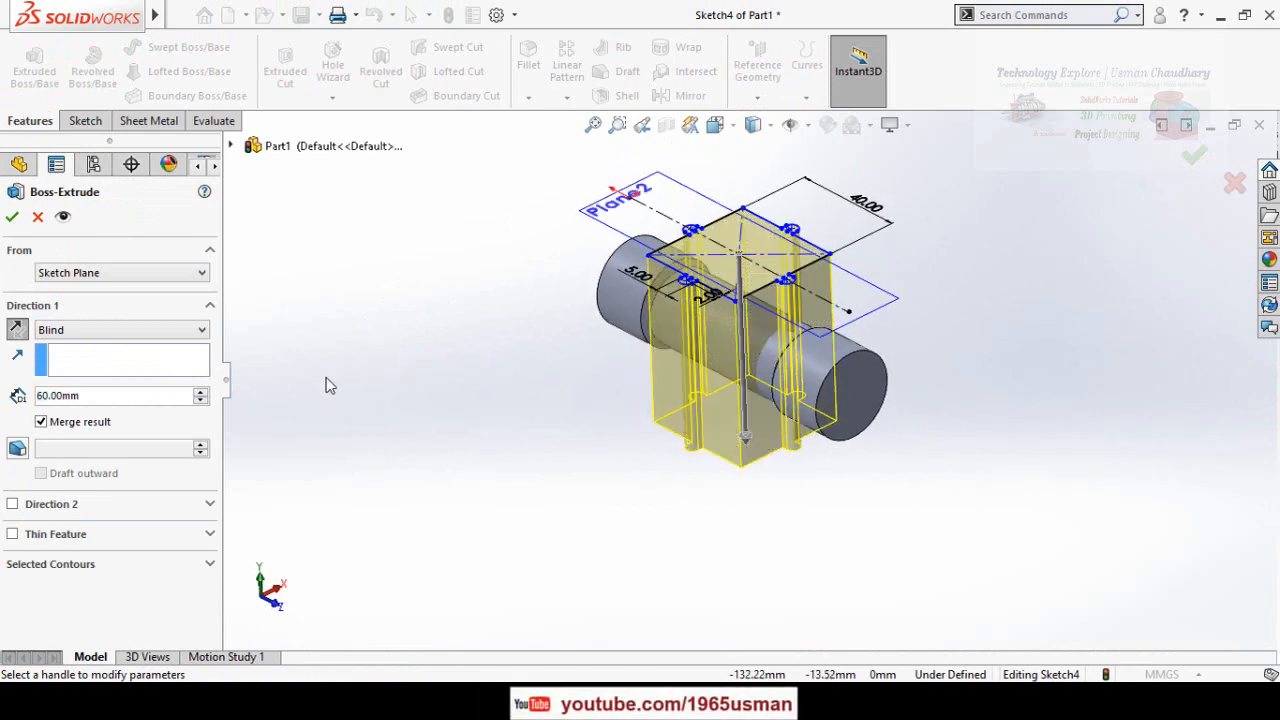
double_click(120, 398)
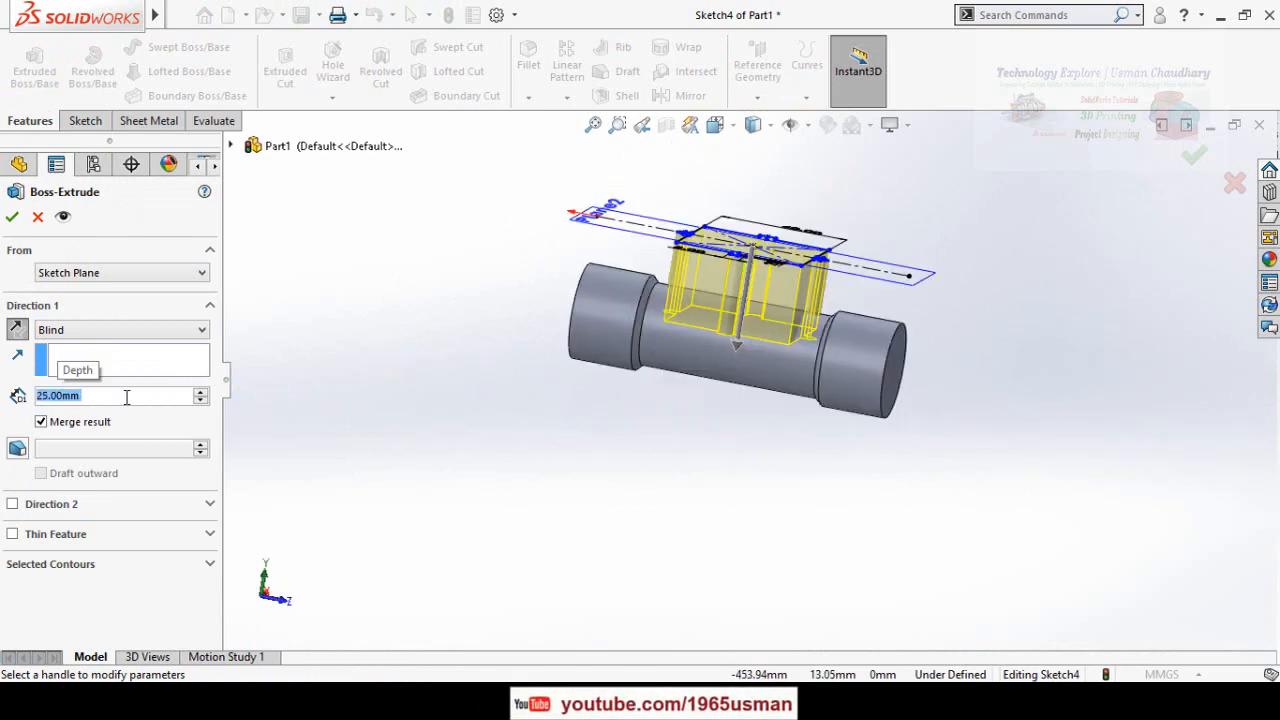
click(11, 219)
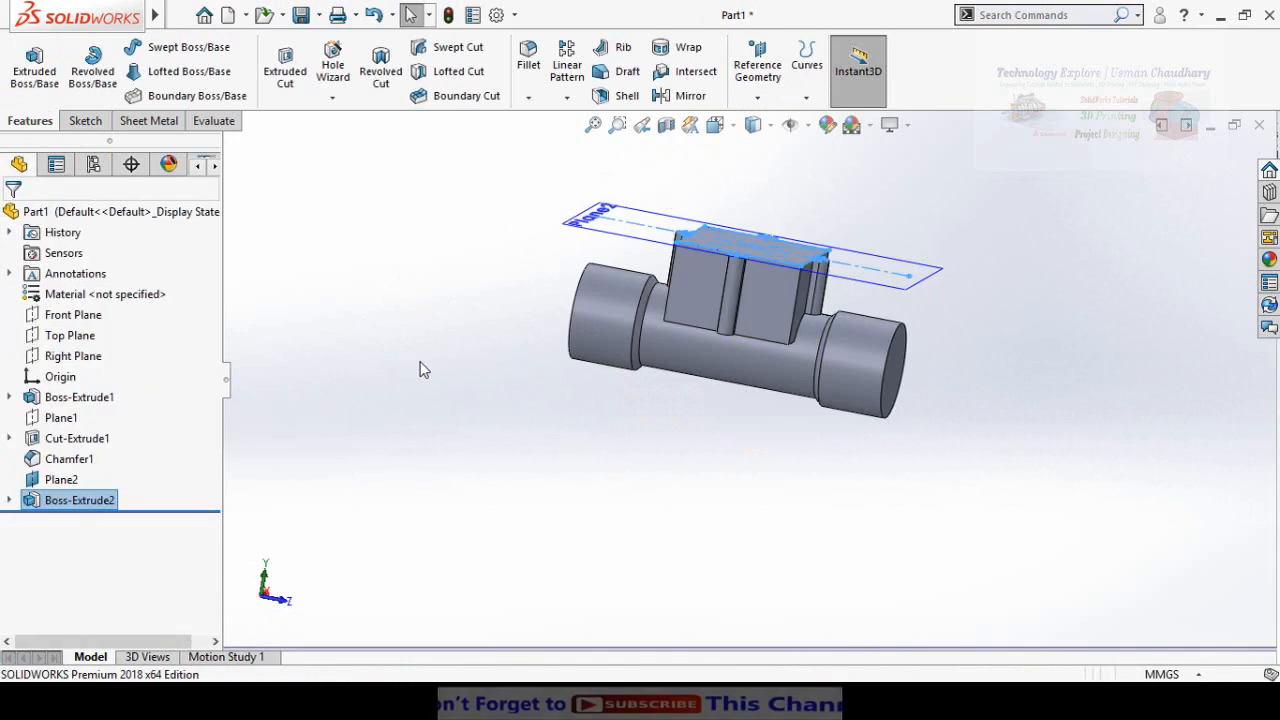
Hide Plane2, the reference plane on top of the extruded housing
middle_drag(594, 371, 603, 284)
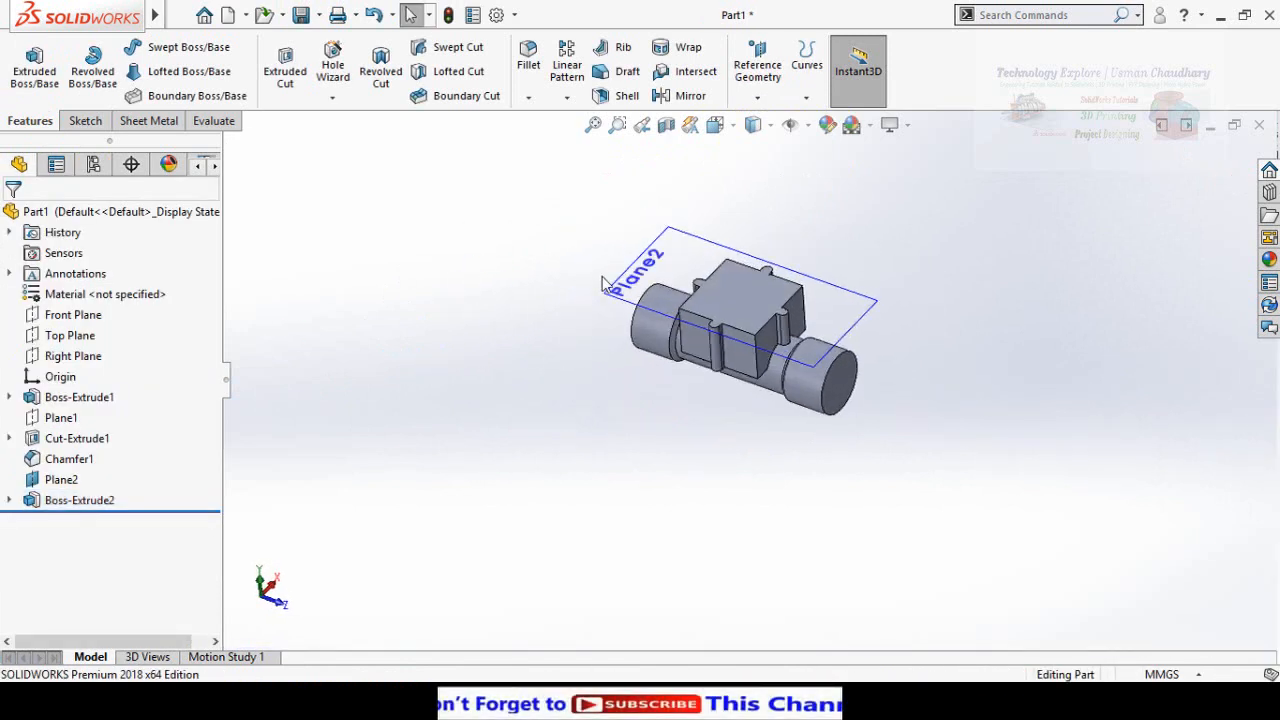
click(645, 280)
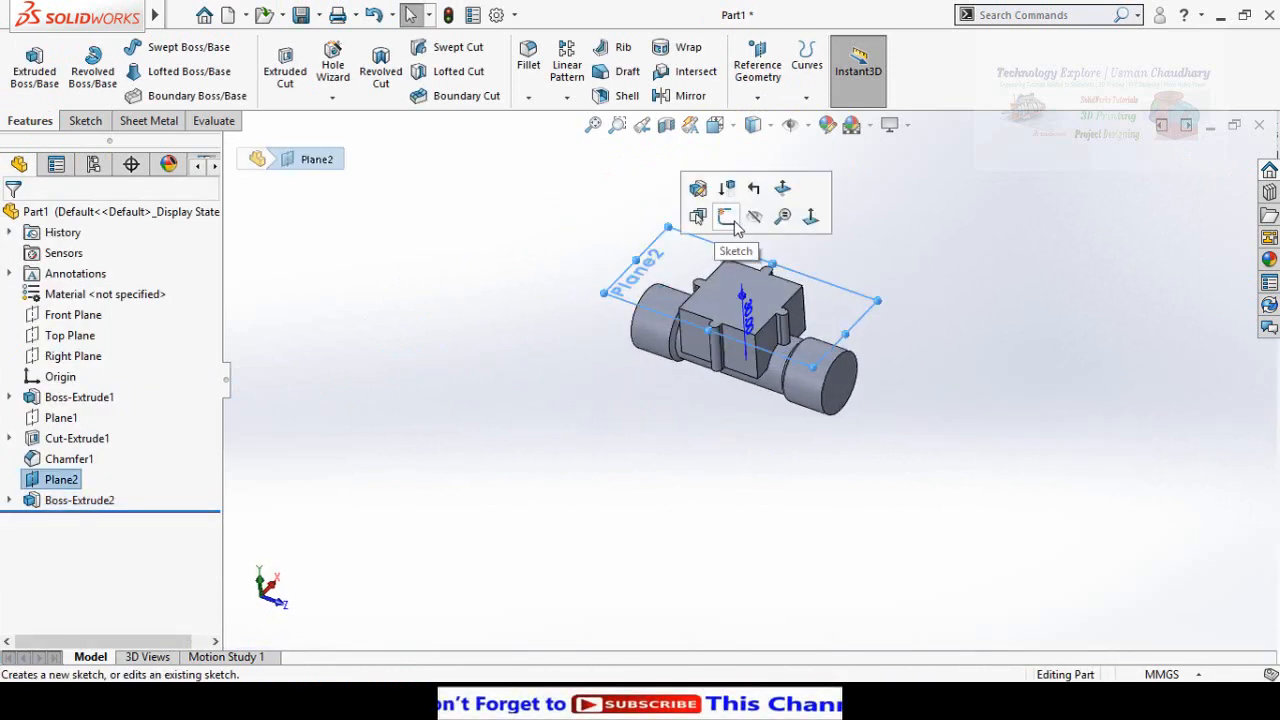
click(754, 216)
Examine the housing and the pipe's underside from several angles and compare them with the water flow sensor reference photo
middle_drag(528, 373, 560, 290)
scroll(765, 320, down, 5)
middle_drag(762, 310, 700, 394)
scroll(580, 480, up, 3)
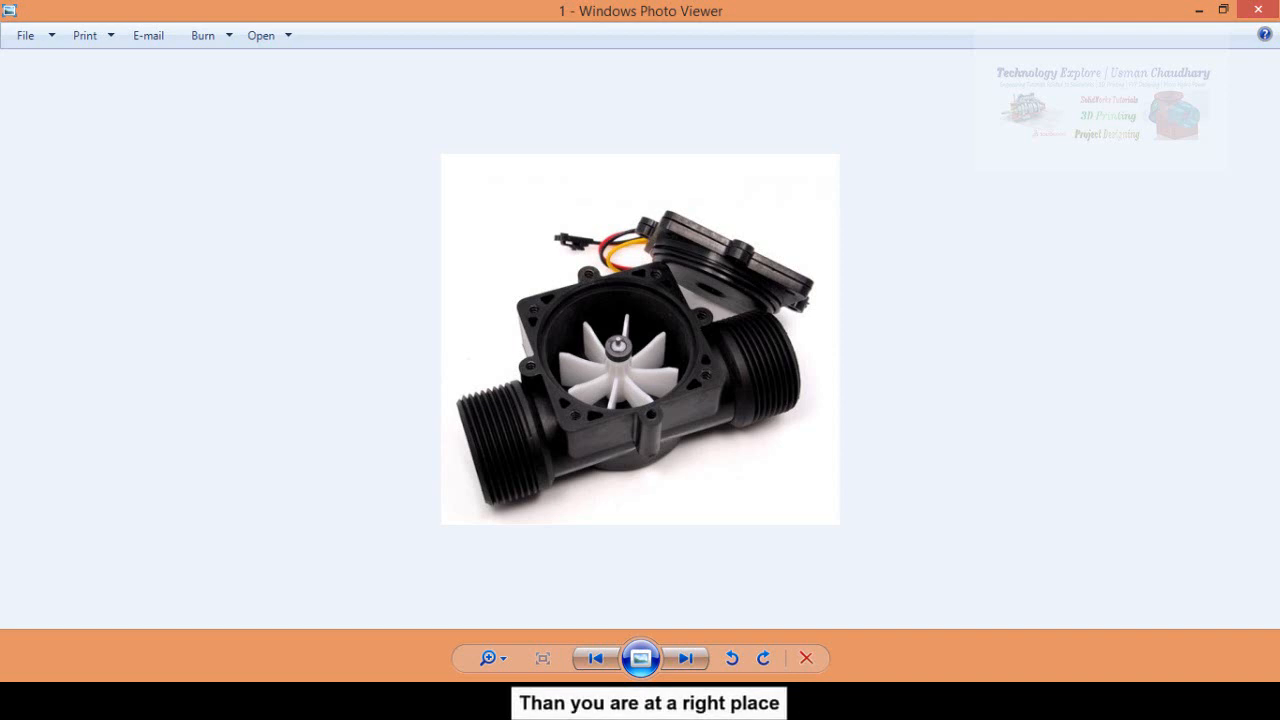
mouse_move(424, 700)
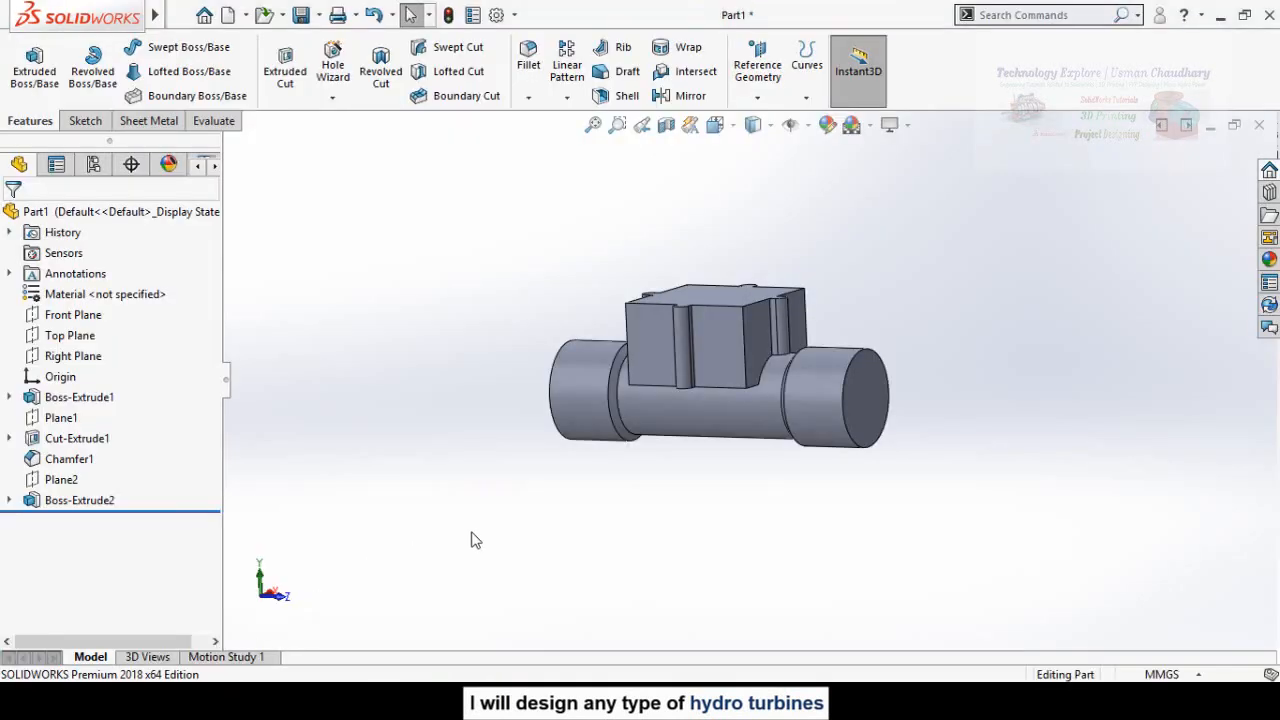
middle_drag(475, 540, 546, 350)
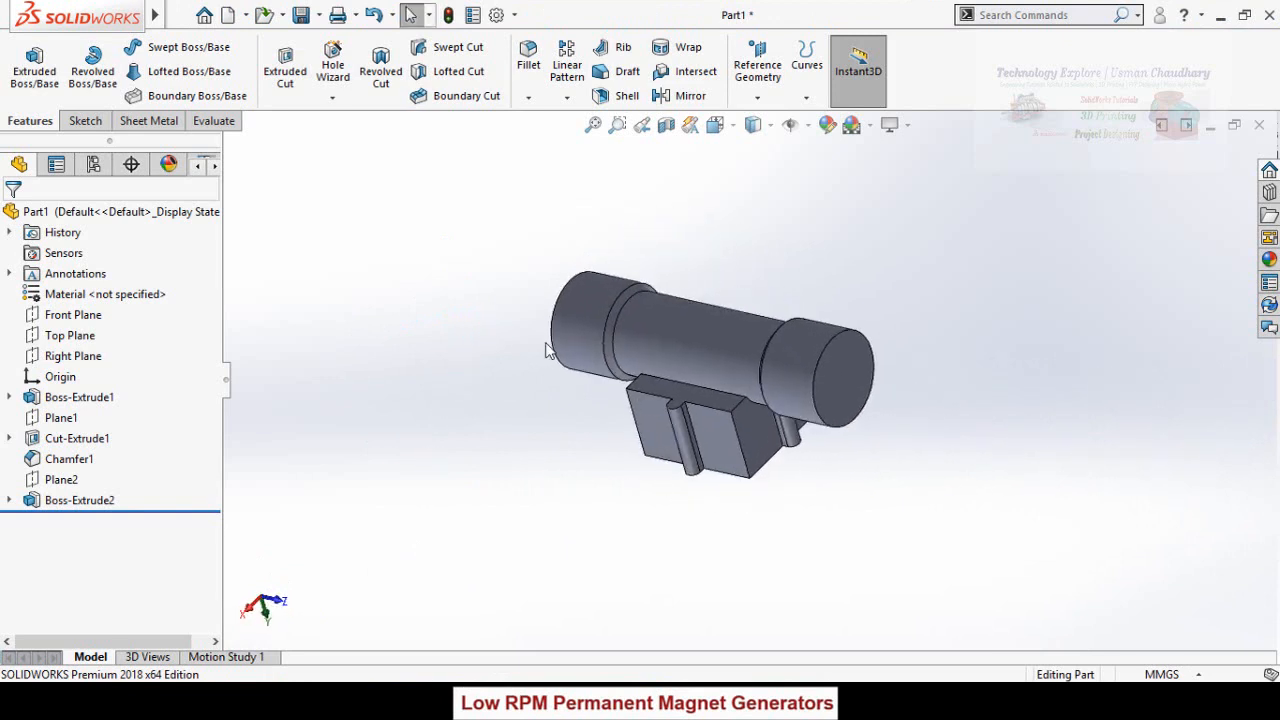
scroll(555, 342, up, 3)
scroll(747, 356, down, 3)
middle_drag(747, 356, 700, 285)
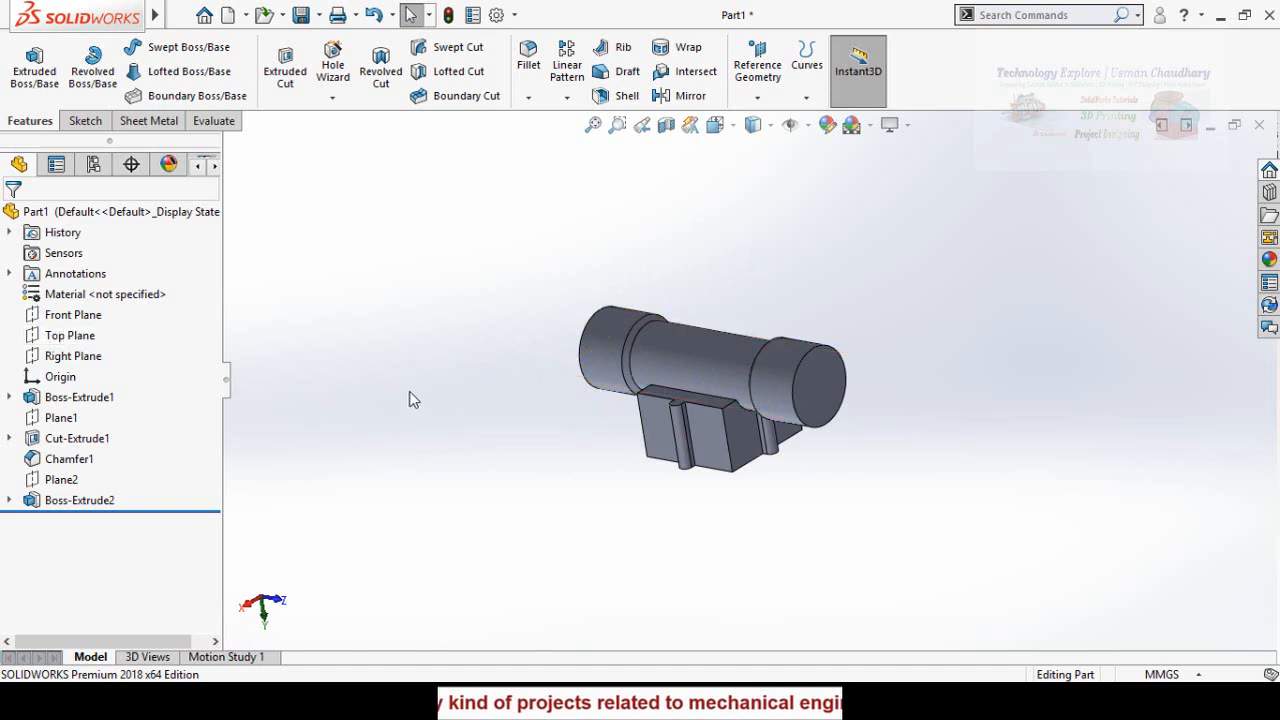
middle_drag(405, 372, 617, 162)
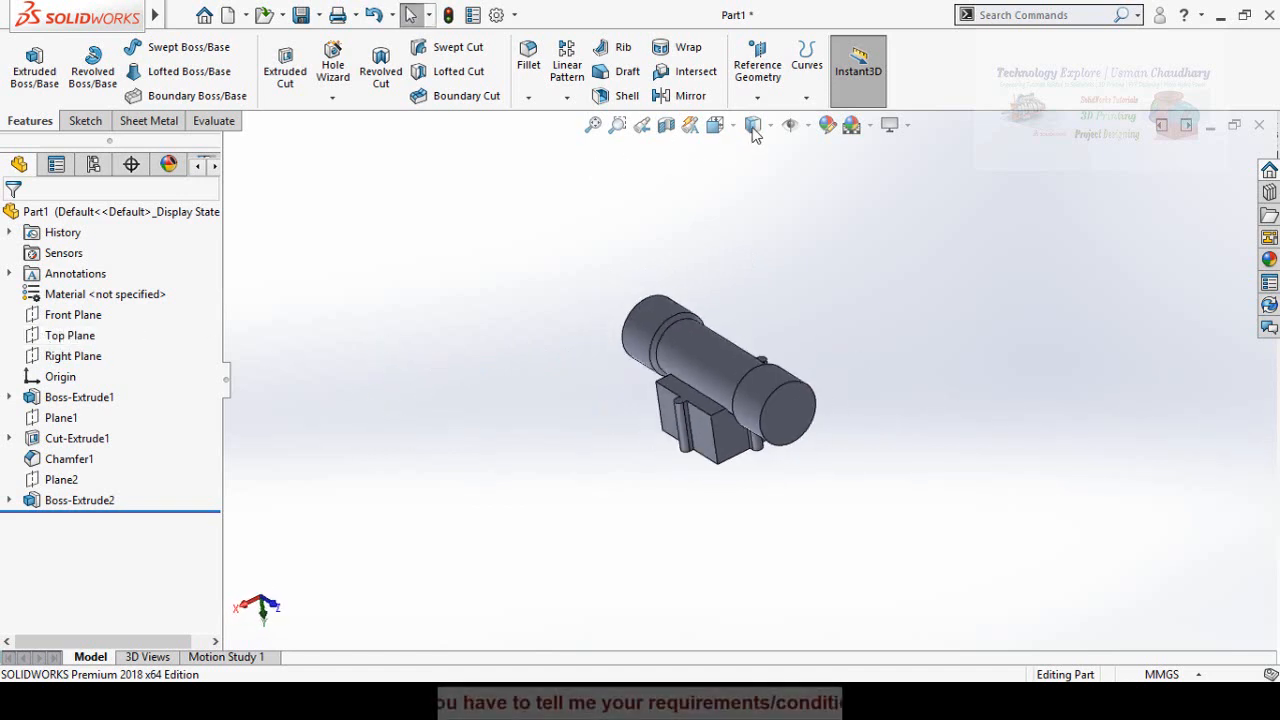
Create a reference plane offset 30 mm from the Top Plane, flipped to the side opposite the housing
click(758, 80)
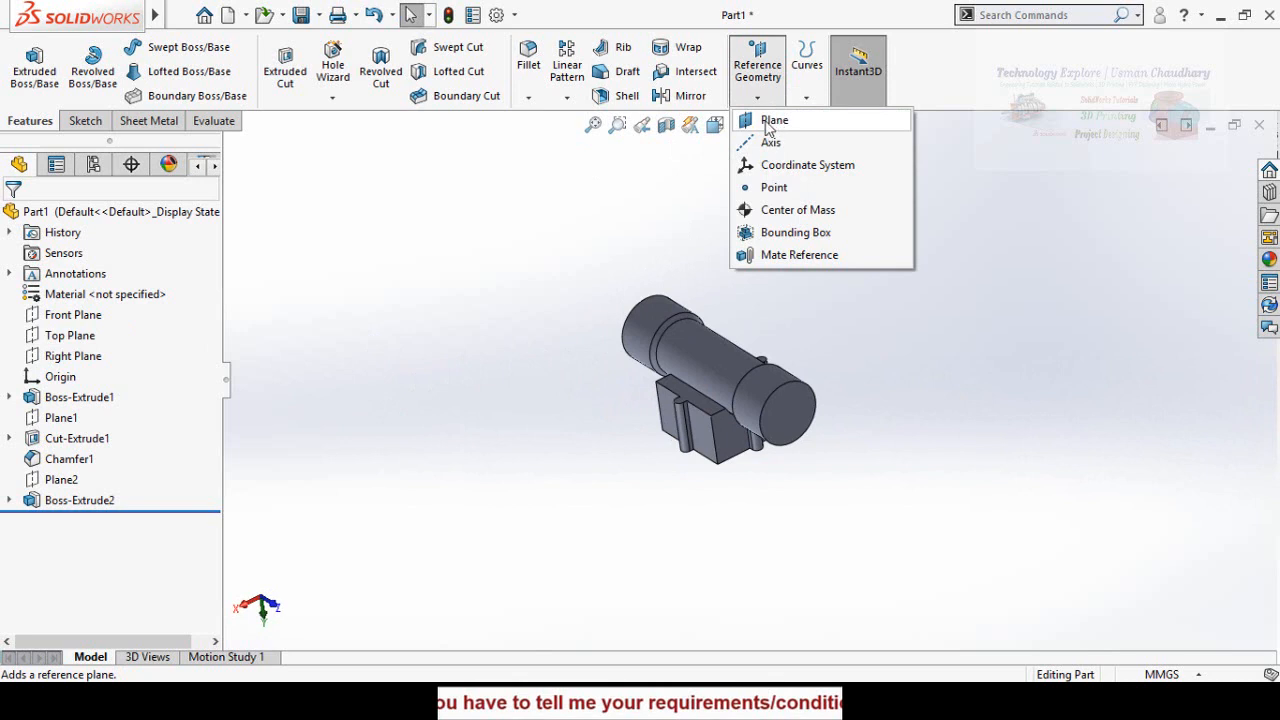
click(768, 122)
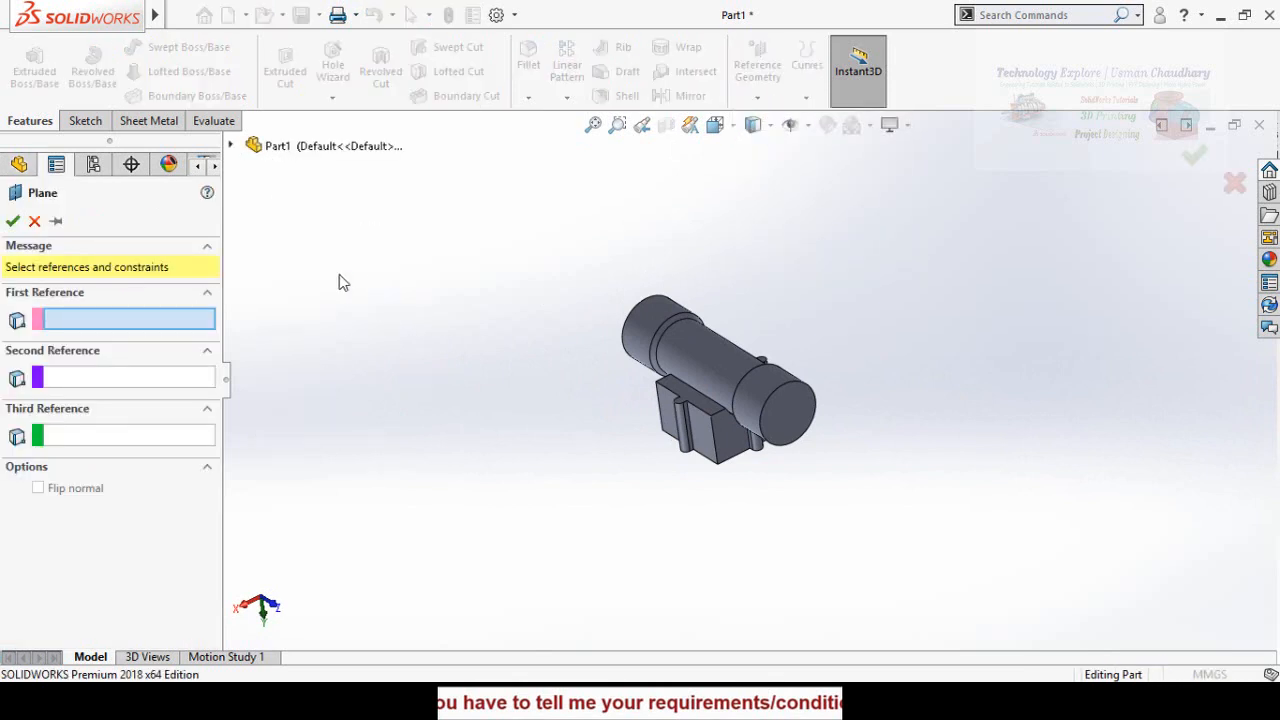
click(231, 146)
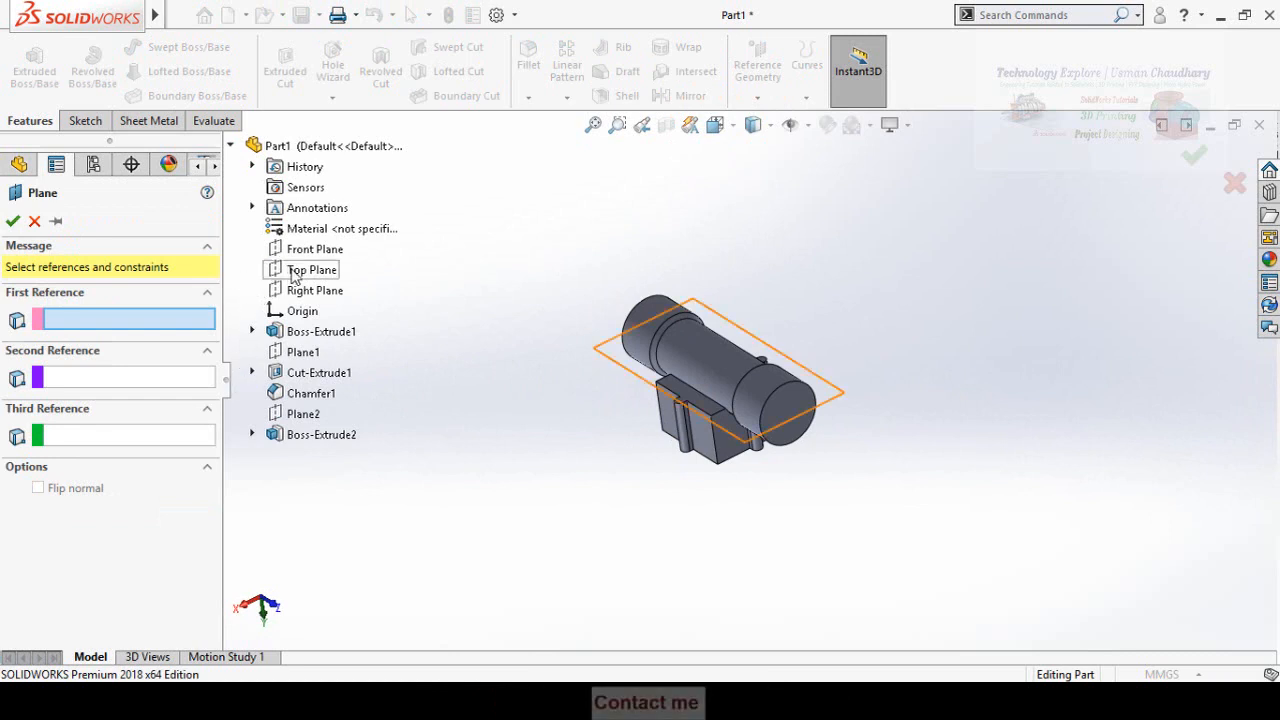
click(300, 271)
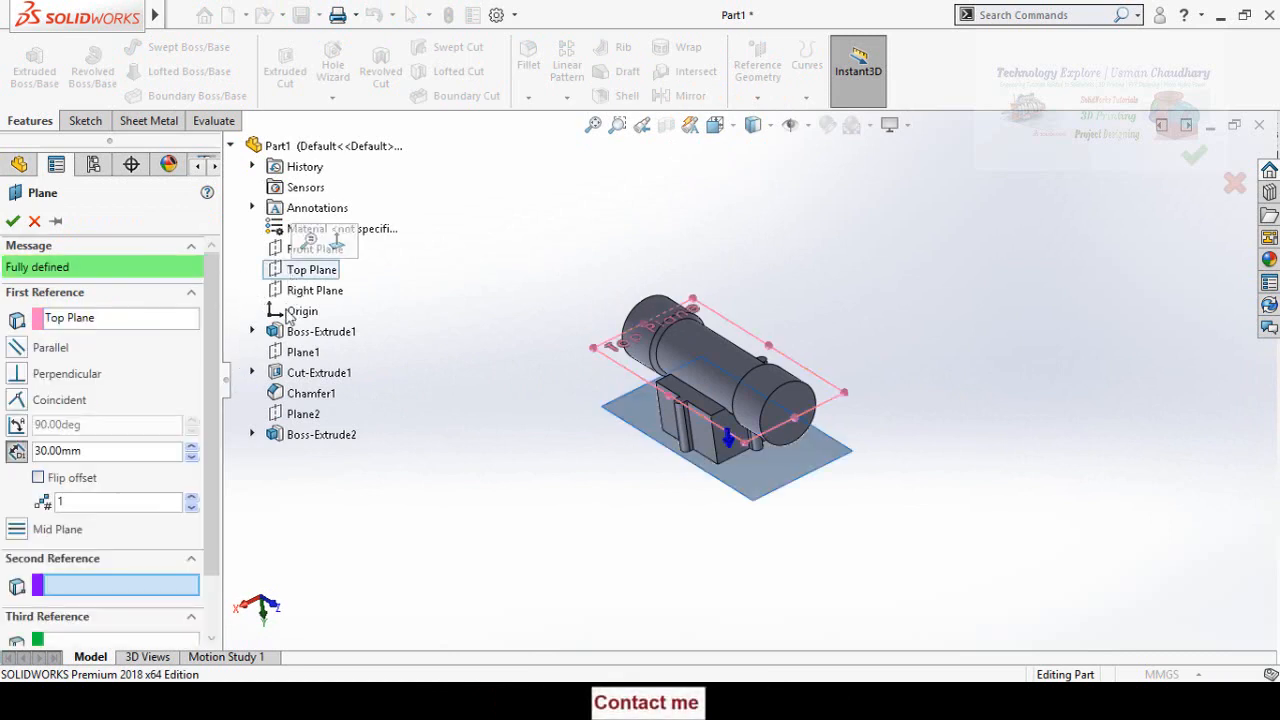
click(38, 479)
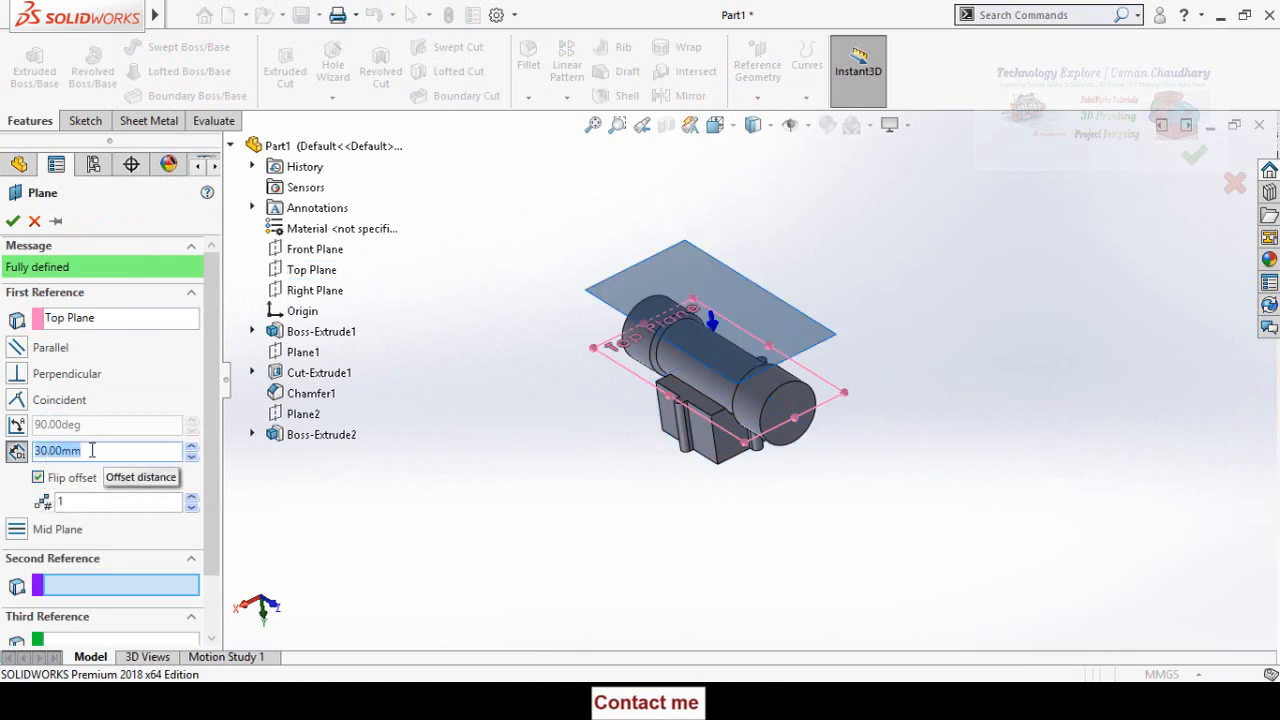
click(12, 222)
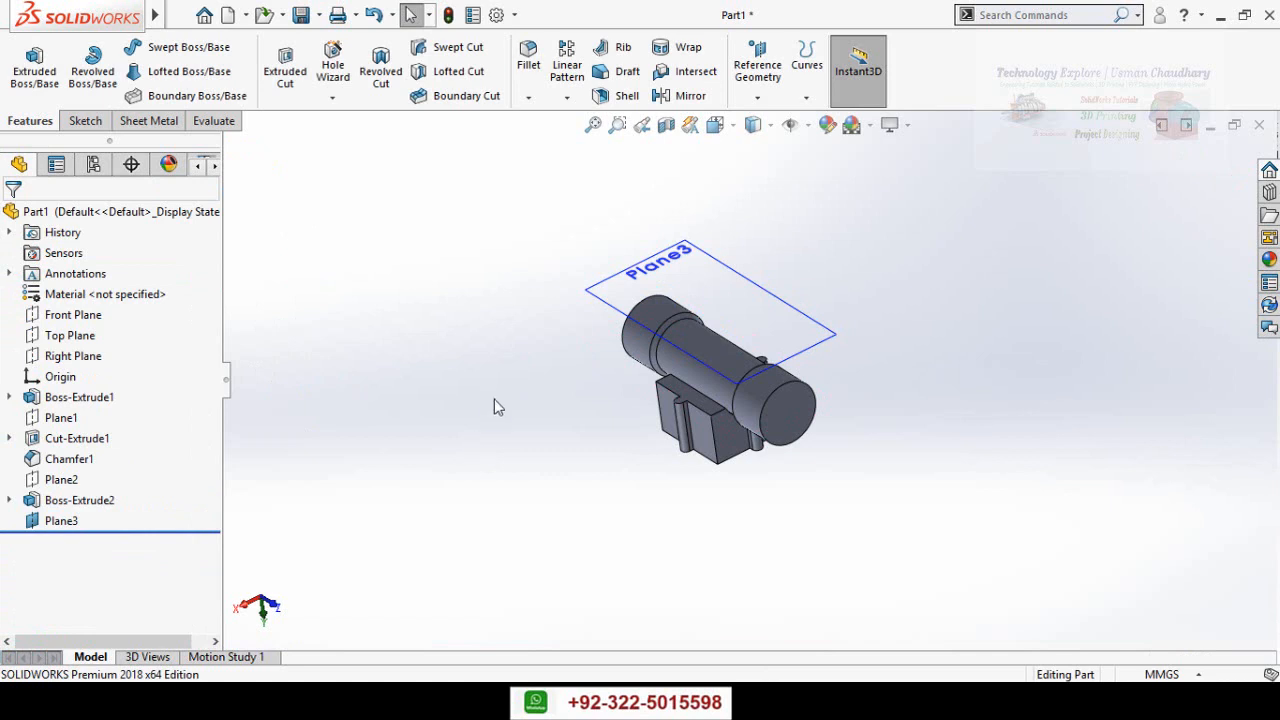
Sketch a circle on the new offset plane, within the housing outline and centered about 47.5 mm from the origin along the pipe's axis
middle_drag(497, 407, 501, 421)
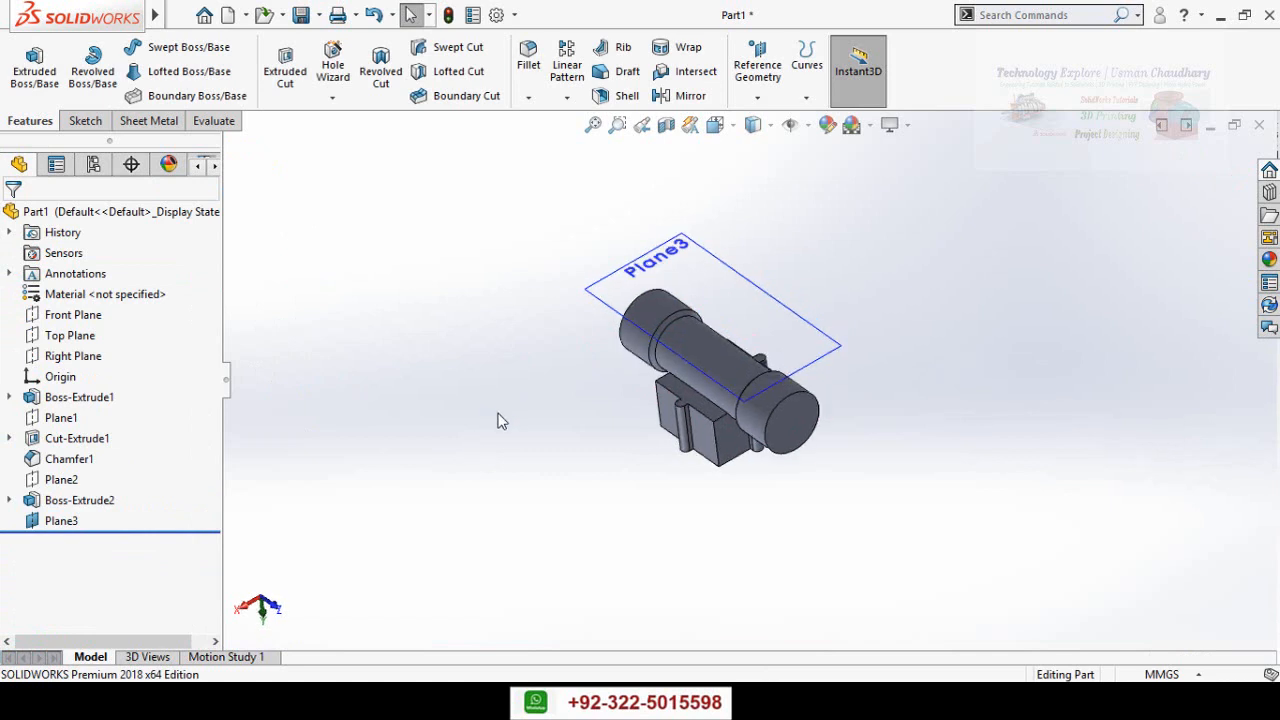
click(731, 305)
click(814, 256)
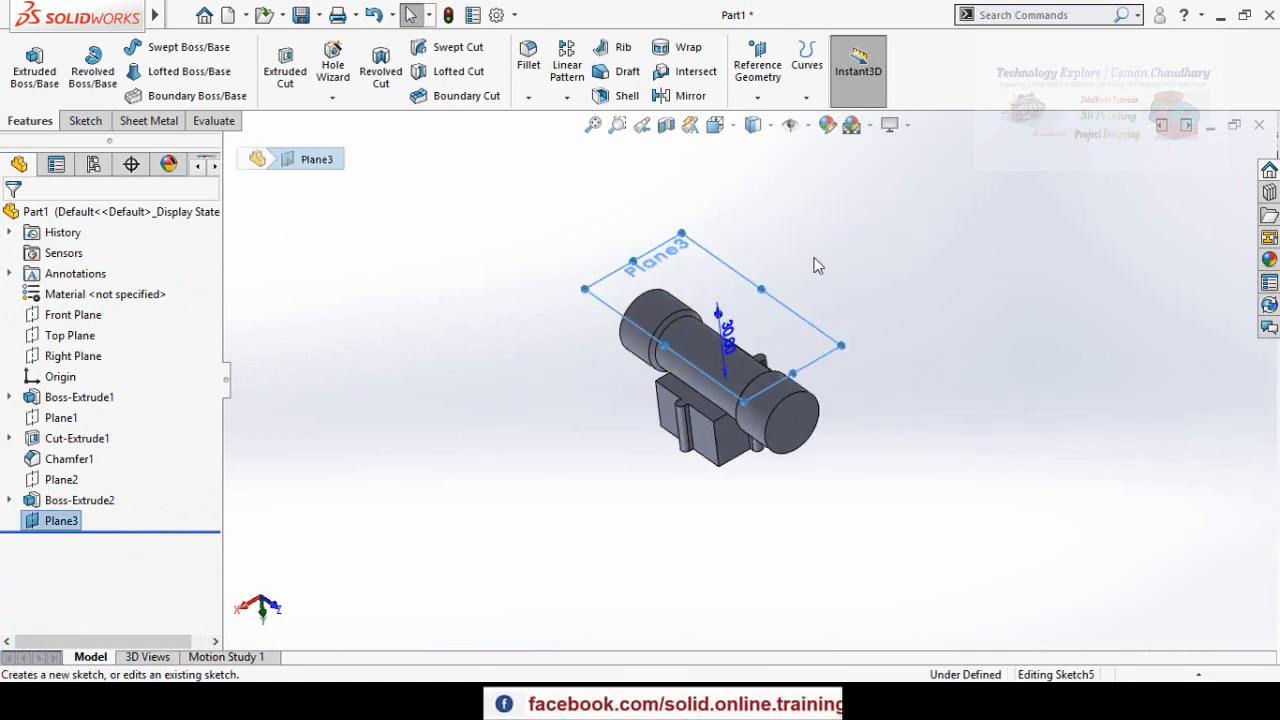
key(ctrl+8)
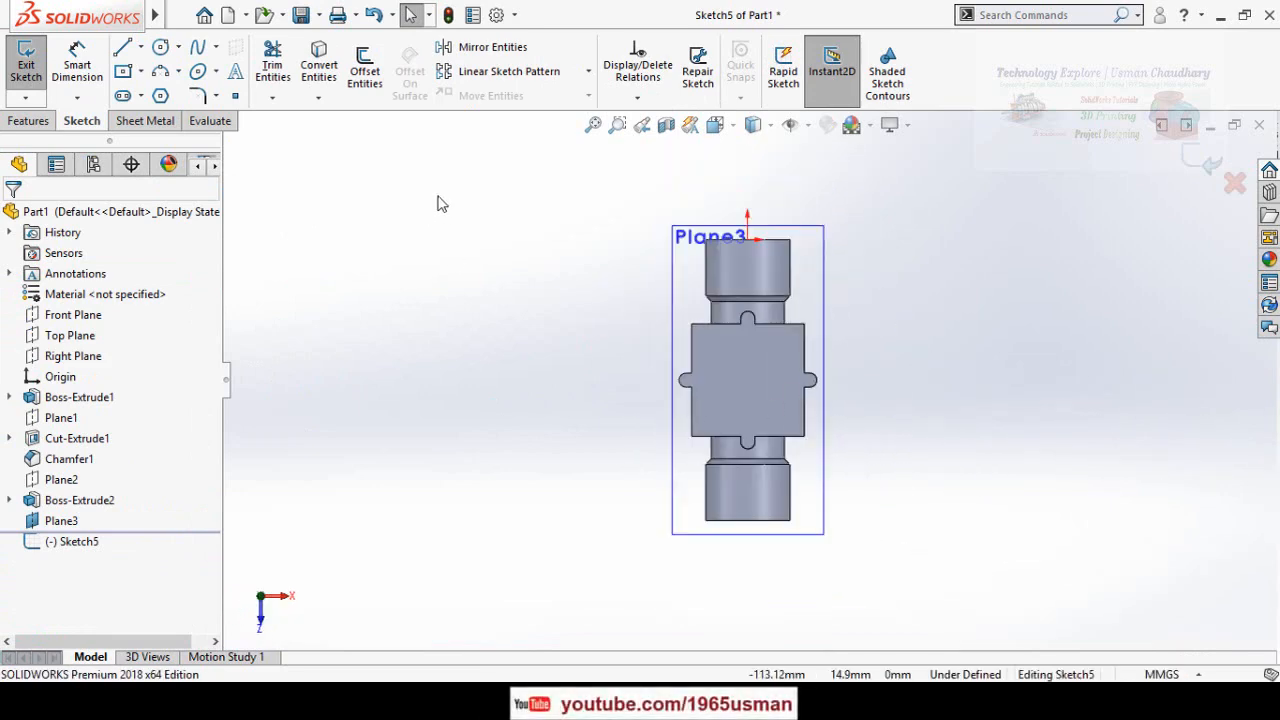
click(160, 47)
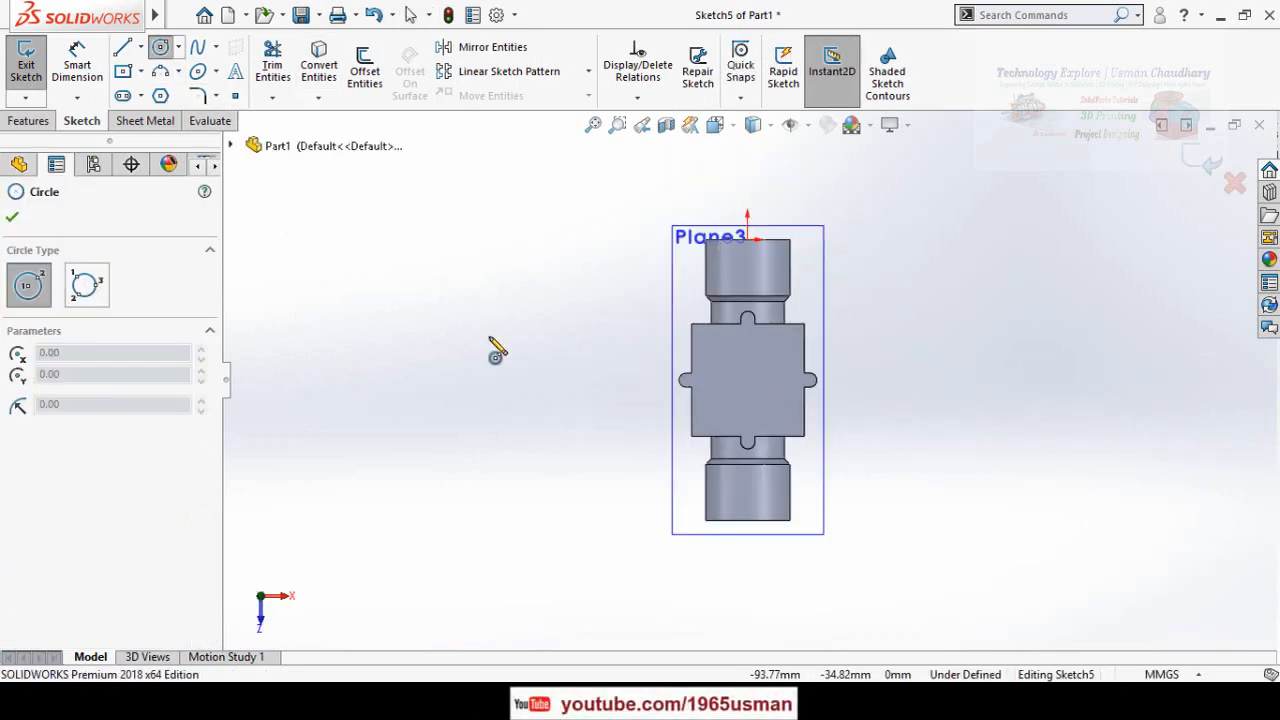
click(747, 373)
click(760, 413)
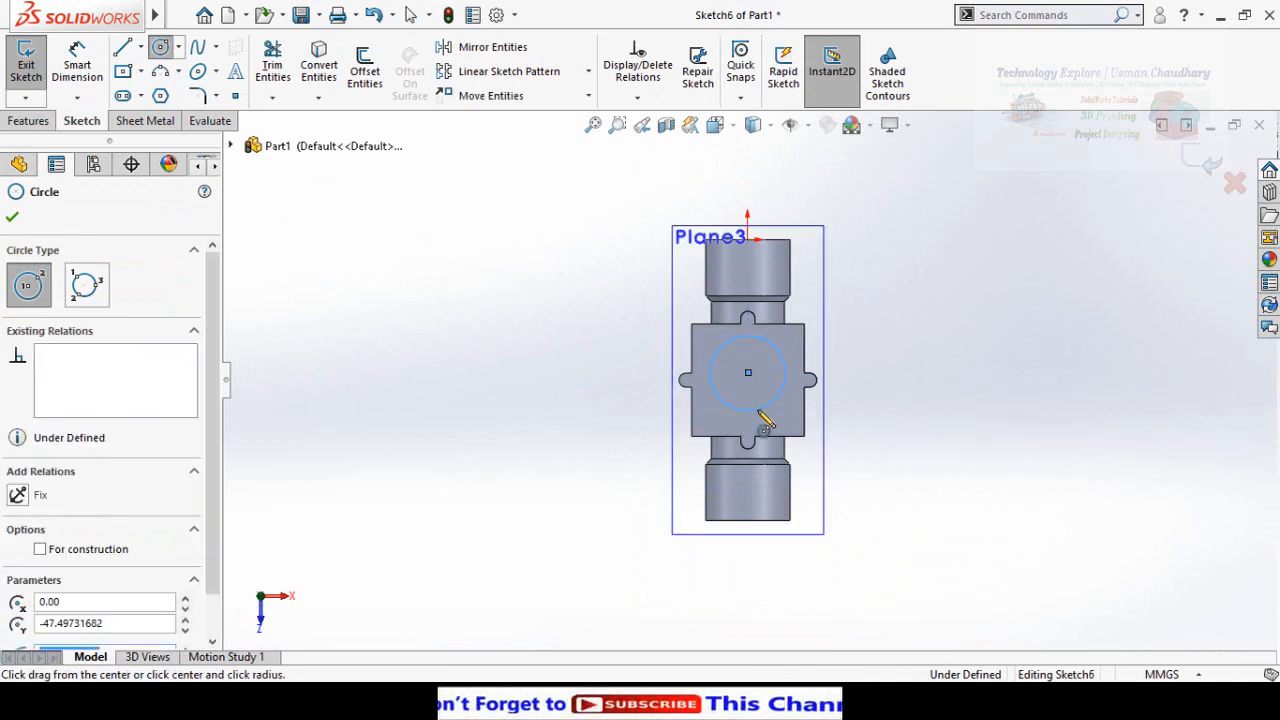
key(Escape)
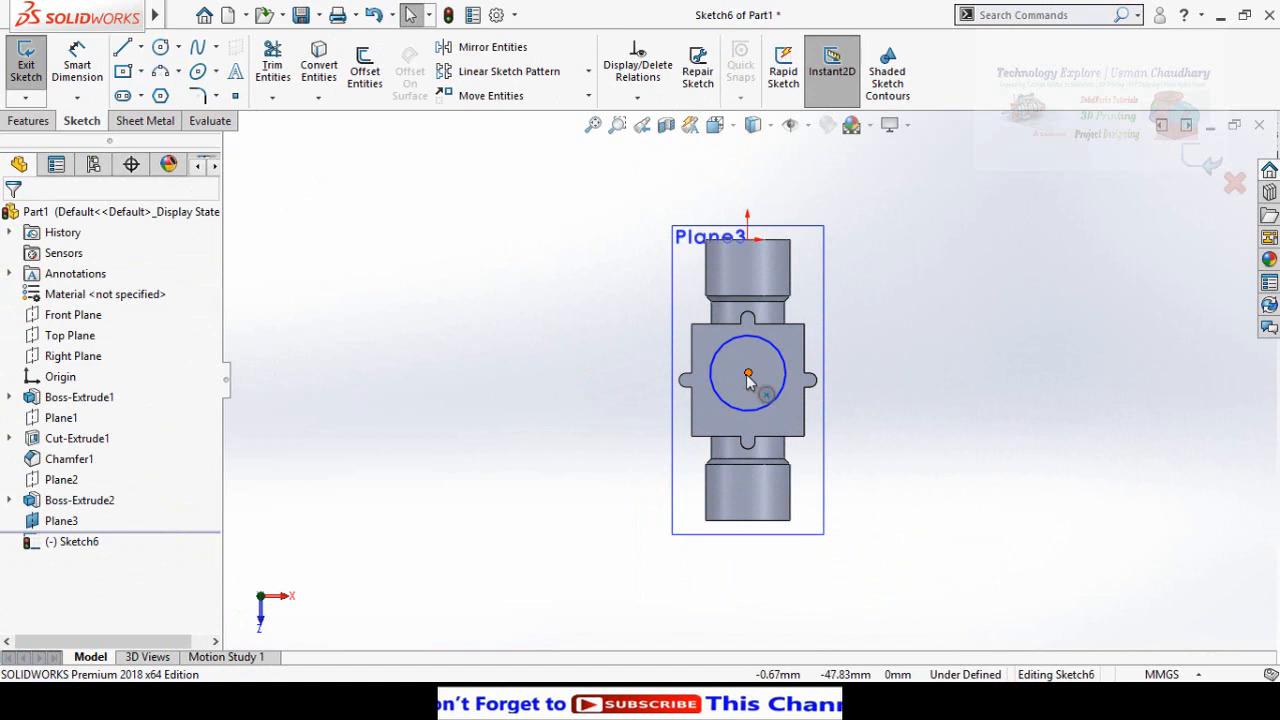
Add a Vertical relation between the sketched circle's center and the origin
click(748, 374)
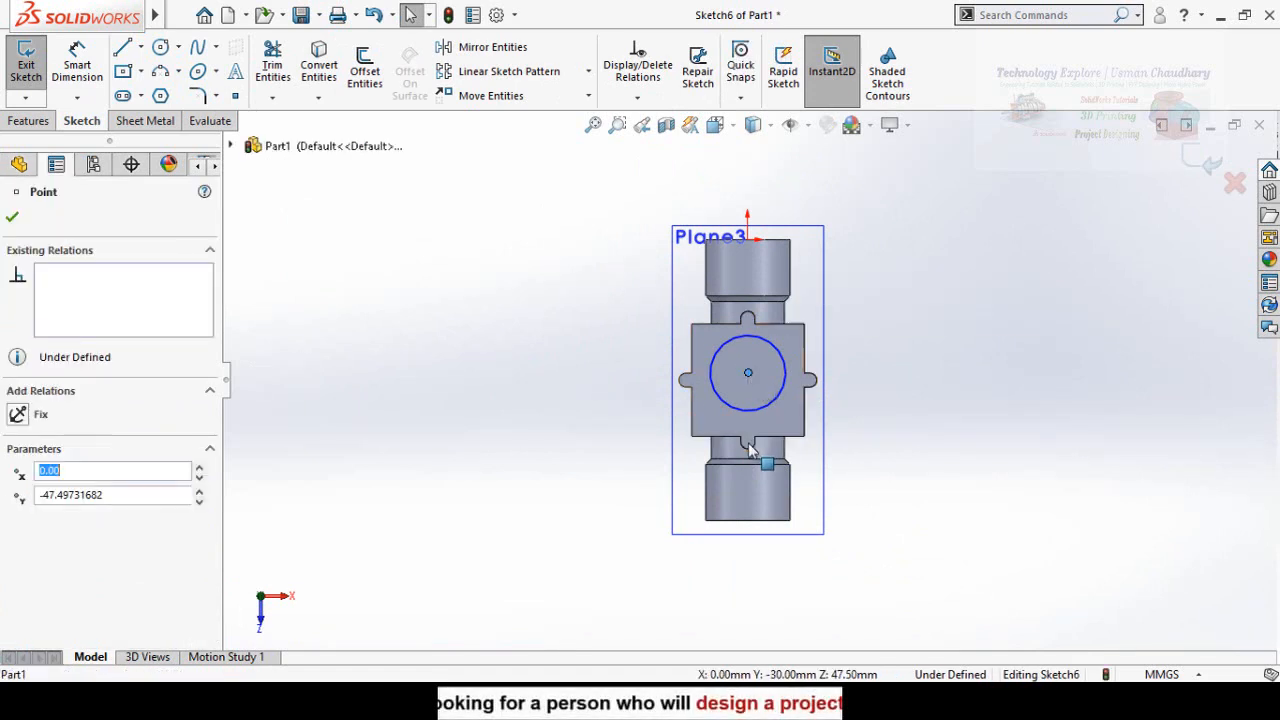
ctrl+click(747, 238)
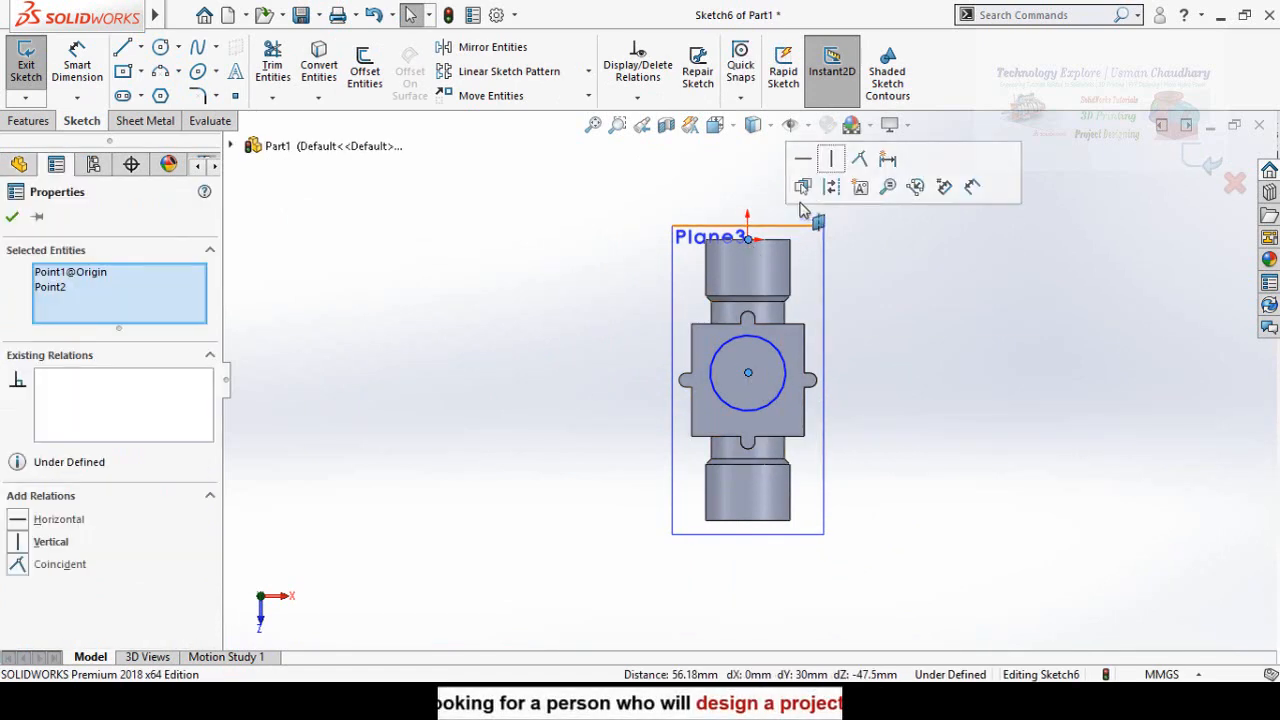
click(832, 165)
click(886, 340)
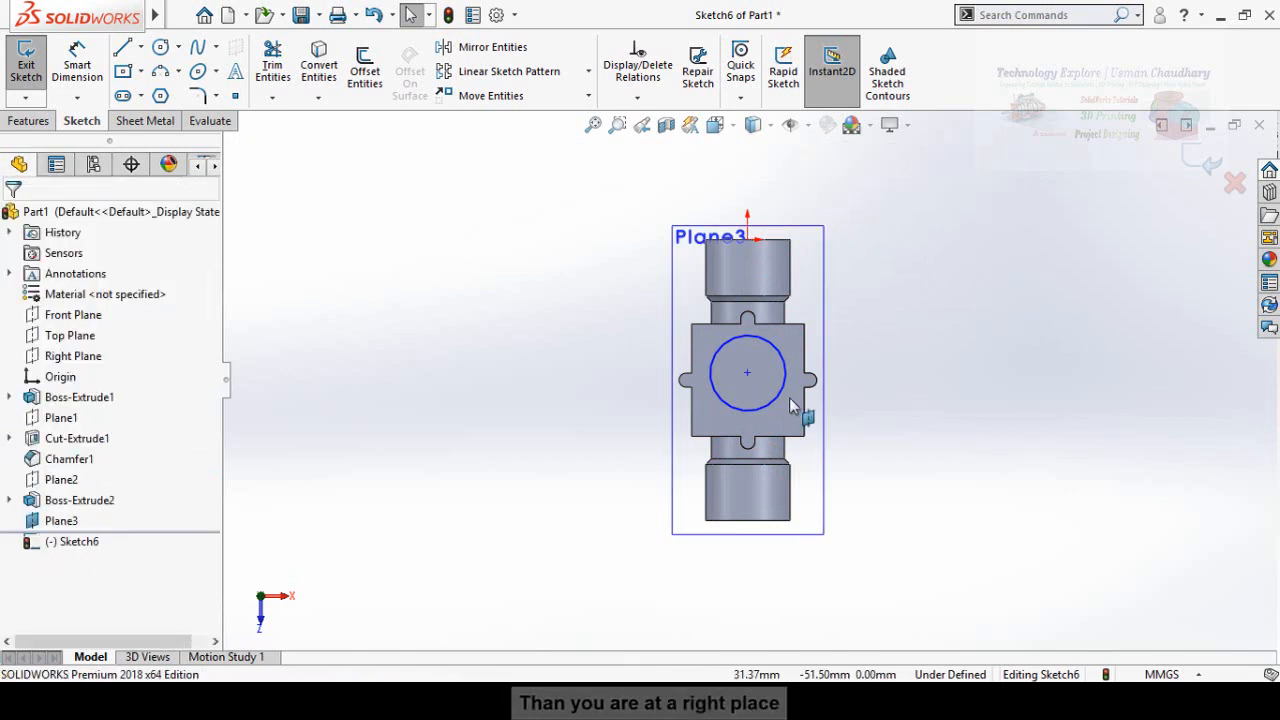
Add a Horizontal relation between the circle's center and the midpoint of the housing's side lug arc
scroll(749, 380, down, 2)
click(747, 379)
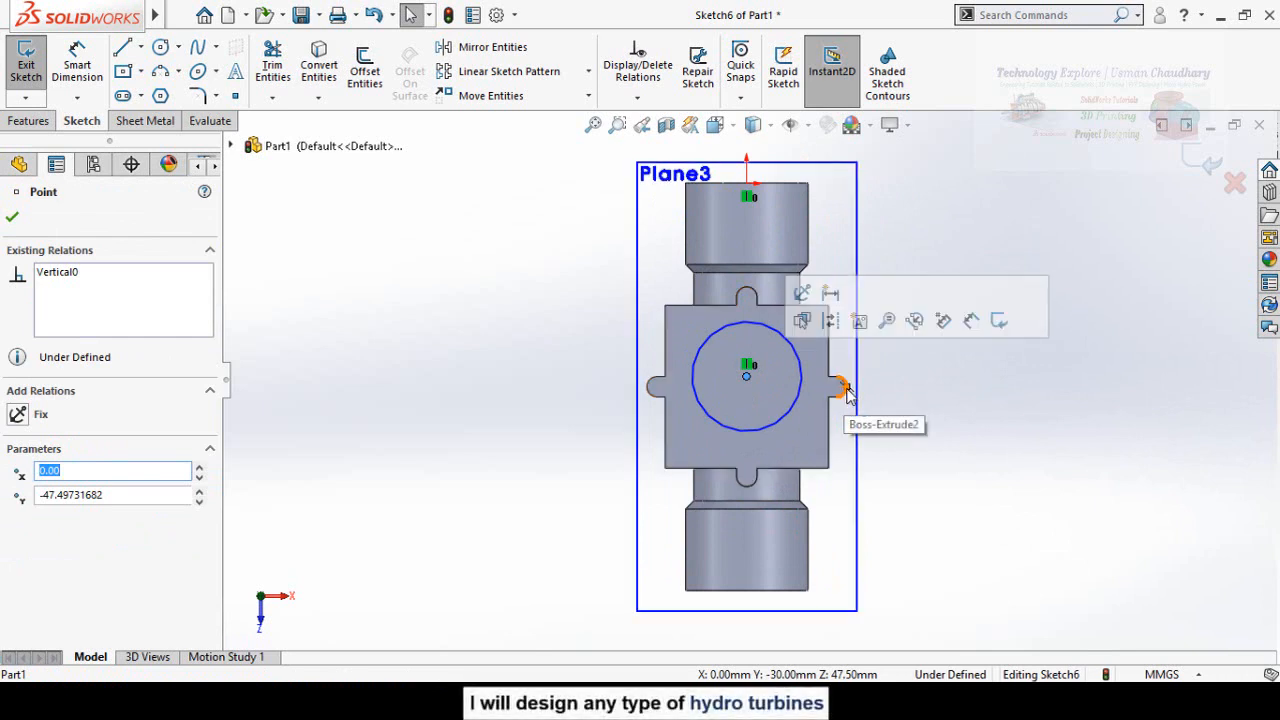
scroll(850, 393, down, 2)
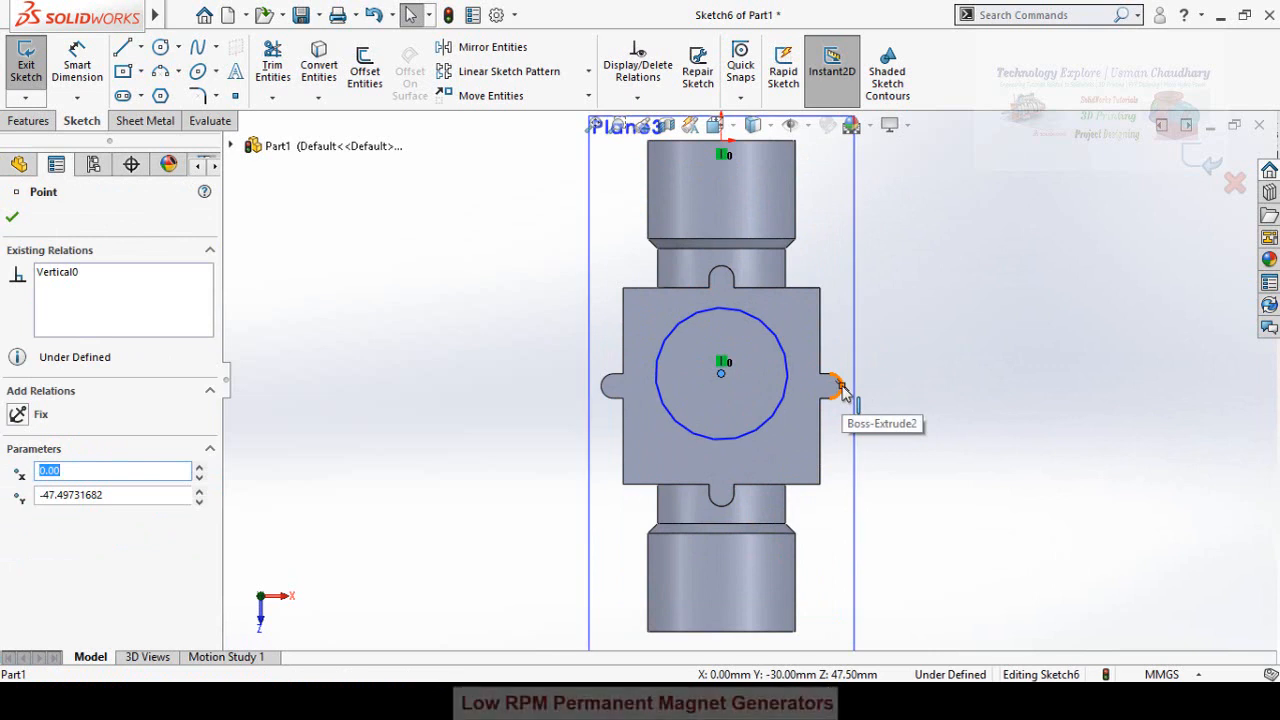
ctrl+click(843, 388)
click(896, 305)
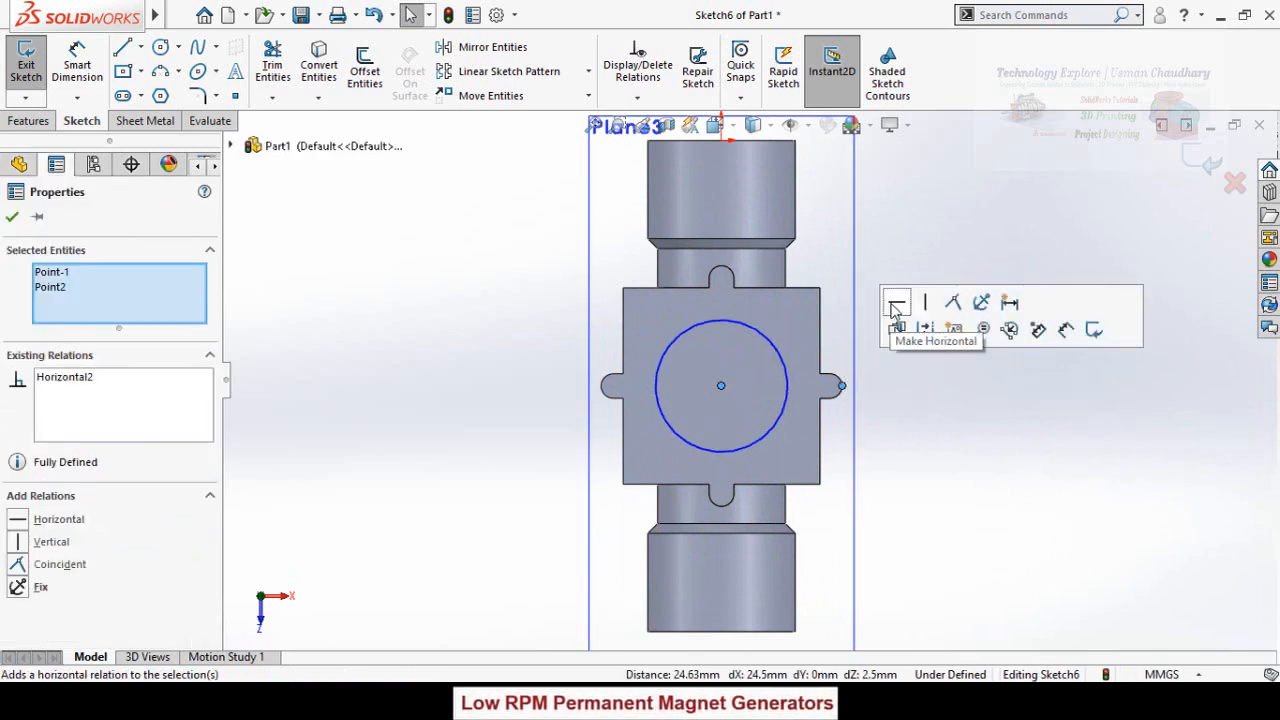
click(916, 434)
scroll(893, 506, up, 2)
Dimension the circle on the offset plane with a diameter of 26 mm
right_drag(893, 506, 893, 395)
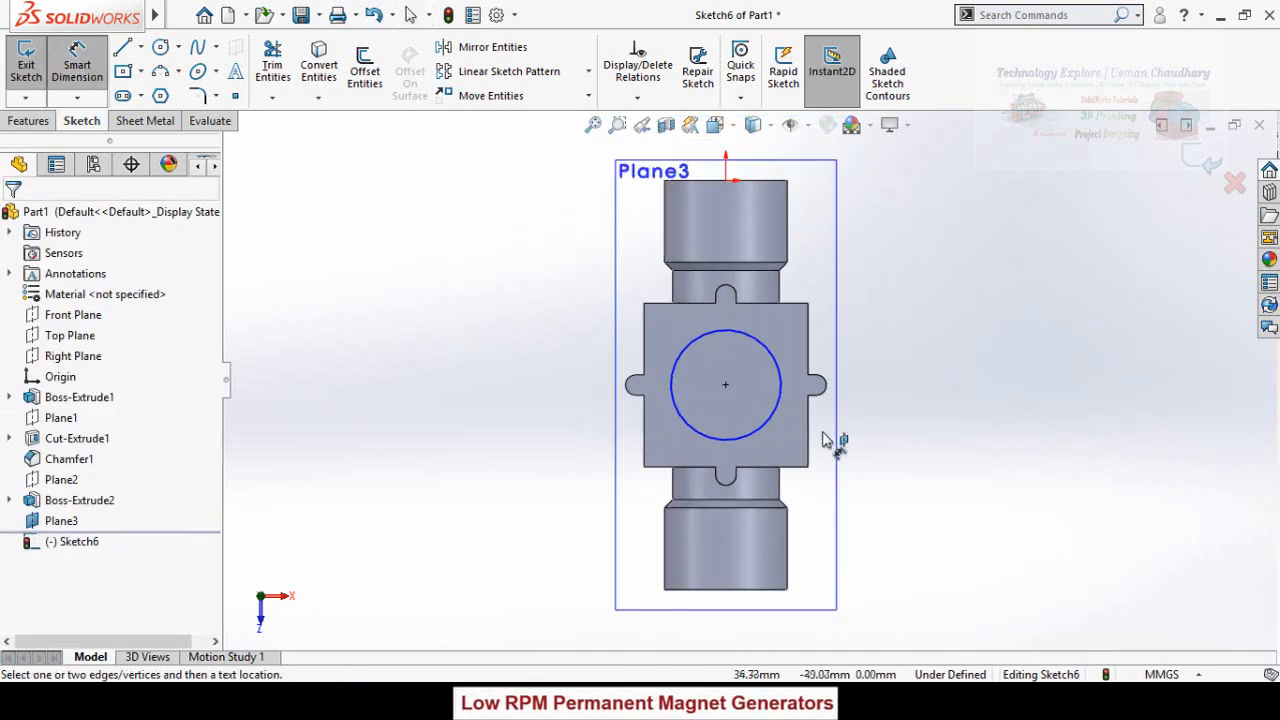
click(767, 425)
click(945, 462)
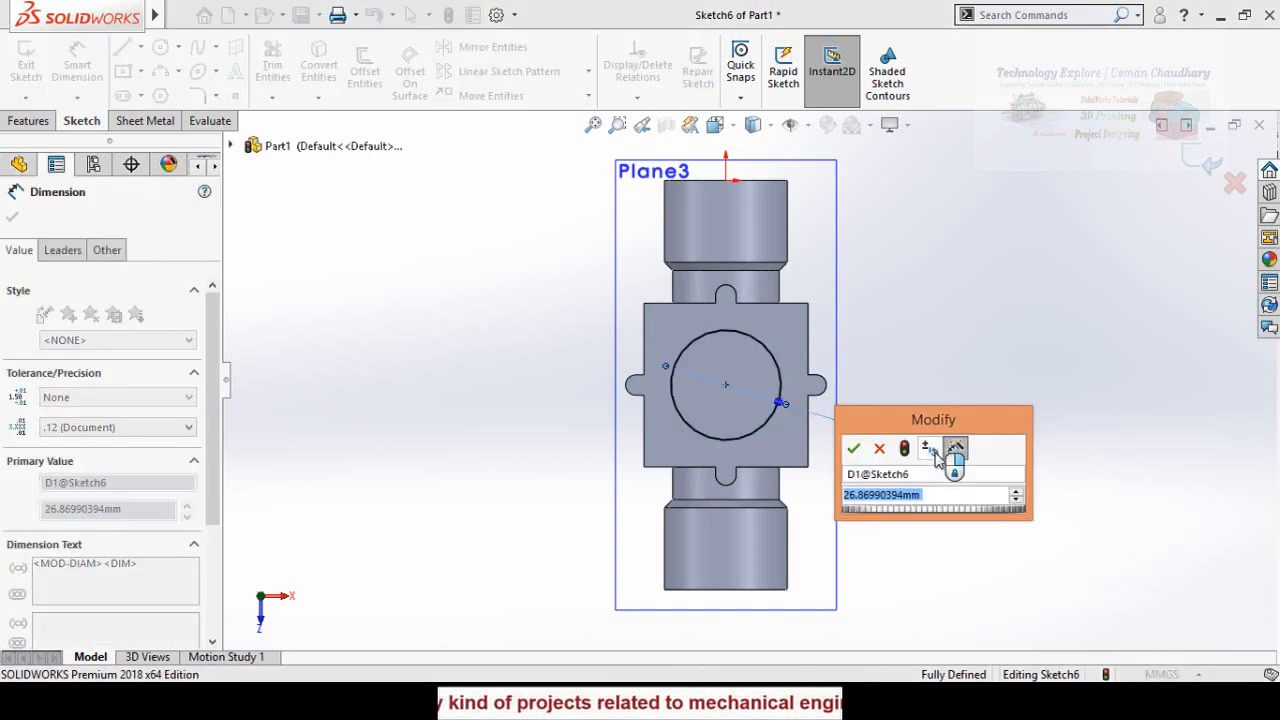
text(26)
key(Return)
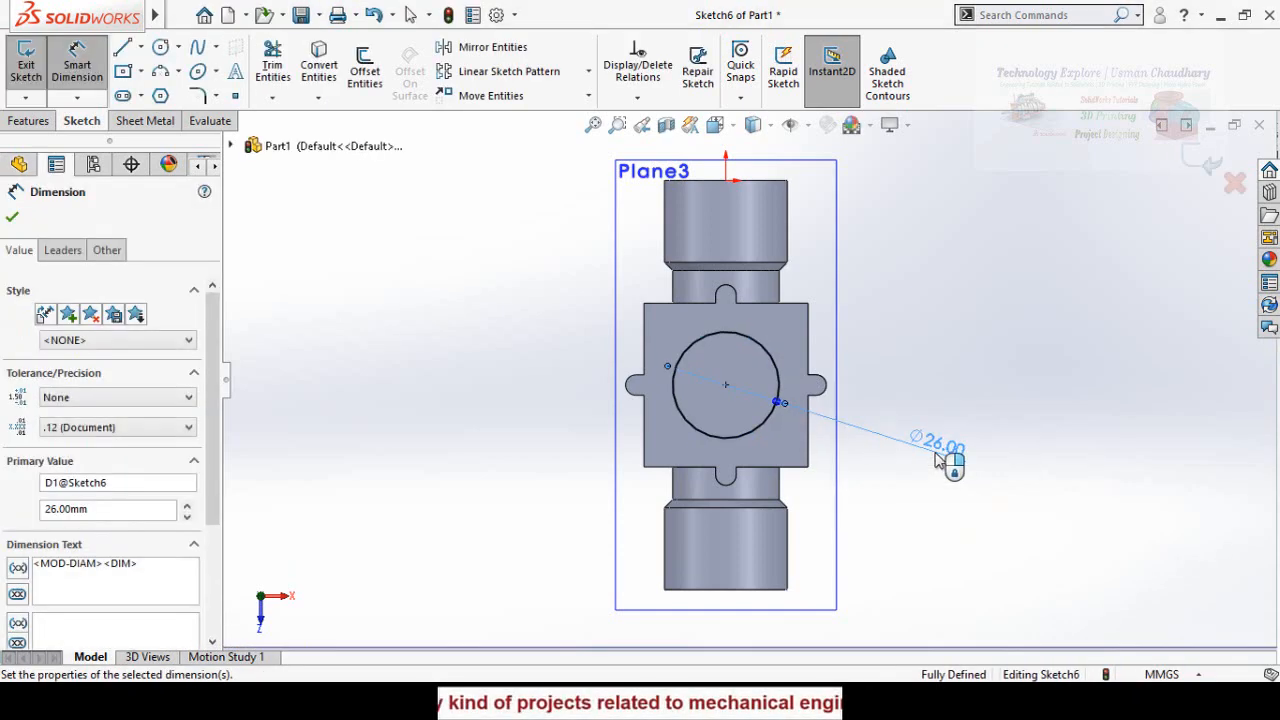
Extrude the 26 mm circle as a boss Up To Surface, ending at the outer face of the pipe's narrower middle section
mouse_move(657, 409)
middle_down()
mouse_move(577, 414)
mouse_move(626, 437)
mouse_move(480, 340)
middle_up()
click(31, 122)
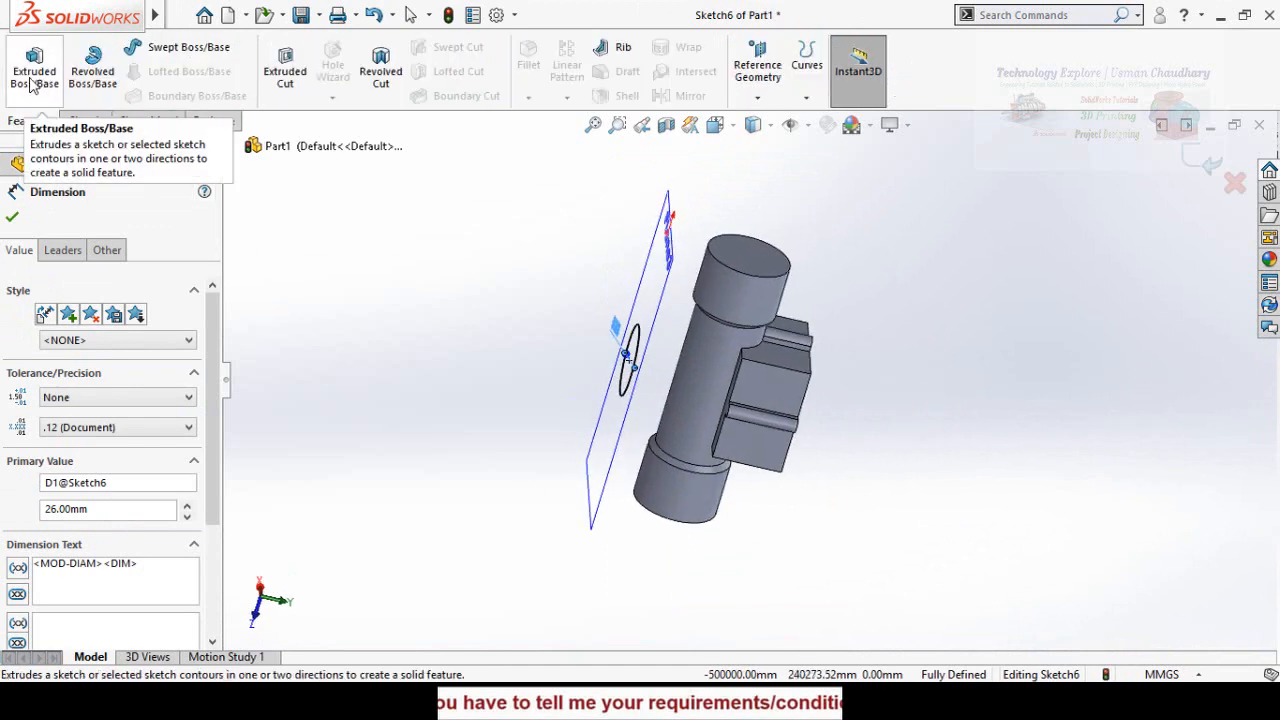
click(33, 78)
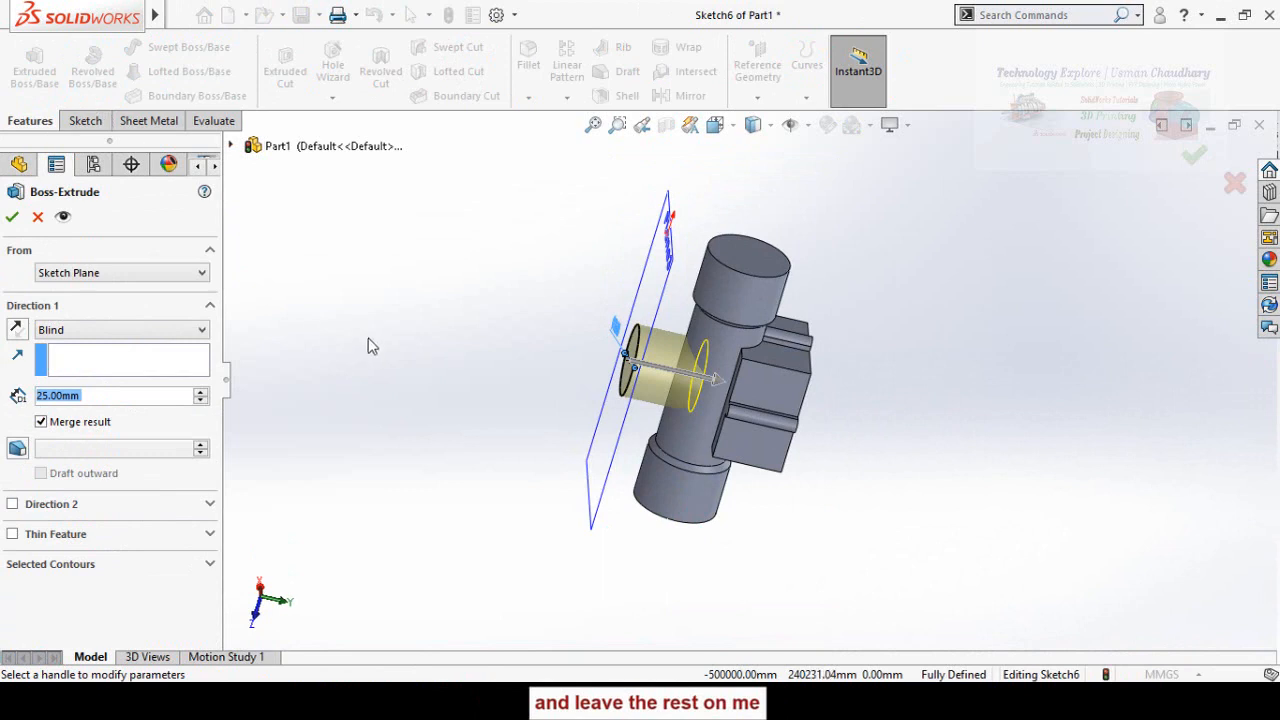
middle_drag(396, 352, 447, 402)
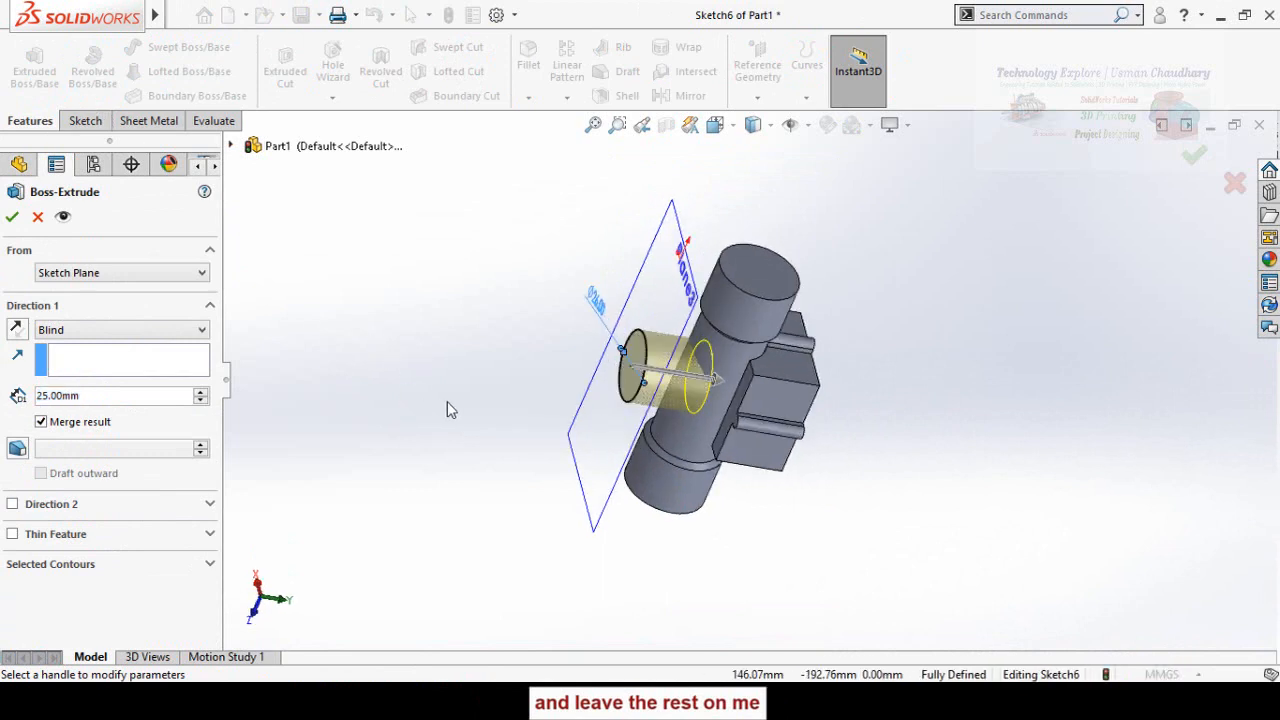
click(728, 357)
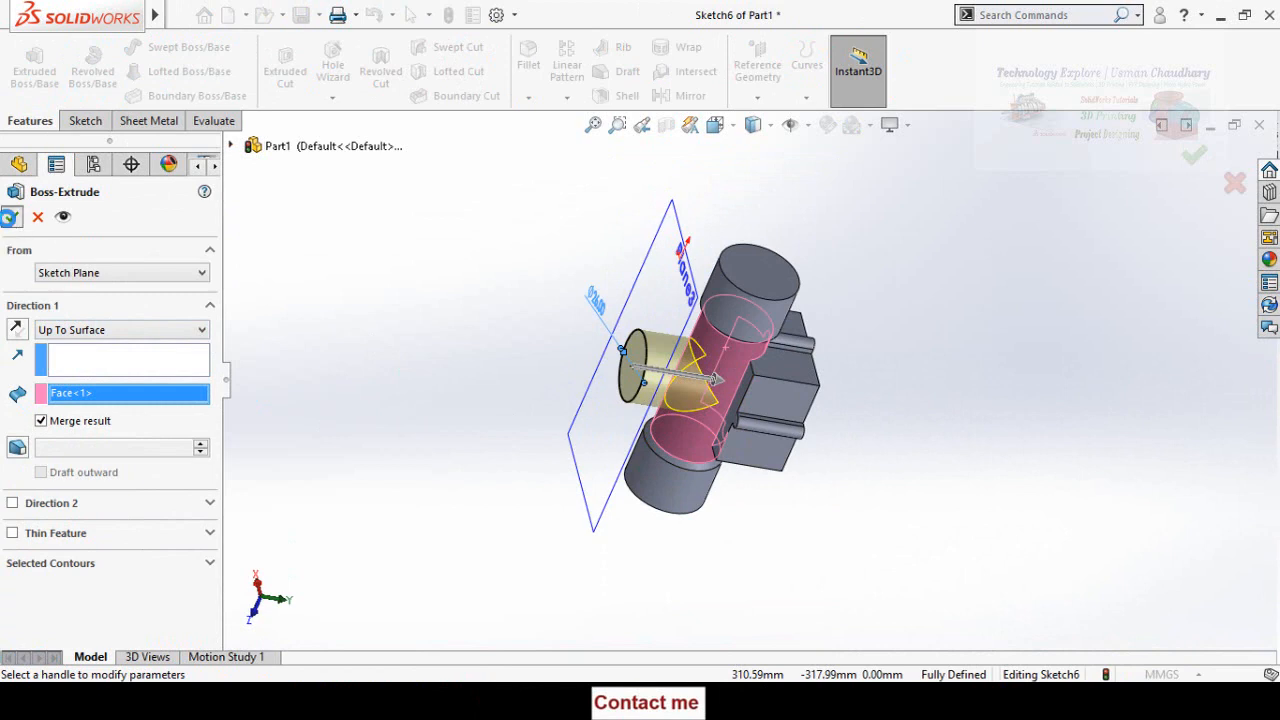
click(10, 217)
middle_drag(476, 461, 476, 381)
Hide Plane3, the offset plane of the round boss, and compare the part with the water flow sensor reference photo
click(645, 451)
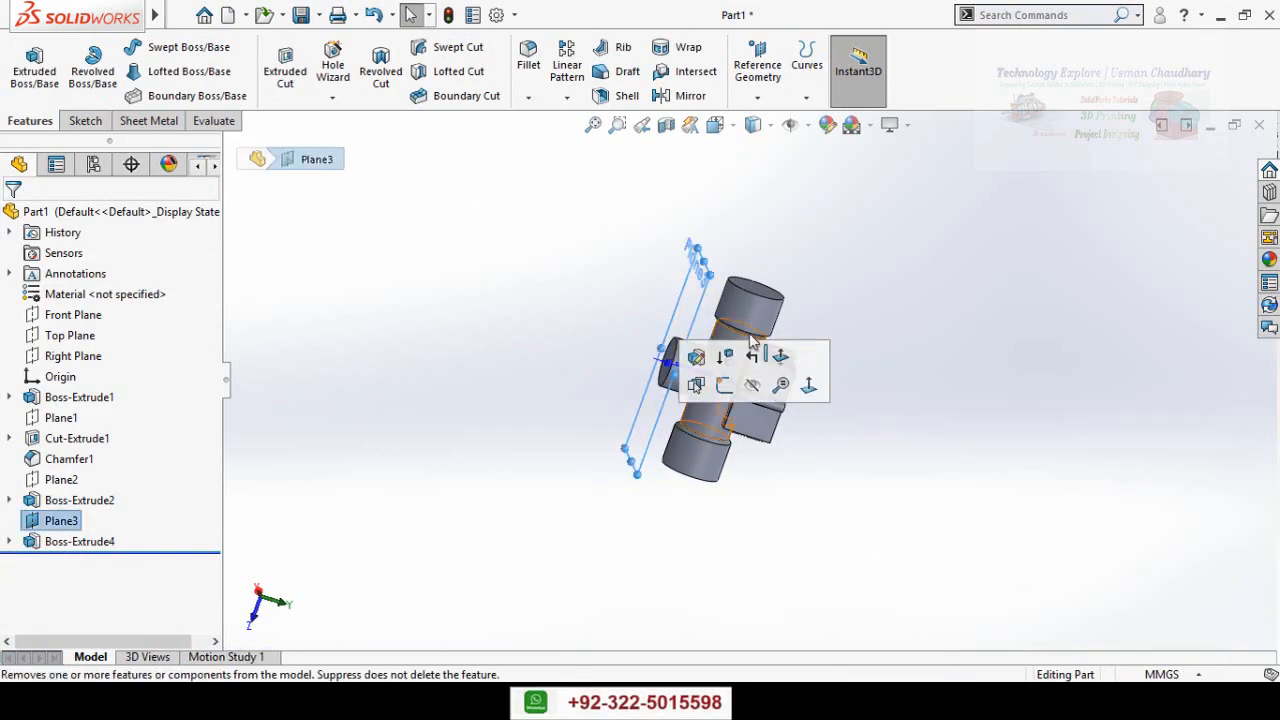
click(752, 384)
middle_drag(482, 425, 690, 443)
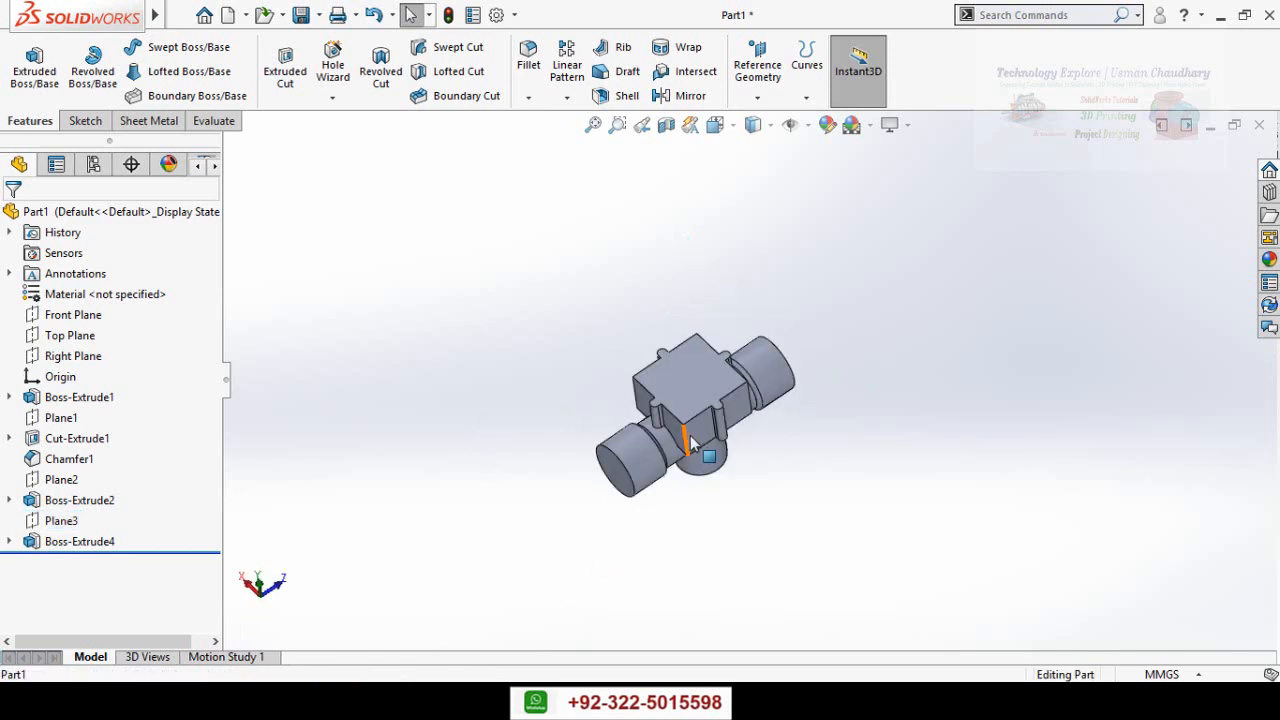
scroll(800, 450, down, 2)
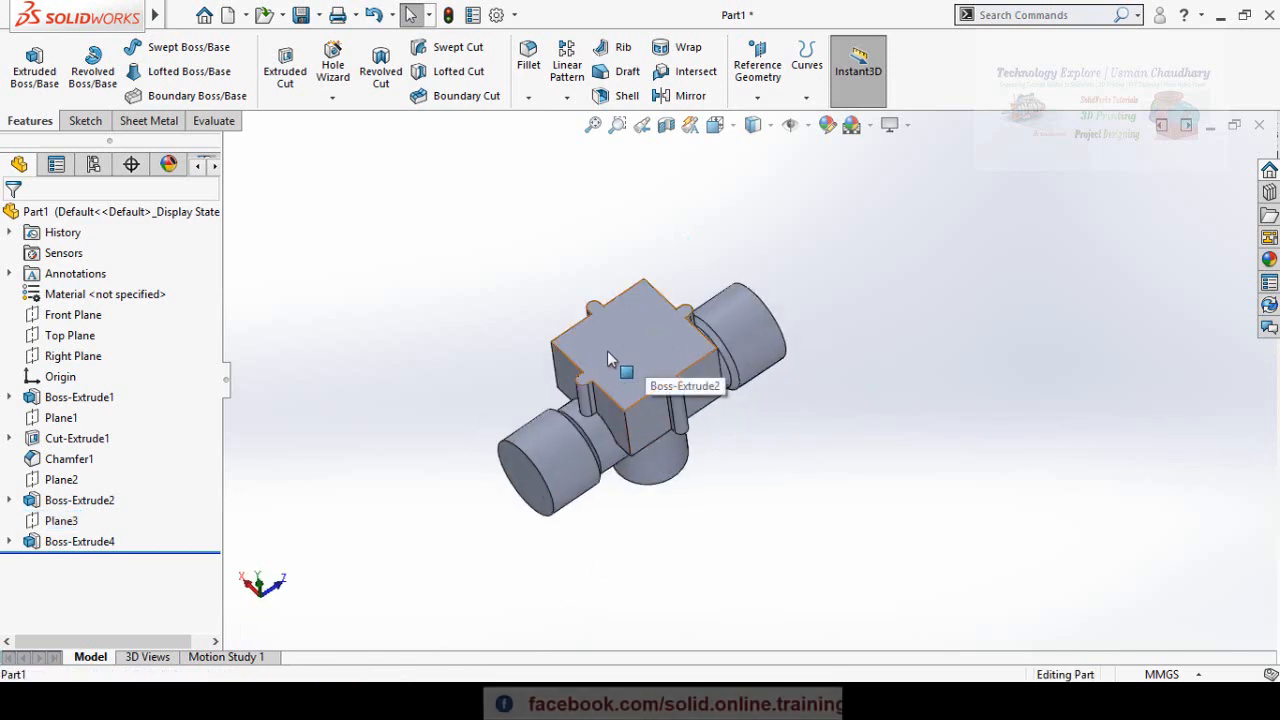
key(alt+Tab)
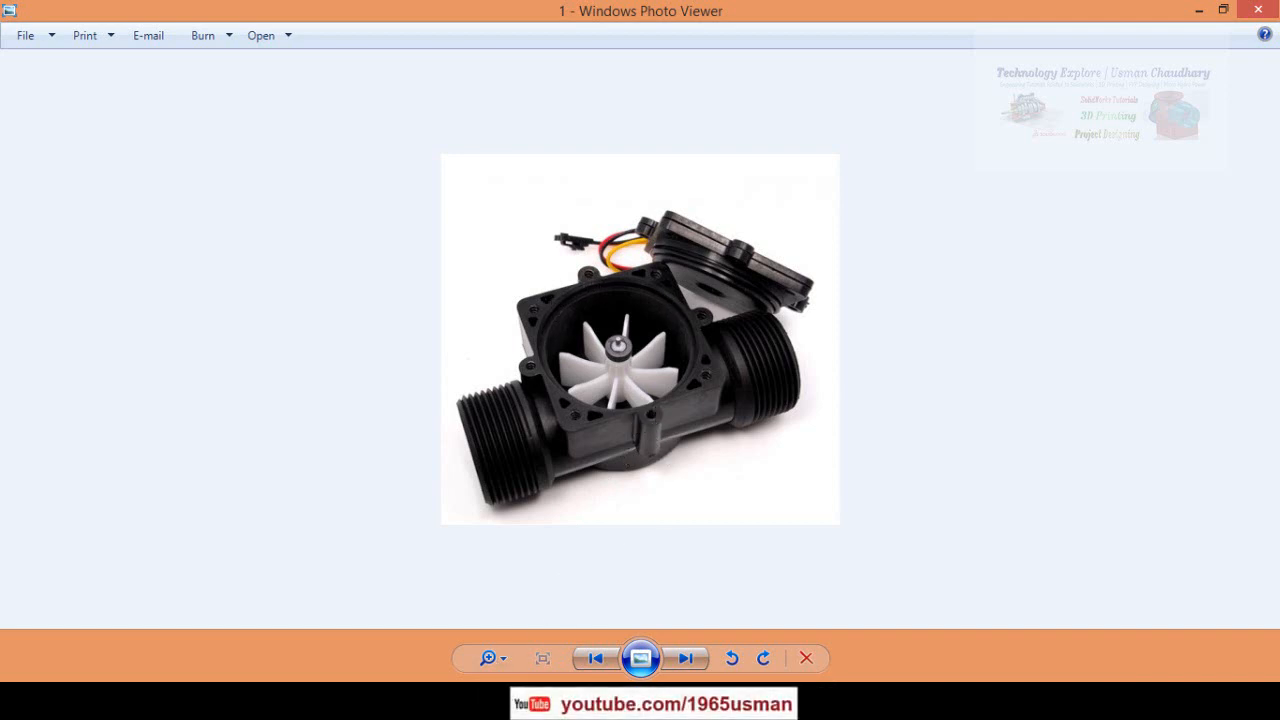
key(alt+Tab)
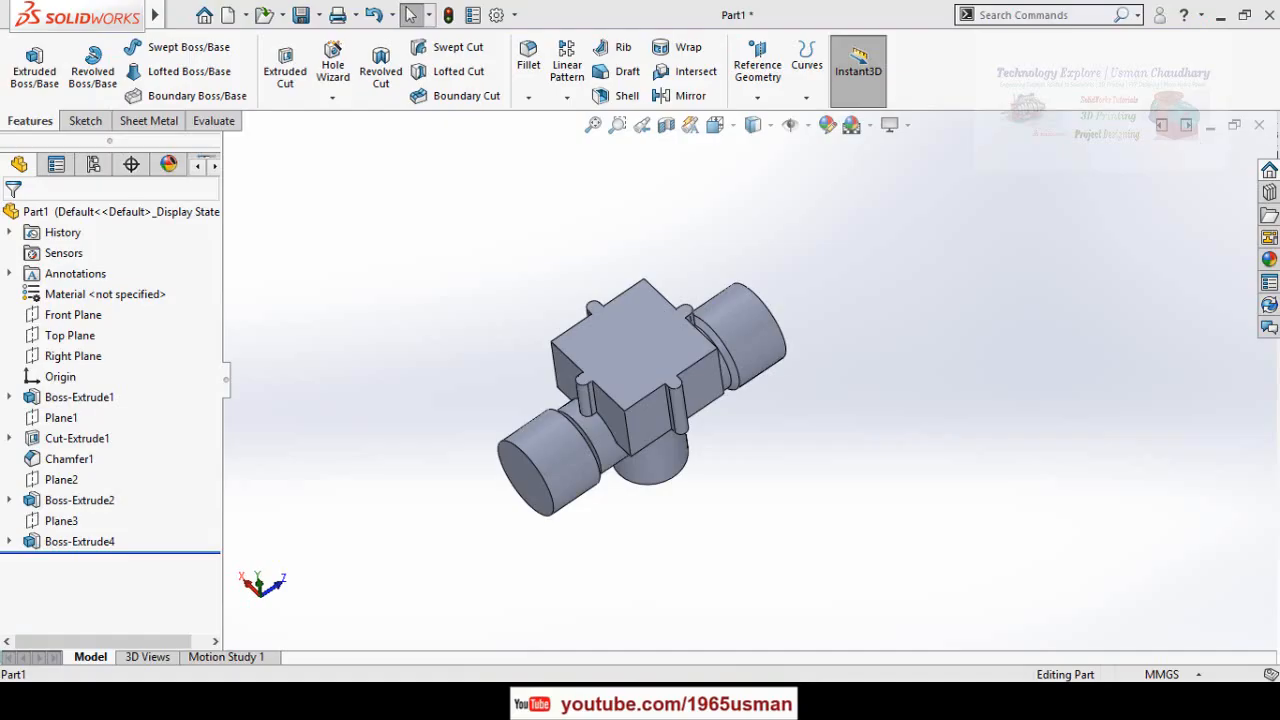
Start a sketch on the housing's flat top face and draw a circle centered on the rounded end of the lug nearest the origin
click(624, 345)
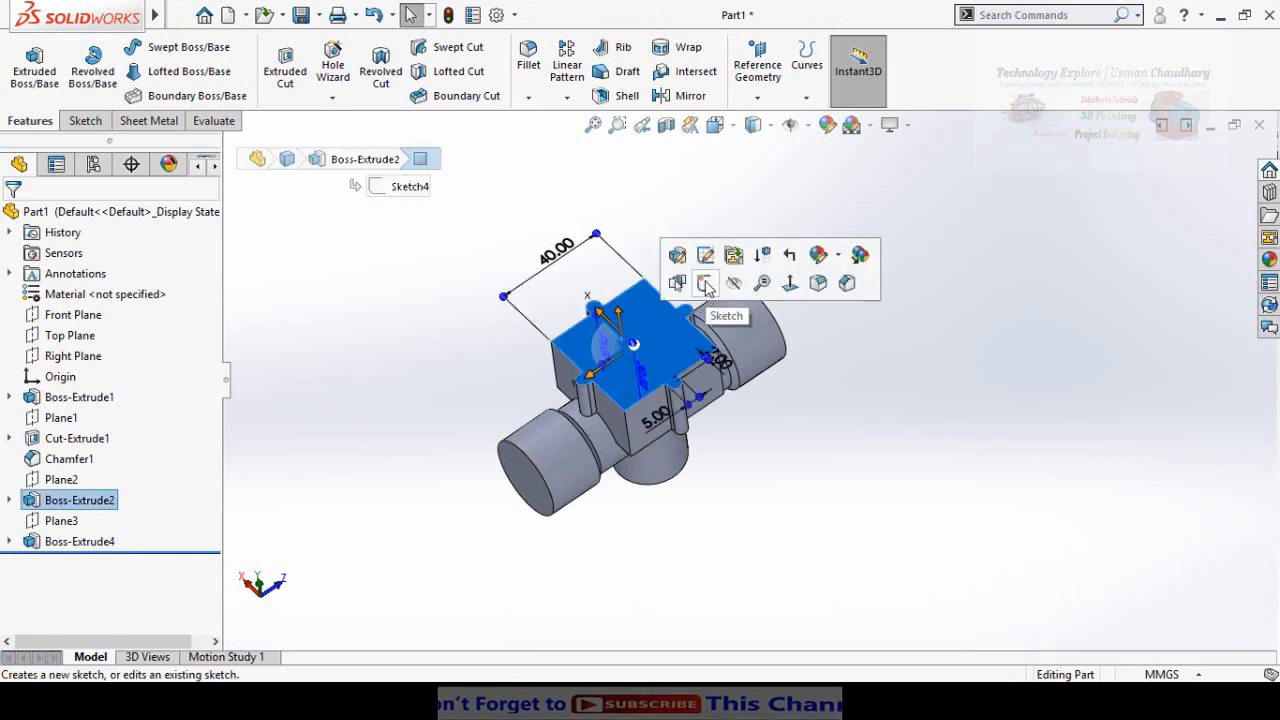
click(706, 285)
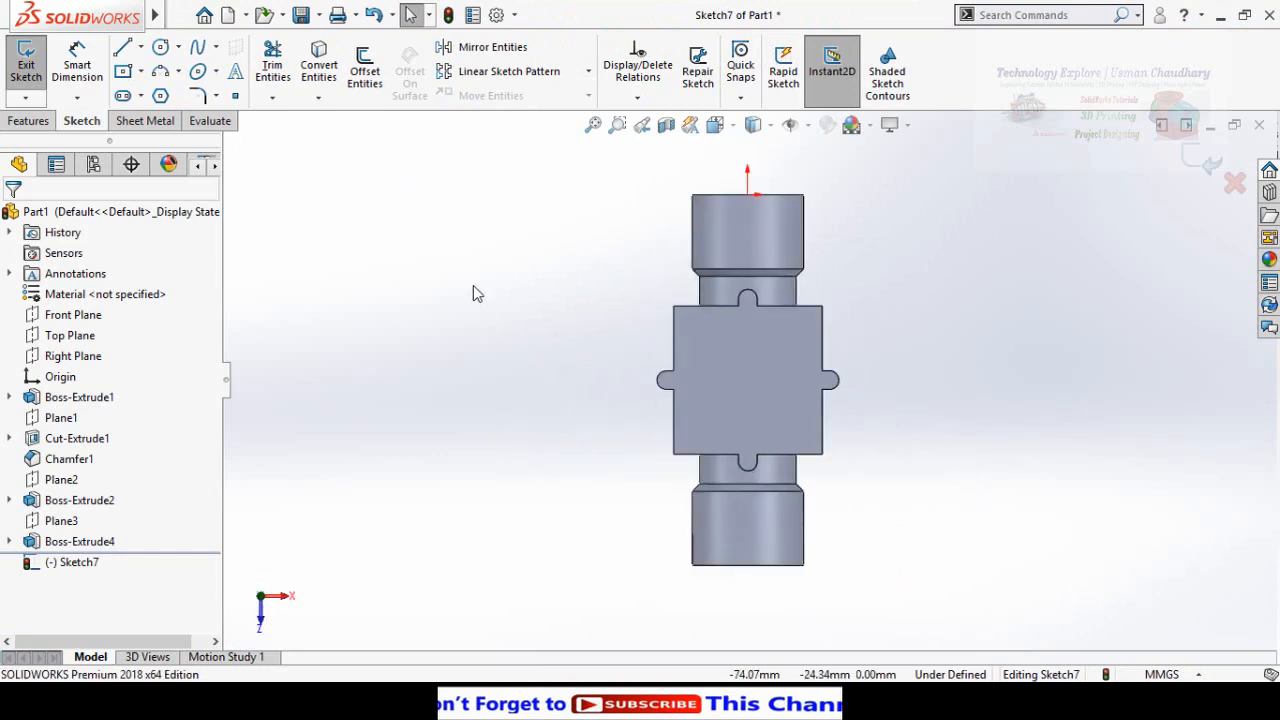
click(160, 50)
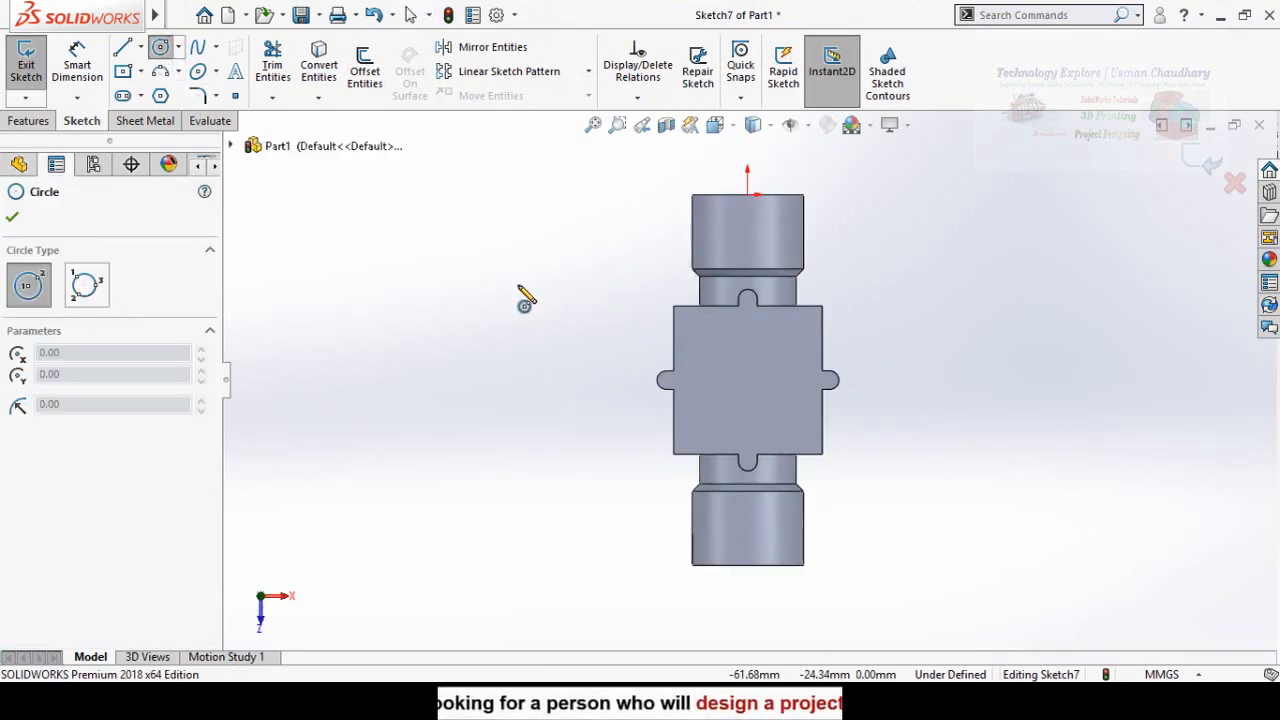
scroll(740, 345, down, 4)
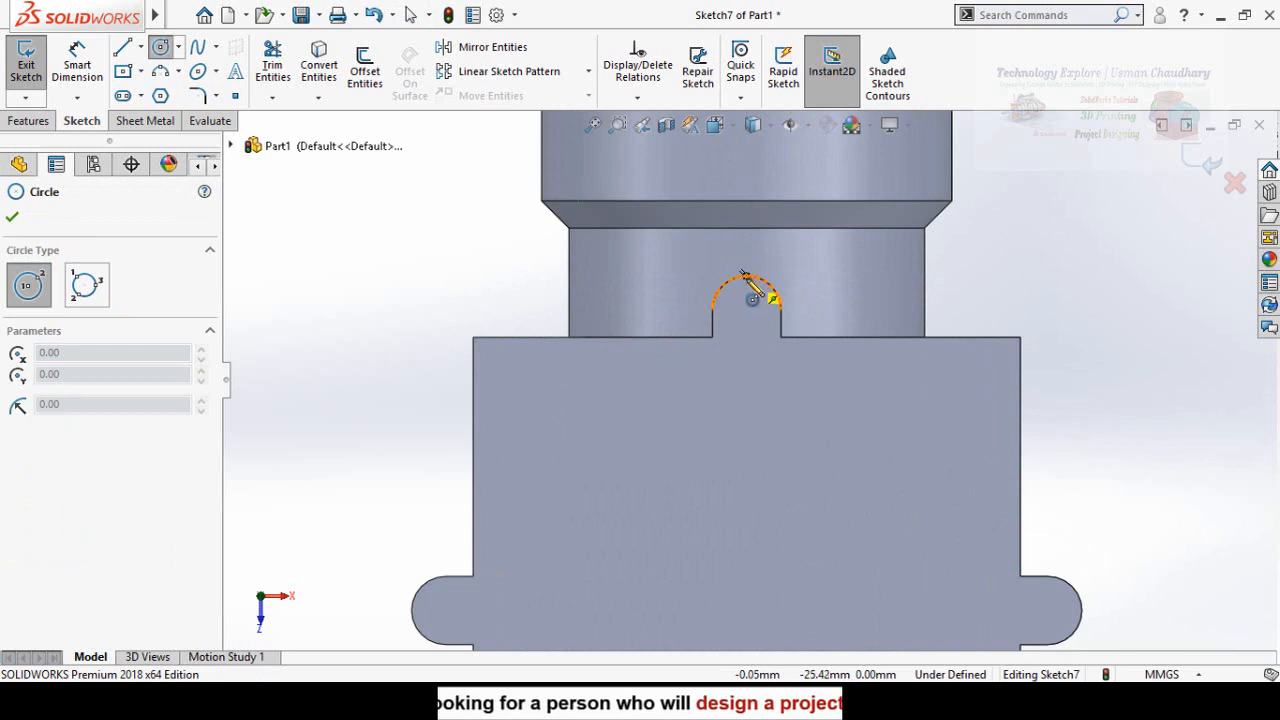
click(746, 312)
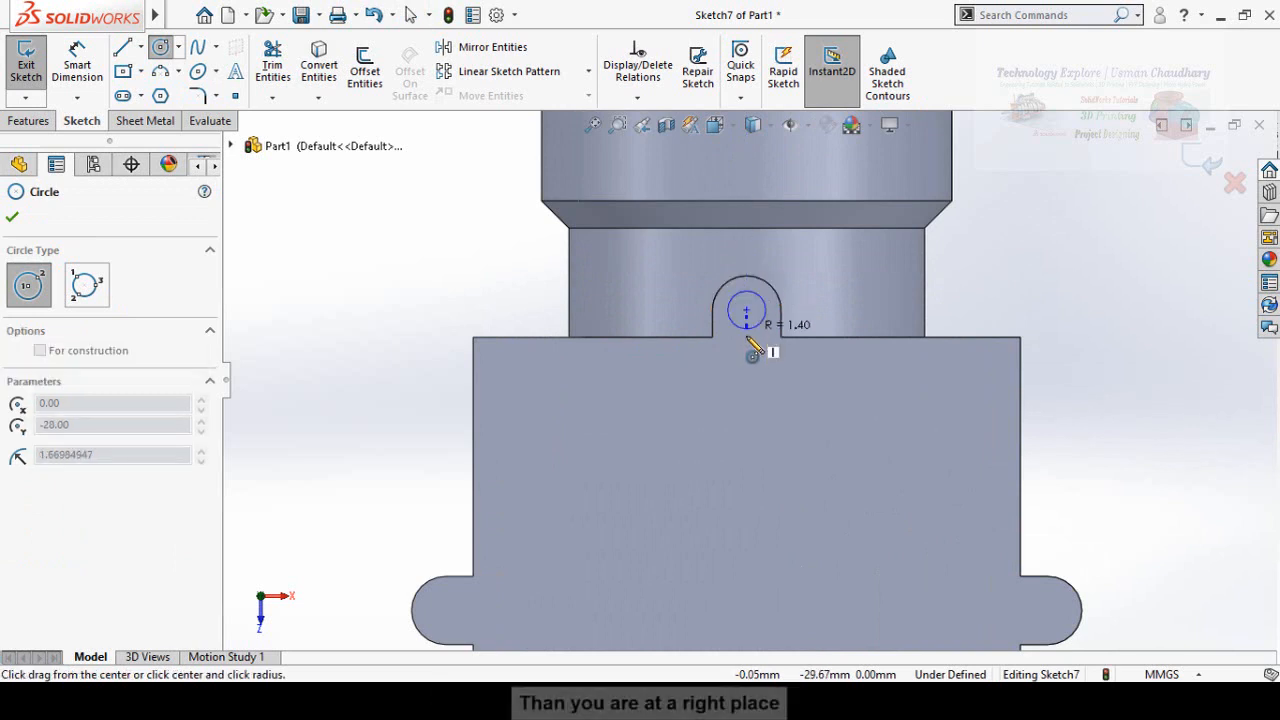
click(753, 340)
scroll(752, 372, up, 3)
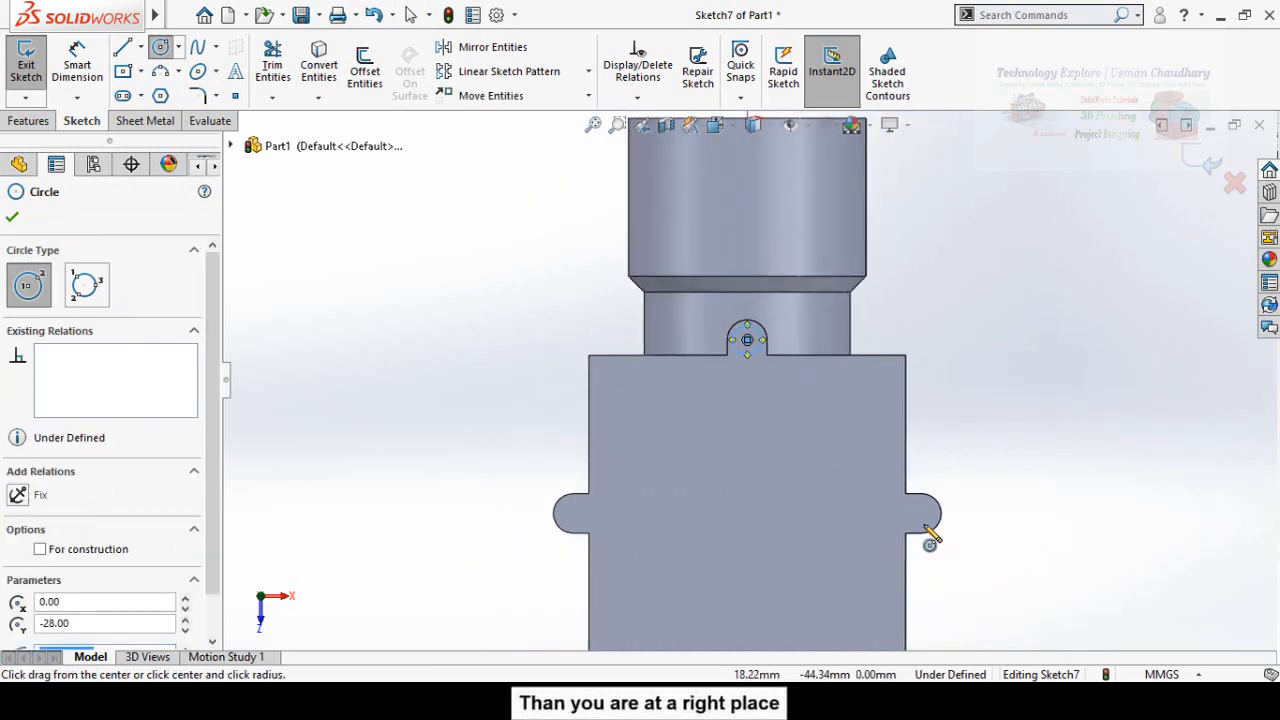
Draw one circle on each of the other three housing lugs, centered on their rounded ends
click(921, 513)
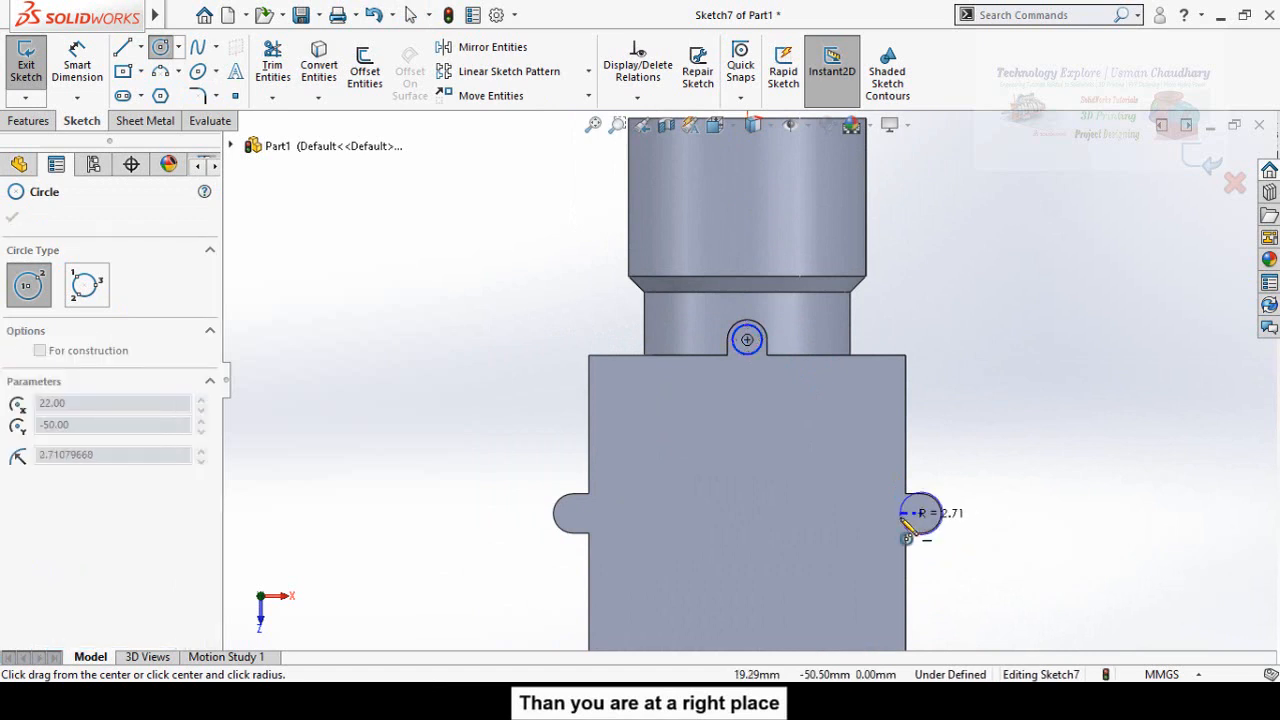
click(938, 518)
scroll(765, 630, down, 3)
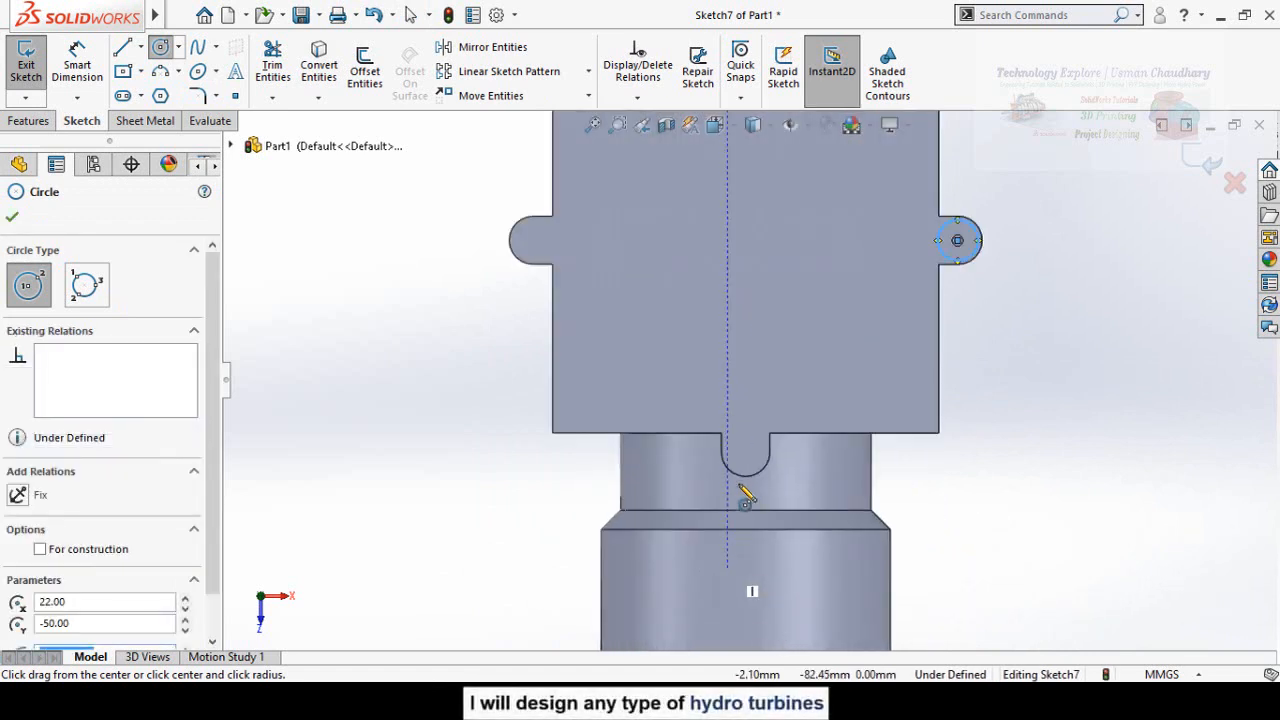
click(745, 452)
click(762, 448)
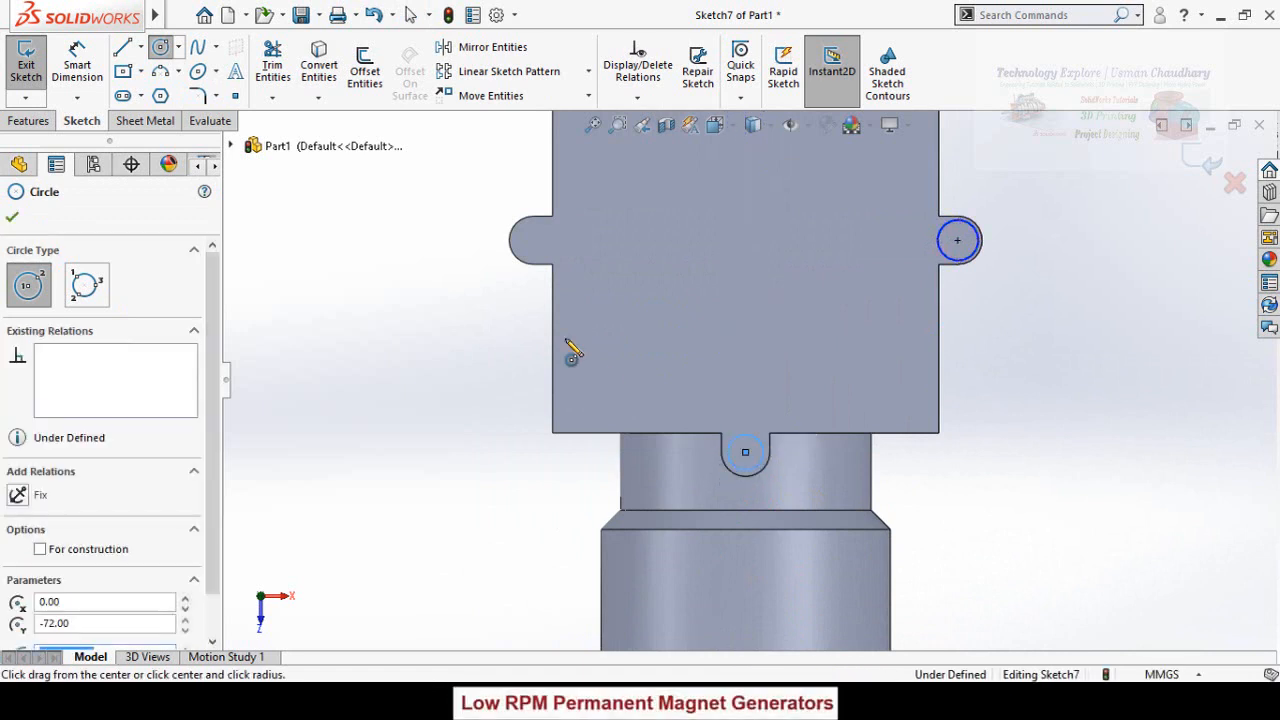
click(533, 240)
click(567, 254)
scroll(580, 275, up, 5)
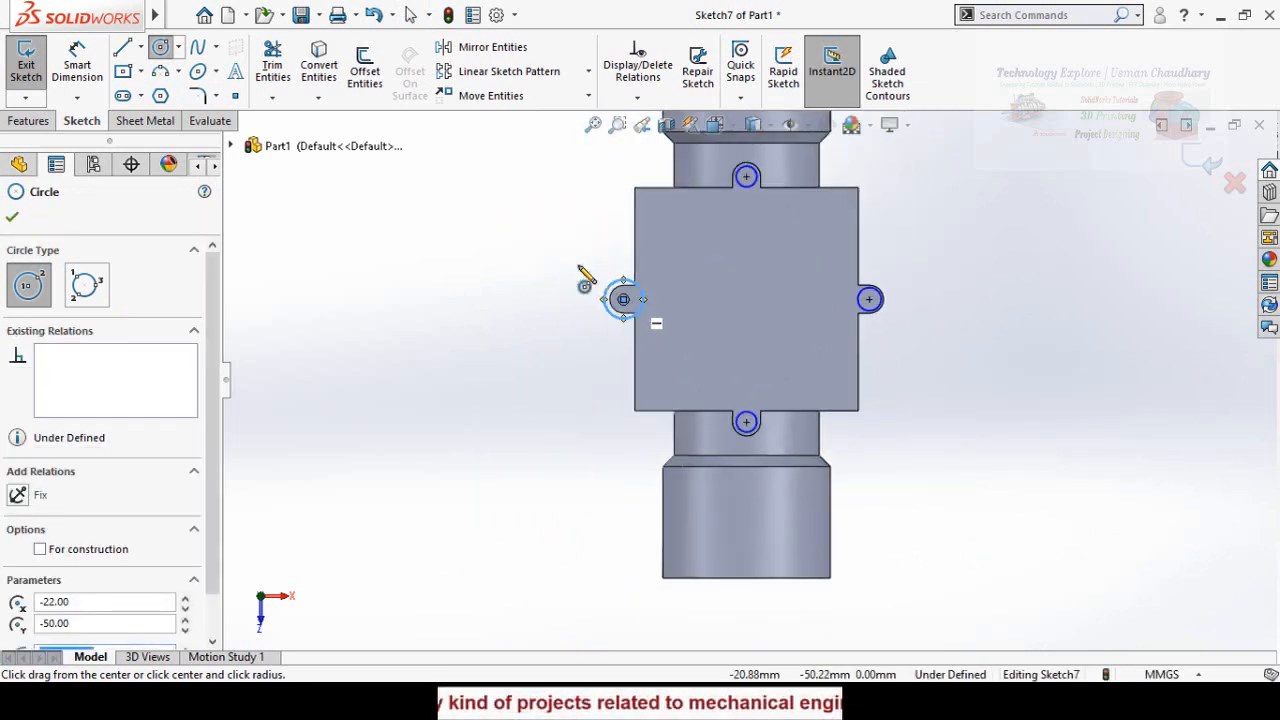
key(Escape)
Make the four lug circles equal and set their diameter to 3 mm
drag(909, 230, 567, 451)
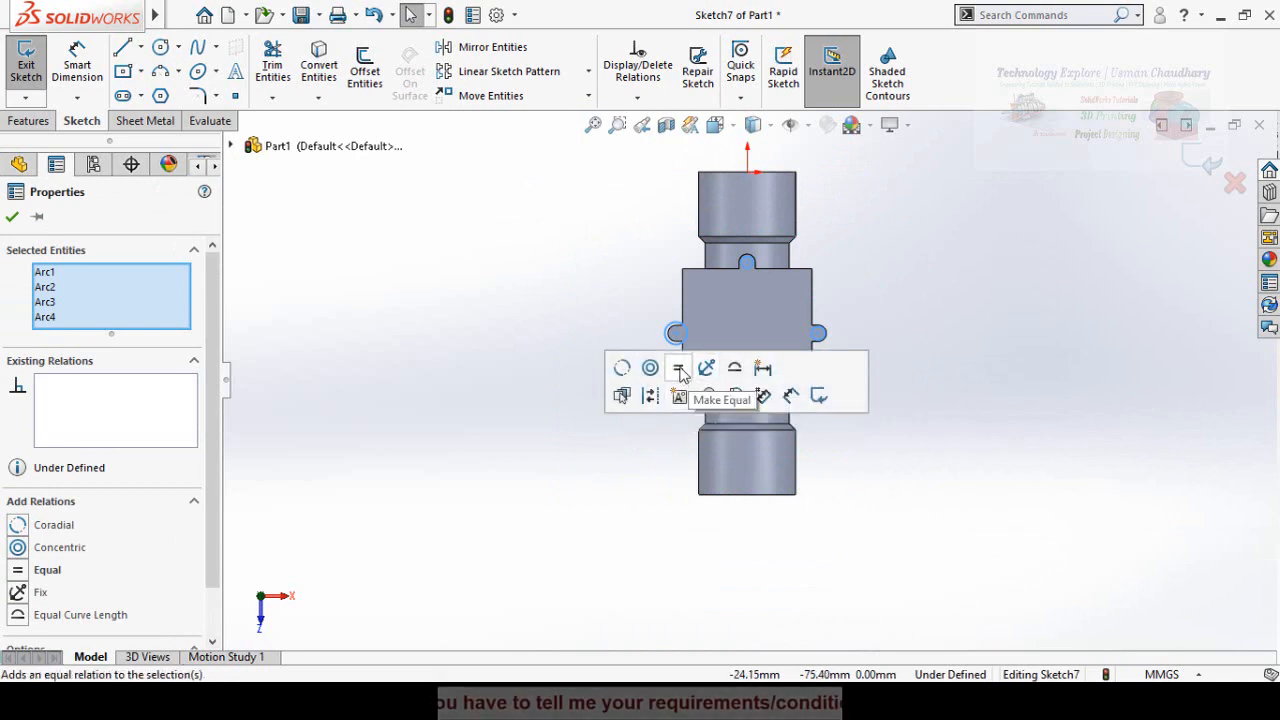
click(585, 474)
right_drag(583, 467, 598, 392)
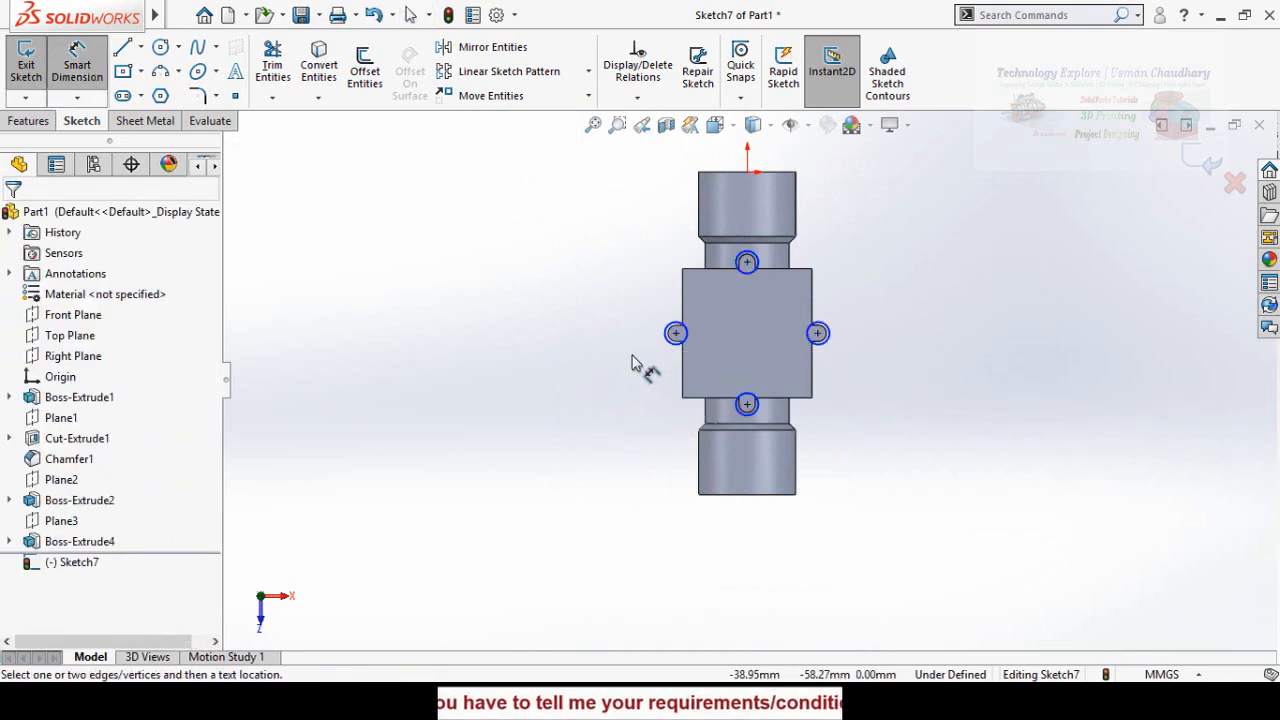
scroll(632, 354, down, 3)
click(724, 342)
click(600, 405)
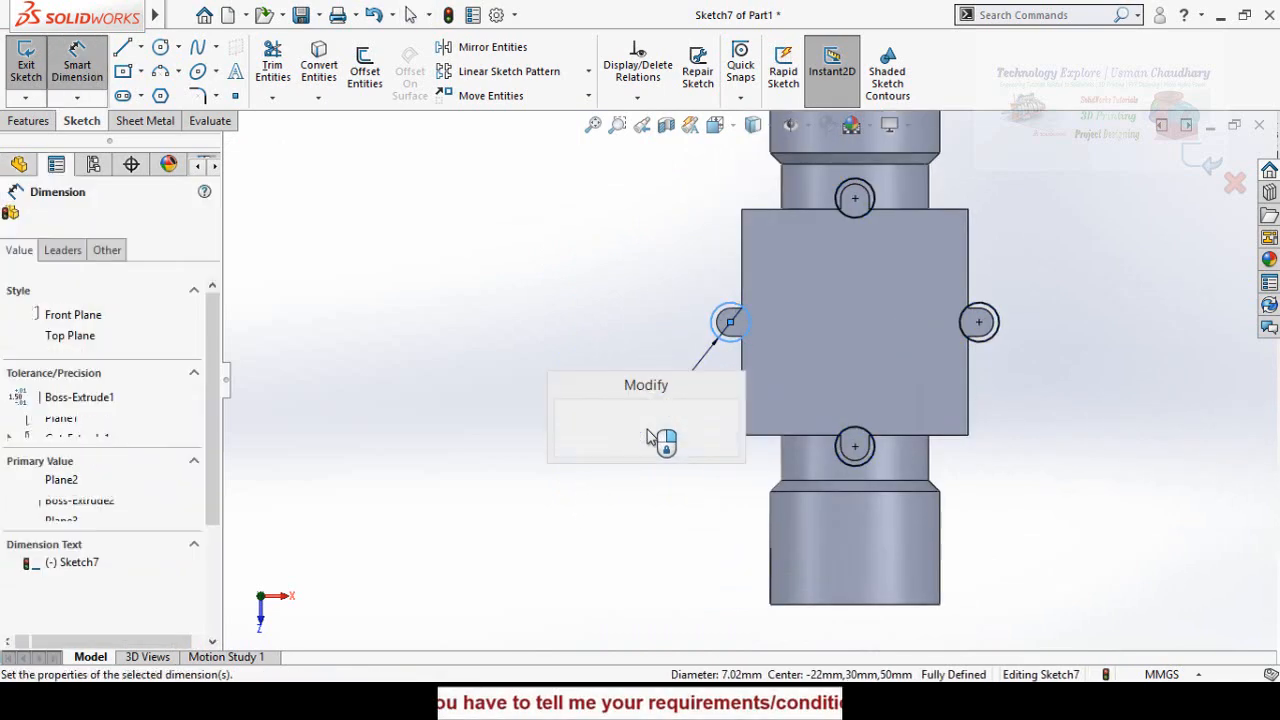
text(3)
key(Return)
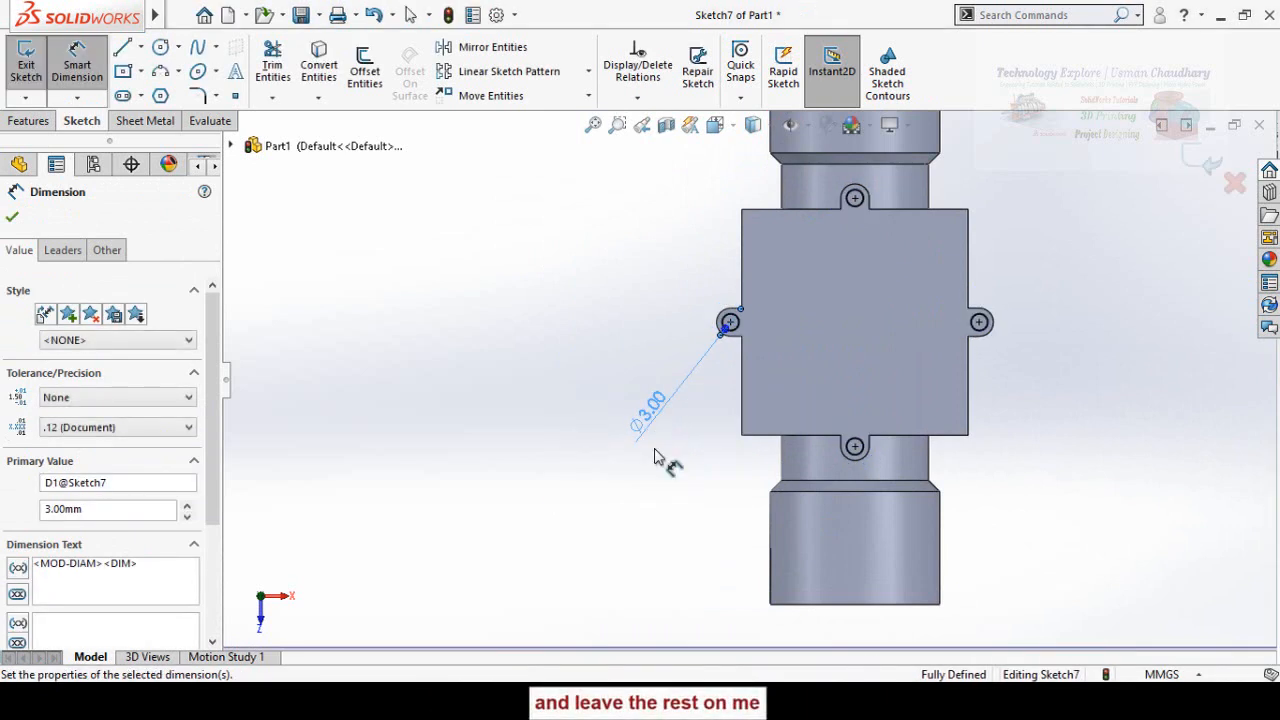
click(677, 503)
scroll(692, 476, up, 1)
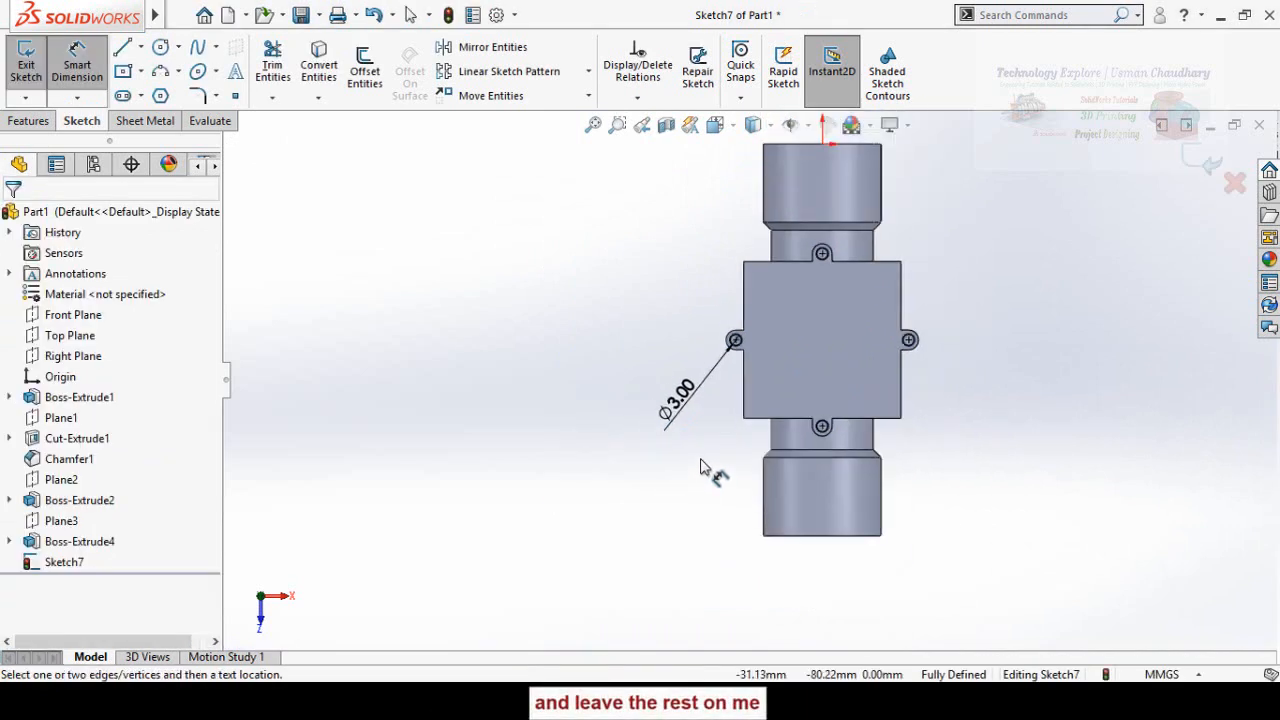
mouse_move(700, 467)
middle_down()
mouse_move(680, 466)
mouse_move(687, 475)
middle_up()
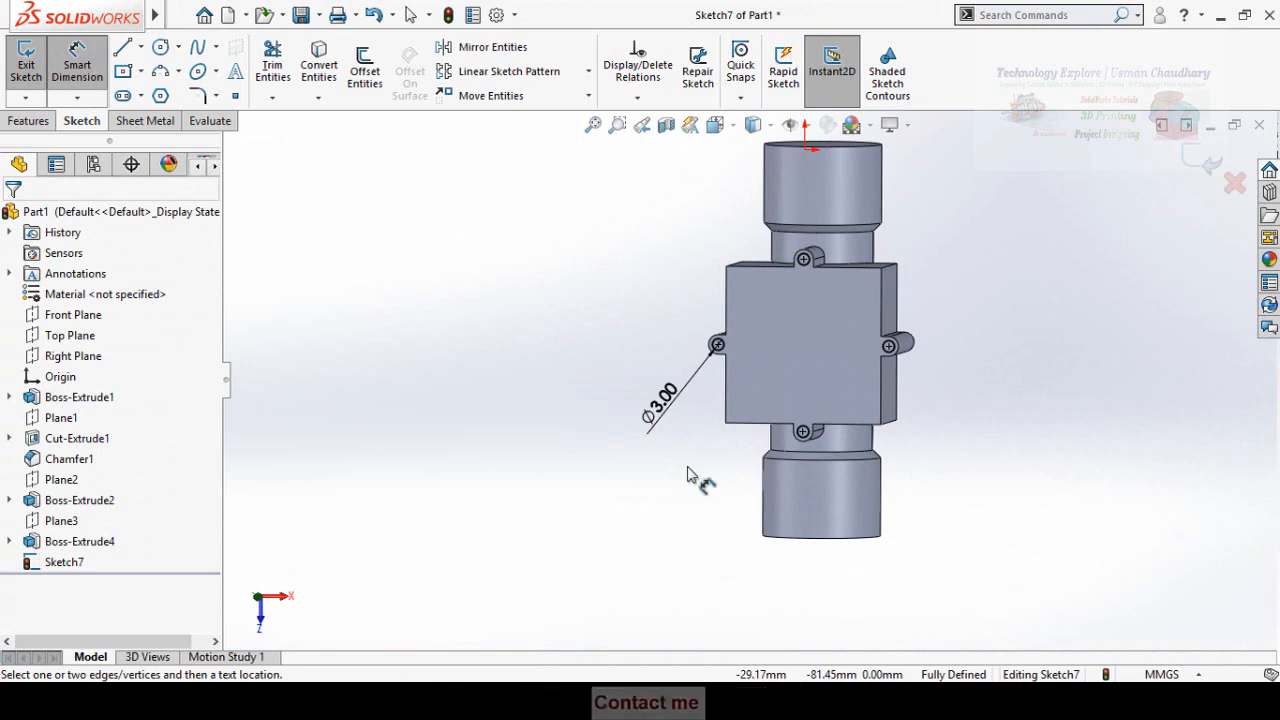
scroll(203, 78, up, 1)
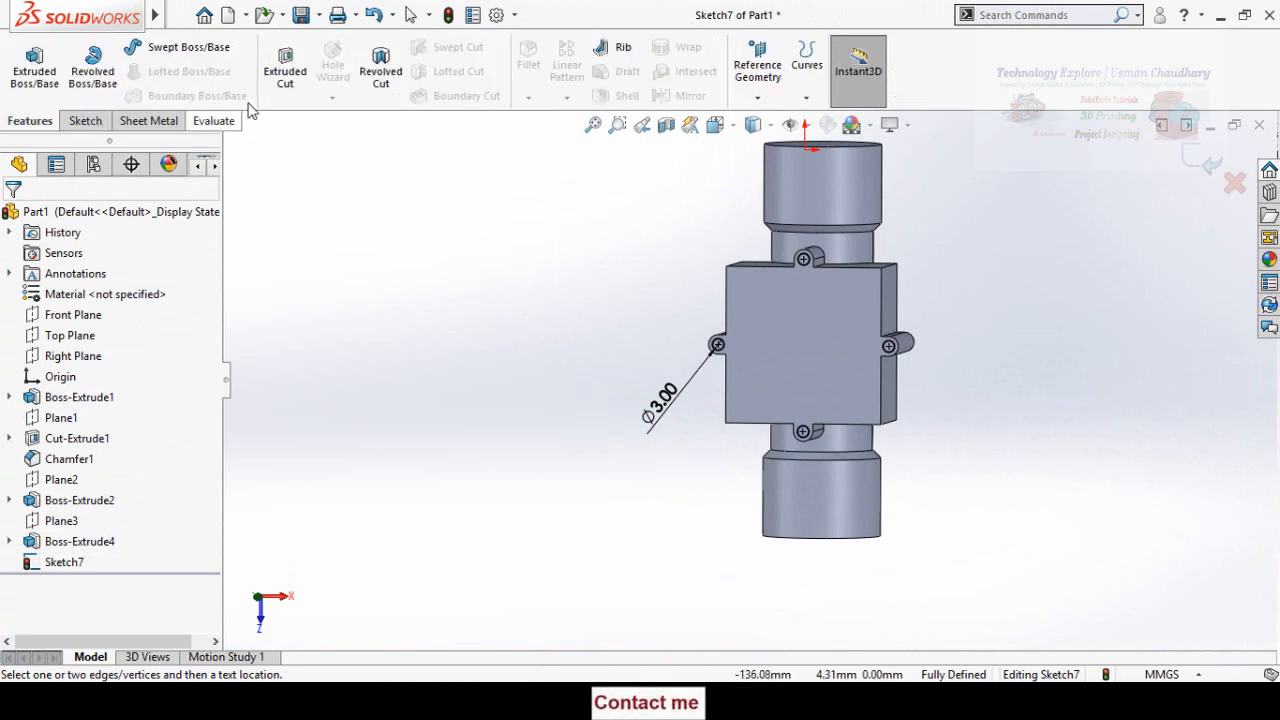
Cut the four lug circles up to the housing's bottom face with Extruded Cut, and compare the part with the reference photo
click(284, 76)
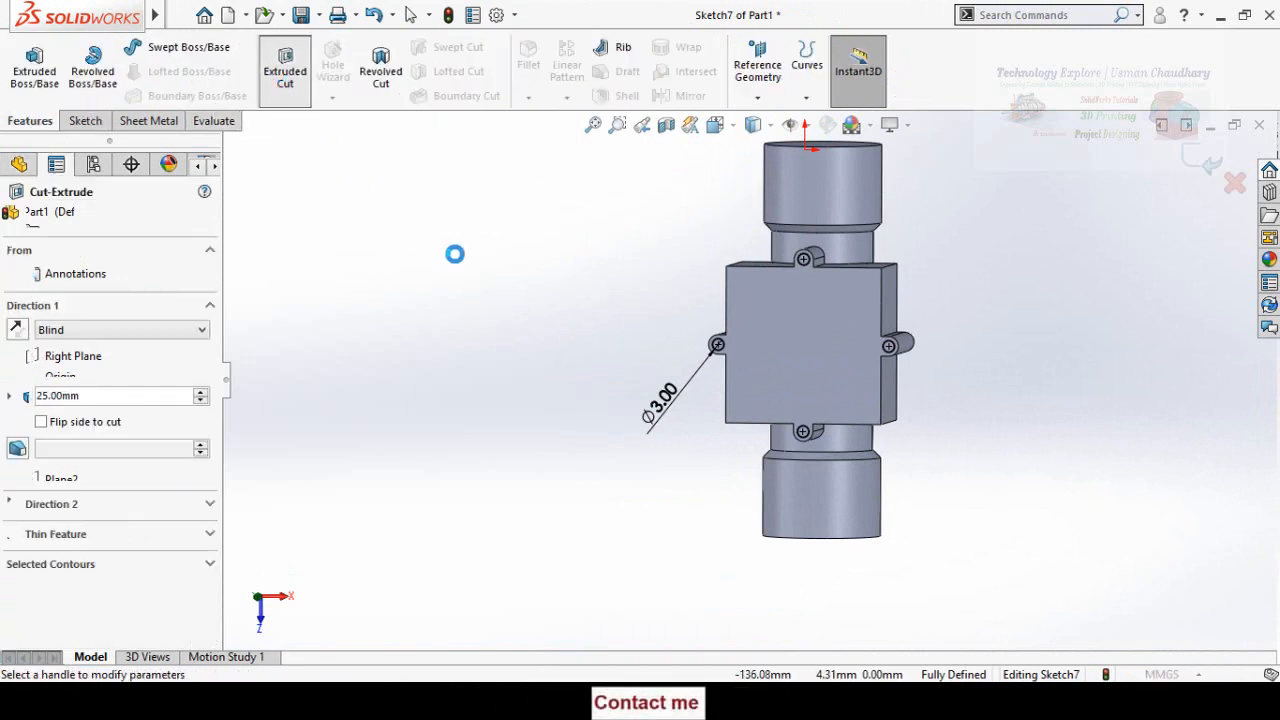
scroll(843, 428, down, 6)
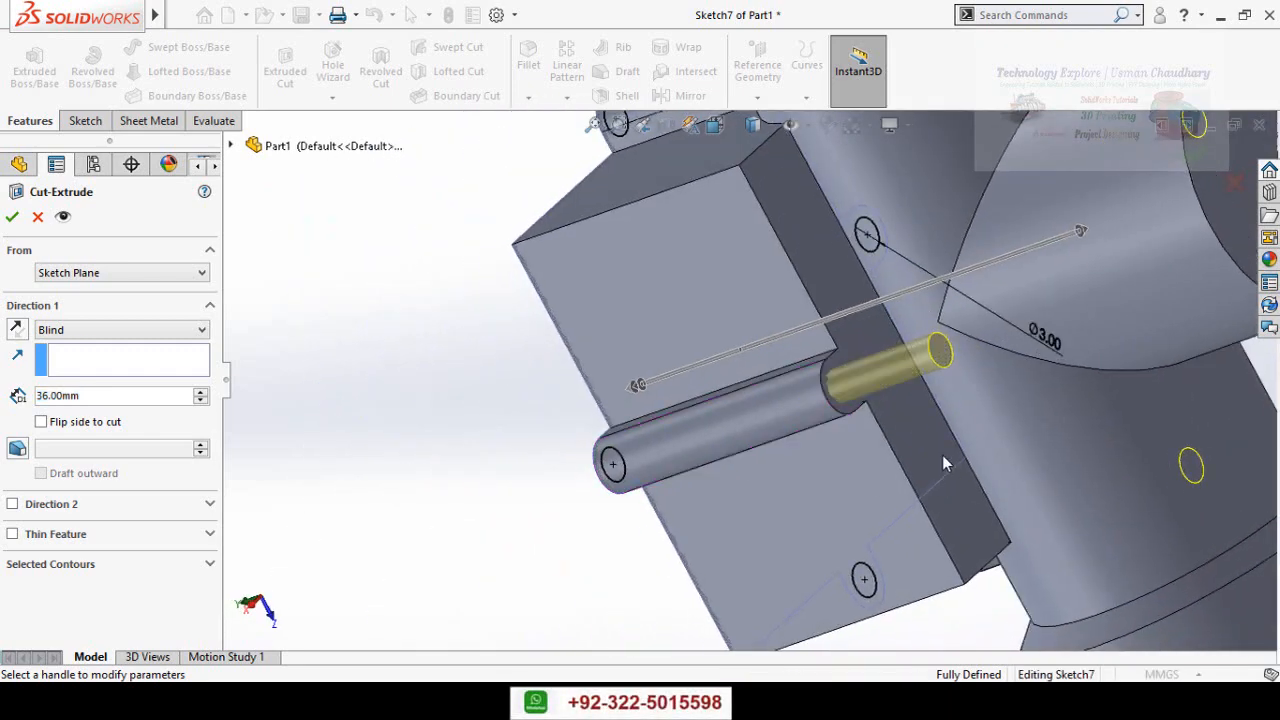
click(942, 455)
middle_drag(357, 449, 531, 371)
scroll(415, 432, up, 3)
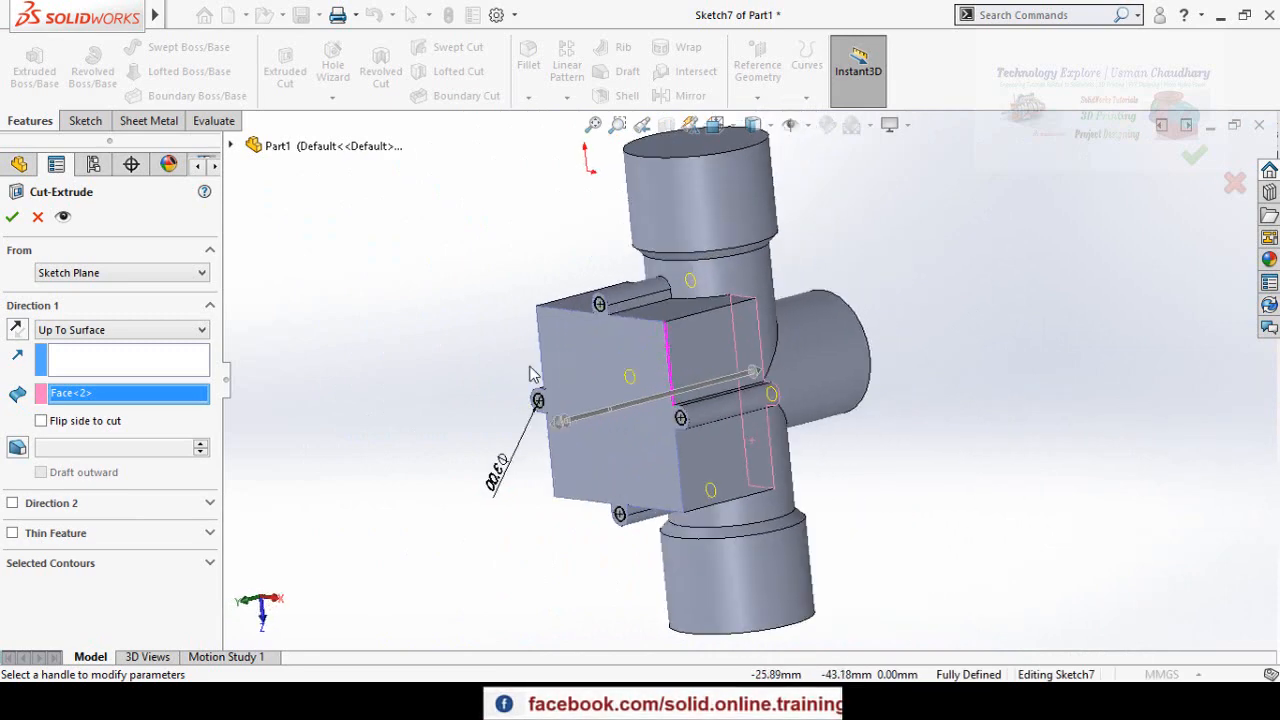
click(12, 219)
middle_drag(444, 419, 507, 264)
middle_drag(508, 420, 510, 568)
middle_drag(521, 457, 480, 594)
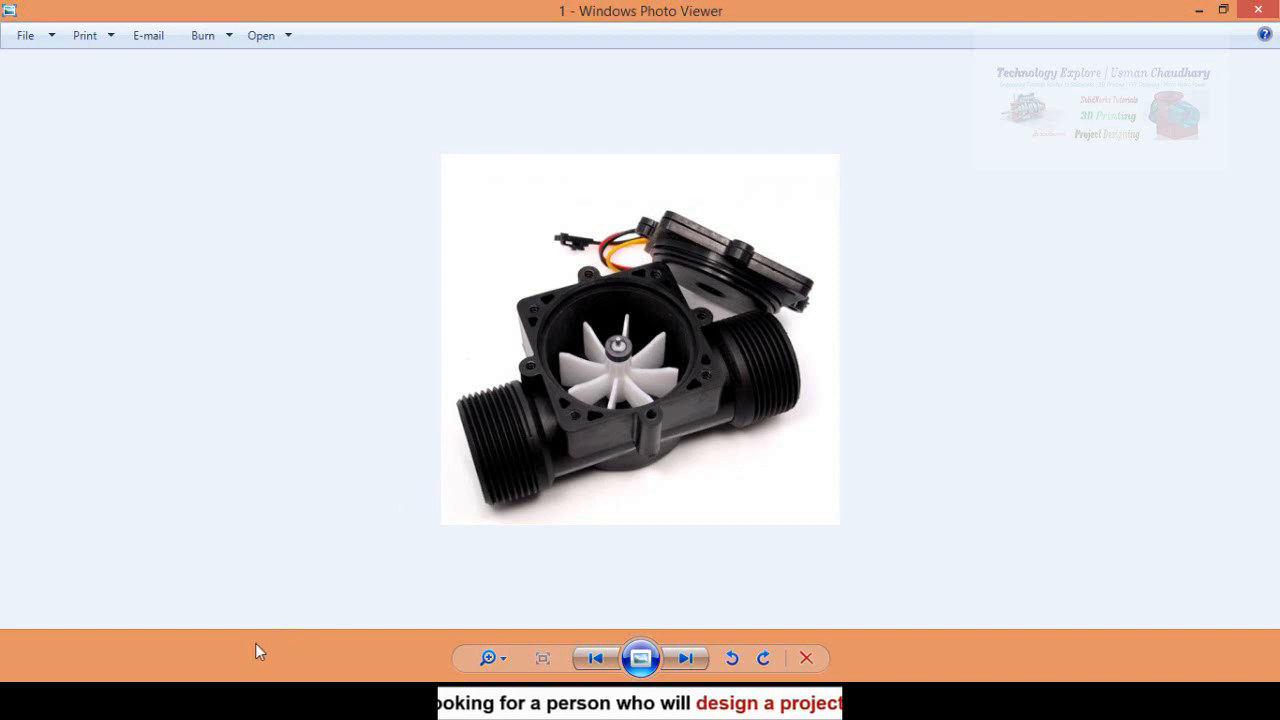
click(189, 603)
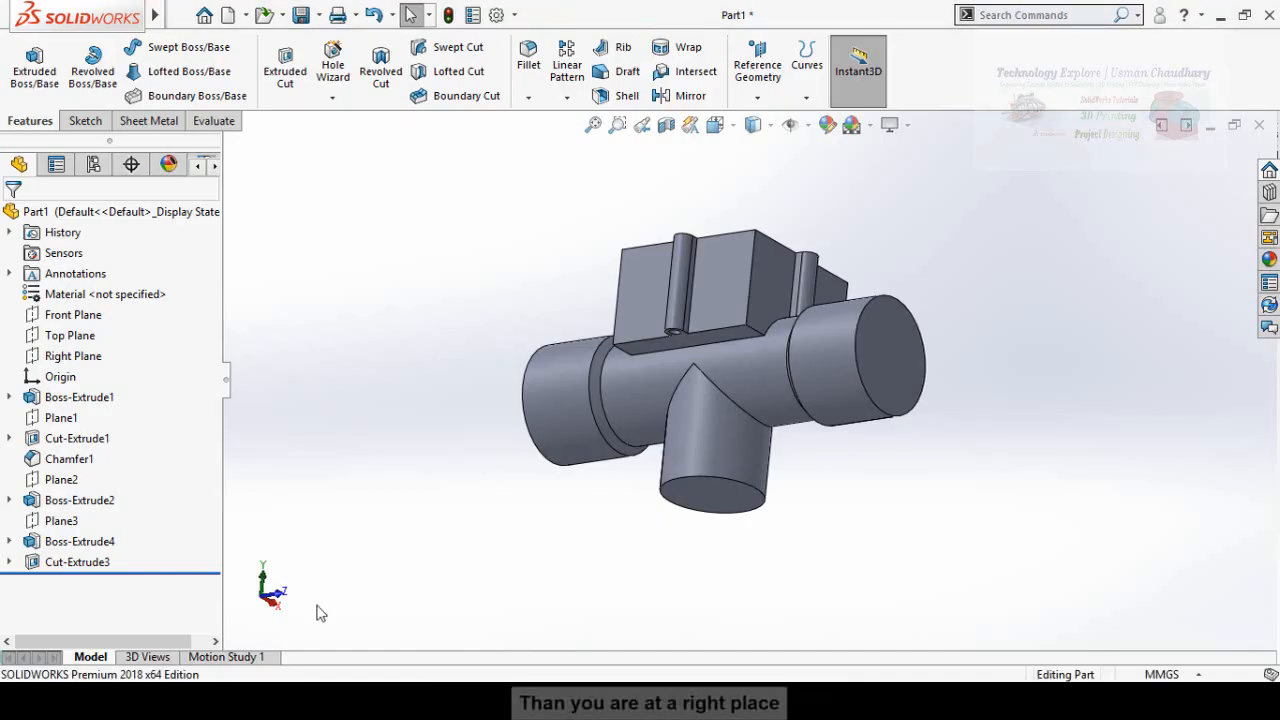
Start a Shell and choose both pipe end faces, the housing's top face and the round boss's end face for removal
middle_drag(476, 419, 490, 314)
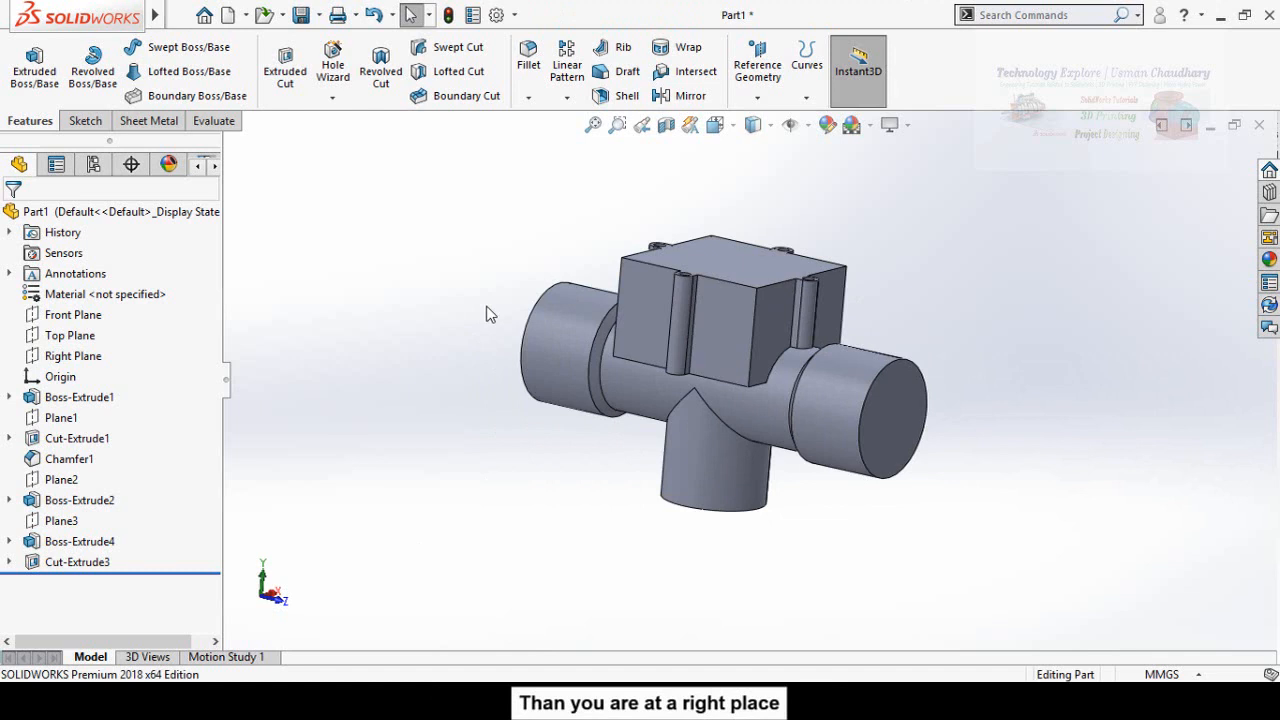
click(612, 100)
middle_drag(563, 229, 517, 206)
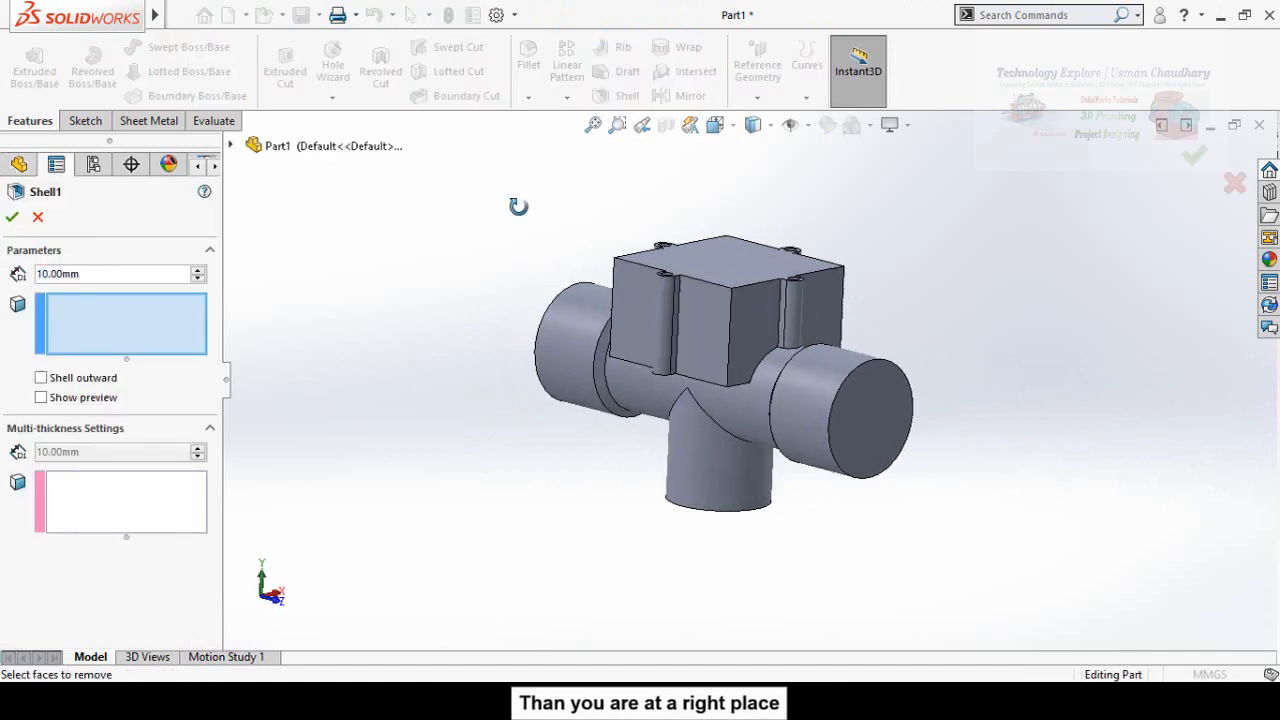
click(847, 400)
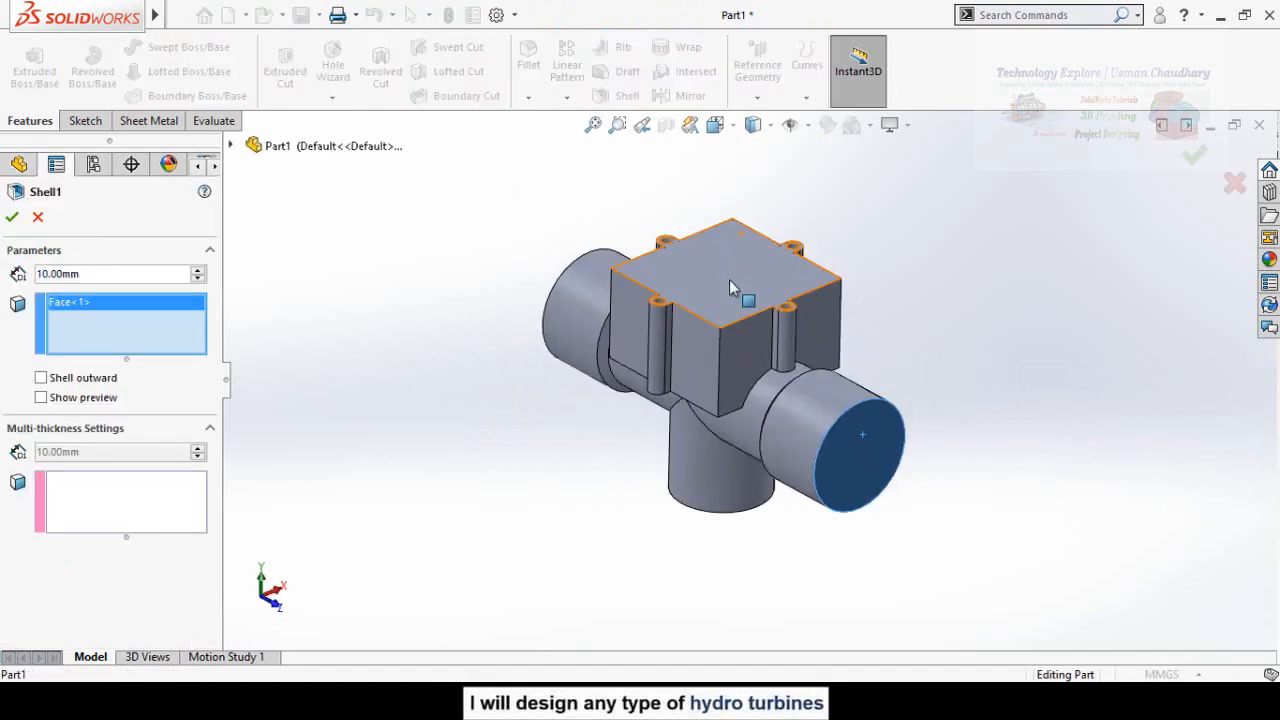
click(729, 279)
middle_drag(490, 321, 628, 457)
click(617, 350)
middle_drag(617, 350, 540, 240)
click(677, 455)
middle_drag(500, 297, 398, 485)
middle_drag(393, 393, 380, 400)
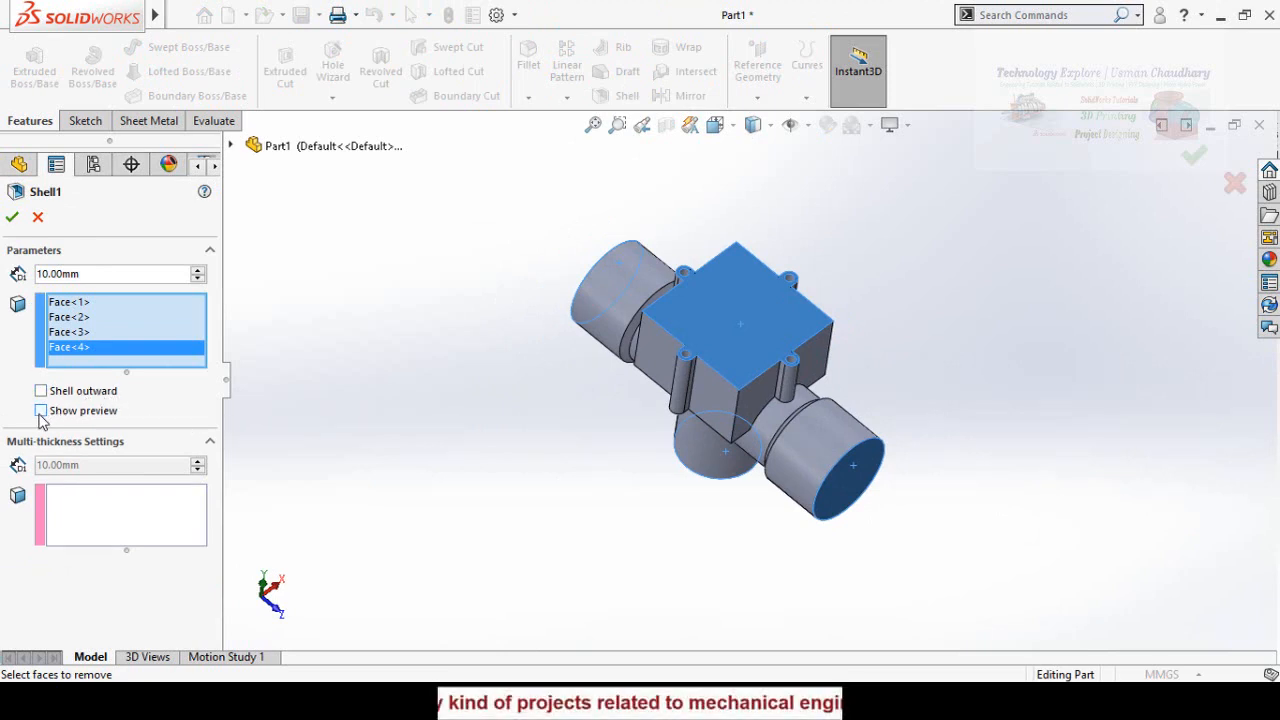
Shell the part with a 2 mm wall thickness and the preview shown, and compare the hollow body with the reference photo
double_click(116, 275)
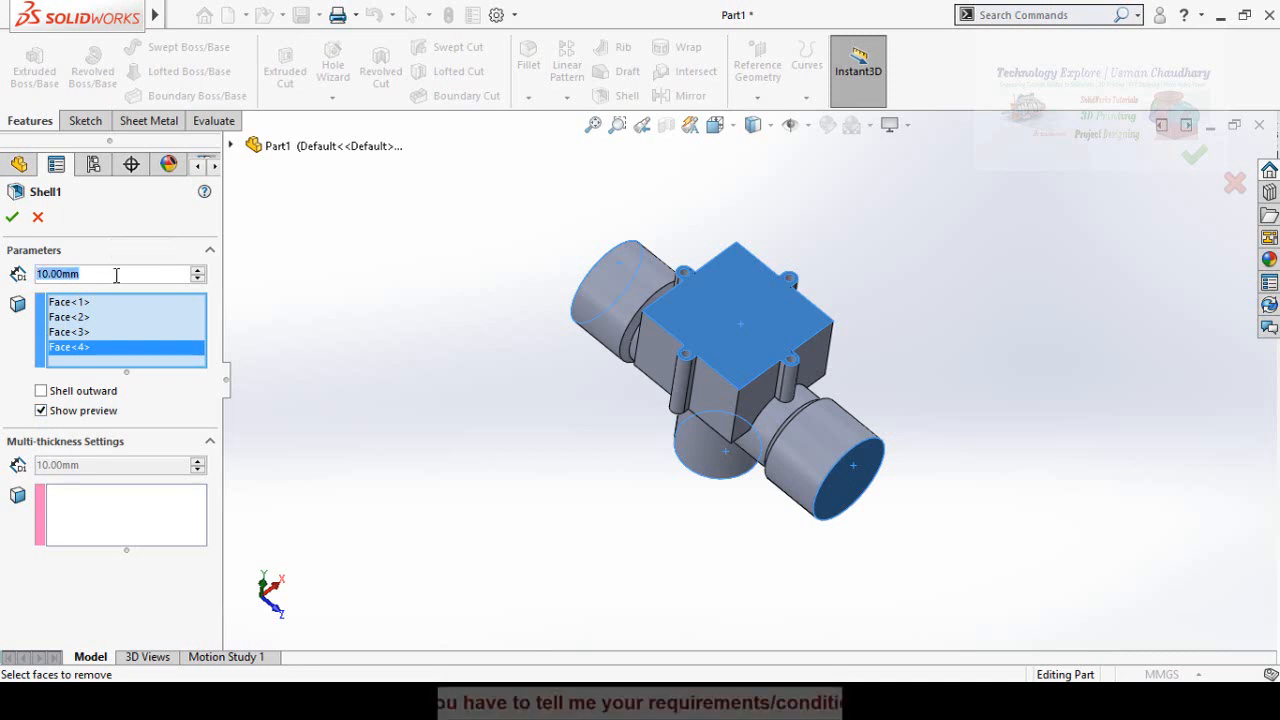
text(3)
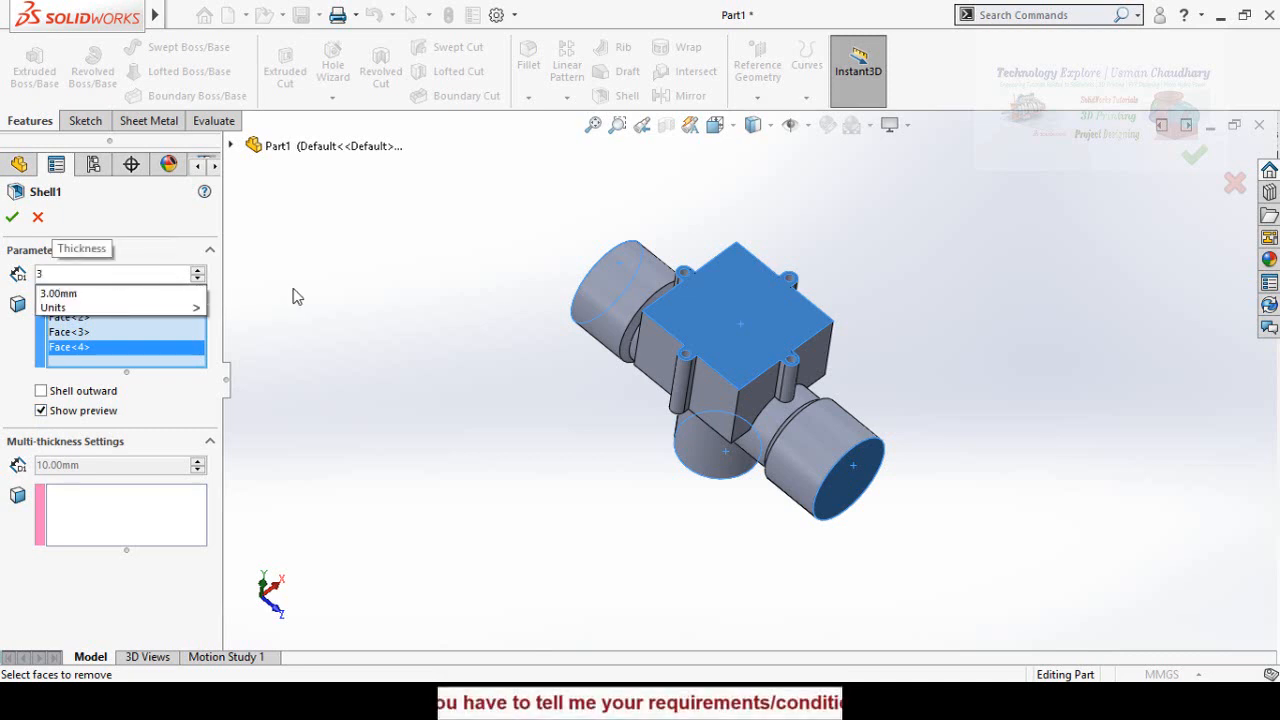
key(Return)
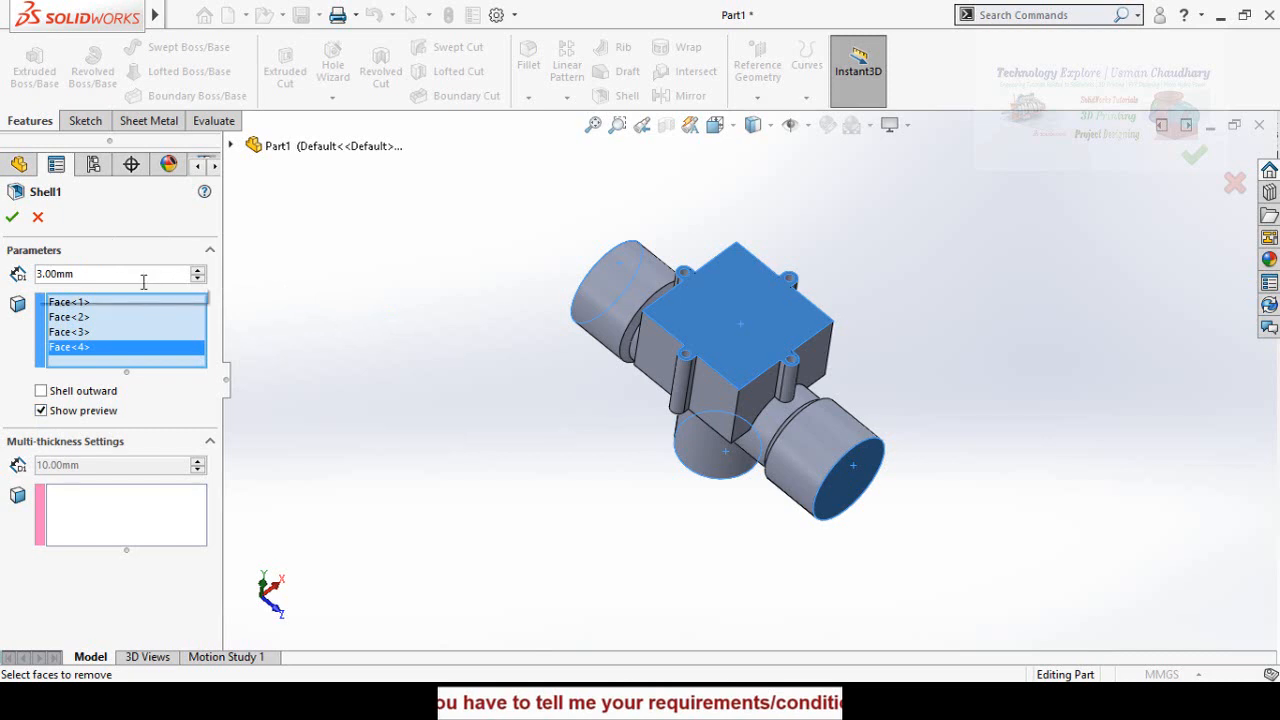
double_click(143, 276)
text(2)
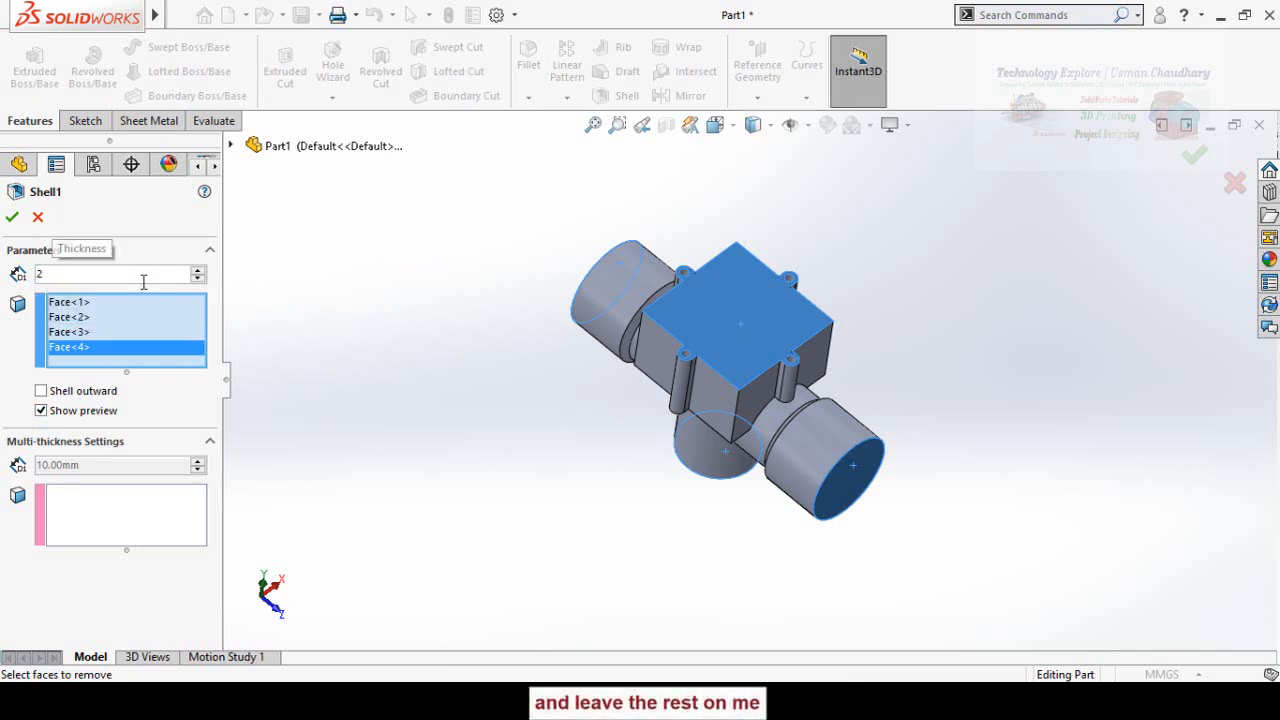
key(Return)
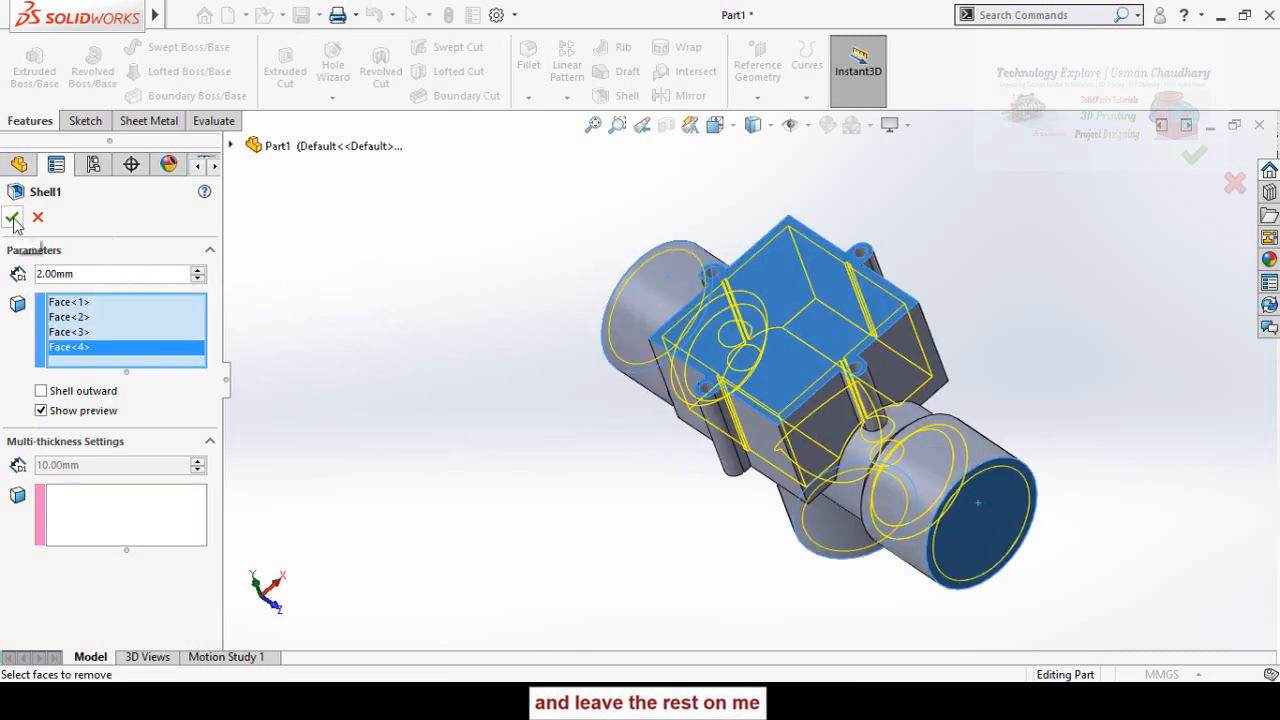
key(Return)
scroll(494, 429, up, 3)
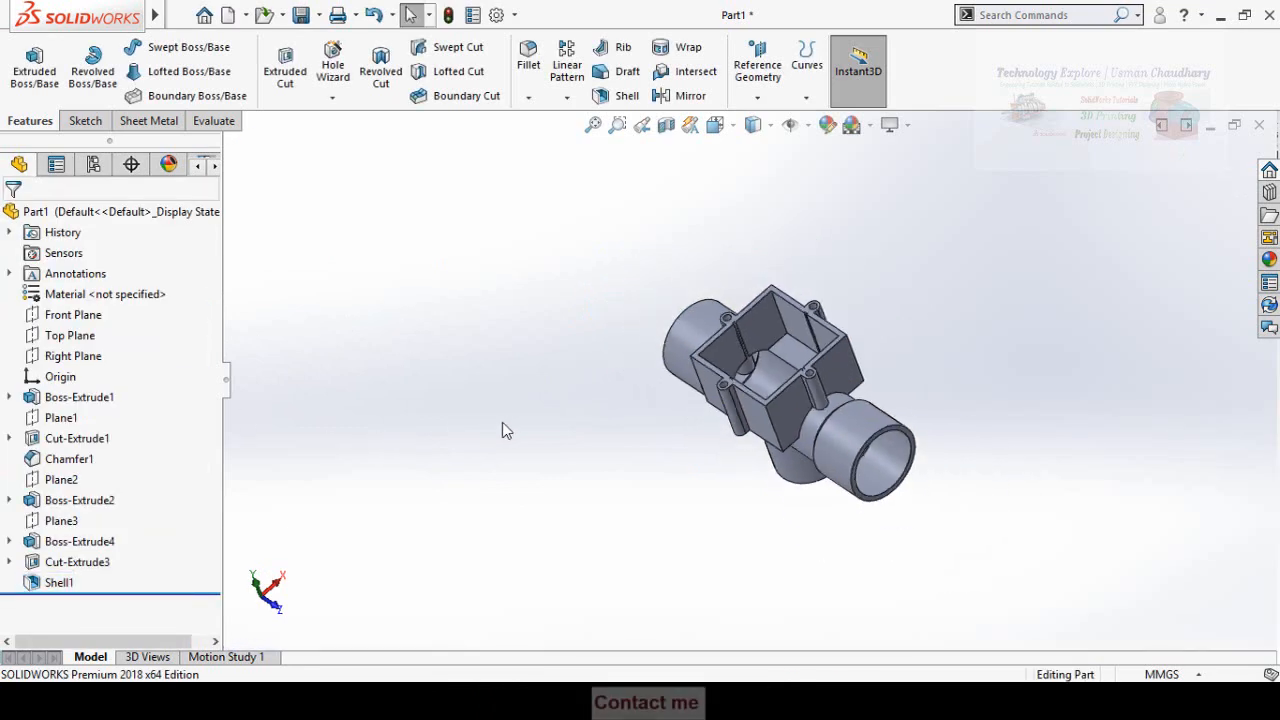
middle_drag(500, 429, 533, 600)
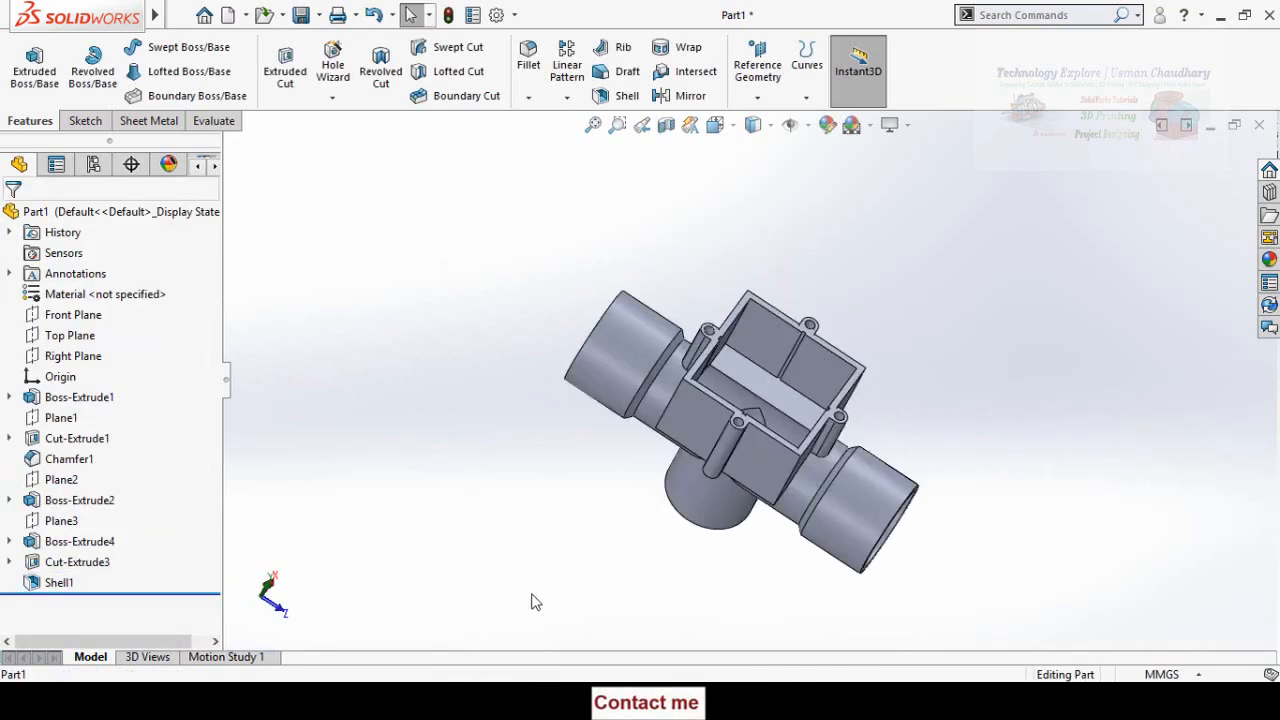
key(alt+Tab)
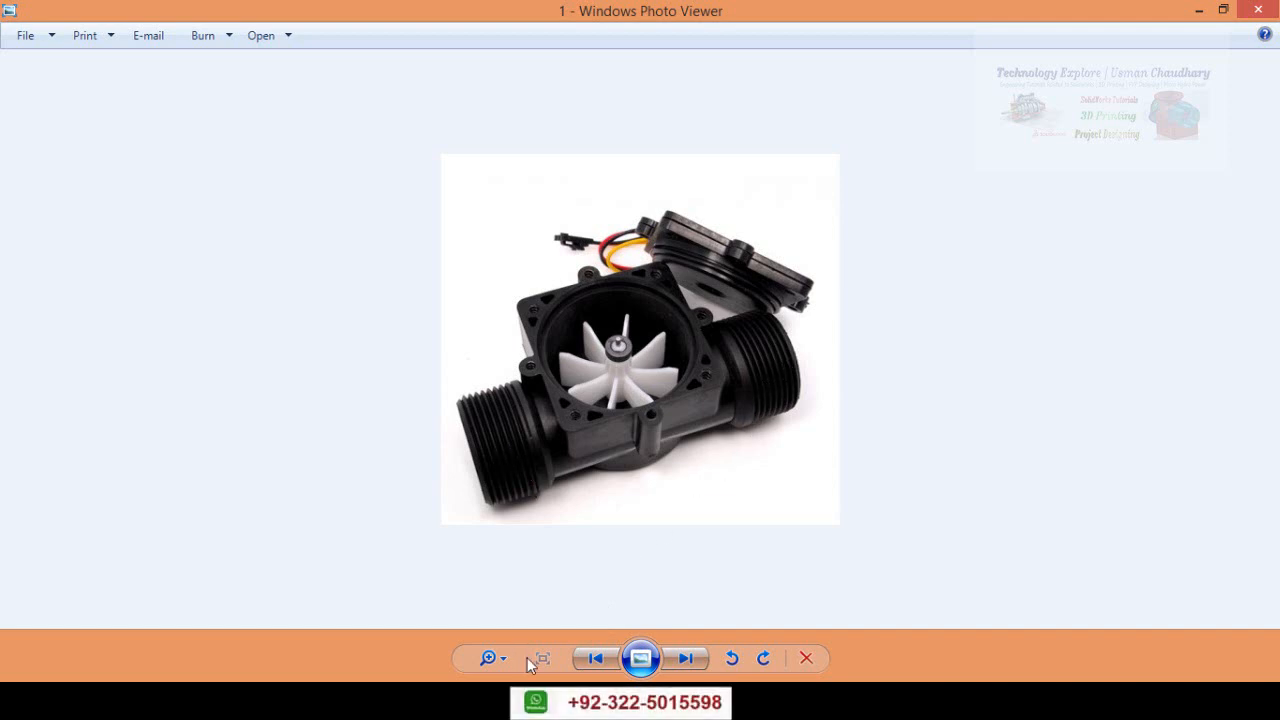
key(alt+Tab)
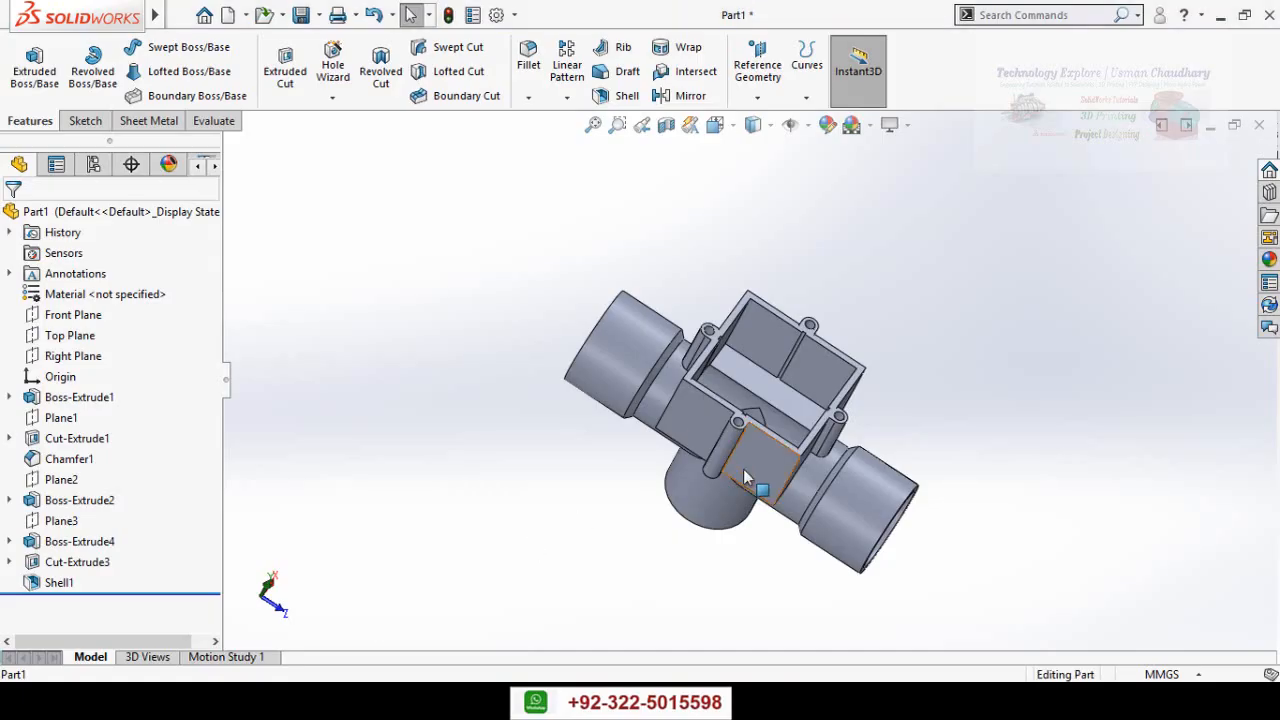
Start a sketch on the pipe's ring-shaped end face farthest from the origin and convert its outer circular edge into a sketch circle
scroll(756, 483, down, 5)
middle_drag(825, 513, 766, 332)
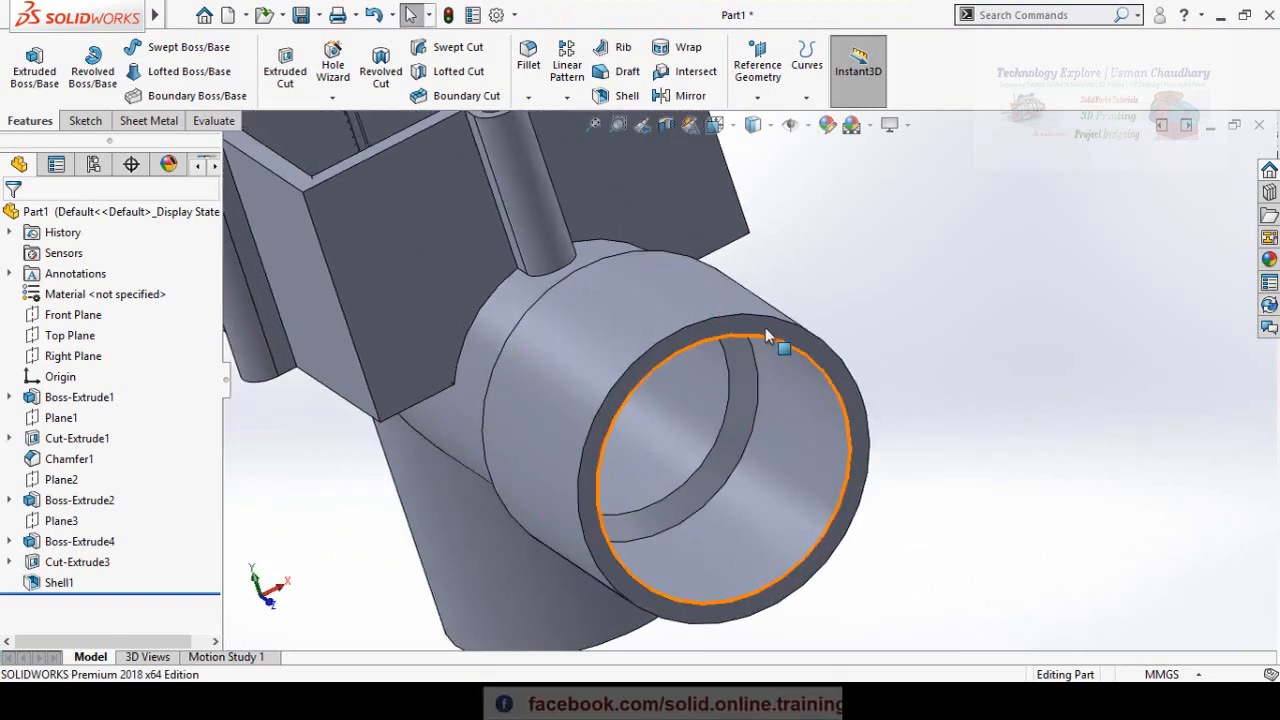
click(765, 333)
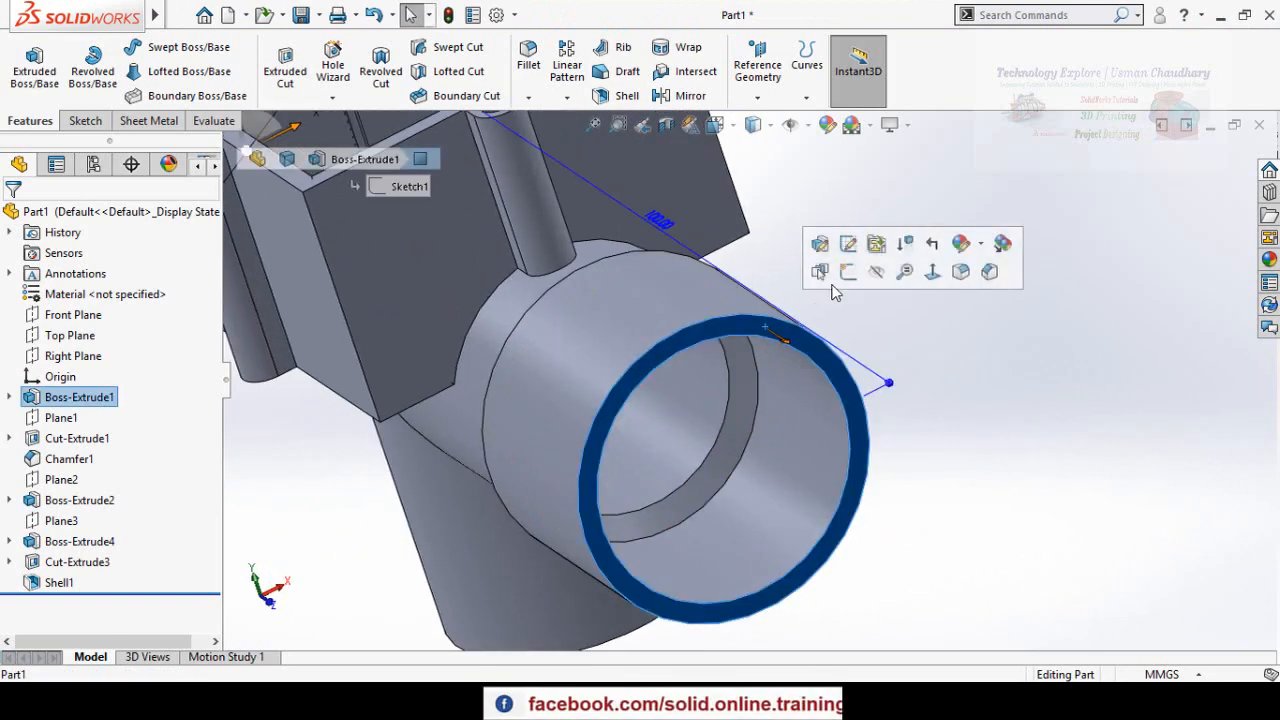
click(843, 284)
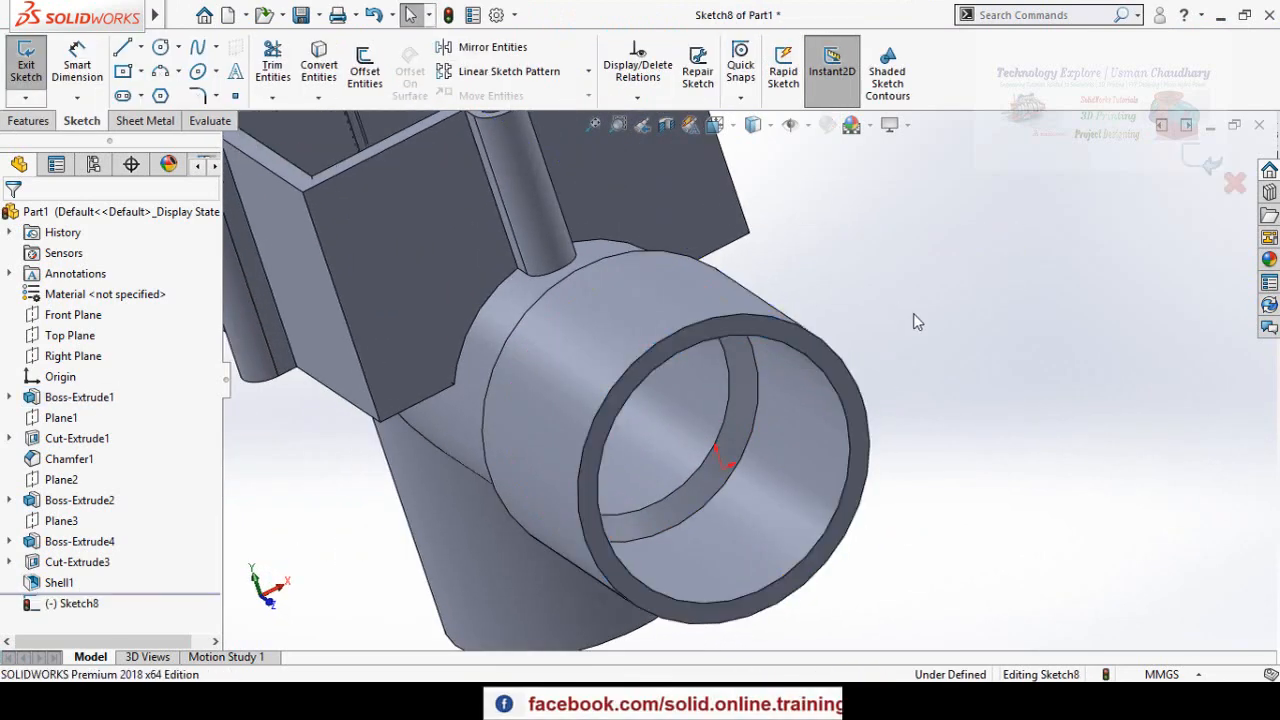
scroll(915, 315, down, 3)
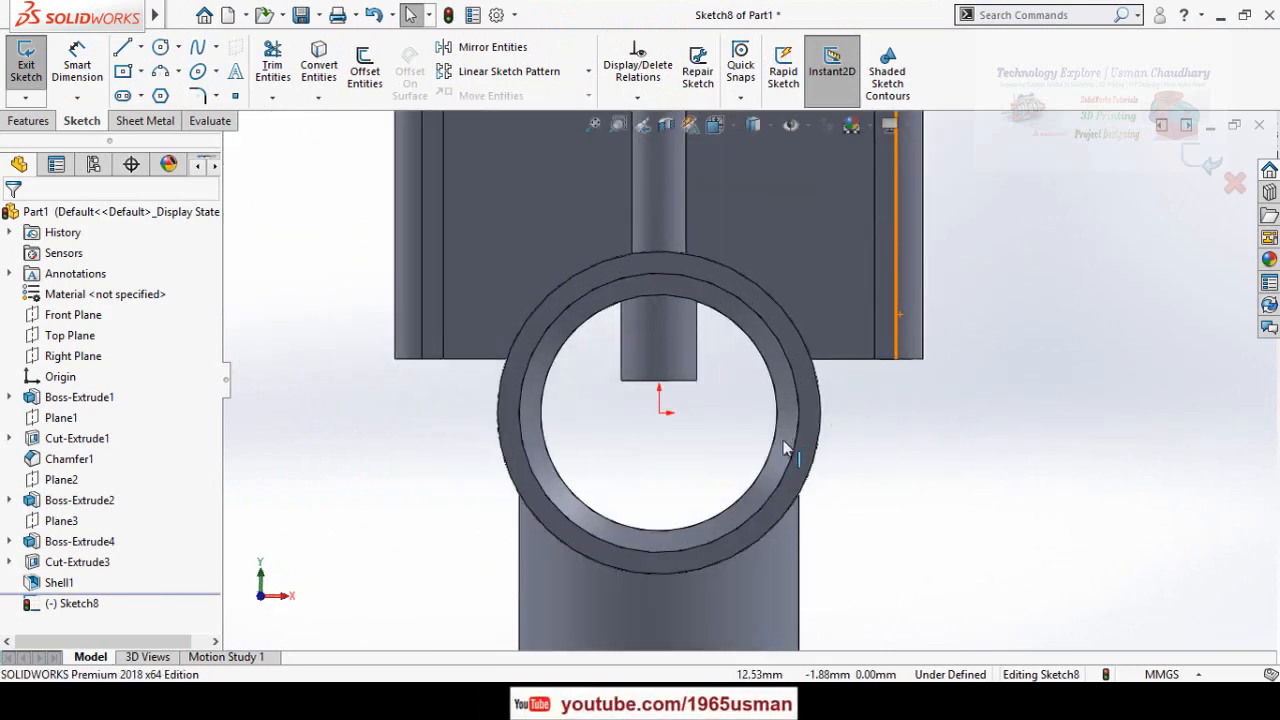
click(822, 445)
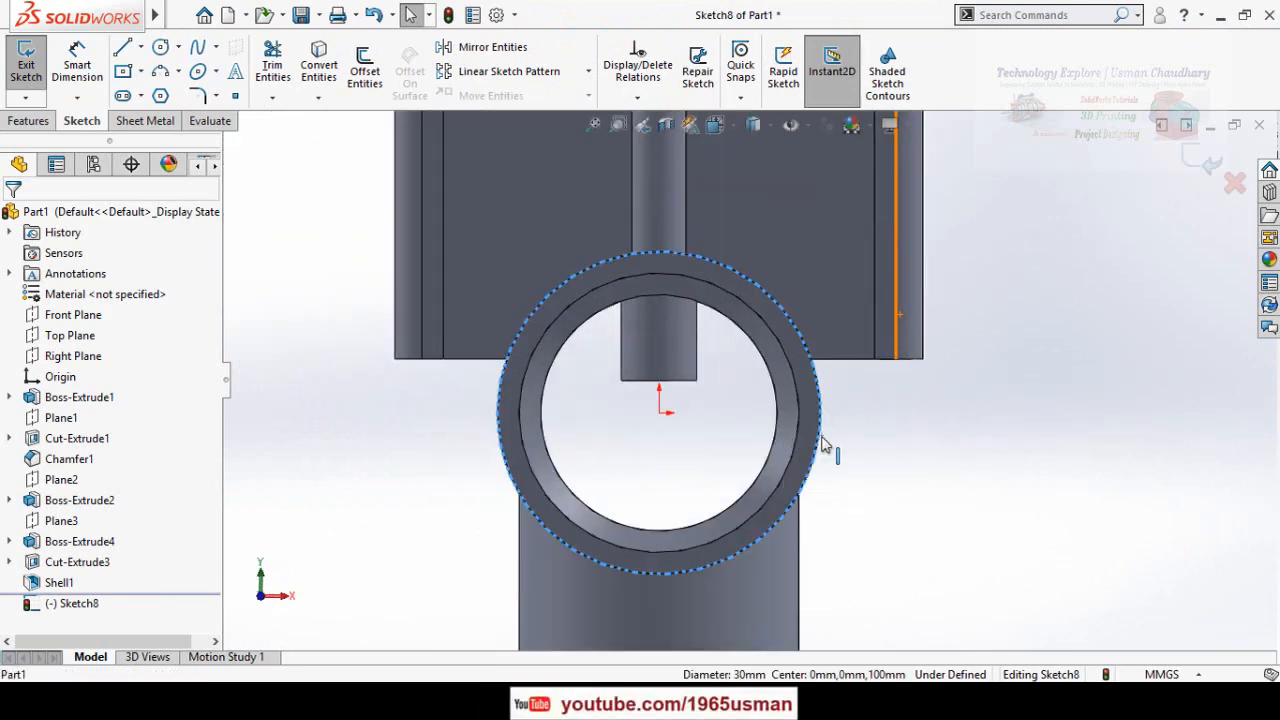
key(ctrl+7)
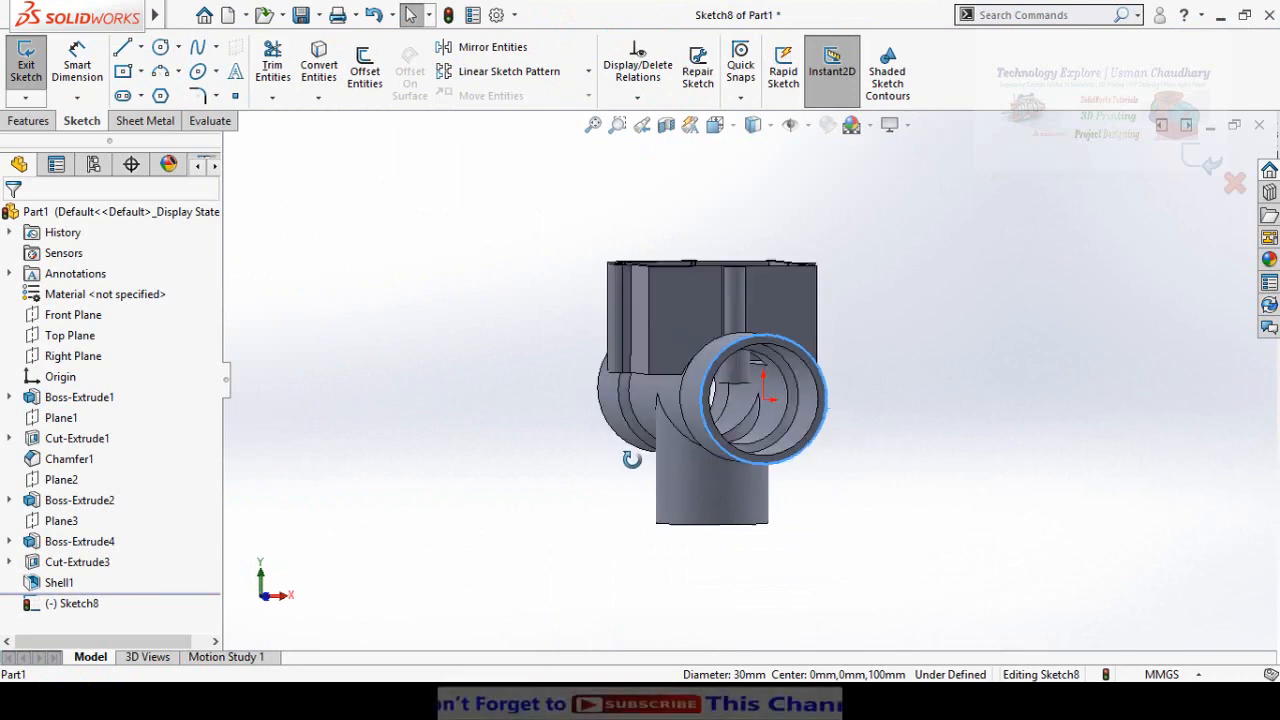
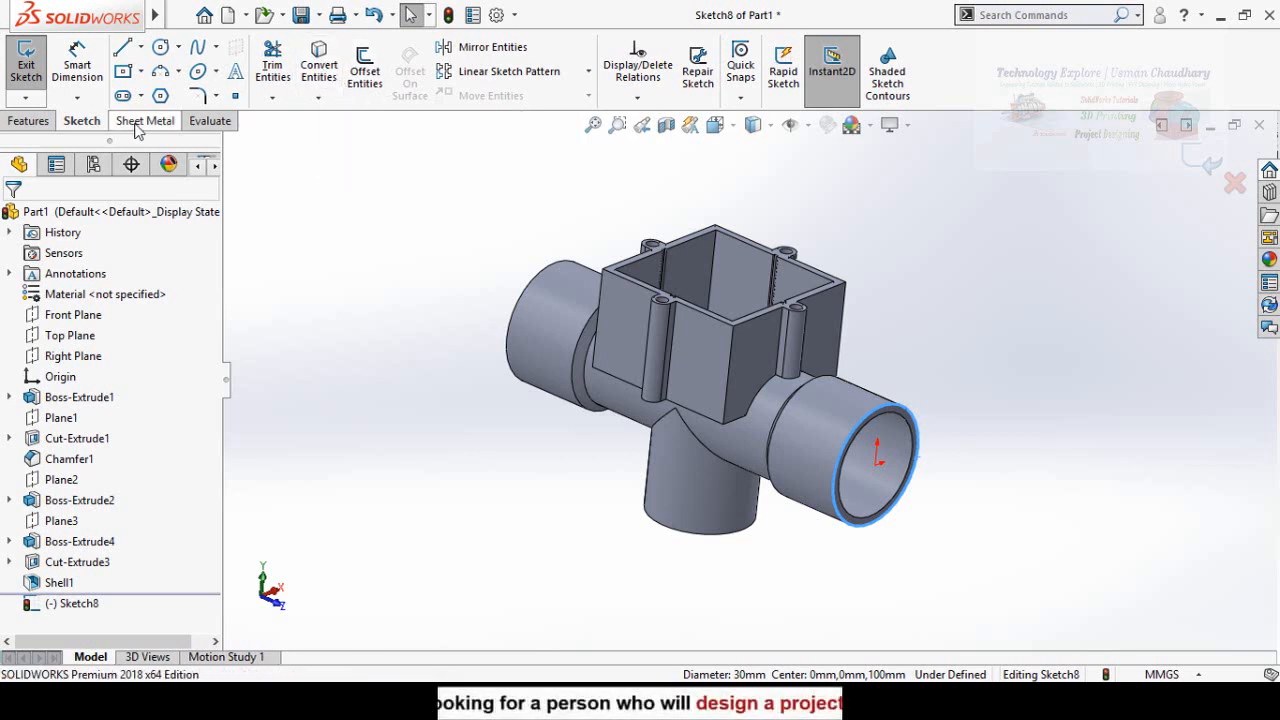
click(316, 72)
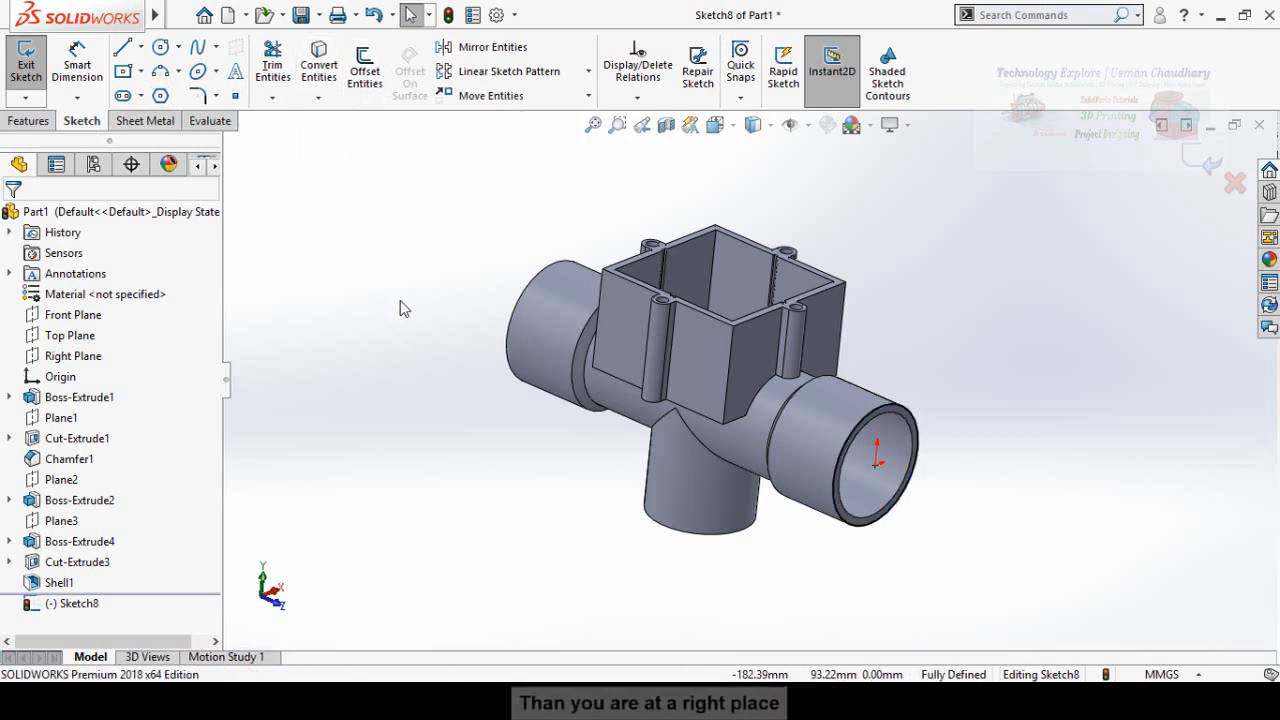
Start a helix from the converted circle, reverse its direction to run back over the pipe, and define it by Height and Pitch
scroll(764, 96, up, 1)
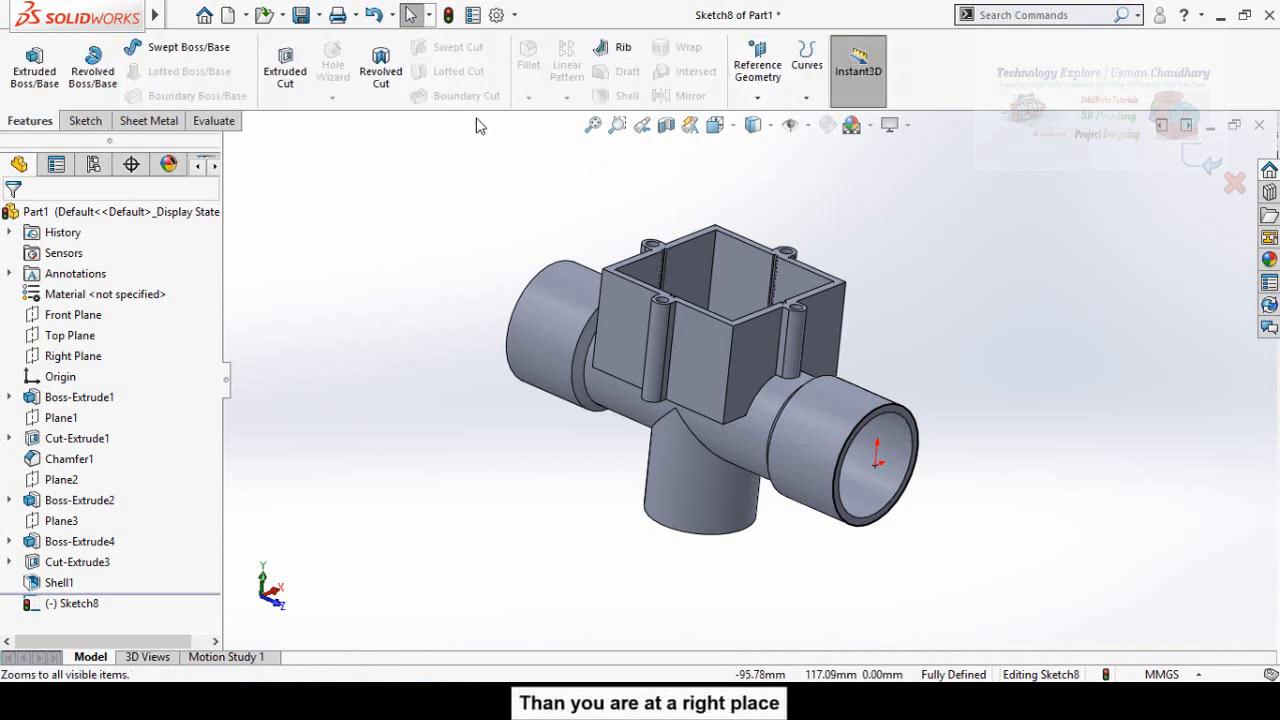
click(807, 70)
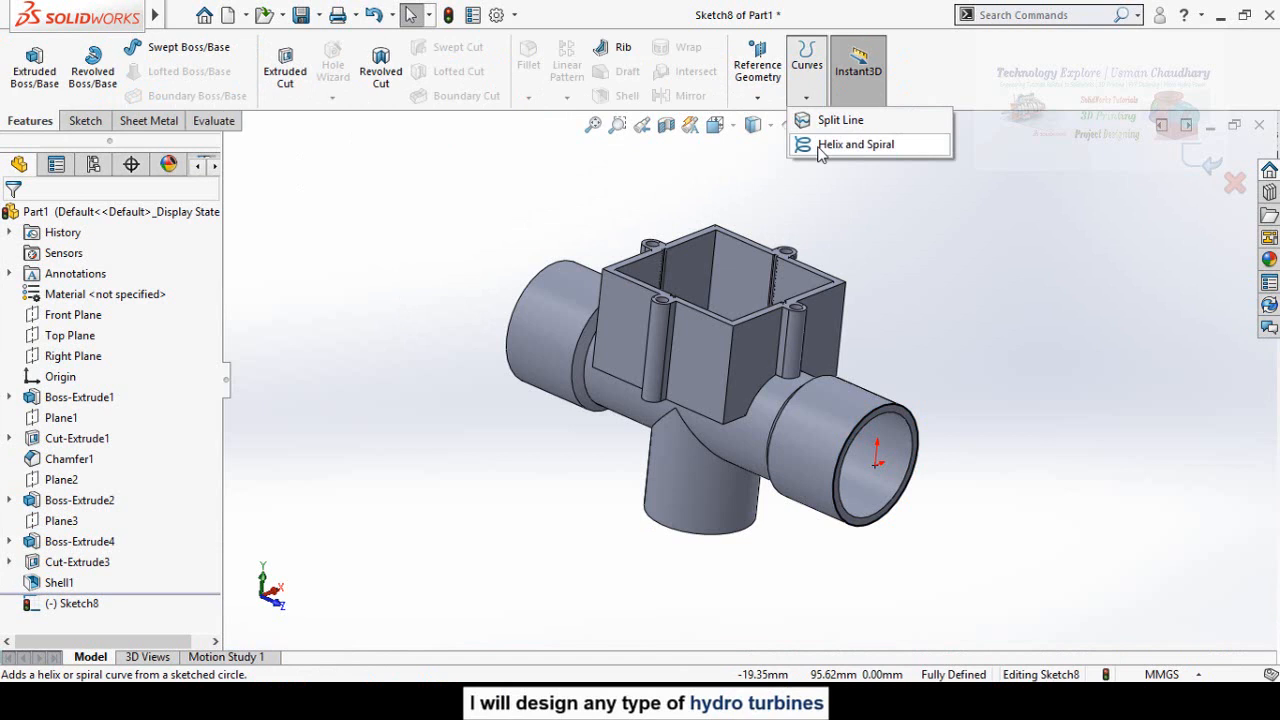
click(855, 144)
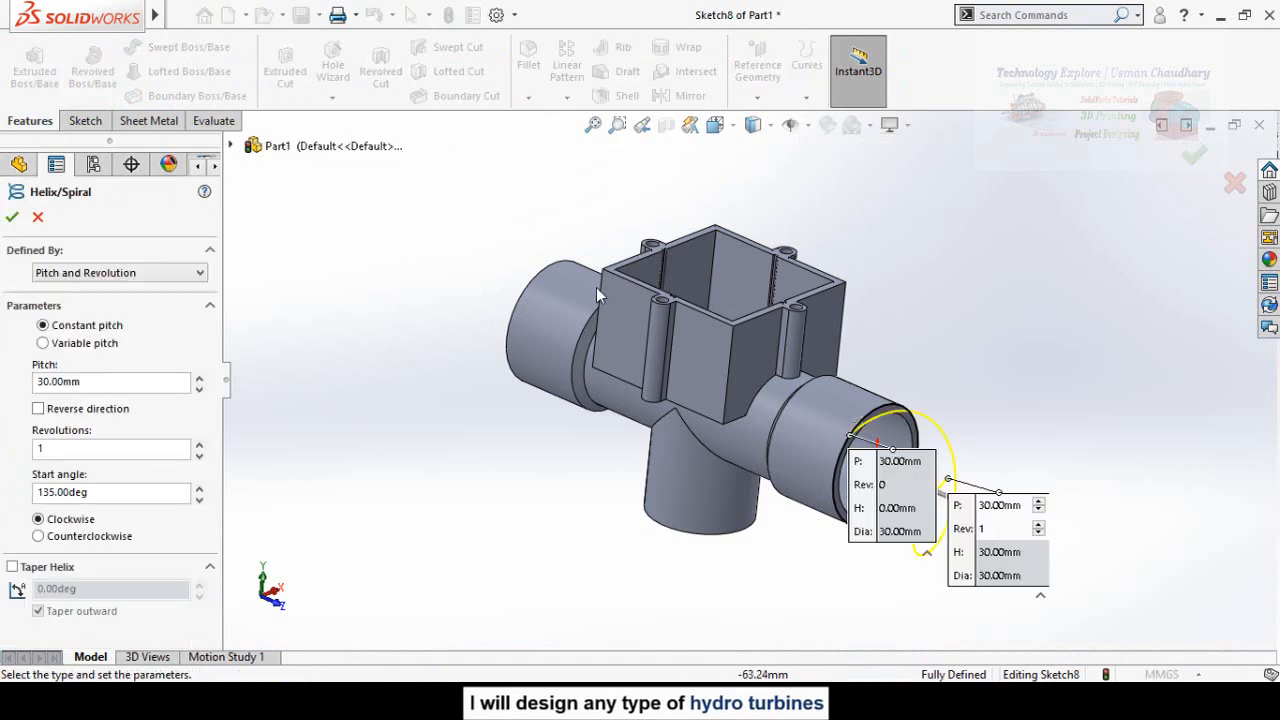
click(38, 409)
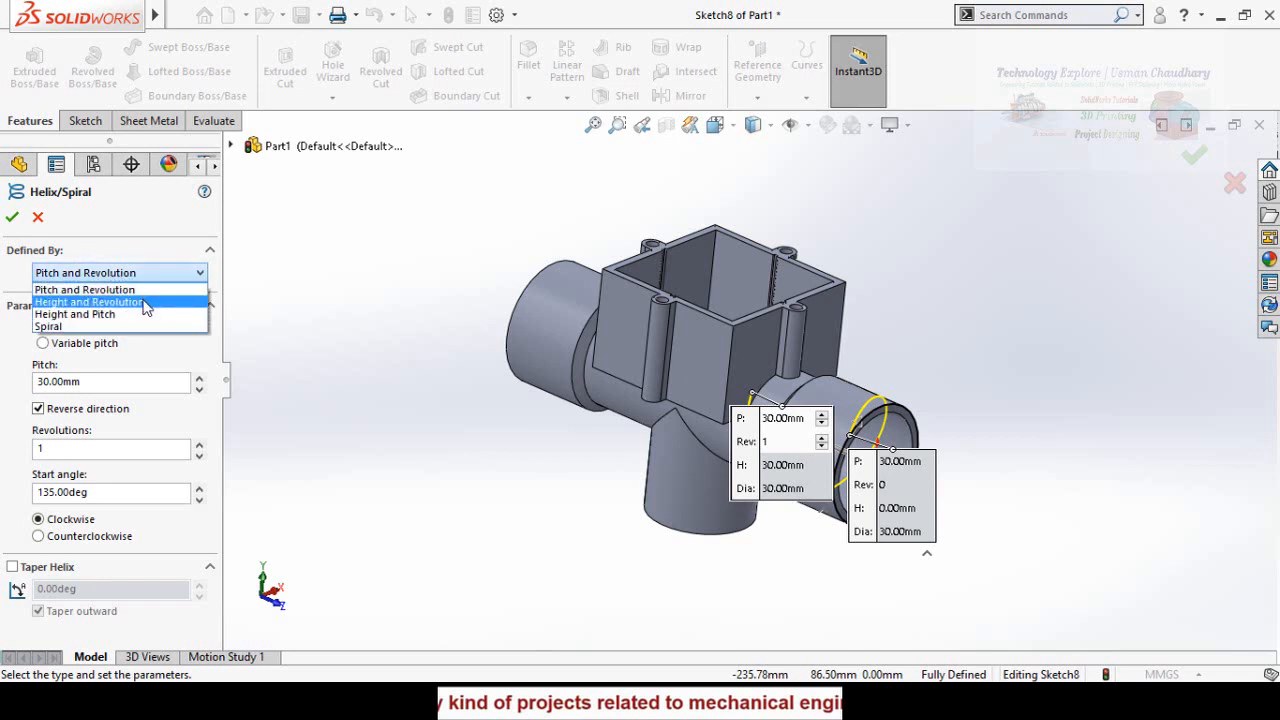
click(86, 316)
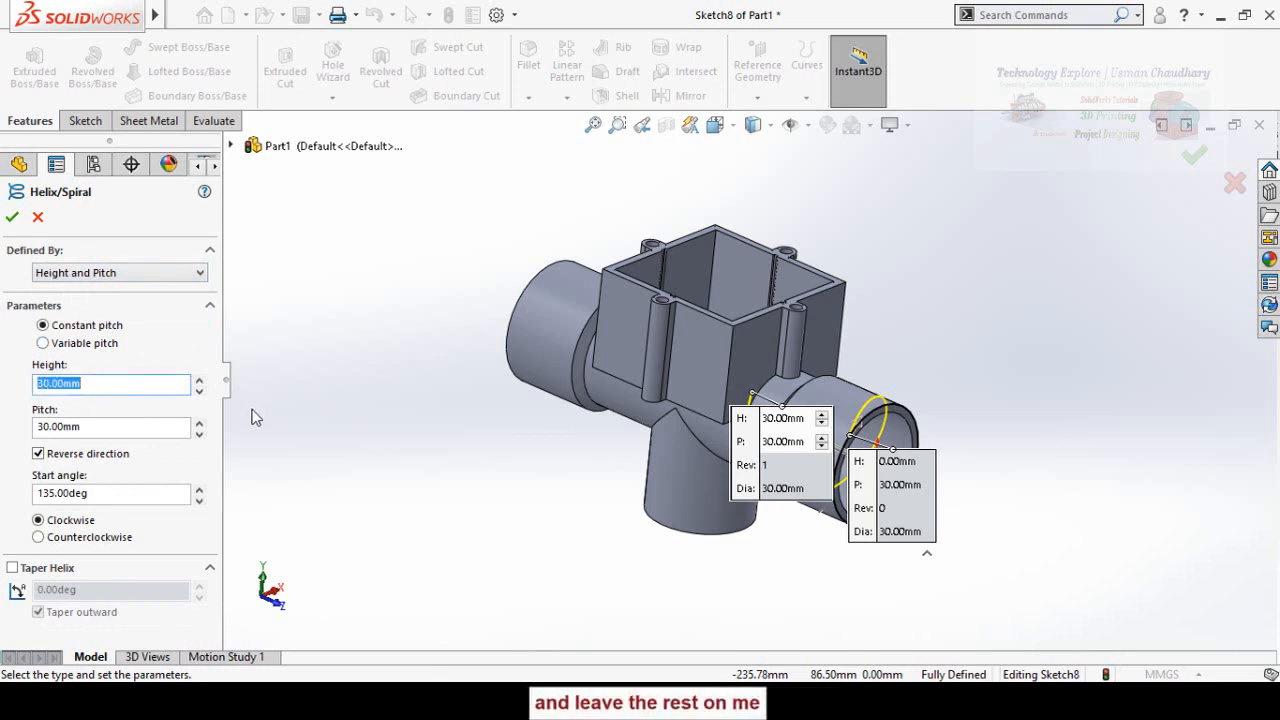
Set the helix height to 25 mm and the constant pitch to 2 mm, and create the helix
middle_drag(422, 475, 474, 429)
double_click(88, 383)
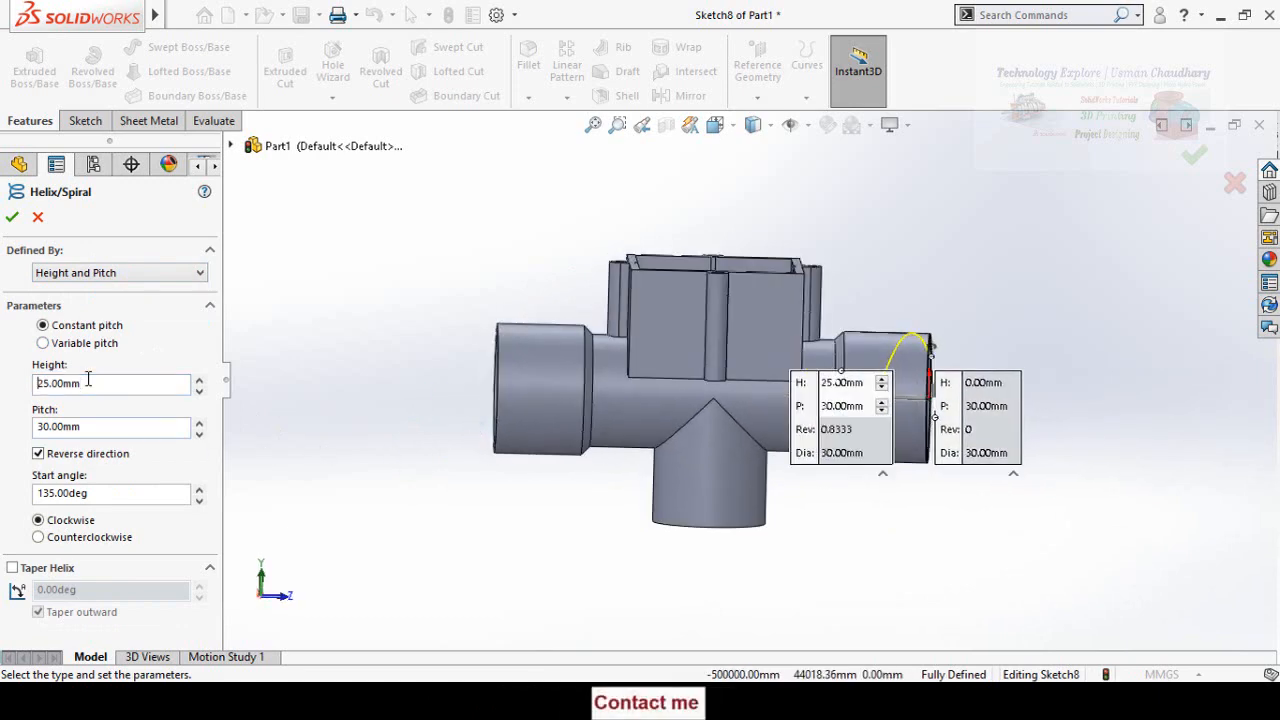
drag(800, 408, 627, 584)
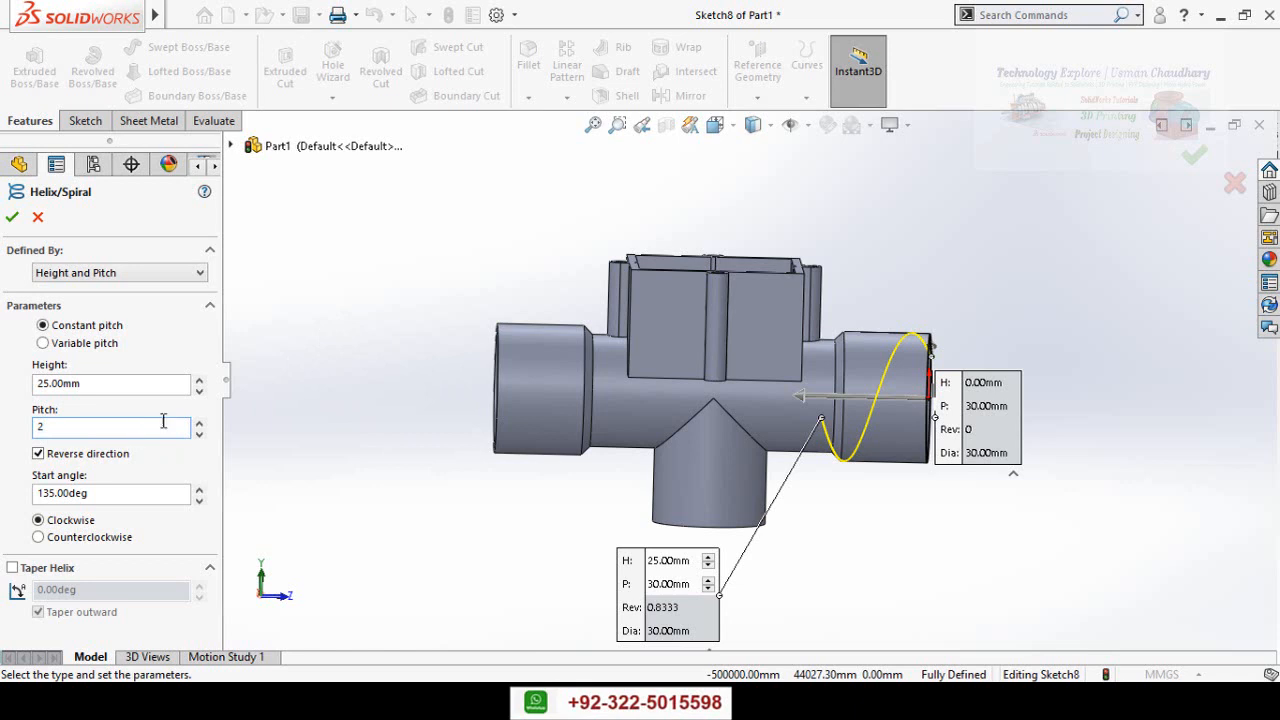
key(Return)
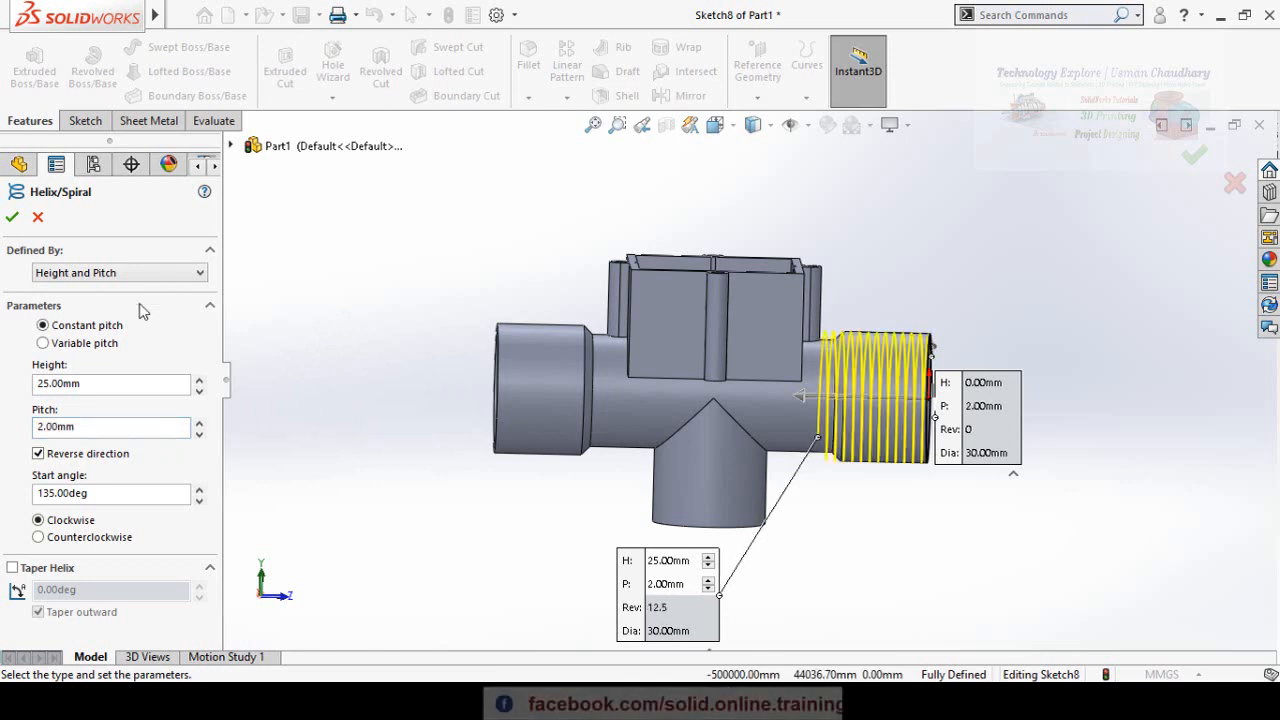
click(12, 219)
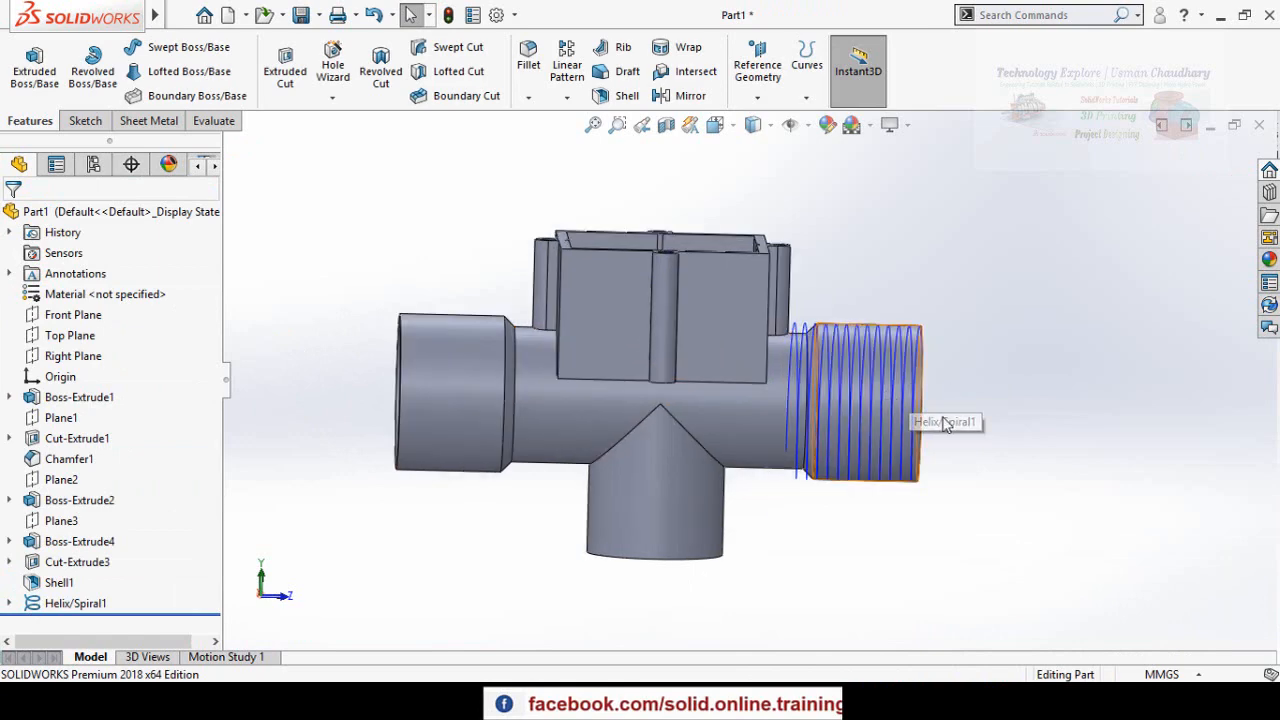
Start a reference plane that takes the helix around the pipe end as its first reference
scroll(942, 420, down, 5)
scroll(942, 425, up, 6)
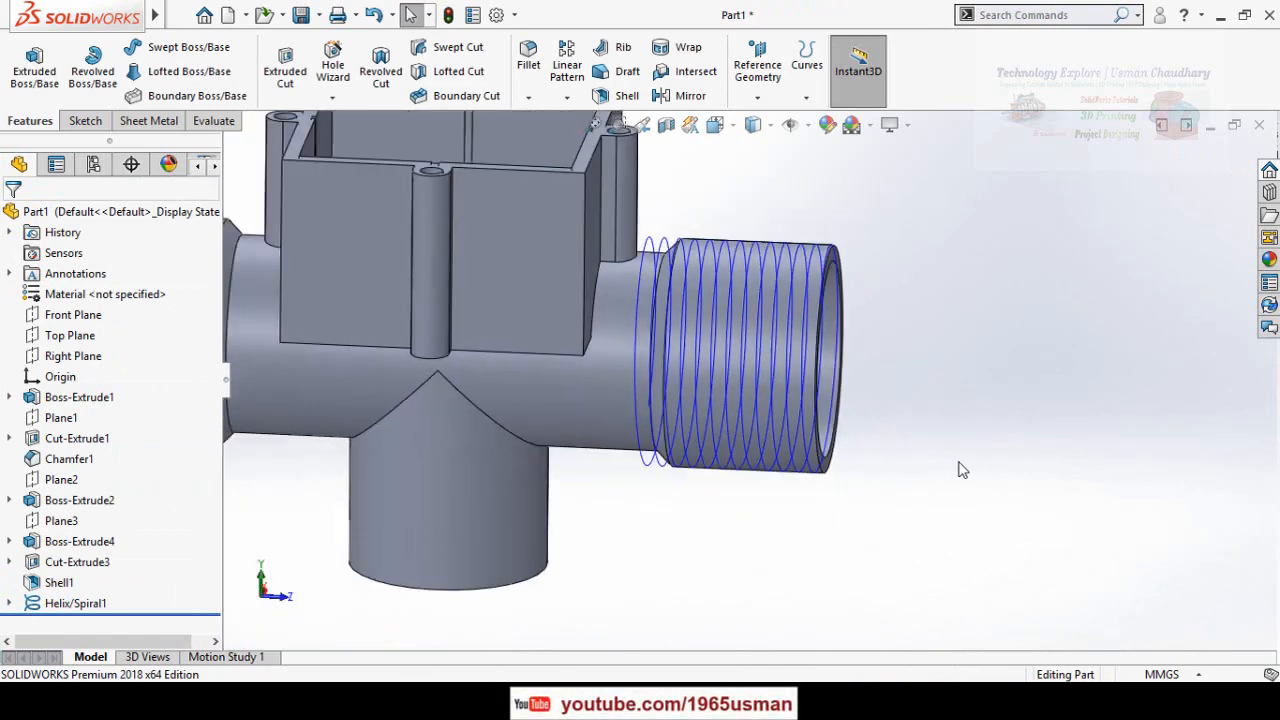
click(757, 75)
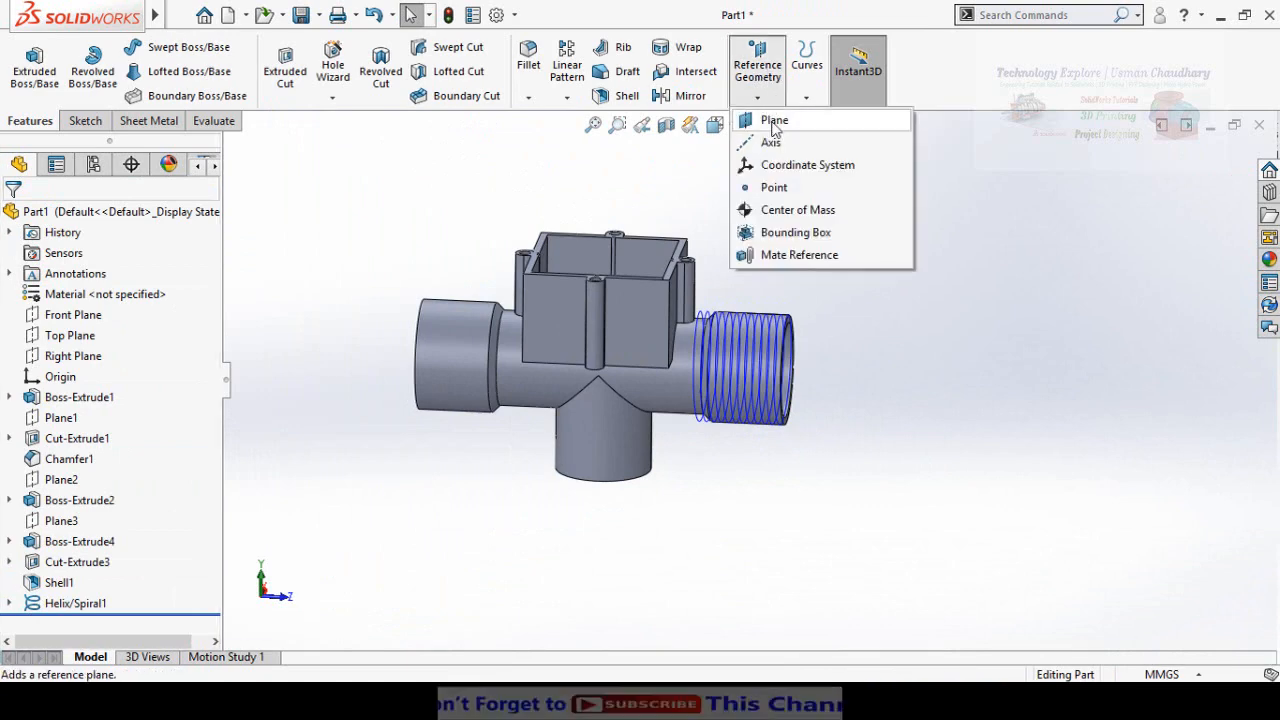
click(775, 122)
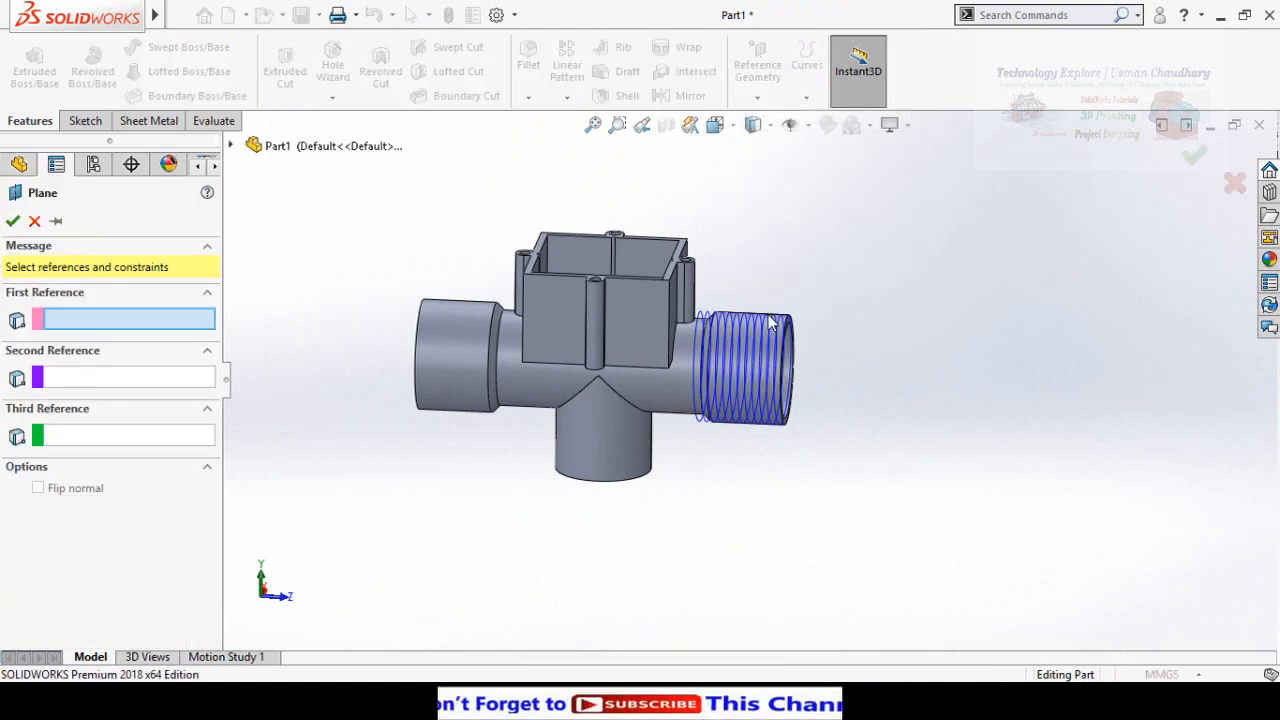
scroll(770, 322, down, 5)
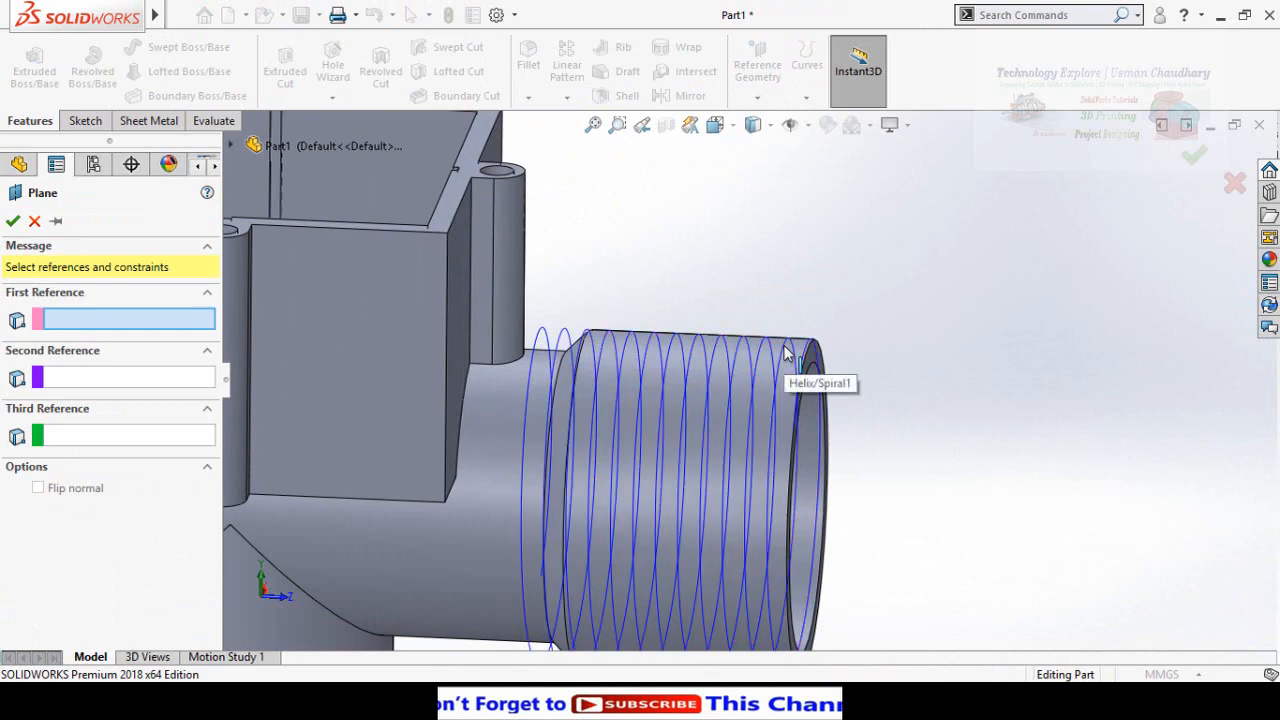
click(786, 354)
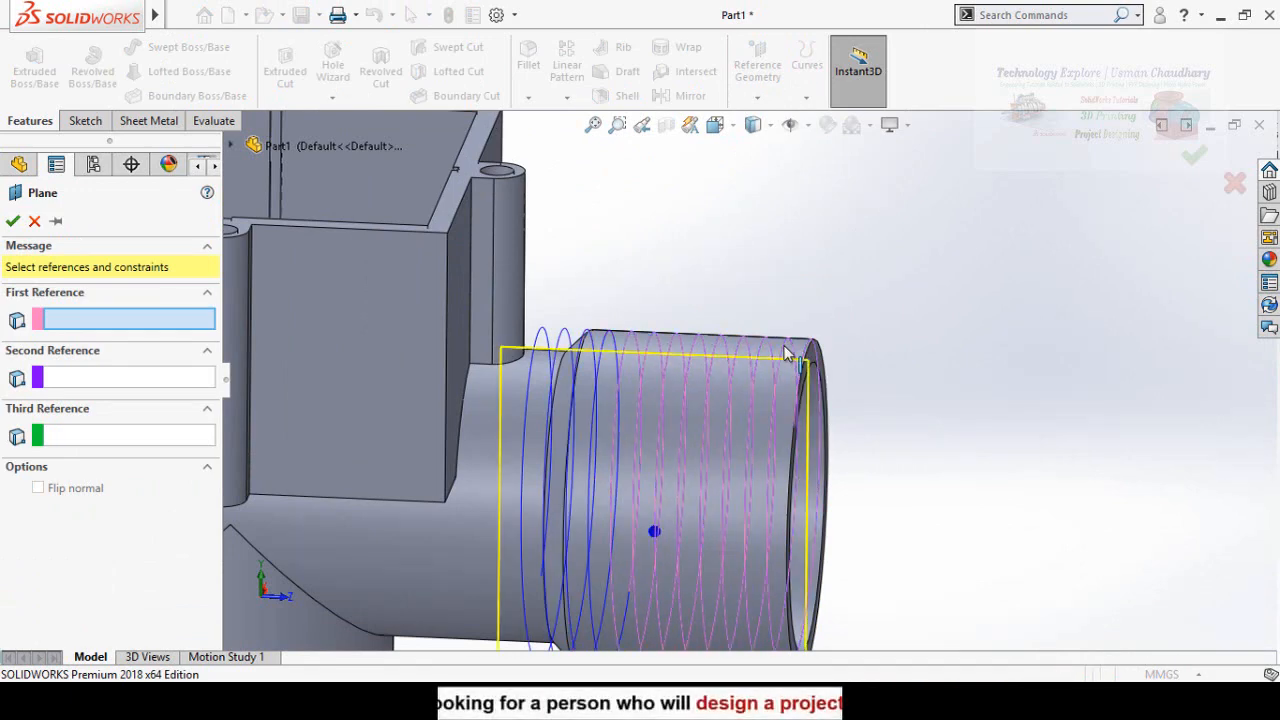
Set the helix's end point at the pipe's end face as the second reference and create the plane perpendicular to the helix
scroll(922, 416, up, 5)
middle_drag(803, 429, 834, 511)
scroll(766, 390, down, 5)
middle_drag(761, 390, 709, 343)
scroll(699, 452, down, 5)
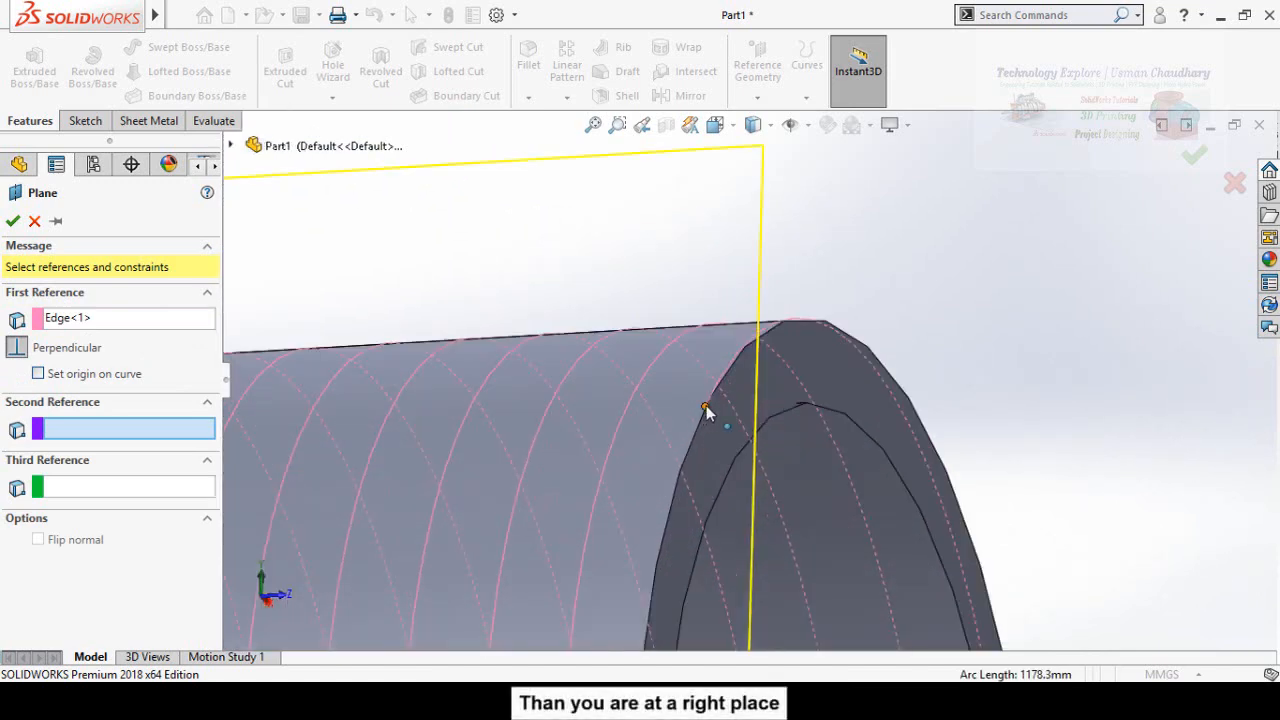
click(705, 410)
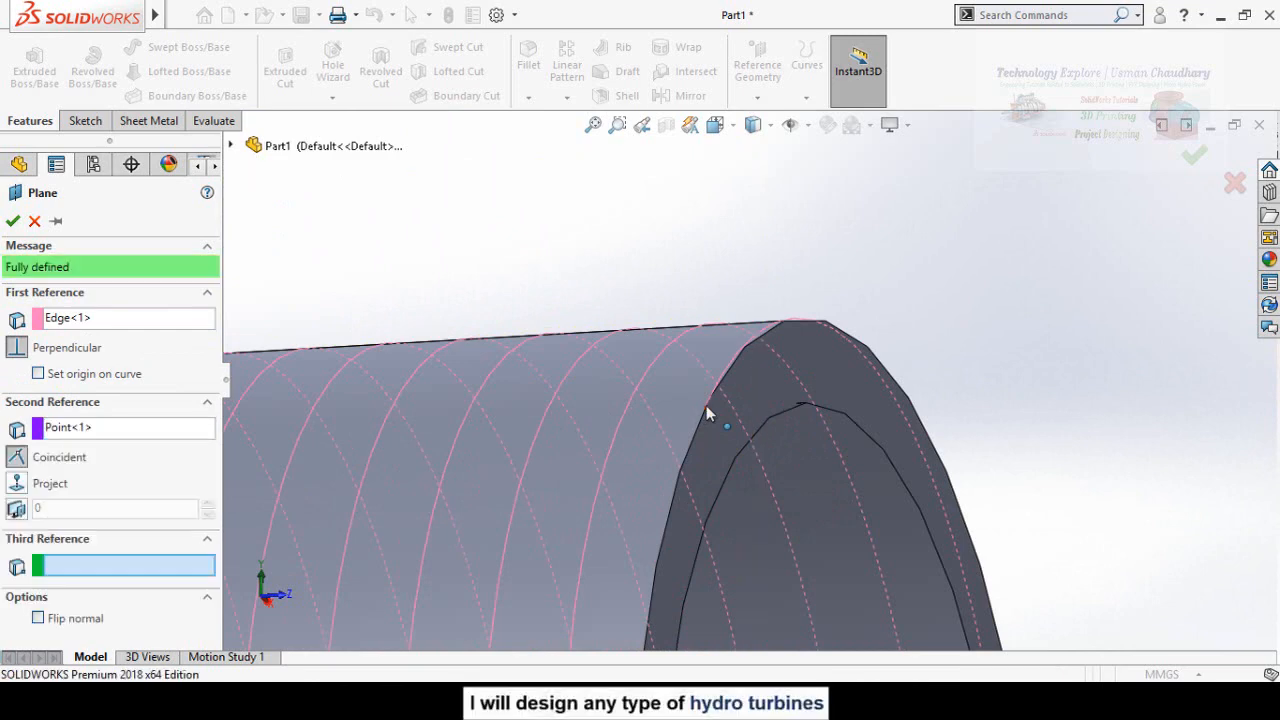
scroll(707, 408, up, 5)
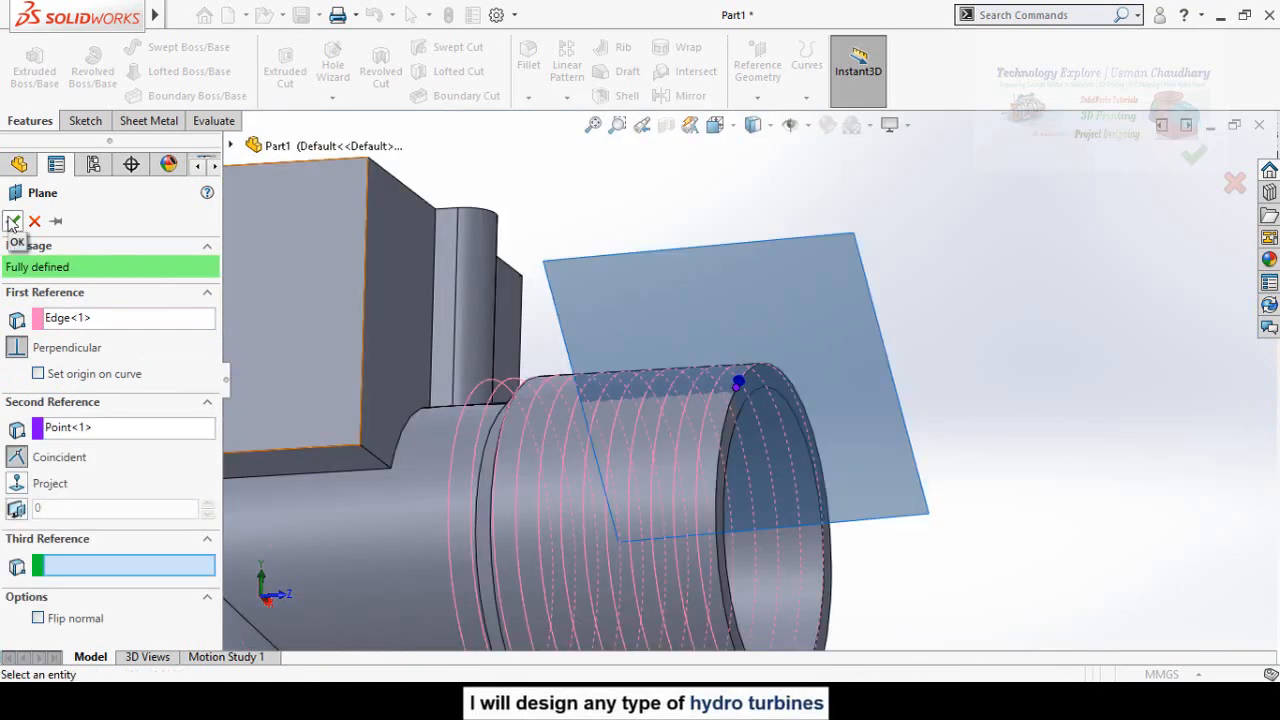
click(12, 221)
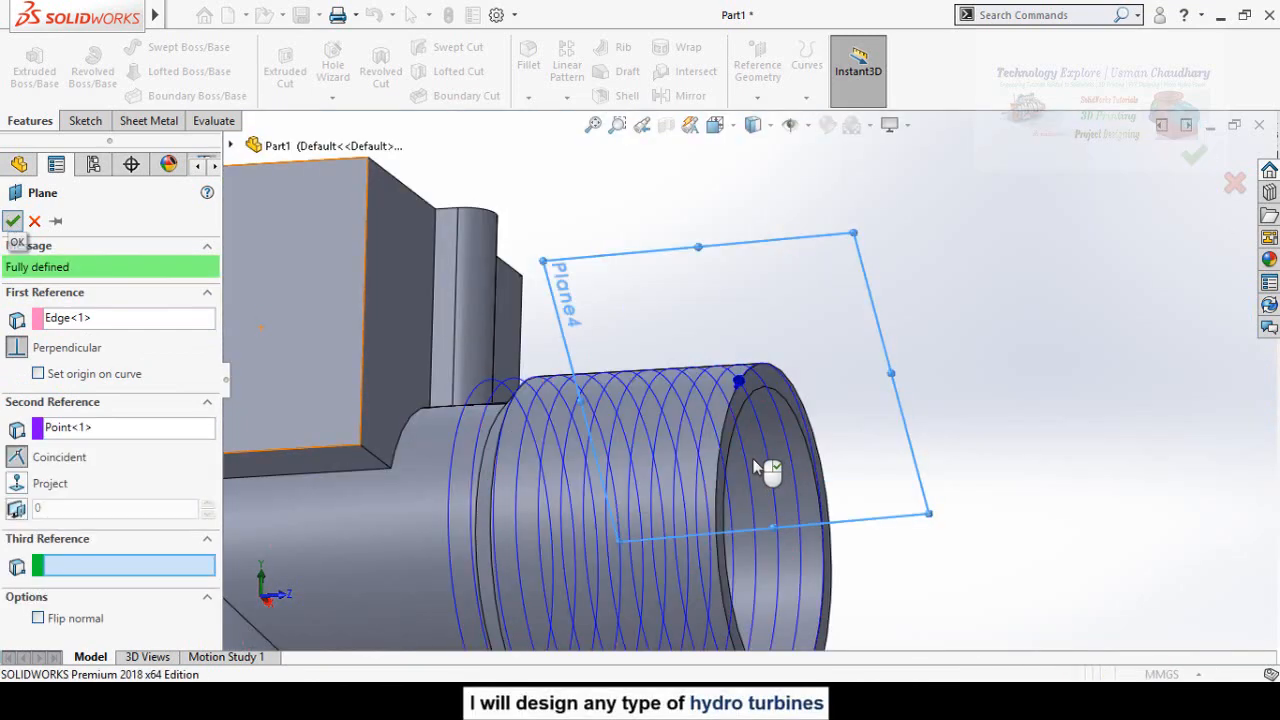
Start a sketch on the new plane at the helix's end point
click(826, 360)
click(934, 294)
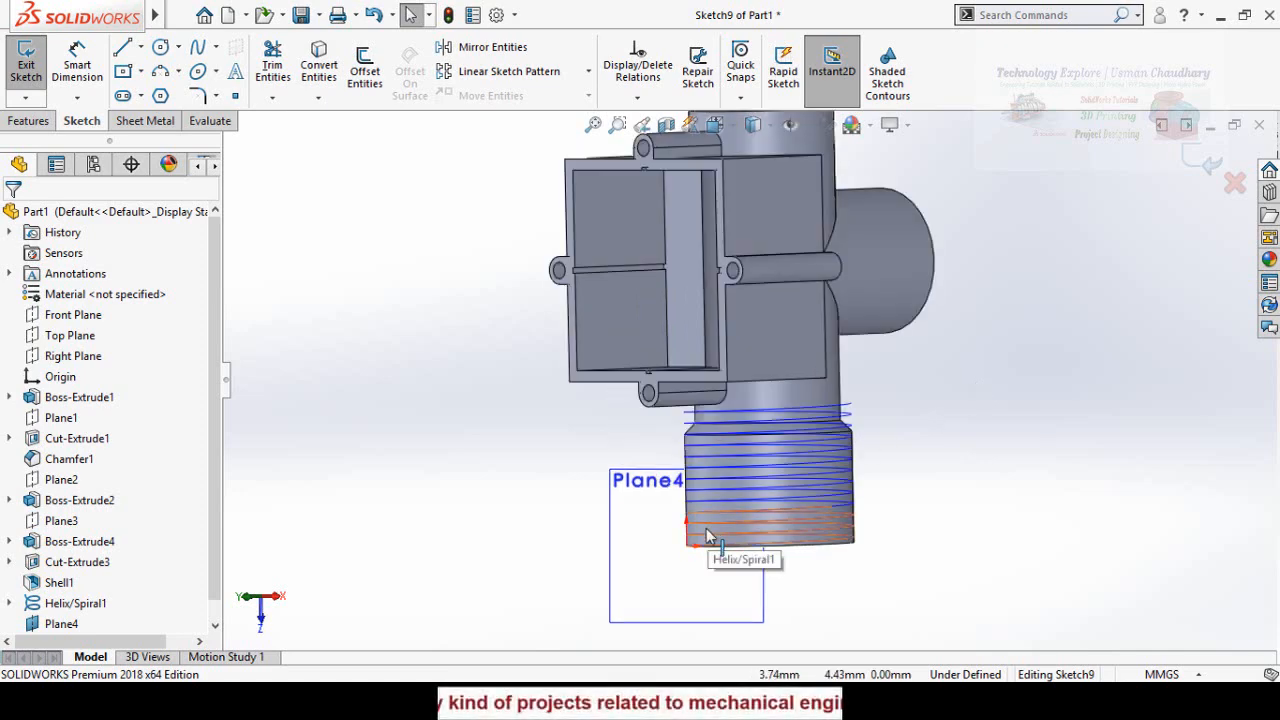
scroll(705, 540, down, 5)
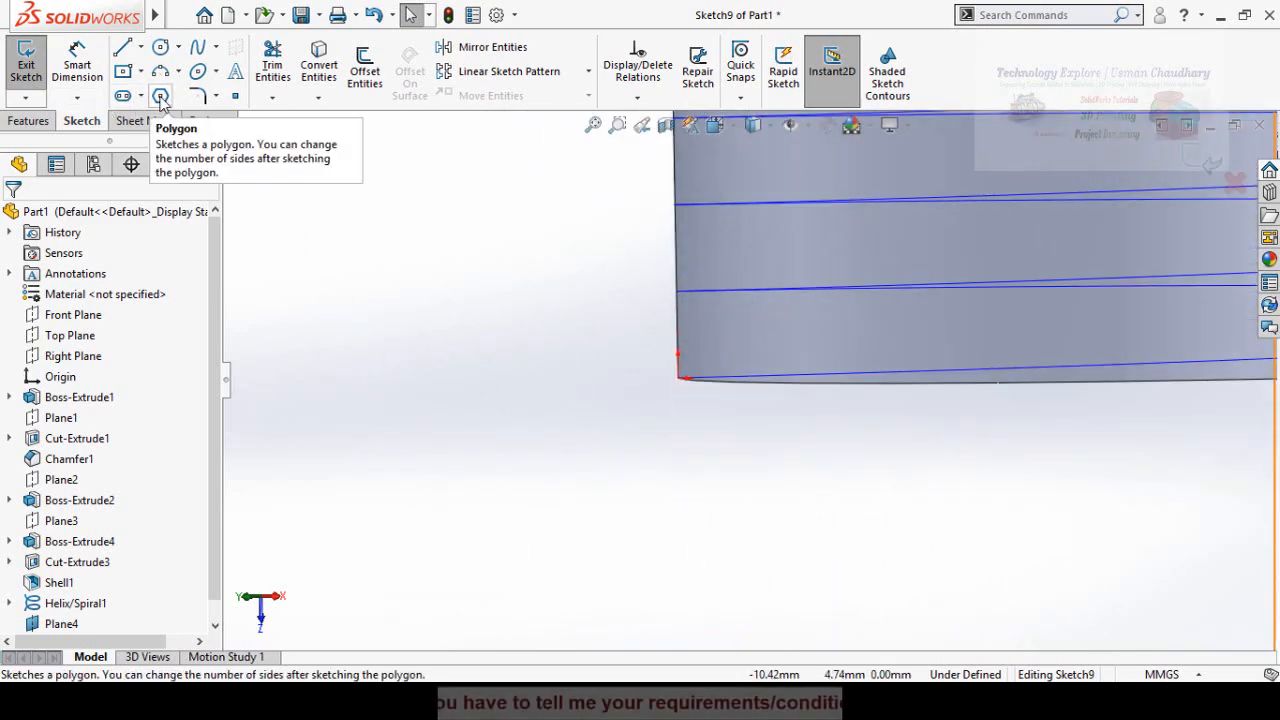
Sketch a three-sided polygon with an inscribed circle about 1.37 mm in diameter near the start point of the helix
click(160, 95)
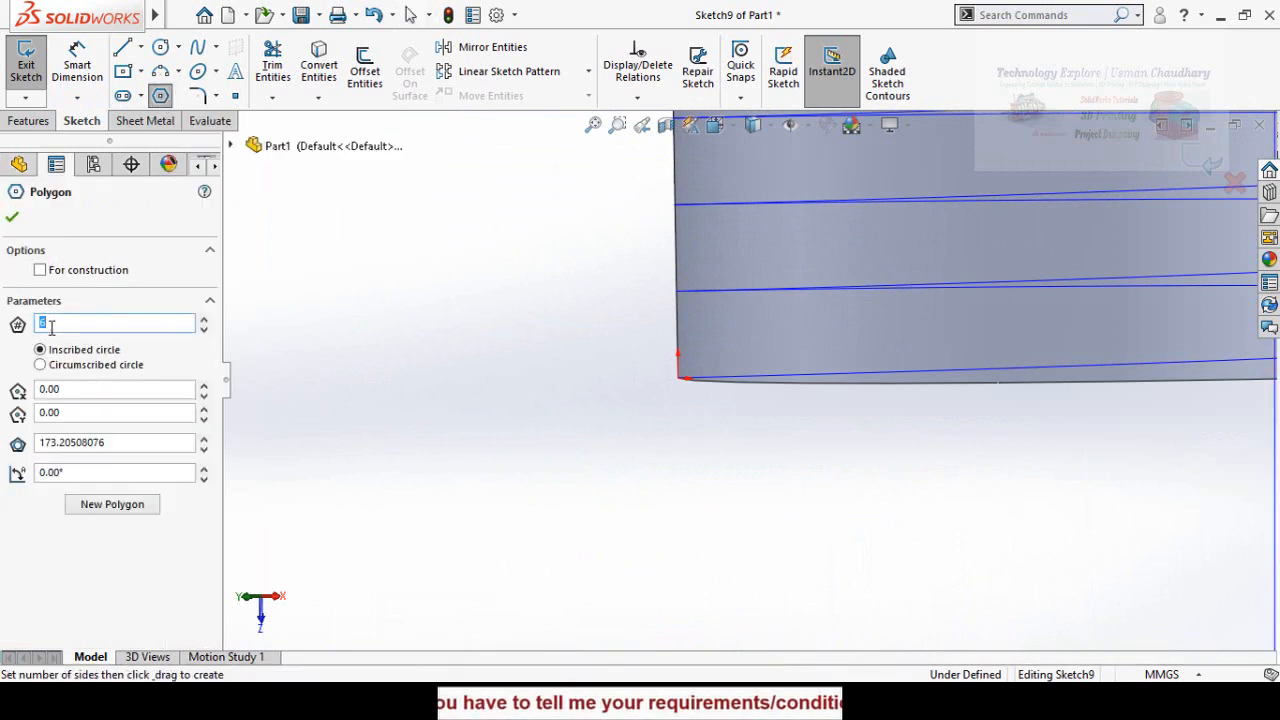
text(3)
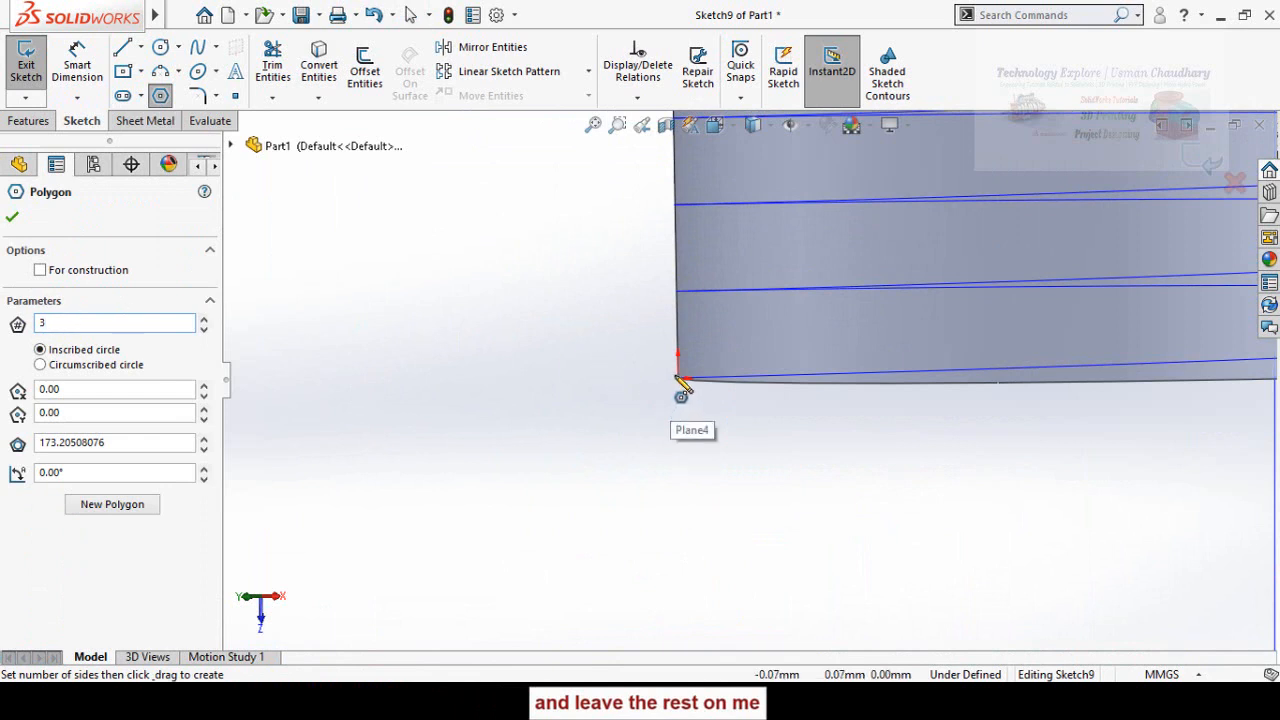
mouse_move(679, 380)
mouse_down()
mouse_move(722, 396)
mouse_move(736, 386)
mouse_up()
scroll(731, 379, down, 2)
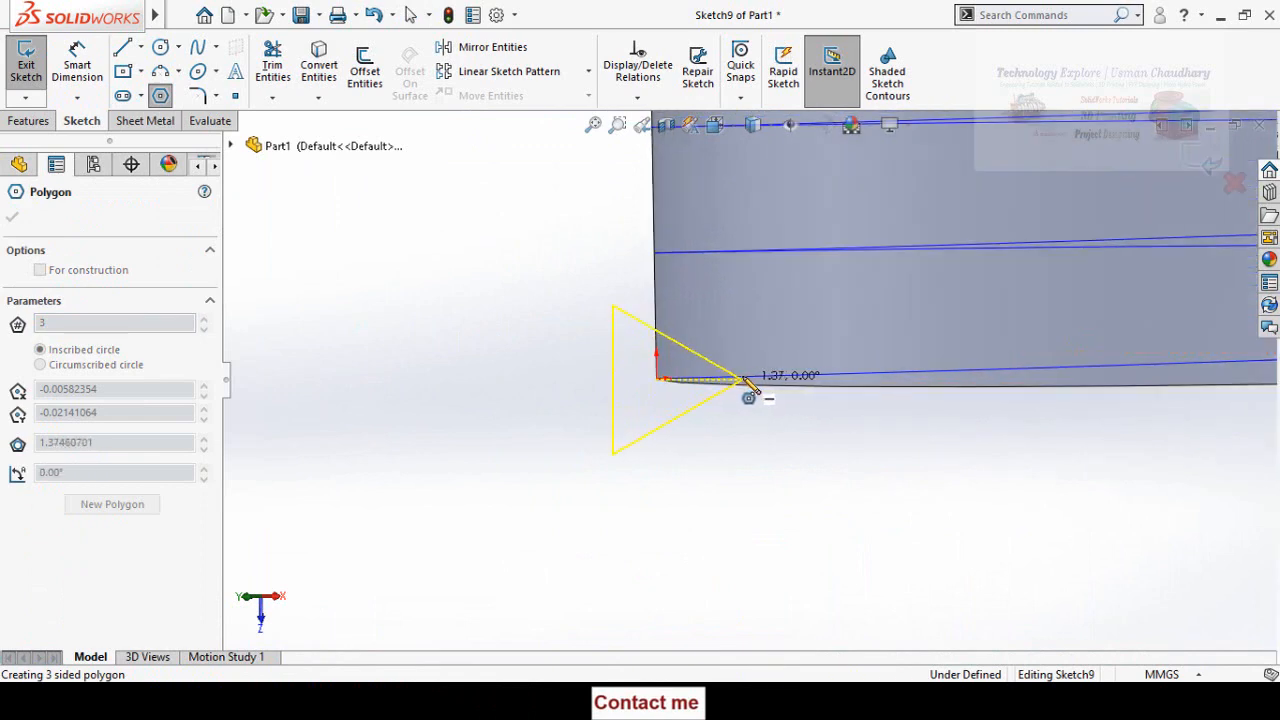
drag(745, 384, 743, 378)
scroll(671, 383, down, 3)
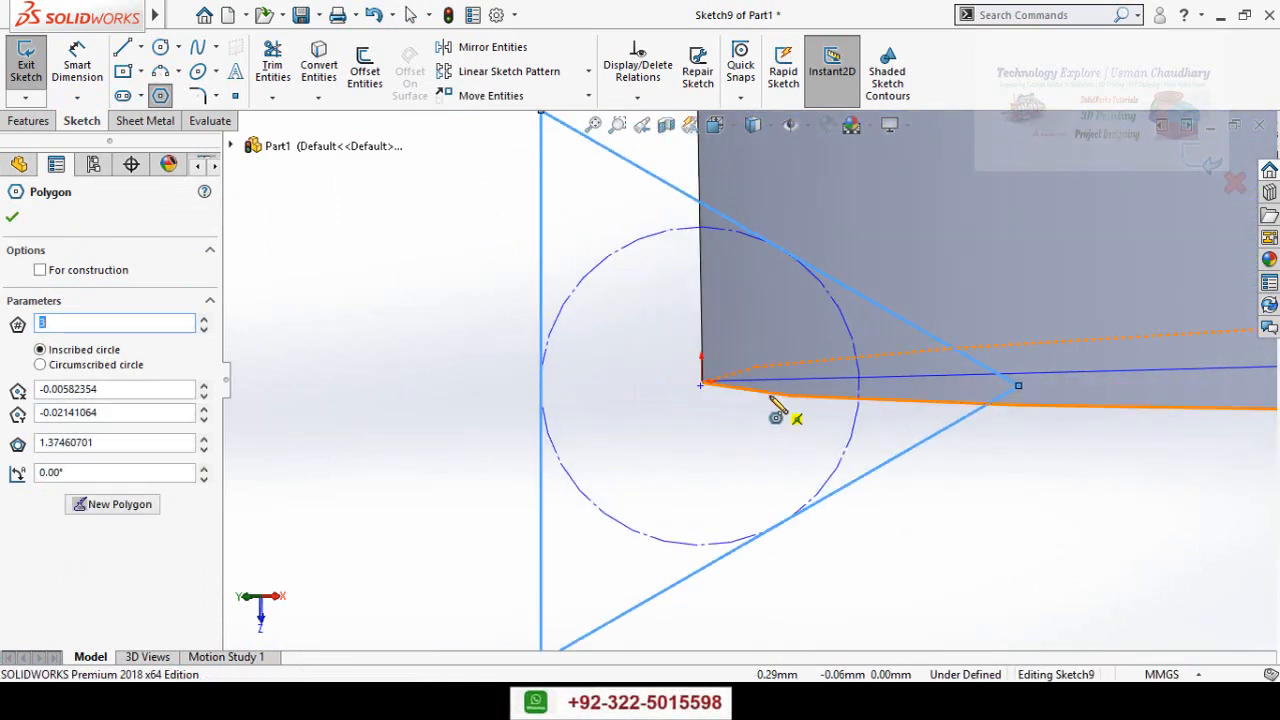
key(Escape)
Move the centre of the triangle onto the sketch origin at the lower corner of the pipe end
scroll(725, 405, down, 3)
click(680, 377)
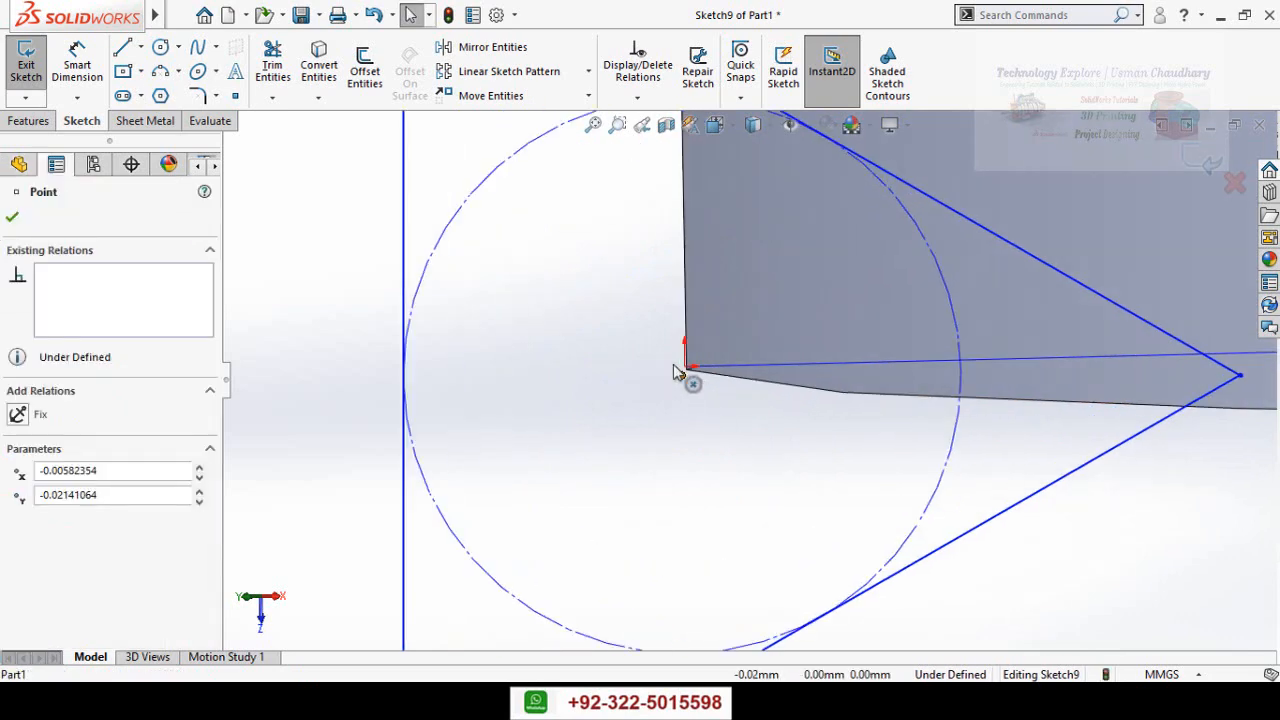
mouse_move(670, 373)
mouse_down()
mouse_move(678, 382)
mouse_move(684, 368)
mouse_up()
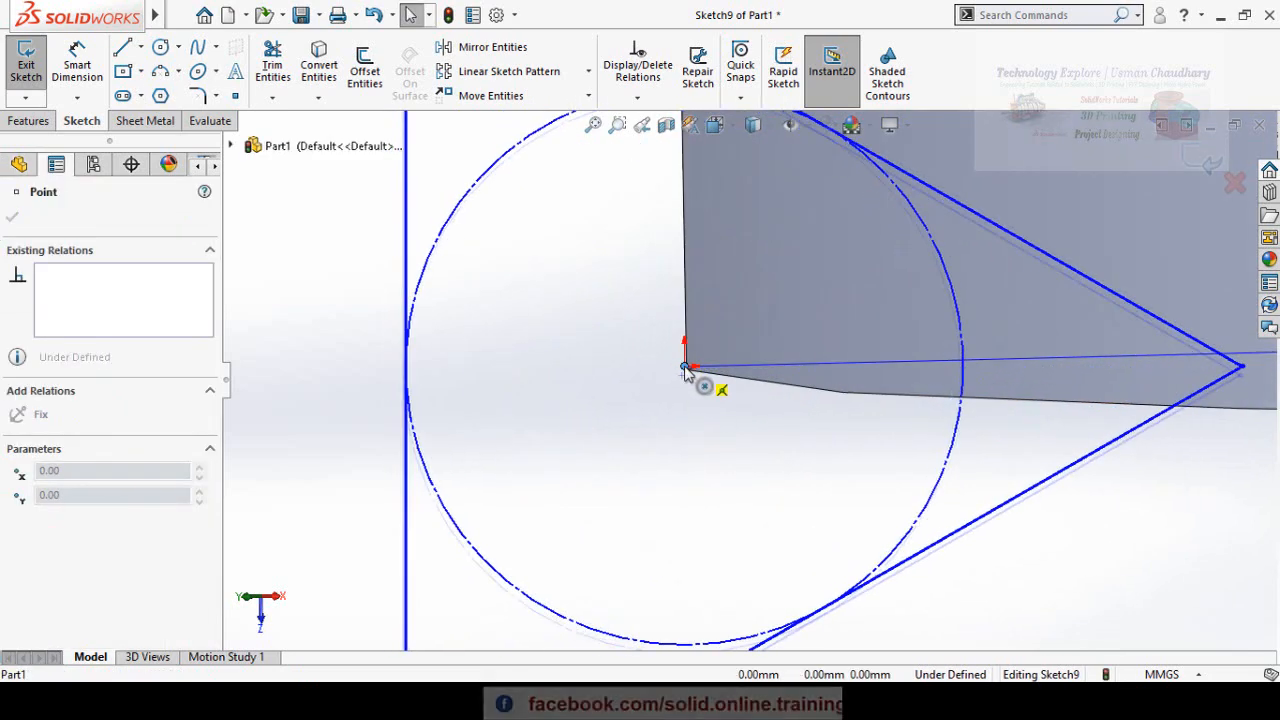
click(683, 427)
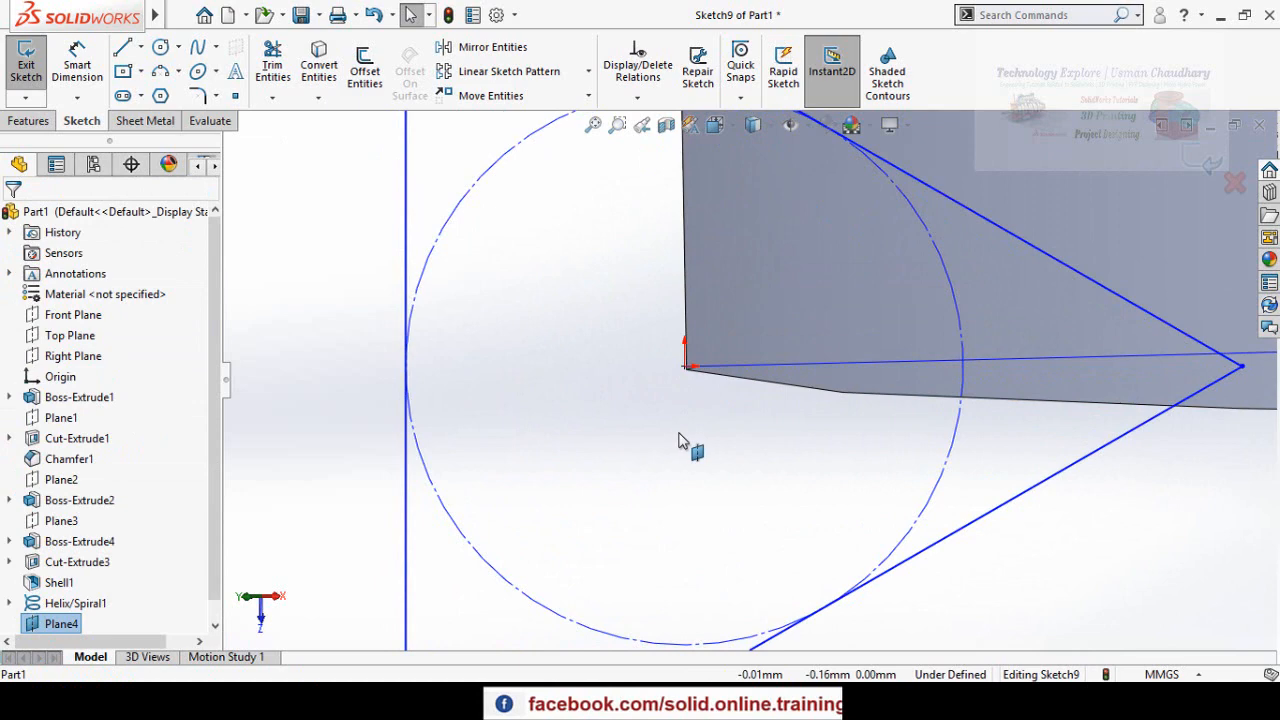
Dimension the triangle's vertical side and set its length to 2.3 mm
scroll(678, 440, up, 5)
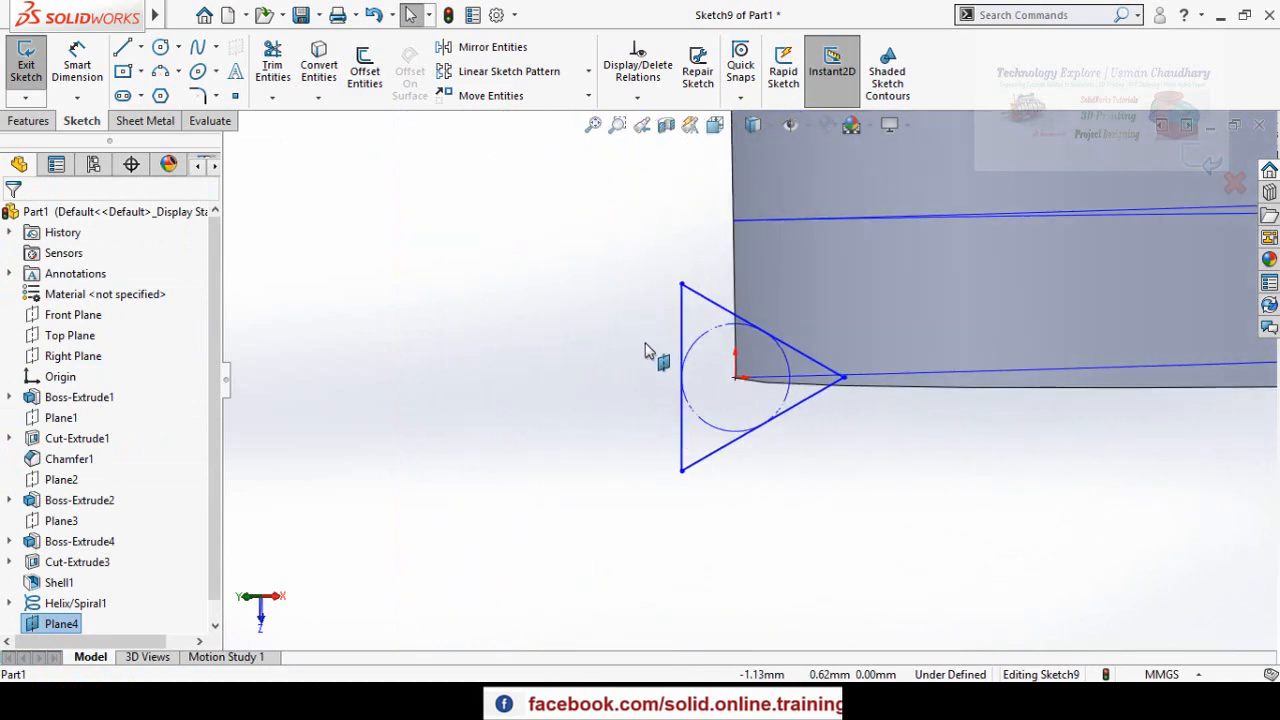
scroll(646, 343, up, 1)
right_drag(628, 434, 621, 283)
click(693, 424)
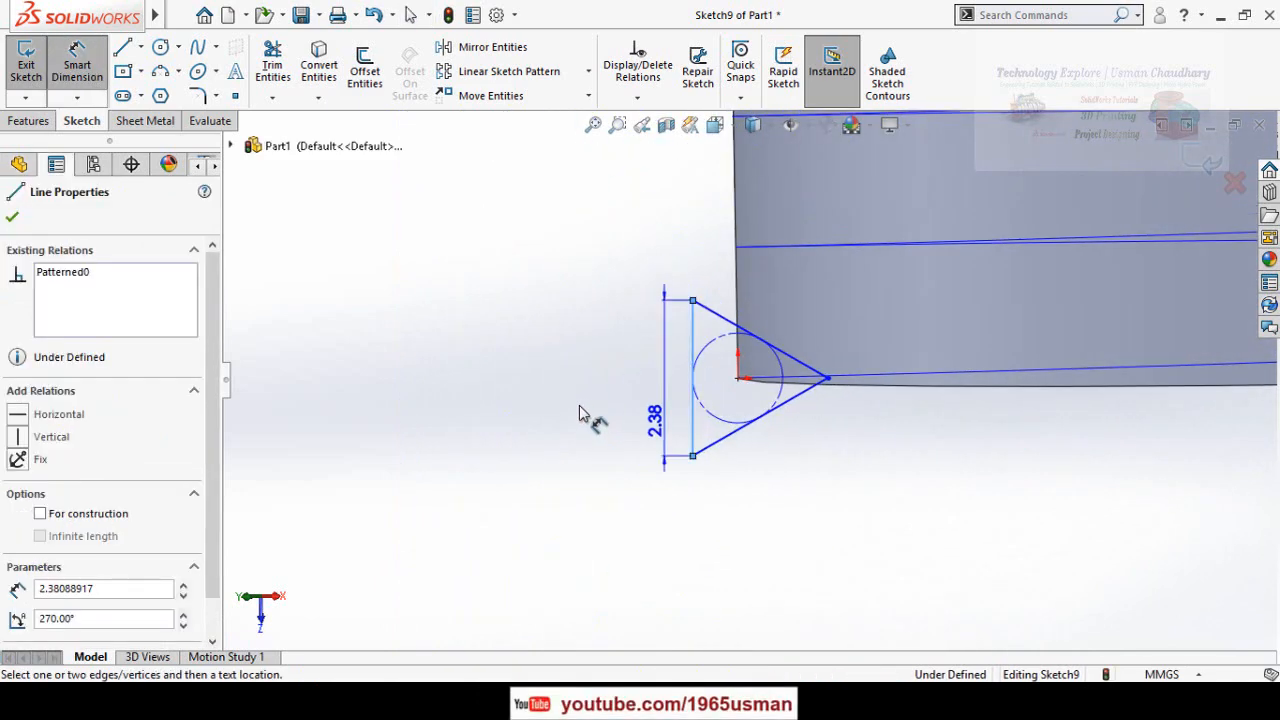
click(578, 403)
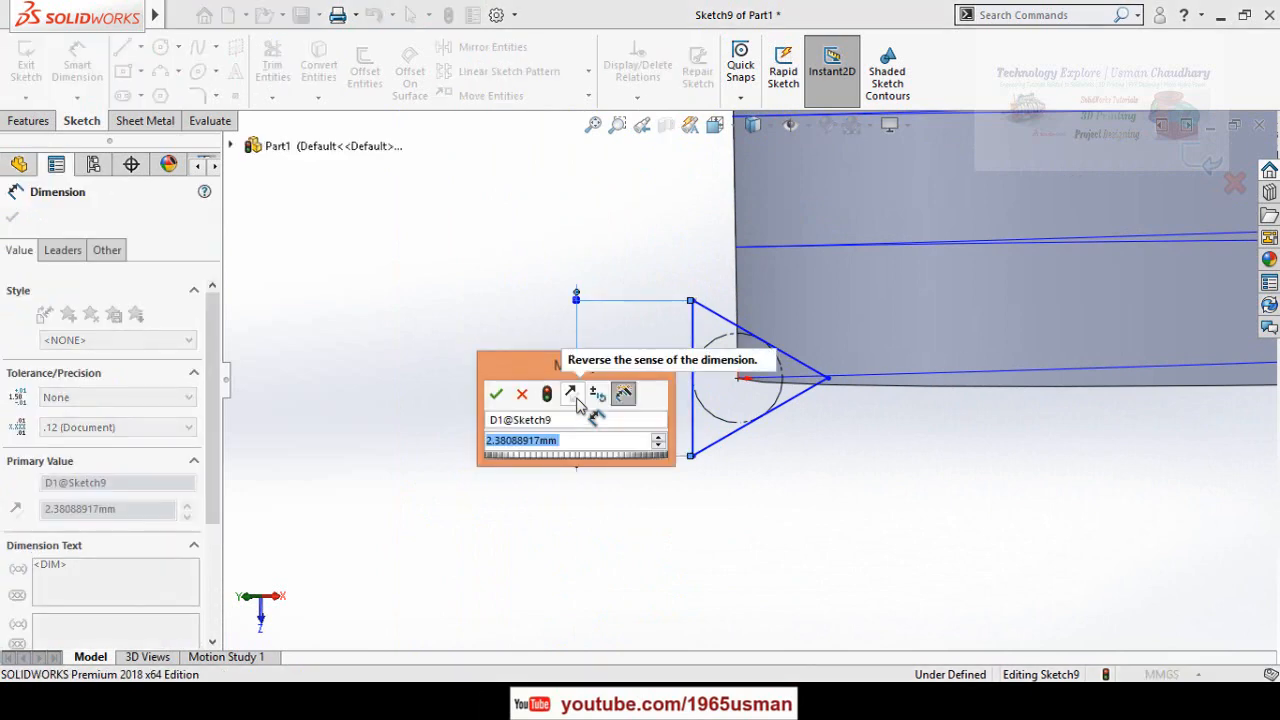
text(2.3)
key(Return)
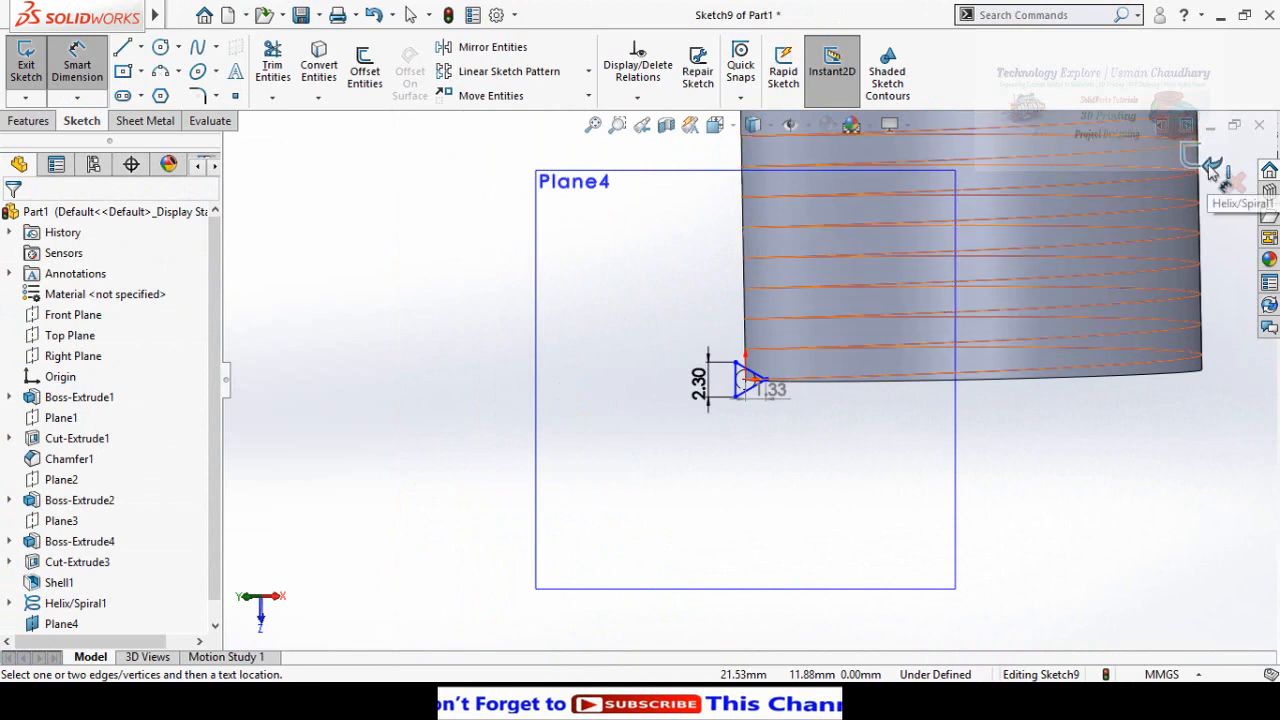
Finish the triangle sketch and hide Plane4
click(1212, 168)
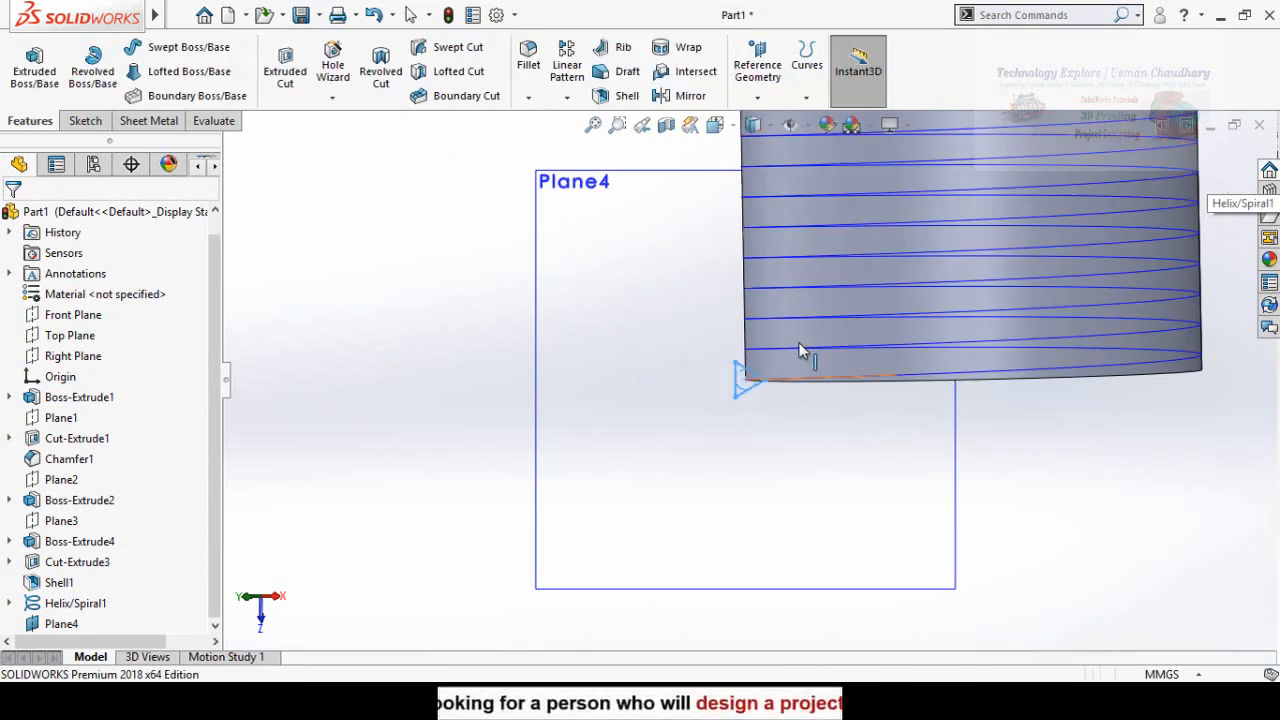
click(648, 506)
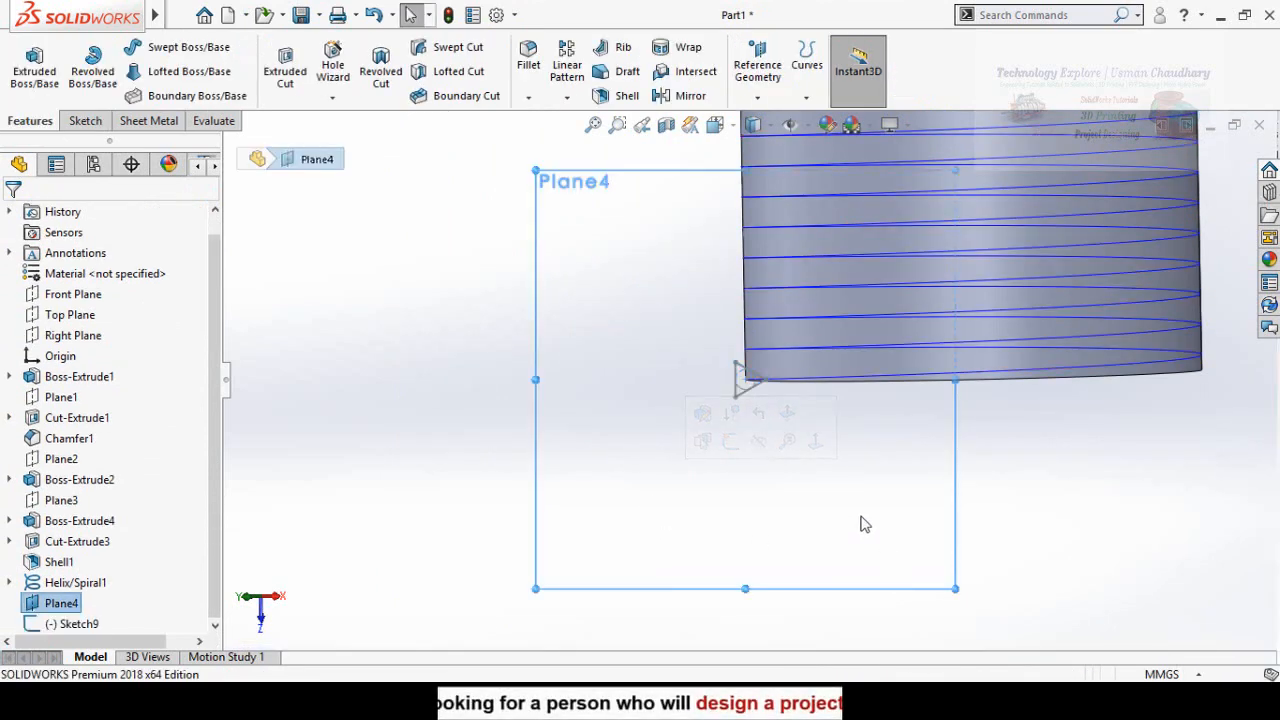
click(759, 444)
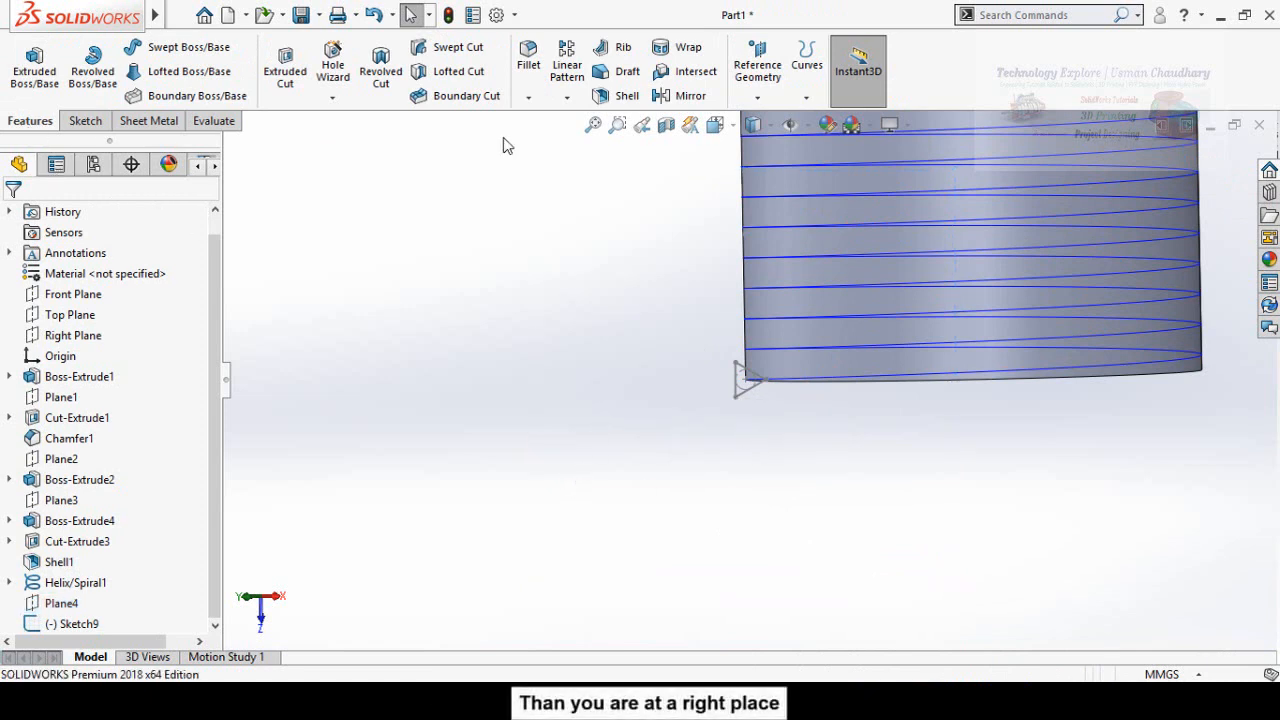
Create a swept cut with the triangle sketch as the profile and the helix as the path to thread the pipe end
click(440, 49)
scroll(714, 425, down, 2)
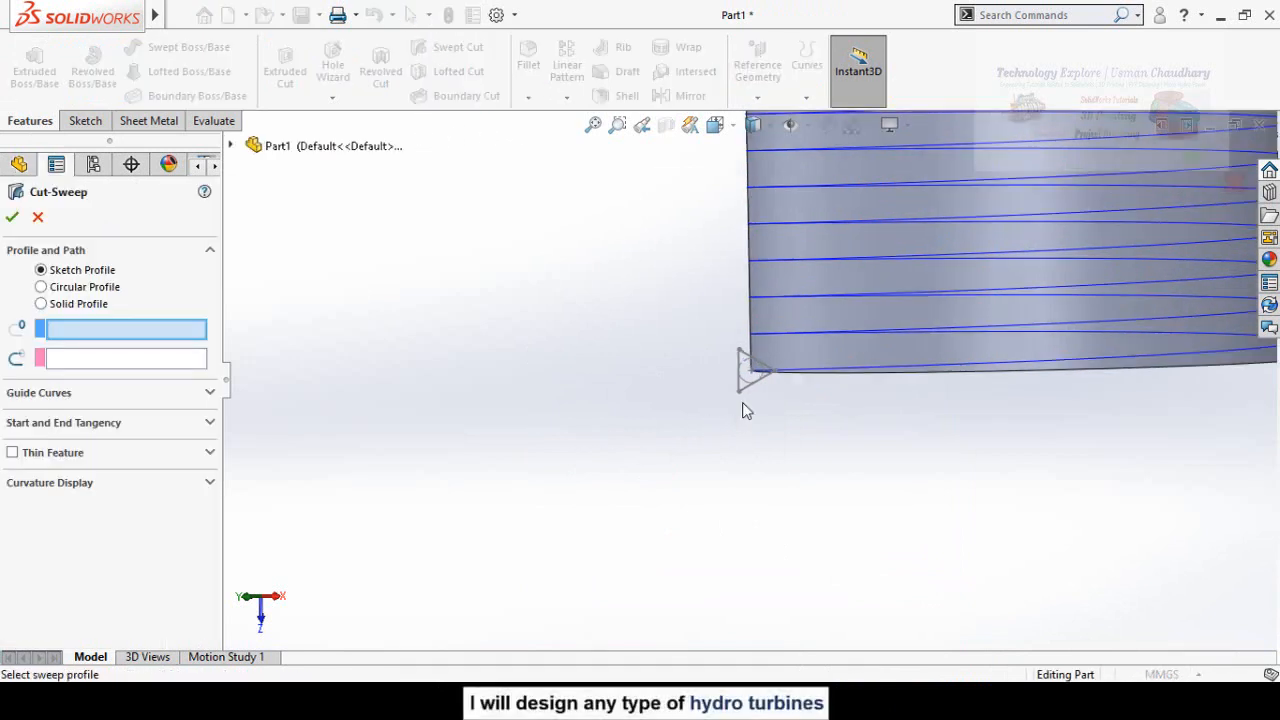
scroll(747, 390, down, 2)
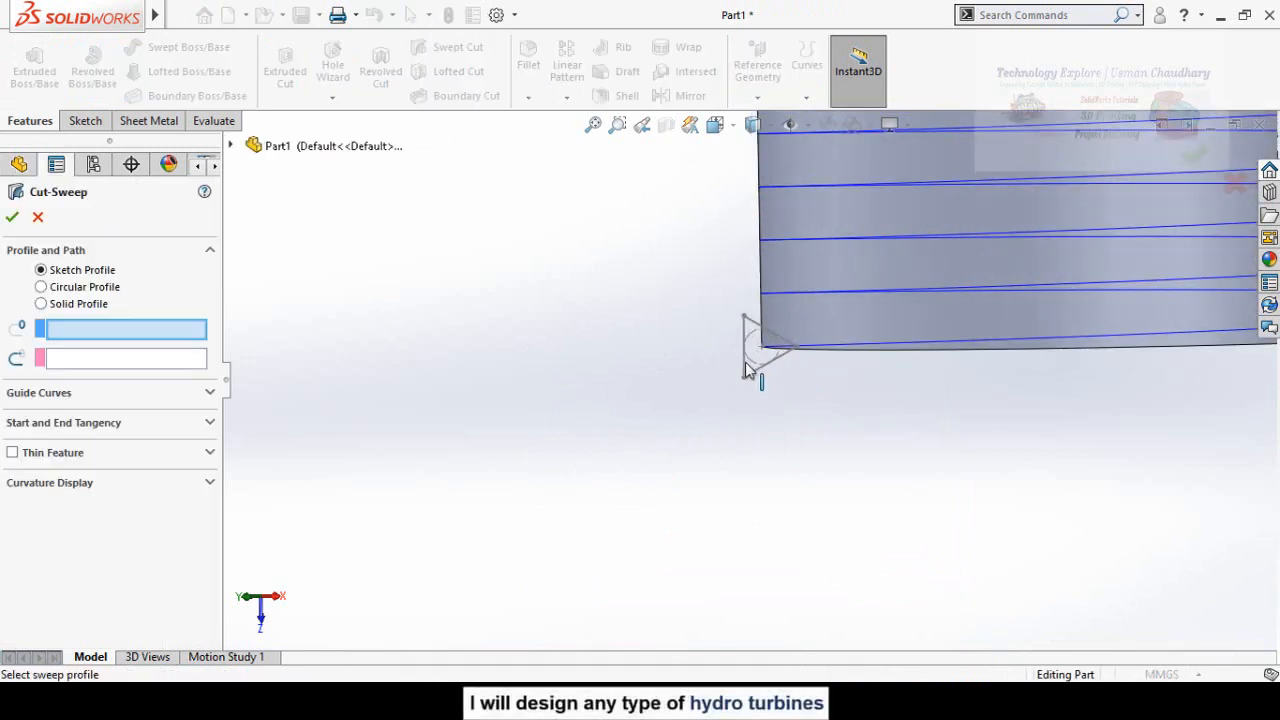
click(746, 367)
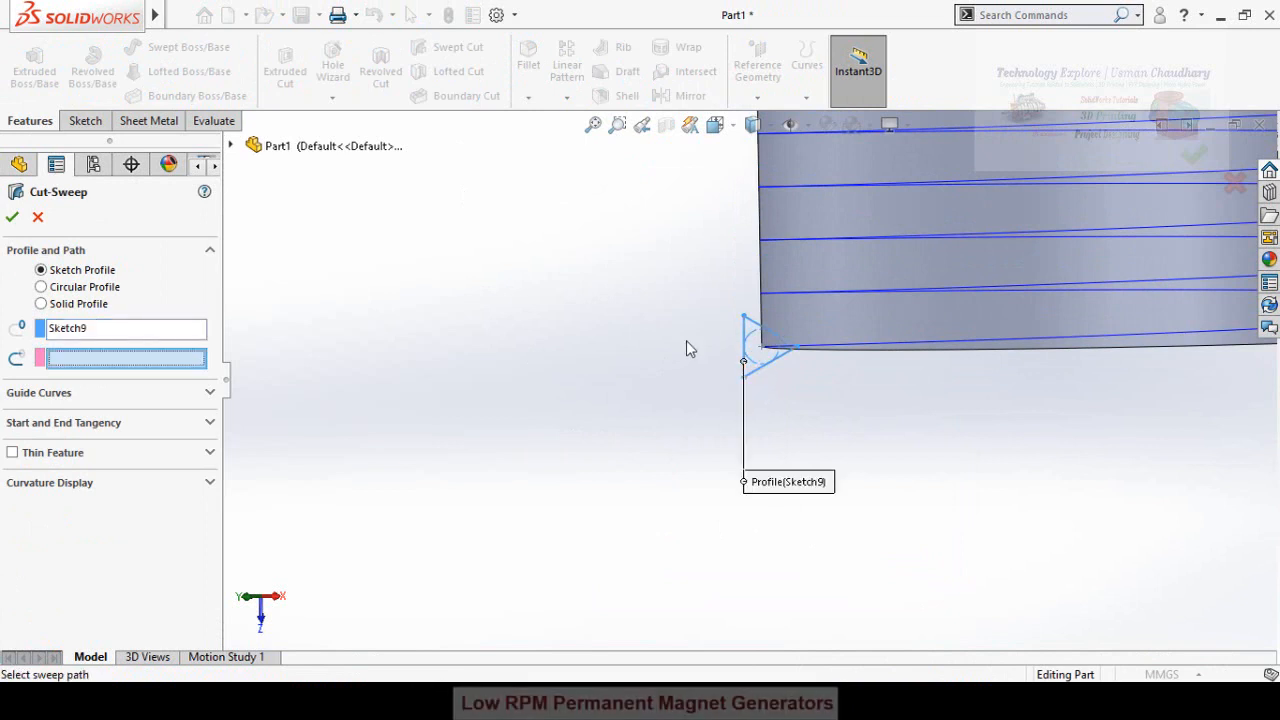
click(826, 350)
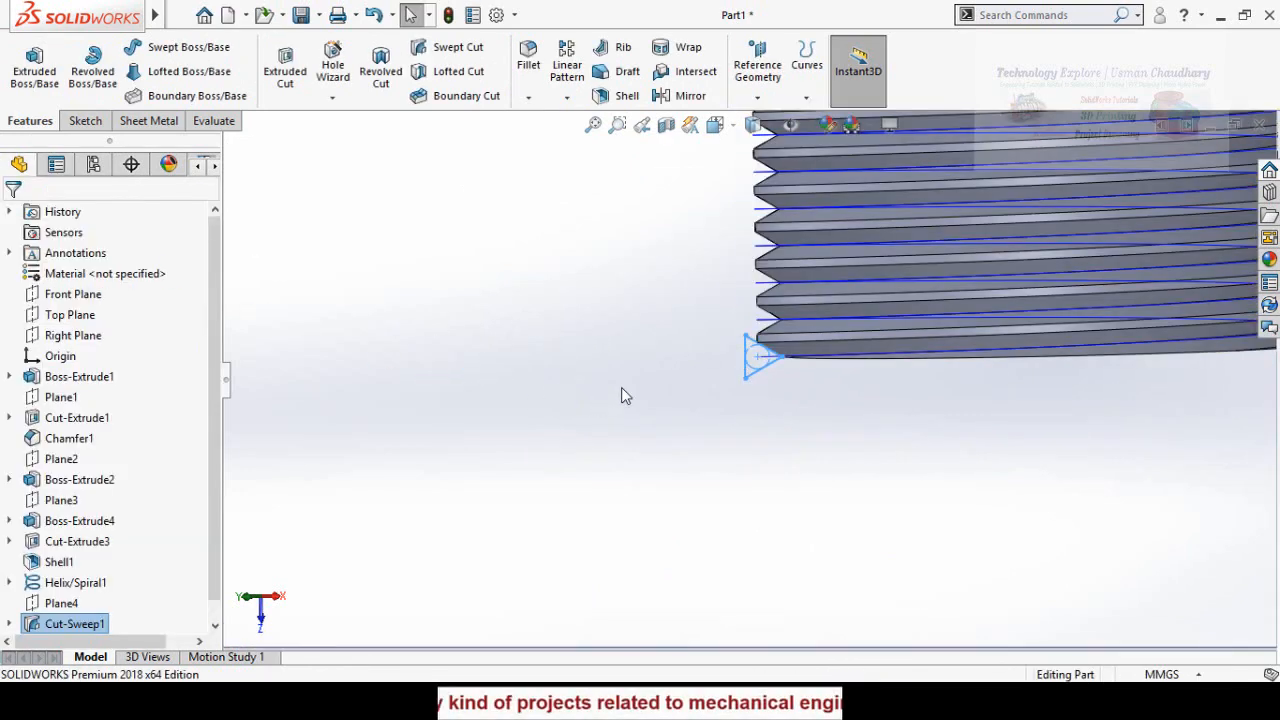
Hide the helix curve on the threaded pipe end
click(771, 338)
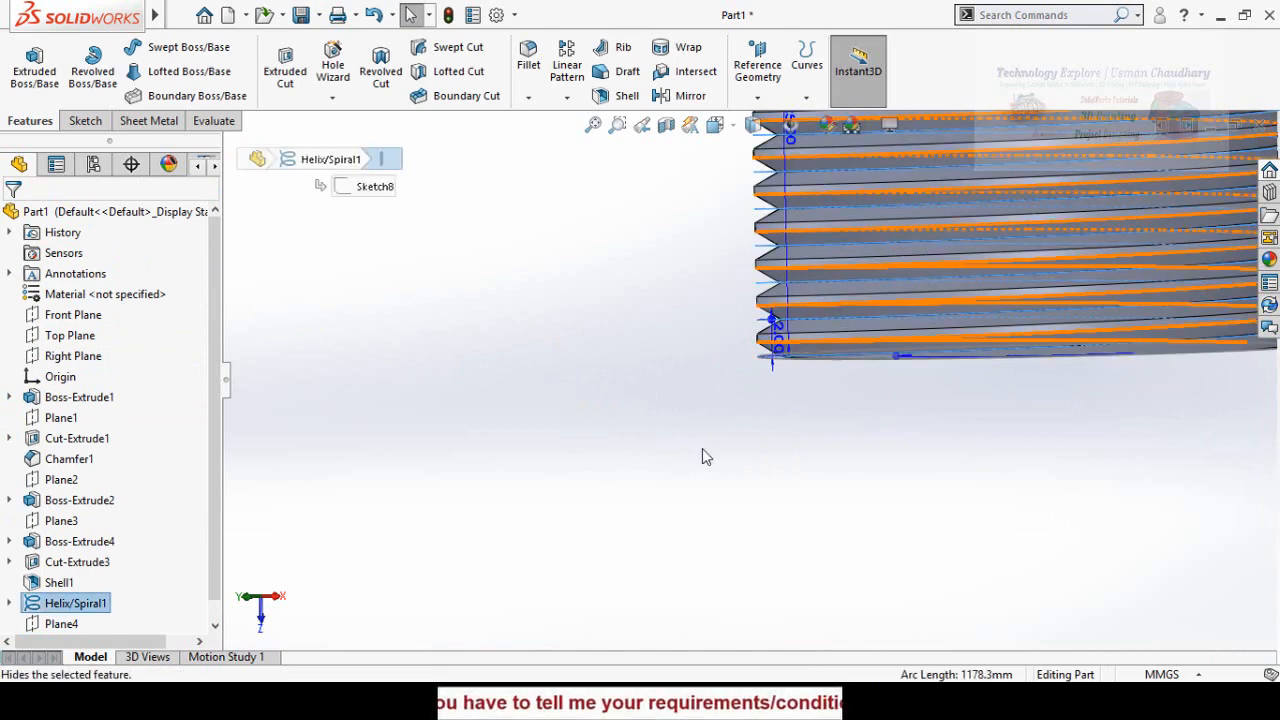
click(709, 411)
scroll(709, 411, up, 5)
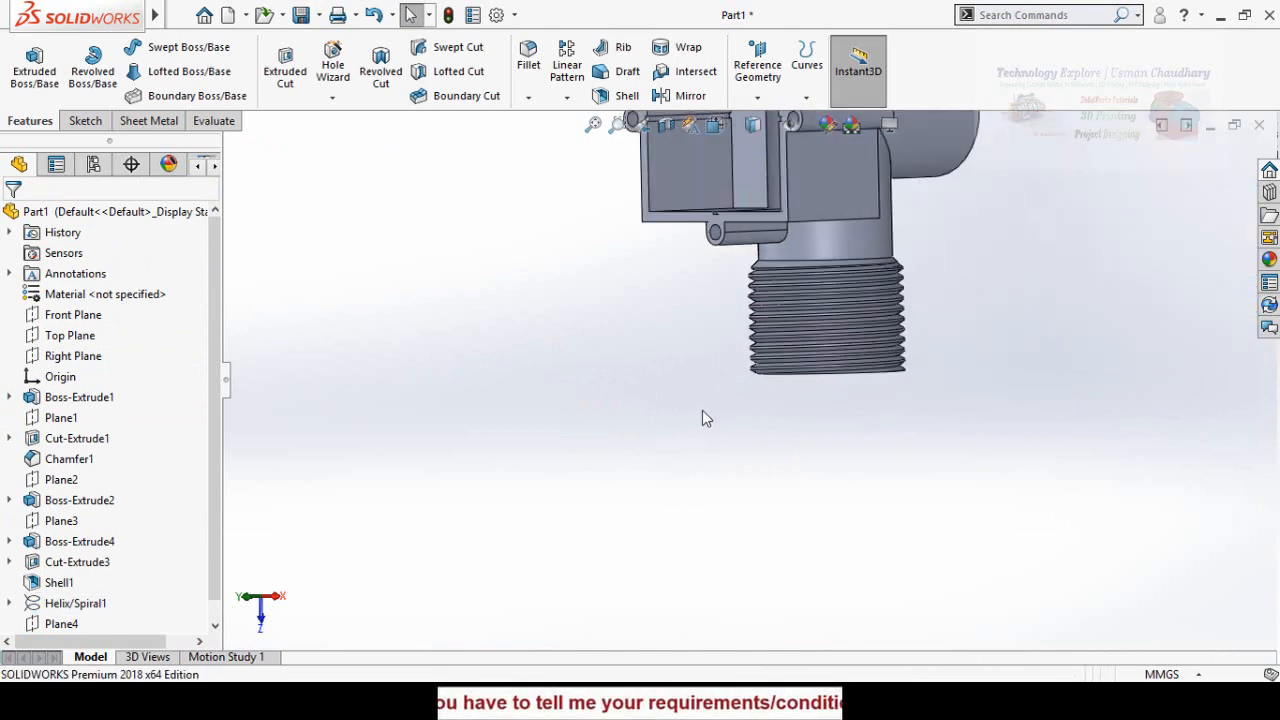
Examine the cut thread and the interior of the pipe body from several angles
middle_drag(702, 411, 945, 245)
scroll(923, 237, down, 5)
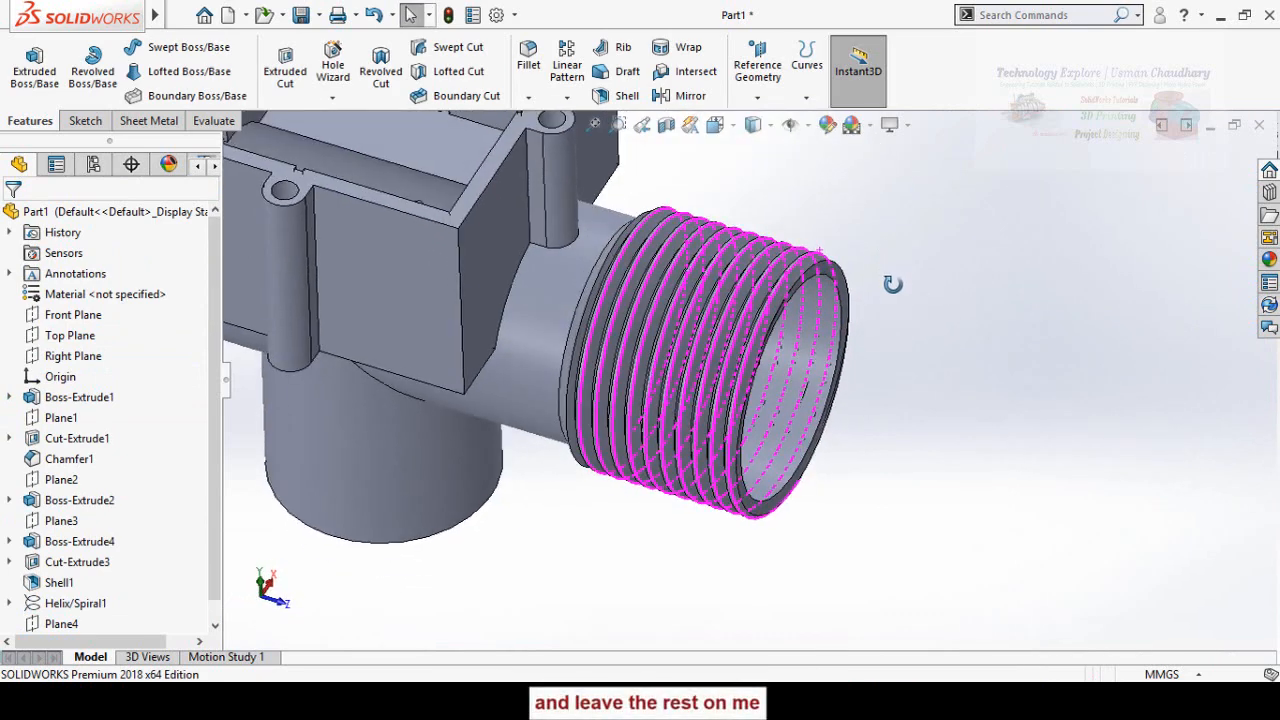
middle_drag(892, 284, 902, 316)
scroll(903, 317, up, 4)
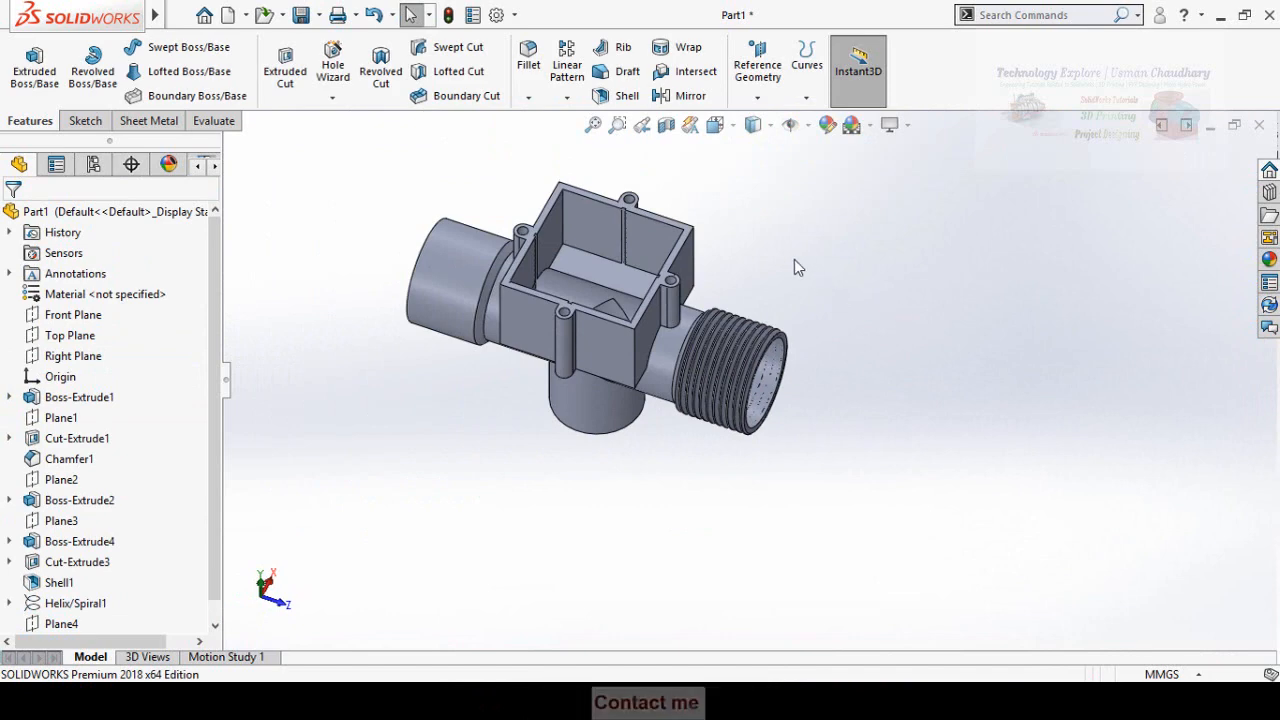
middle_drag(508, 290, 675, 381)
scroll(790, 320, down, 5)
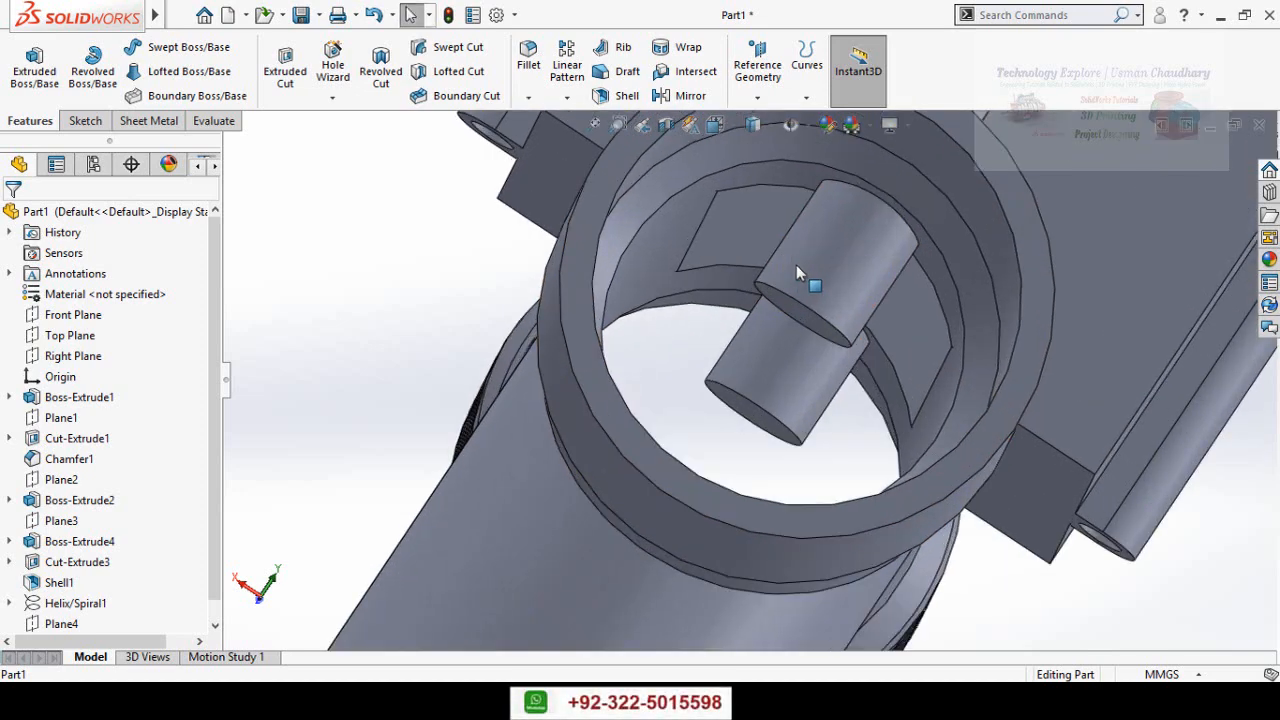
middle_drag(787, 354, 1001, 472)
scroll(800, 323, up, 5)
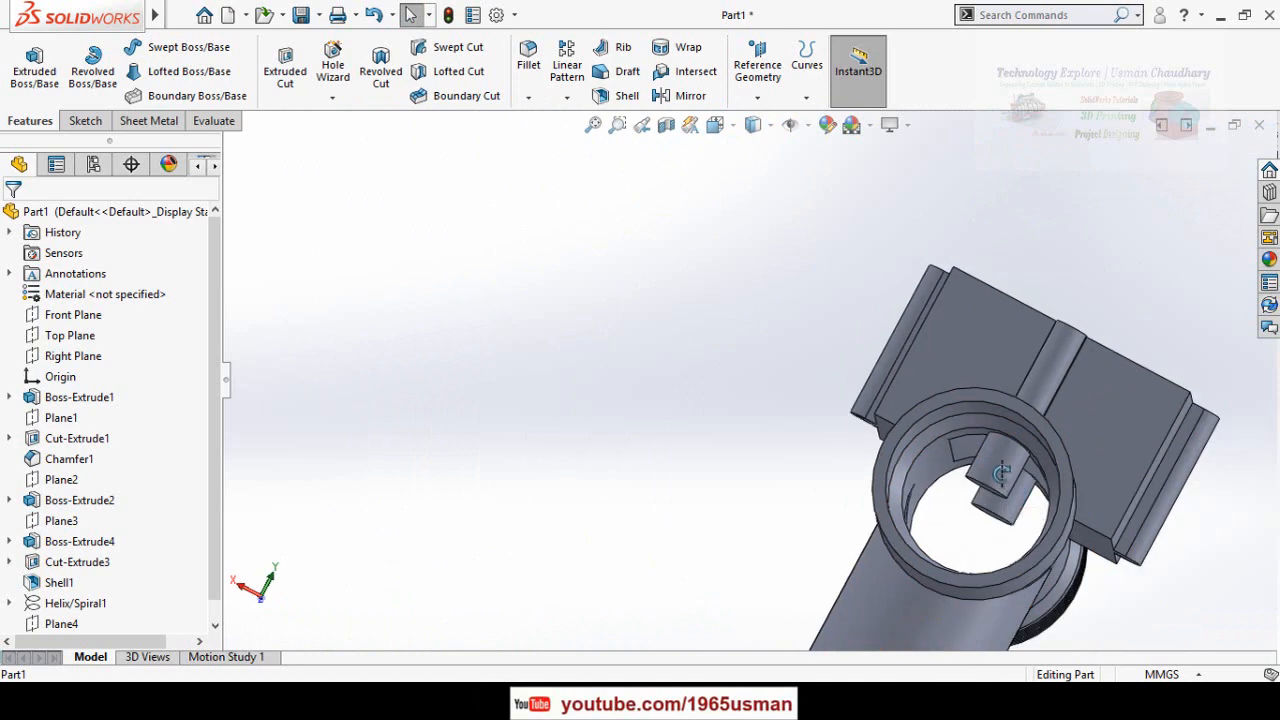
scroll(990, 465, down, 4)
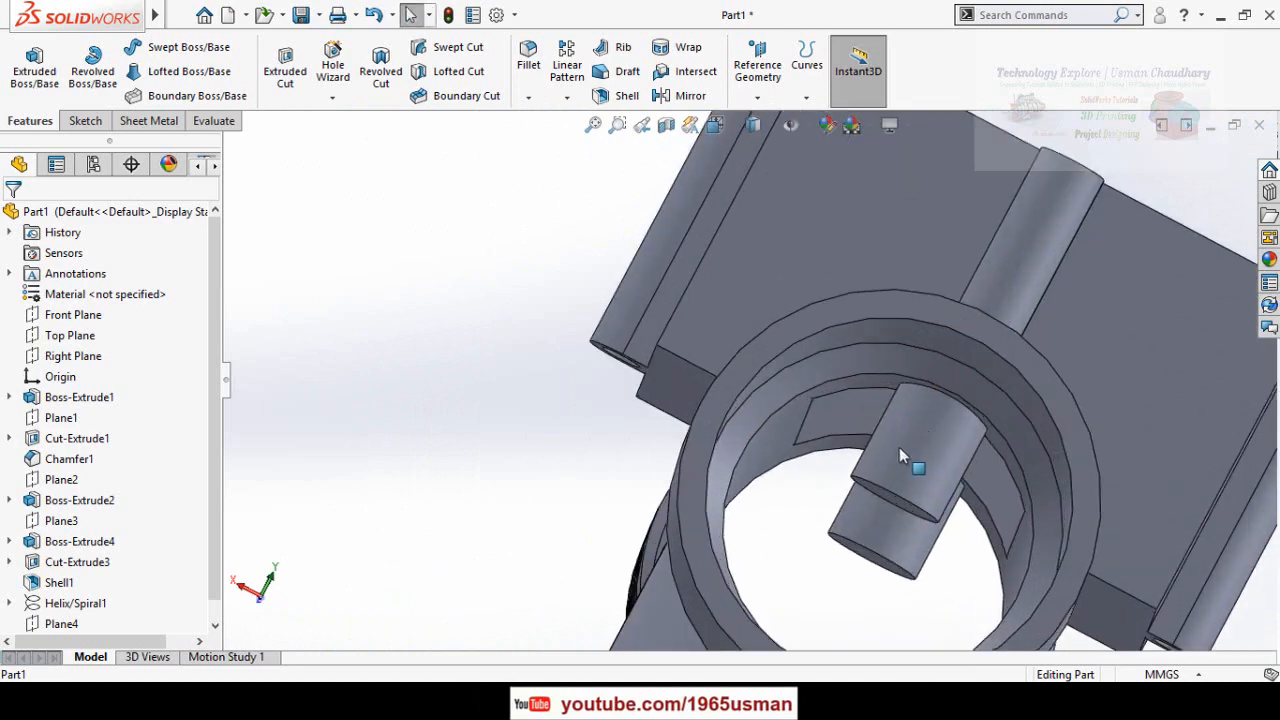
scroll(899, 447, up, 5)
middle_drag(902, 445, 966, 457)
scroll(876, 432, down, 3)
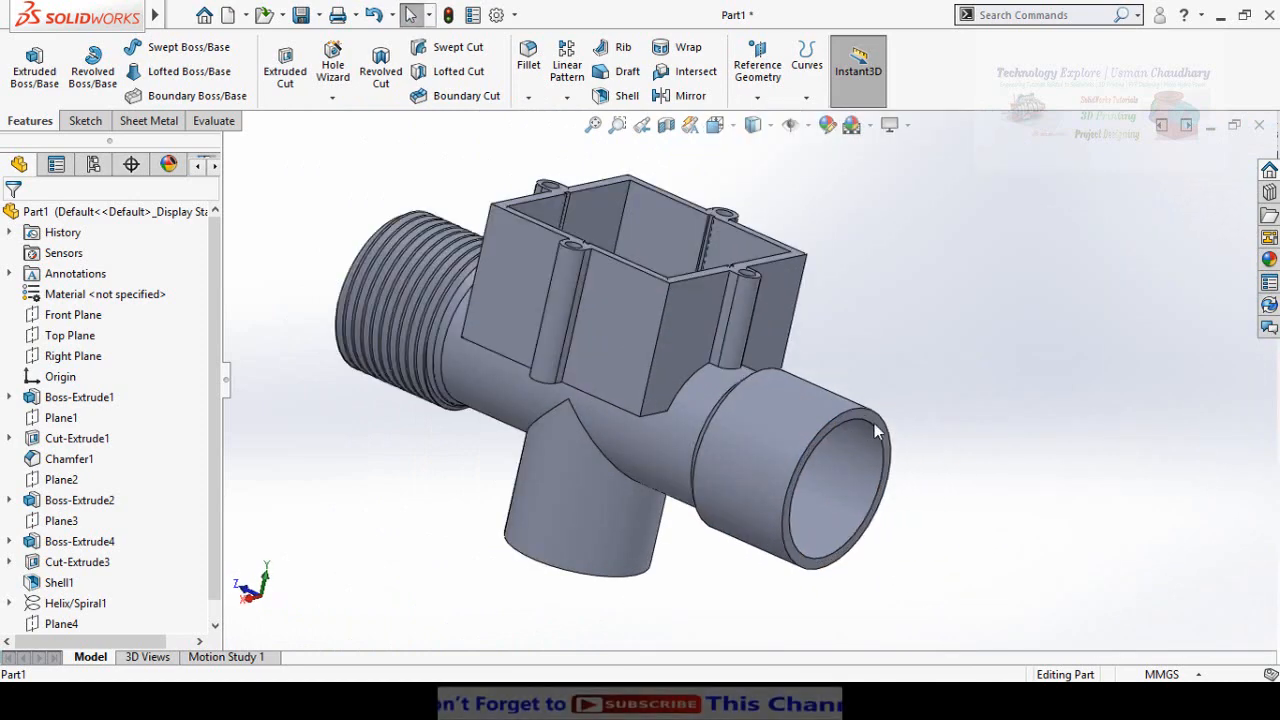
Start a sketch on the end face of the unthreaded horizontal pipe and convert its outer circular edge into the sketch
scroll(876, 432, down, 1)
click(868, 427)
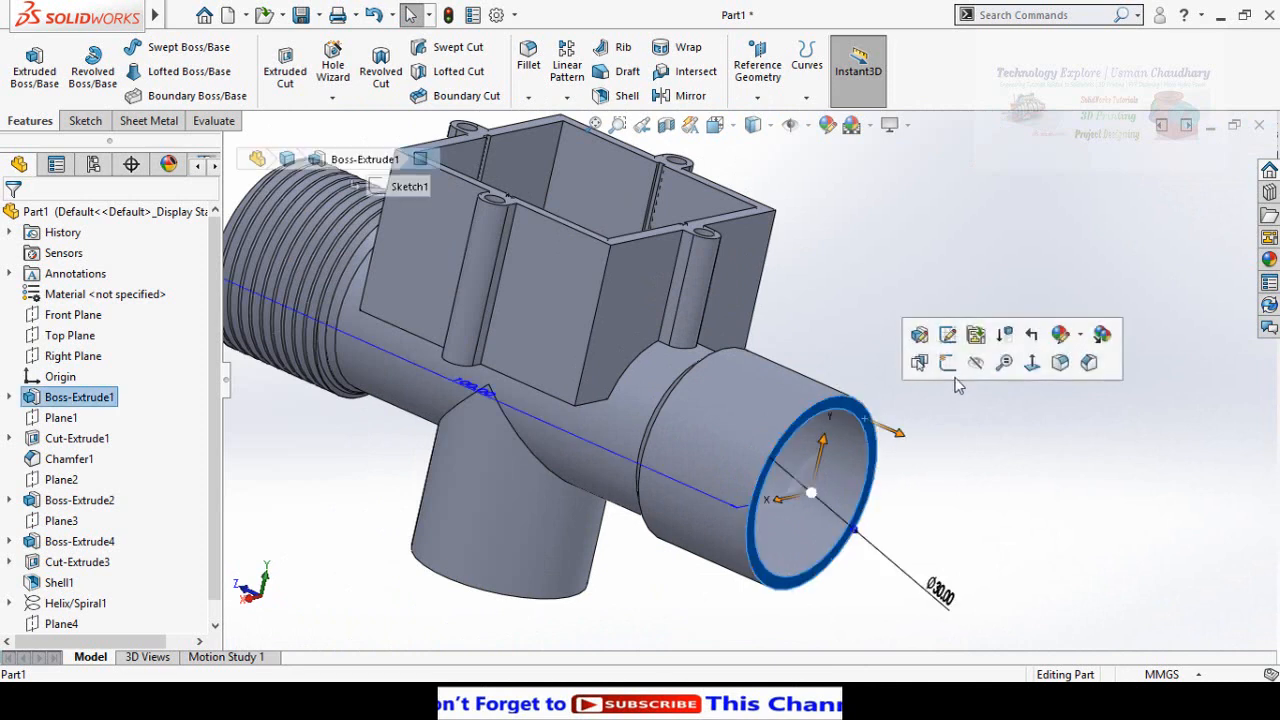
mouse_move(927, 388)
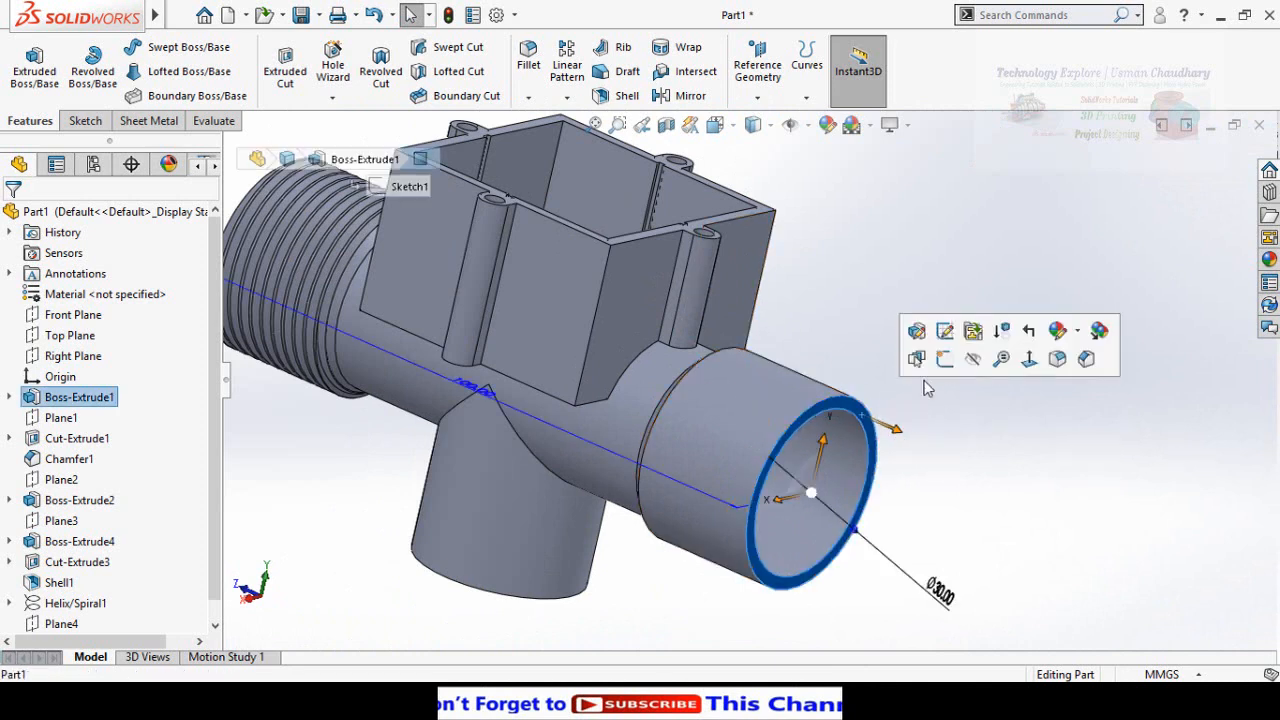
click(944, 362)
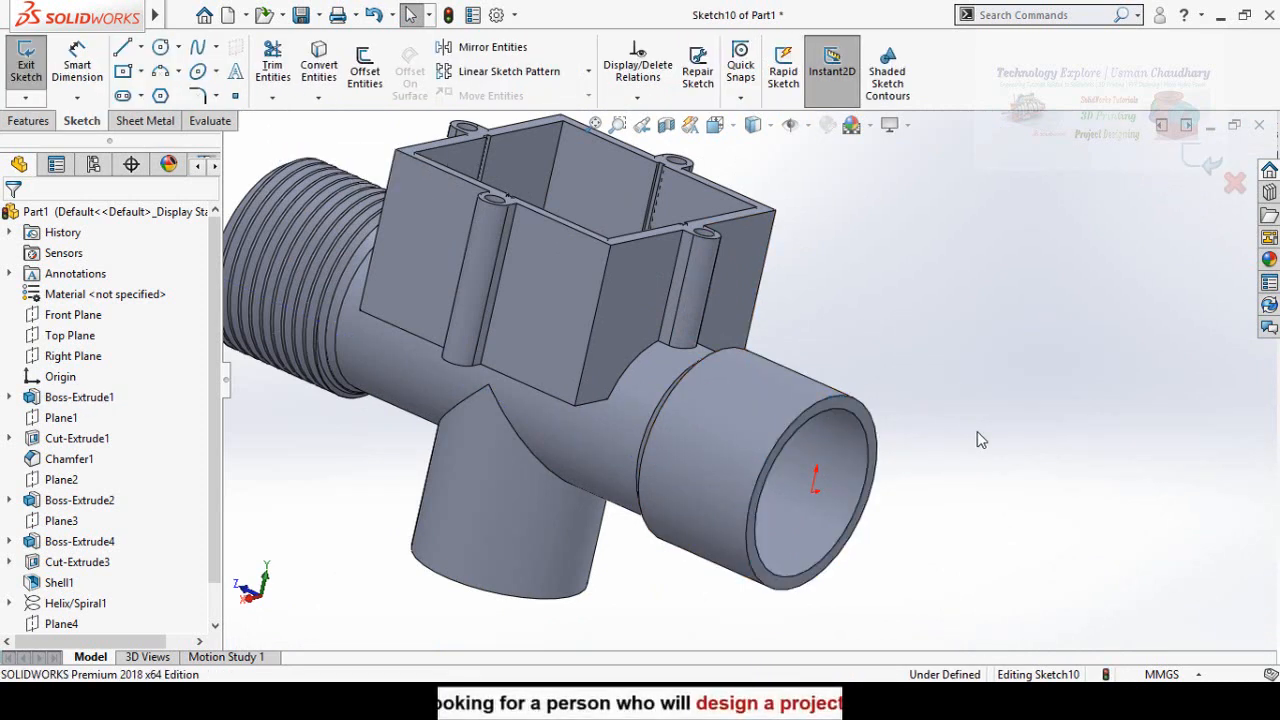
key(ctrl+8)
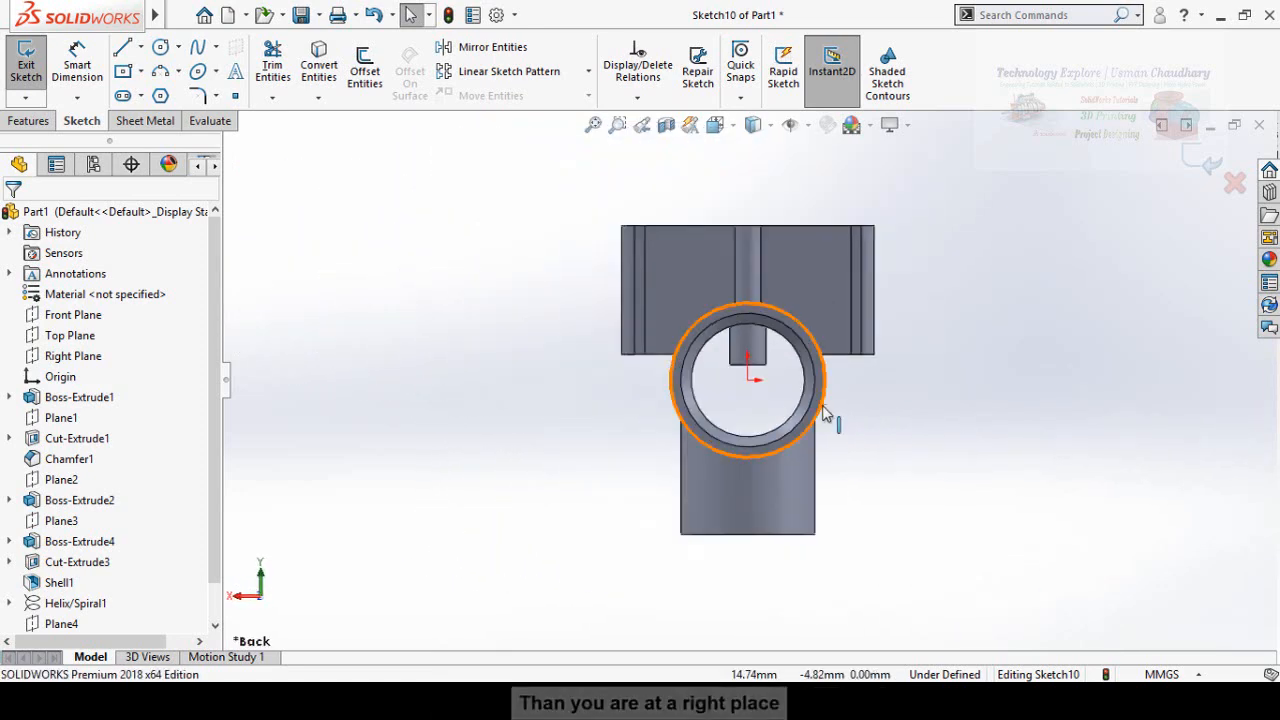
click(825, 415)
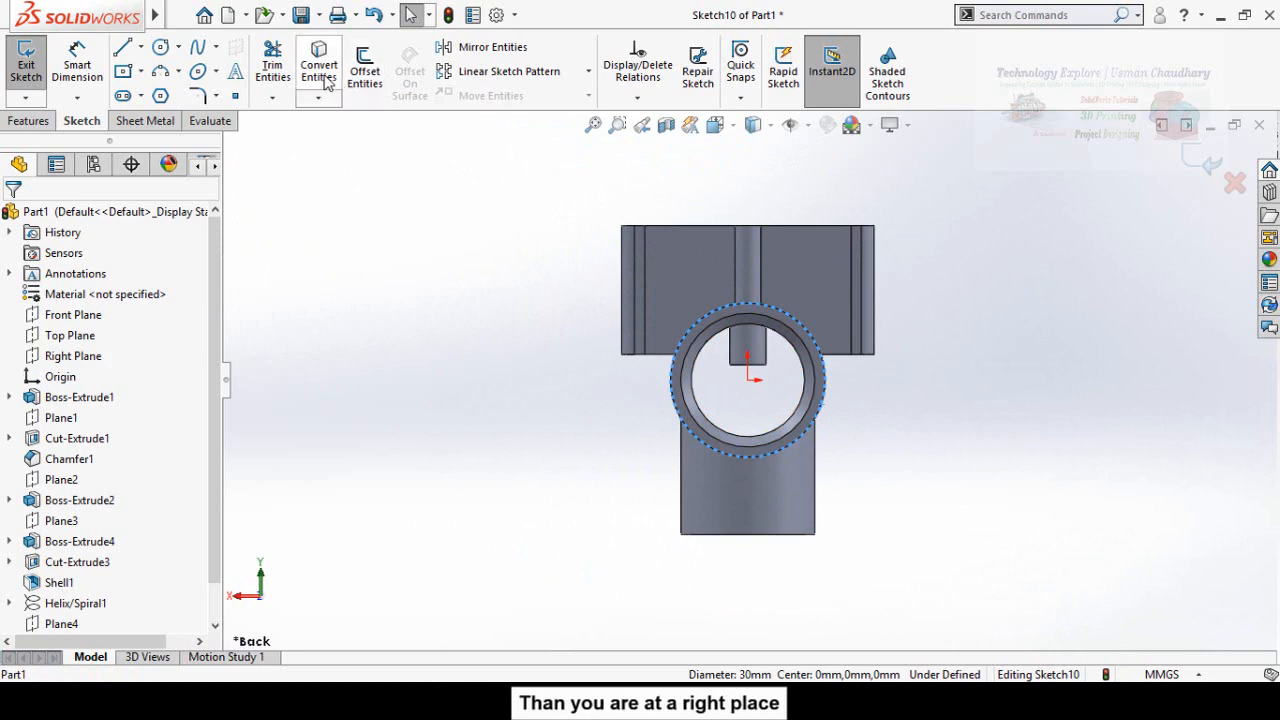
middle_drag(466, 331, 558, 400)
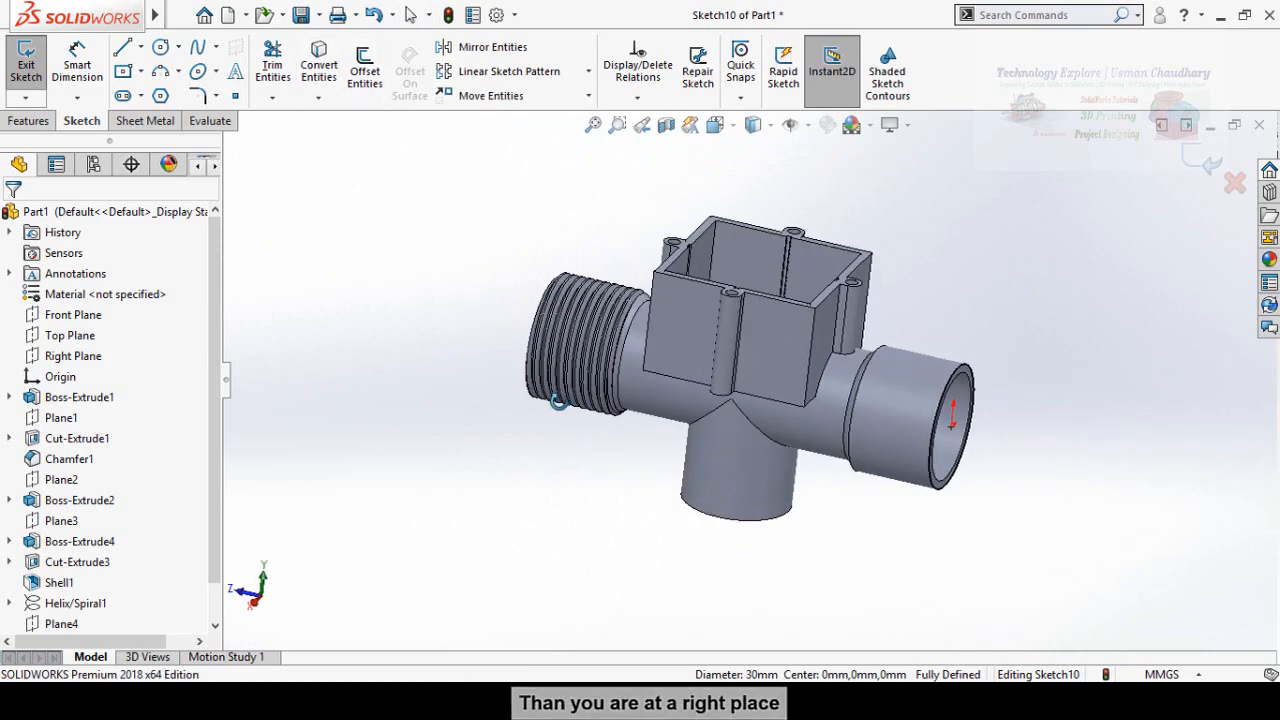
Create a clockwise helix from the converted circle with 25 mm height, 2 mm constant pitch, reversed direction and a 135° start angle
click(44, 130)
click(807, 63)
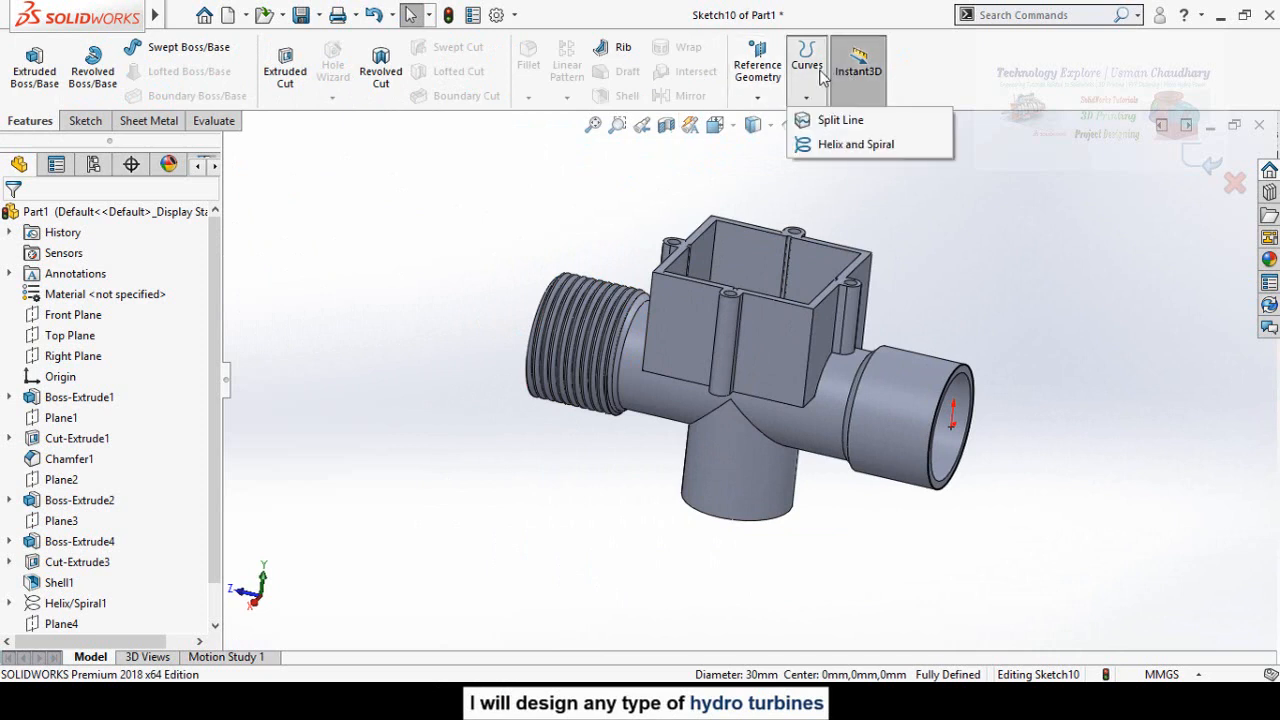
click(835, 141)
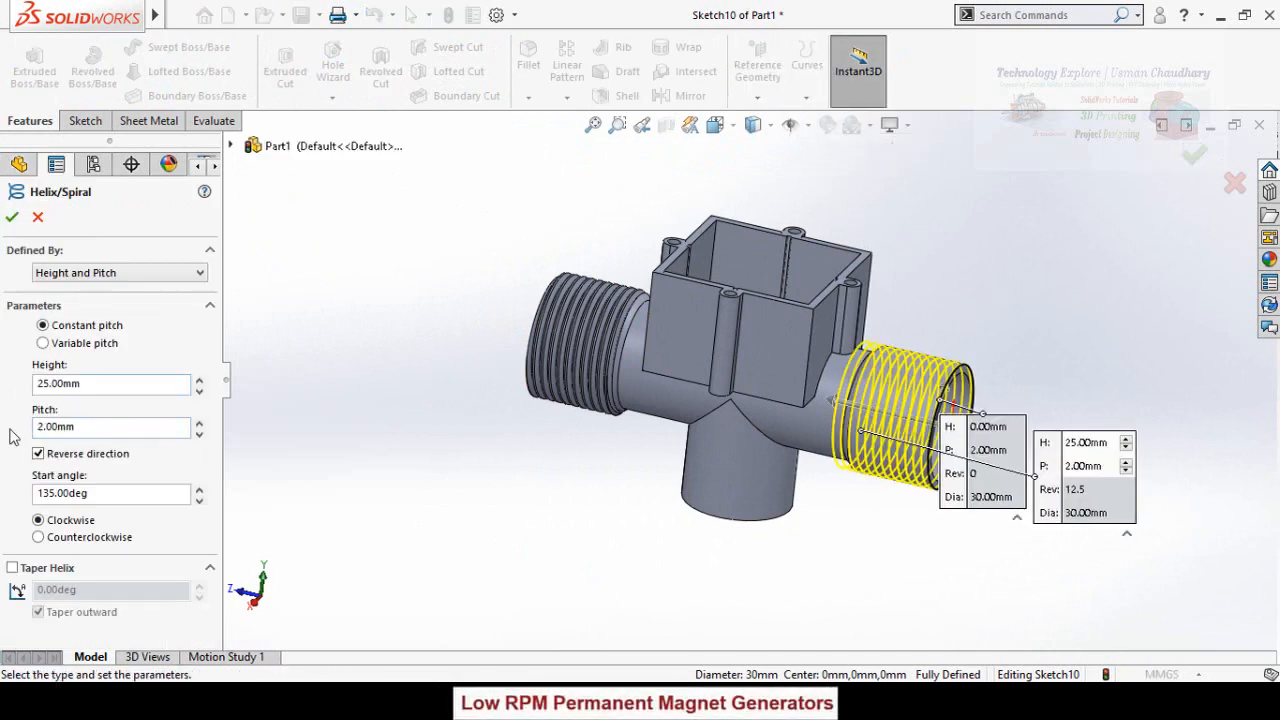
click(12, 219)
scroll(835, 475, down, 3)
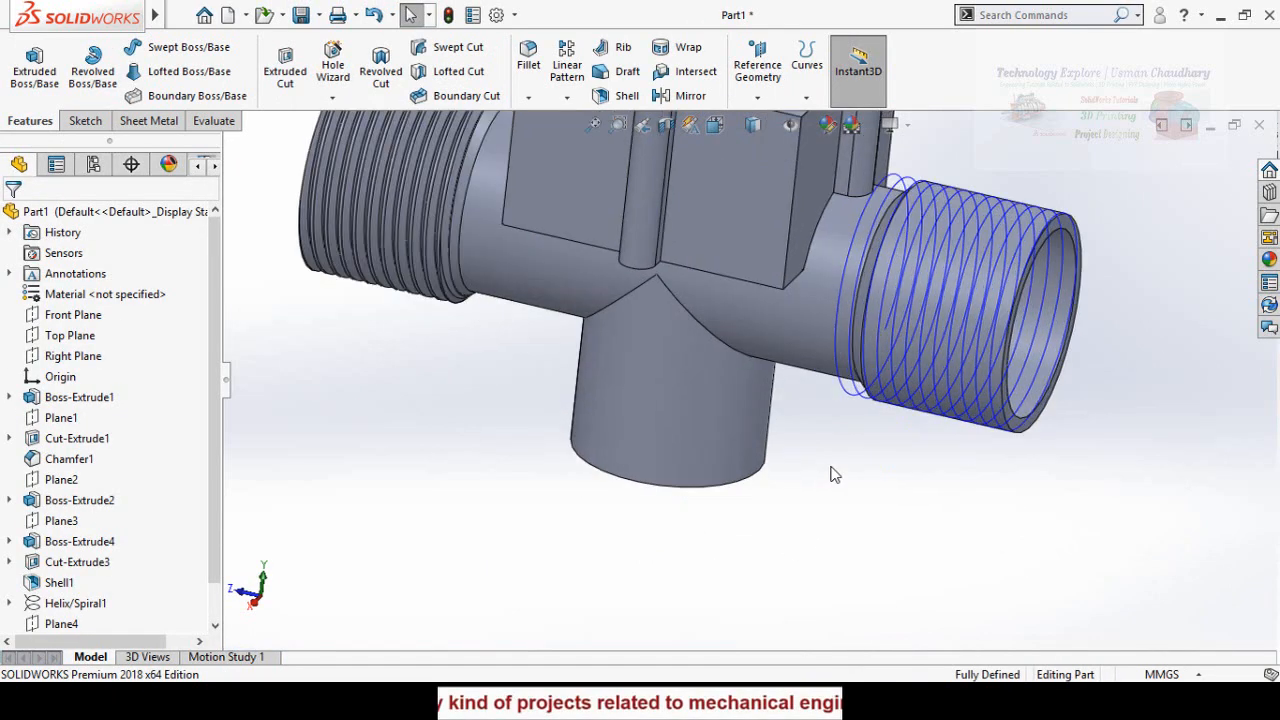
Create a reference plane perpendicular to the new helix and coincident with its end point on the pipe's end edge
scroll(835, 475, down, 2)
click(766, 95)
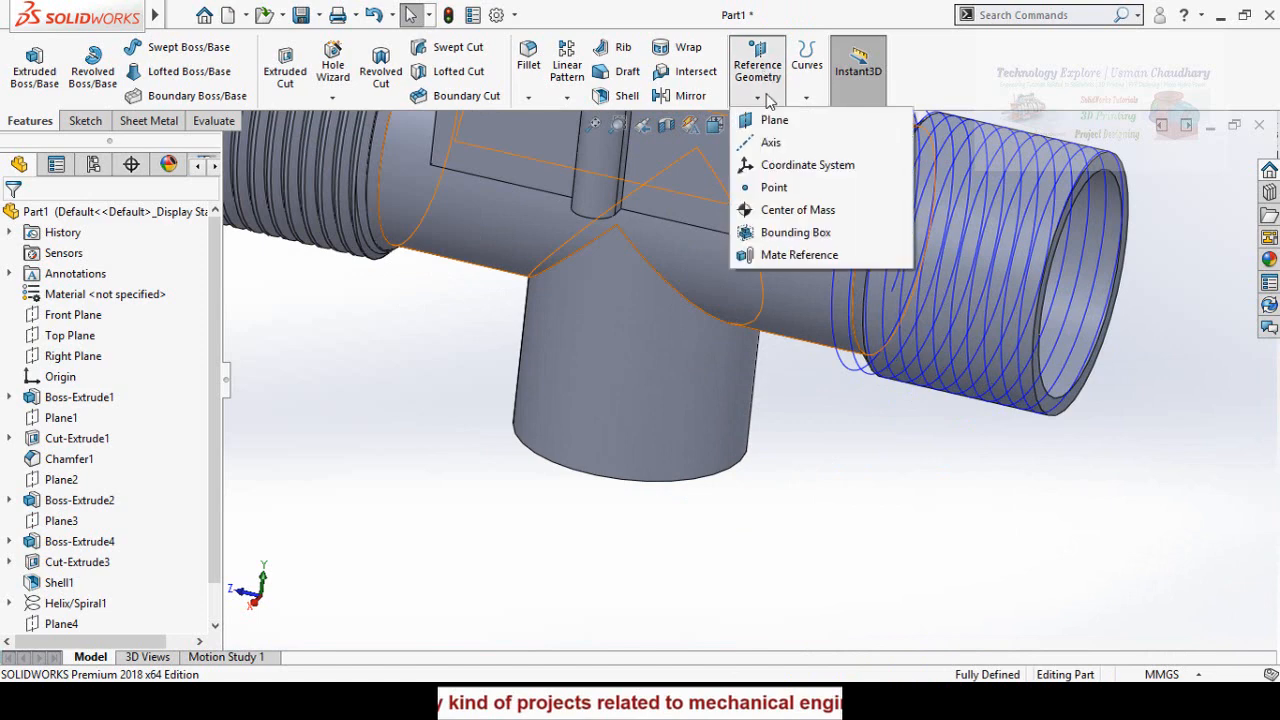
click(772, 122)
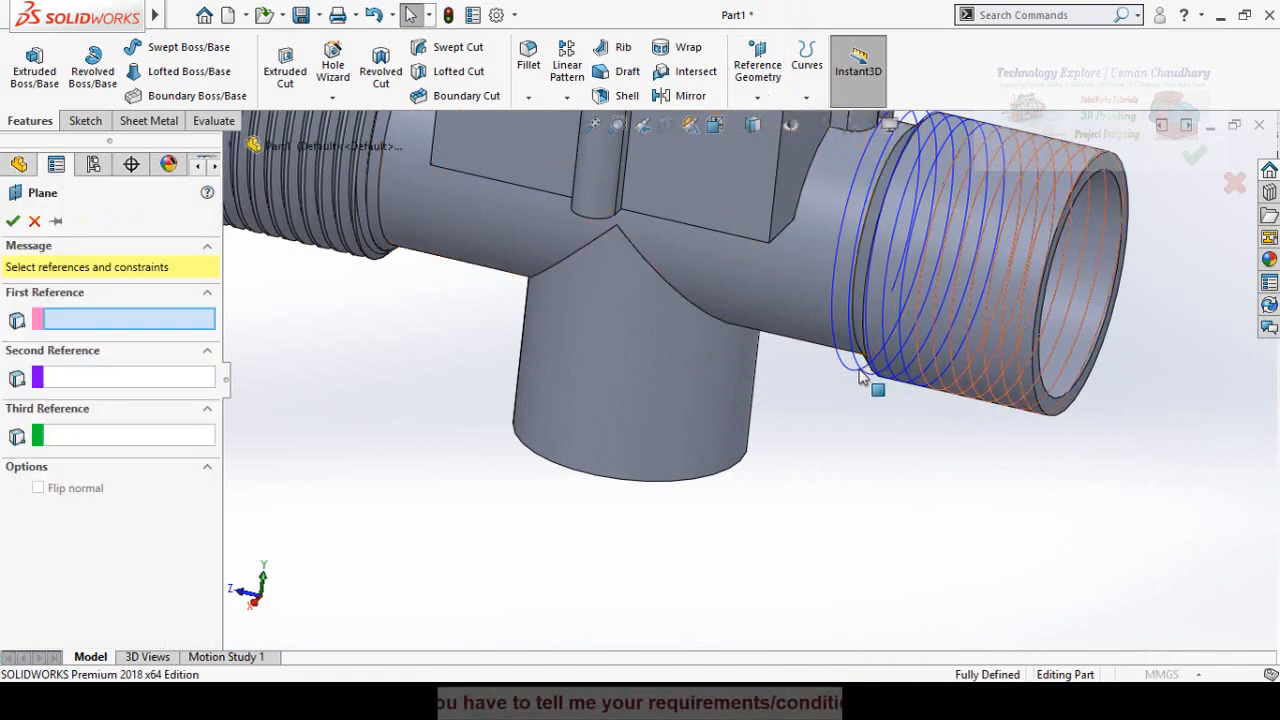
click(1057, 316)
scroll(1060, 322, down, 5)
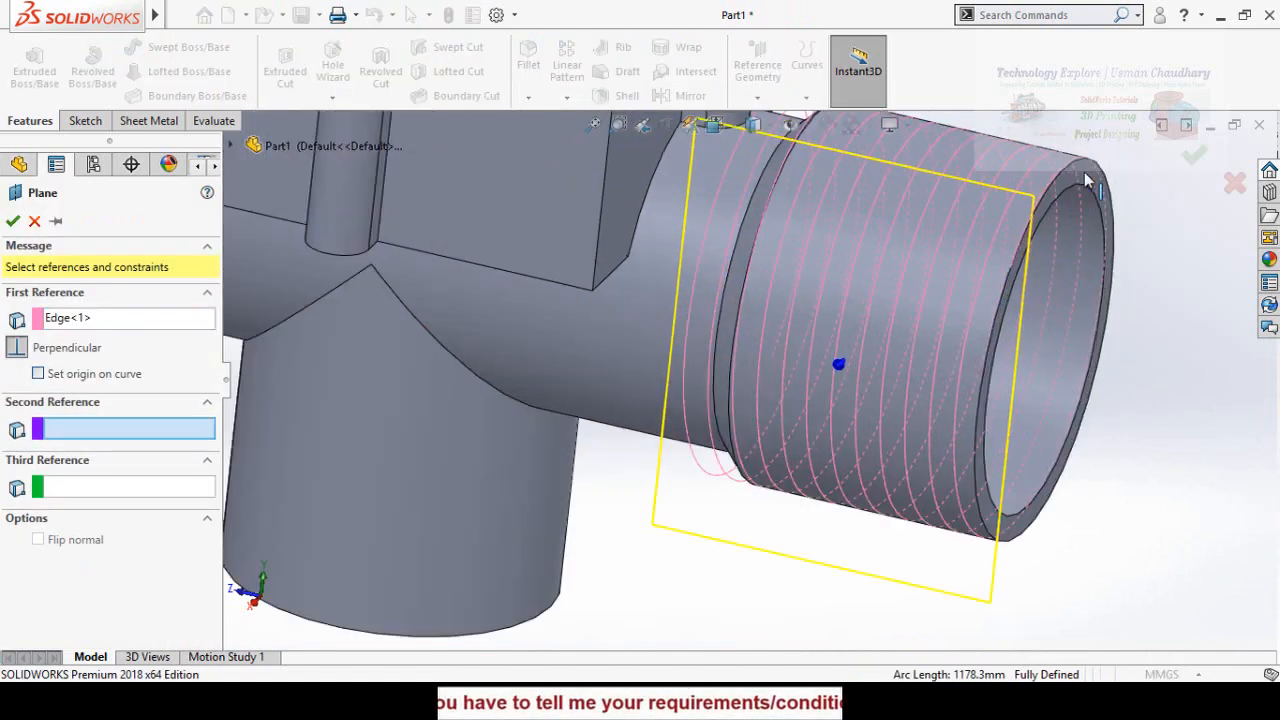
scroll(915, 375, down, 5)
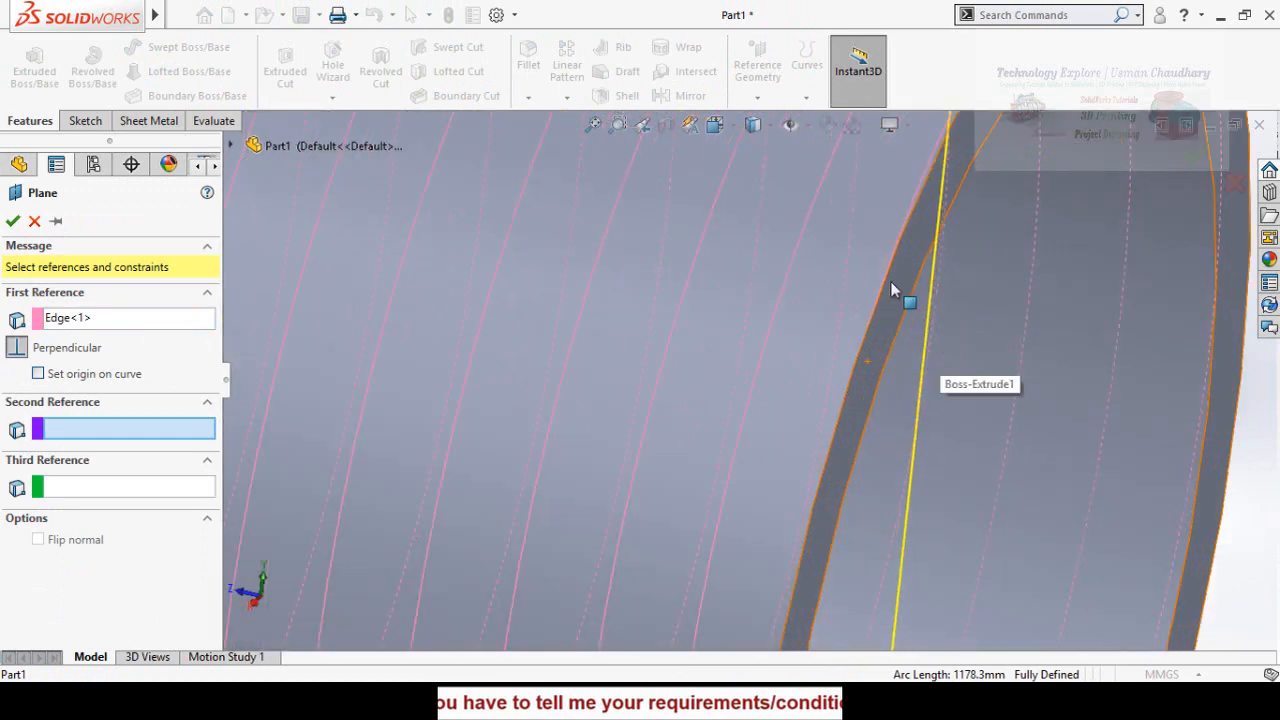
click(872, 323)
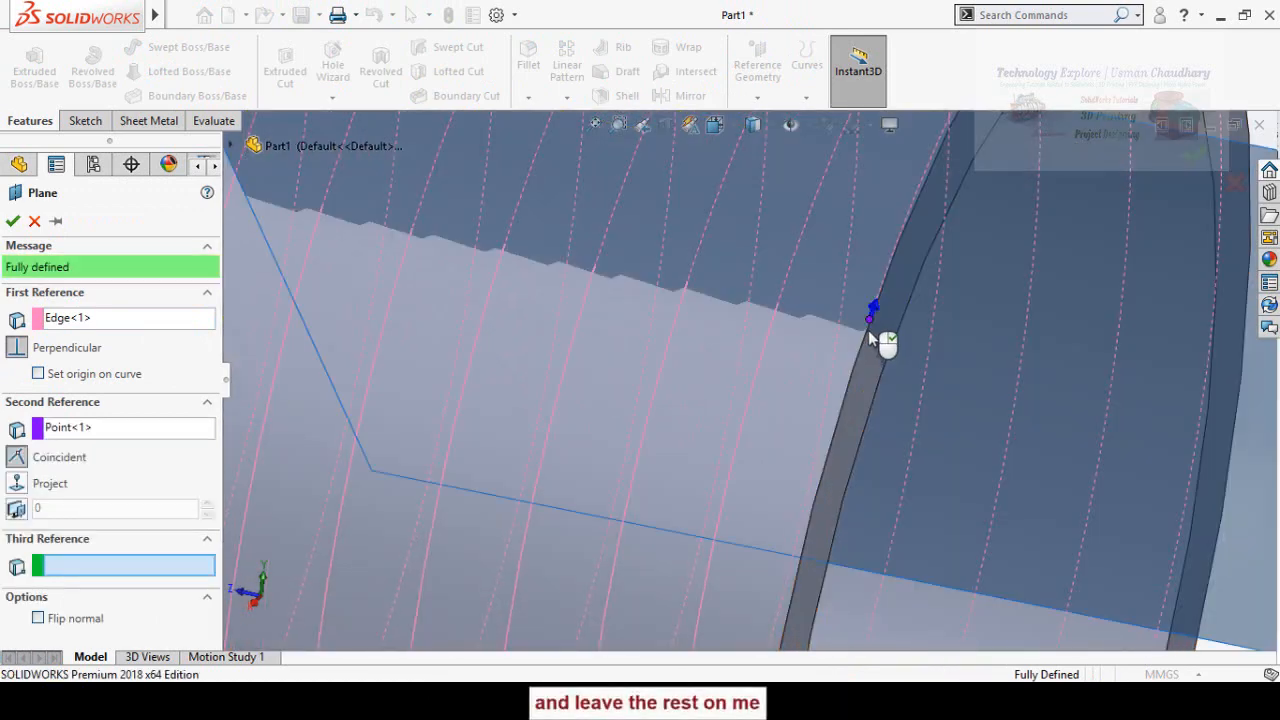
scroll(660, 388, up, 5)
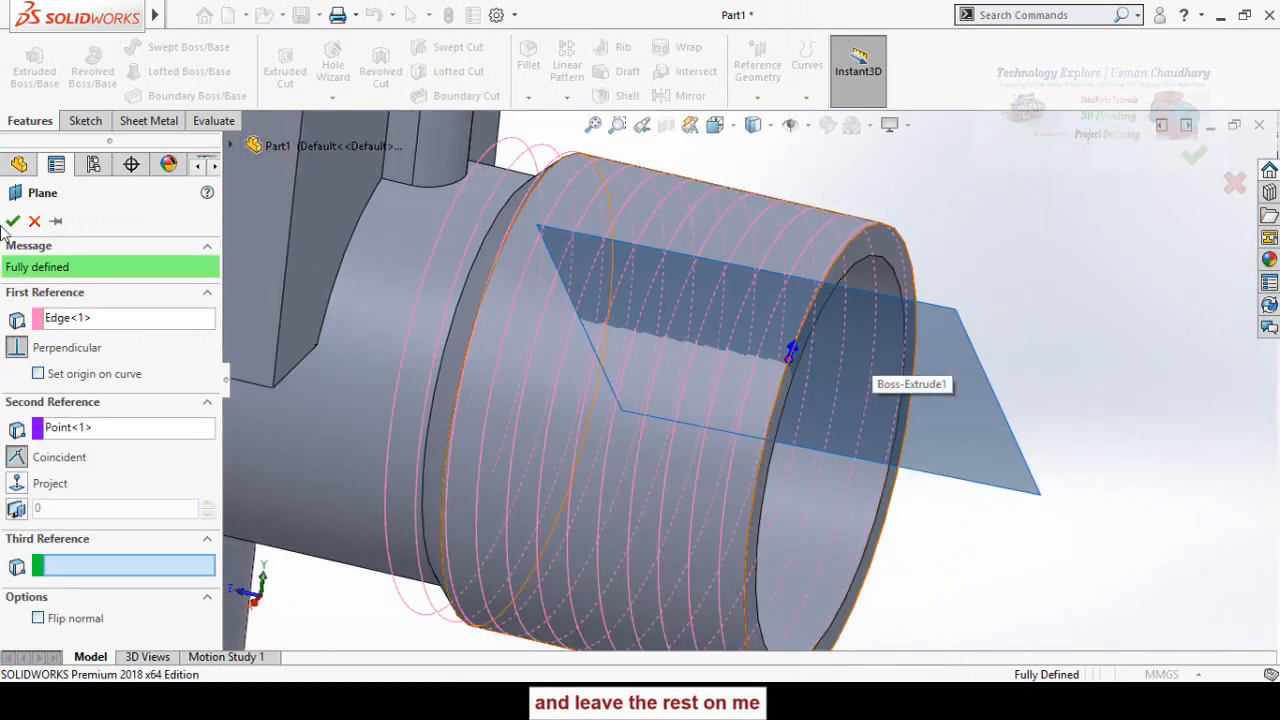
scroll(990, 490, up, 2)
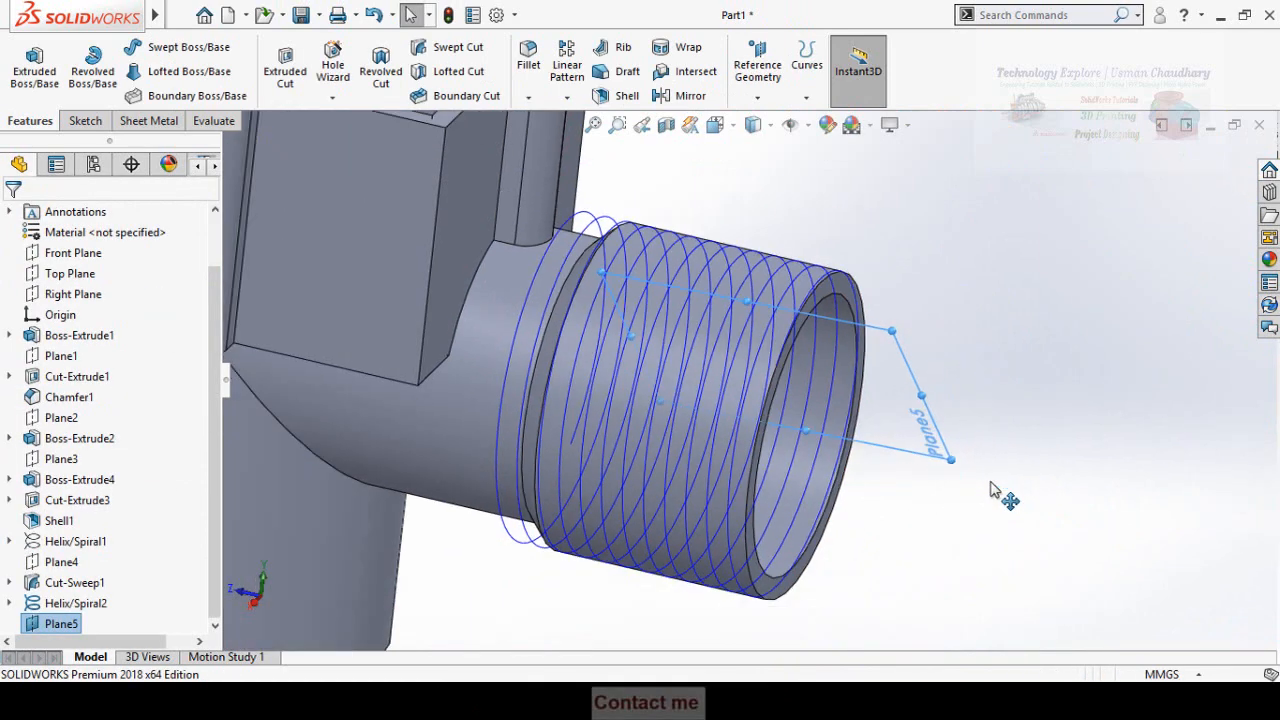
click(1068, 360)
On the new plane, sketch a 3-sided inscribed-circle polygon centred on the helix start point, sides about 3.24 mm, one vertex pointing into the pipe wall
middle_drag(966, 443, 890, 450)
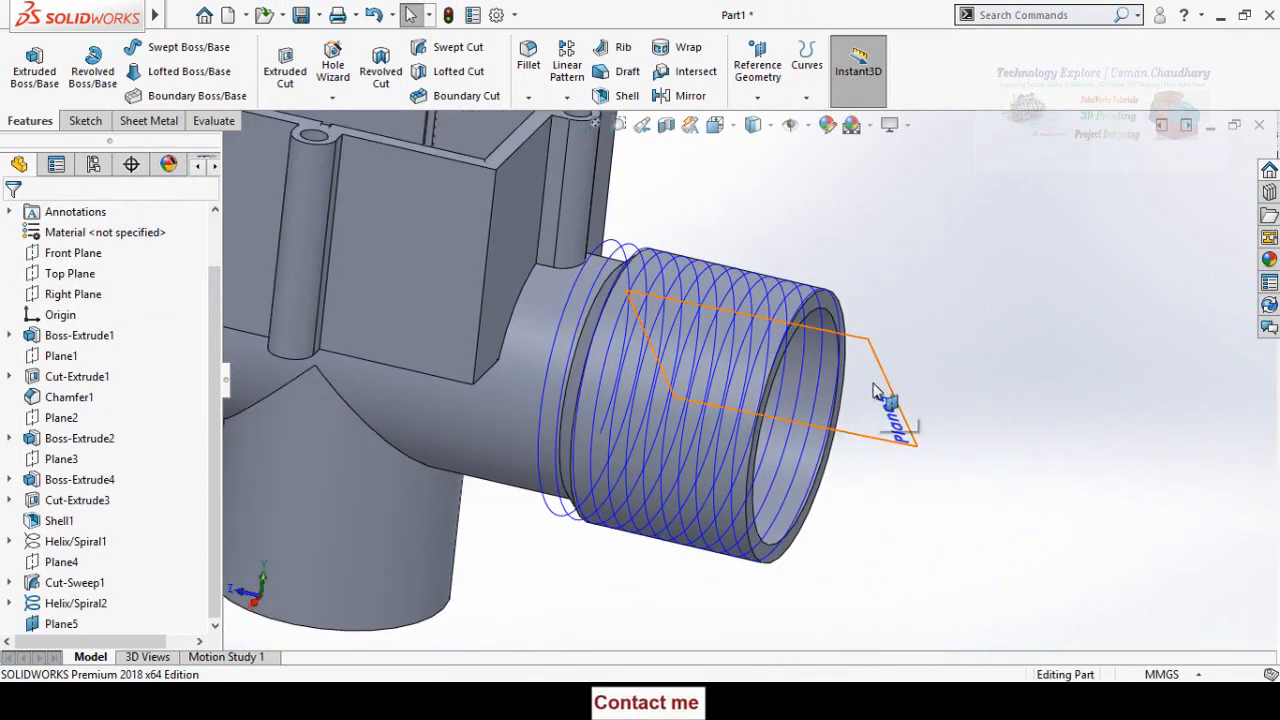
click(874, 385)
click(949, 330)
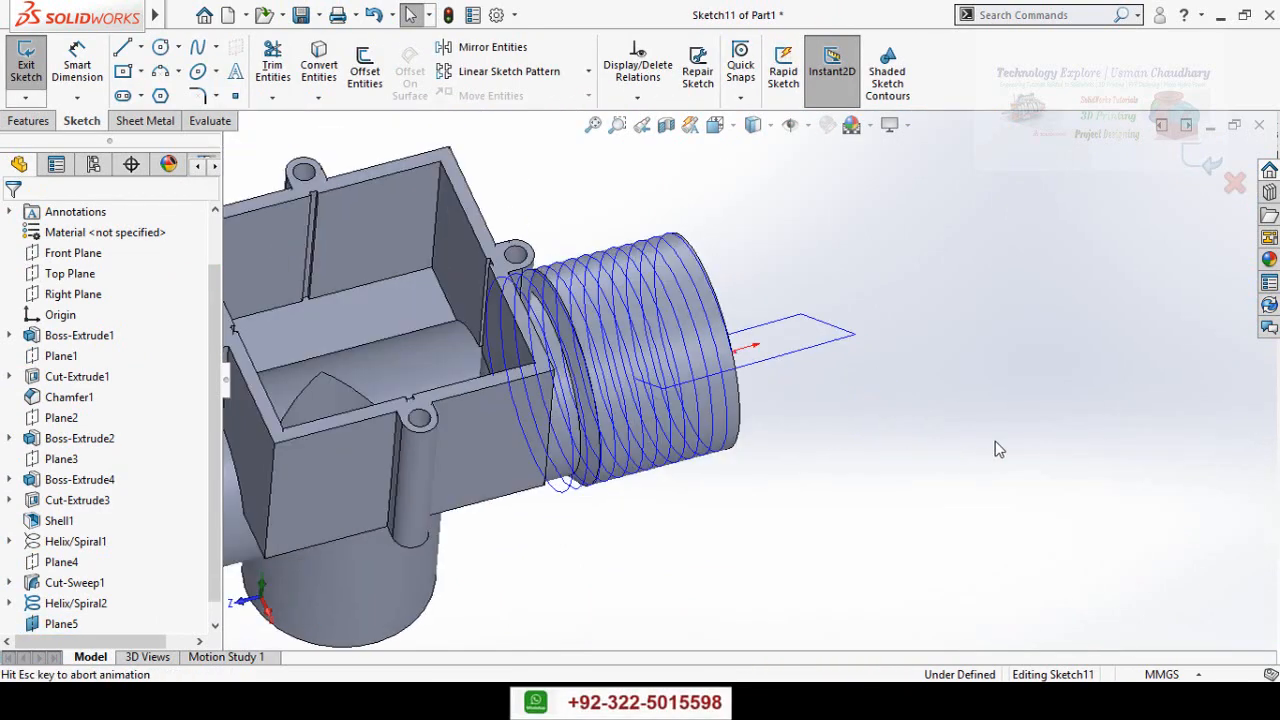
scroll(814, 194, down, 6)
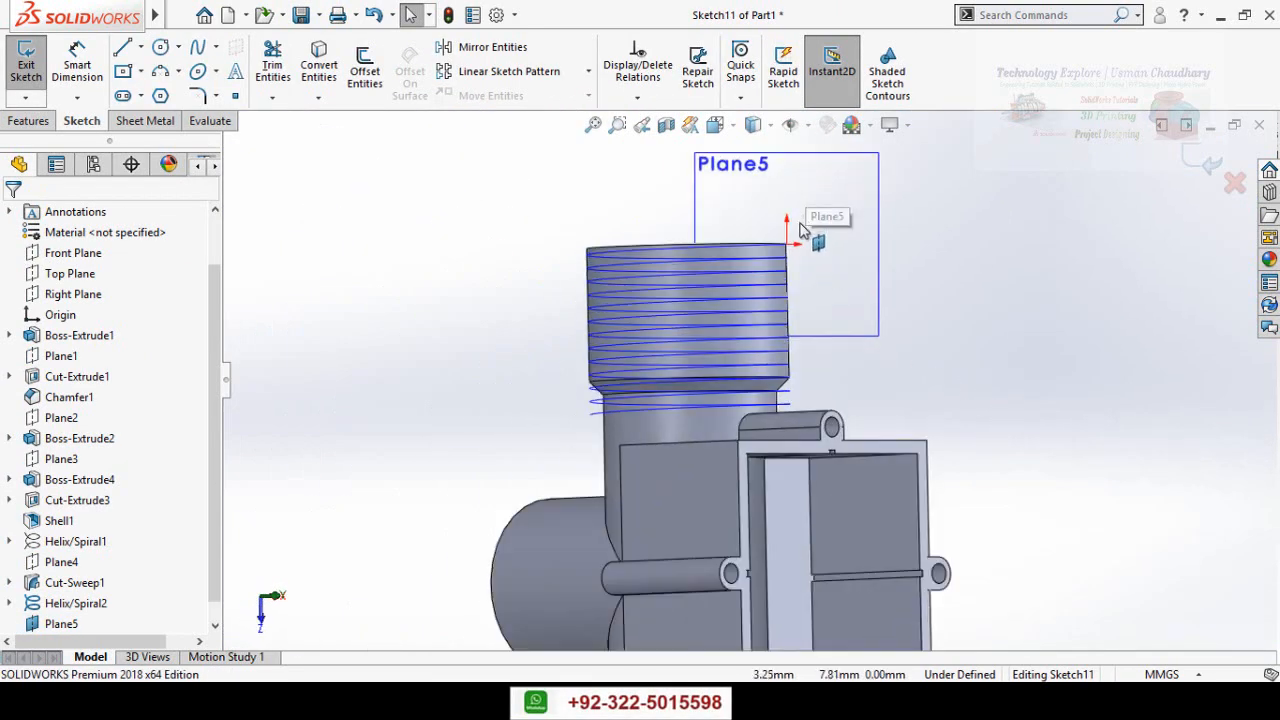
click(161, 97)
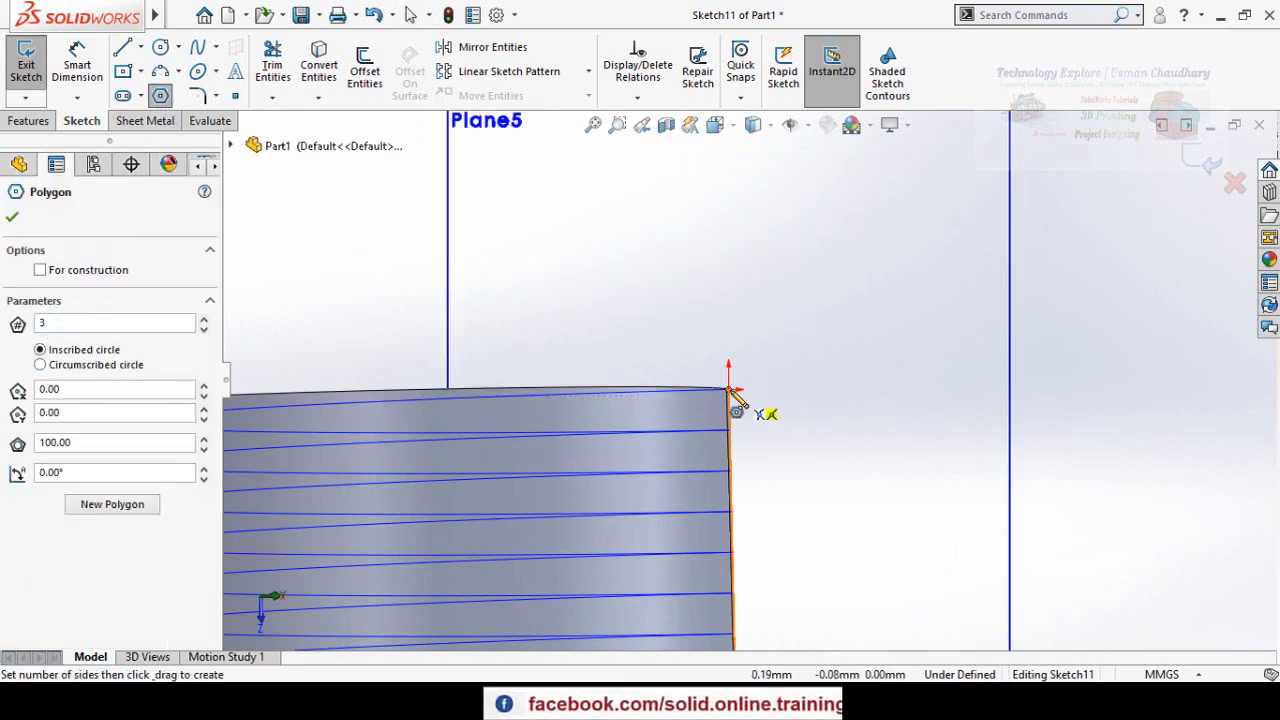
scroll(735, 400, down, 2)
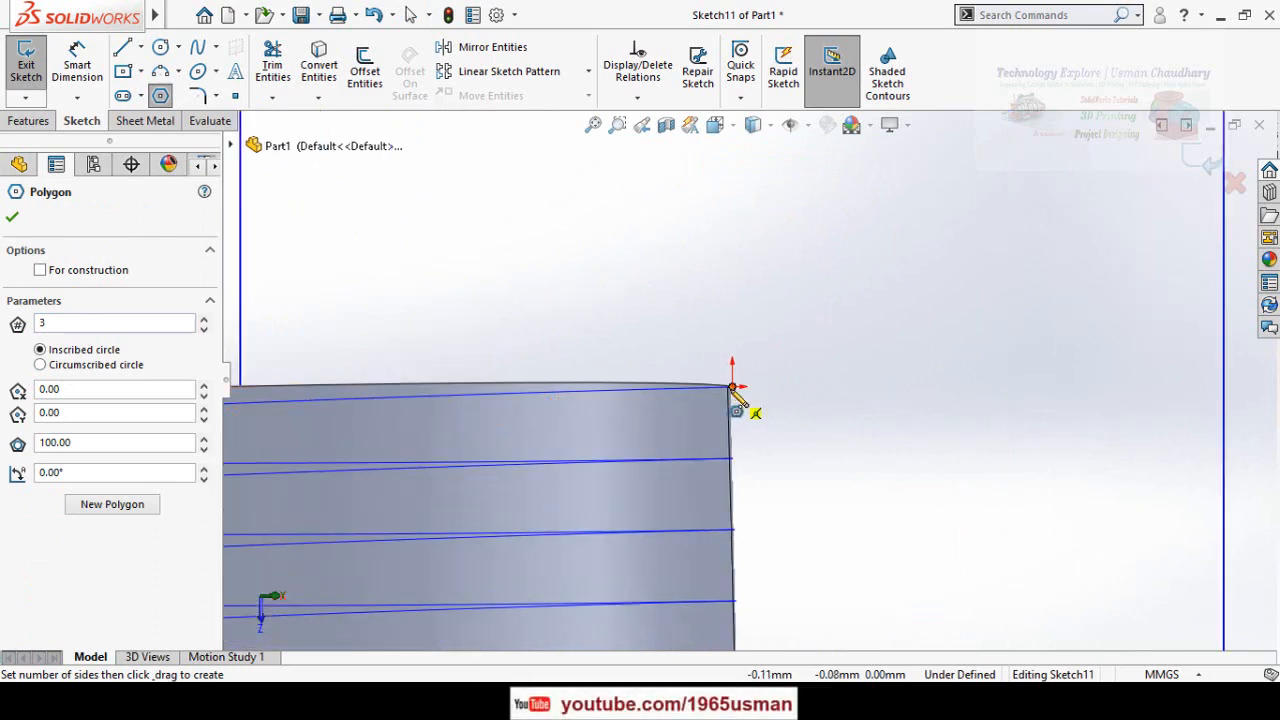
click(731, 388)
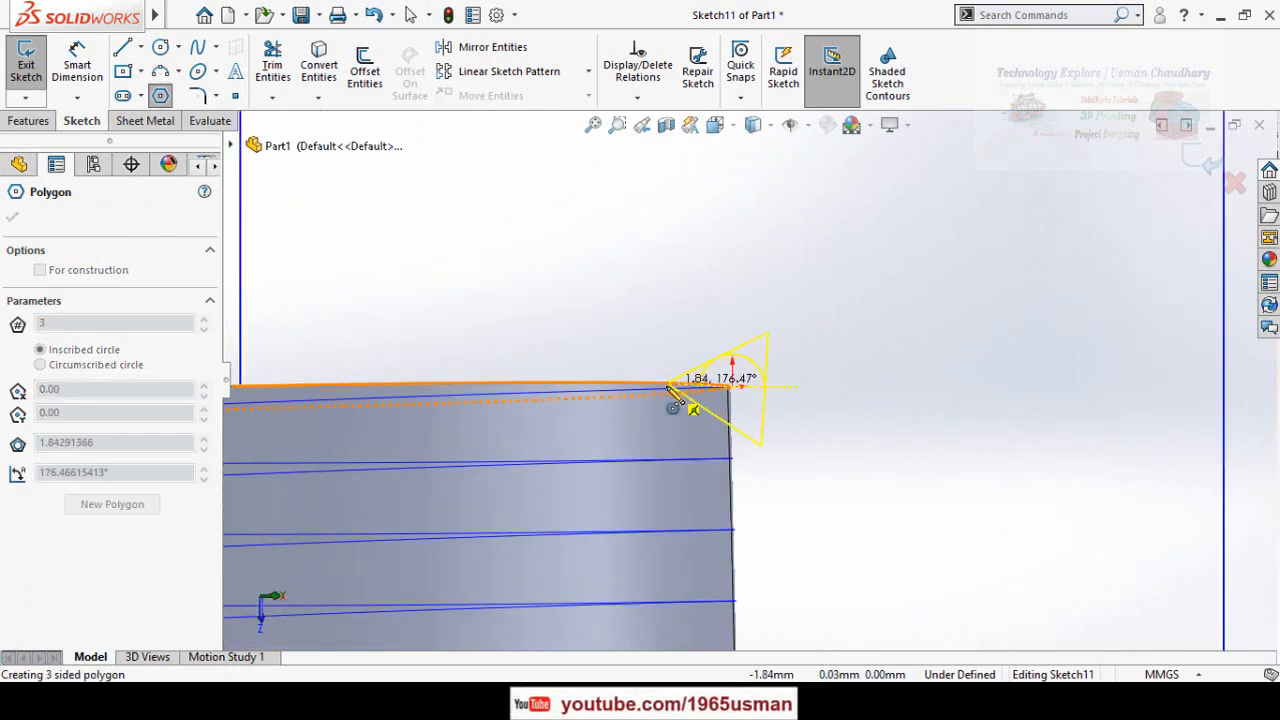
scroll(669, 390, down, 3)
click(695, 387)
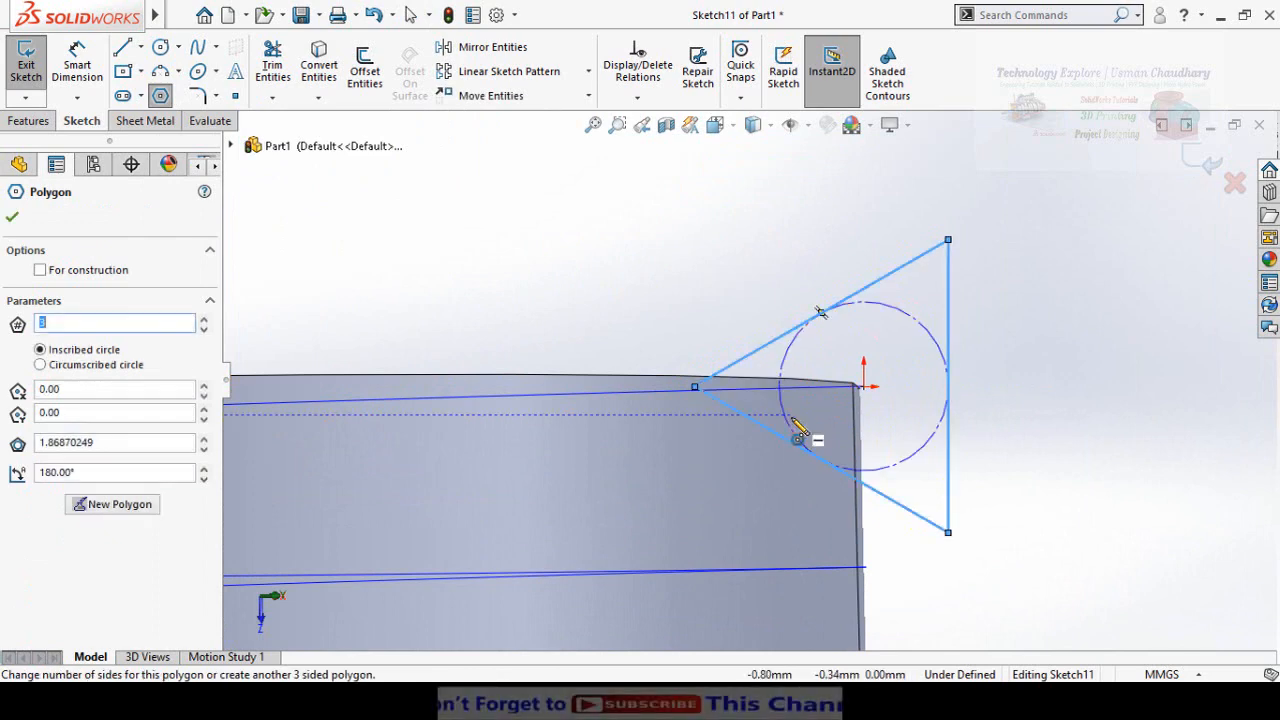
Dimension the triangle's outer side at 2.3 mm and finish the profile sketch
scroll(800, 436, up, 5)
right_drag(874, 517, 862, 362)
click(830, 410)
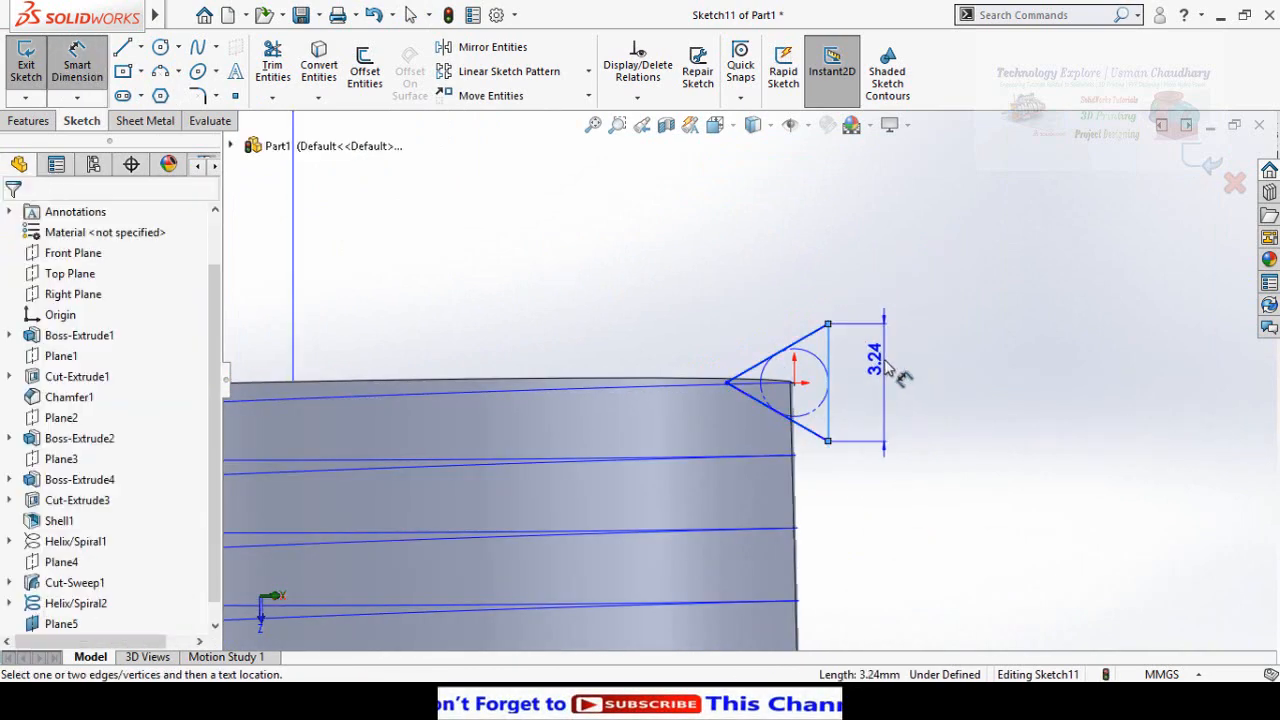
click(906, 370)
text(2.3)
key(Return)
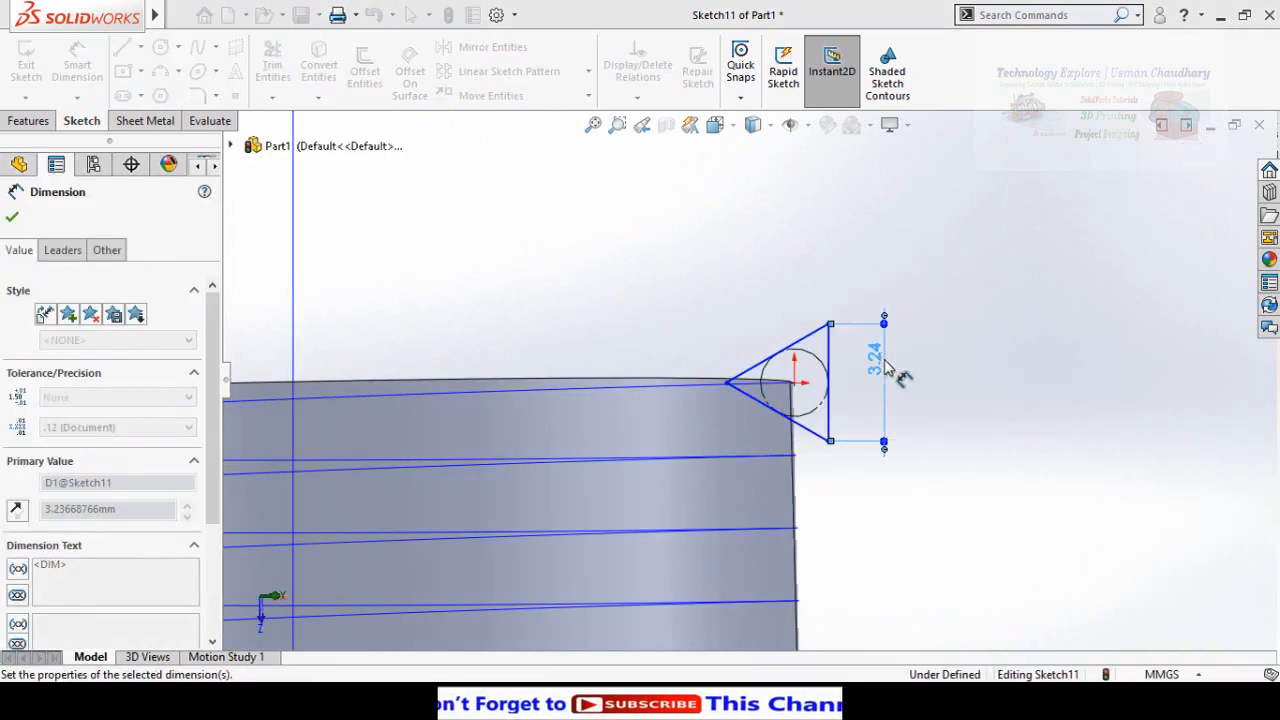
scroll(831, 336, up, 2)
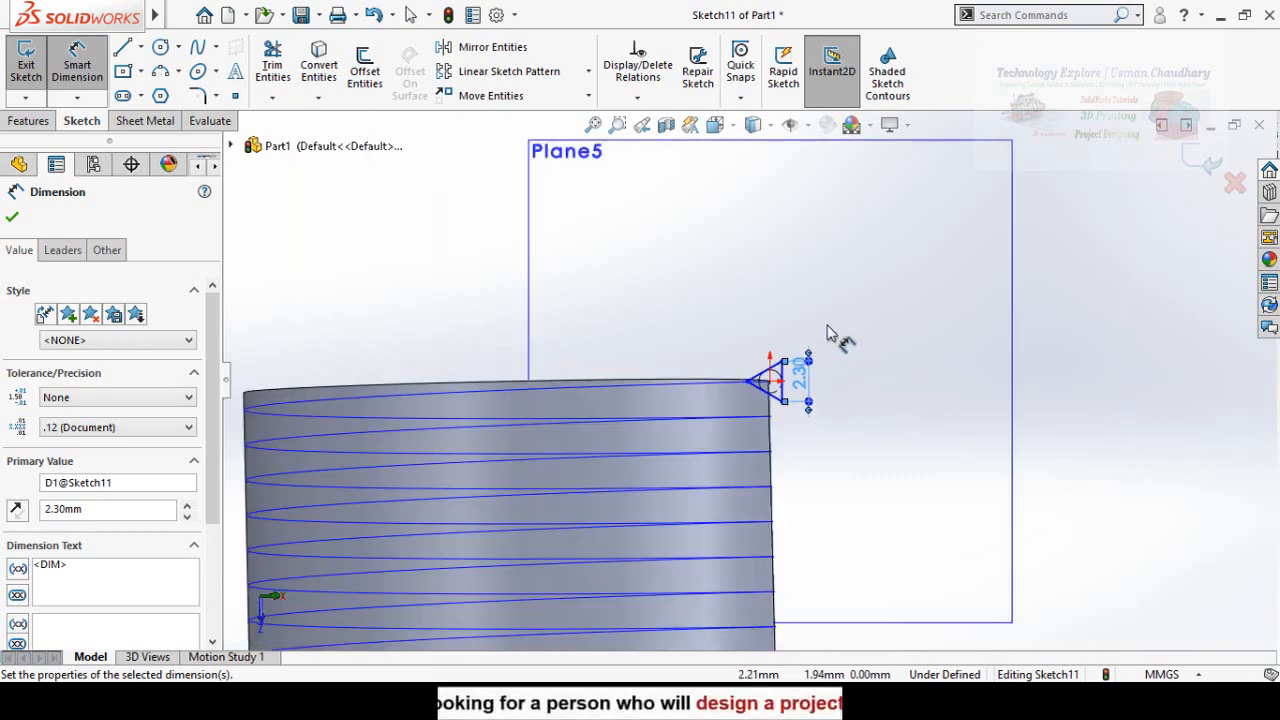
click(1207, 162)
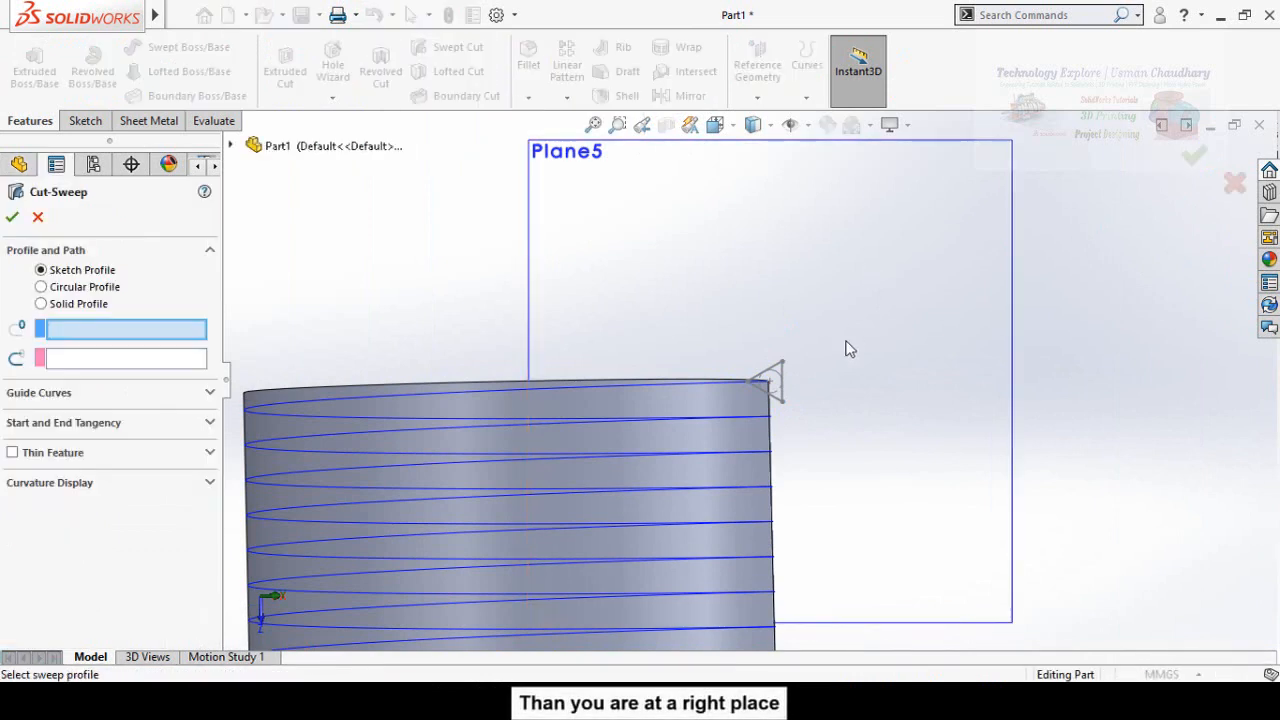
Cut the second thread with a Swept Cut, using the triangle sketch as profile and the new helix as path
click(785, 381)
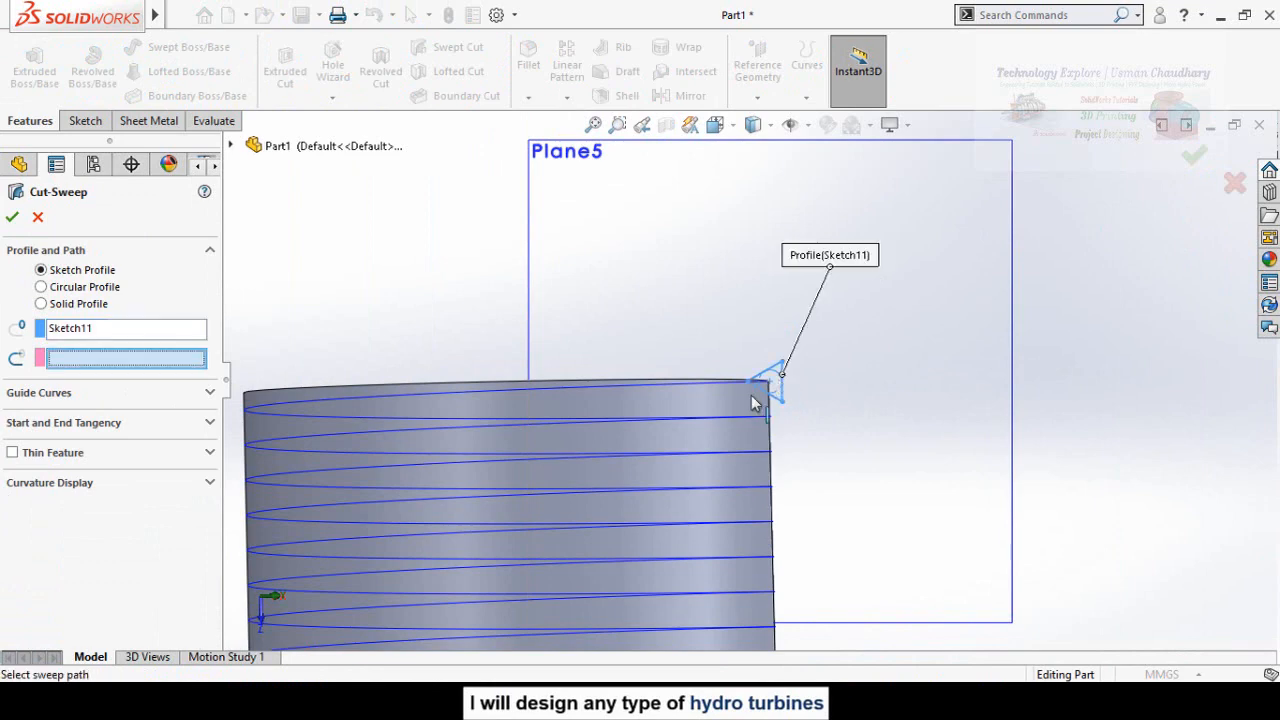
click(678, 395)
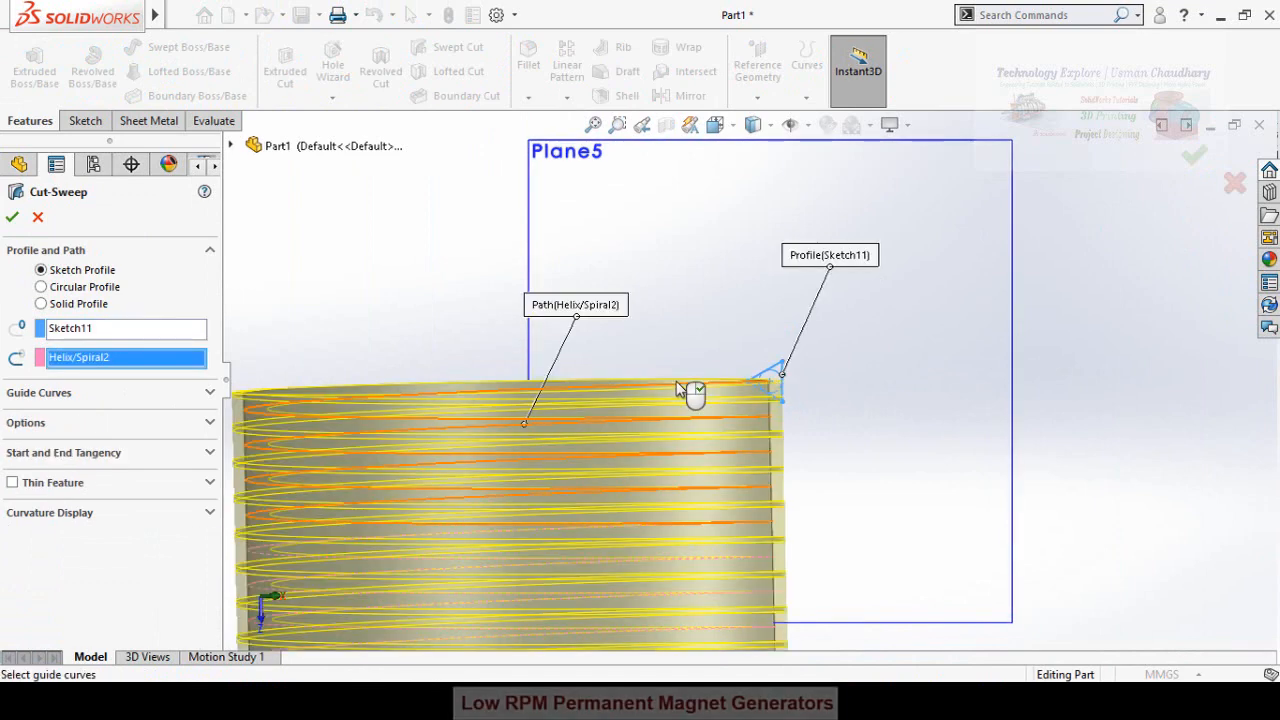
click(9, 217)
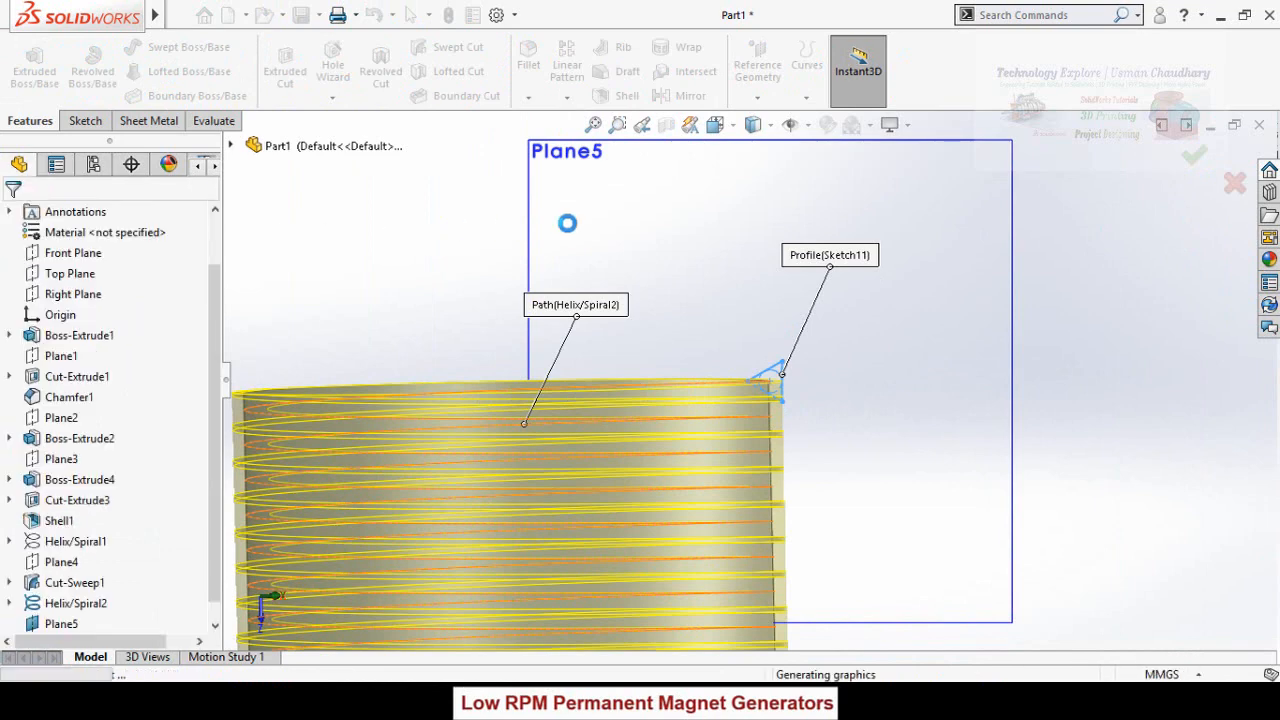
Hide the thread profile's reference plane and the helix curve on the newly threaded pipe end
click(978, 283)
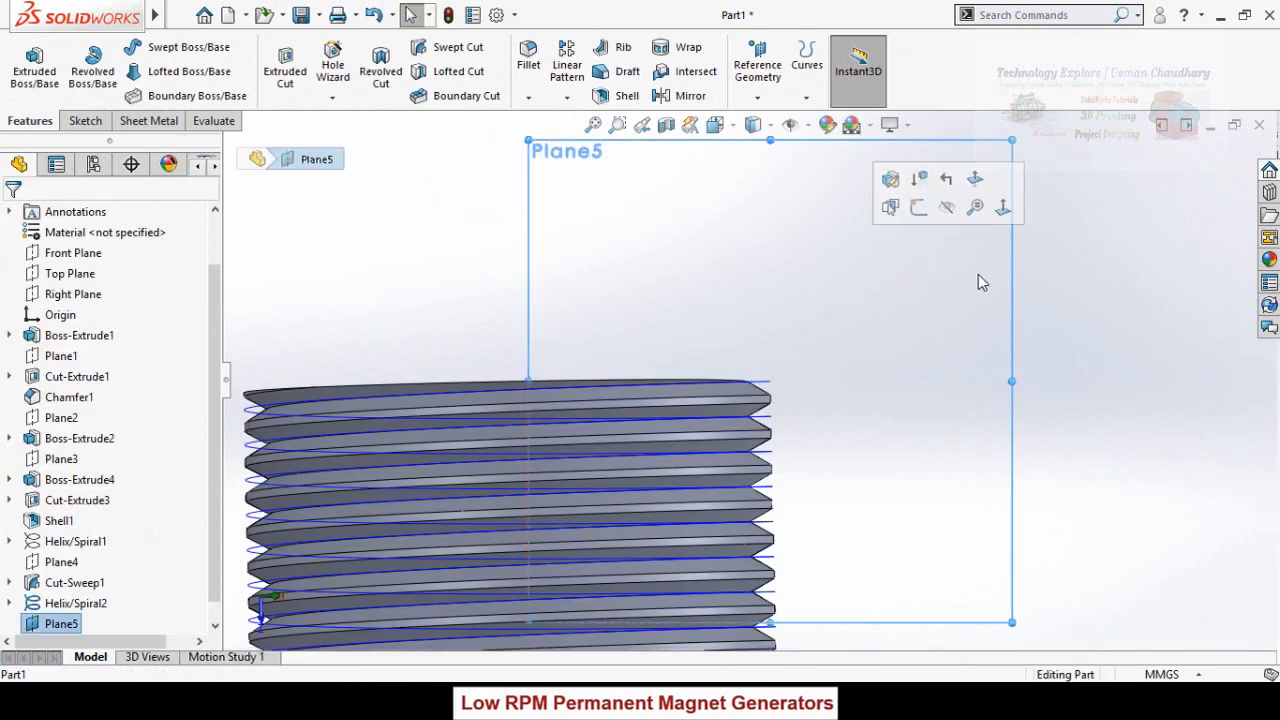
click(947, 207)
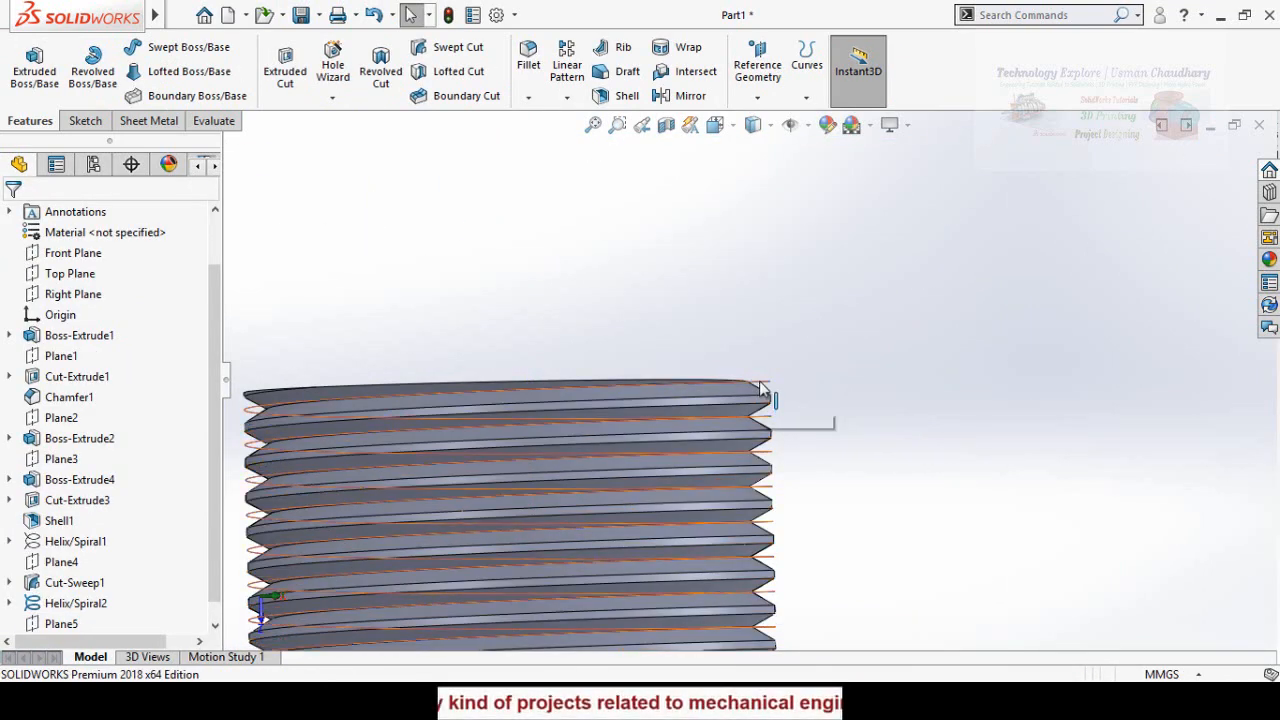
click(760, 382)
click(841, 329)
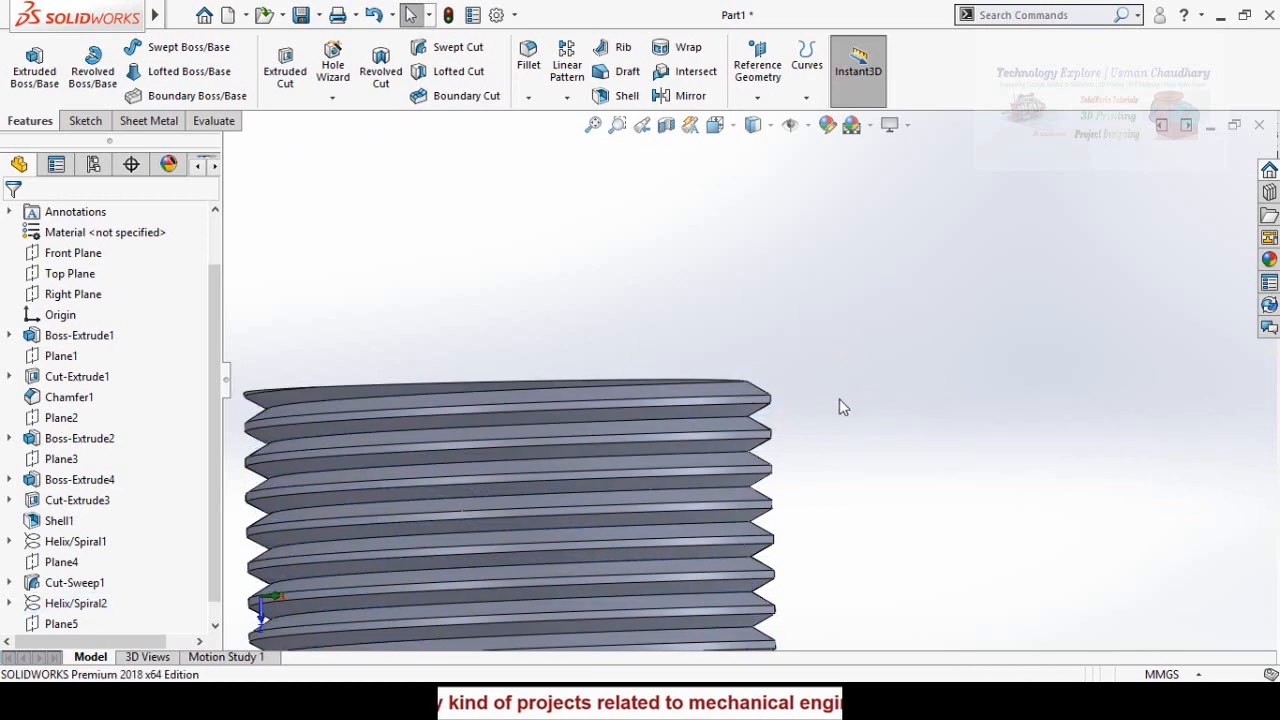
Start a sketch on the end face of the small cylinder inside the pipe, viewed straight on with hidden lines visible
scroll(766, 429, up, 5)
middle_drag(834, 449, 894, 591)
scroll(776, 437, down, 6)
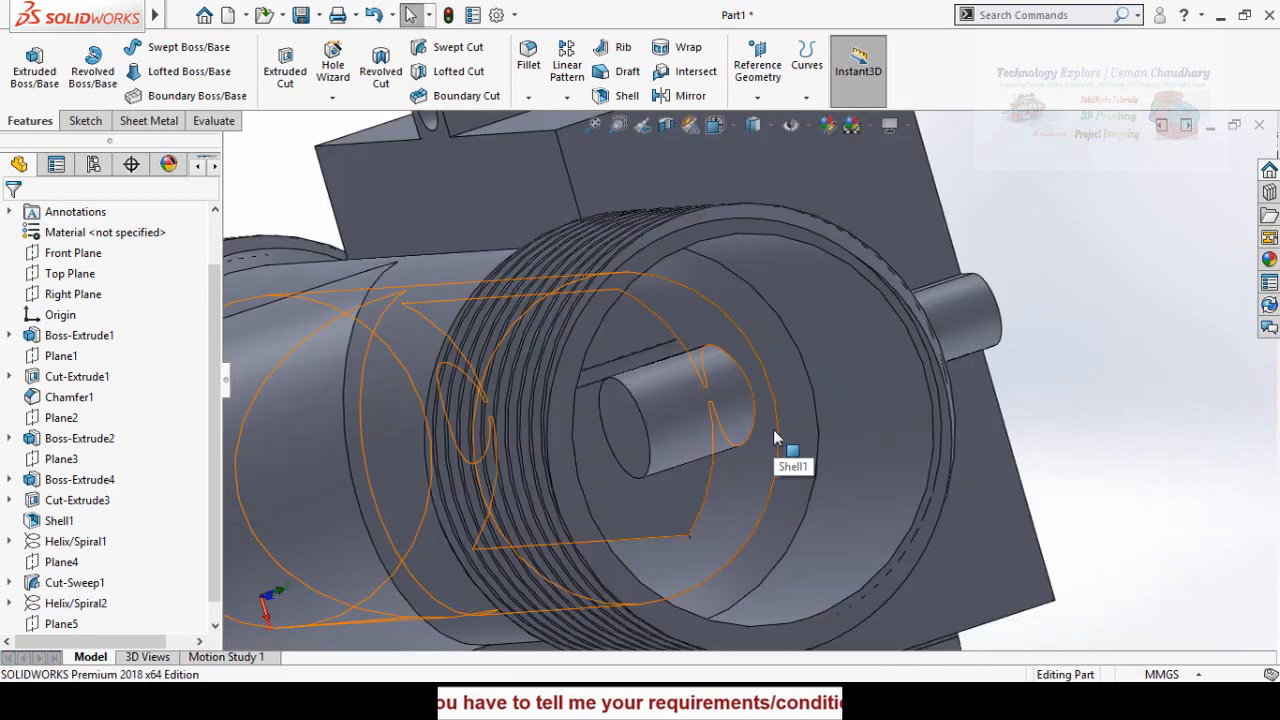
click(622, 428)
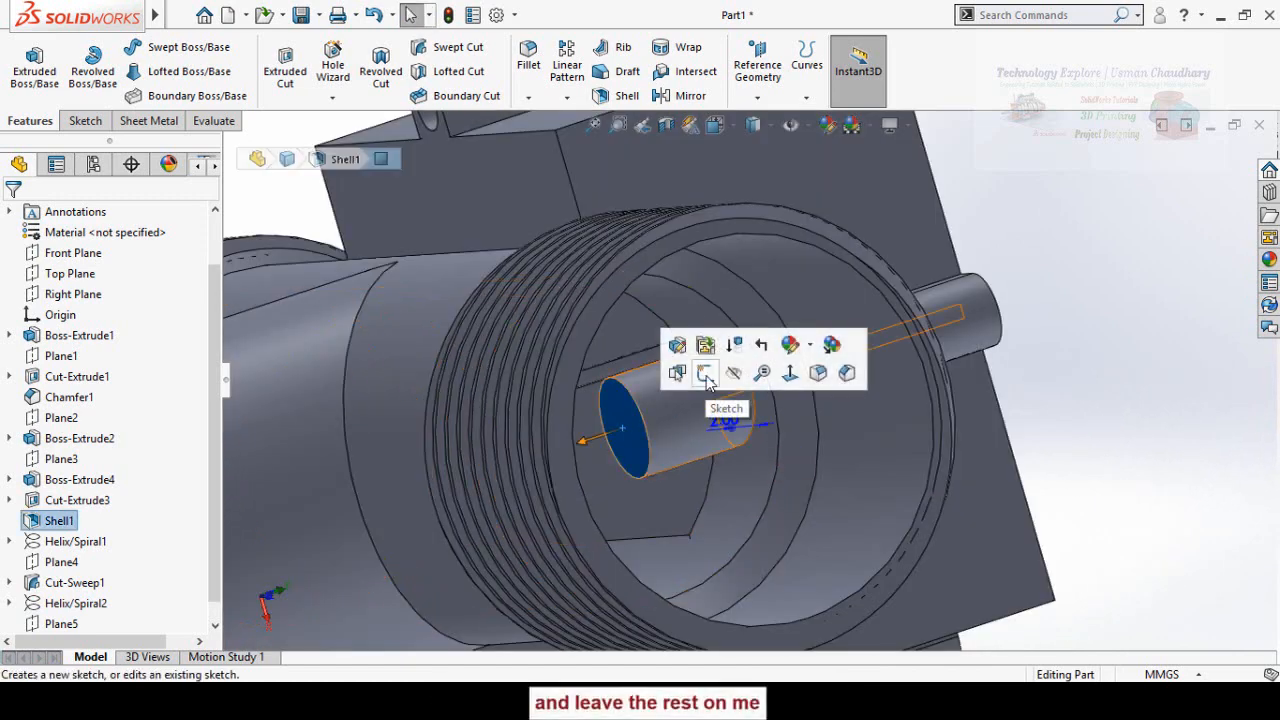
click(705, 375)
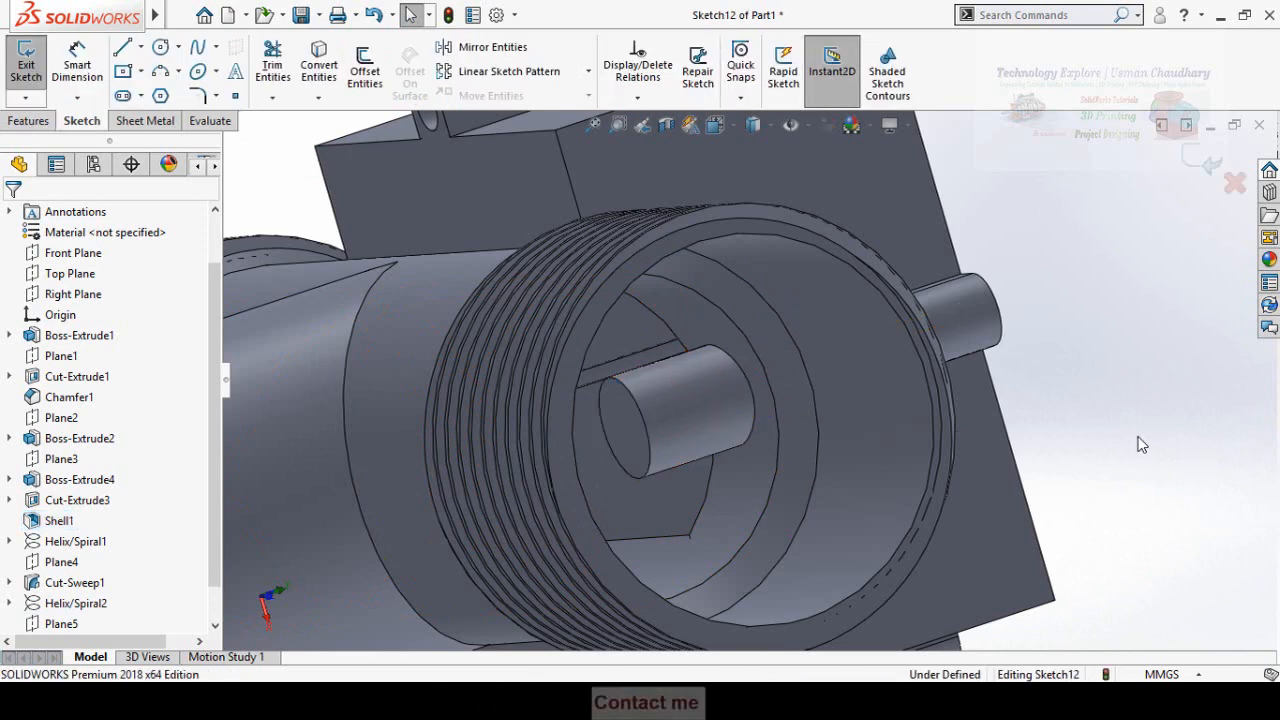
key(ctrl+8)
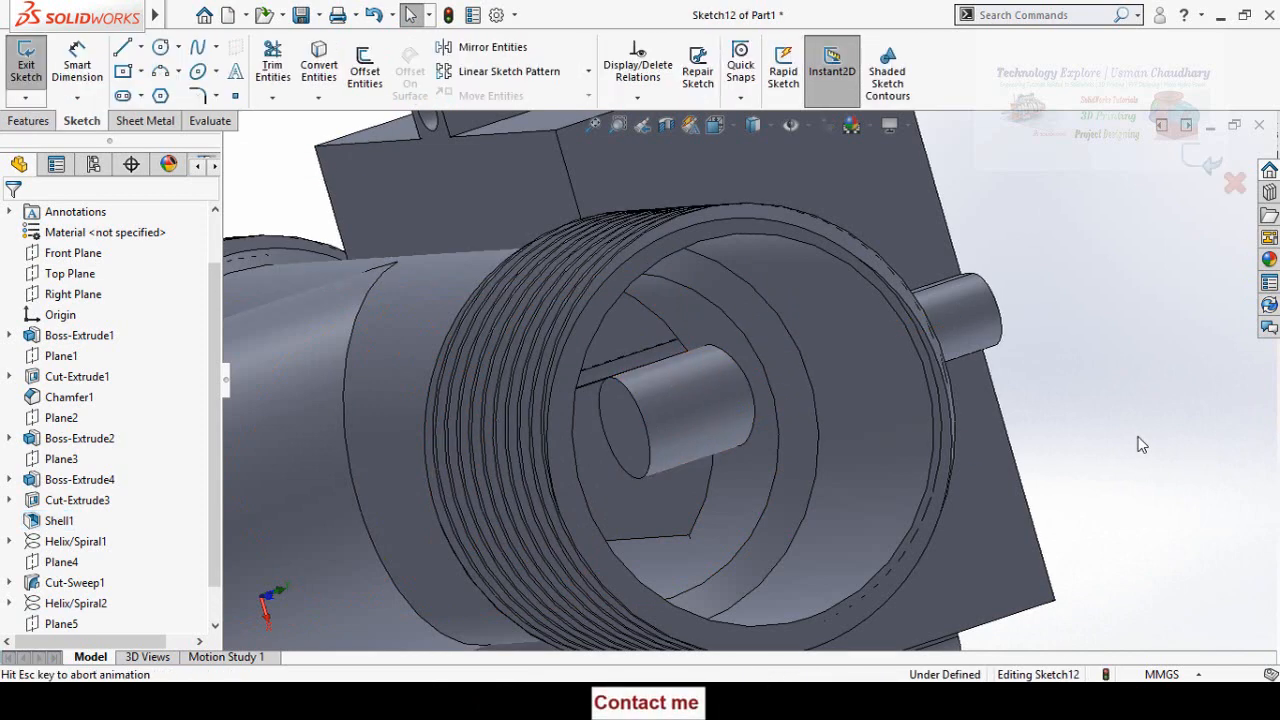
click(829, 72)
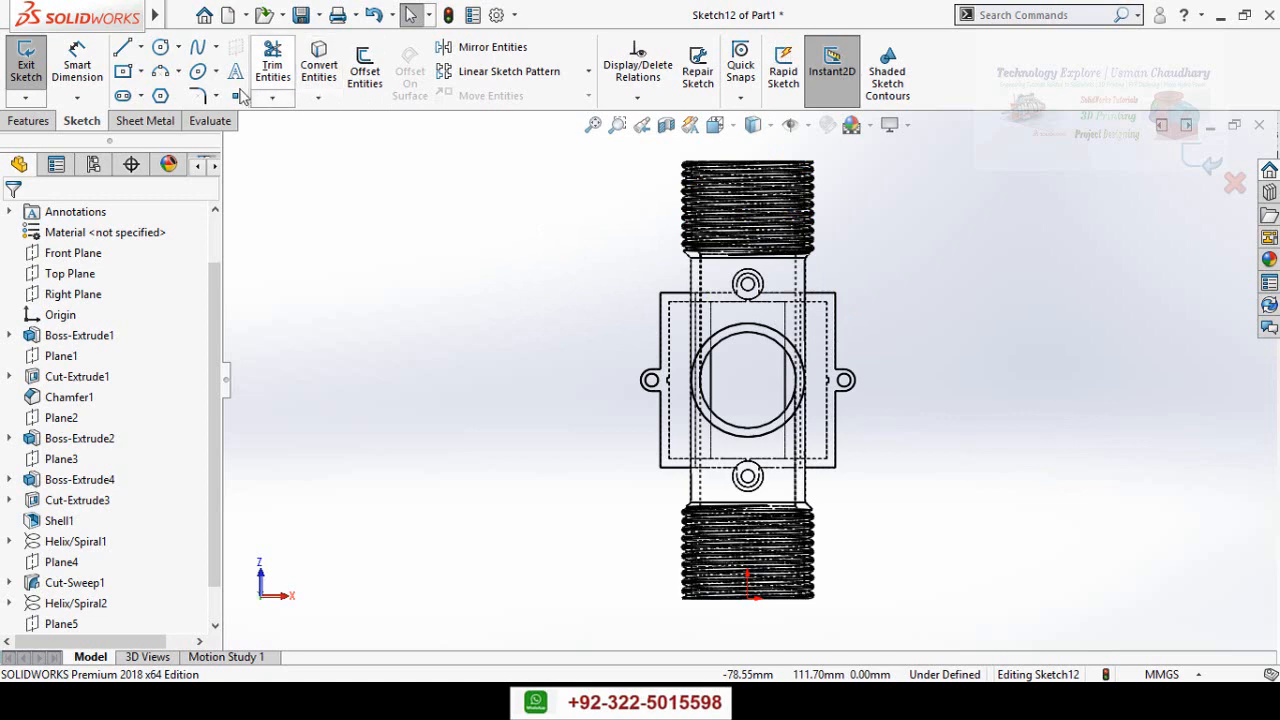
Sketch two circles concentric with the screw bosses over the pipe, each reaching the boss's outer circular edge
click(160, 47)
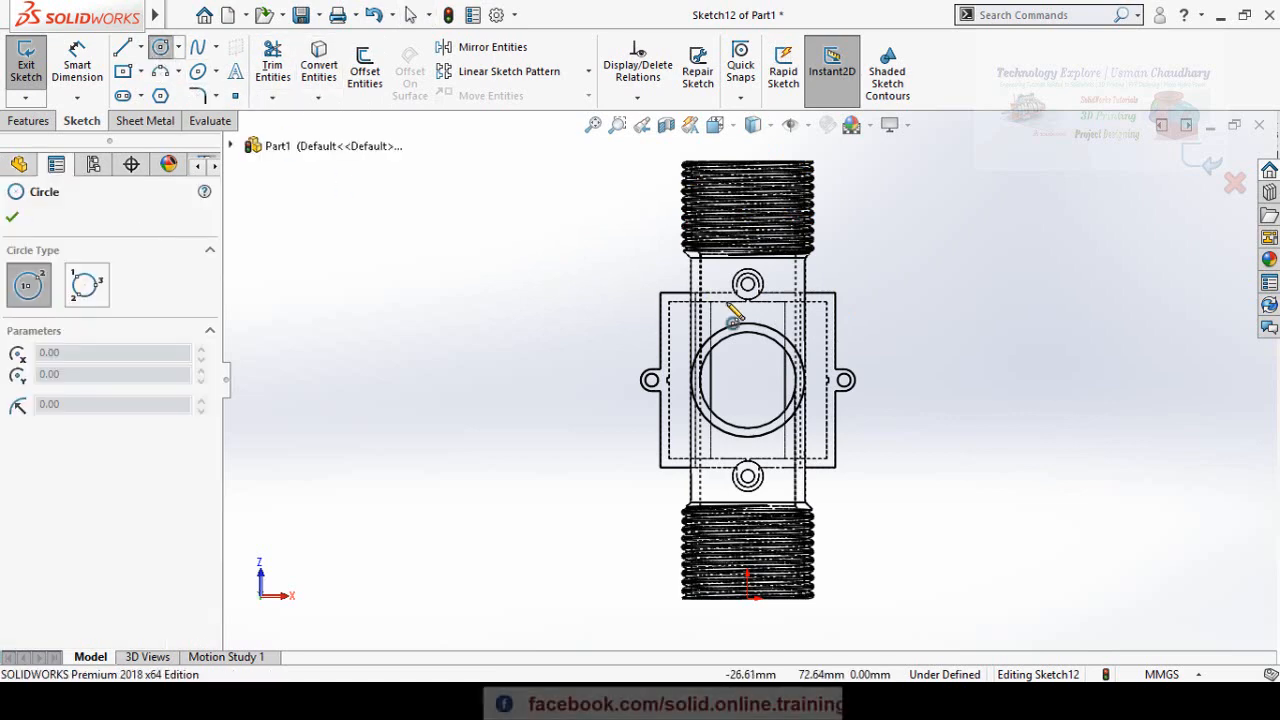
scroll(765, 298, down, 5)
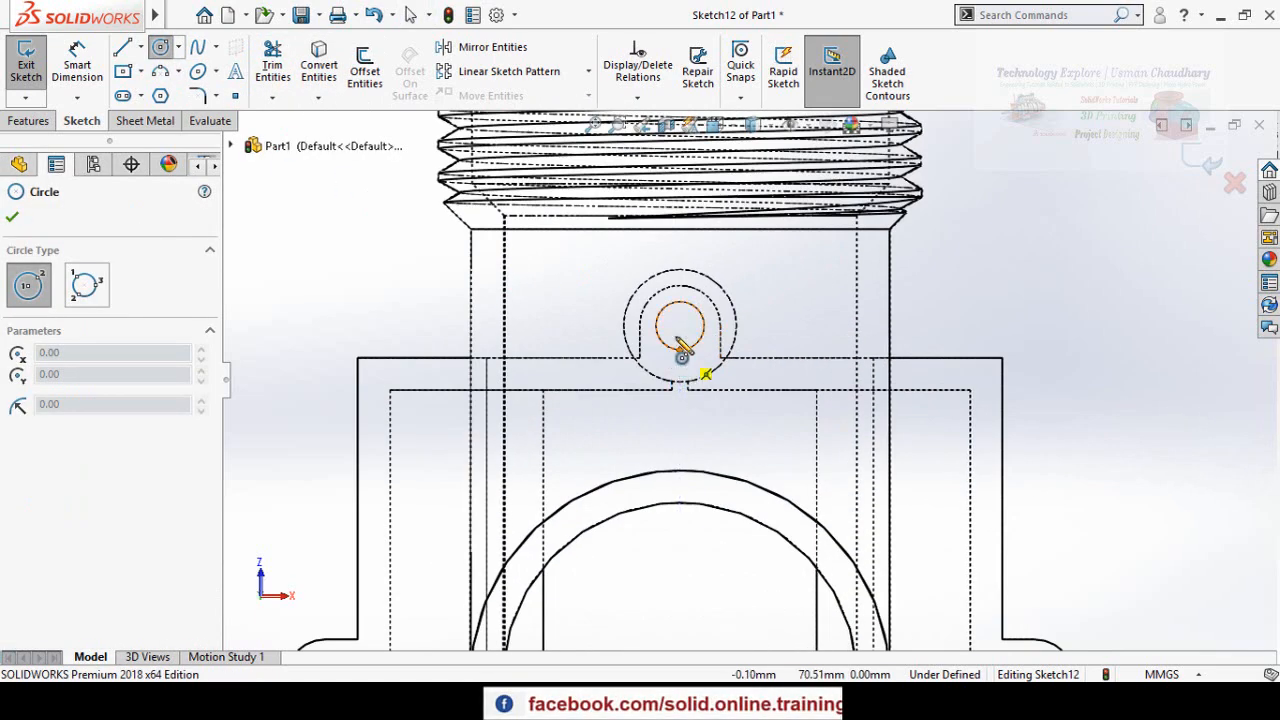
click(739, 330)
scroll(701, 430, up, 4)
scroll(720, 545, down, 5)
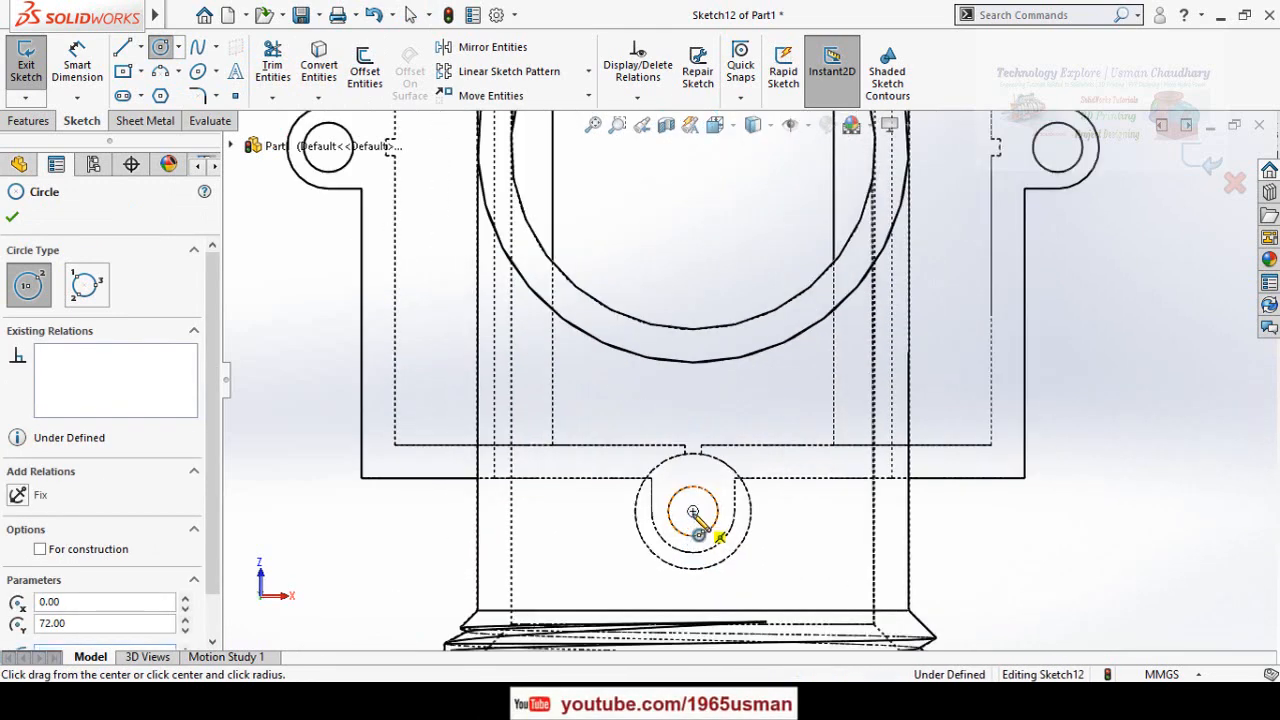
click(692, 512)
click(752, 548)
Switch the display back to Shaded With Edges and view the two sketched circles from the pipe's open end
scroll(763, 563, up, 5)
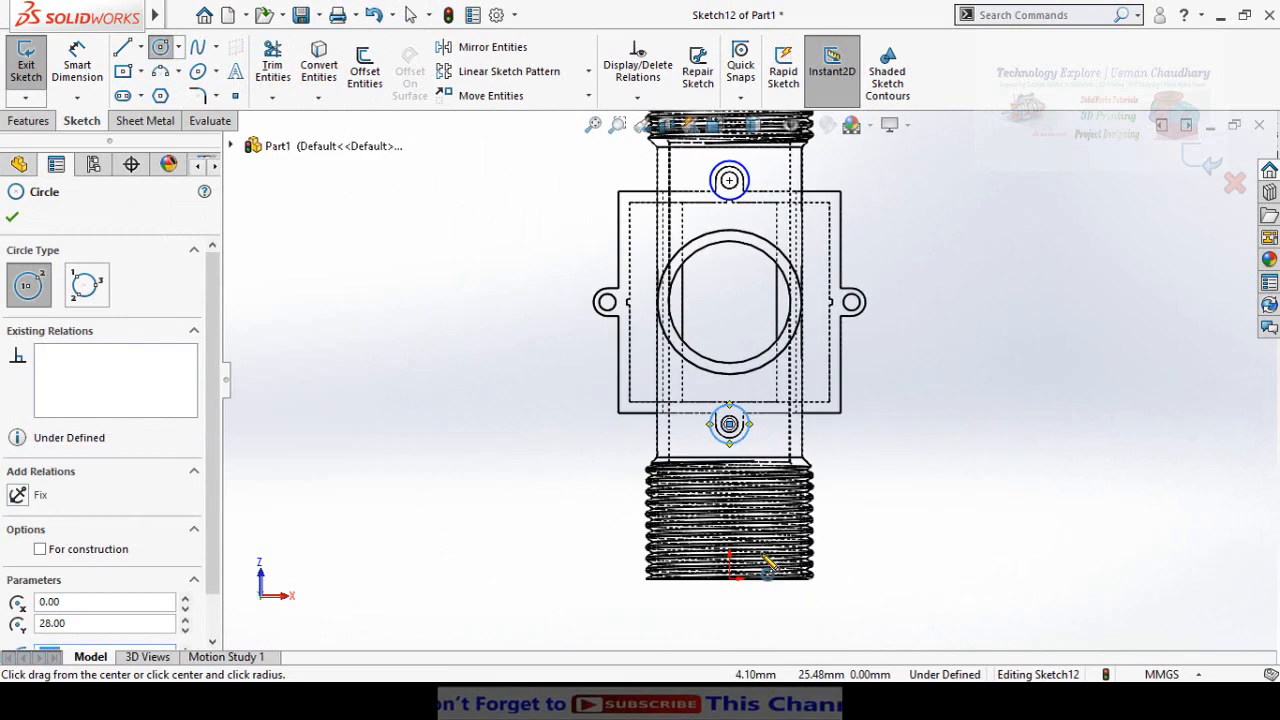
click(755, 126)
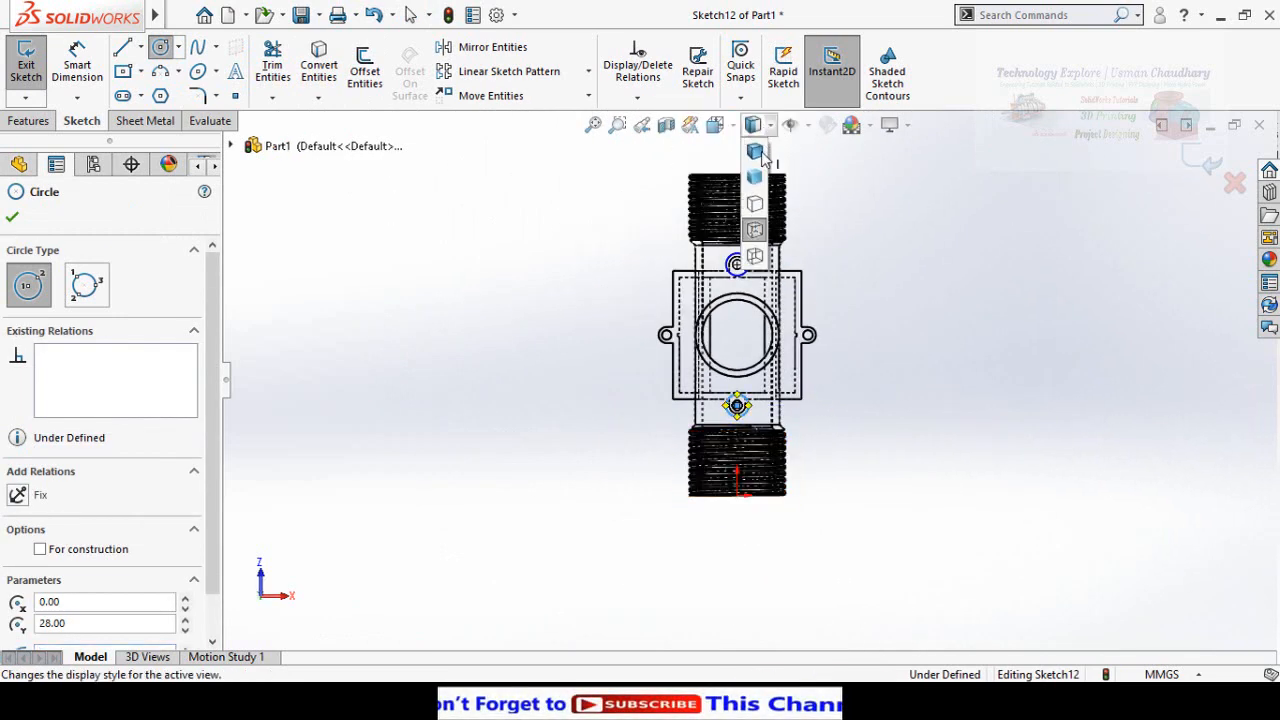
click(755, 150)
mouse_move(643, 337)
middle_down()
mouse_move(745, 265)
mouse_move(726, 292)
mouse_move(463, 234)
middle_up()
scroll(740, 258, down, 4)
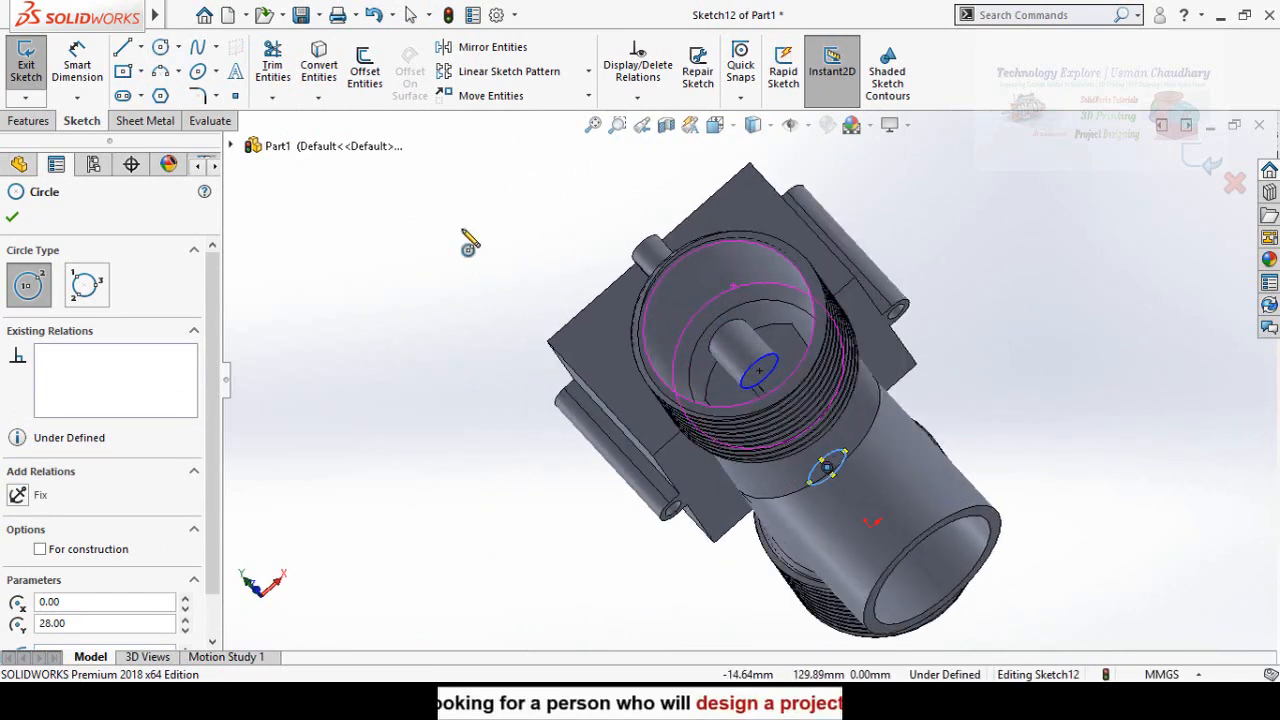
Extrude-cut the two boss circles up to the pipe's inner face, reversing the direction so the protruding cylinders inside the pipe are removed
click(28, 120)
click(285, 70)
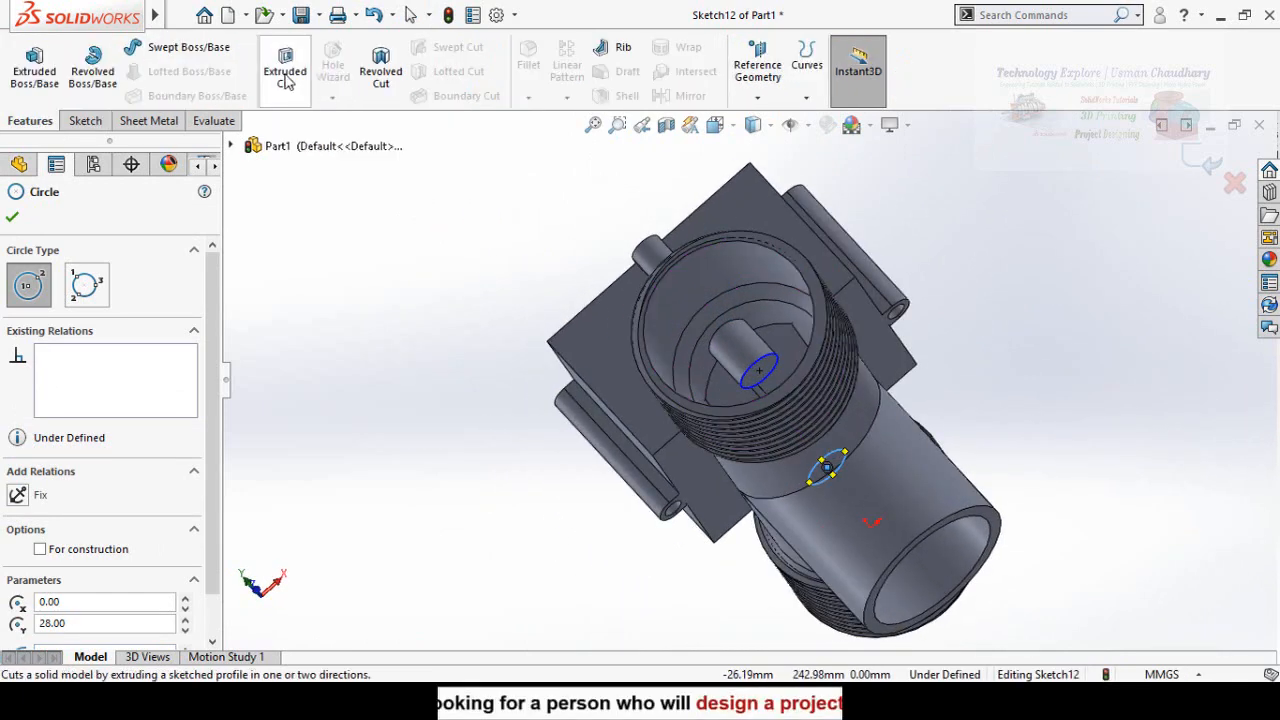
click(768, 325)
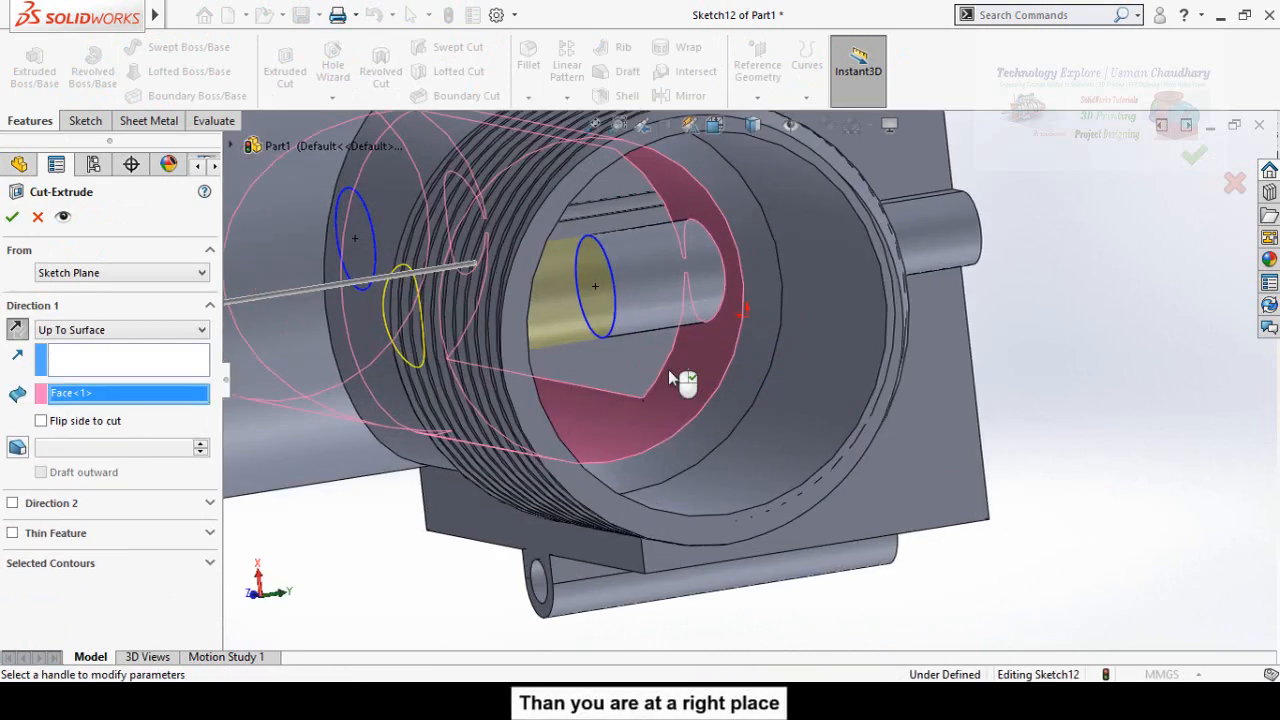
middle_drag(668, 369, 646, 380)
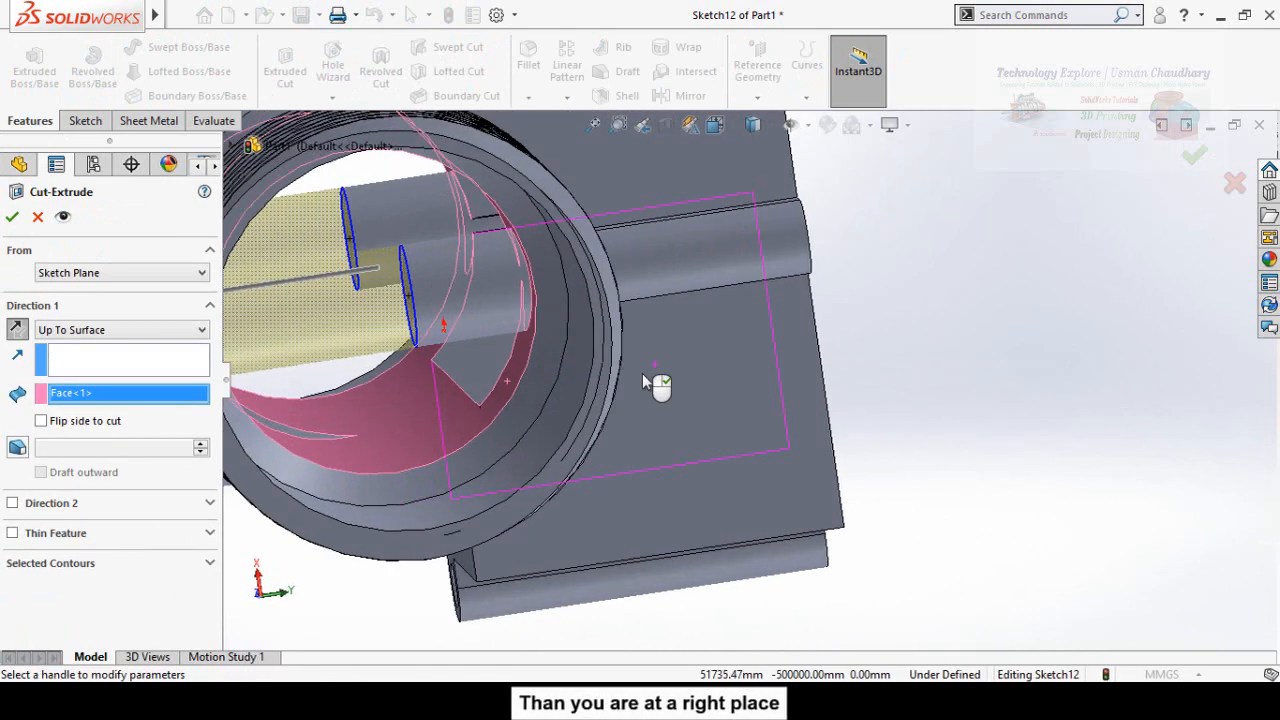
scroll(445, 368, up, 2)
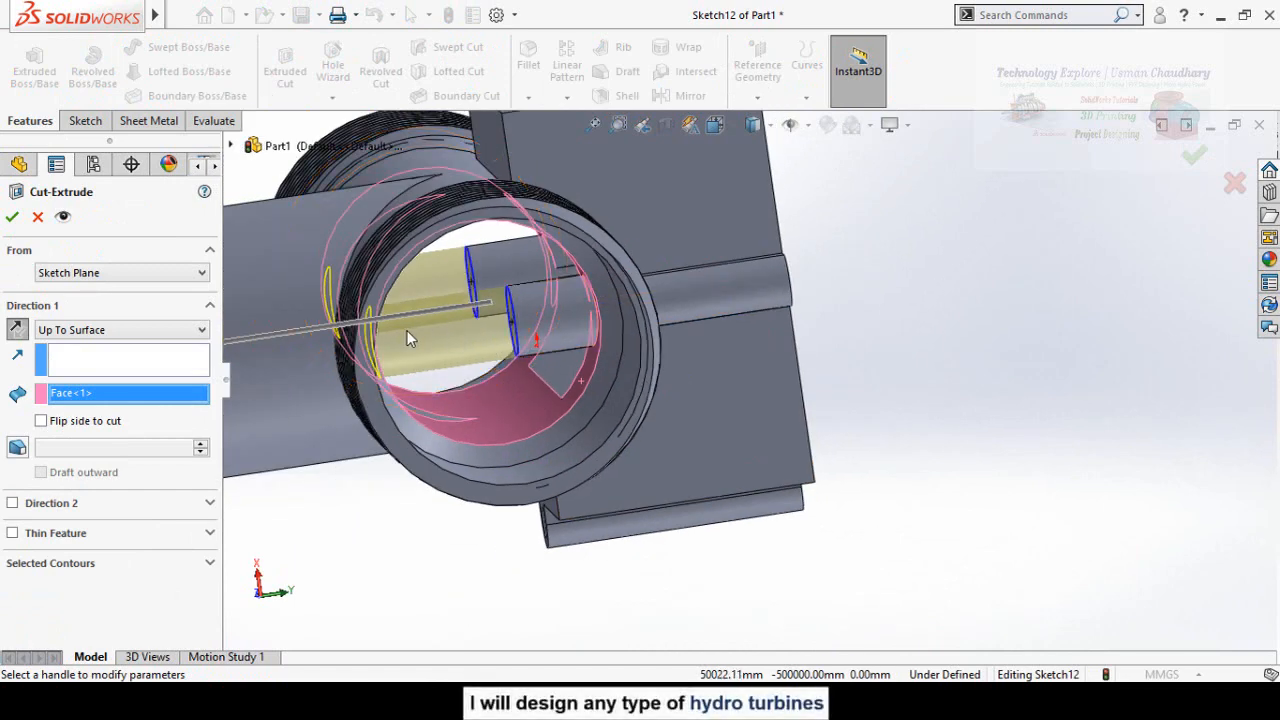
middle_drag(406, 330, 339, 345)
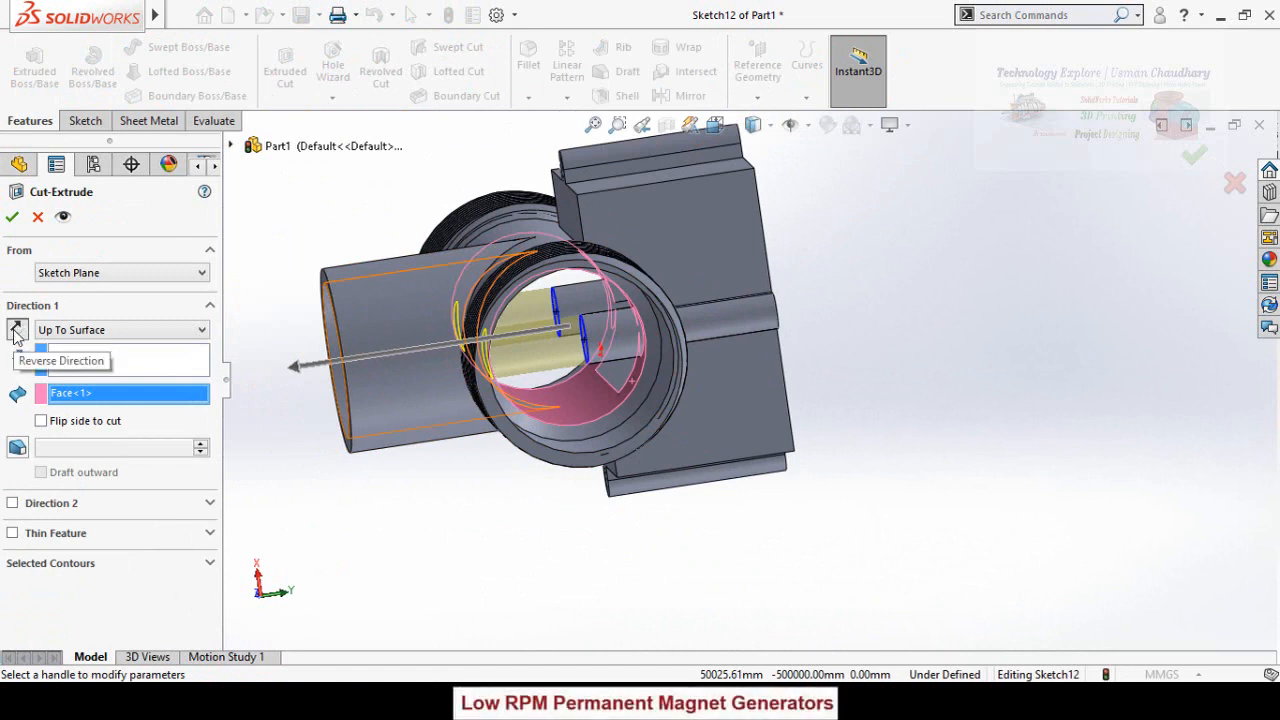
click(16, 330)
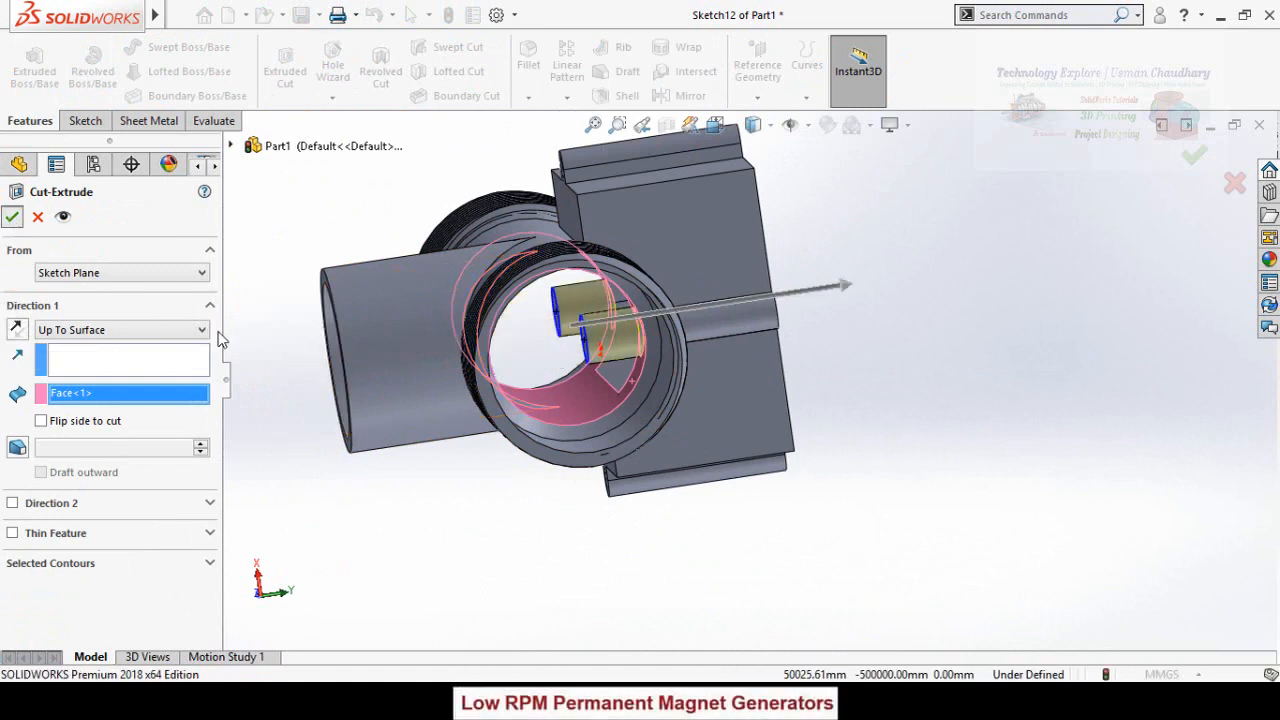
click(12, 219)
Inspect the fitting from several sides and compare it with the reference photo in Windows Photo Viewer
scroll(476, 519, up, 2)
middle_drag(476, 519, 419, 422)
scroll(438, 408, up, 2)
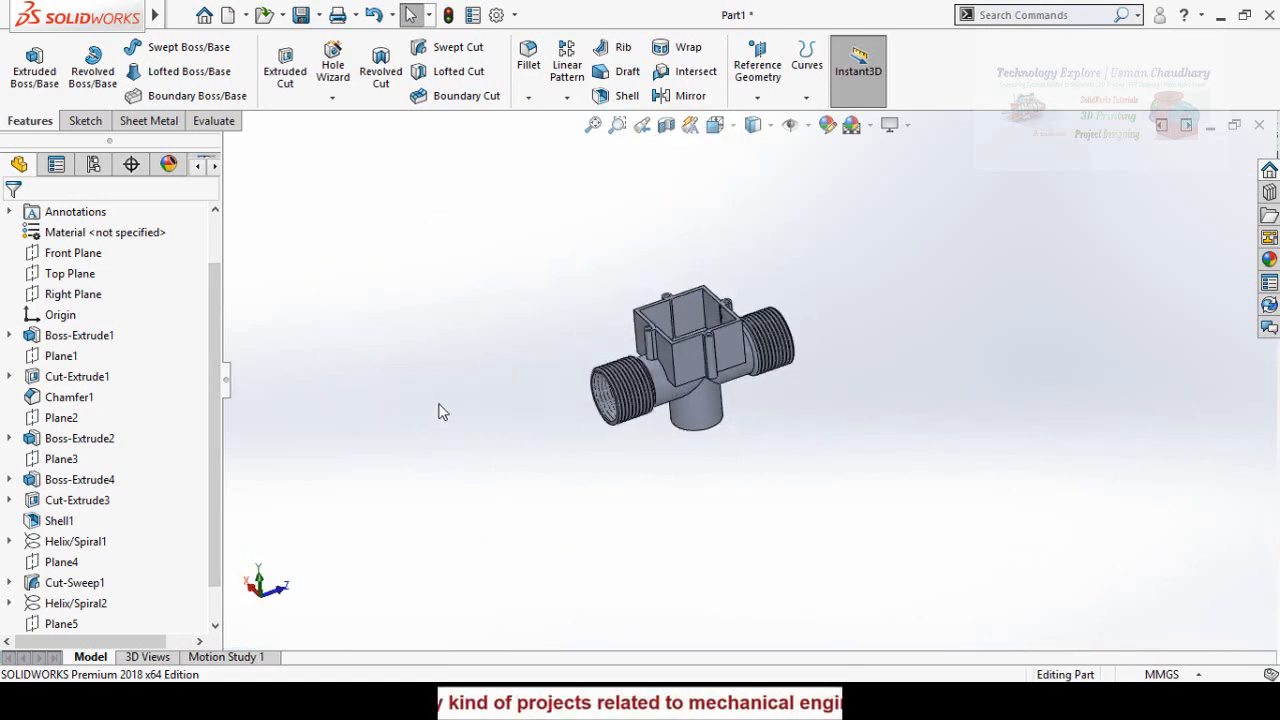
scroll(580, 342, down, 5)
middle_drag(771, 340, 694, 503)
scroll(694, 503, up, 2)
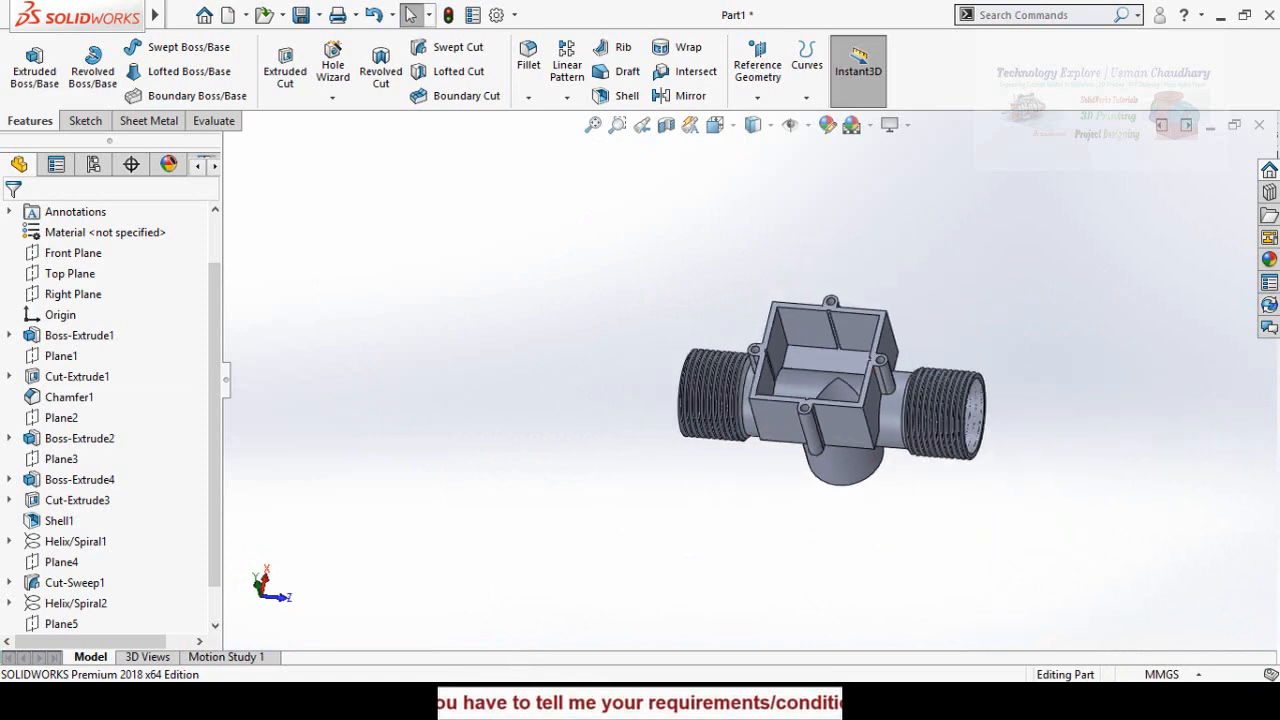
key(alt+Tab)
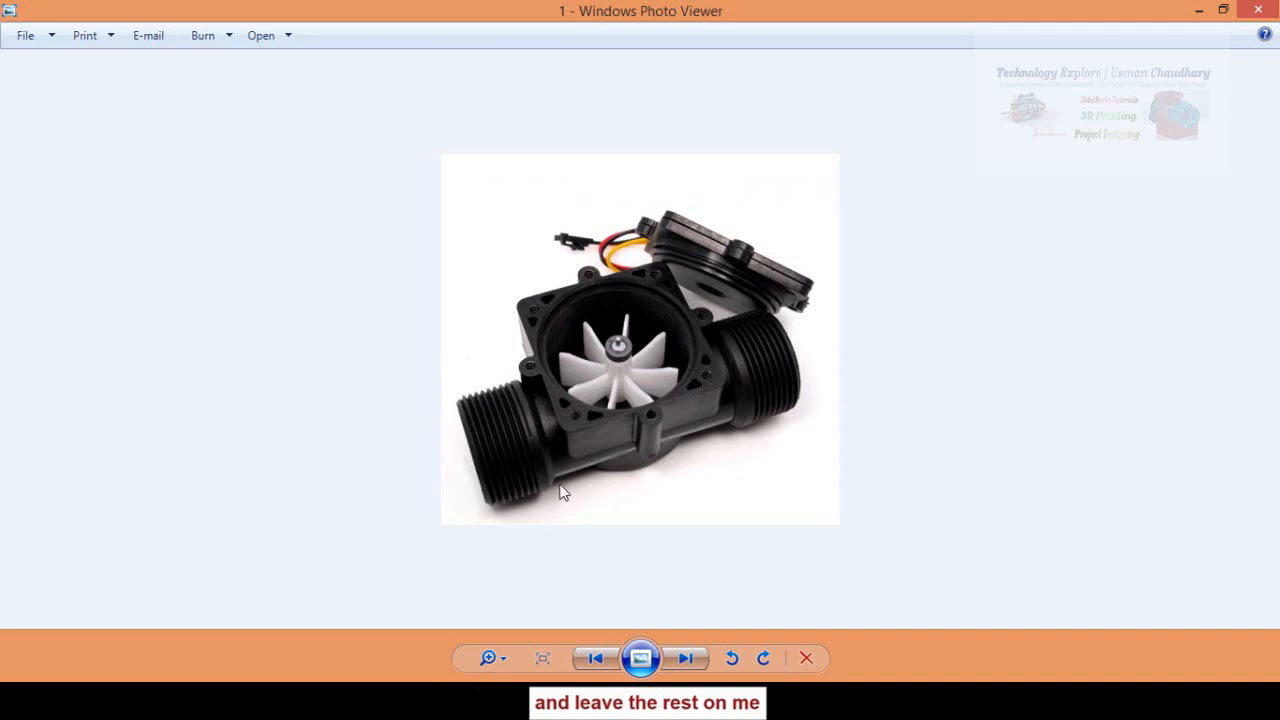
scroll(612, 444, up, 1)
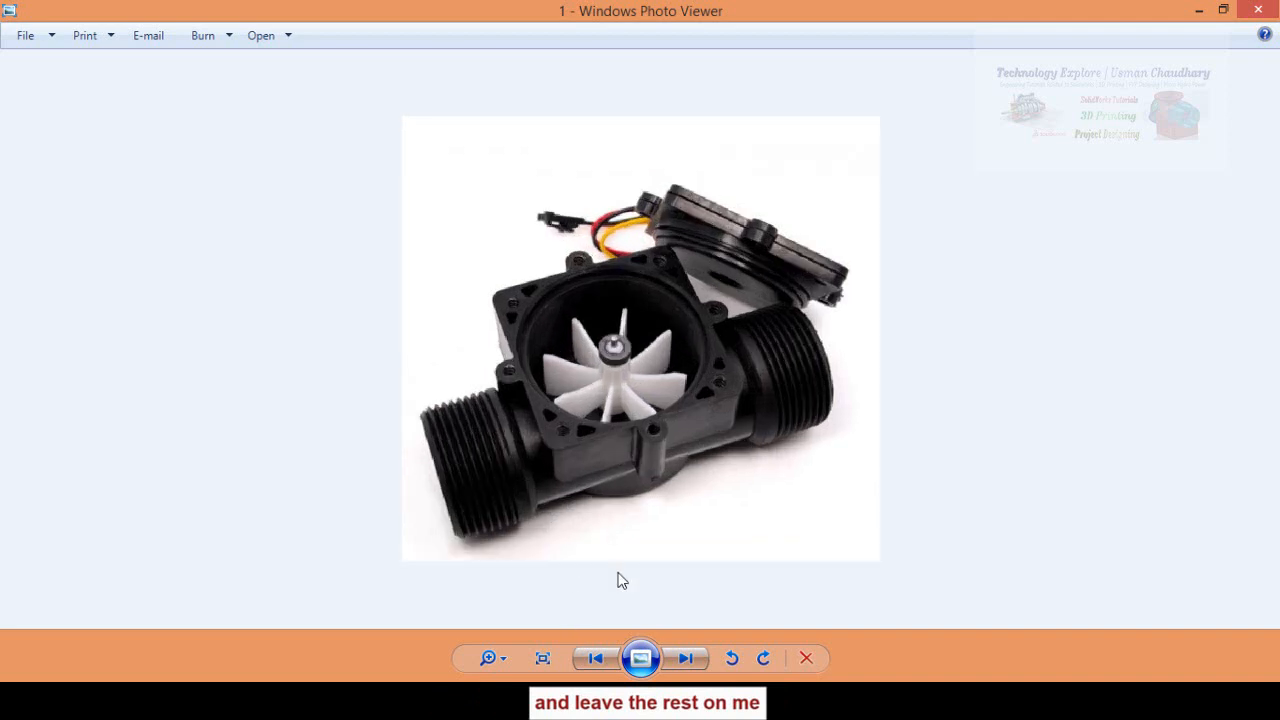
scroll(617, 580, up, 1)
scroll(610, 585, down, 2)
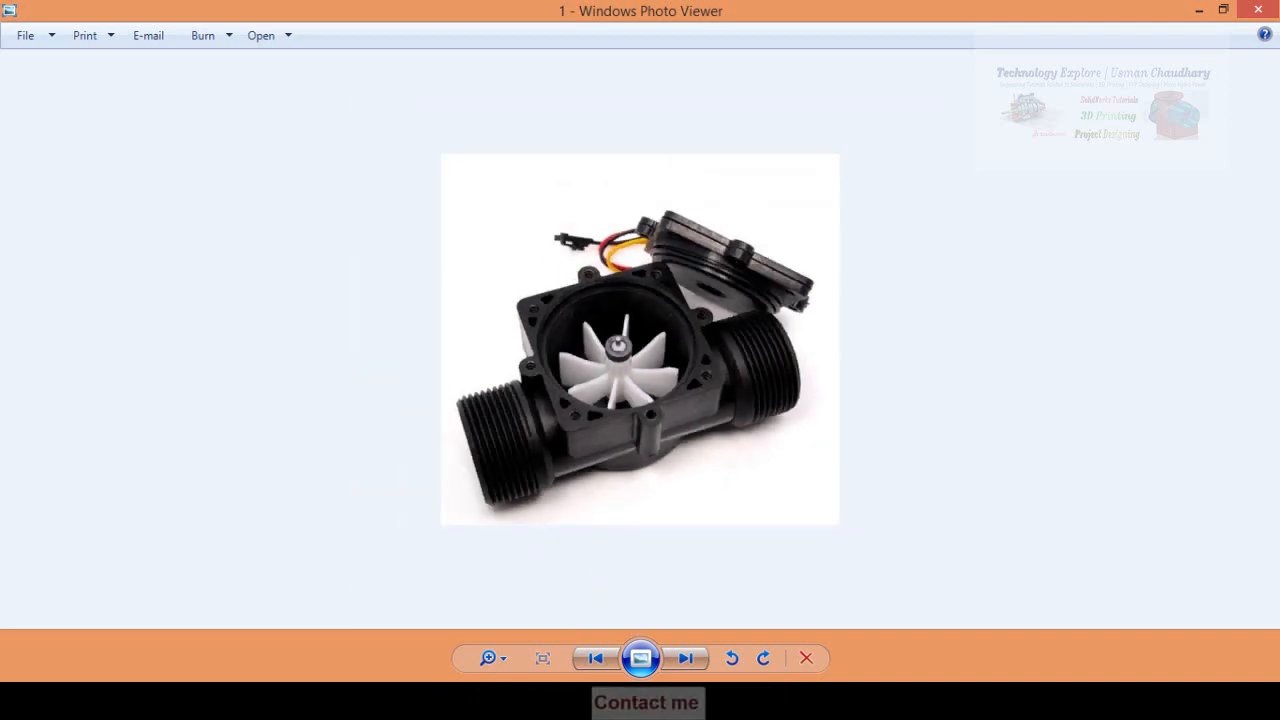
key(alt+Tab)
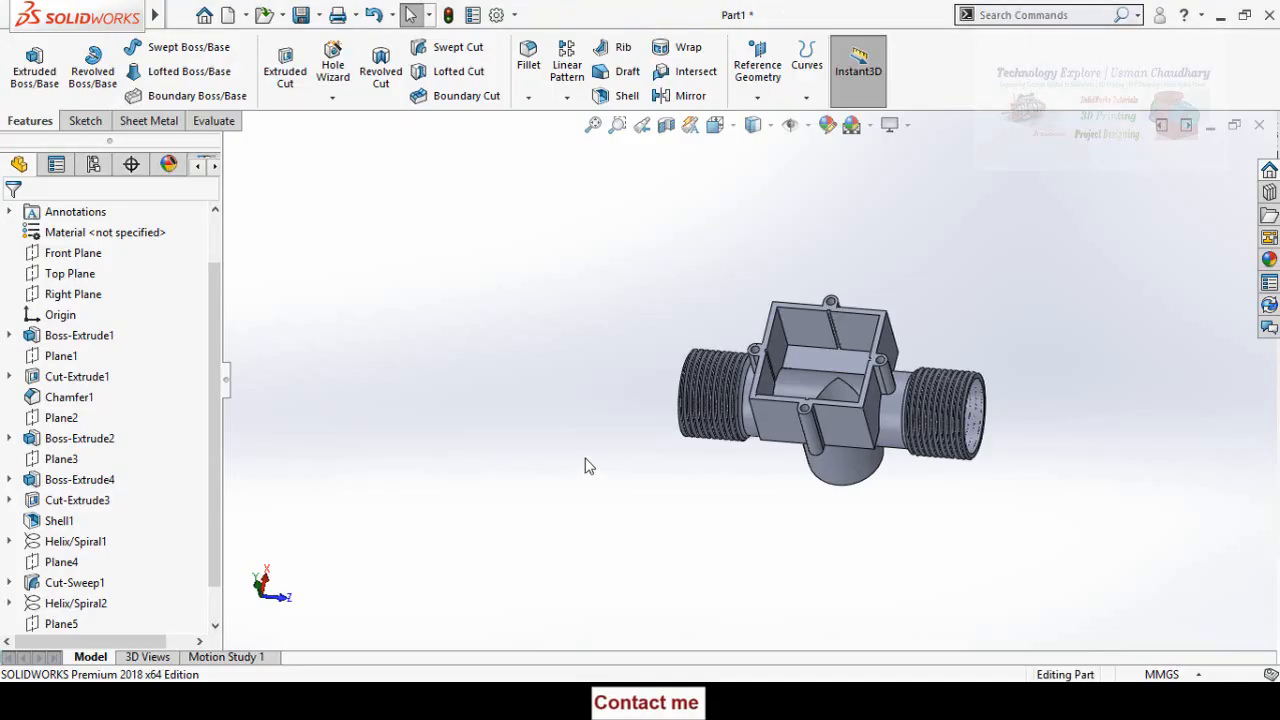
Start a sketch on the square box's open rim face and draw a circle about 27 mm in diameter centred on the opening
scroll(789, 329, down, 6)
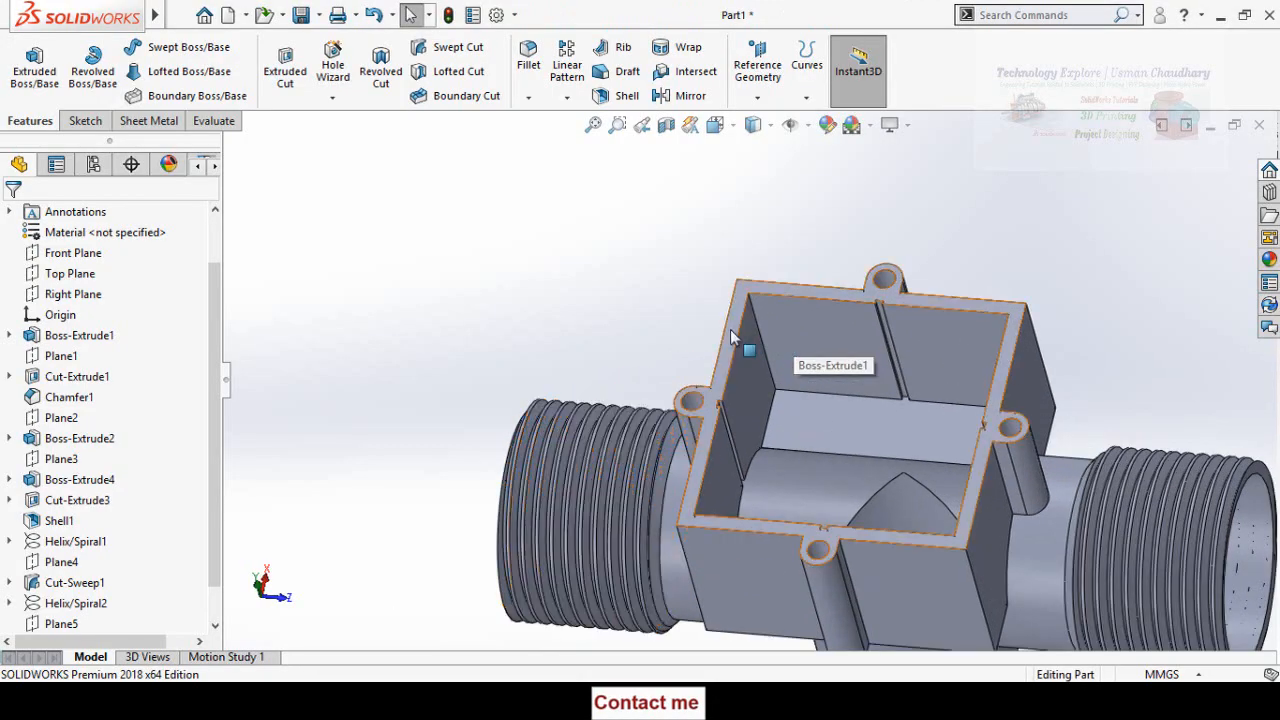
click(731, 337)
click(822, 281)
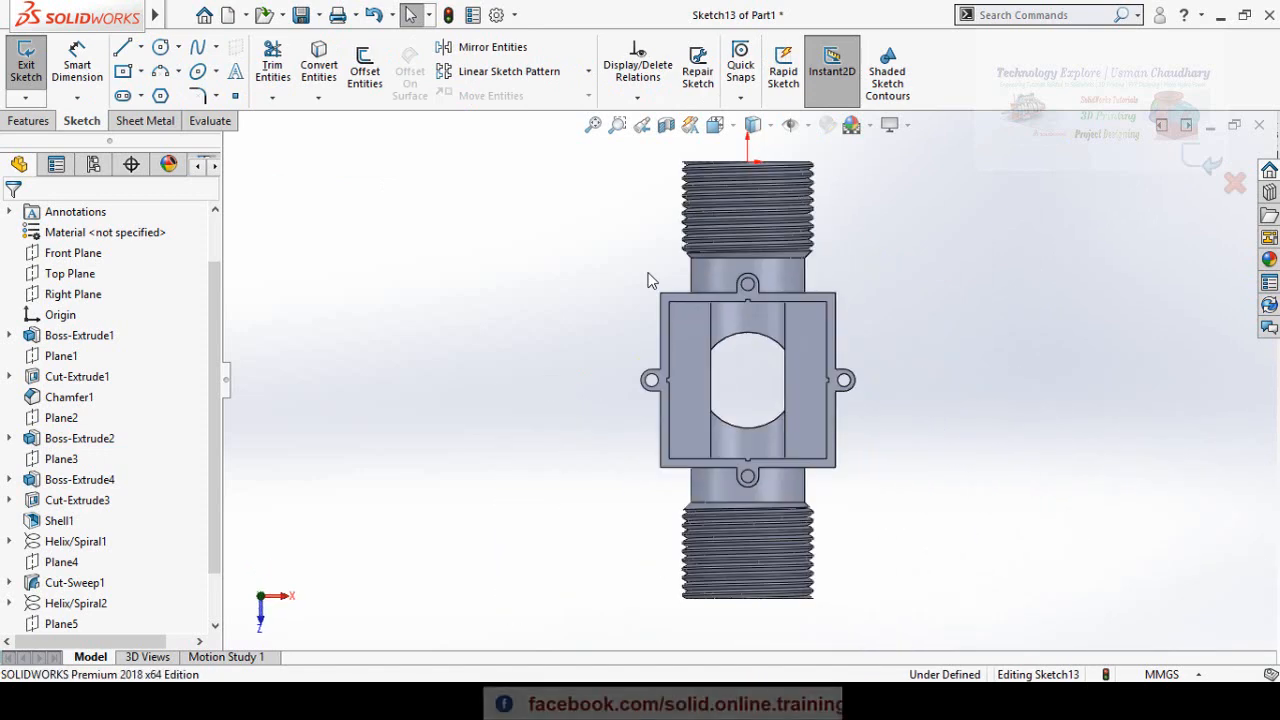
click(160, 48)
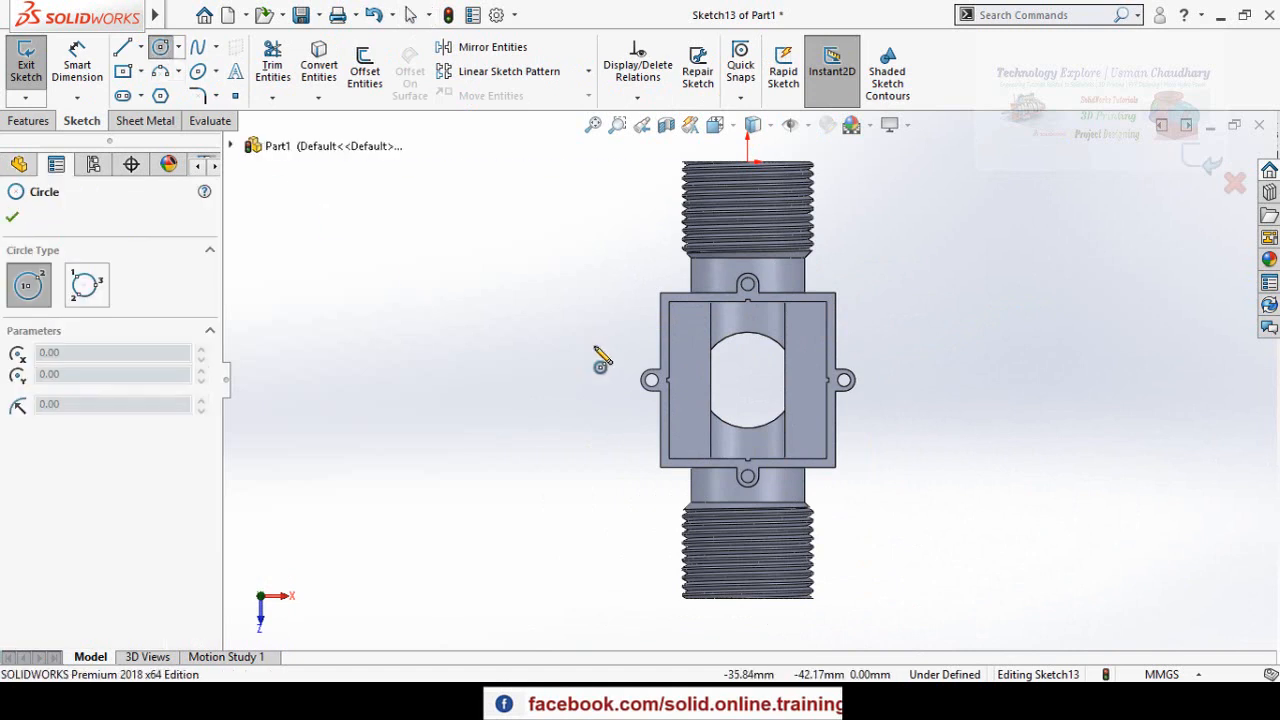
click(748, 380)
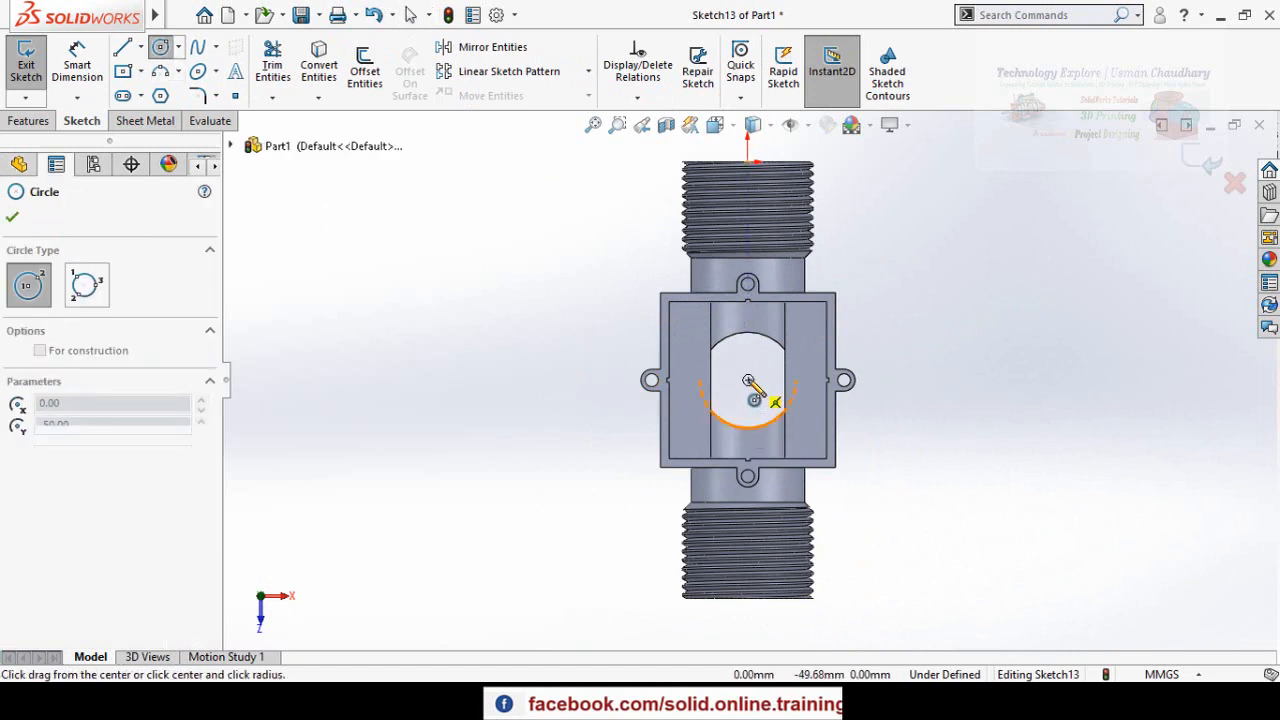
click(801, 405)
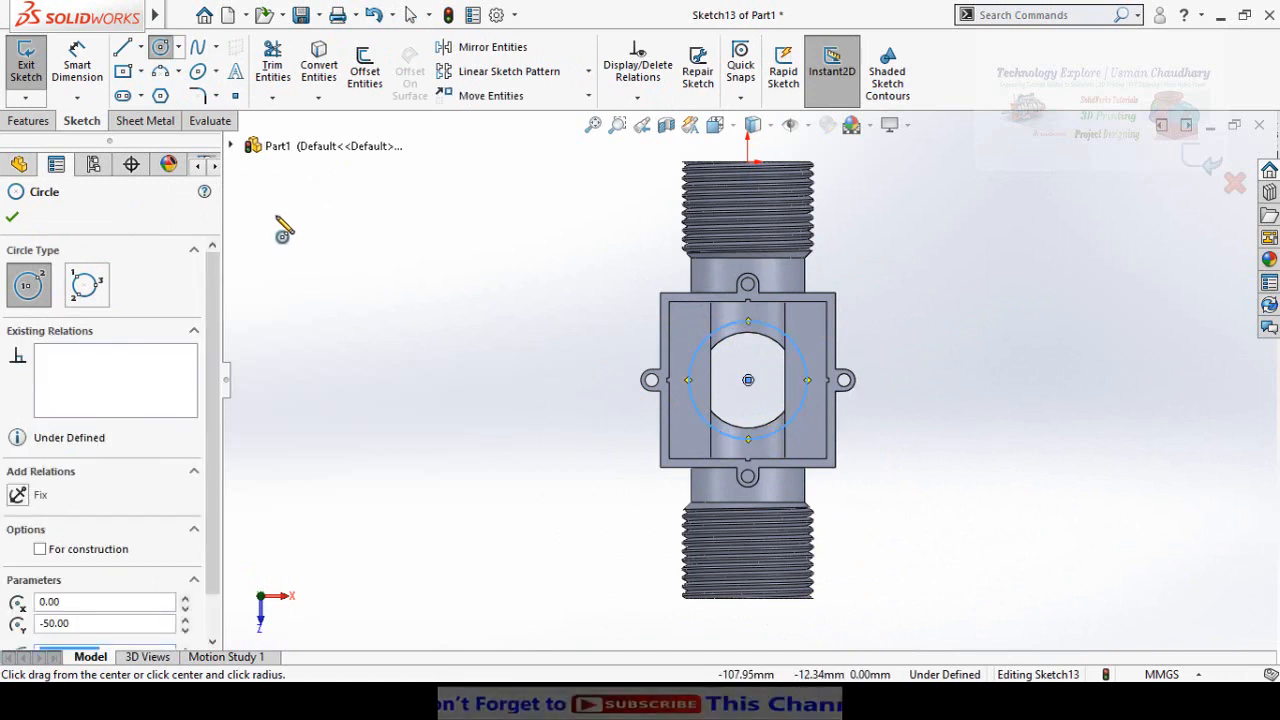
key(Escape)
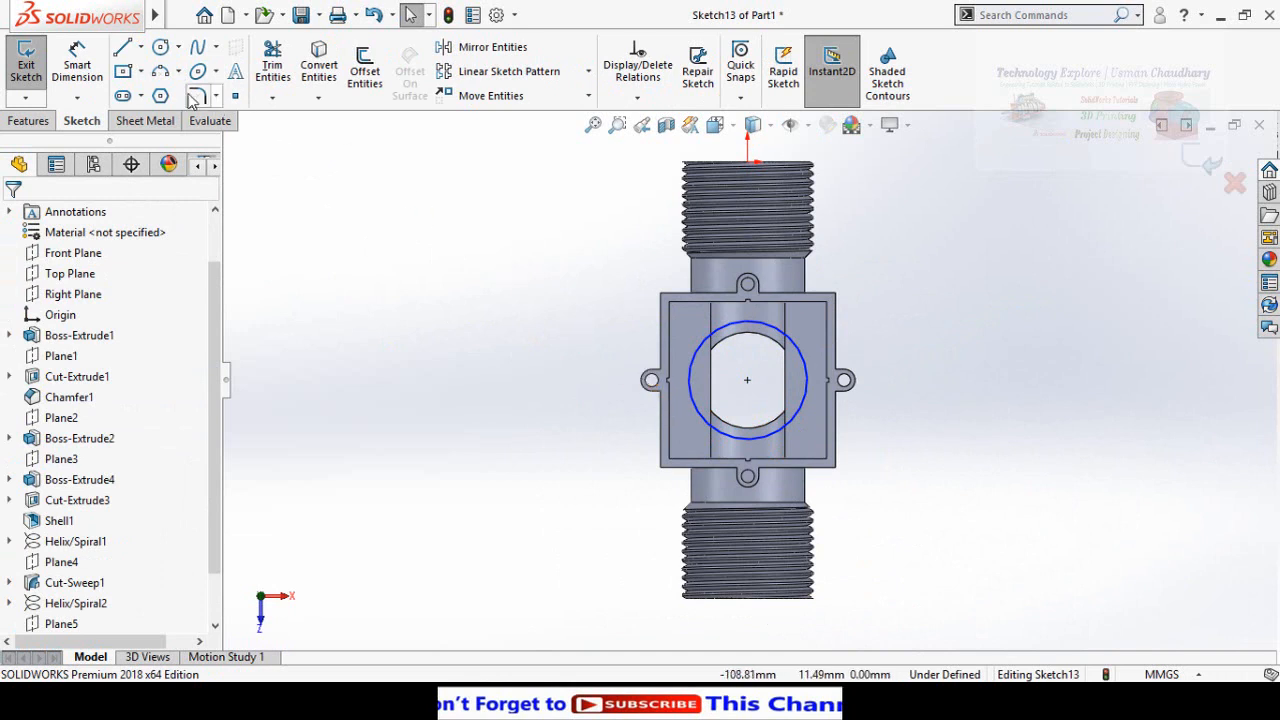
Sketch a 36 mm square corner rectangle along the box's inner wall edges, from one inner corner to the opposite one
click(141, 72)
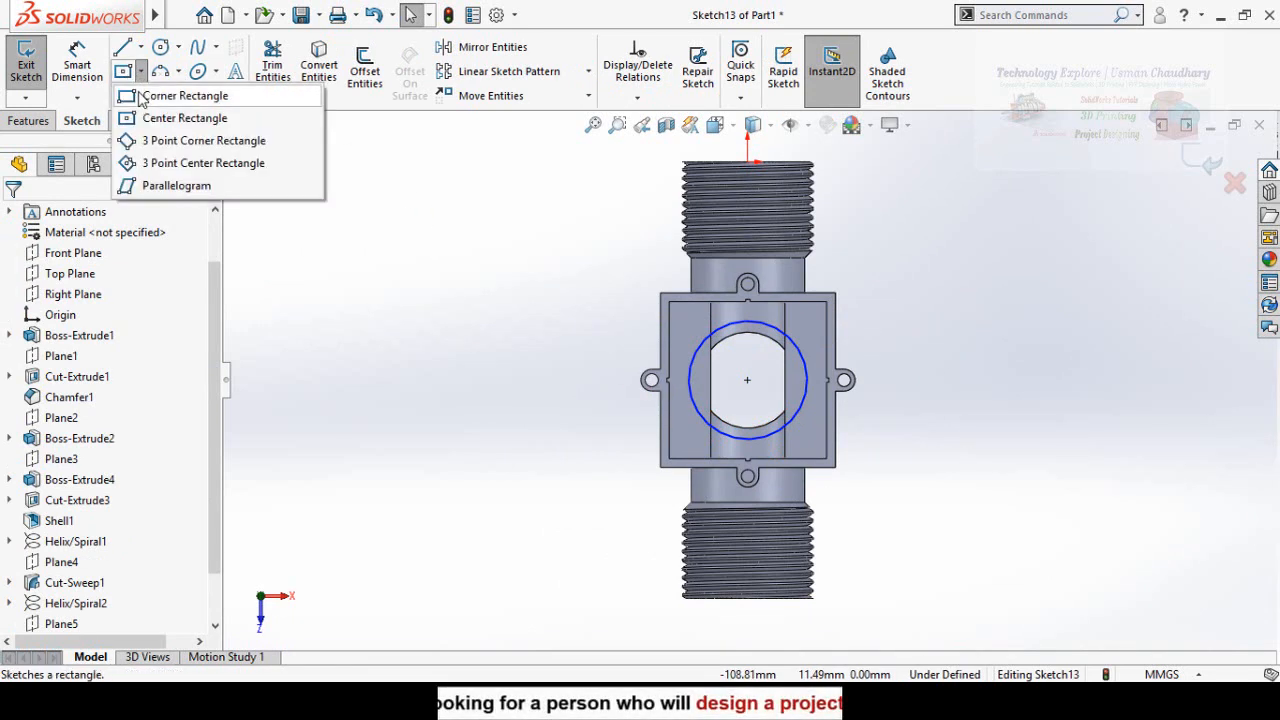
click(160, 96)
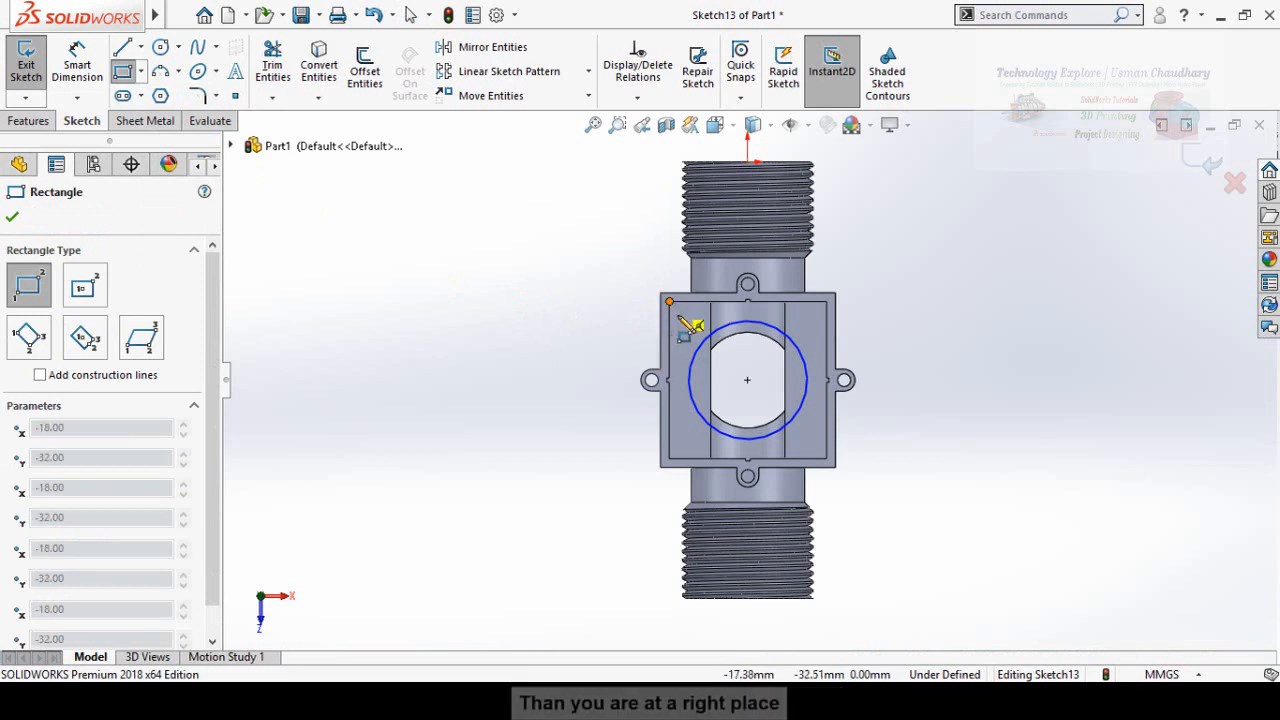
click(669, 302)
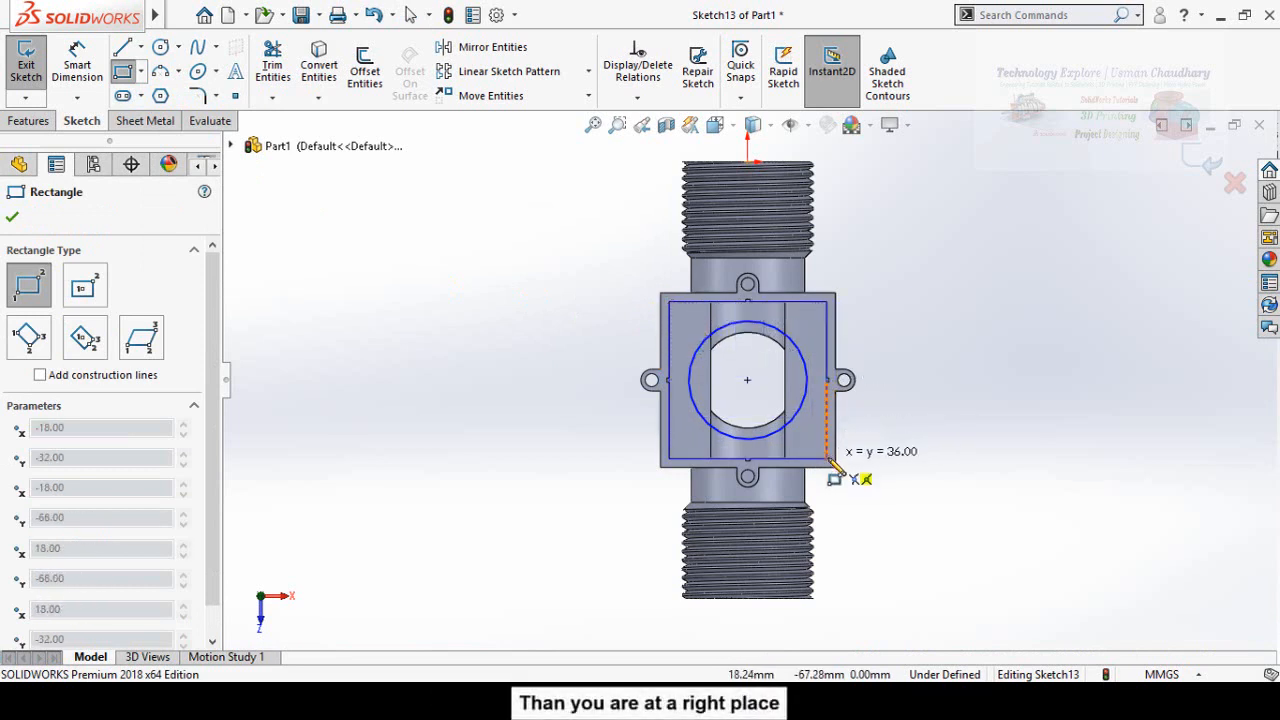
click(827, 459)
Dimension the central circle's diameter and set it to 25 mm
right_drag(943, 490, 928, 330)
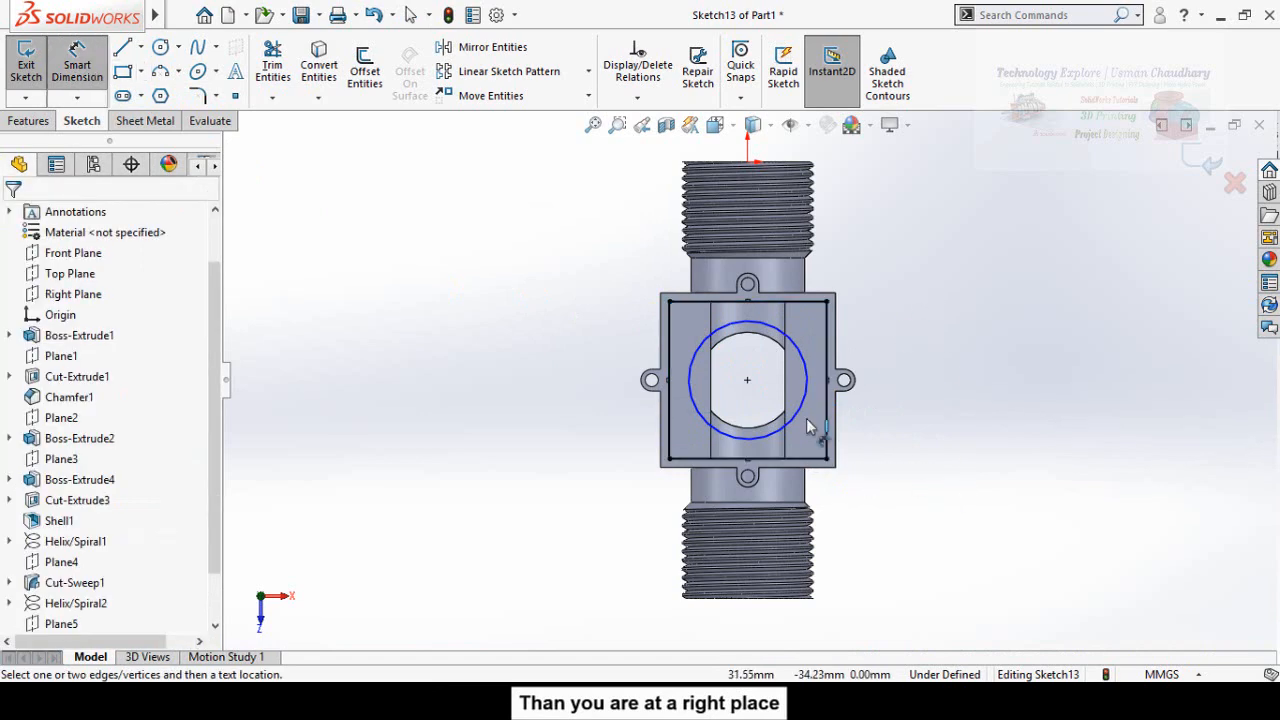
click(825, 426)
click(806, 423)
key(Escape)
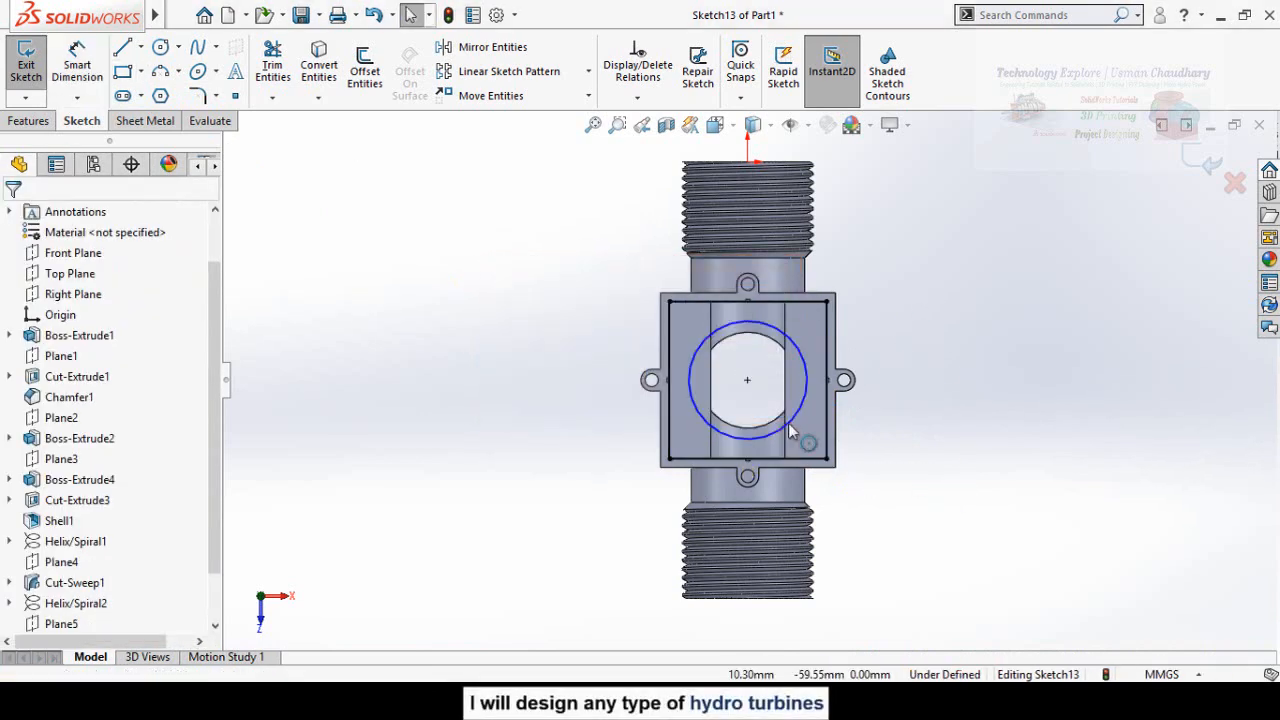
click(781, 424)
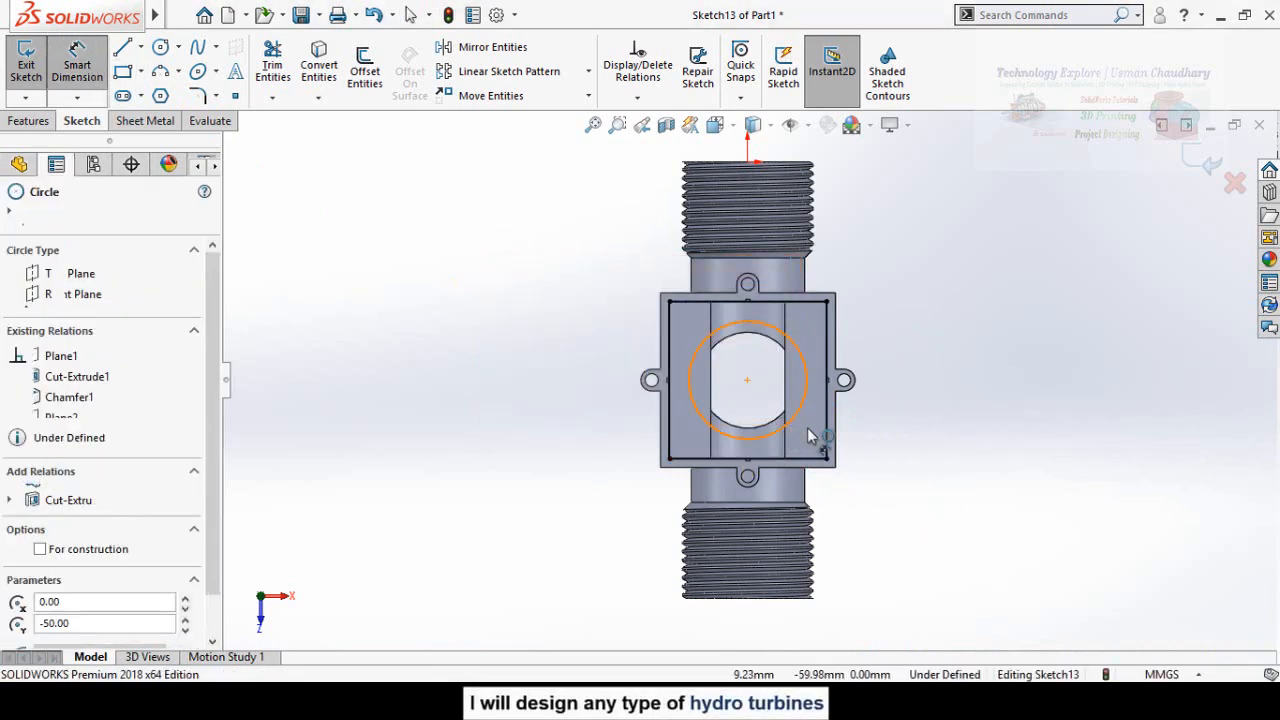
click(951, 466)
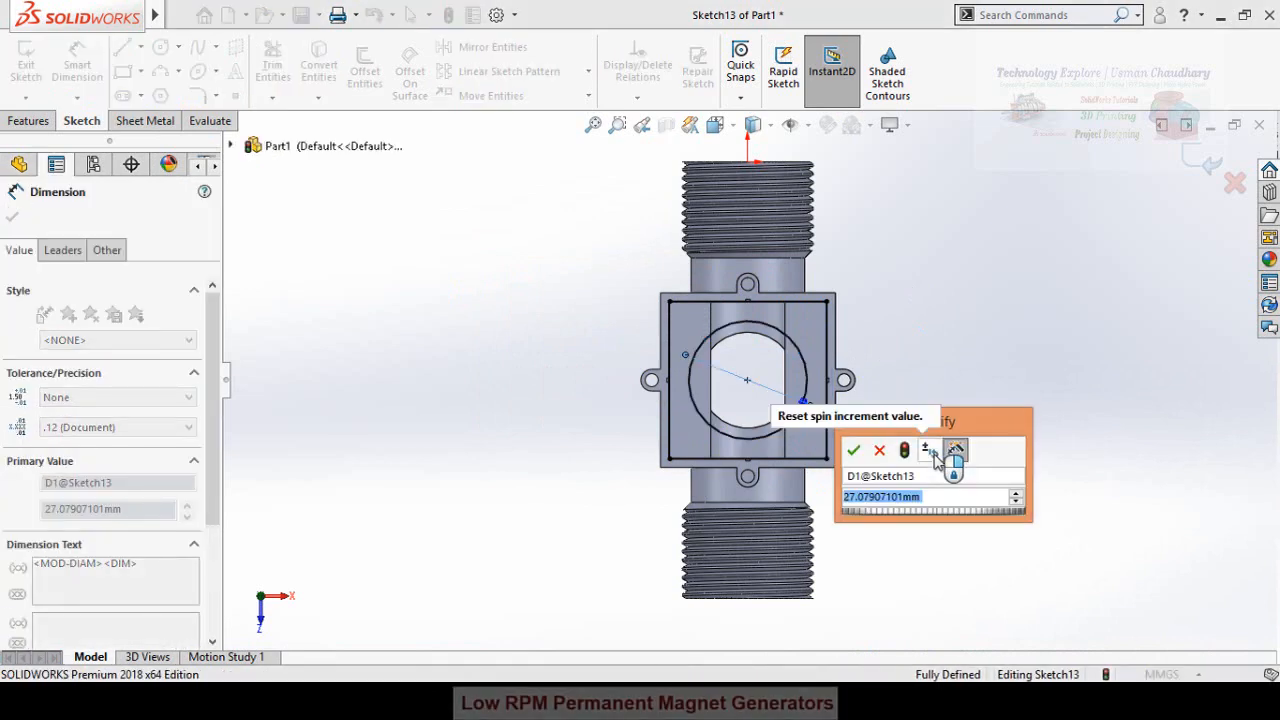
text(25)
key(Return)
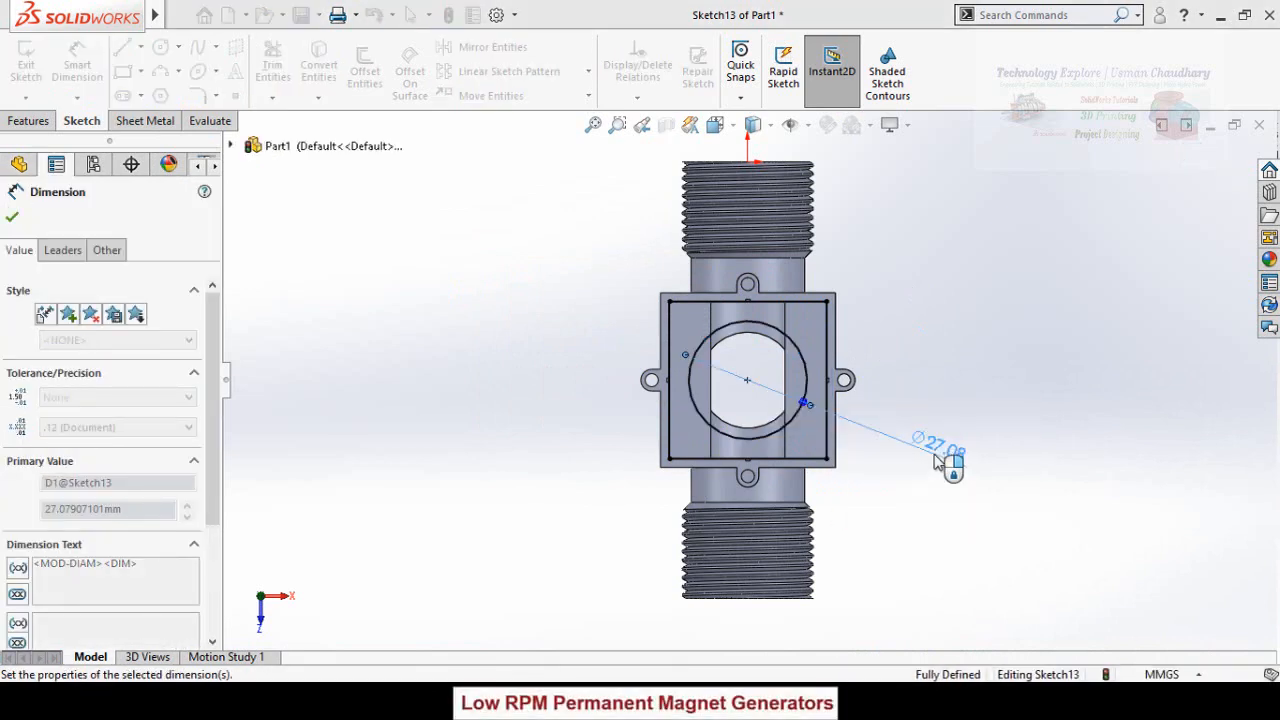
click(13, 219)
Extrude the region between square and circle as a boss Up To Surface, ending at the flat floor inside the box
click(32, 124)
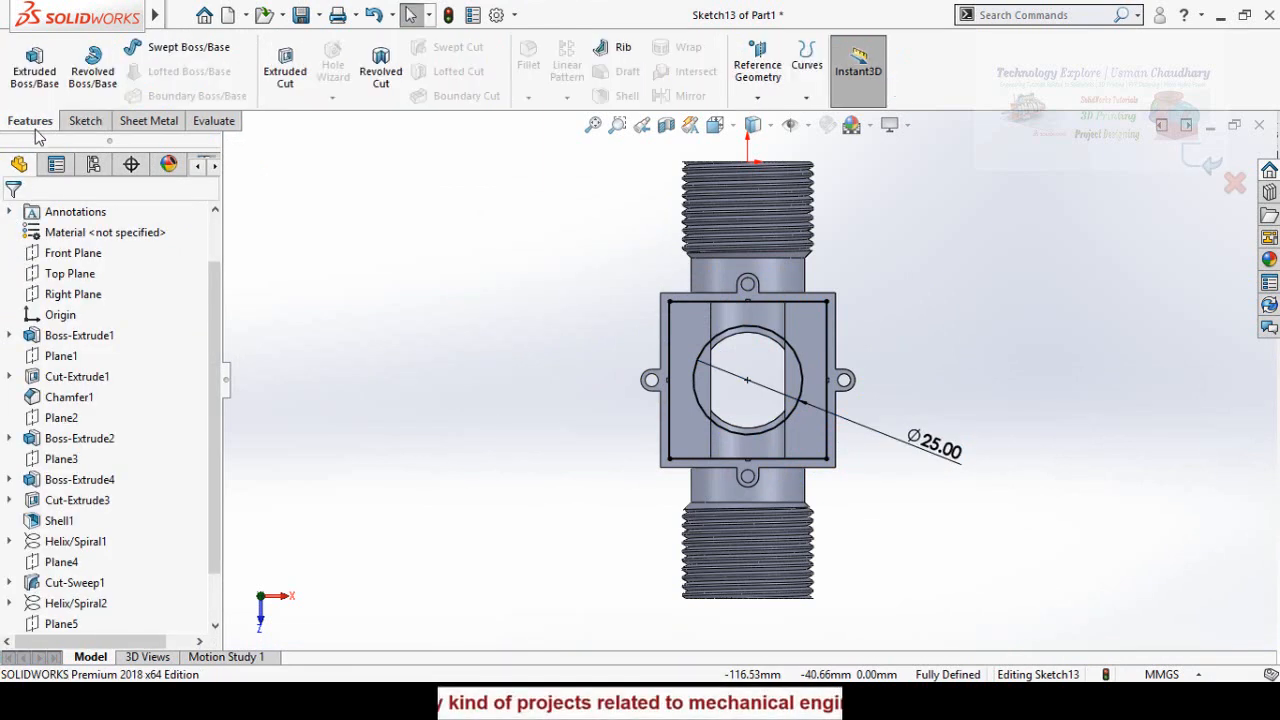
click(35, 75)
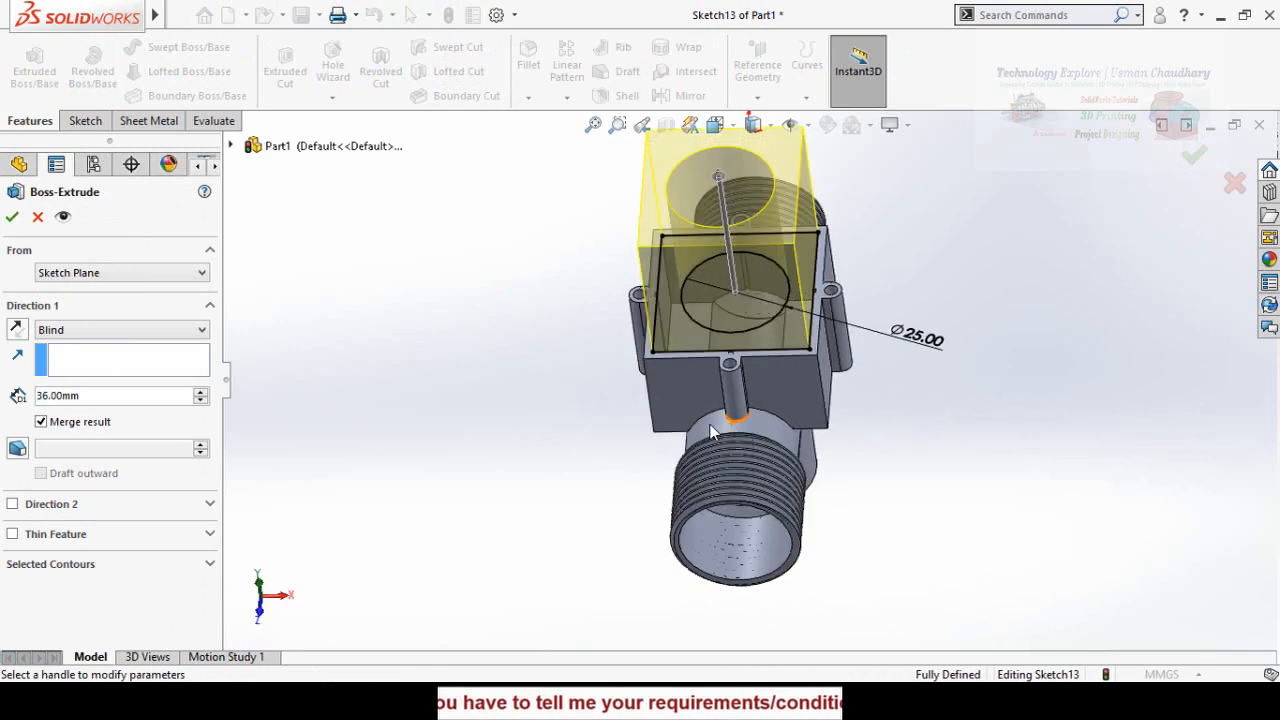
middle_drag(711, 432, 741, 406)
scroll(741, 406, down, 5)
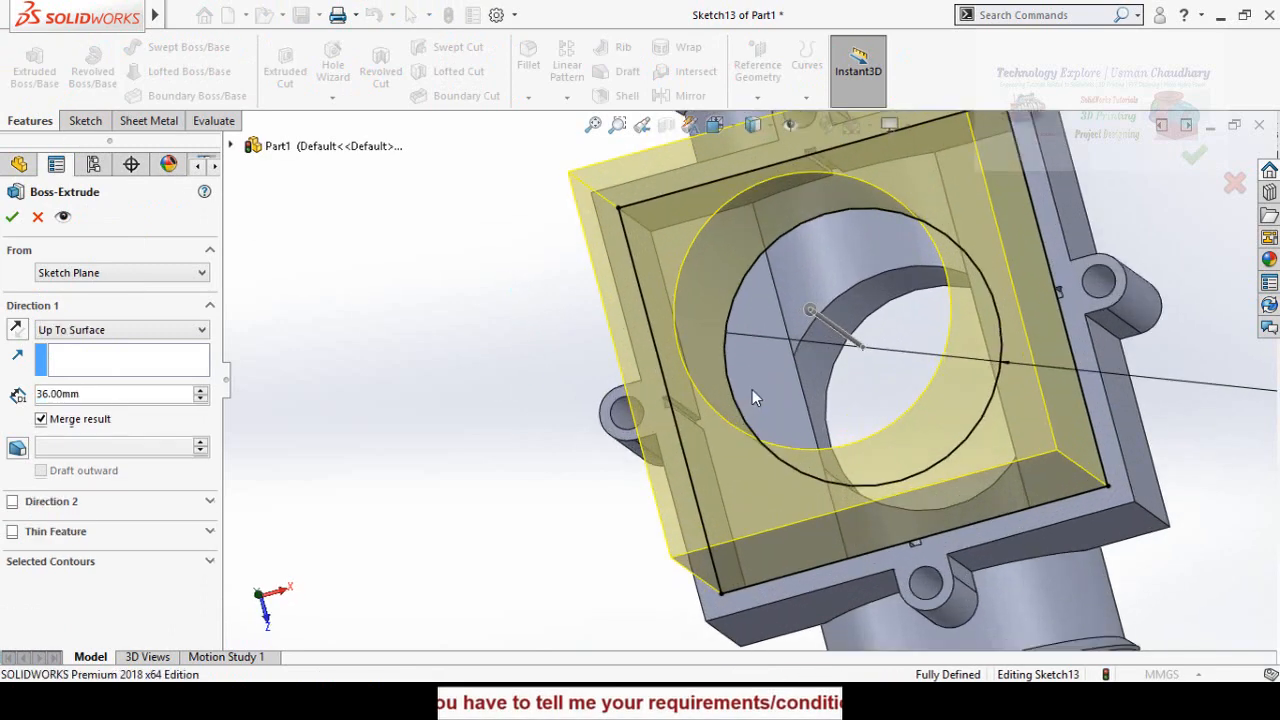
click(754, 396)
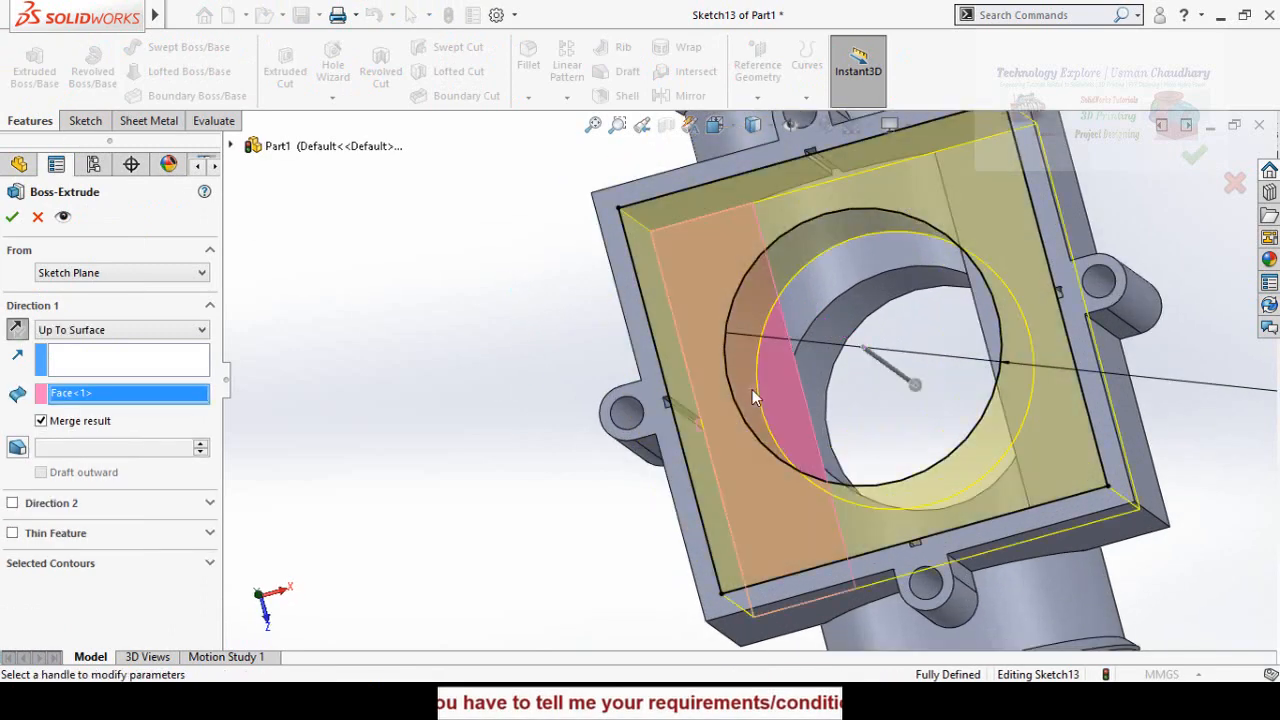
scroll(760, 400, up, 6)
middle_drag(687, 470, 480, 370)
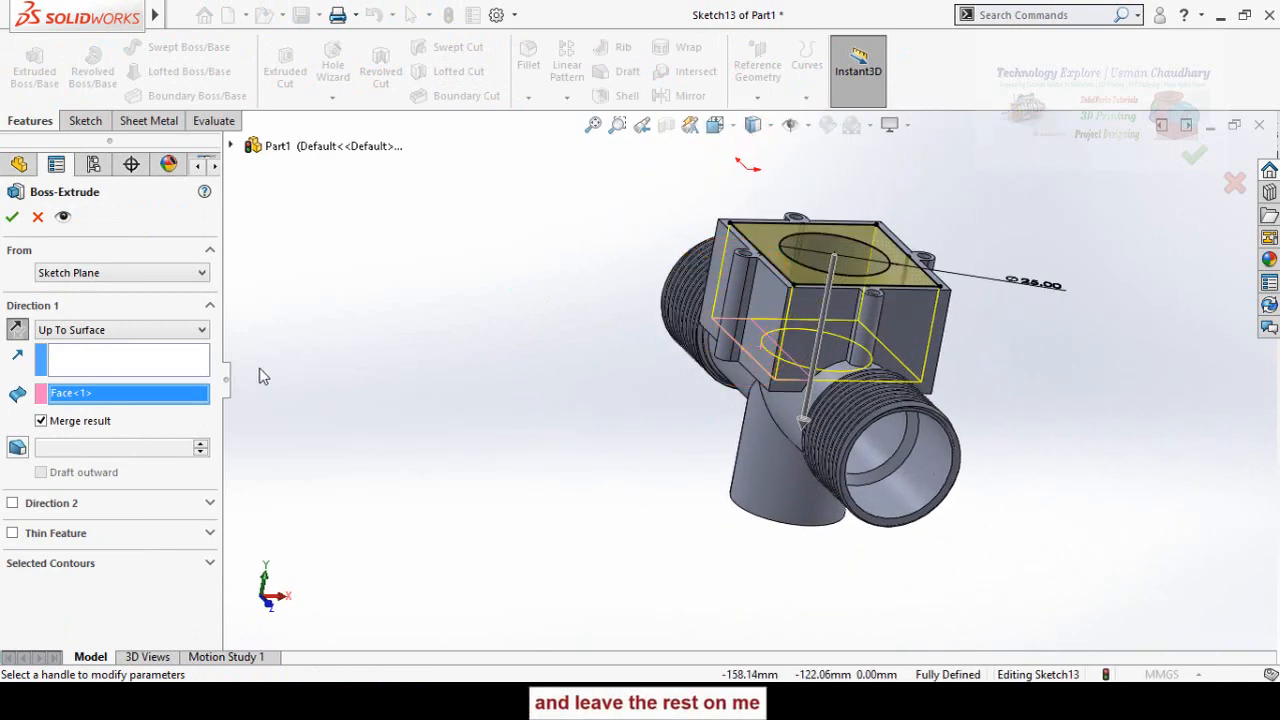
click(13, 218)
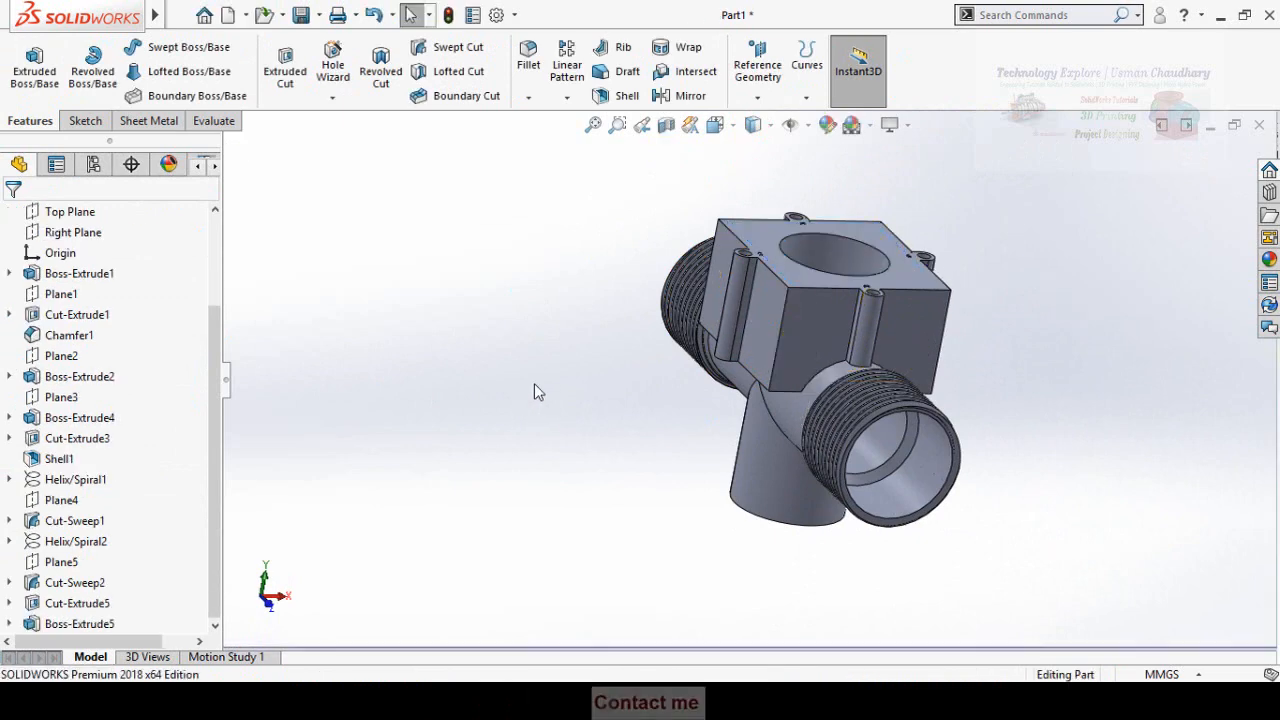
Edit the sketch of the boss filling the square box, setting its central circle's diameter to 30 mm, and rebuild the part
middle_drag(535, 367, 508, 523)
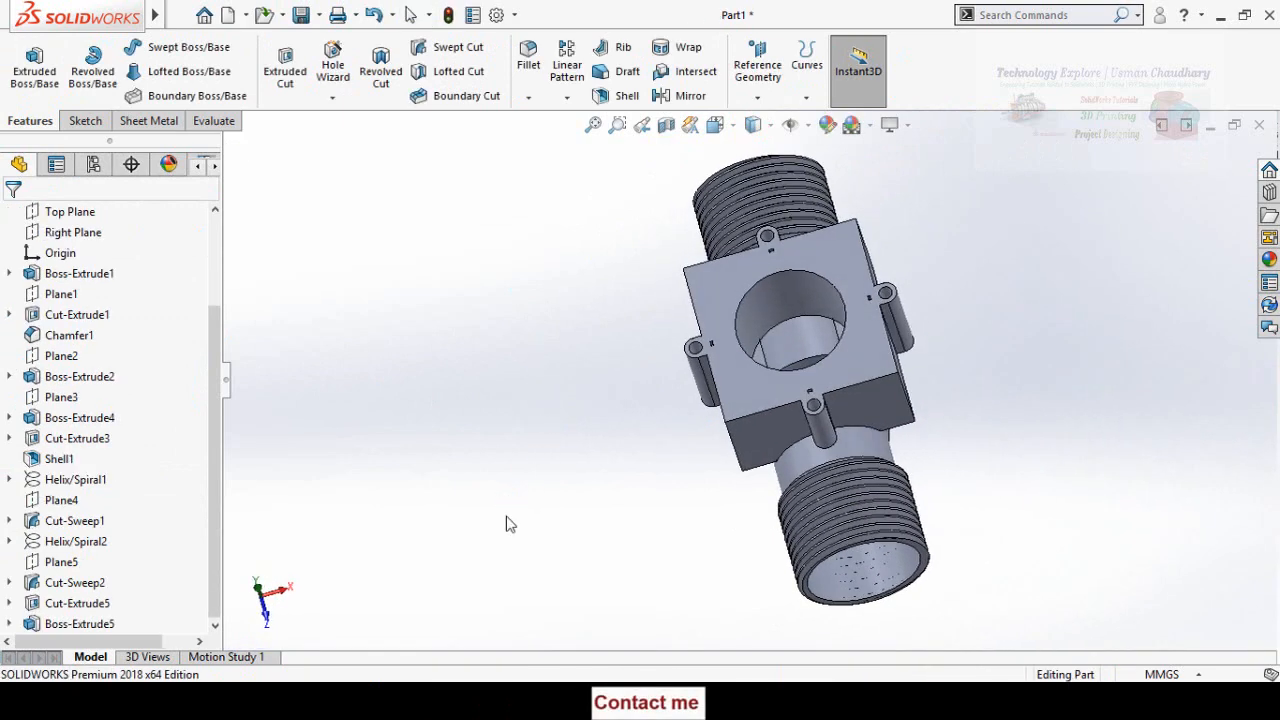
click(779, 286)
click(779, 286)
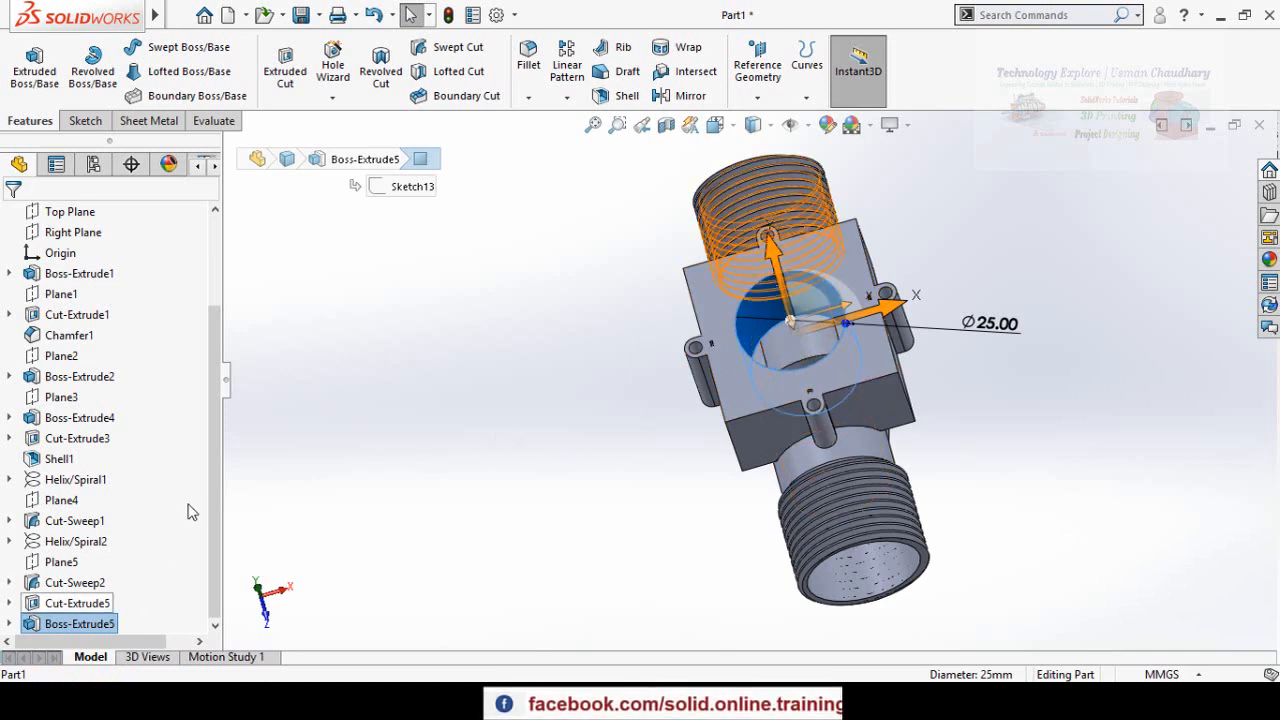
click(10, 624)
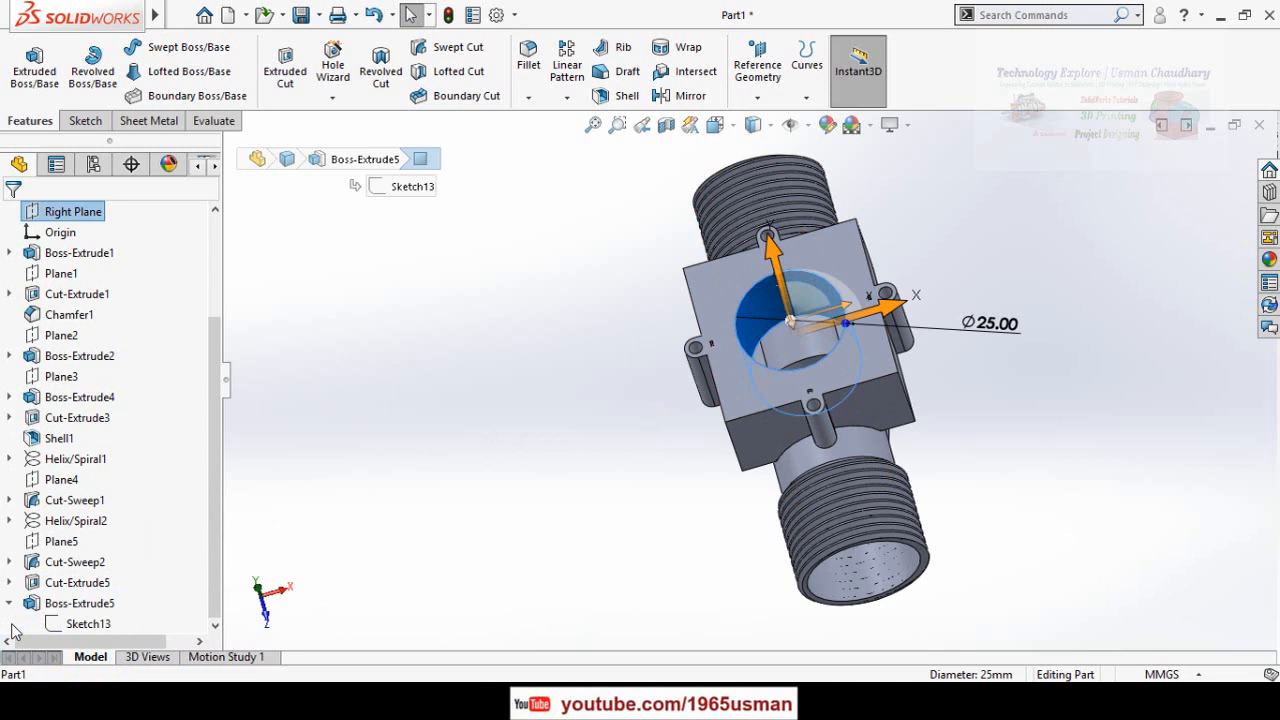
click(87, 624)
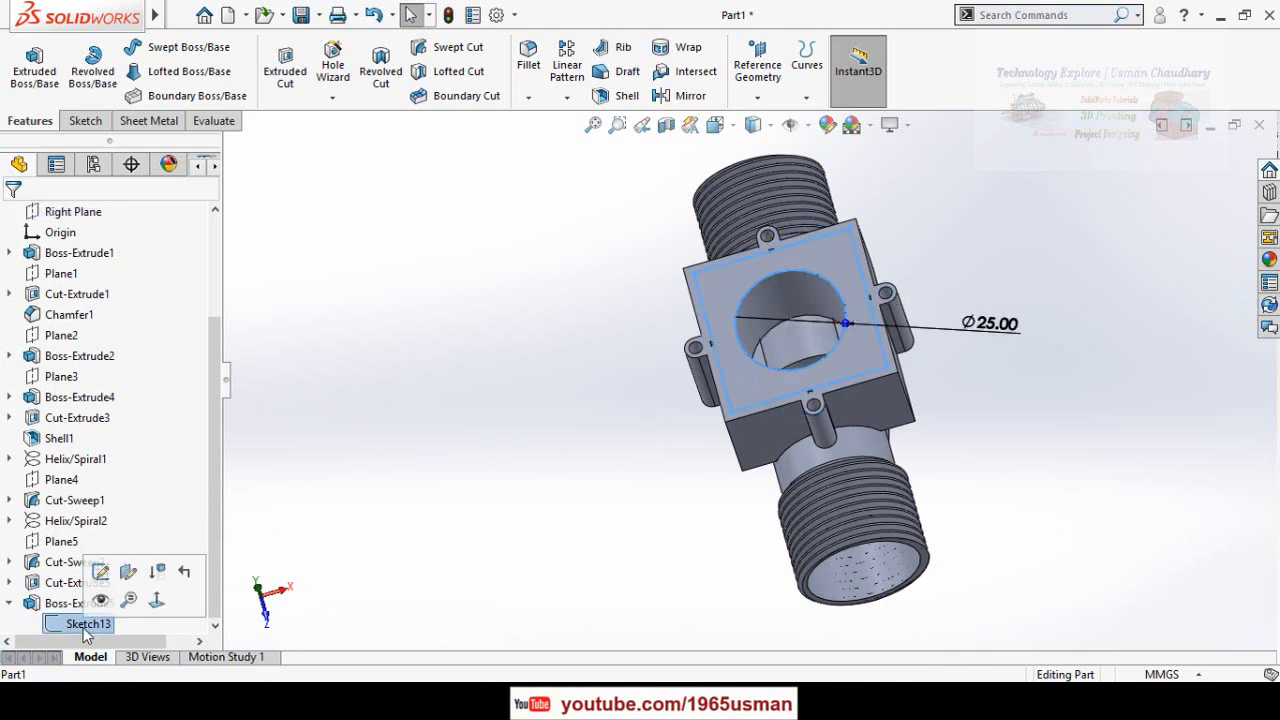
click(100, 575)
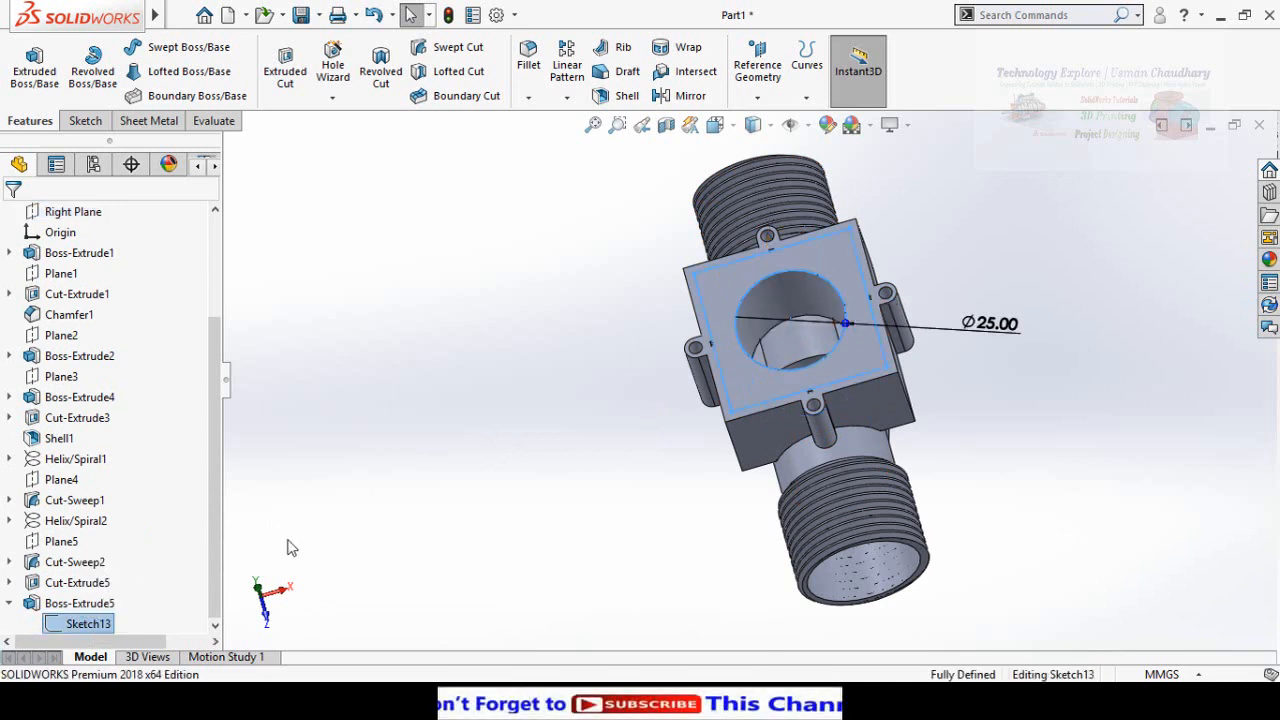
click(985, 325)
text(30)
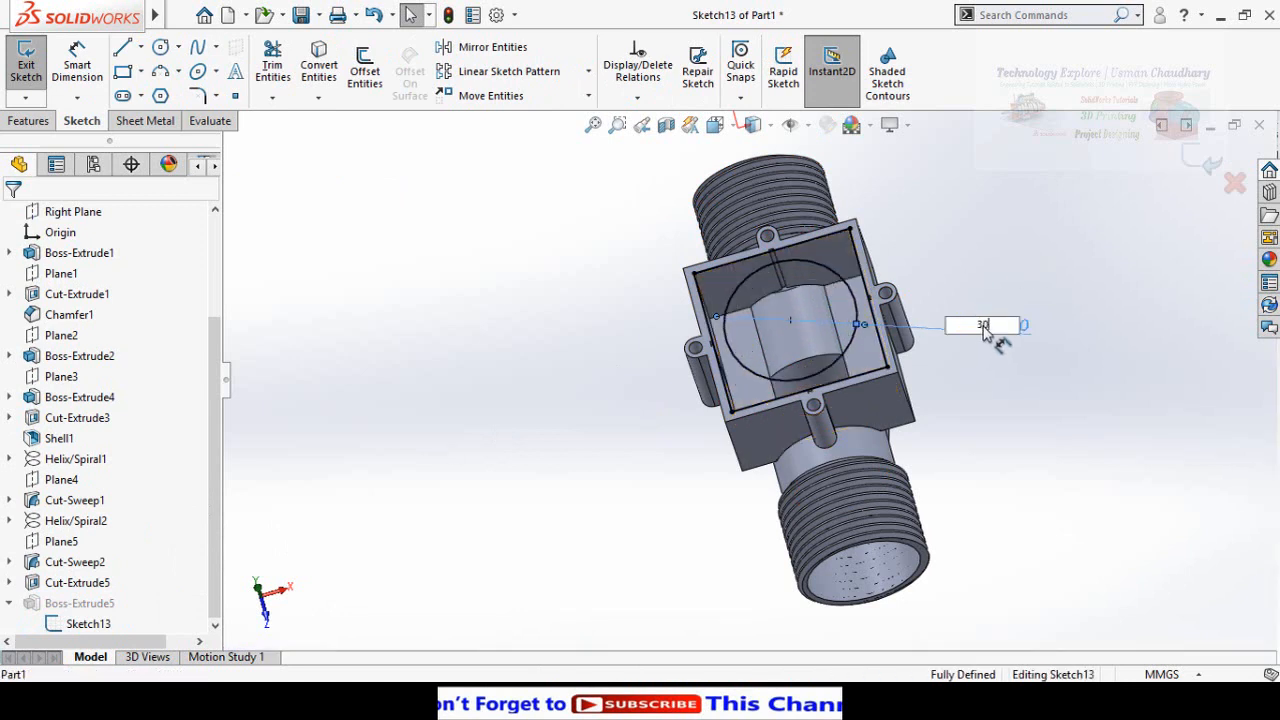
click(1042, 393)
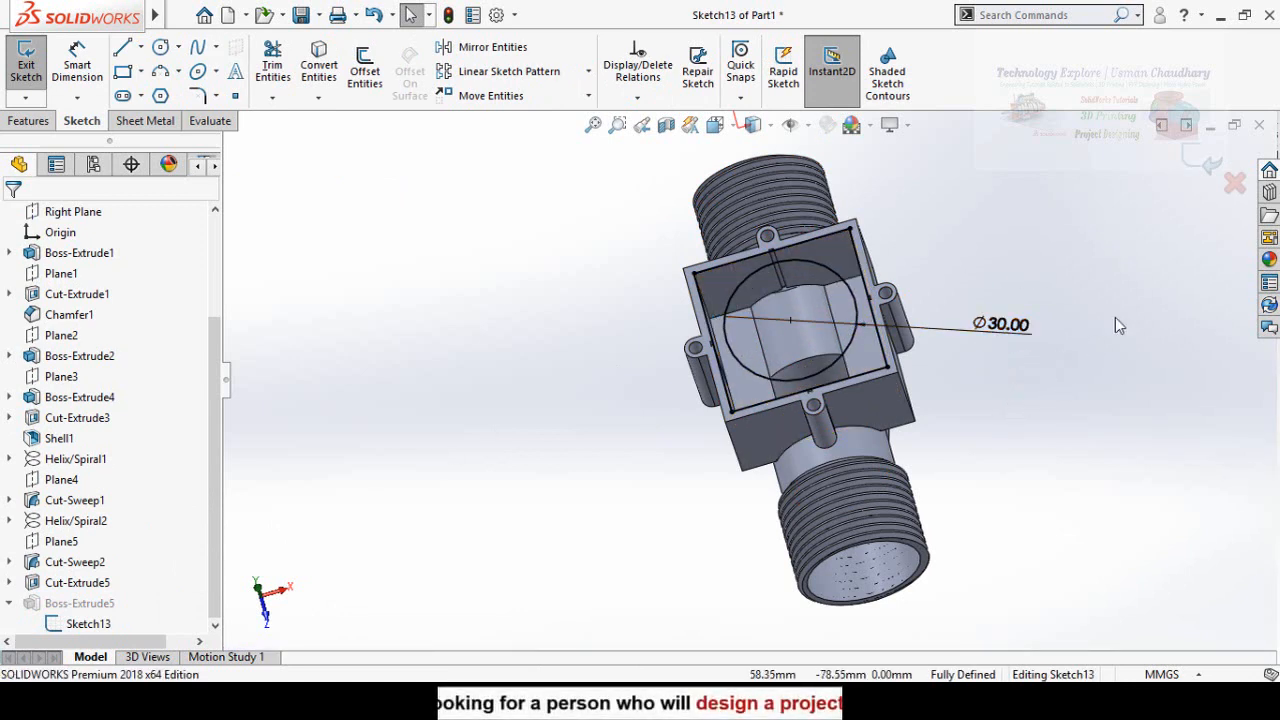
click(1195, 162)
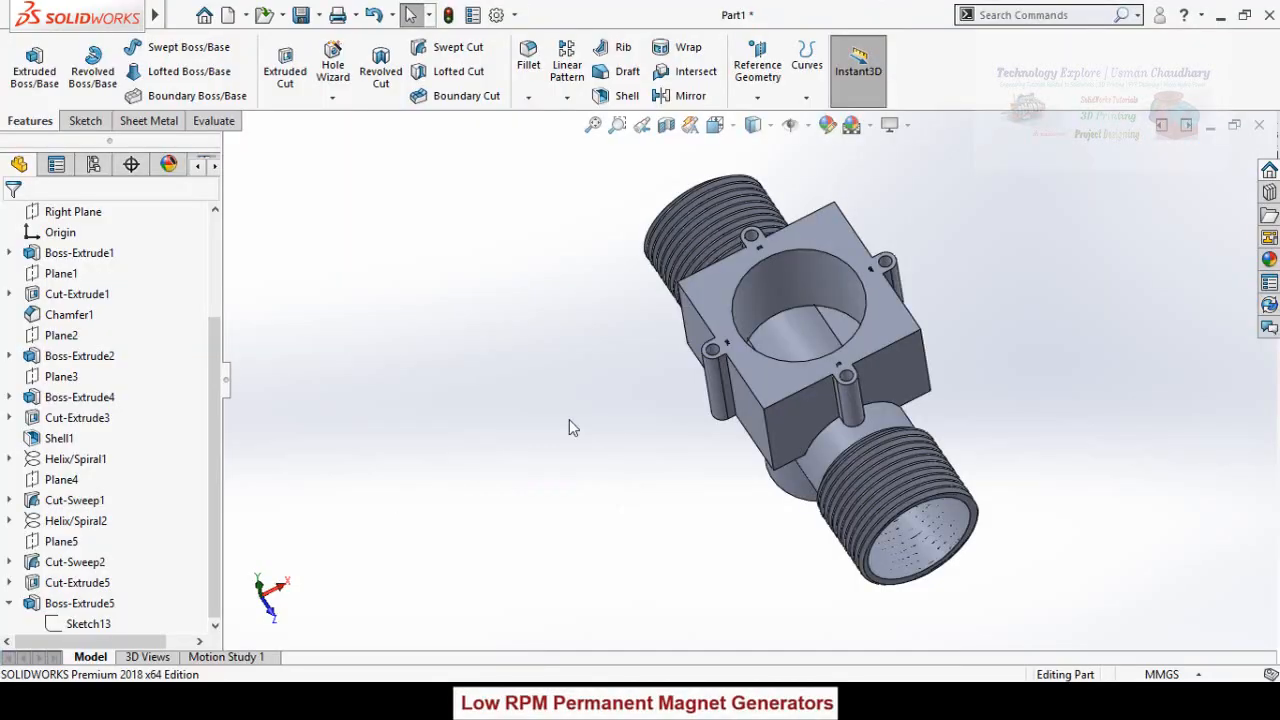
Start a sketch on the square box's open face and draw a circle about 37.7 mm in diameter centred on the chamber opening
middle_drag(626, 409, 577, 389)
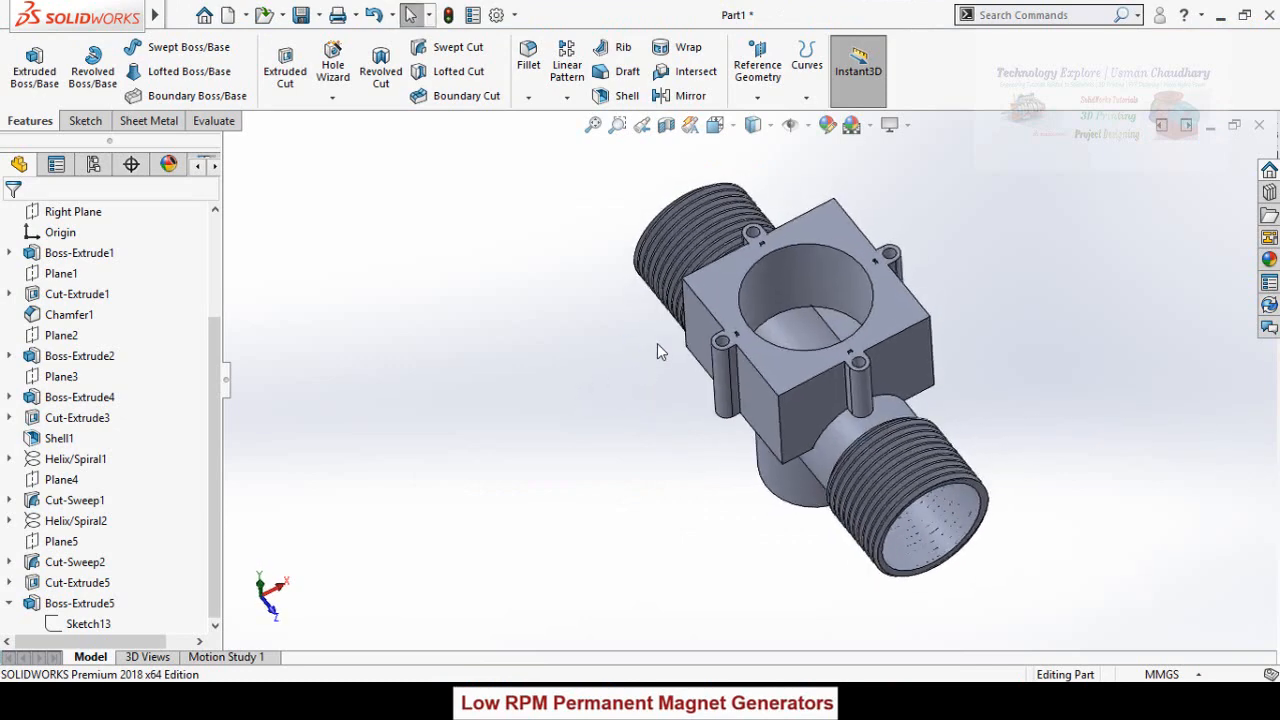
click(736, 290)
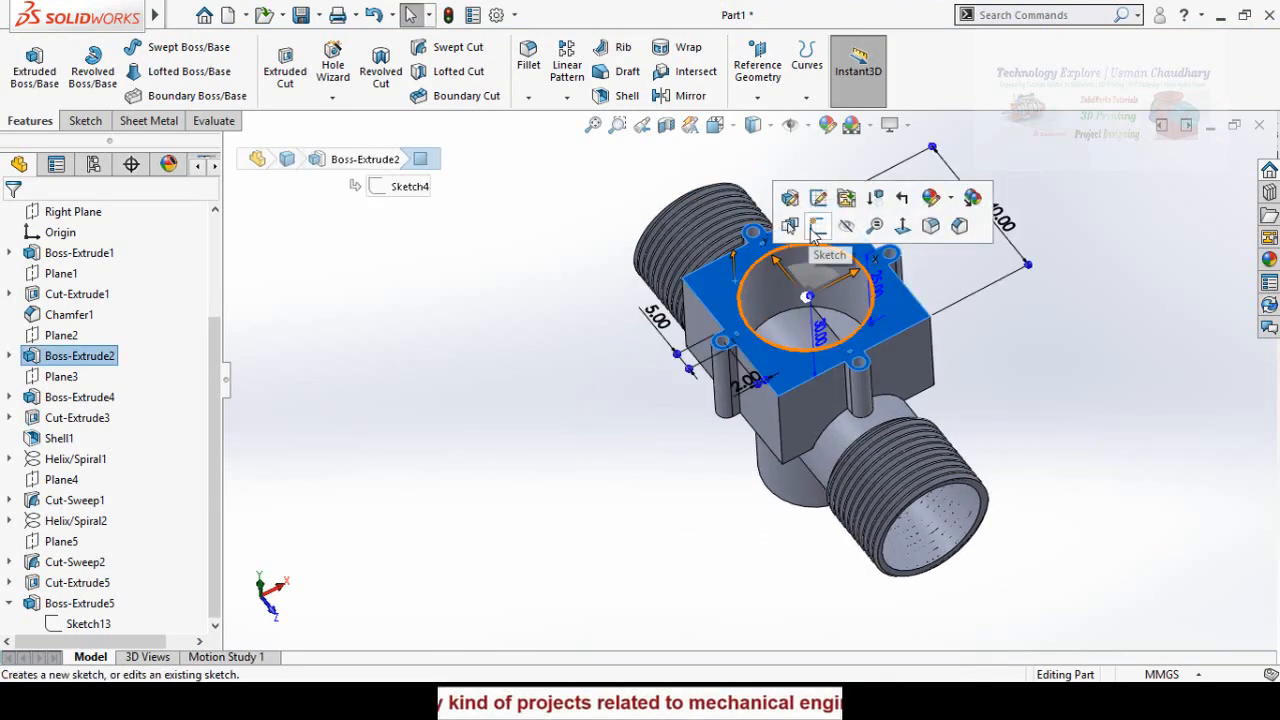
click(814, 228)
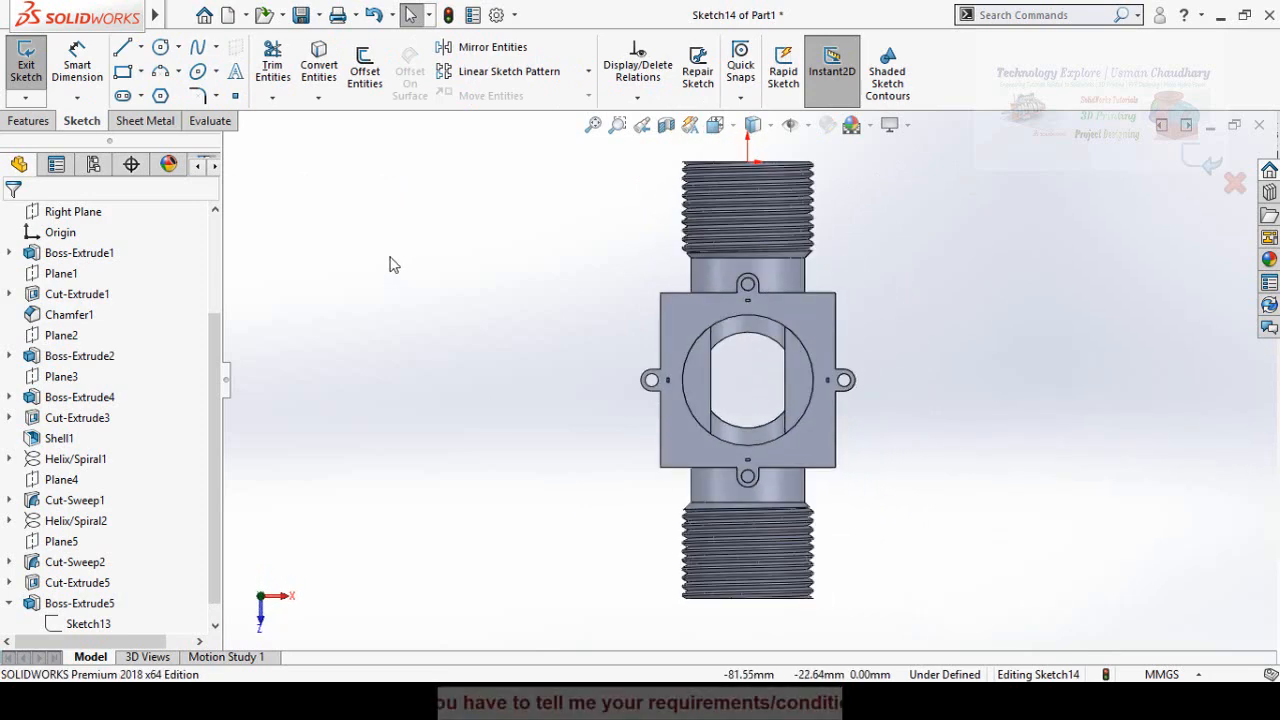
click(161, 48)
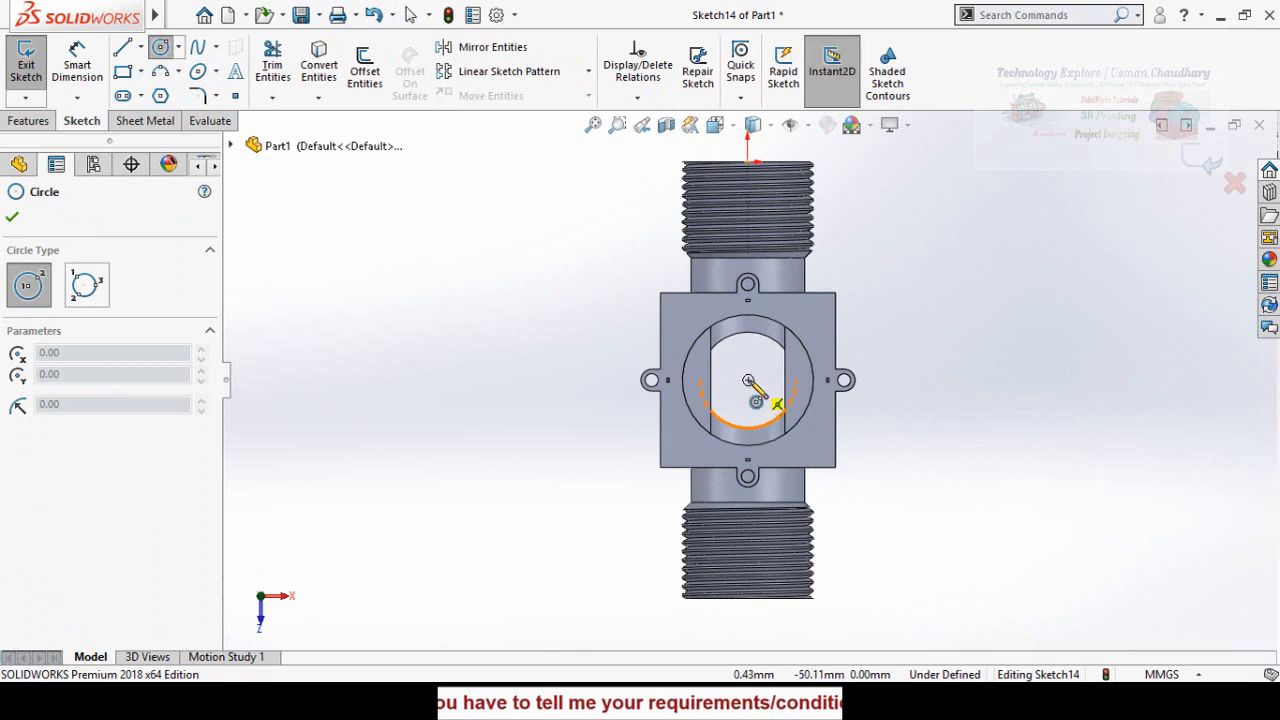
click(748, 380)
click(812, 438)
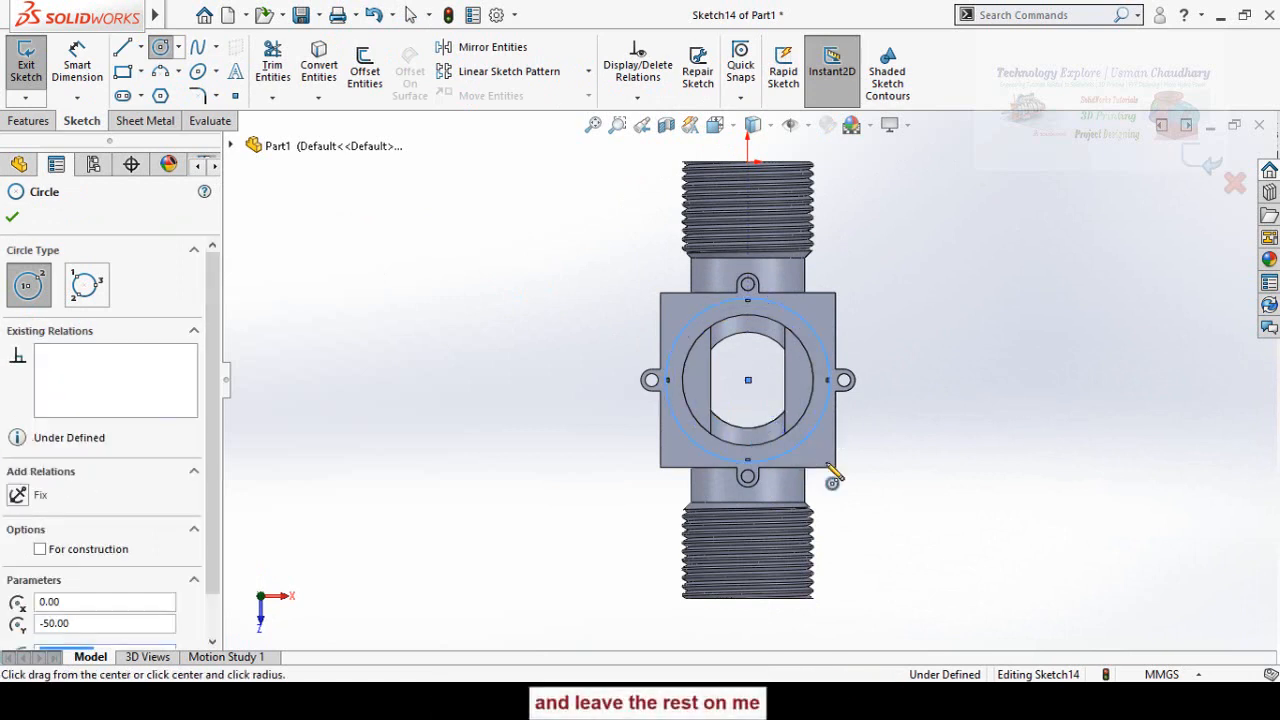
Dimension the new circle around the chamber opening and set its diameter to 39 mm
right_drag(873, 522, 871, 416)
click(812, 442)
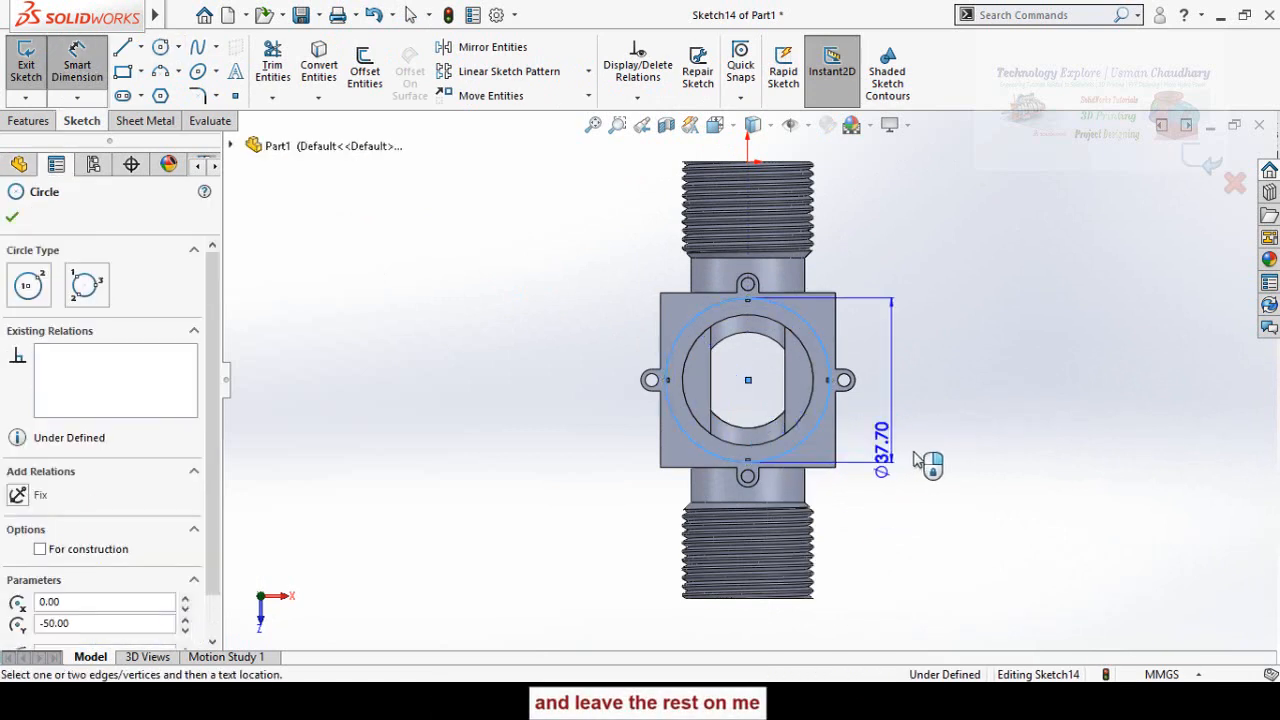
click(914, 490)
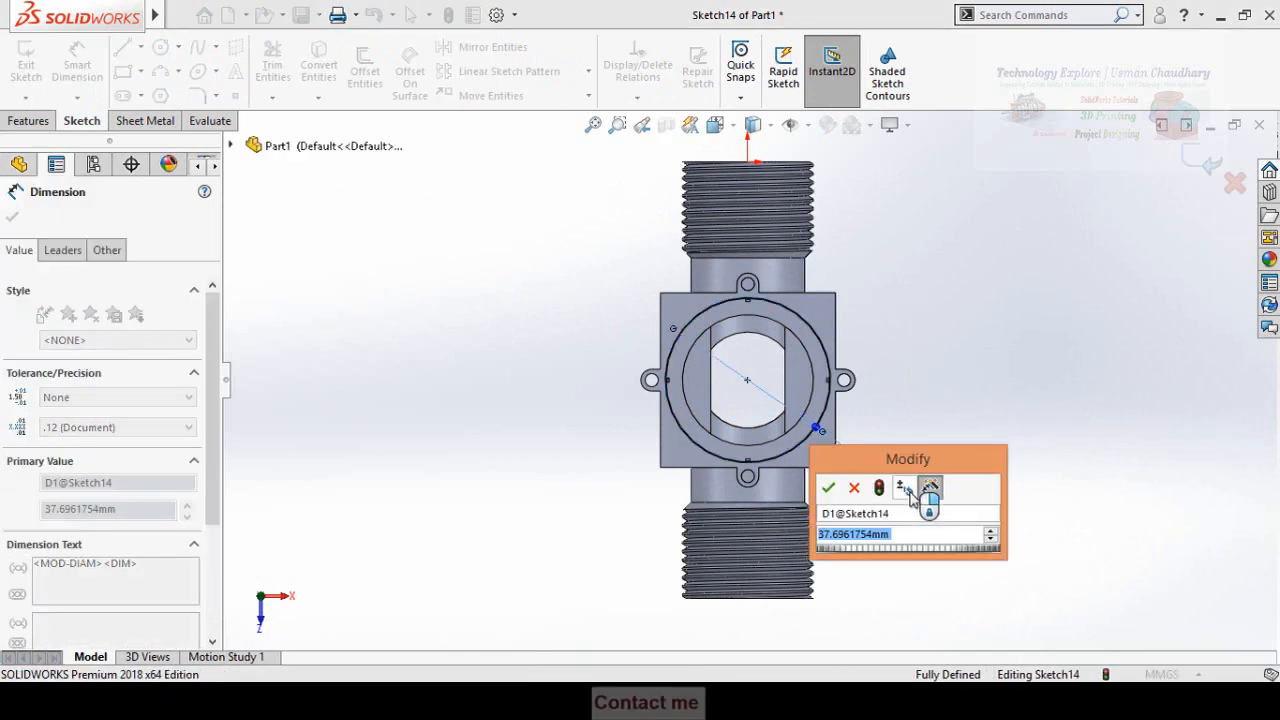
text(39)
key(Return)
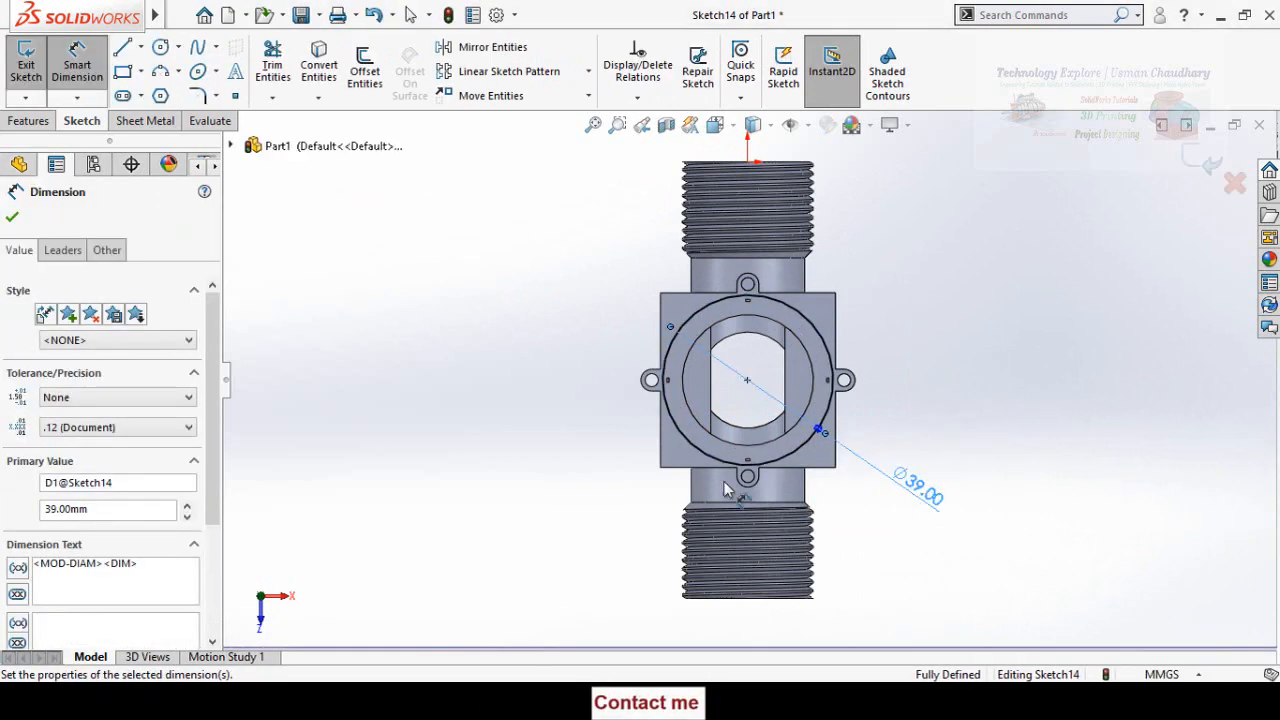
Cut-extrude the 39 mm circle blind to a depth of 2 mm, forming a recess around the chamber opening
click(27, 121)
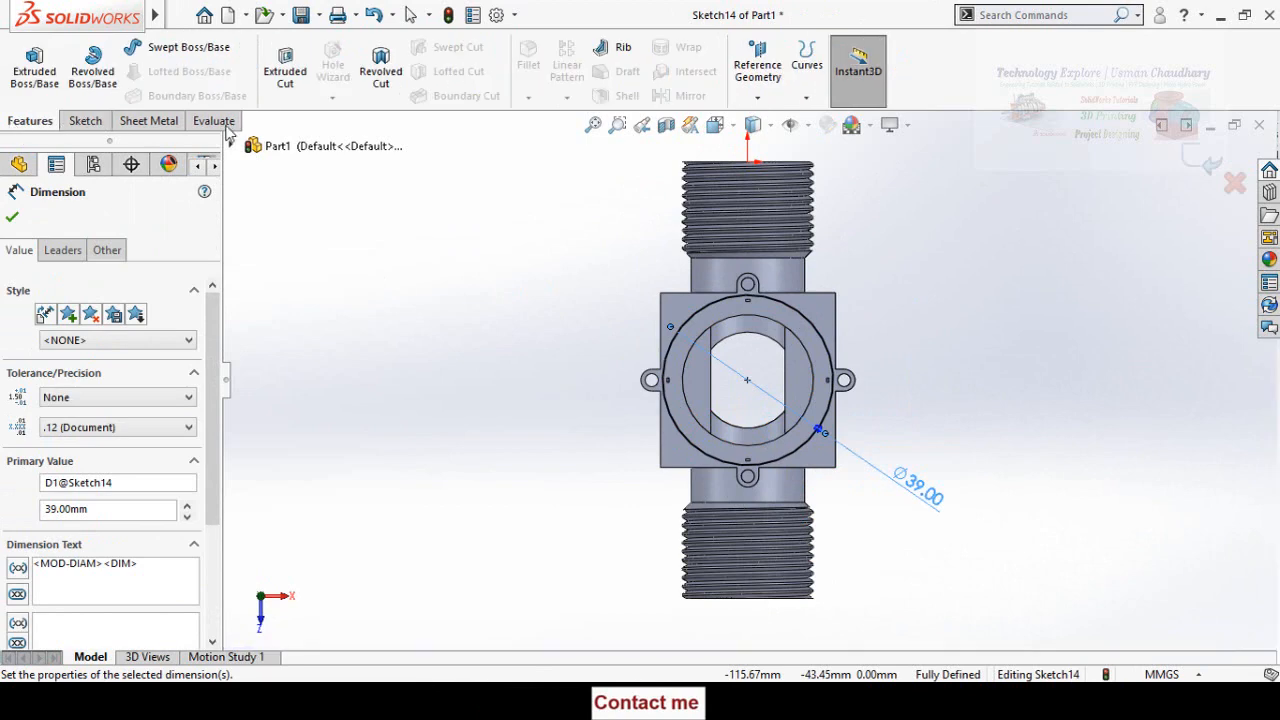
click(285, 66)
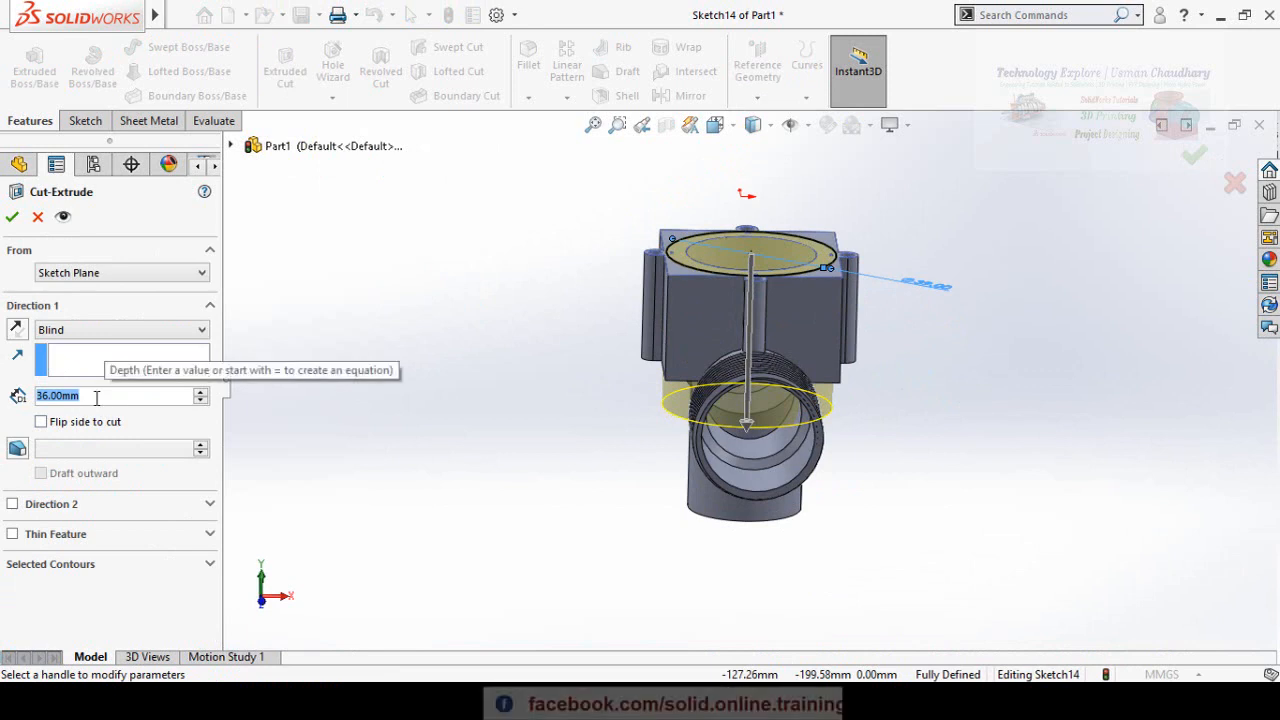
text(2)
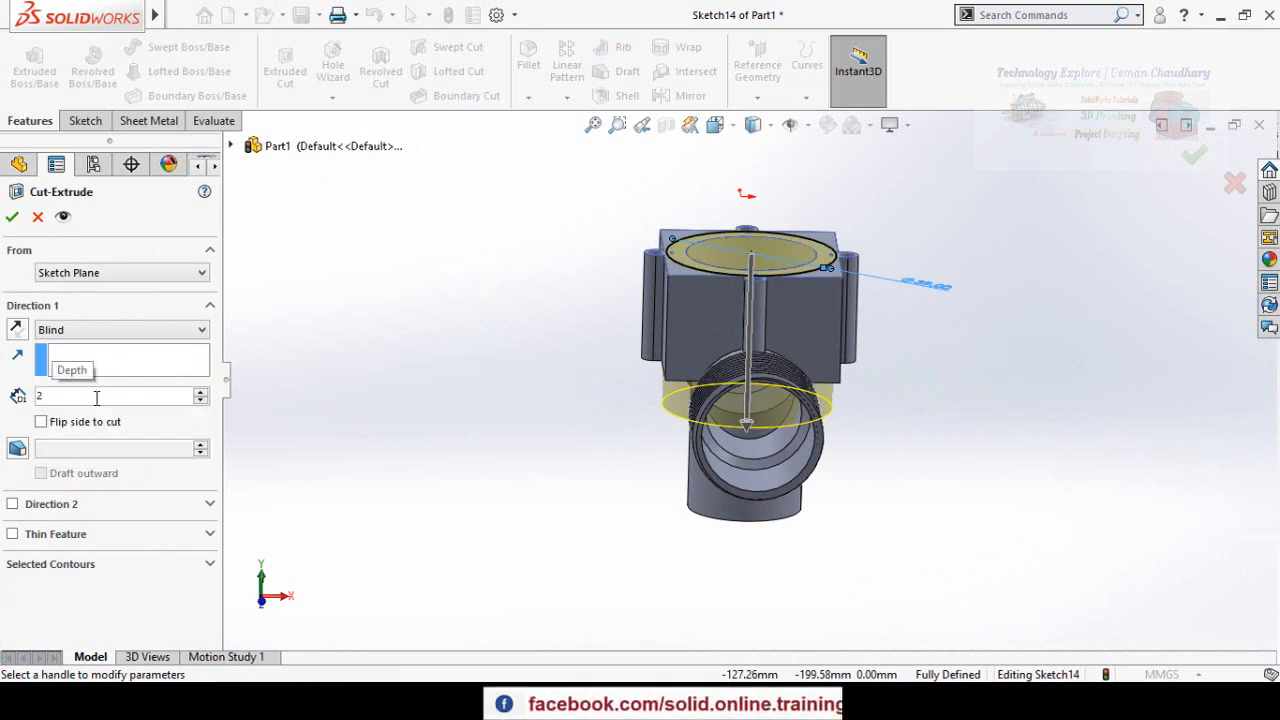
key(Return)
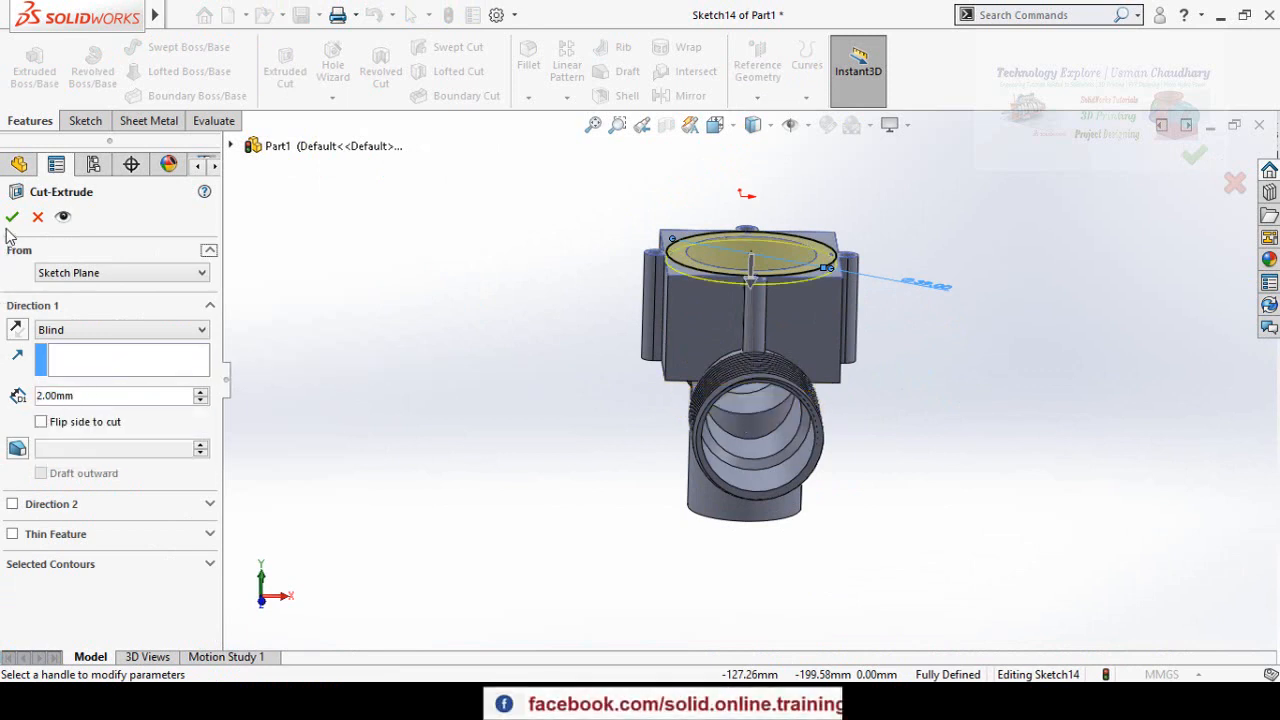
click(12, 216)
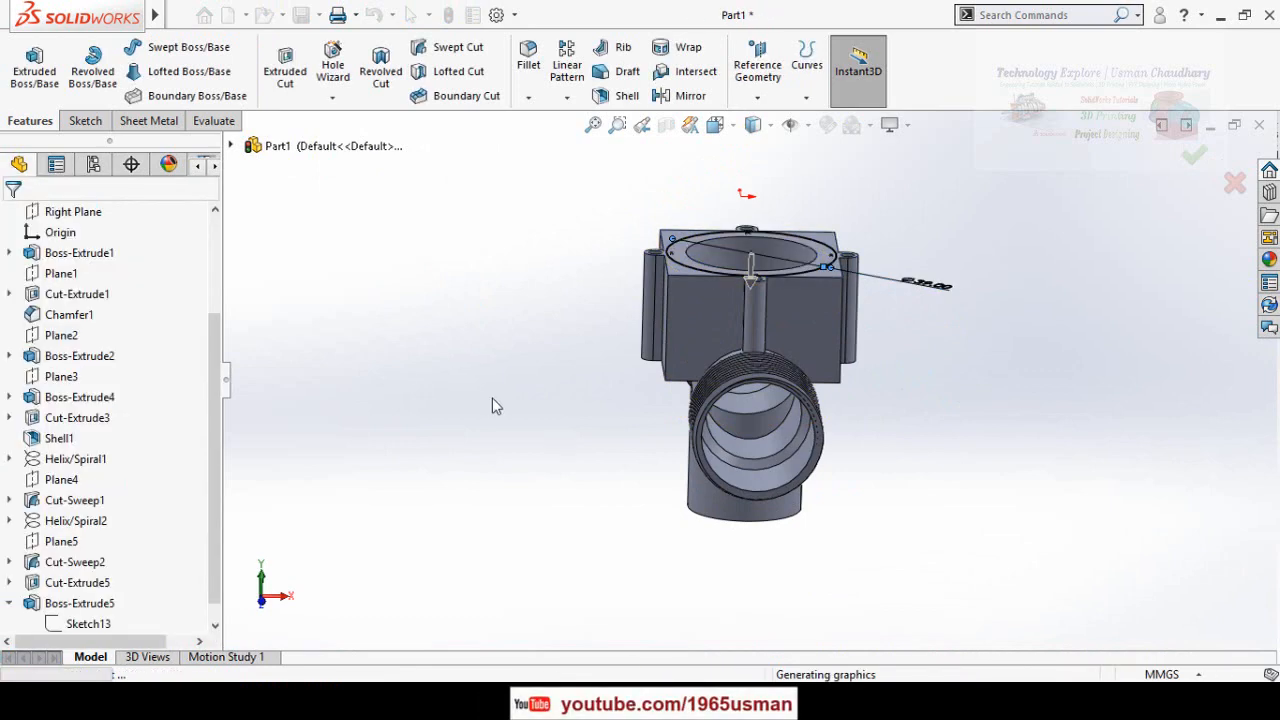
Start a sketch on the threaded pipe's annular end face and draw a circle about 22 mm in diameter centred on the origin
middle_drag(559, 319, 735, 365)
scroll(670, 318, down, 5)
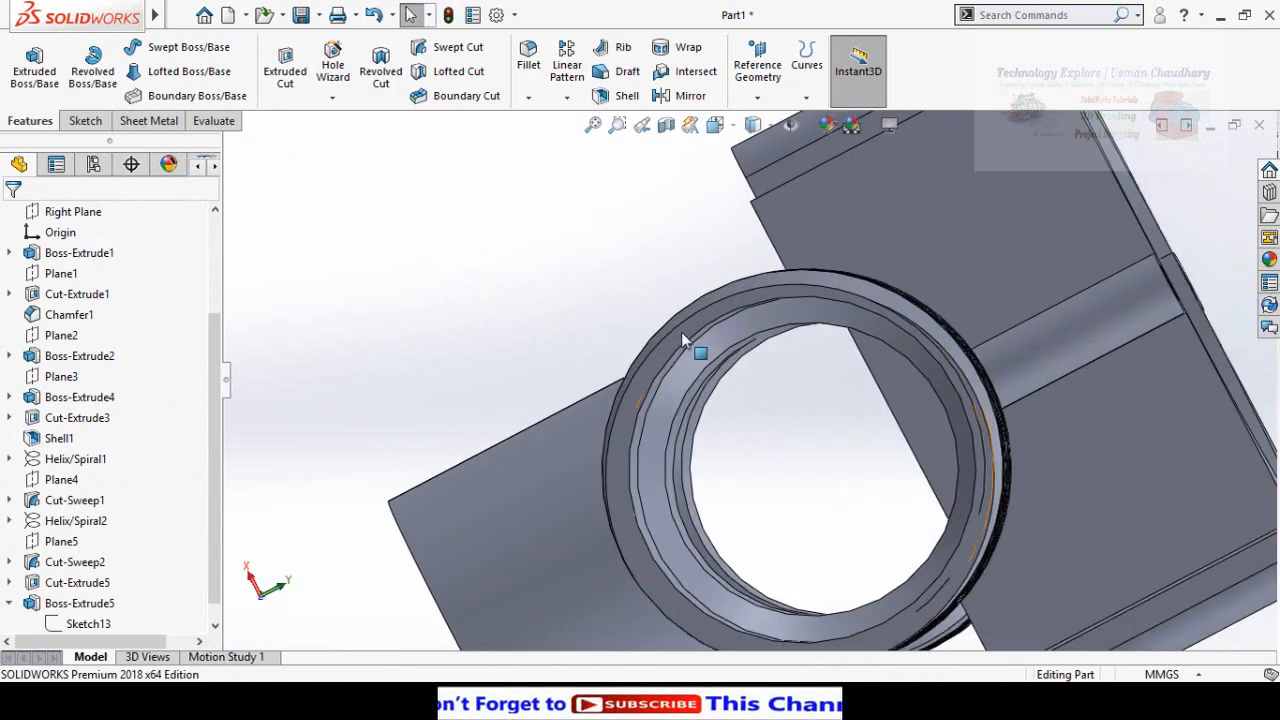
click(681, 332)
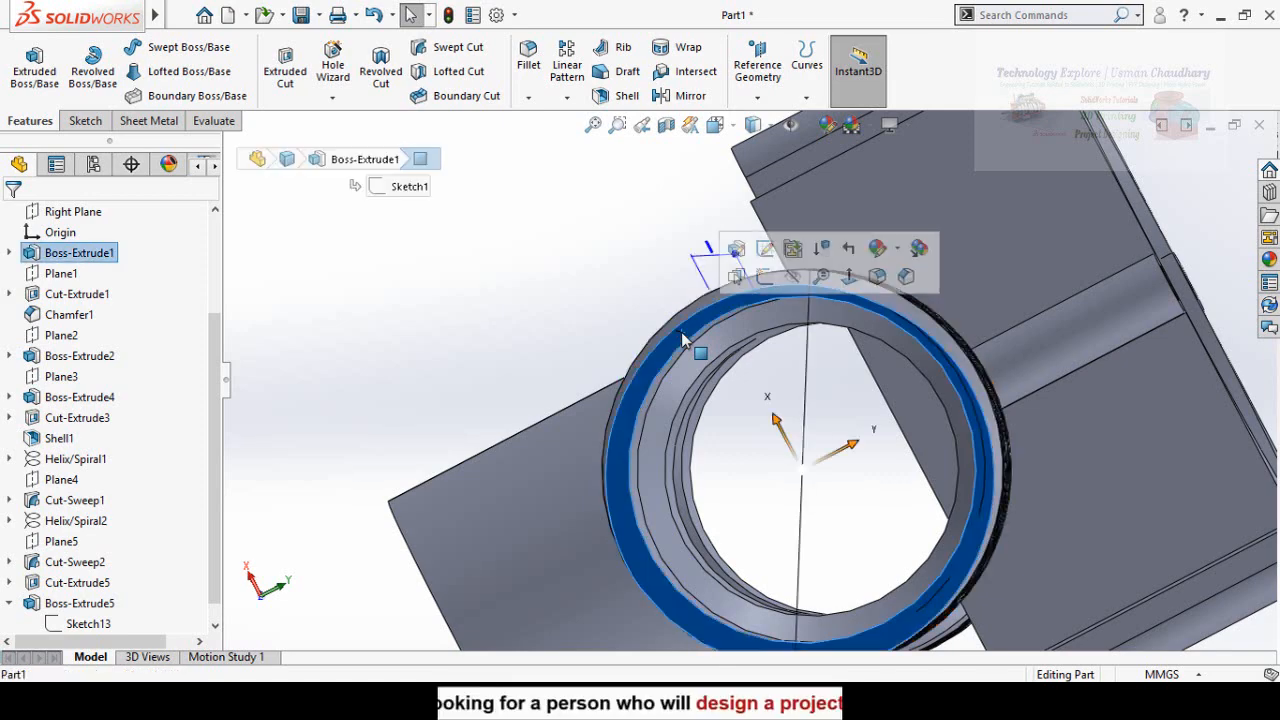
click(766, 278)
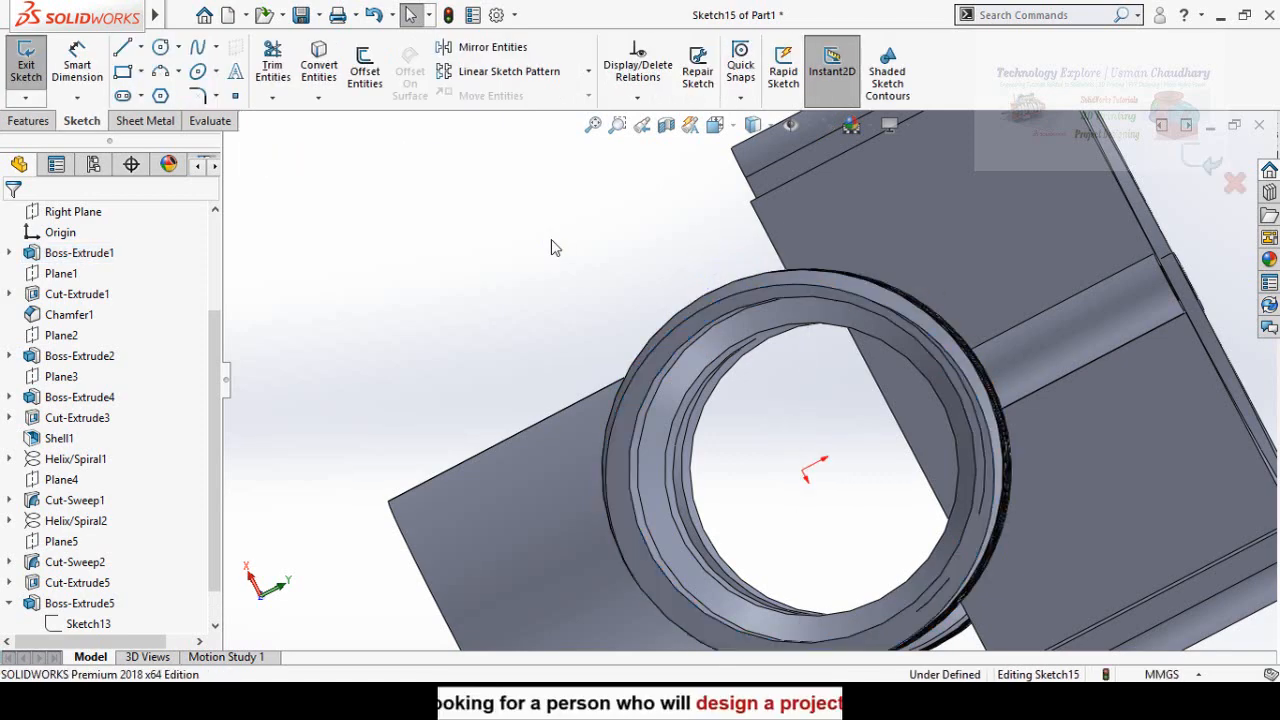
key(ctrl+8)
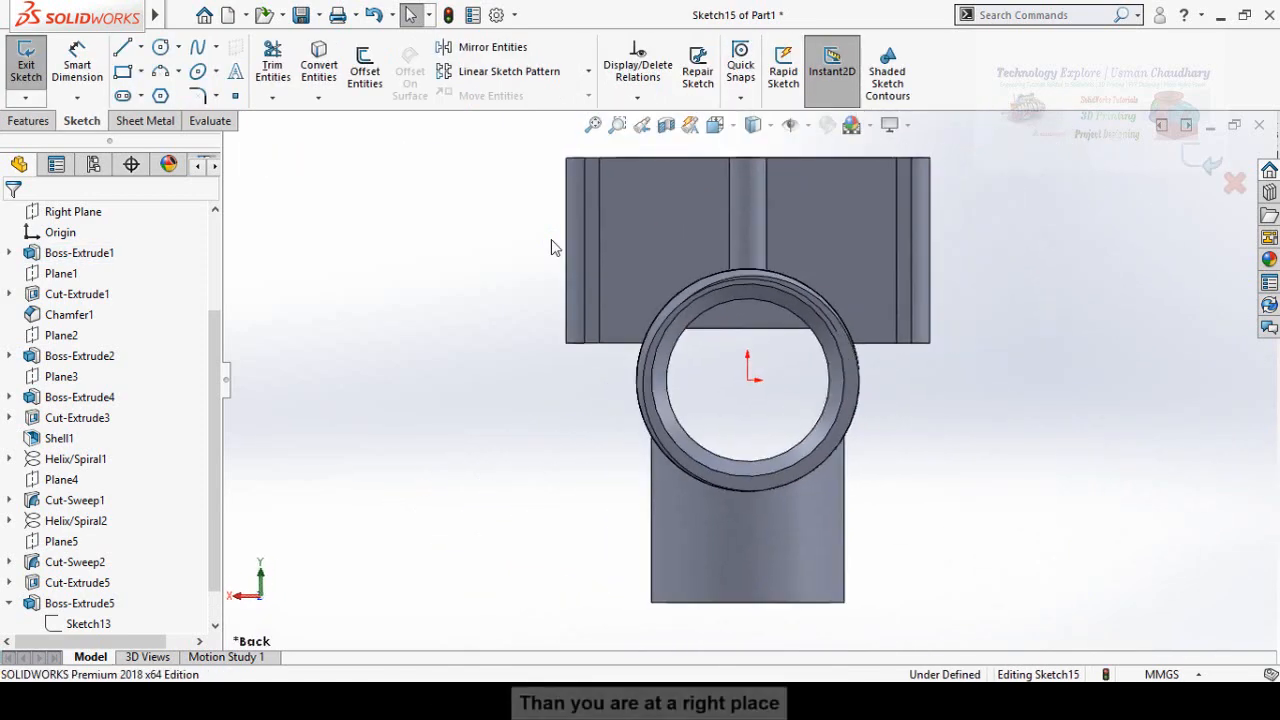
click(160, 47)
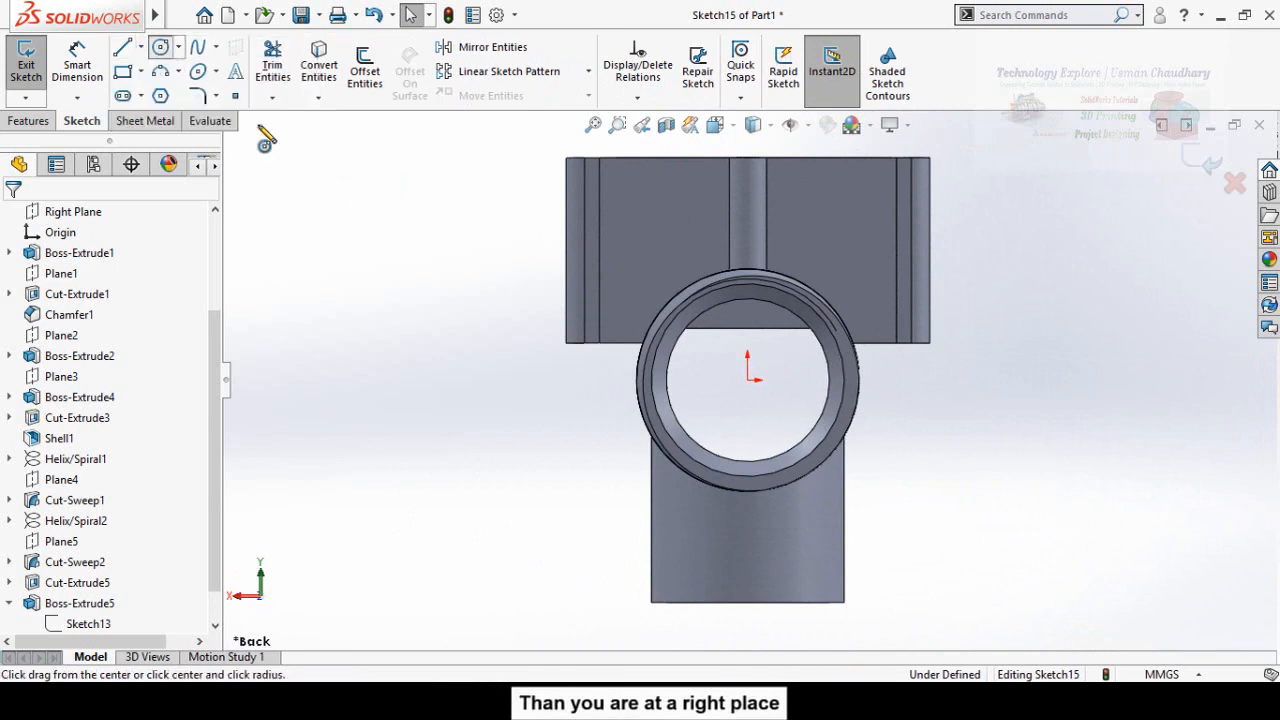
click(748, 380)
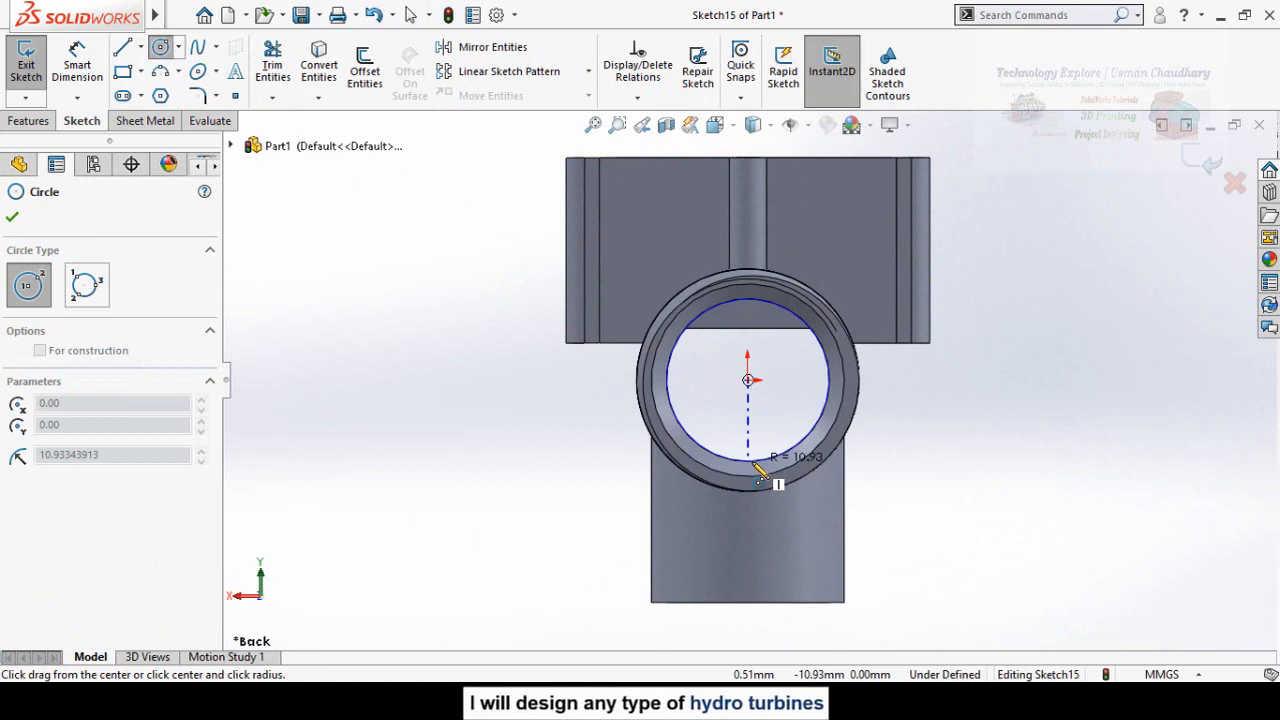
click(758, 468)
Cut-extrude the pipe-end circle blind 118 mm along the pipe axis, past the opposite threaded end
mouse_move(451, 274)
middle_down()
mouse_move(314, 257)
mouse_move(290, 240)
middle_up()
click(28, 120)
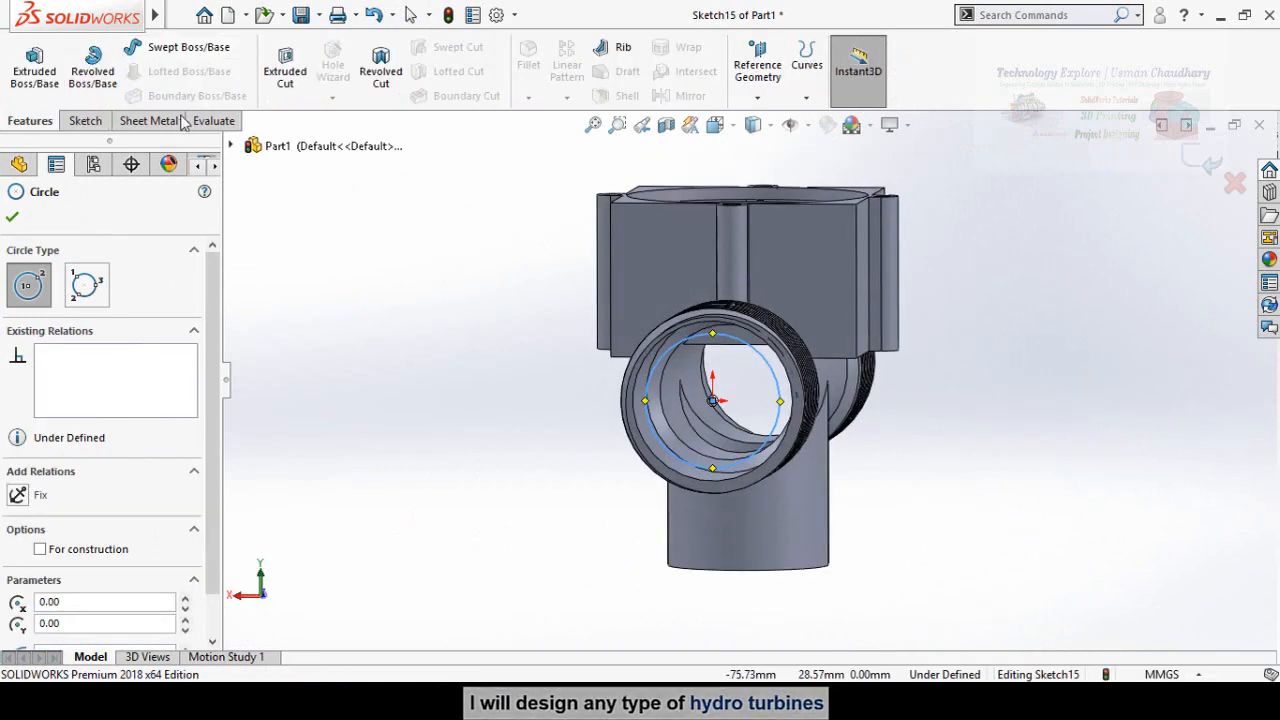
click(285, 70)
middle_drag(531, 266, 447, 428)
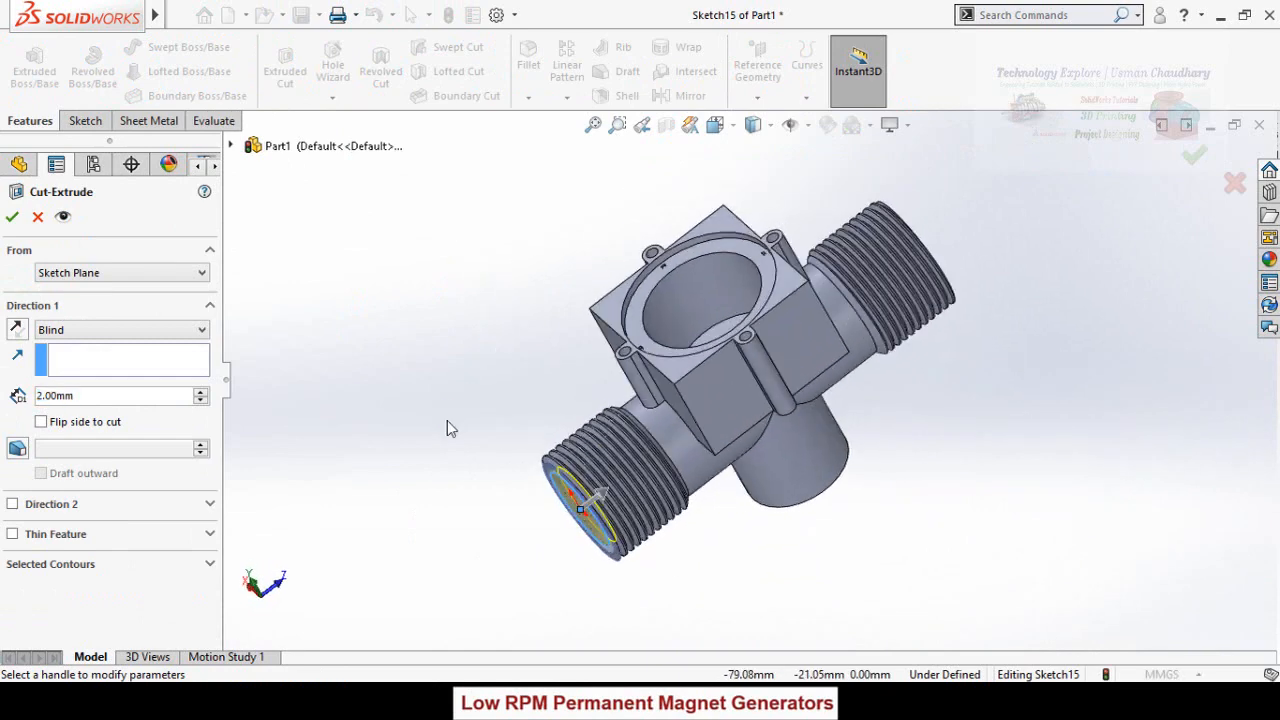
click(595, 500)
click(1010, 240)
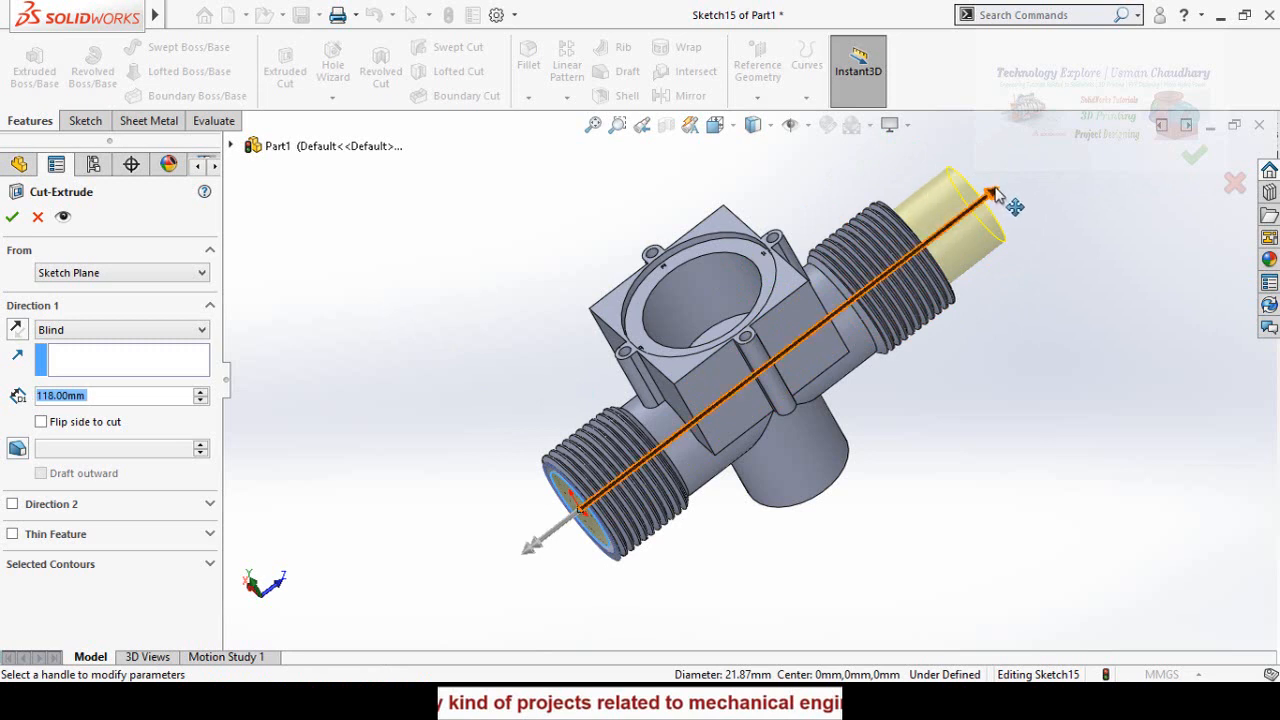
click(12, 217)
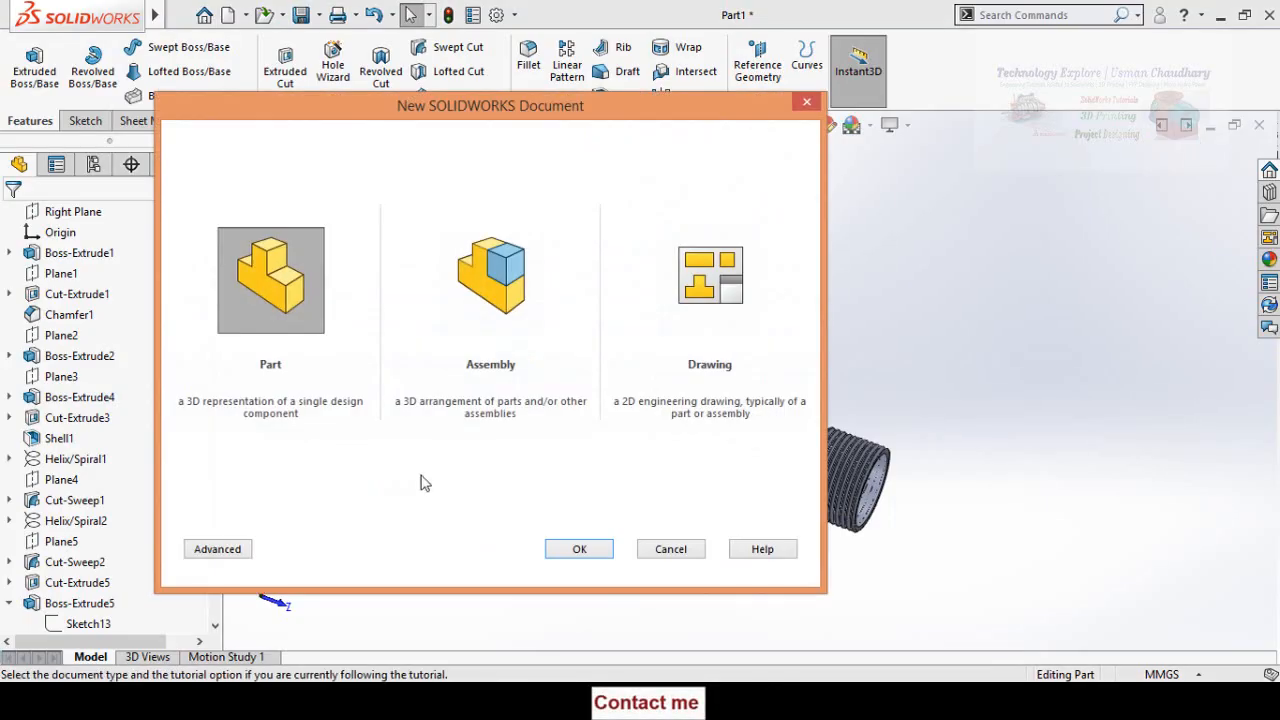
Create a new part document and start a sketch on its Front Plane
double_click(270, 280)
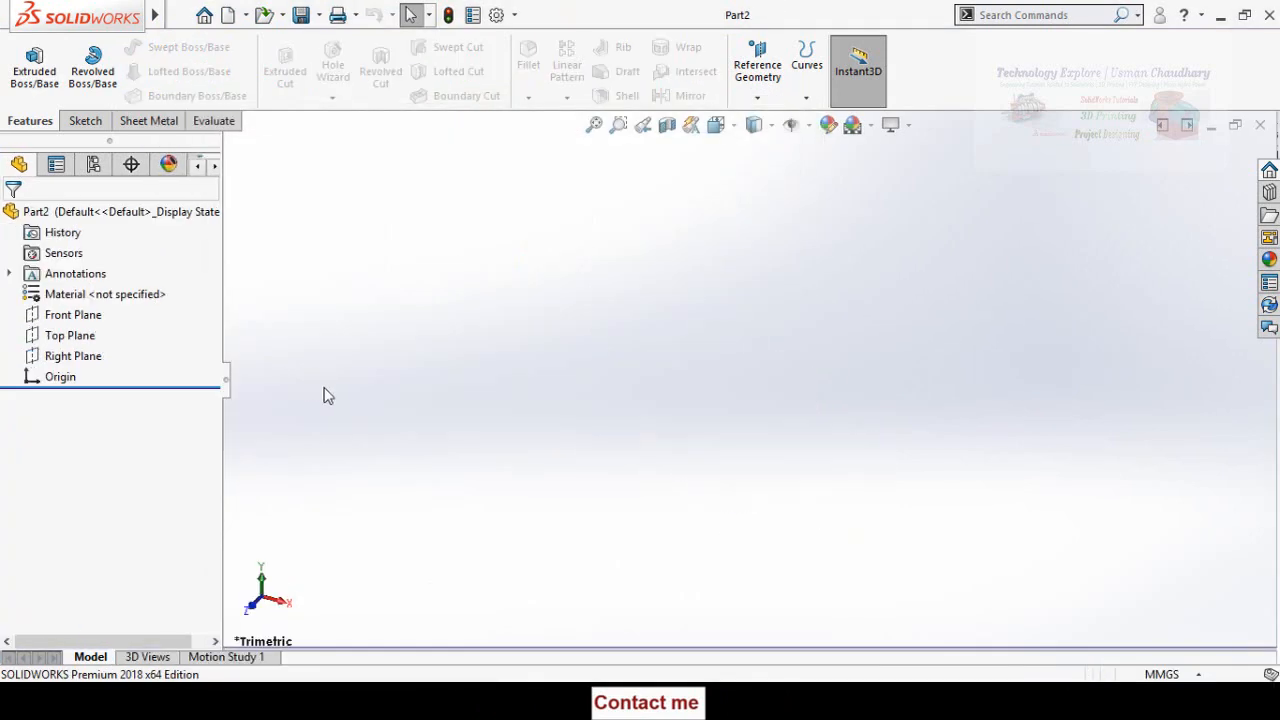
click(70, 316)
click(84, 291)
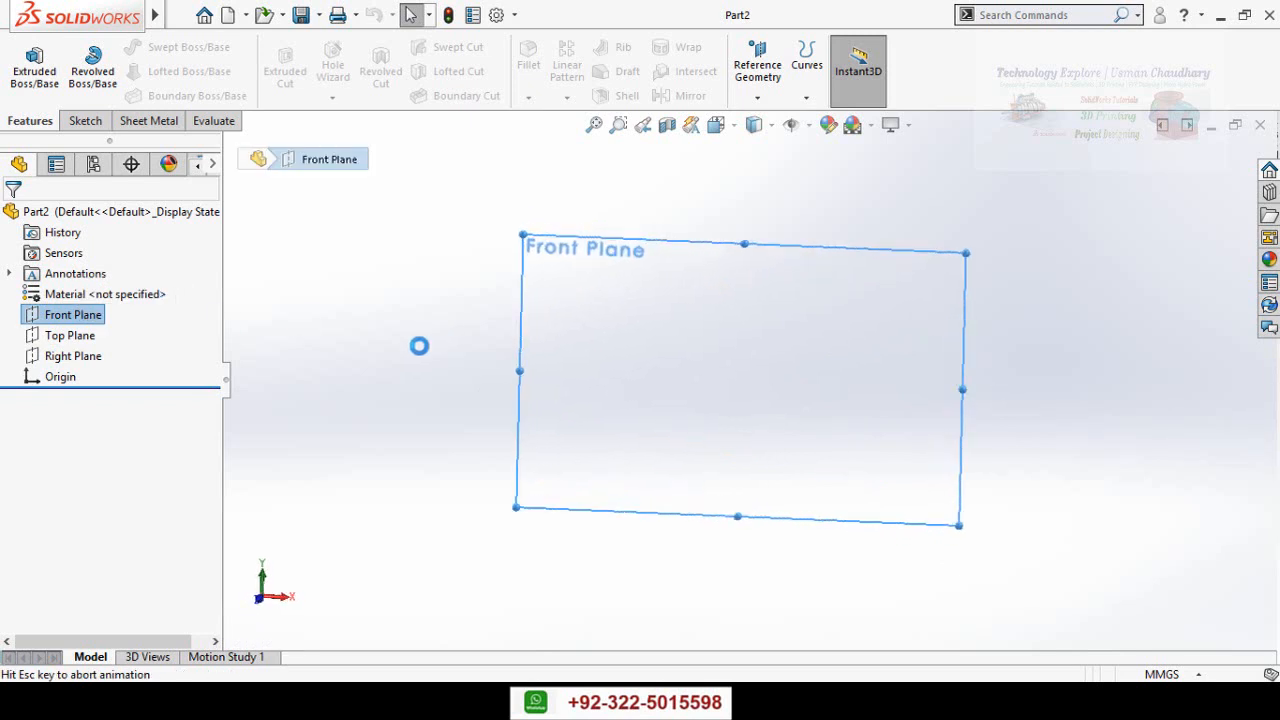
Draw two concentric circles centred on the origin, the inner one about 16 mm in diameter and the outer one roughly twice that size
click(160, 47)
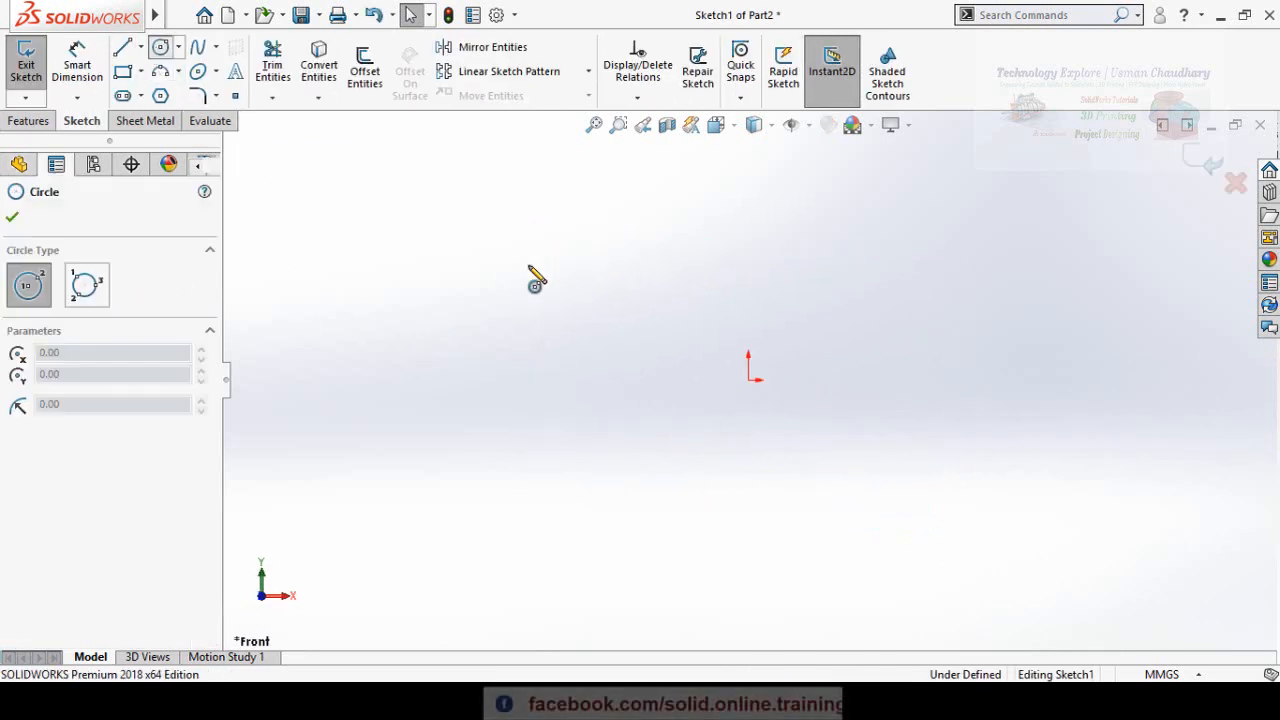
click(749, 381)
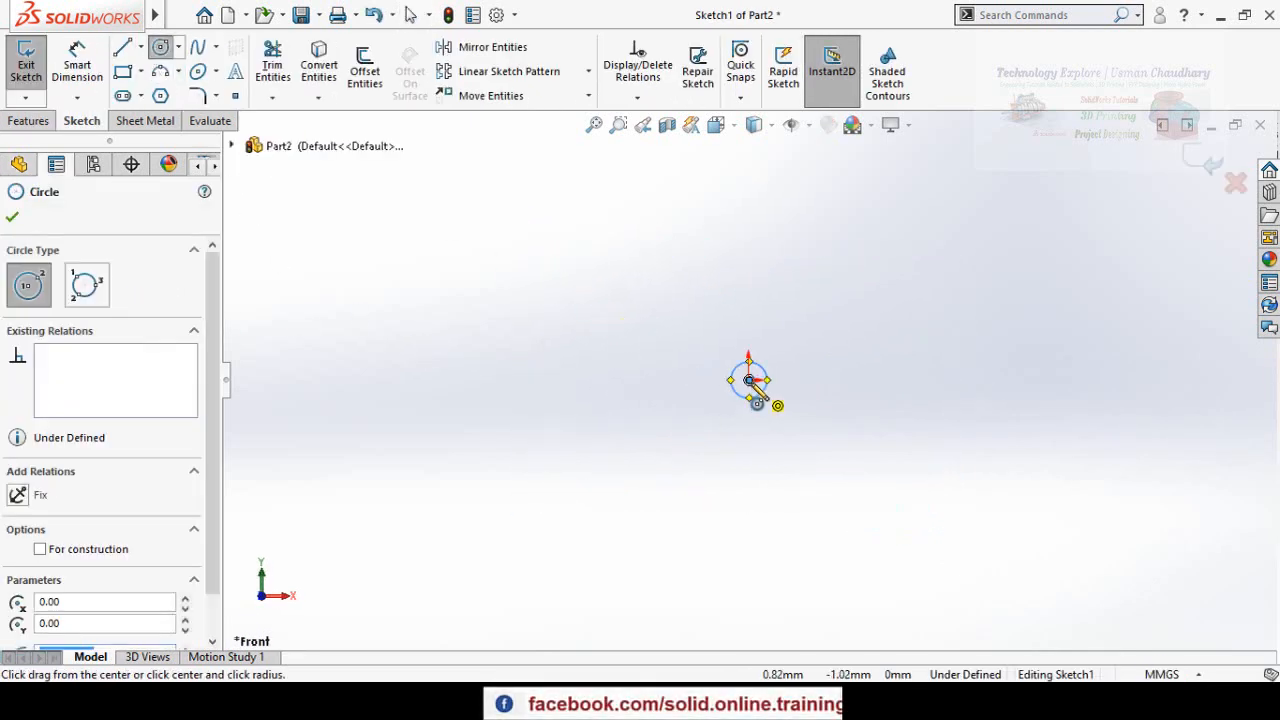
click(766, 418)
Dimension the inner circle to a 2 mm diameter and the outer circle to a 5 mm diameter
right_drag(660, 518, 651, 371)
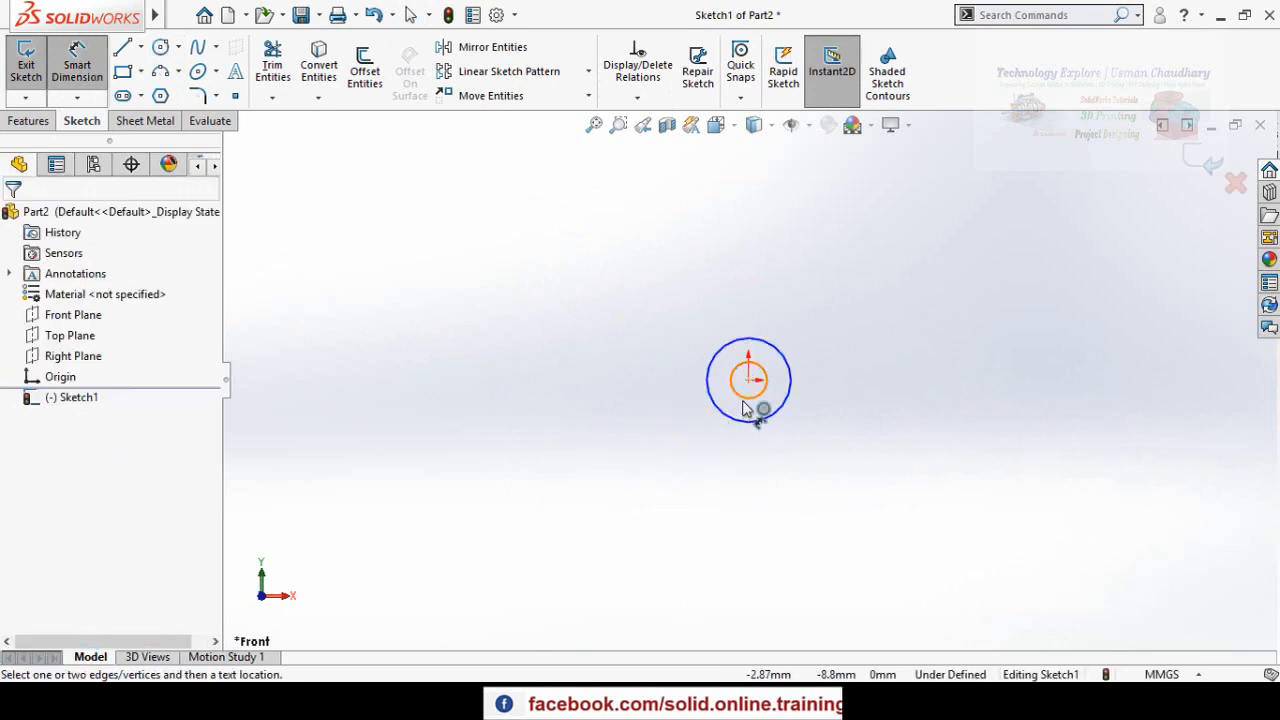
click(742, 400)
click(688, 469)
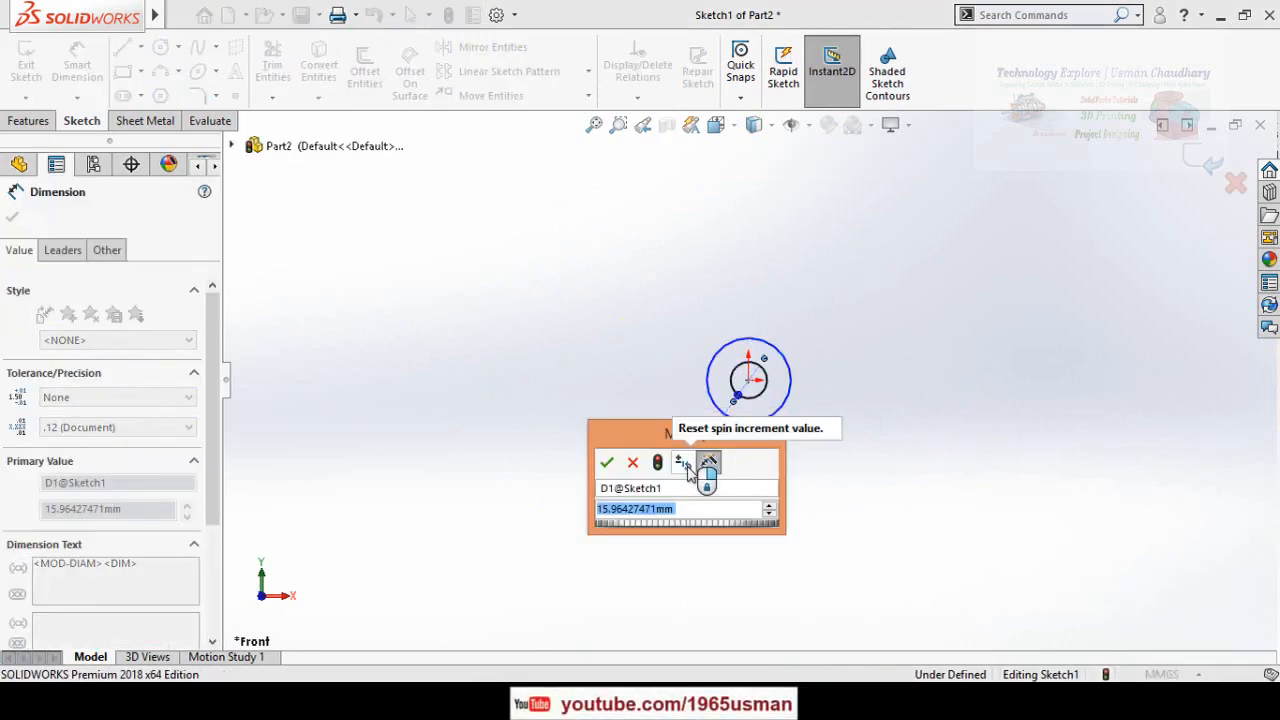
text(=)
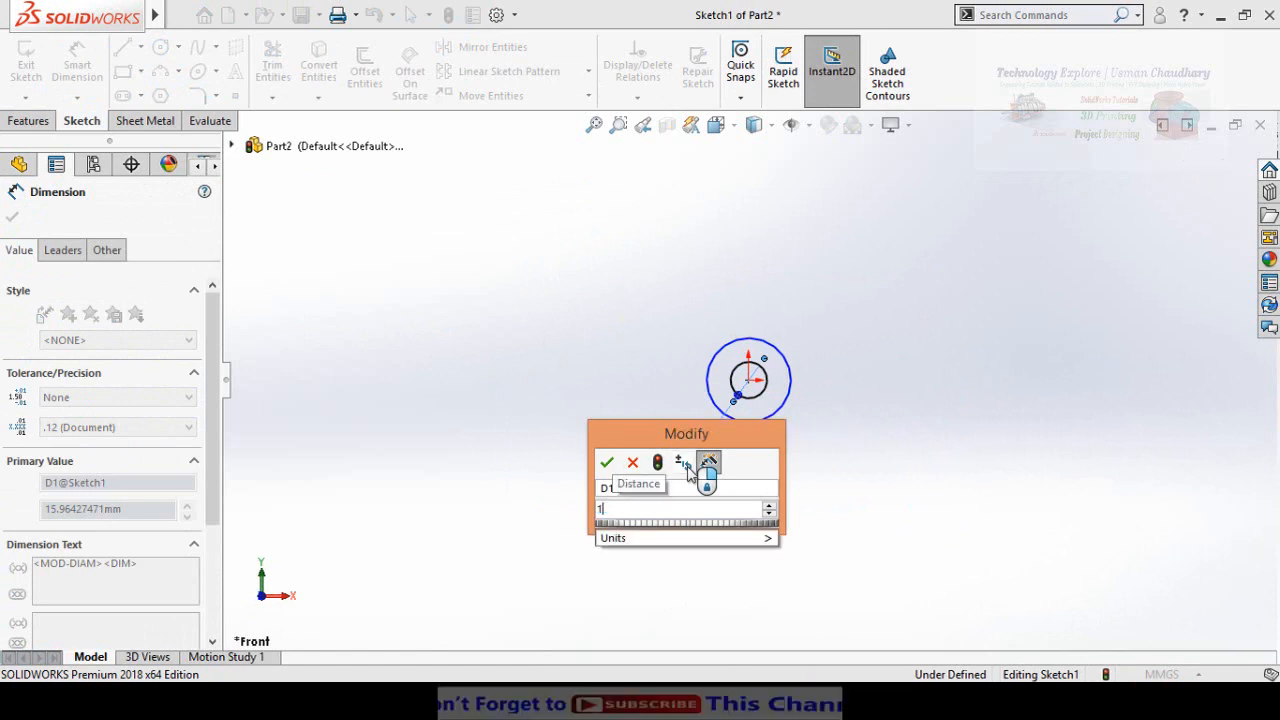
text(2)
key(Return)
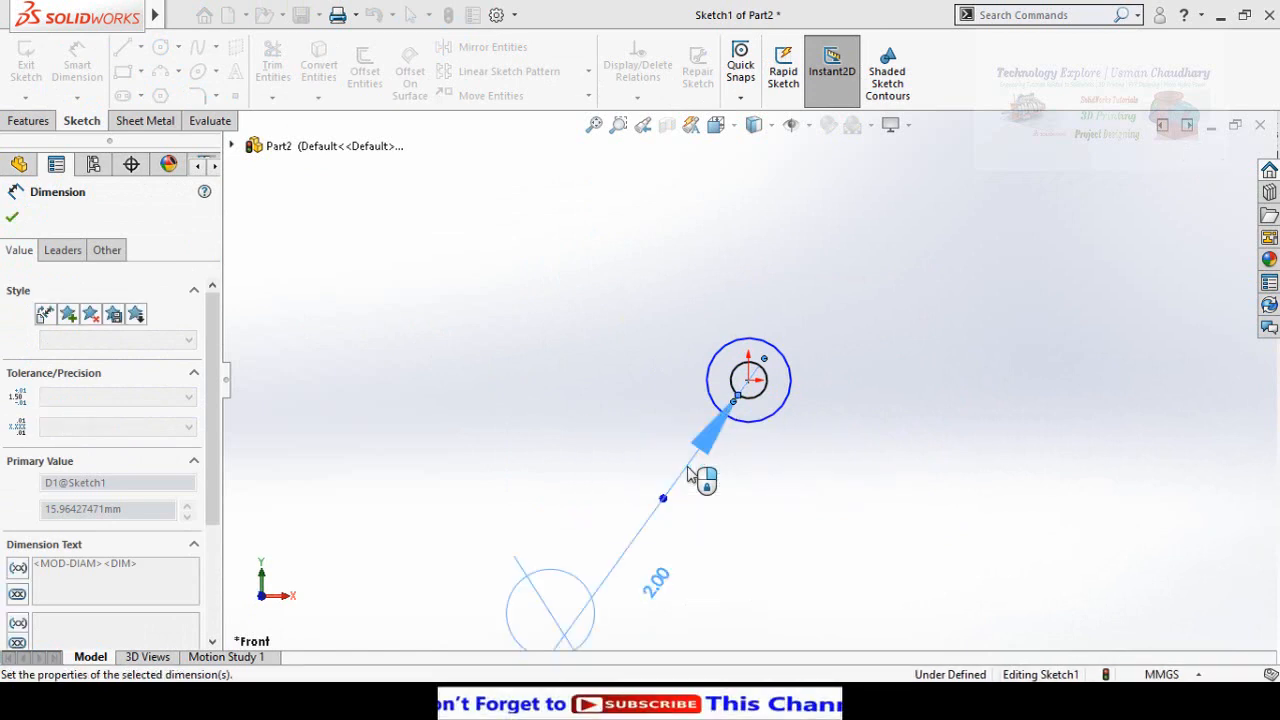
click(755, 421)
click(831, 525)
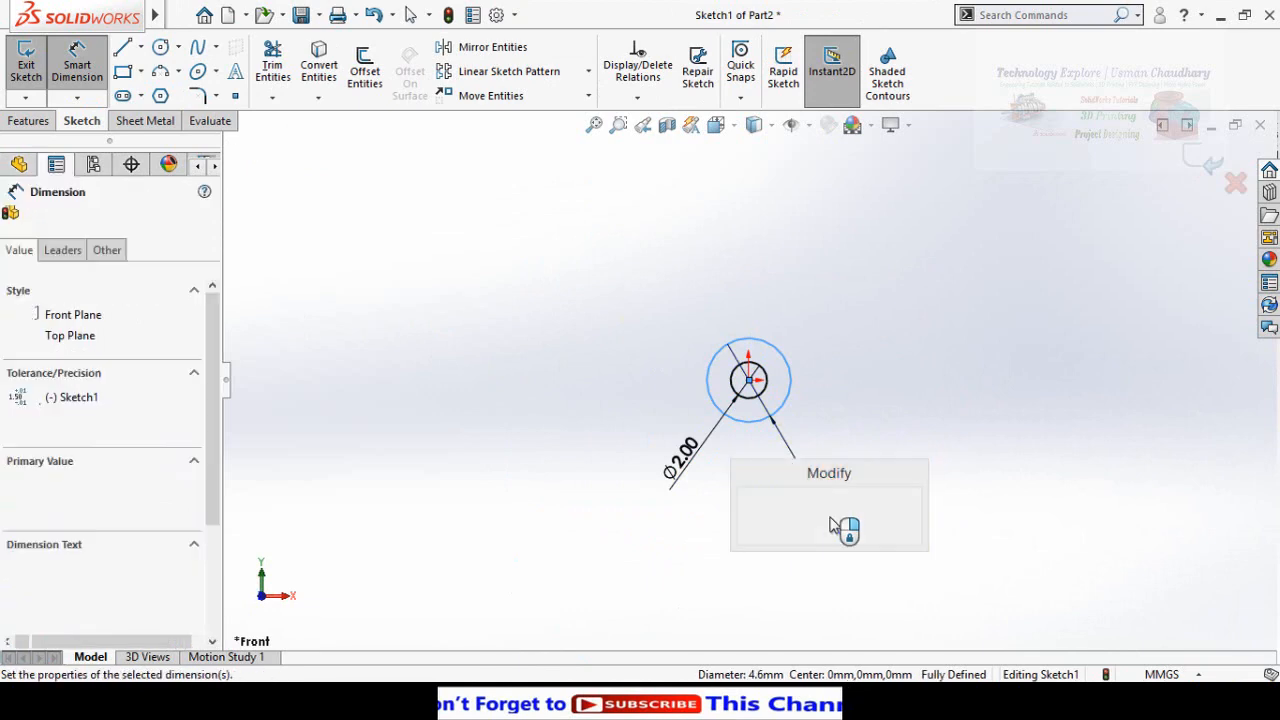
text(5)
key(Return)
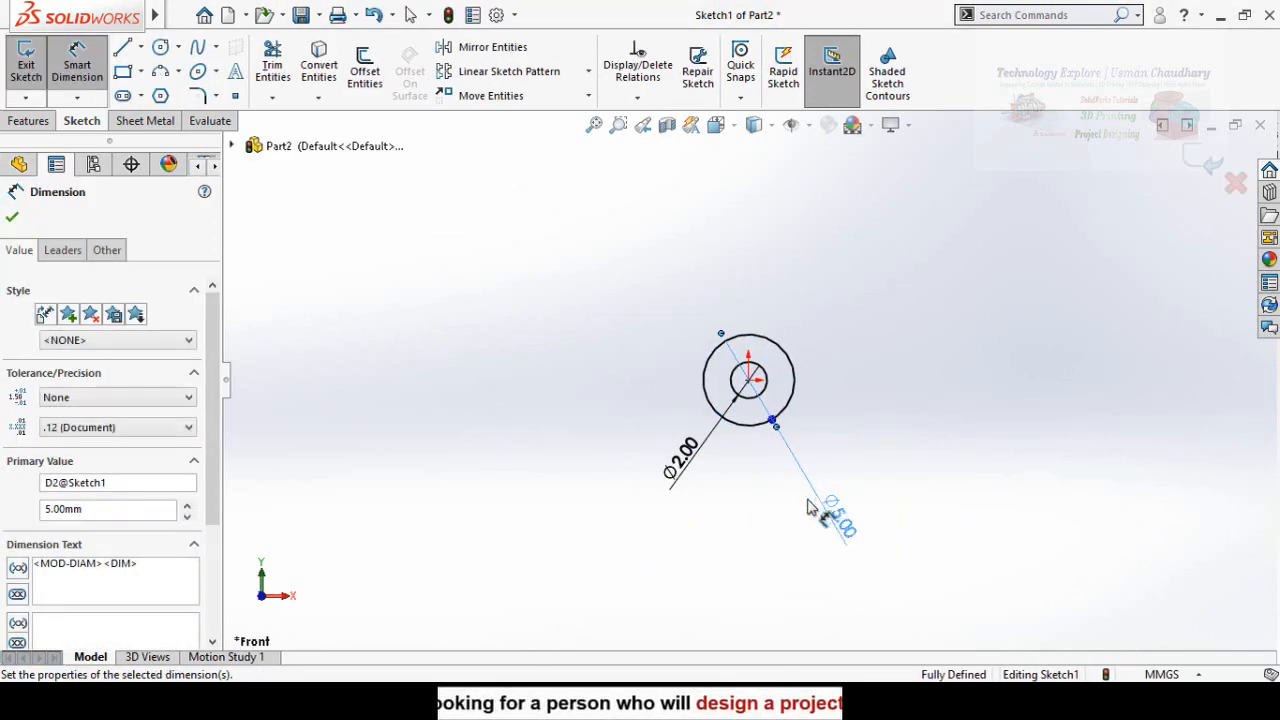
Extrude the ring between the two circles blind to a depth of 5 mm
click(28, 121)
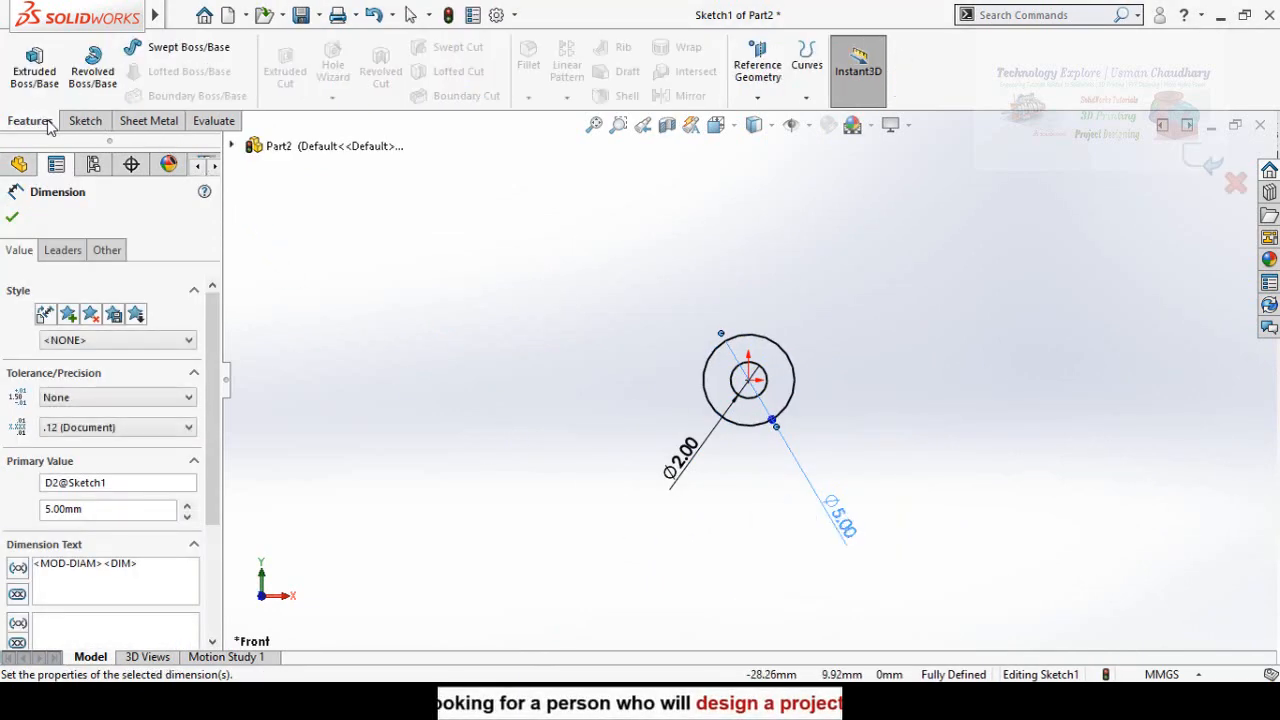
click(34, 70)
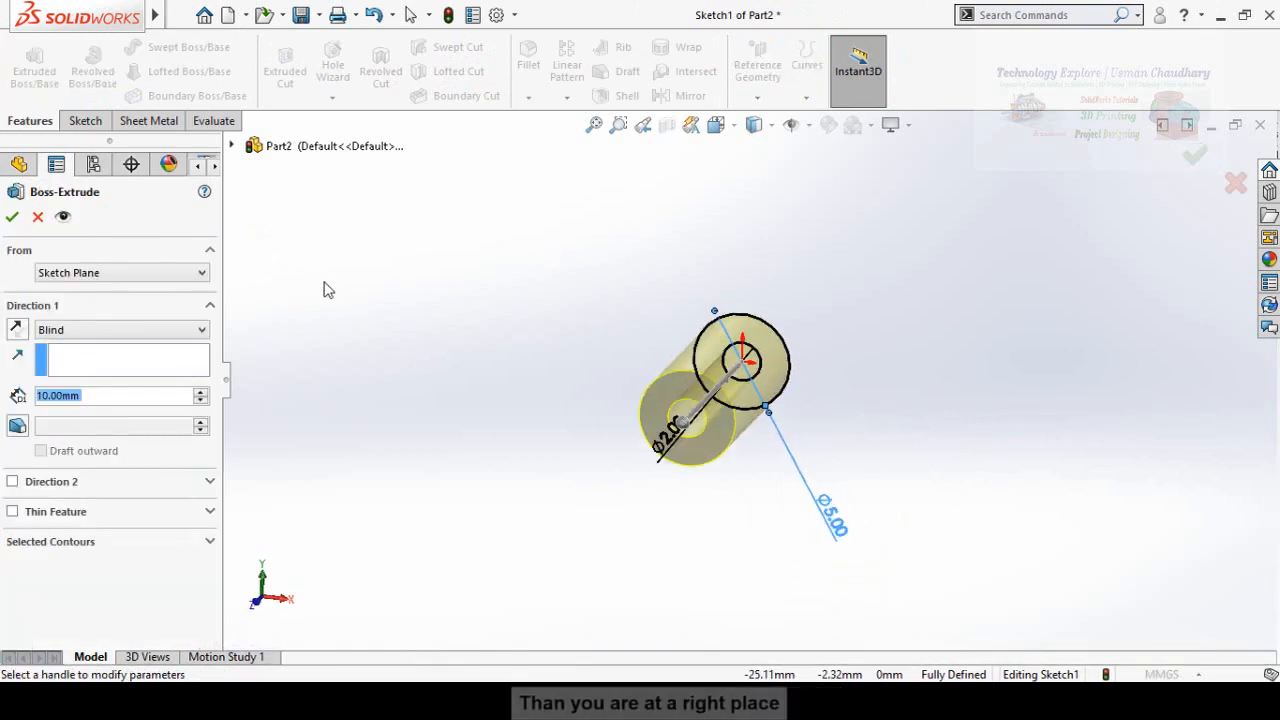
text(5)
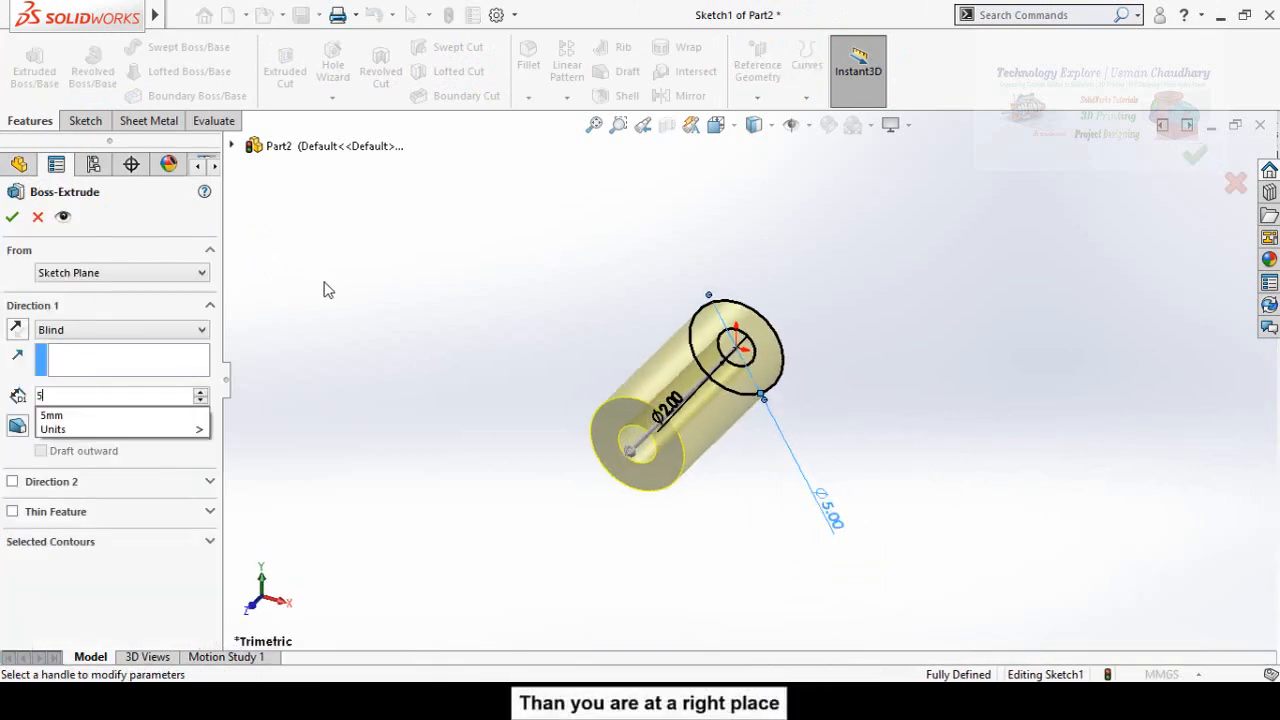
key(Return)
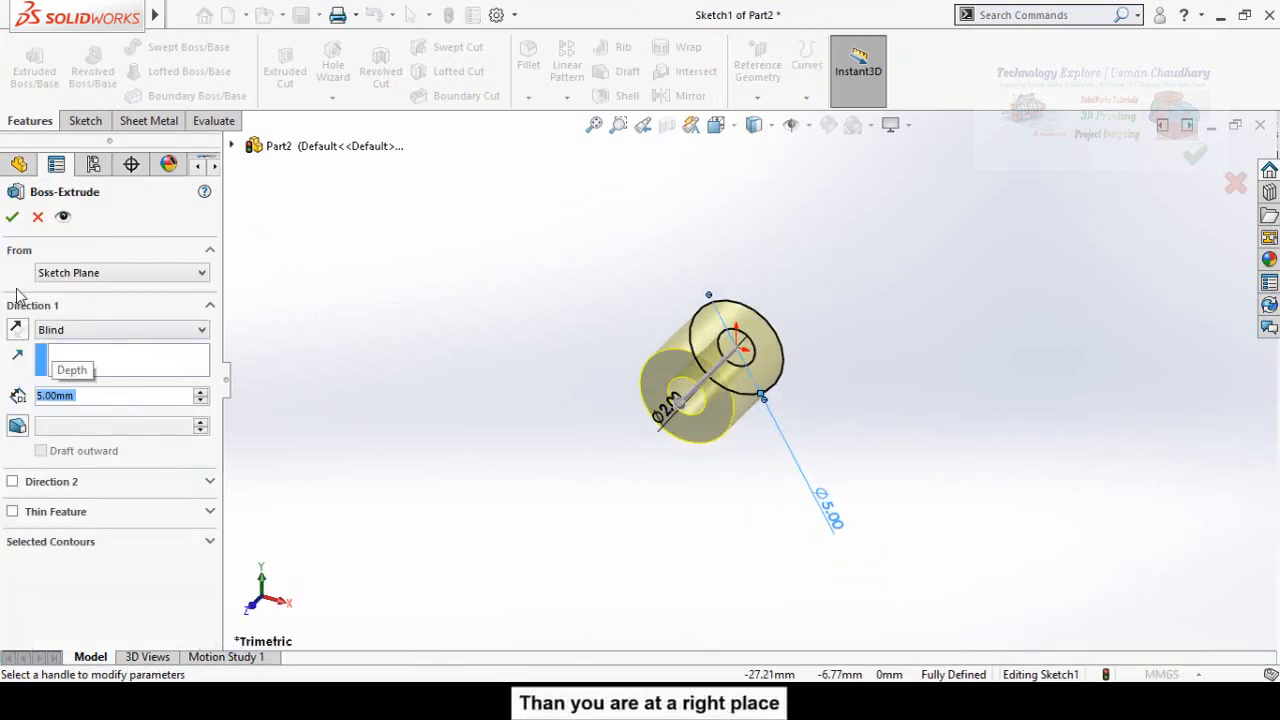
click(12, 217)
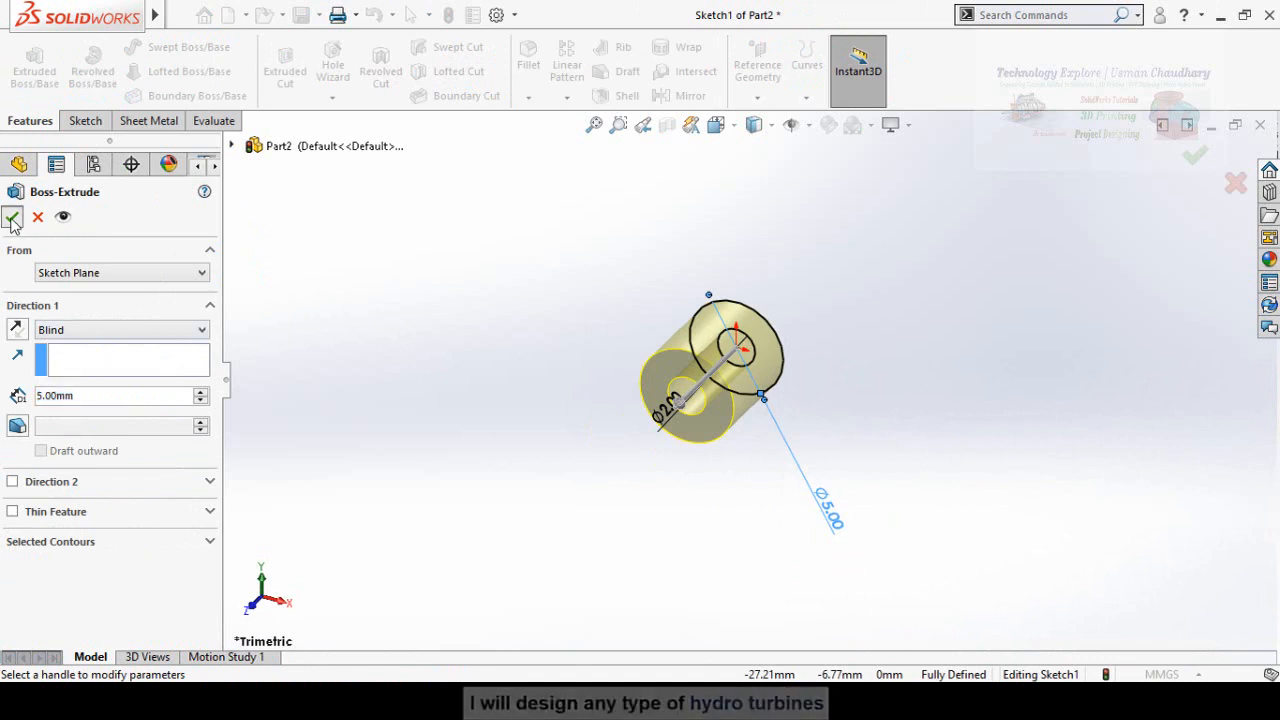
click(446, 468)
Start a sketch on the hub's annular end face and view it face-on
middle_drag(466, 460, 655, 315)
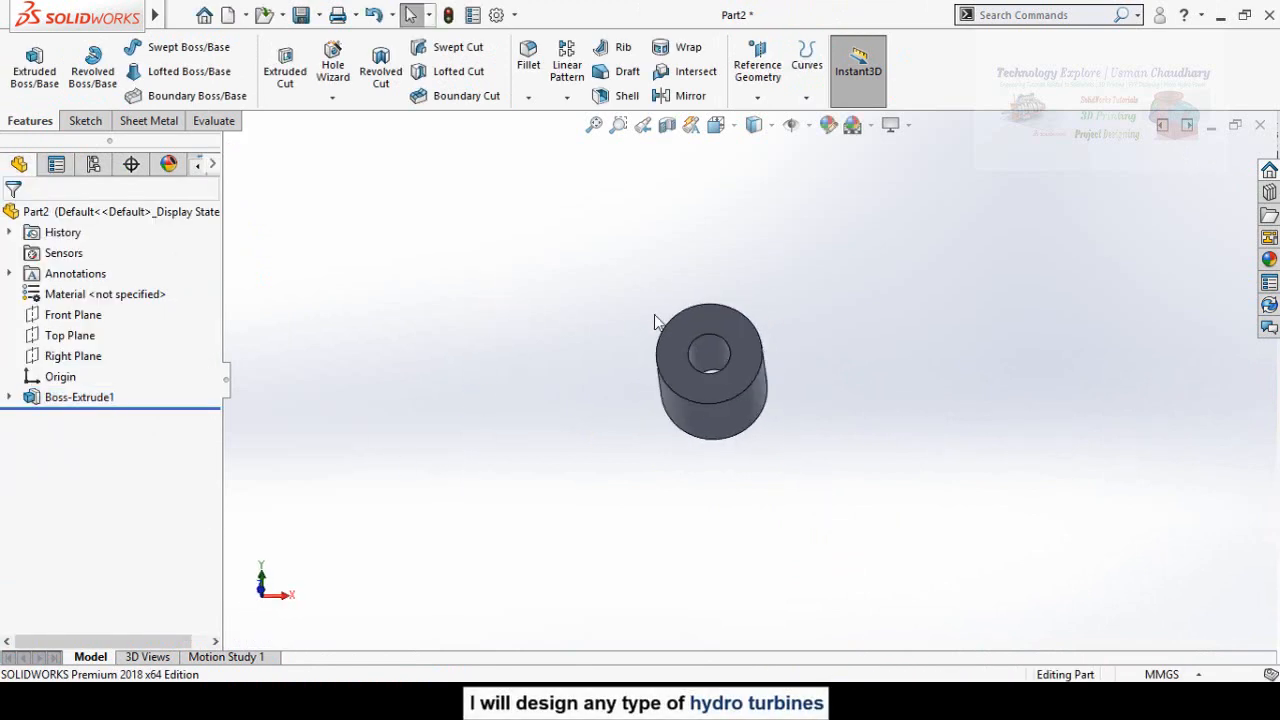
click(740, 335)
click(826, 271)
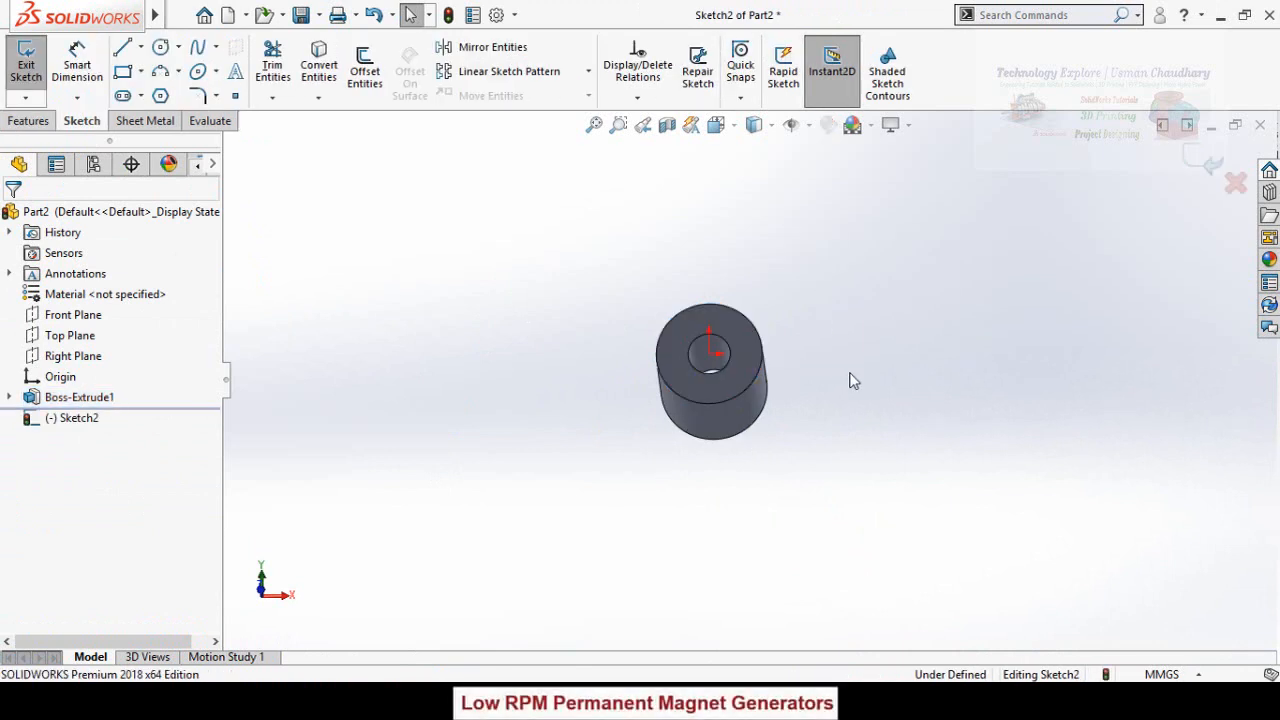
key(ctrl+8)
scroll(840, 372, up, 4)
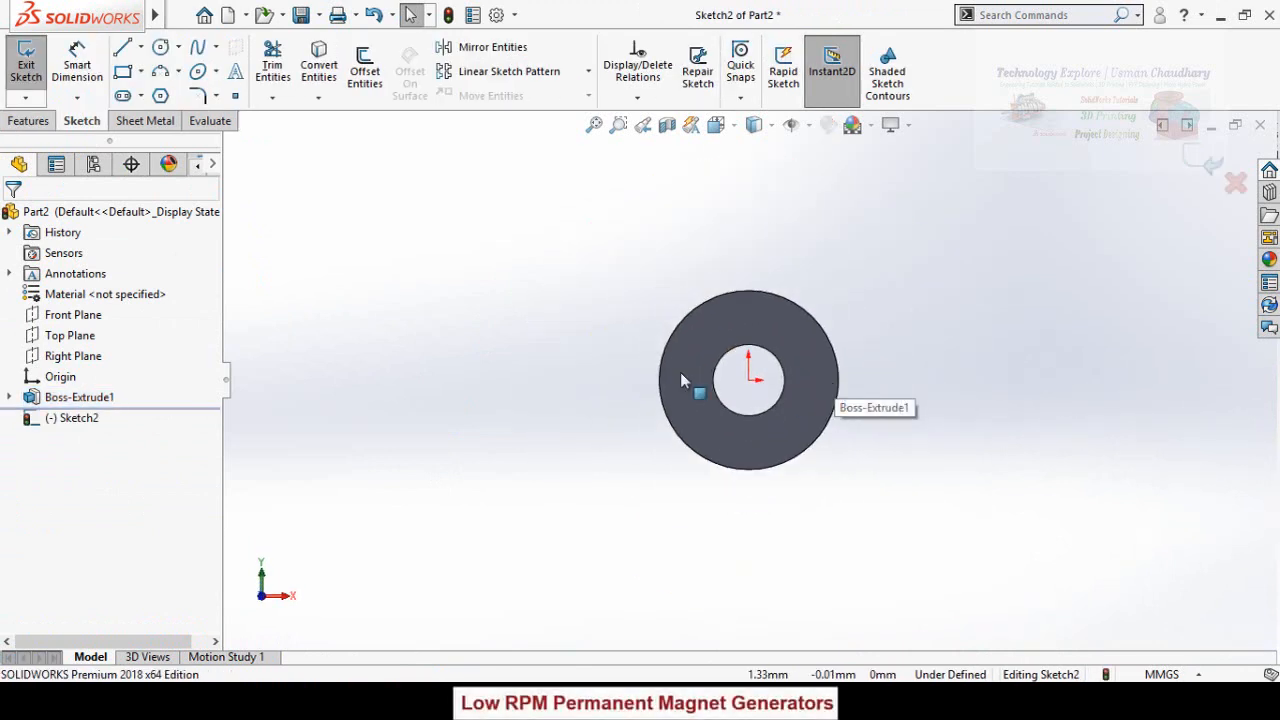
click(122, 47)
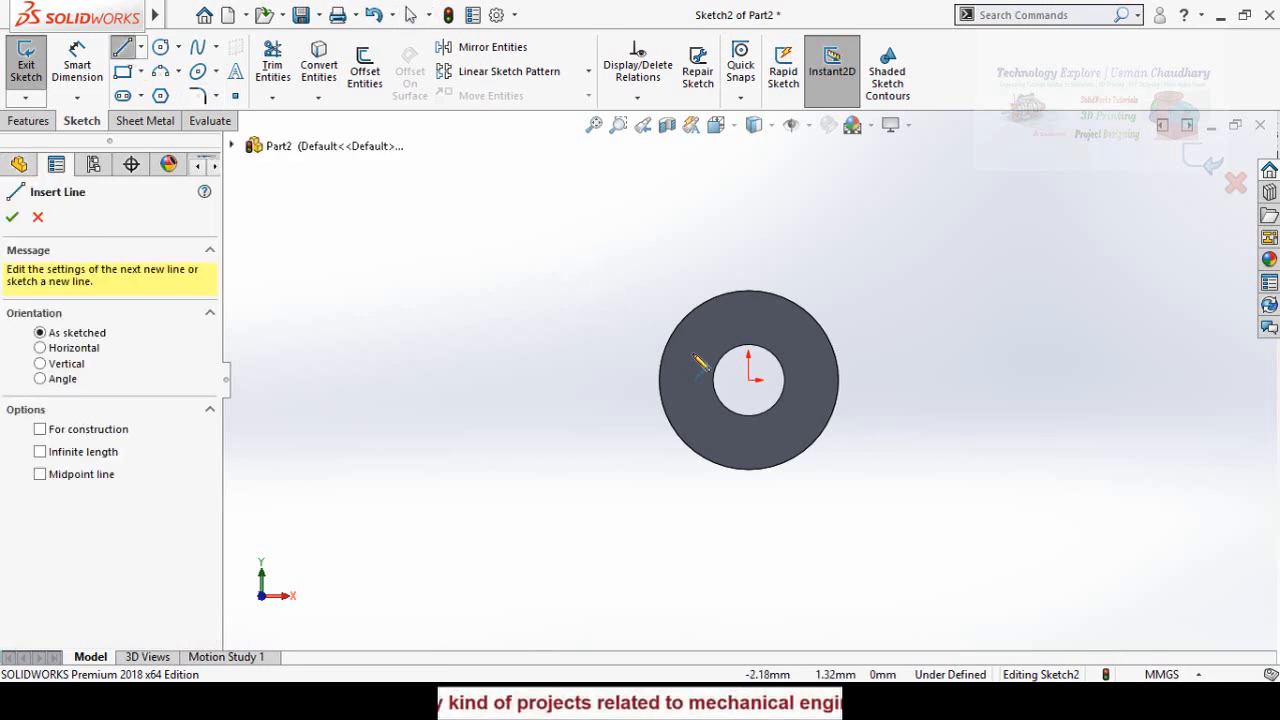
click(748, 378)
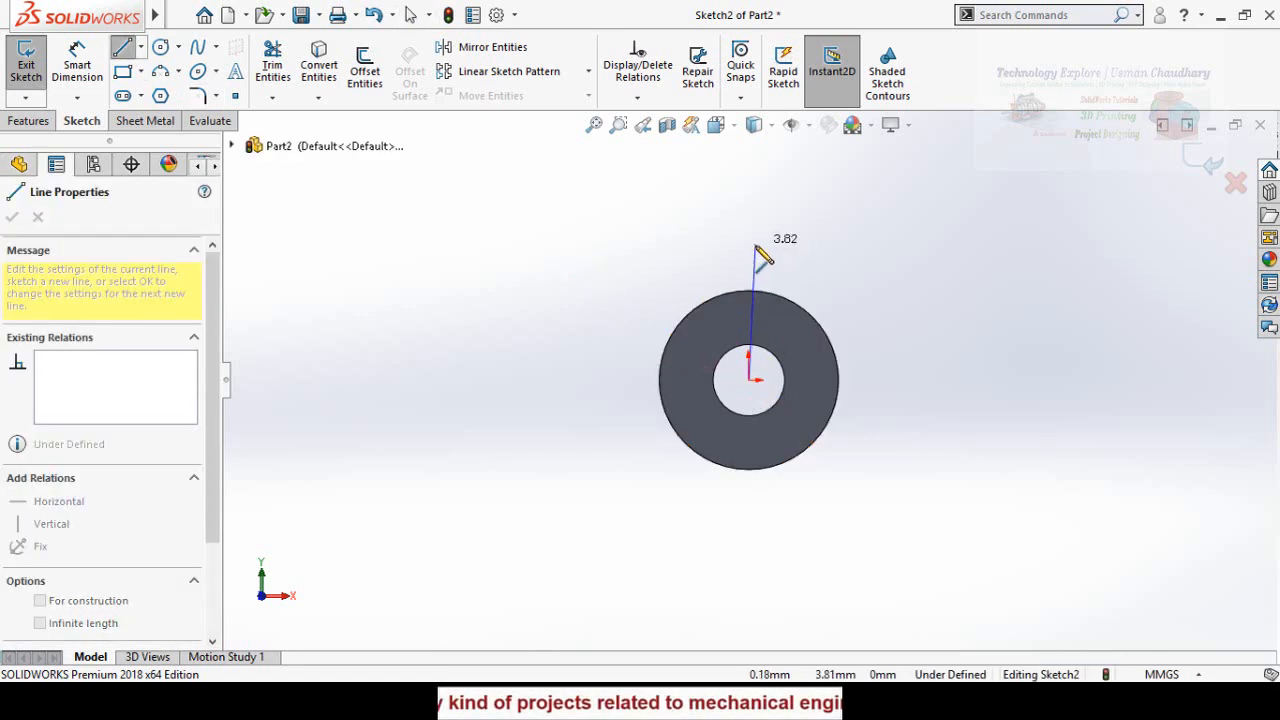
key(Escape)
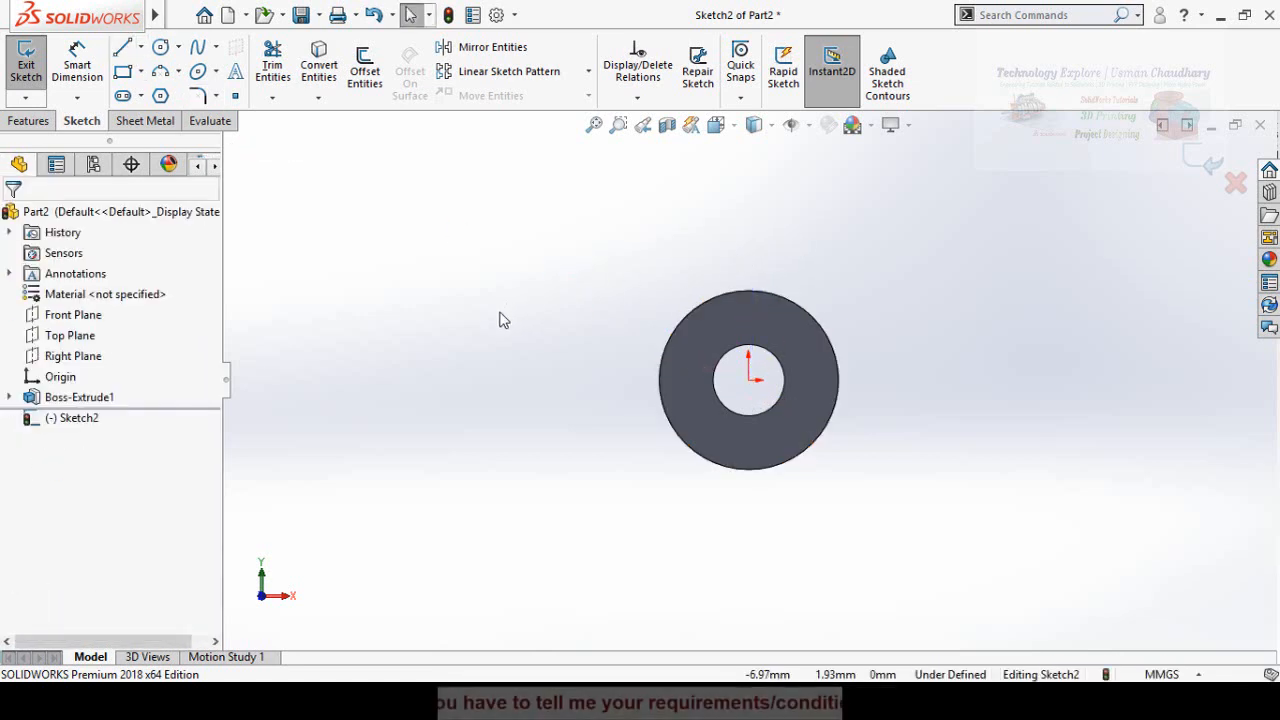
Draw a vertical line about 3.8 mm long from the uppermost point of the hub's hole up past its outer edge
key(l)
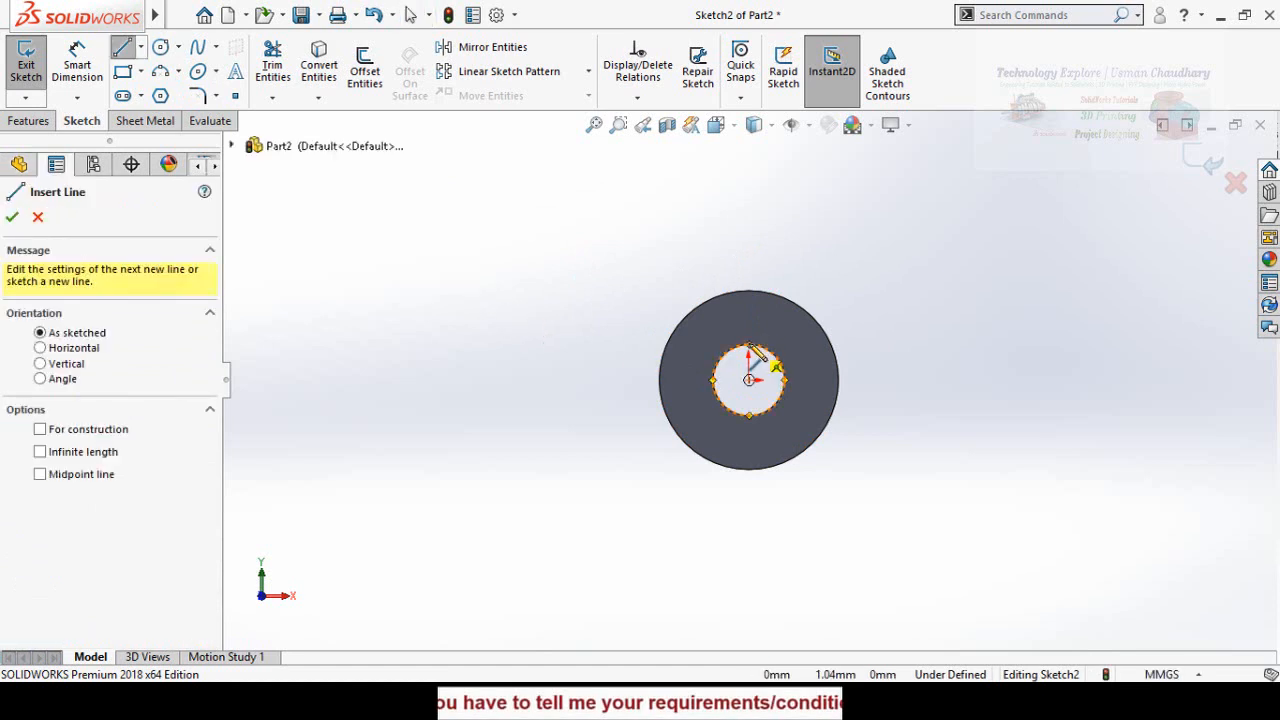
click(749, 346)
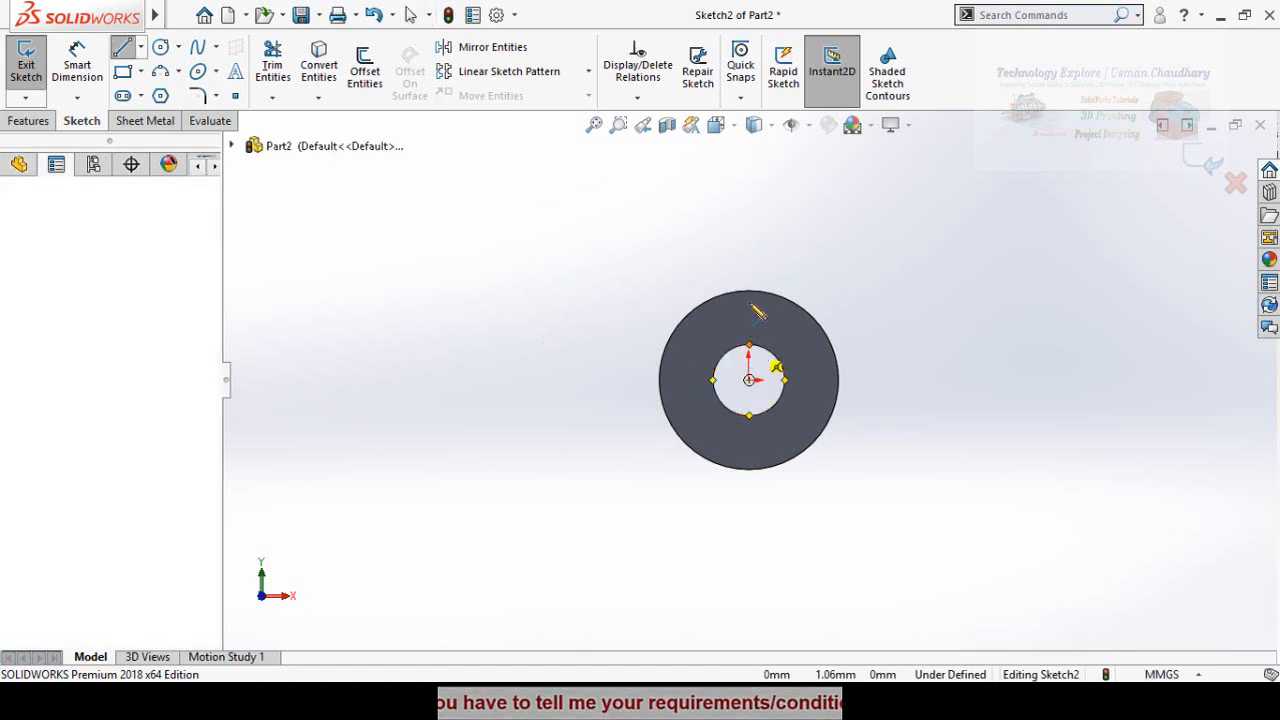
click(750, 209)
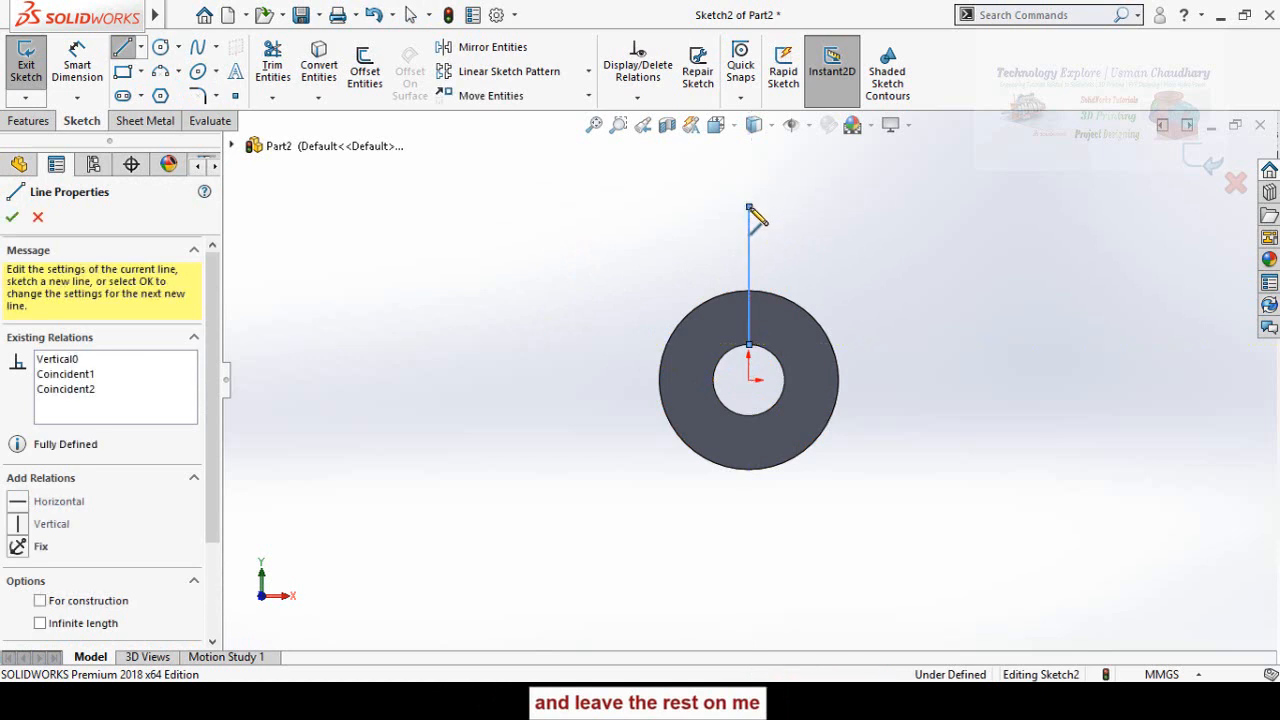
key(Escape)
Dimension the vertical distance from the origin to the line's upper endpoint as 29/2 mm
key(d)
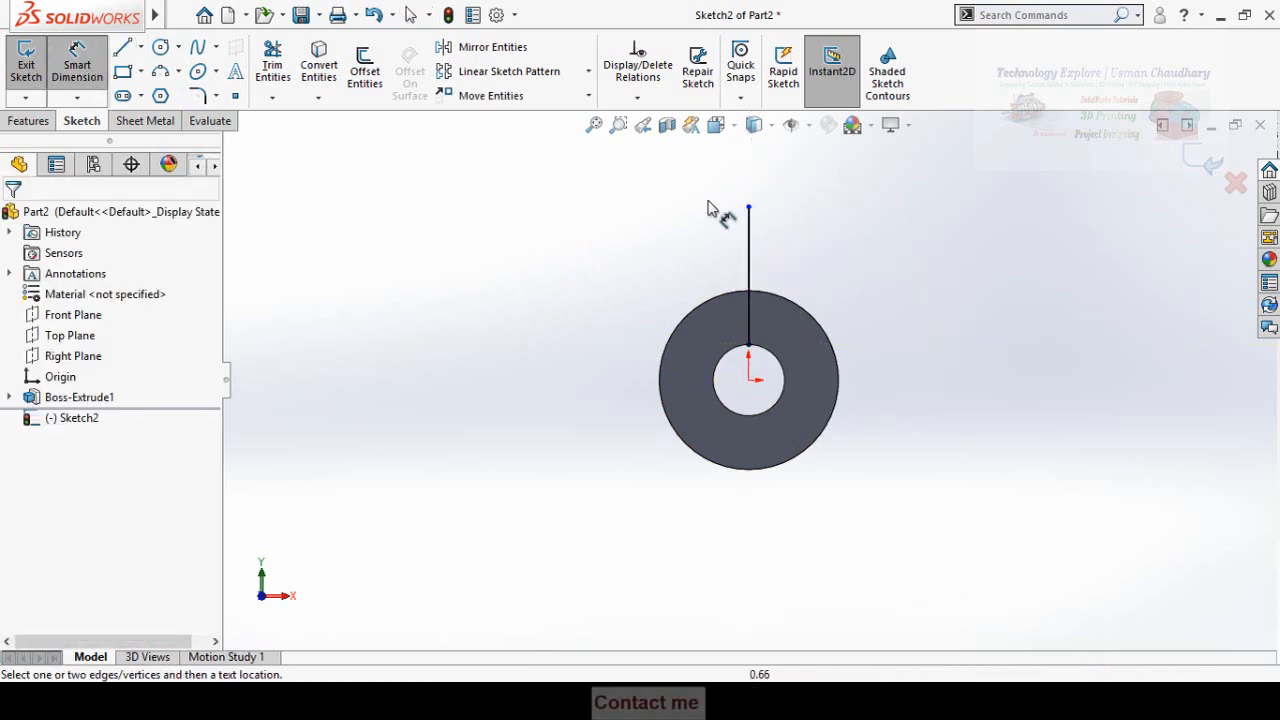
click(751, 377)
click(750, 209)
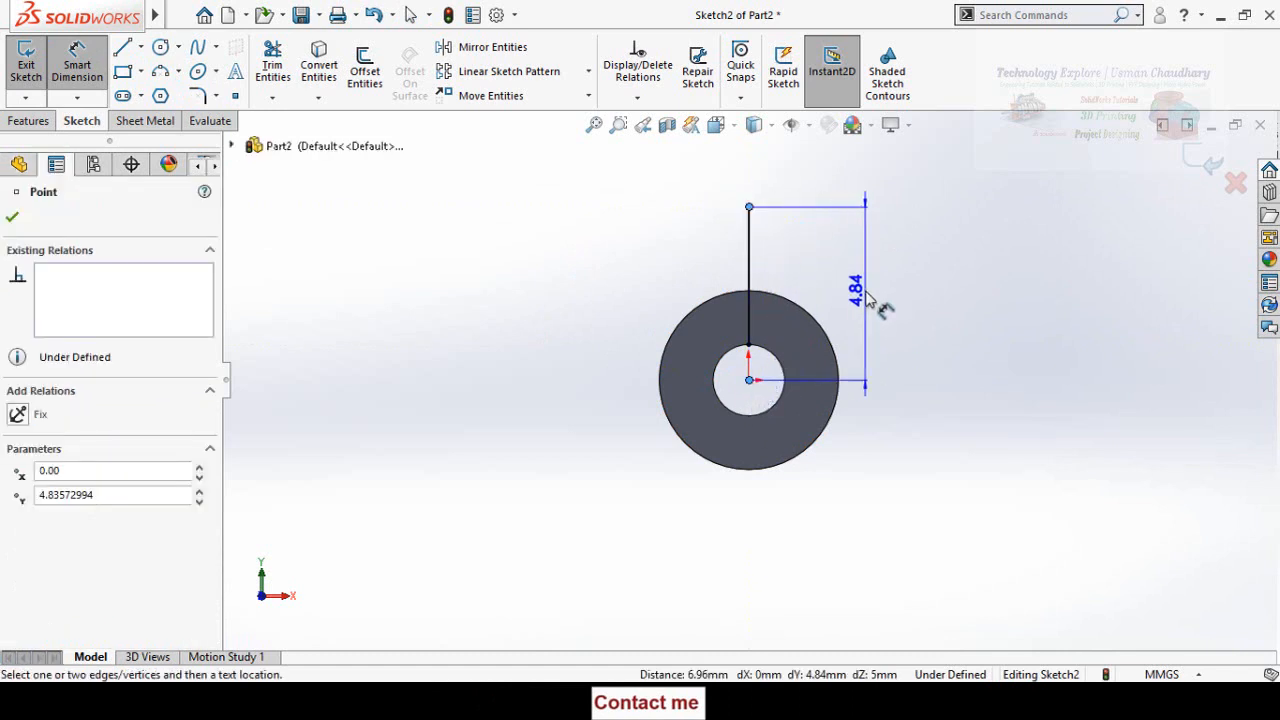
click(868, 300)
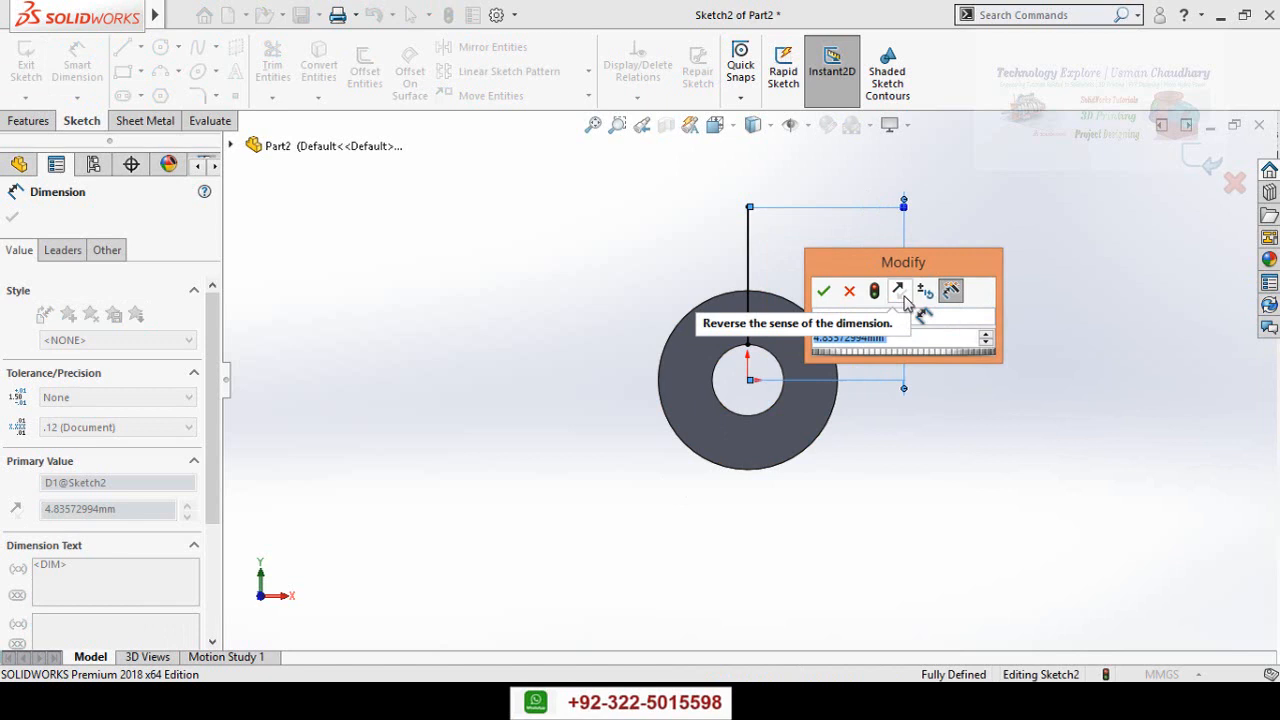
text(29)
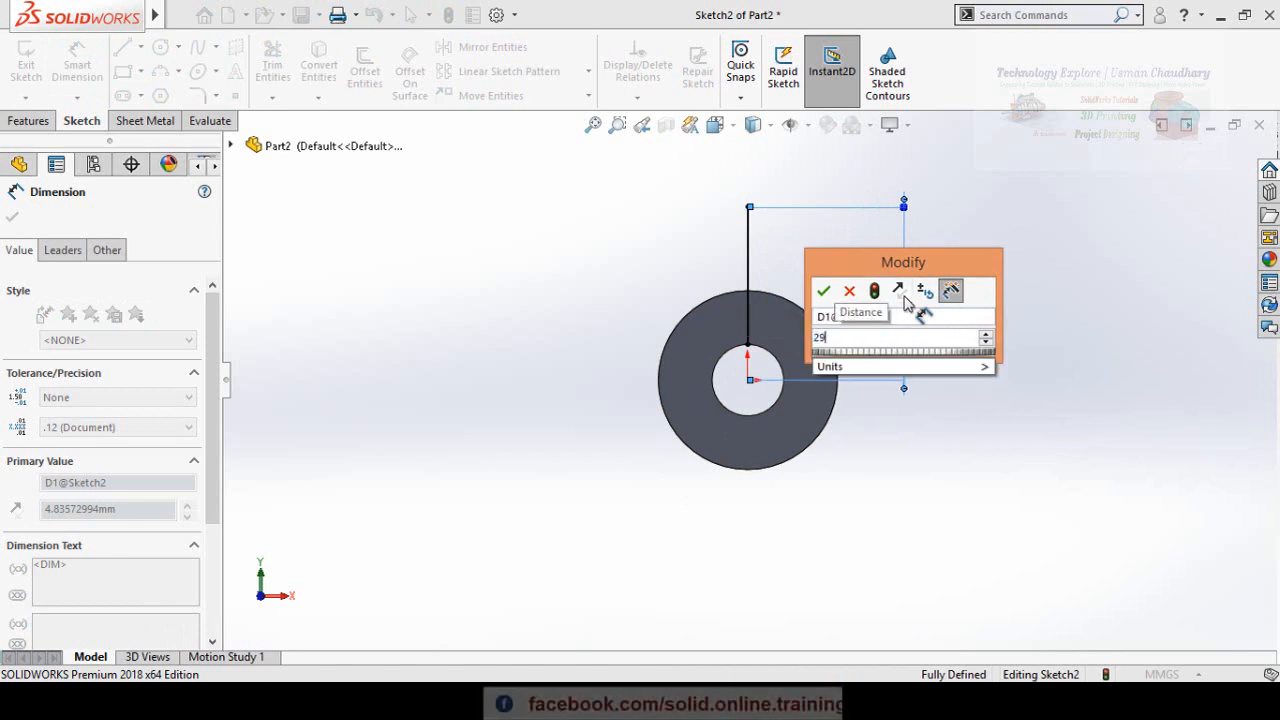
text(/2)
key(Return)
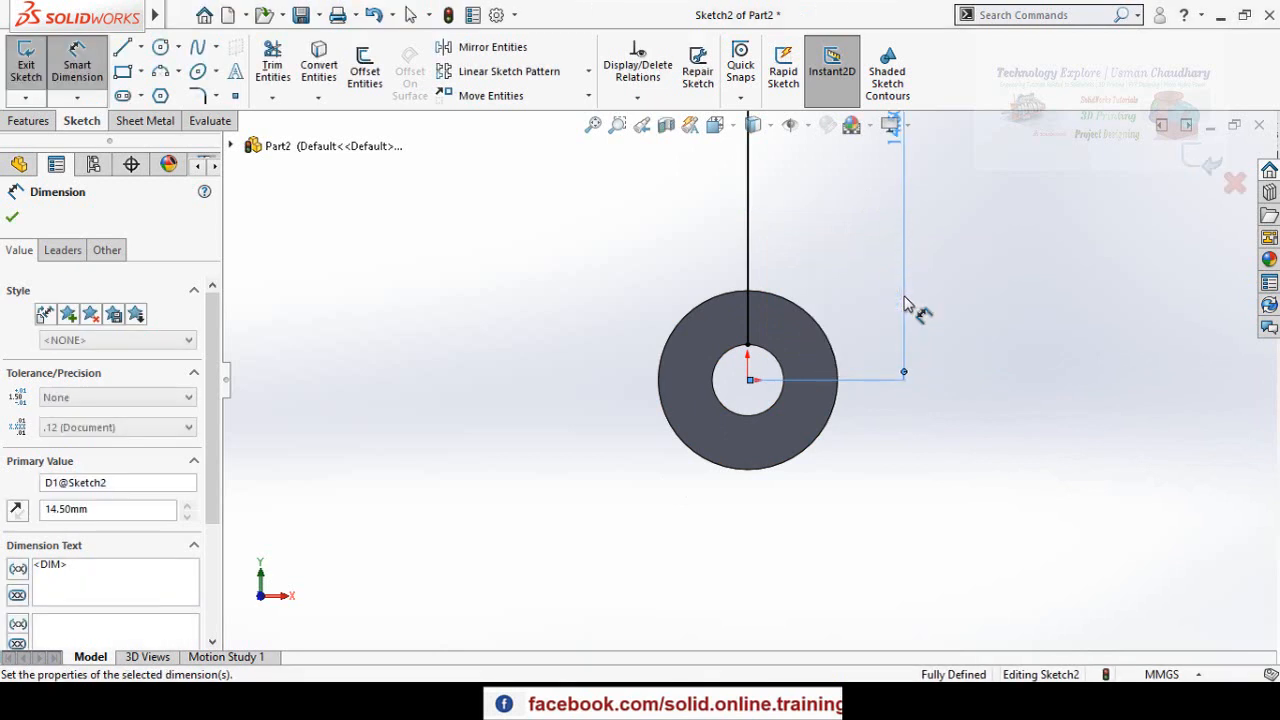
Start a boss extrude of the vertical blade line as a thin feature with mid-plane thickness
scroll(723, 398, up, 1)
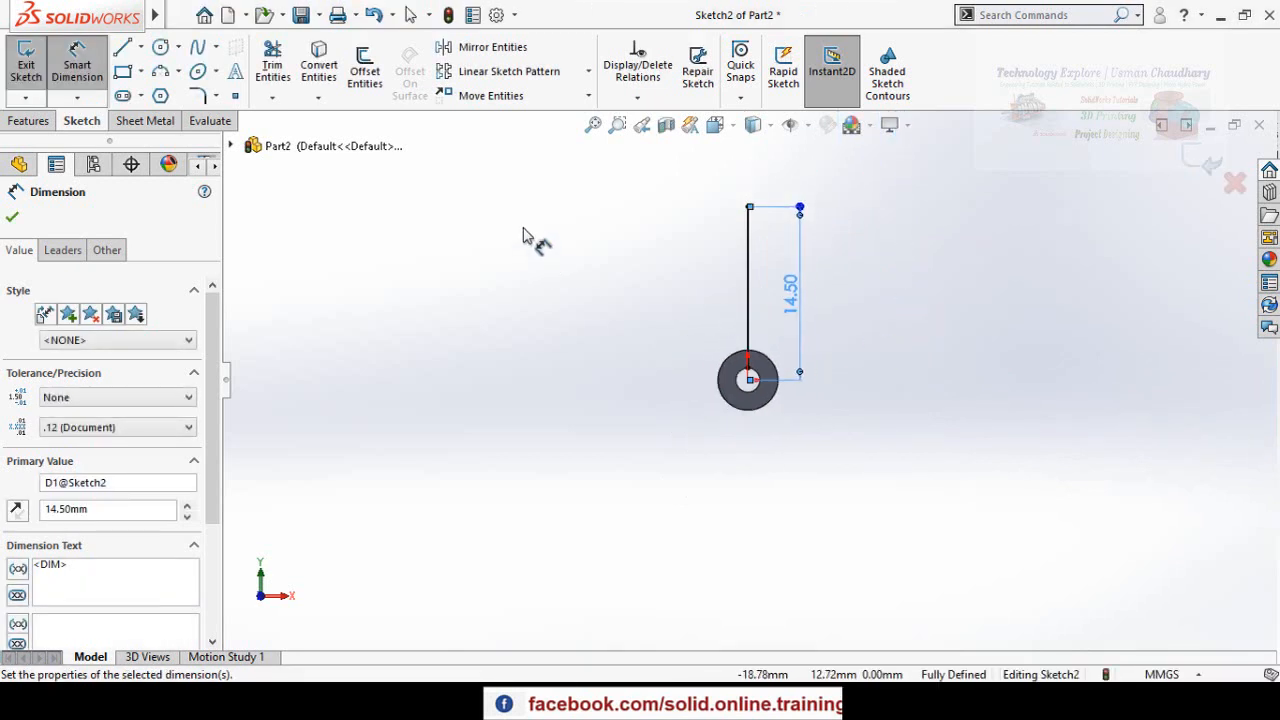
scroll(212, 98, up, 1)
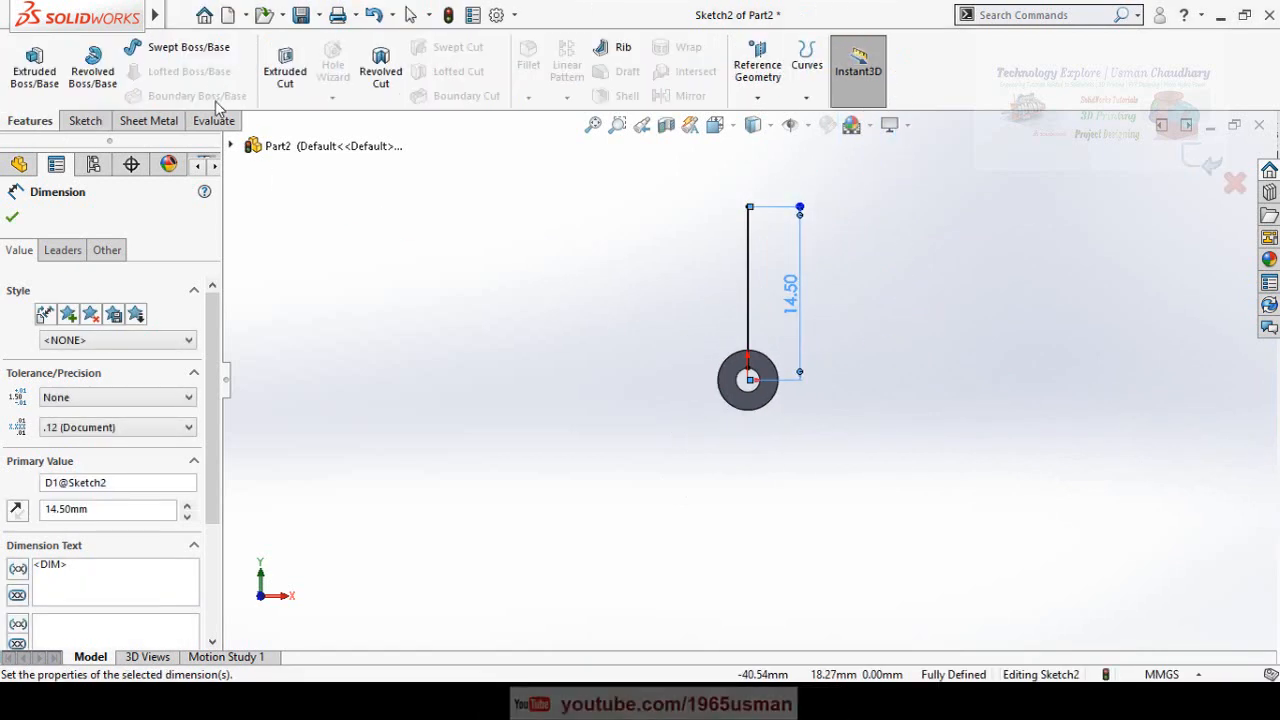
click(34, 65)
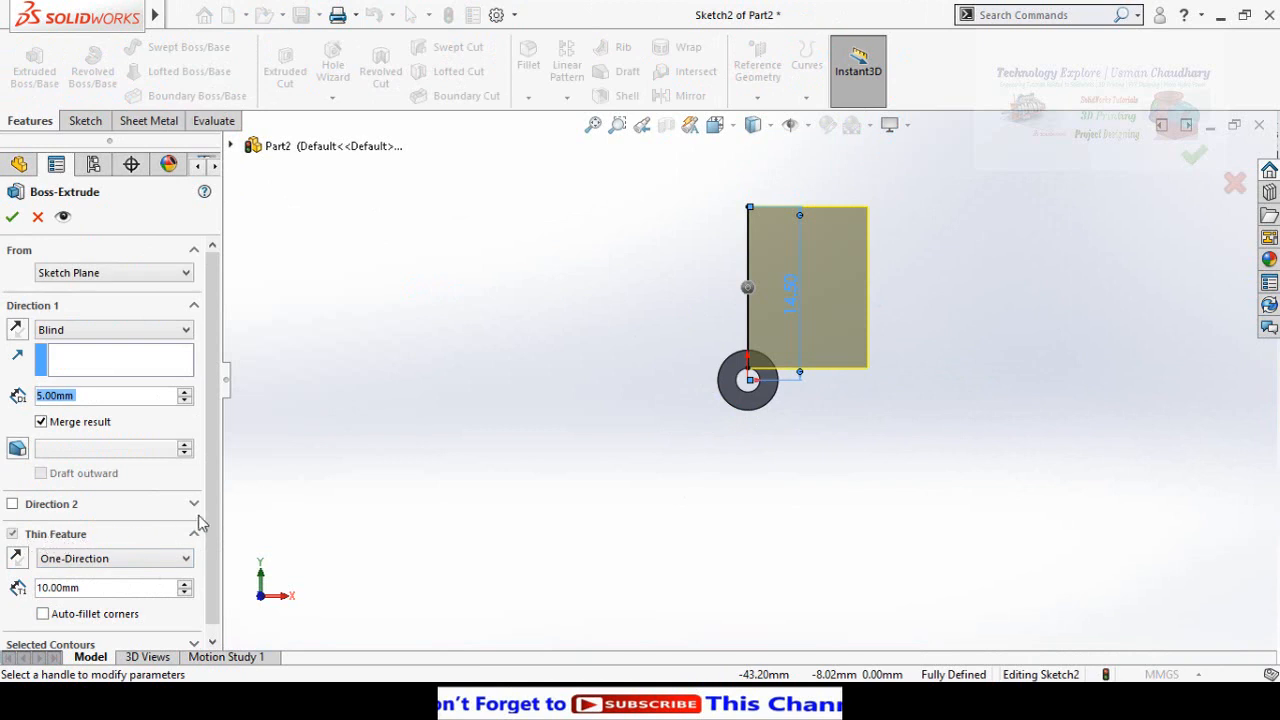
scroll(207, 511, down, 1)
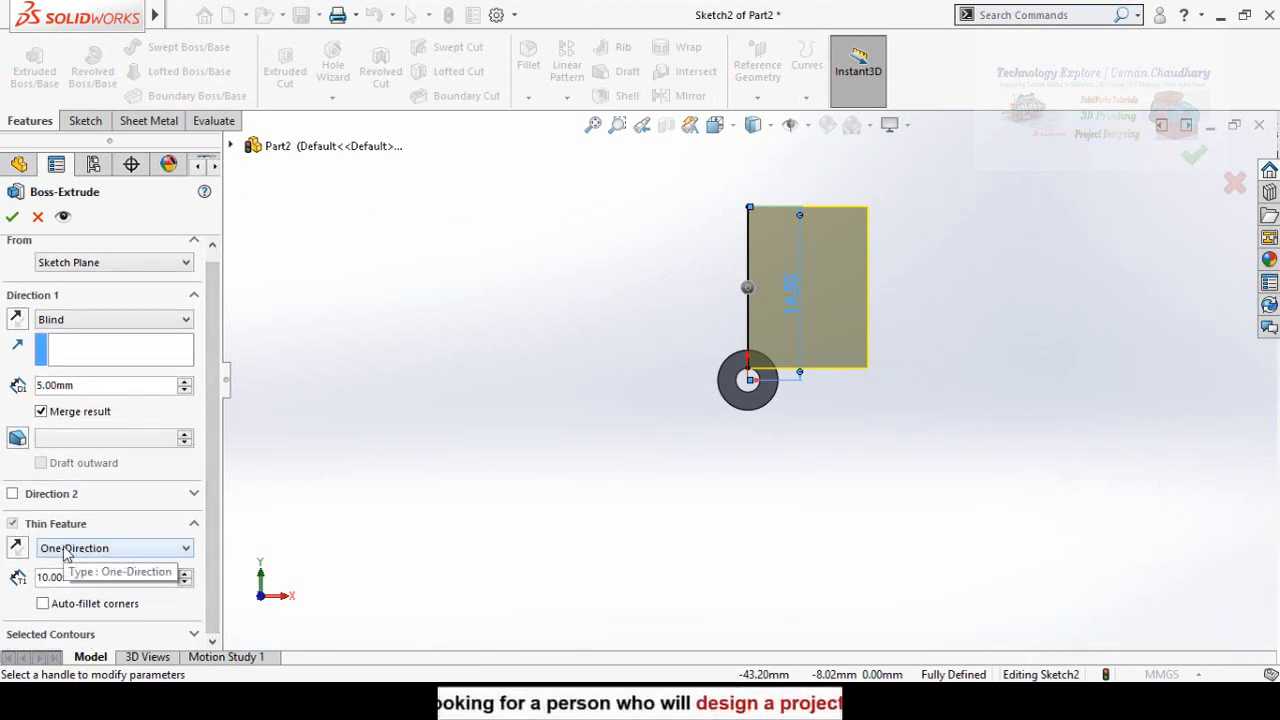
click(95, 550)
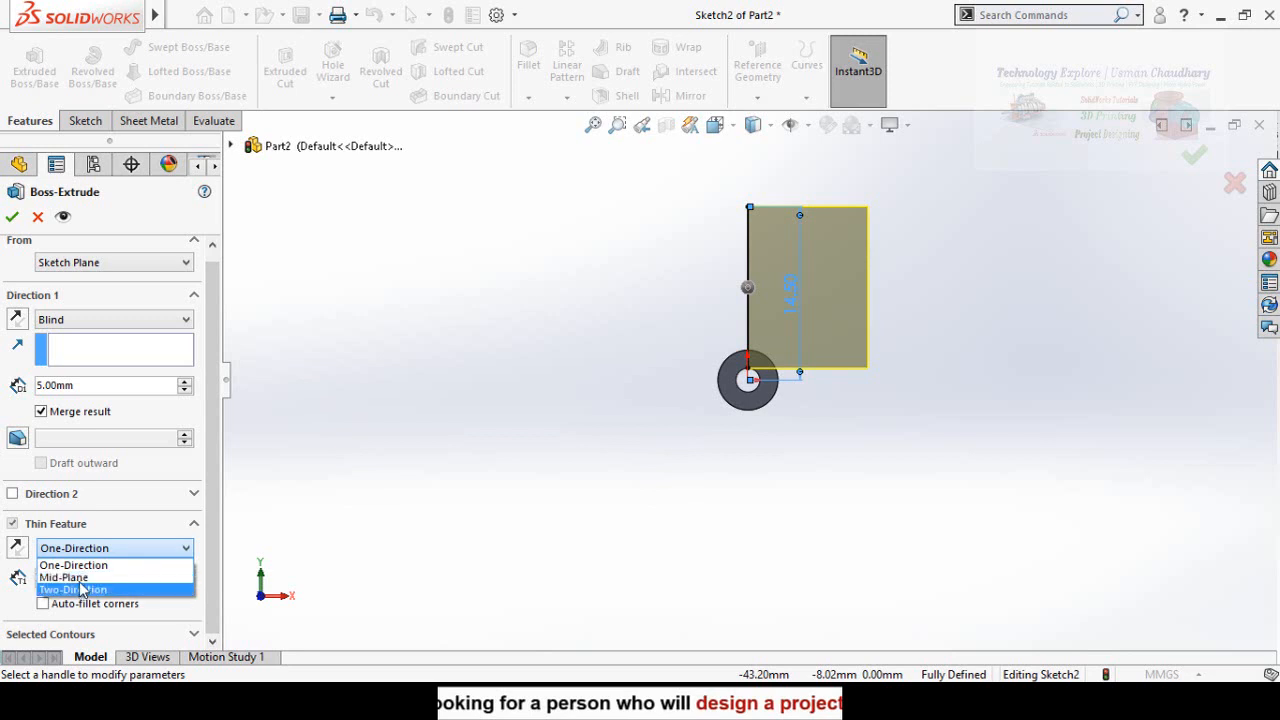
click(84, 580)
Try blade wall thicknesses of 2 mm and 1 mm, and settle on 0.5 mm
double_click(91, 577)
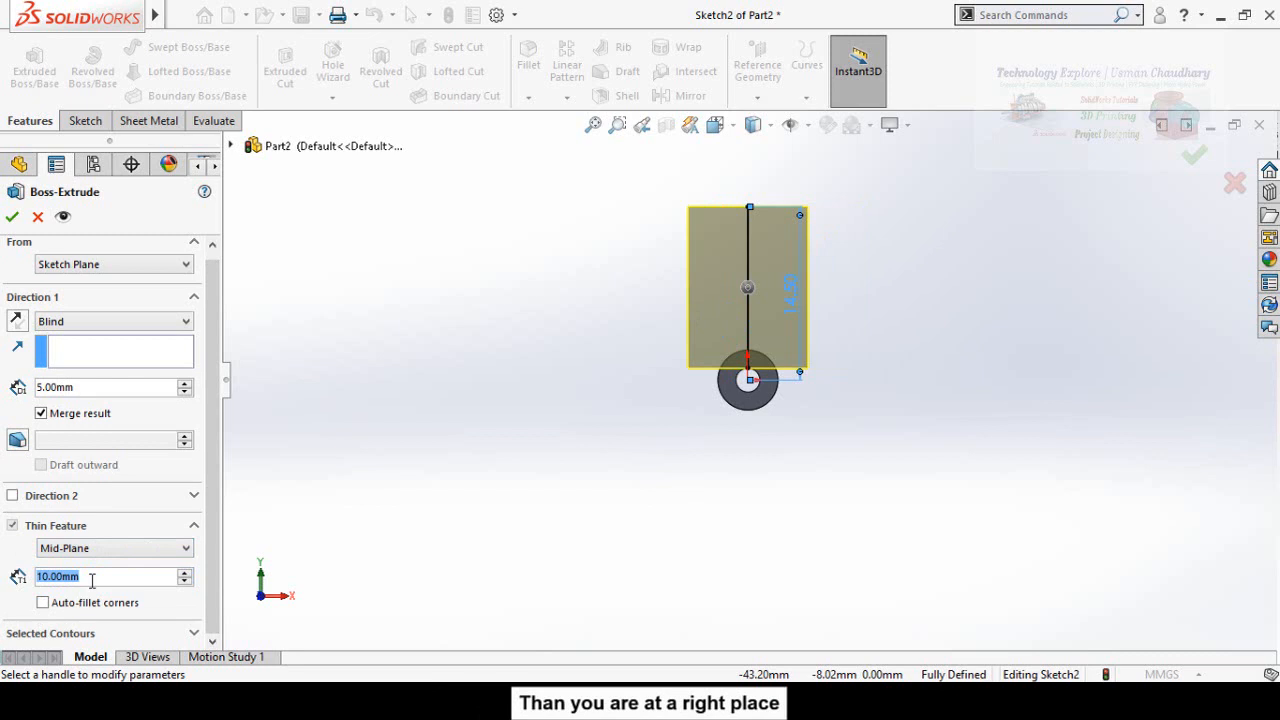
text(2)
key(Return)
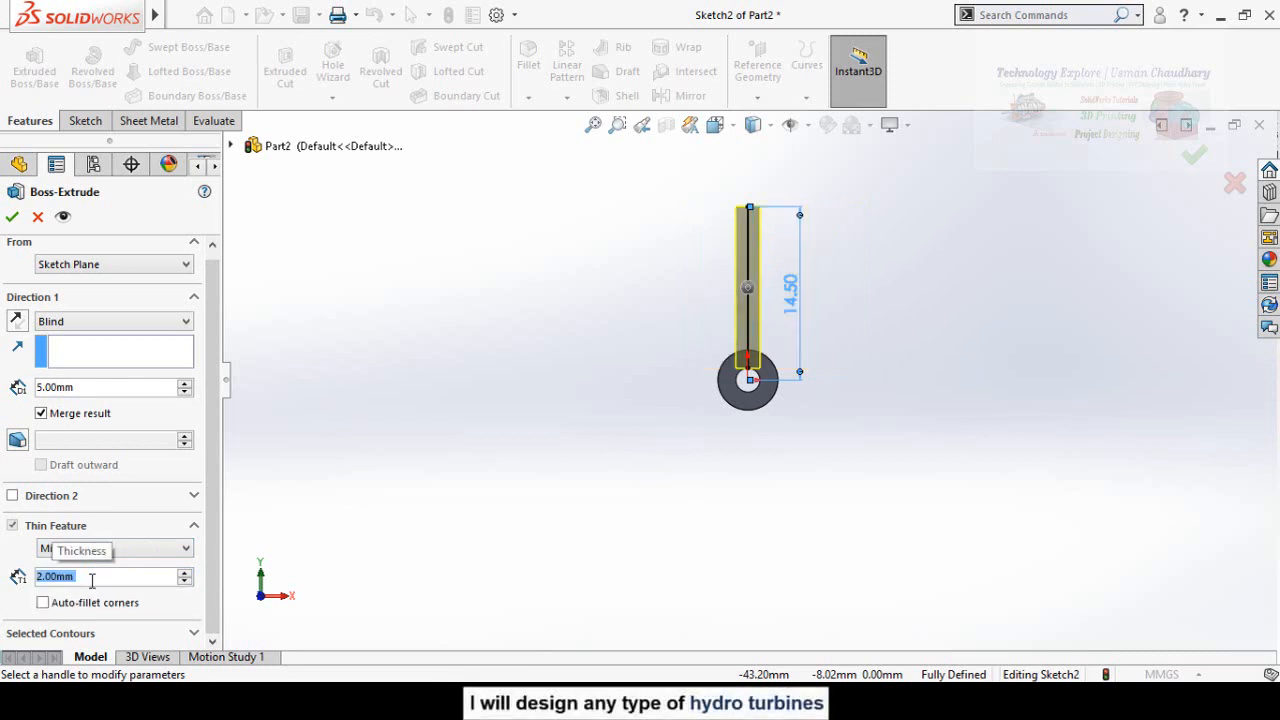
text(1)
key(Return)
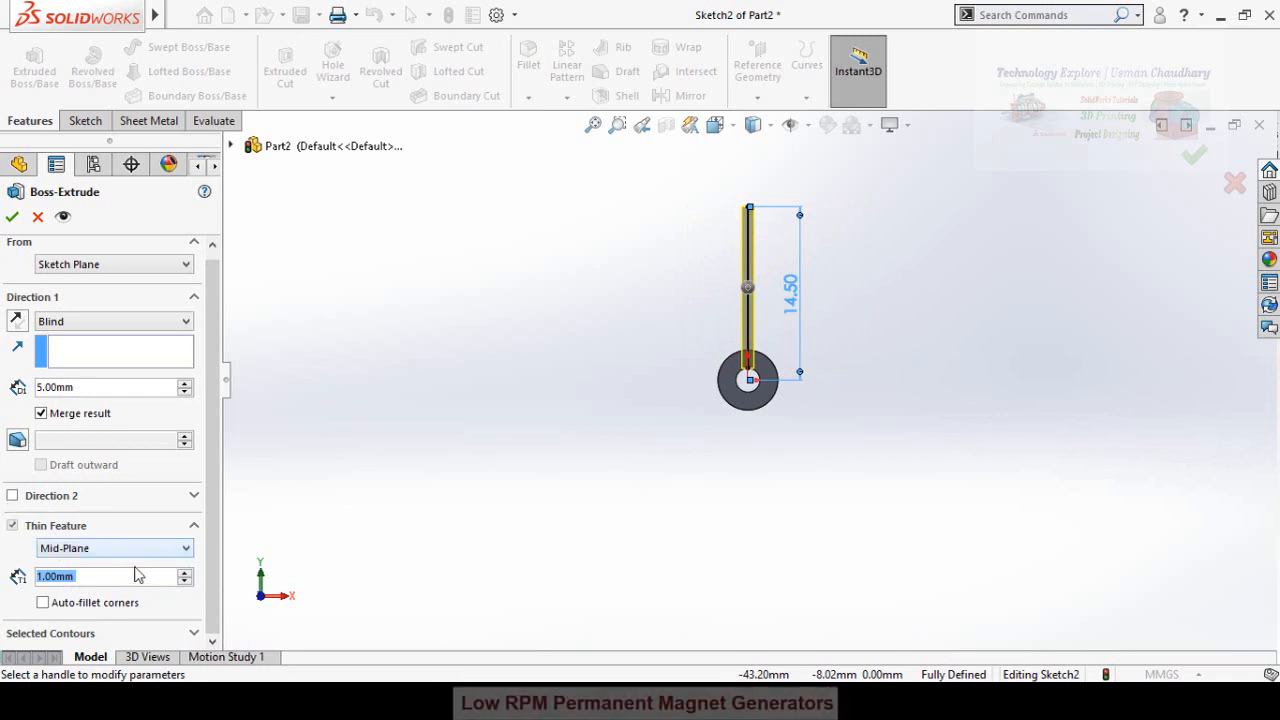
text(0.5)
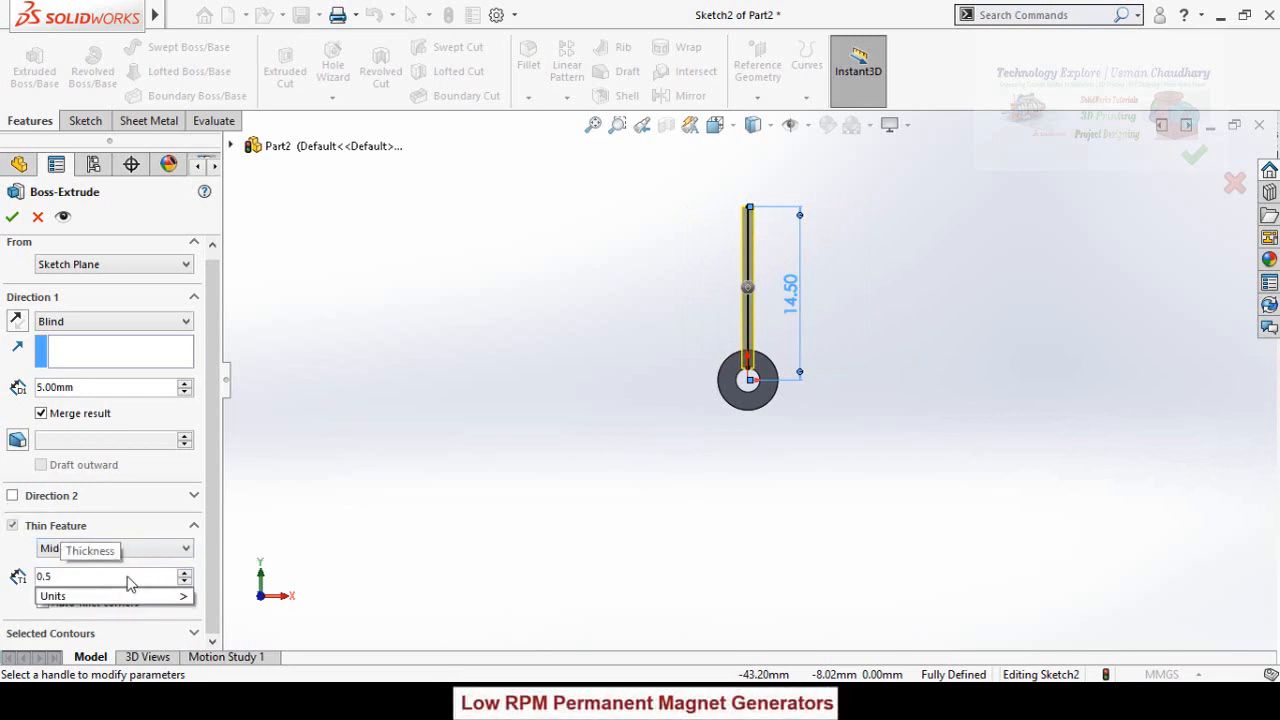
key(Return)
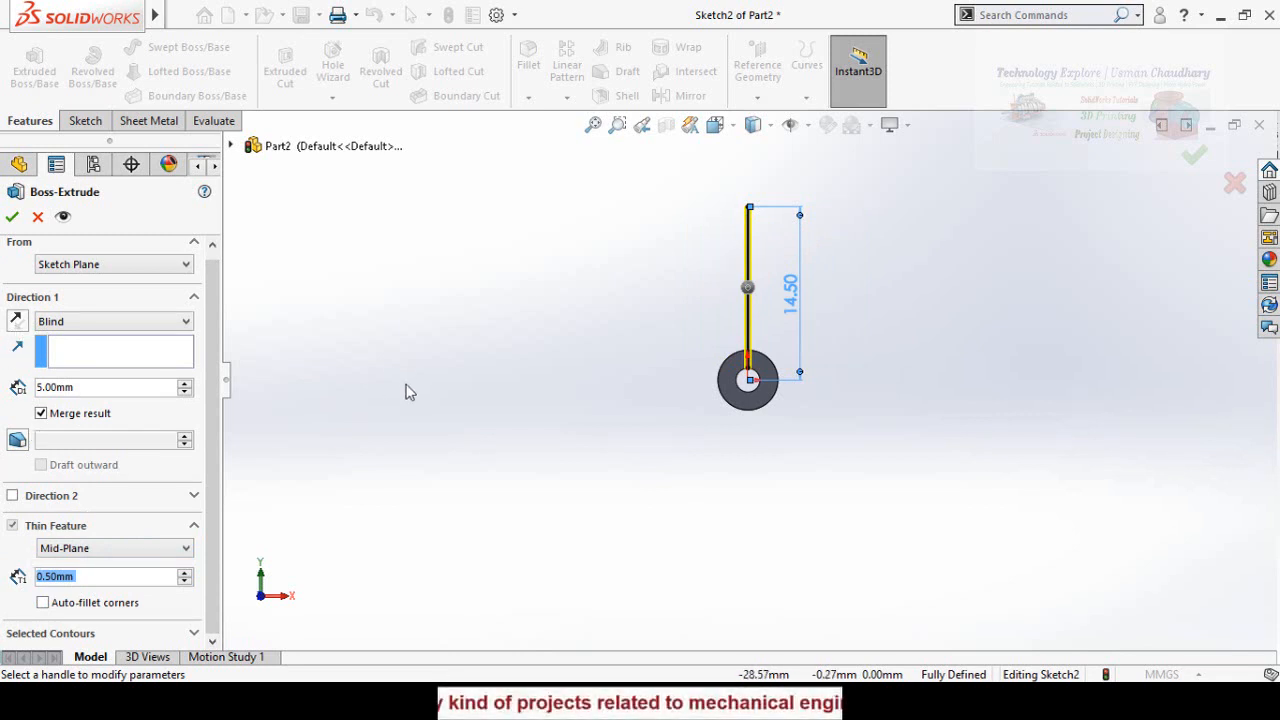
Extrude the blade up to the hub's opposite end face and finish the thin extrusion
middle_drag(422, 339, 604, 412)
scroll(706, 350, down, 3)
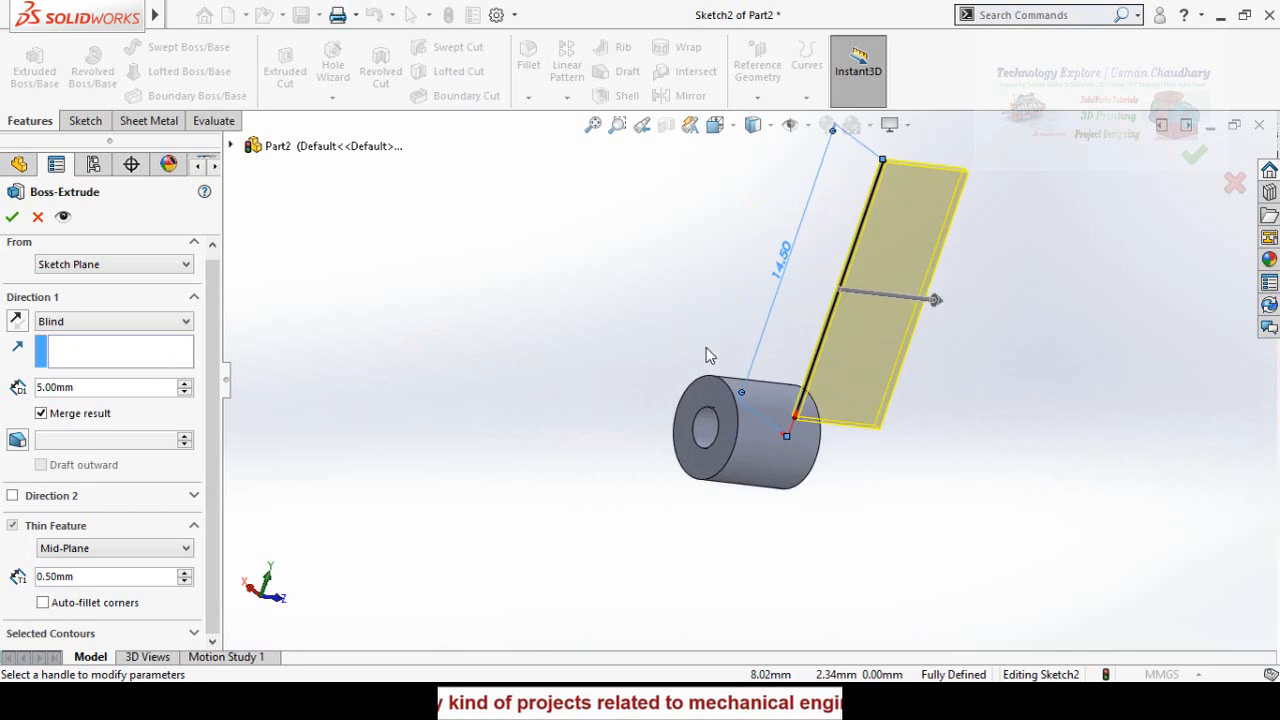
click(709, 422)
key(z)
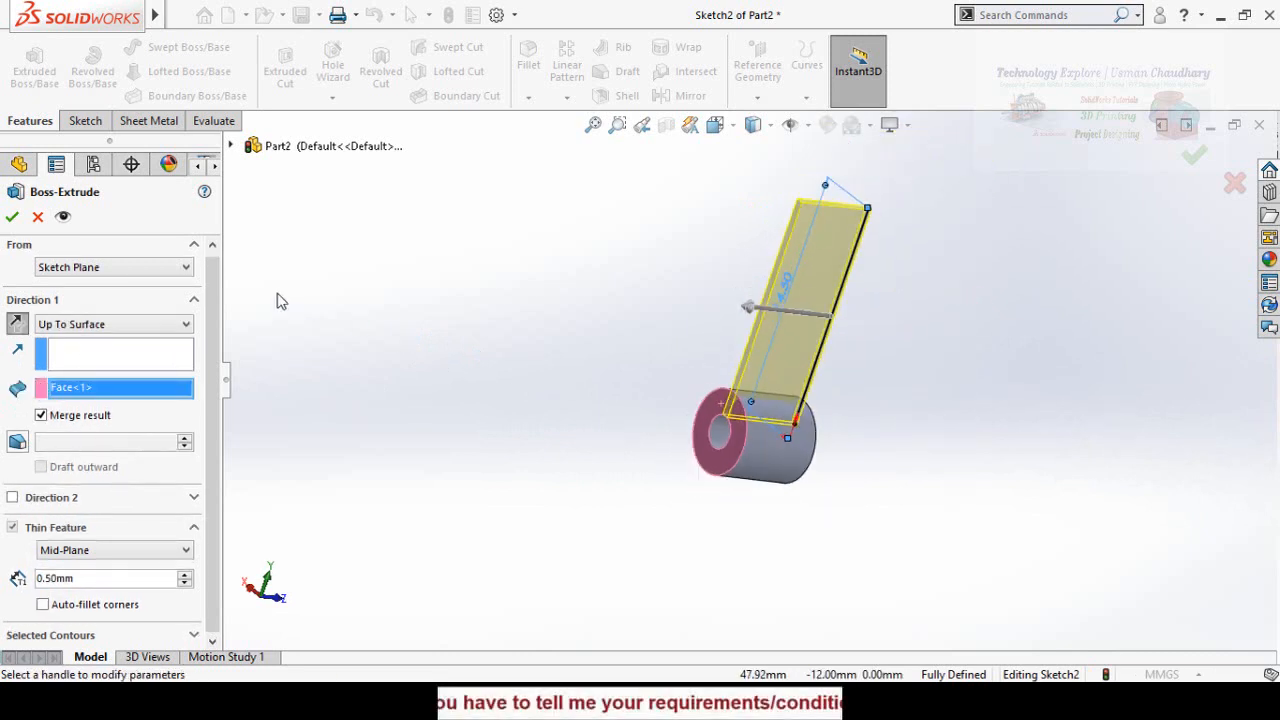
click(12, 218)
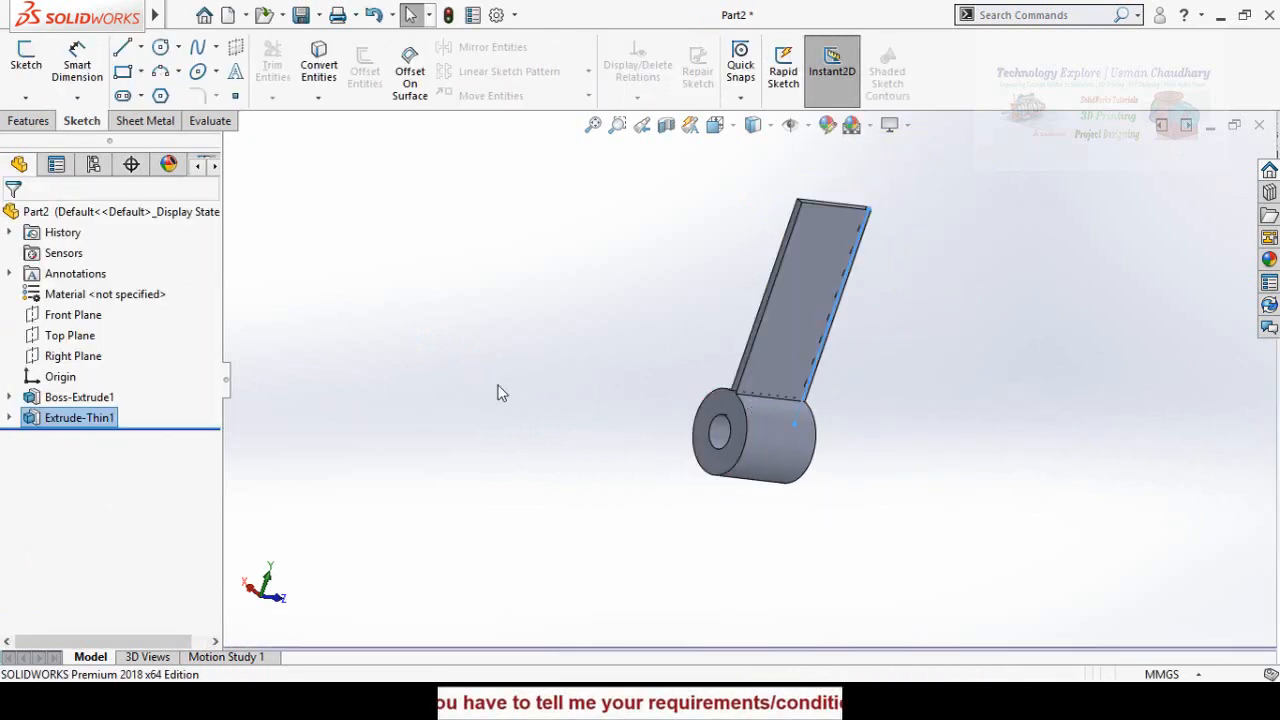
Start a circular pattern with the thin blade extrusion as the feature to pattern
middle_drag(497, 391, 447, 378)
click(50, 125)
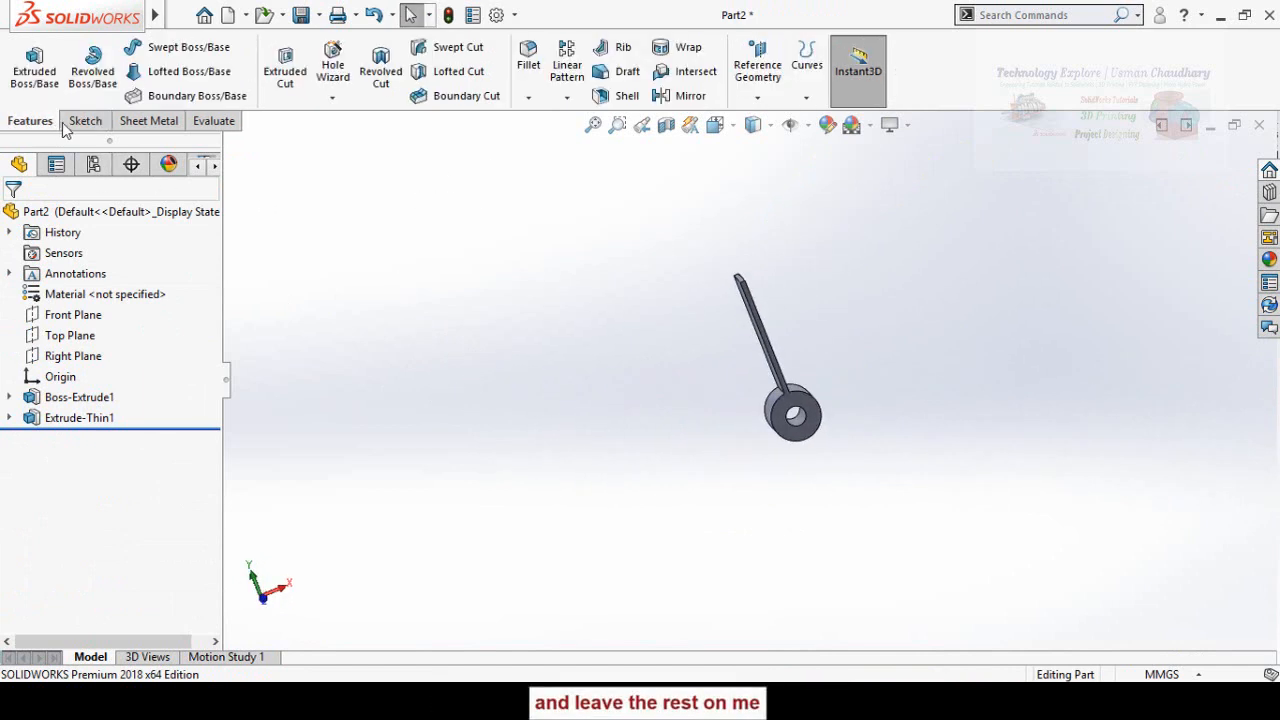
click(567, 99)
click(612, 143)
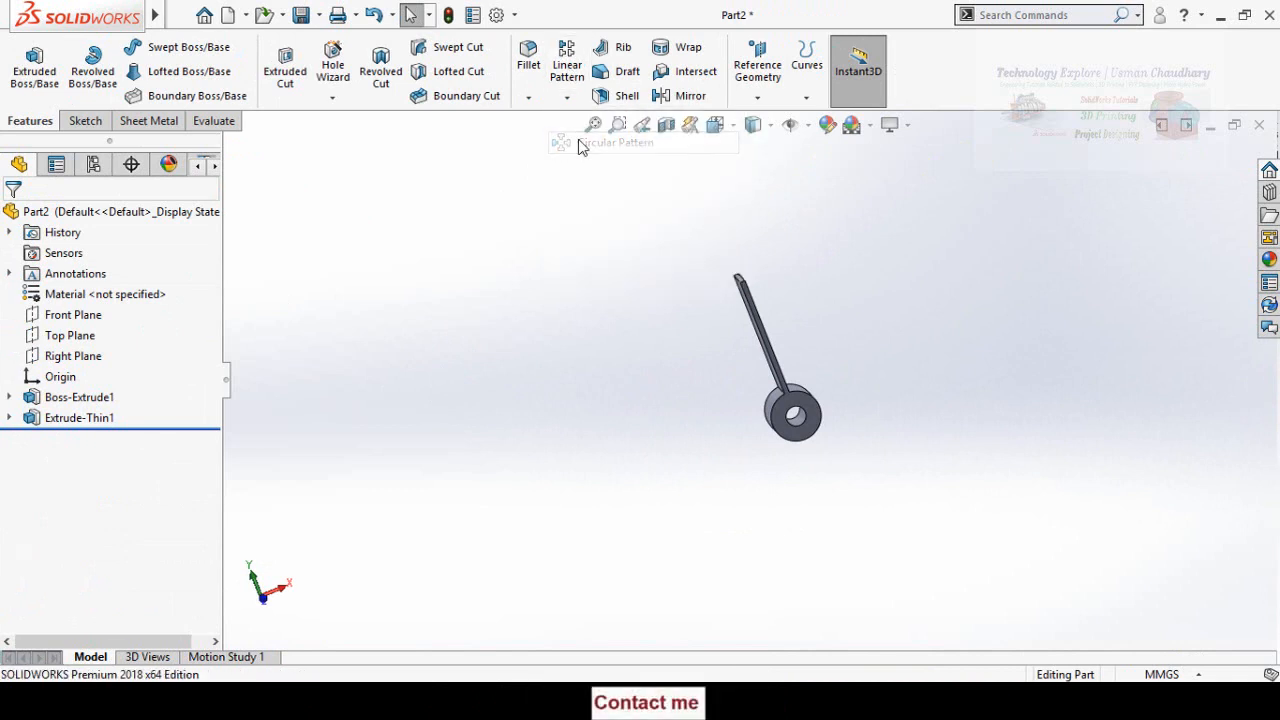
middle_drag(668, 355, 455, 287)
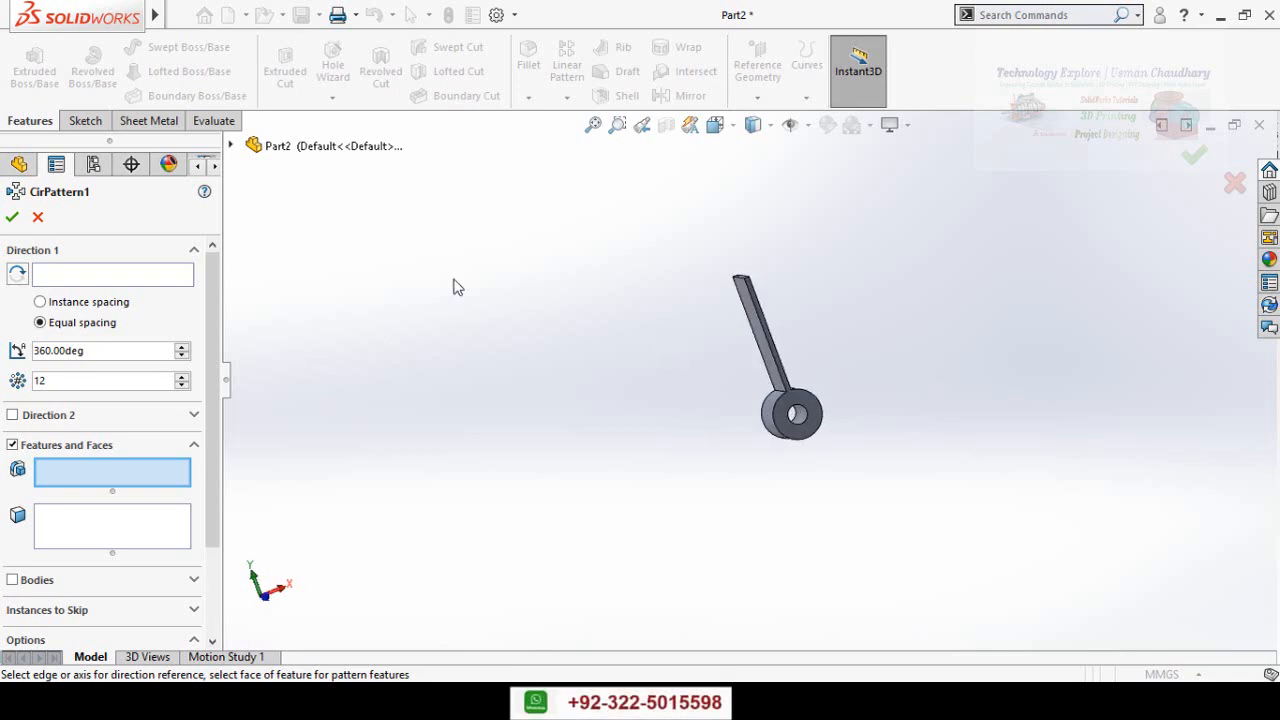
click(231, 147)
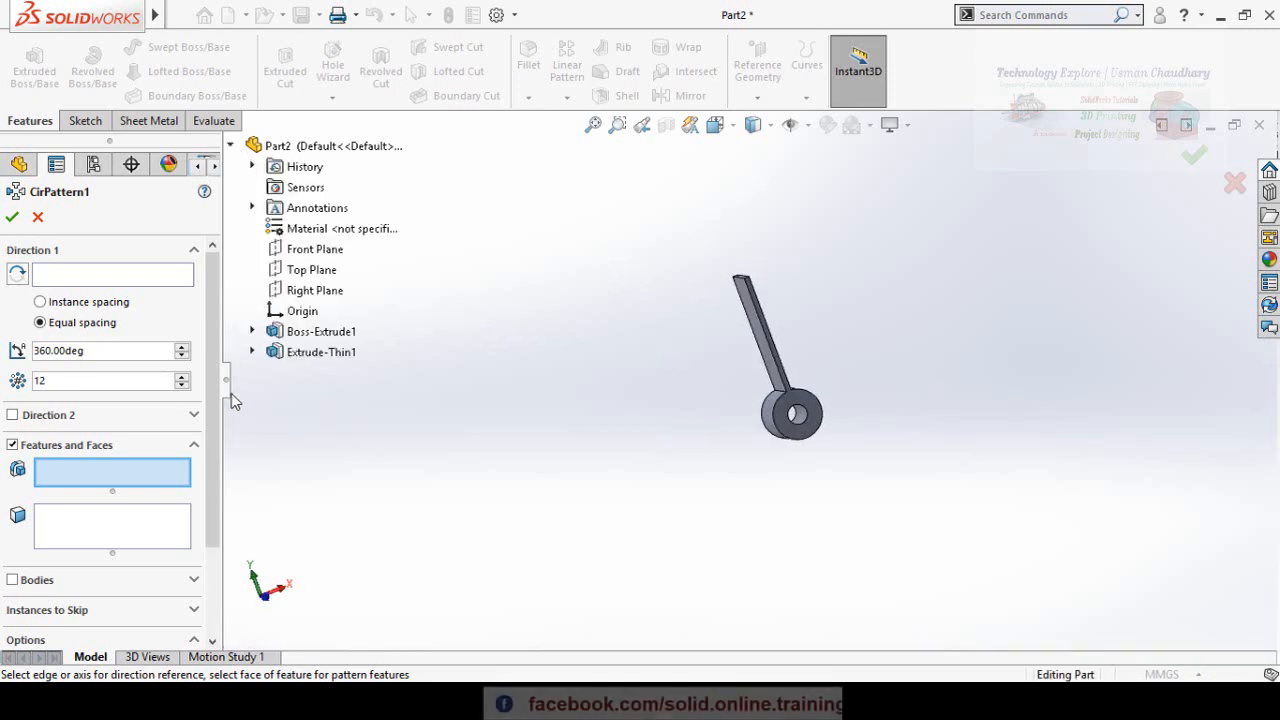
click(294, 355)
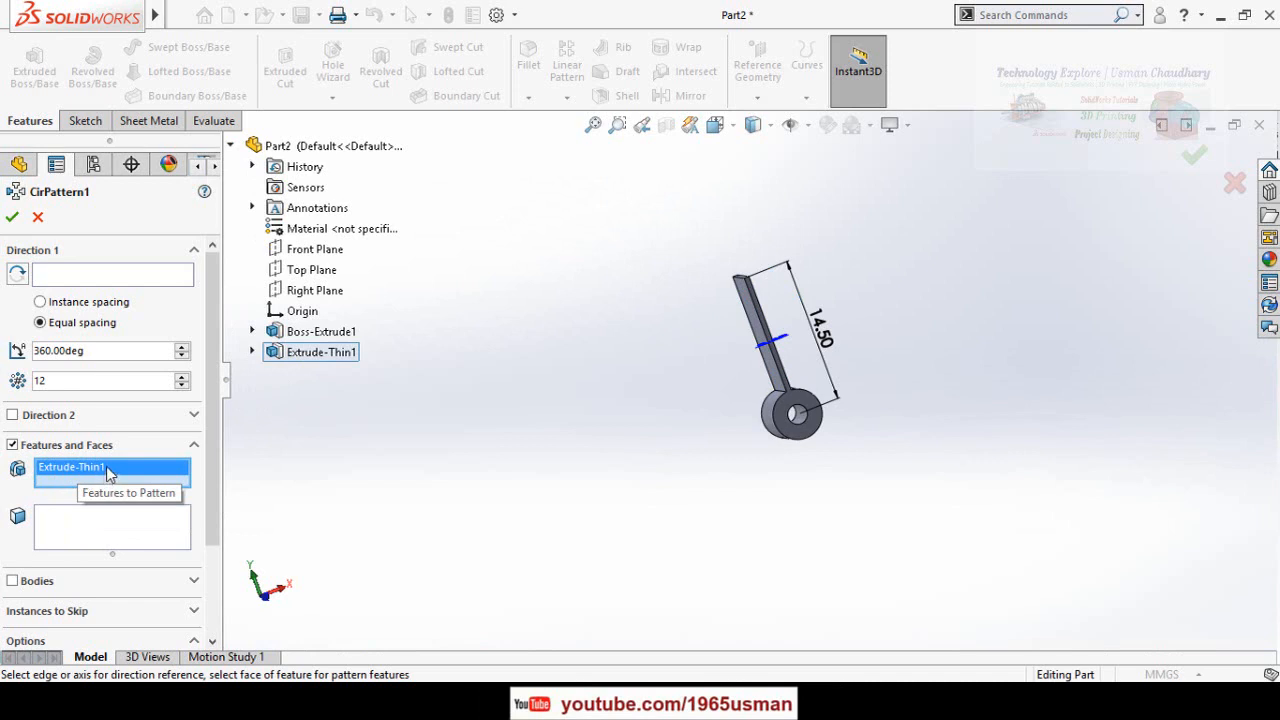
Pattern the blade around the hub's outer circular edge with 8 instances equally spaced over 360 degrees
click(101, 283)
scroll(793, 440, down, 2)
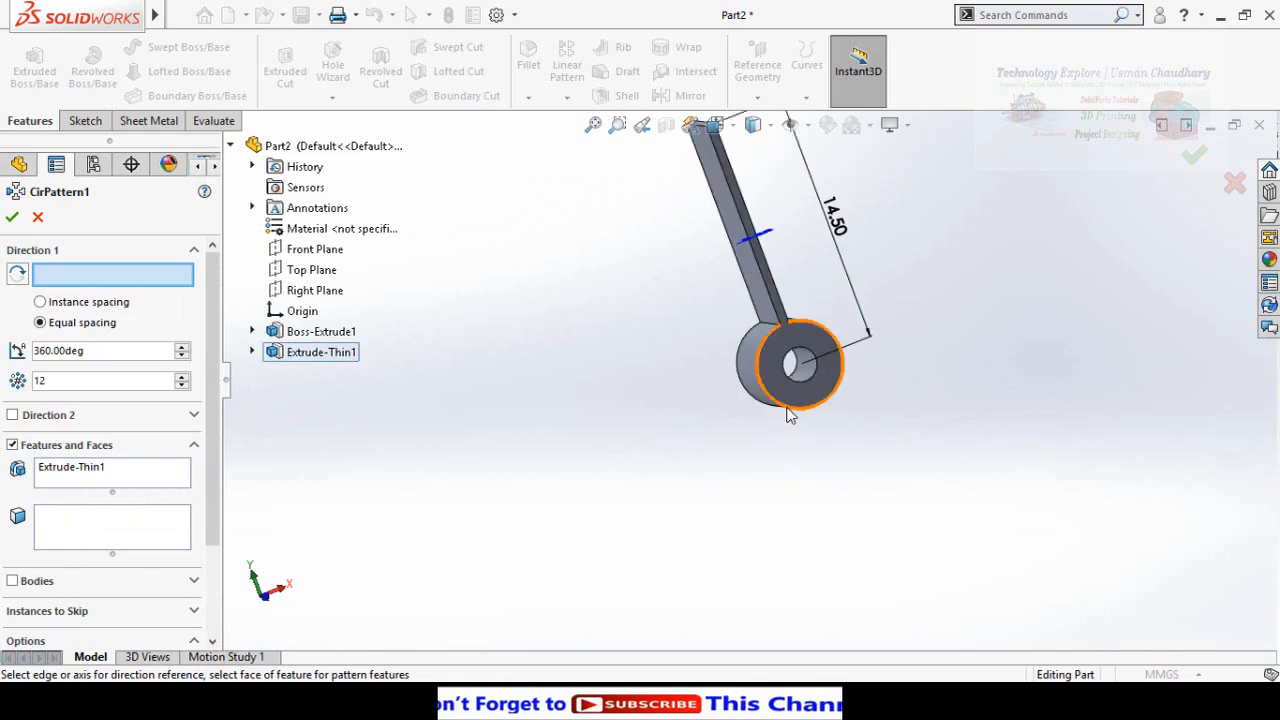
click(793, 415)
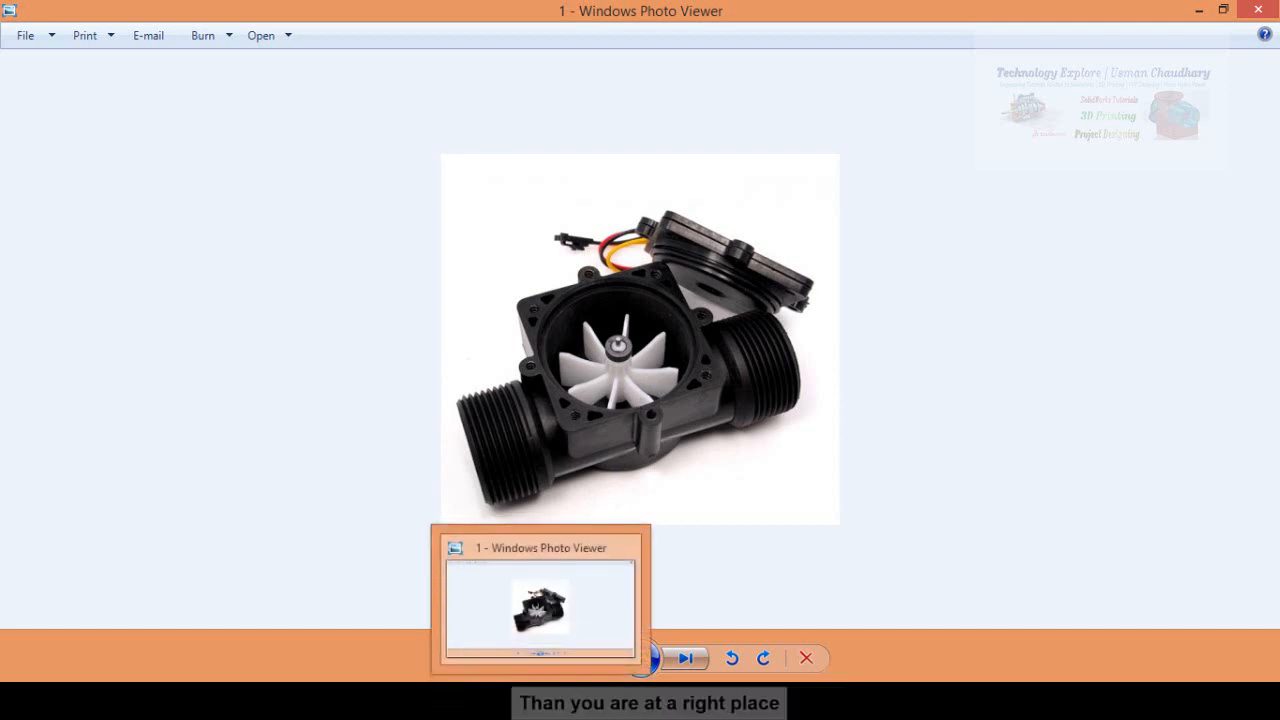
mouse_move(224, 705)
click(294, 637)
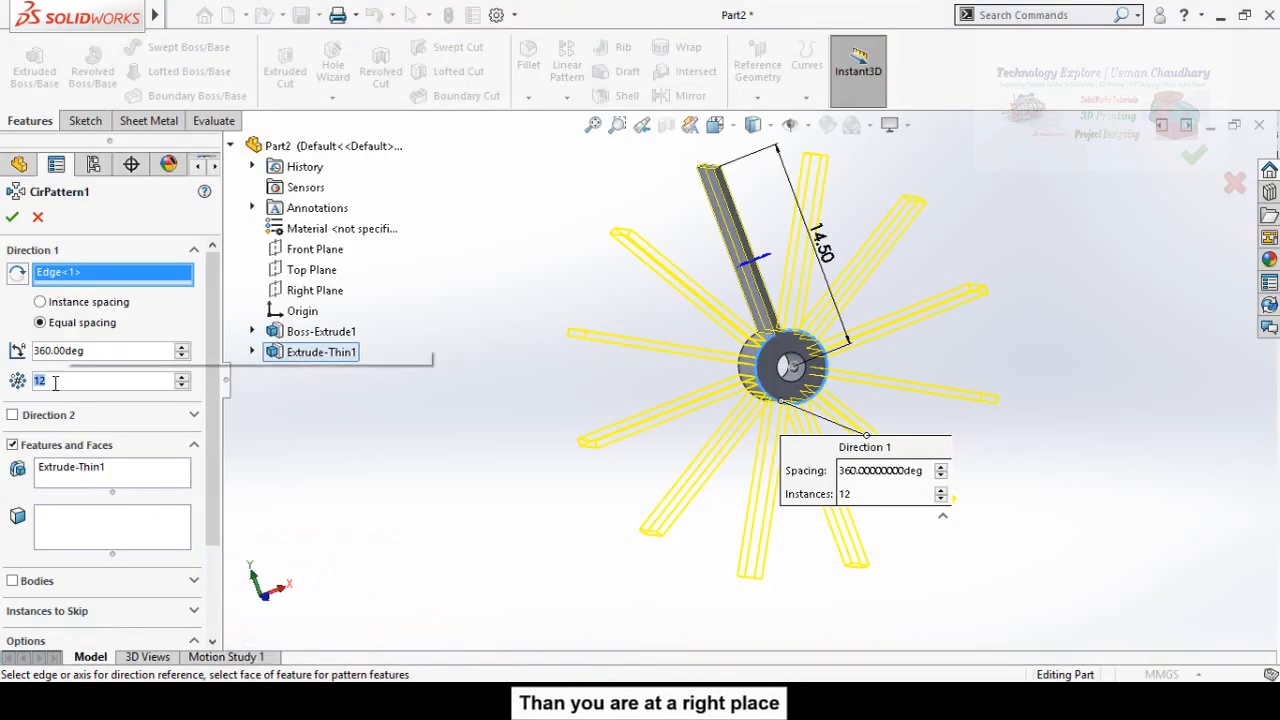
text(8)
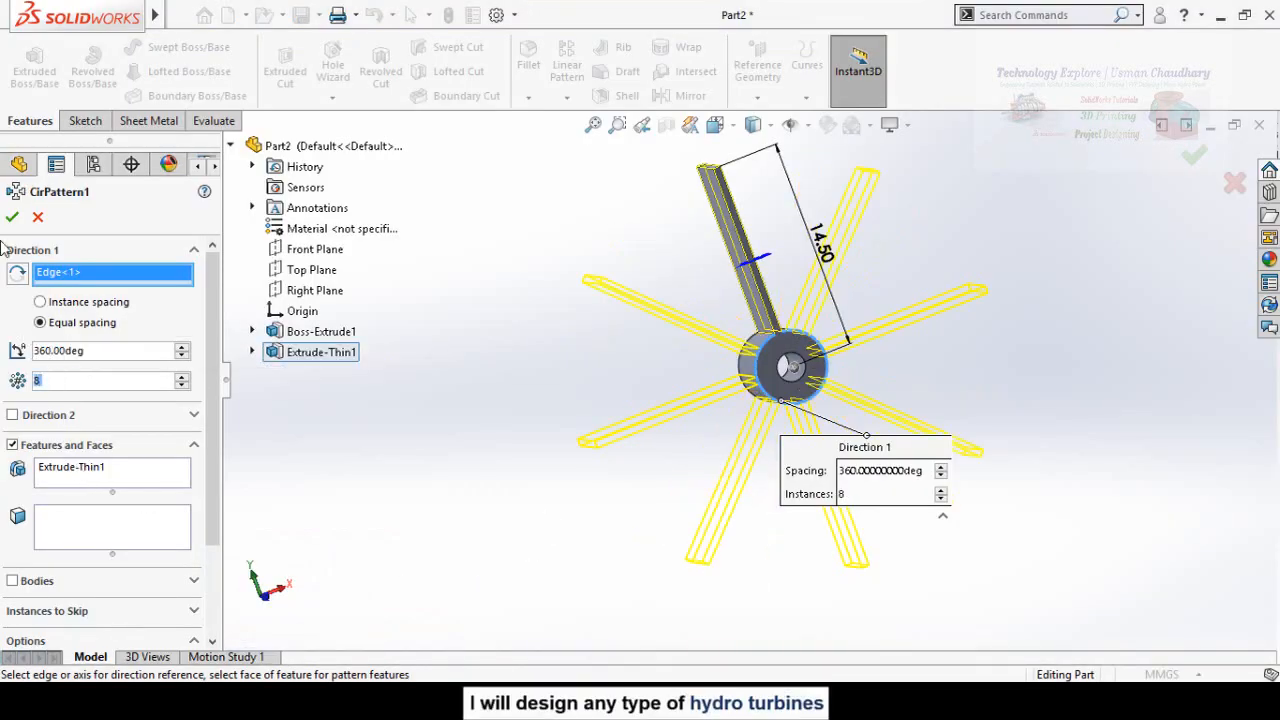
click(12, 218)
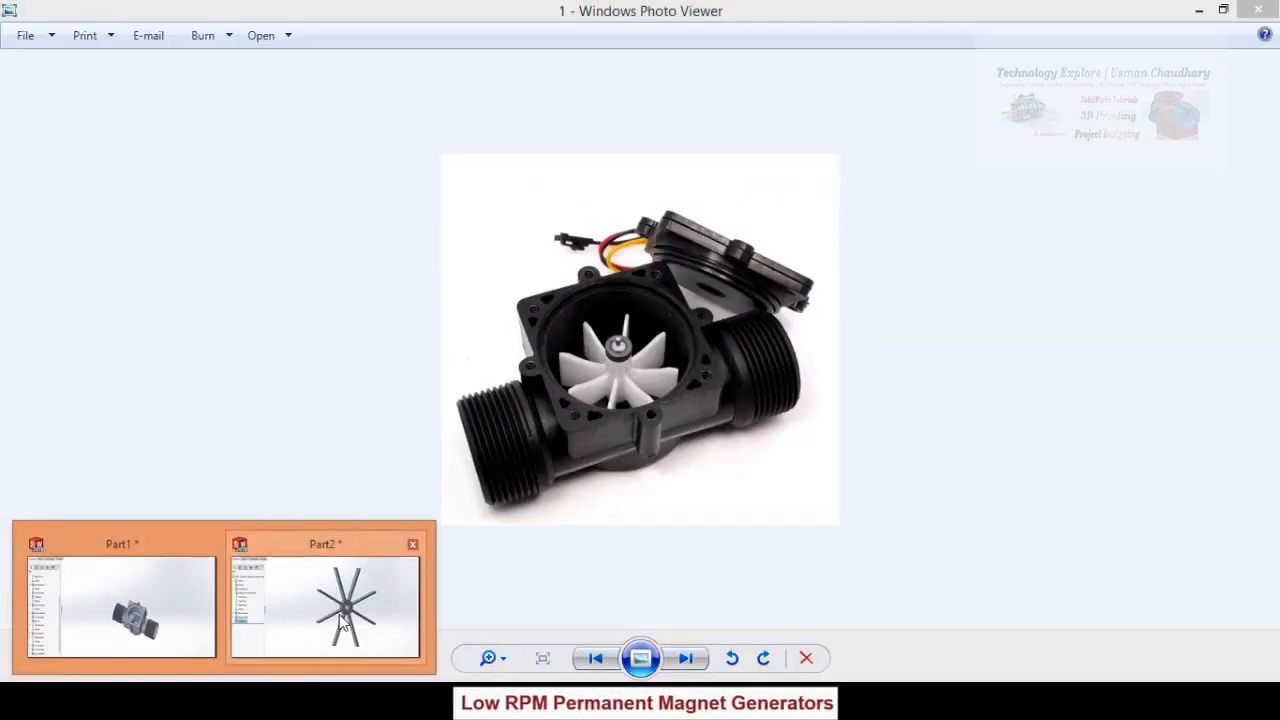
Return to the rotor part and save it as propeller
click(344, 620)
middle_drag(475, 404, 520, 535)
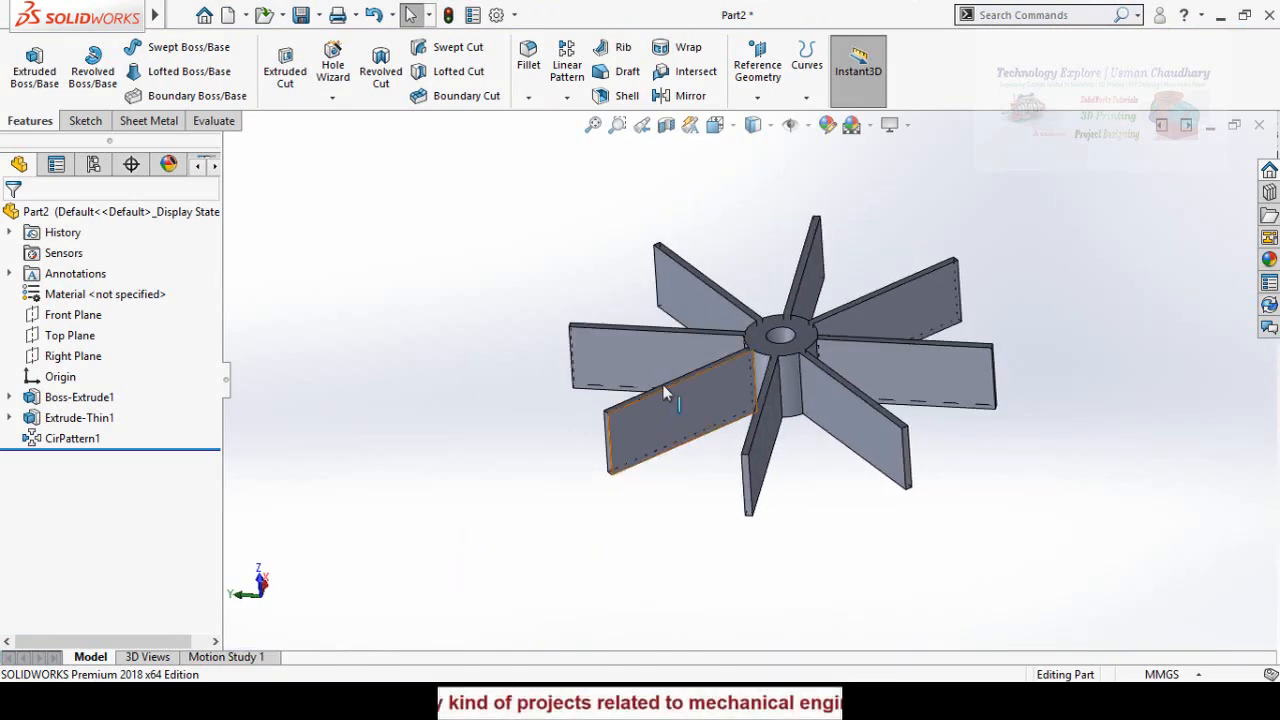
middle_drag(662, 390, 669, 505)
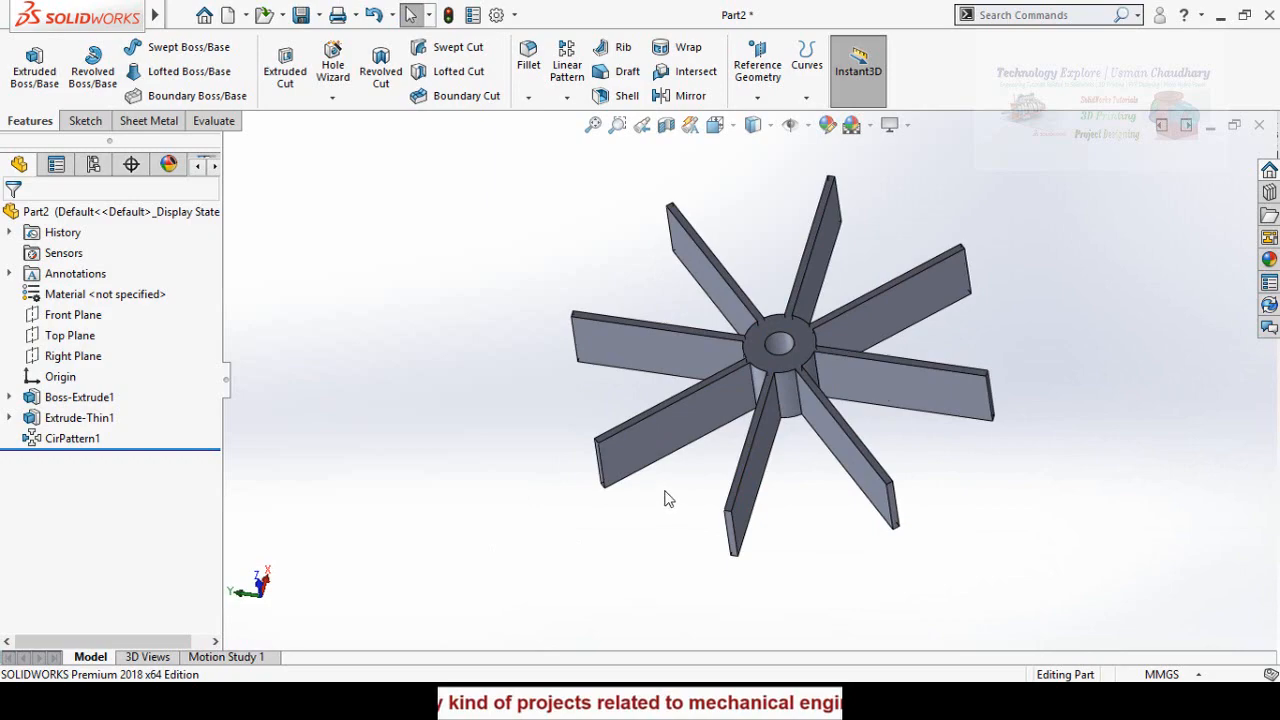
key(ctrl+s)
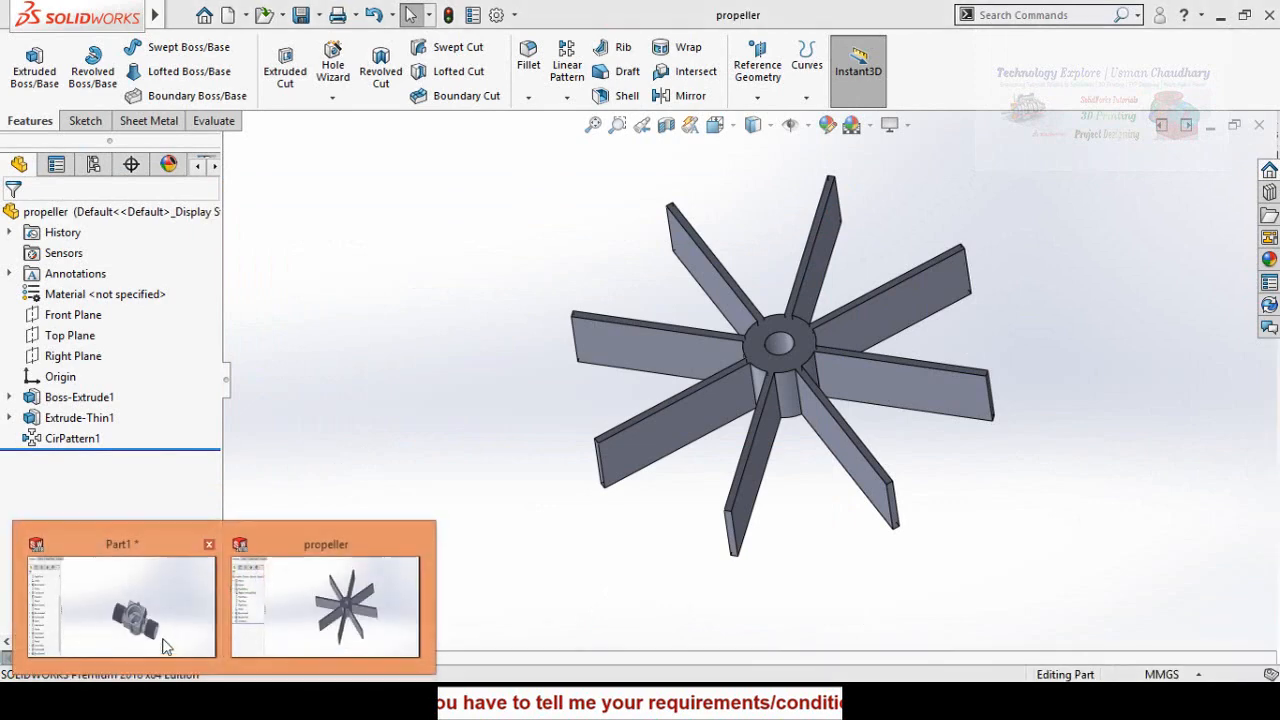
Switch to the threaded housing part and save it as body
click(163, 642)
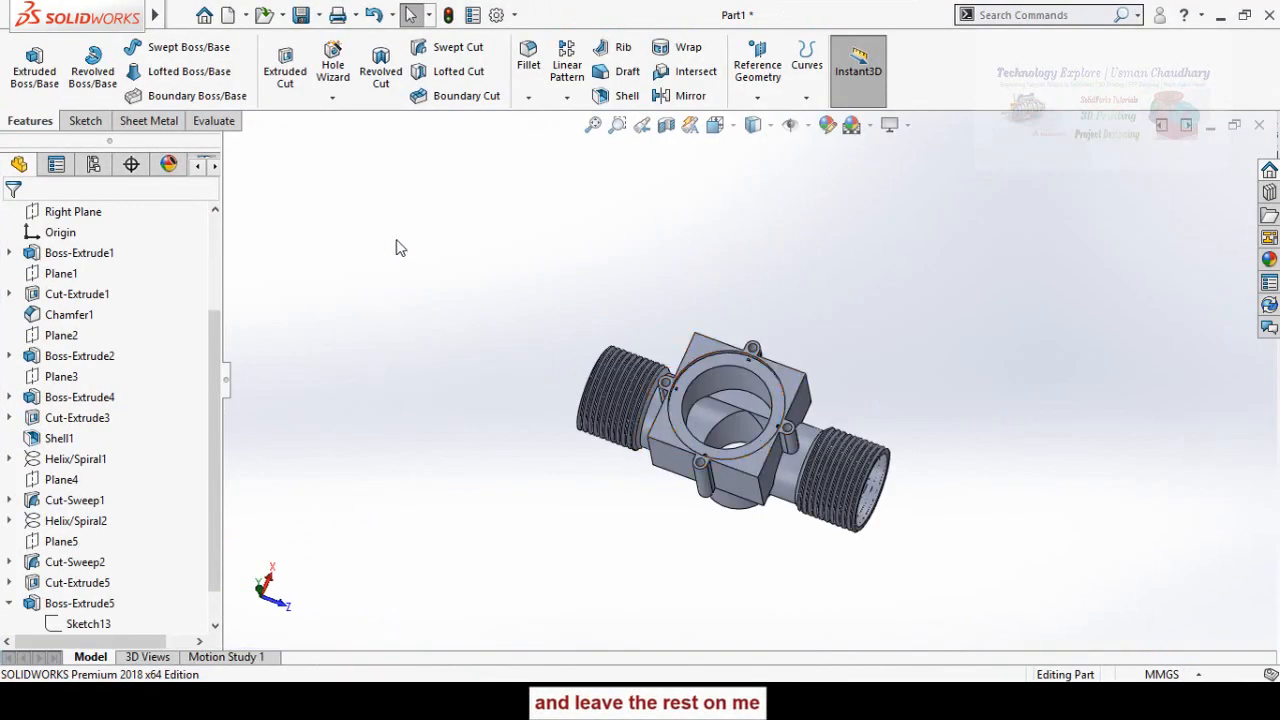
key(ctrl+s)
text(body)
key(Return)
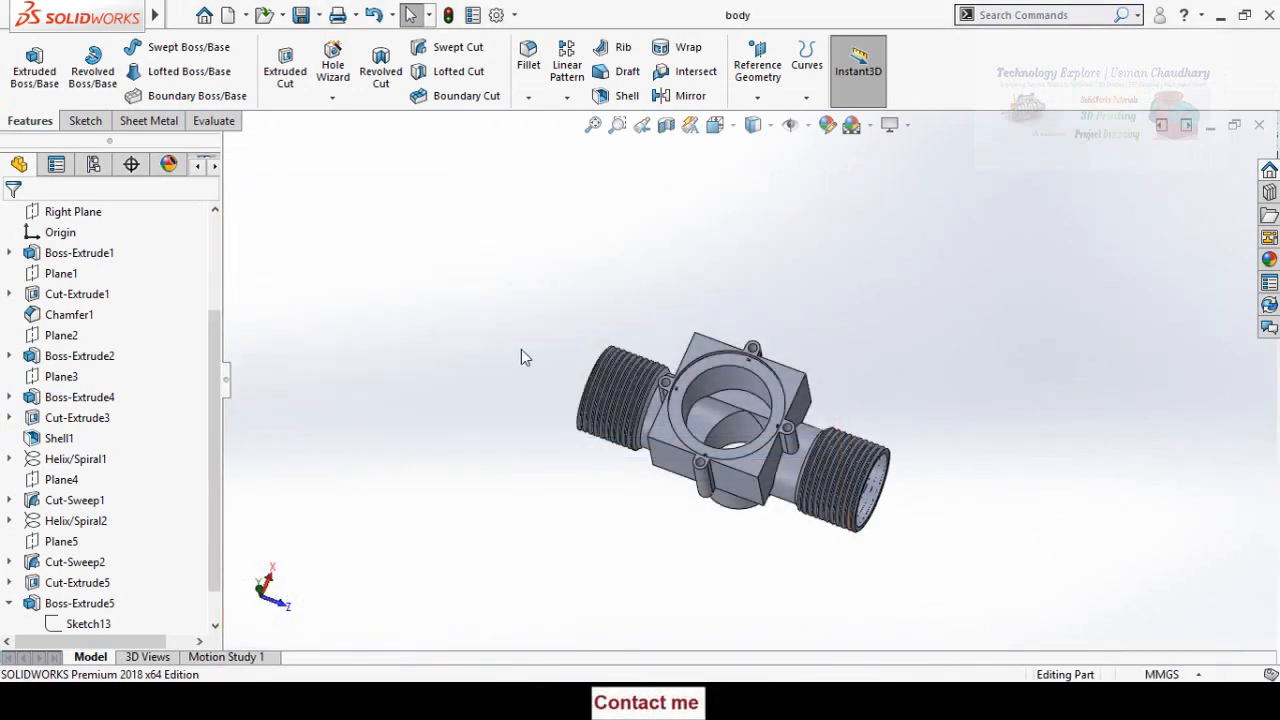
Start a fillet on the square block's two long lower edges that run along the pipe on opposite sides
middle_drag(551, 460, 590, 242)
middle_drag(662, 438, 662, 185)
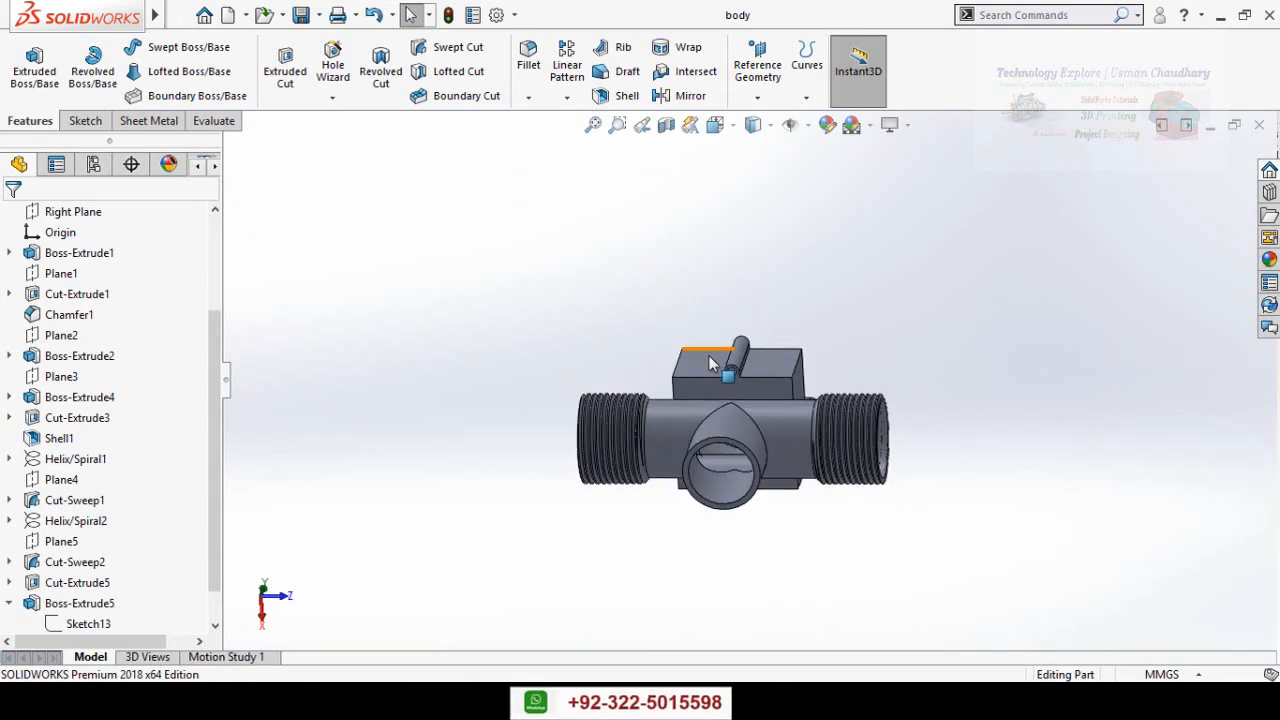
key(f)
middle_drag(698, 395, 558, 362)
key(f)
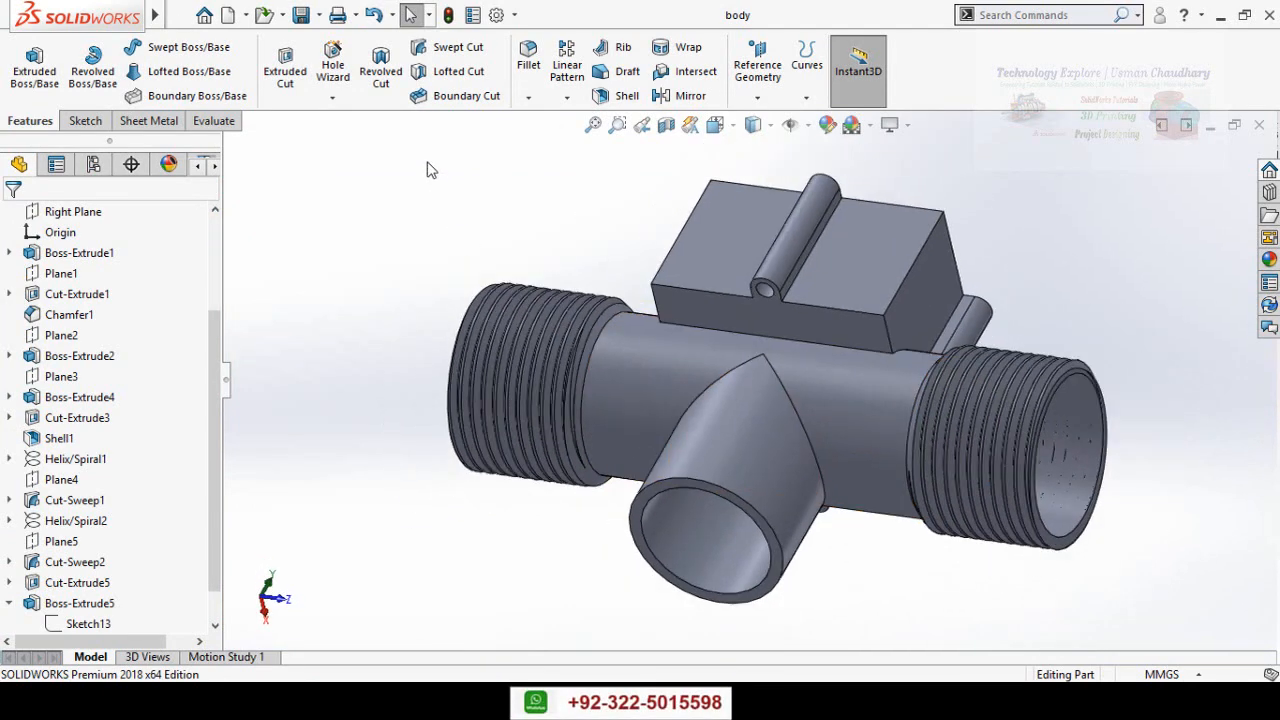
click(529, 64)
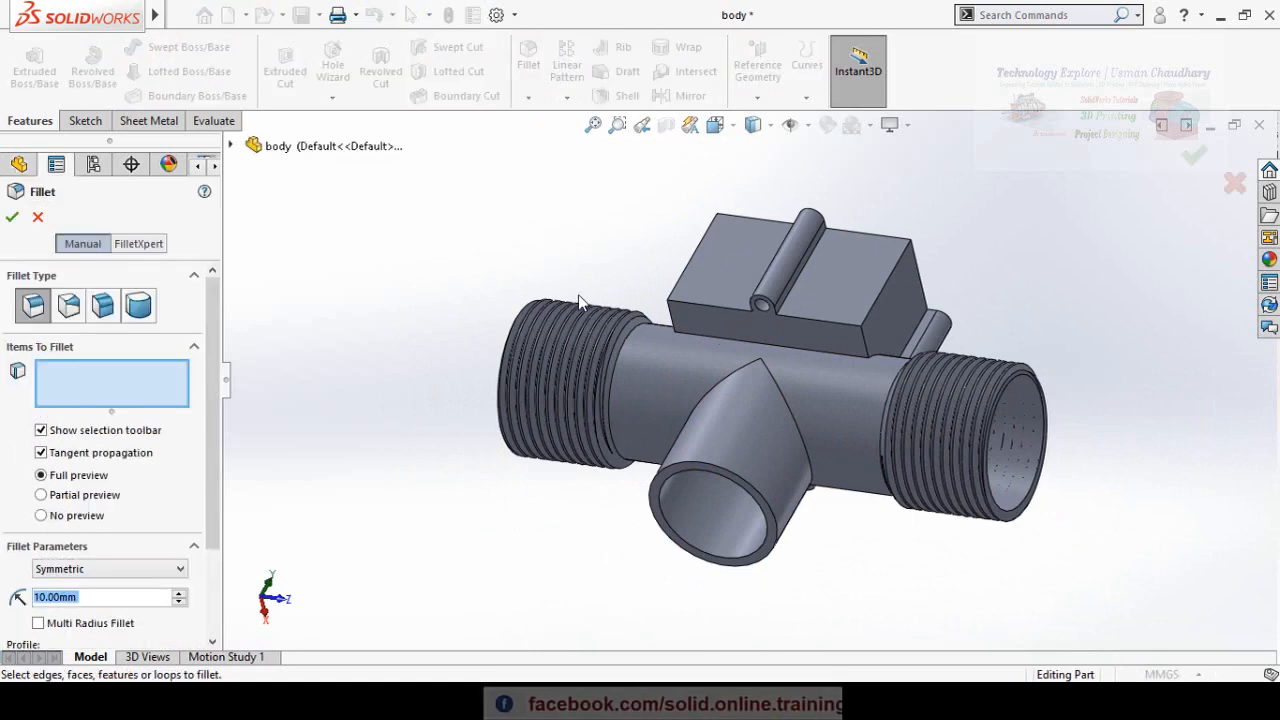
scroll(720, 340, down, 4)
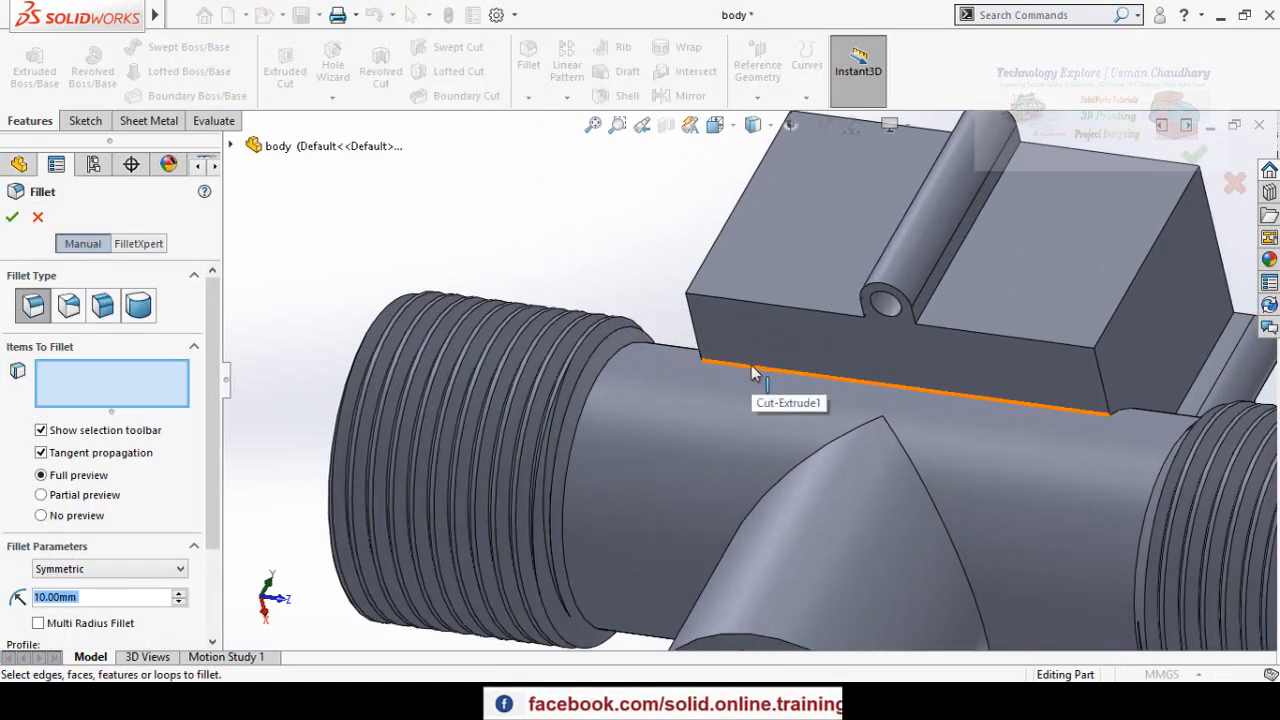
click(752, 367)
middle_drag(803, 389, 674, 328)
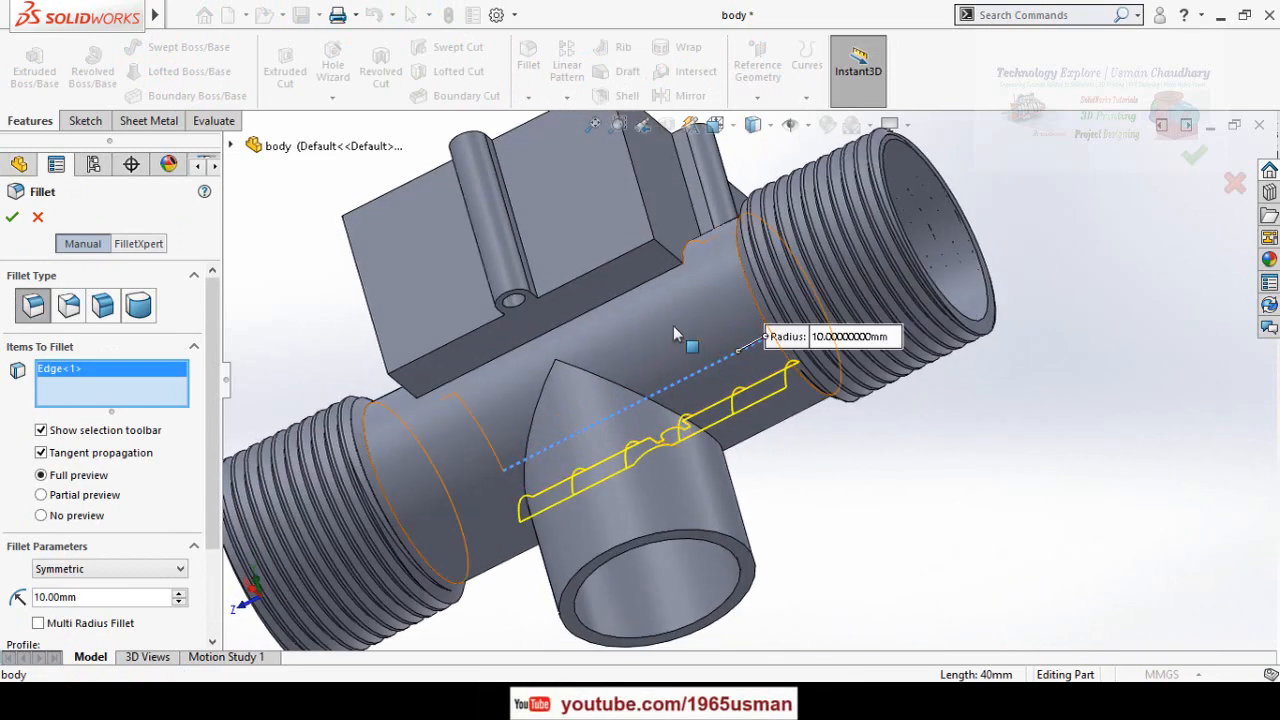
click(614, 299)
scroll(600, 383, up, 3)
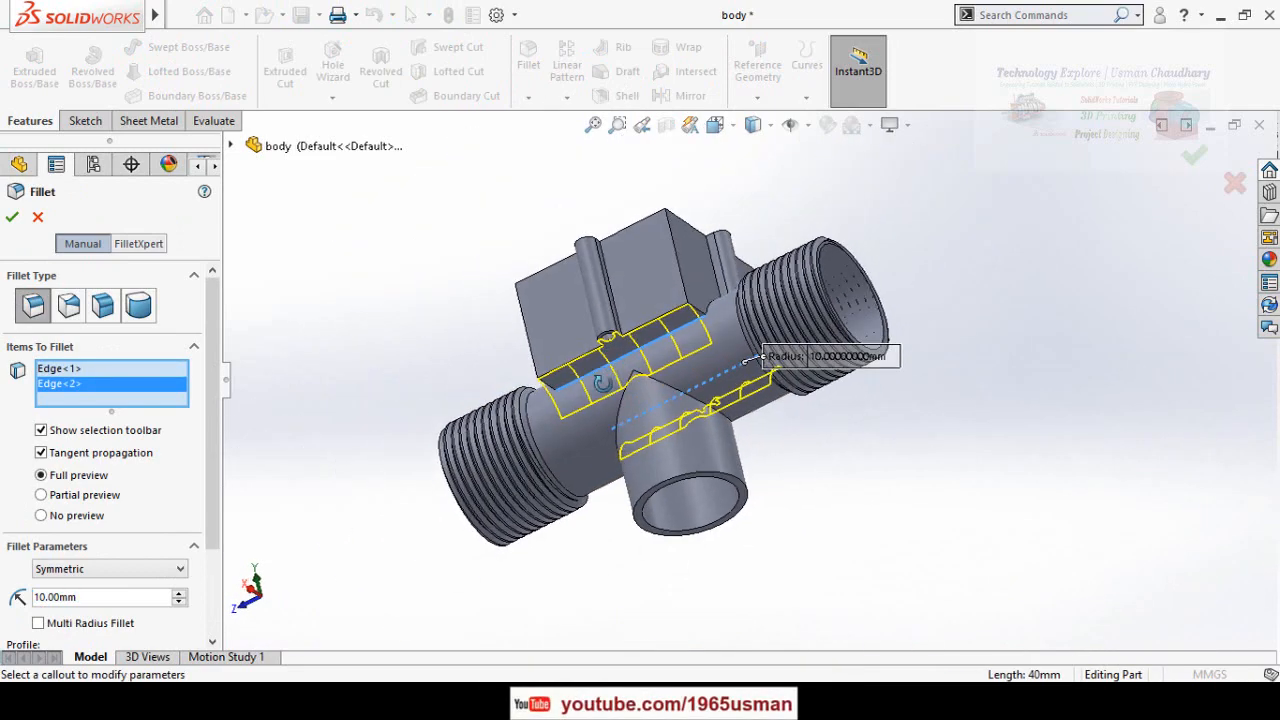
middle_drag(600, 383, 500, 432)
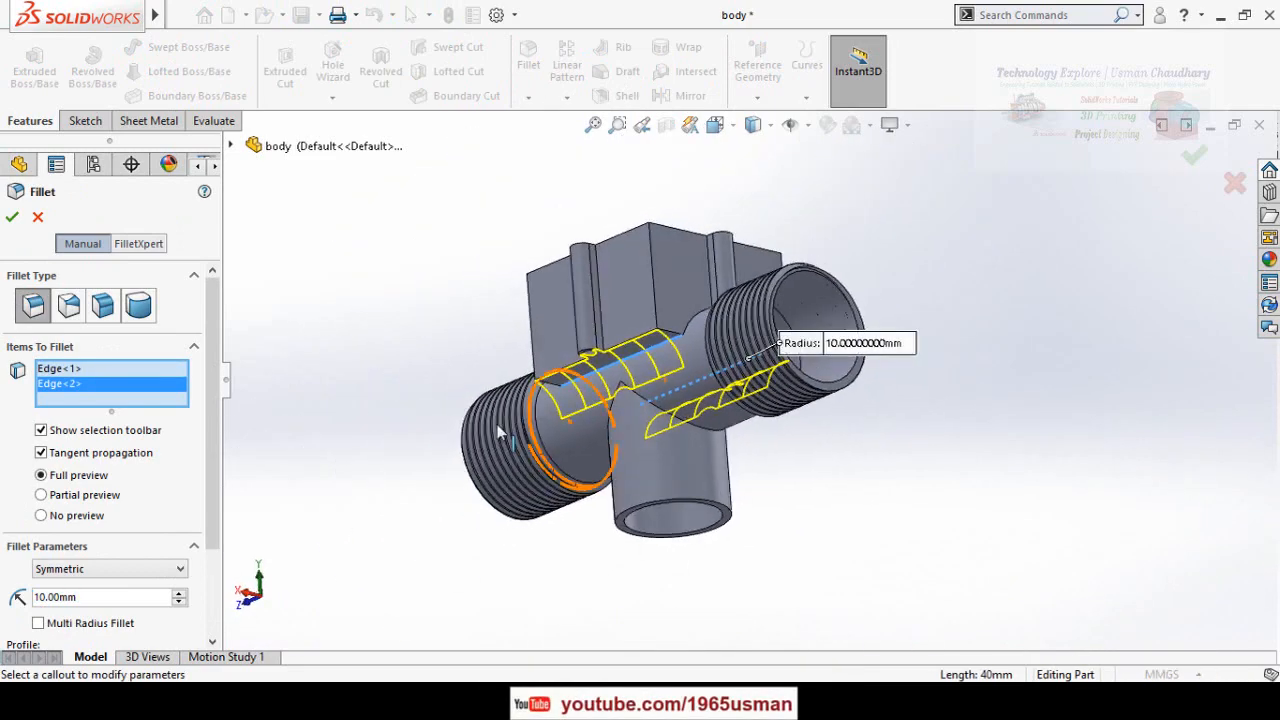
Set the fillet radius to 8 mm and apply it to both selected block edges
click(91, 597)
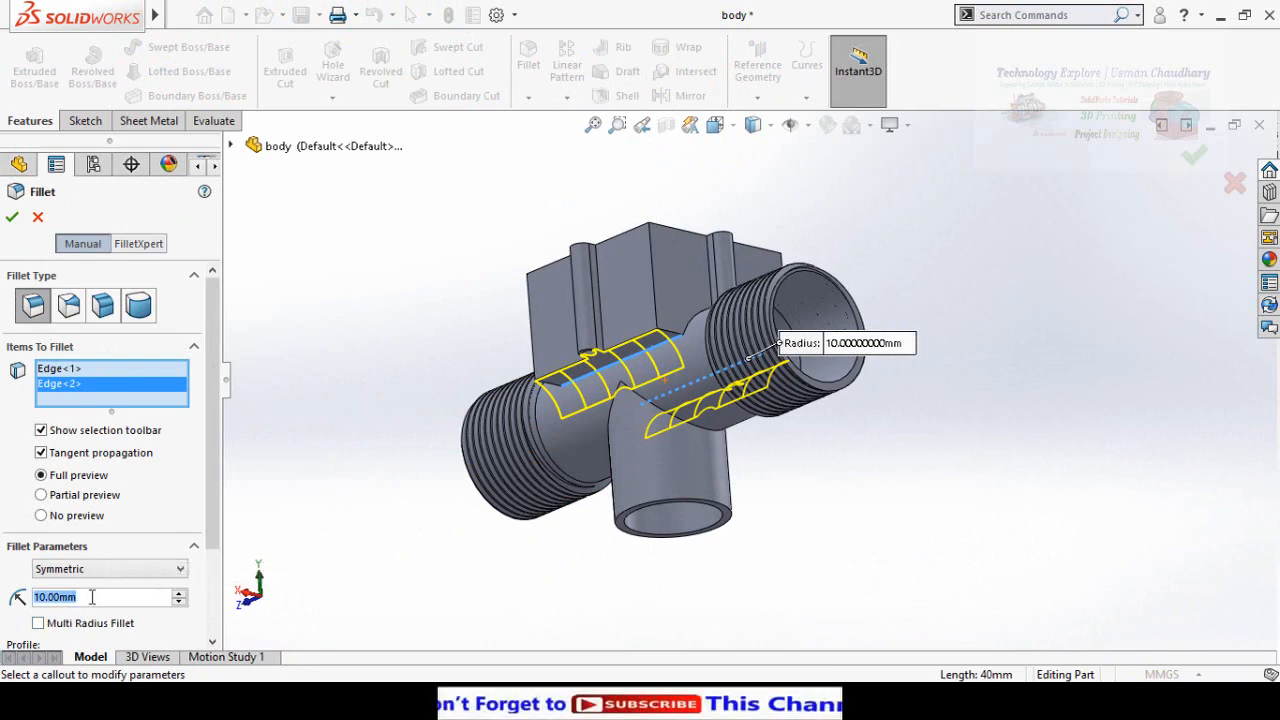
text(8)
key(Return)
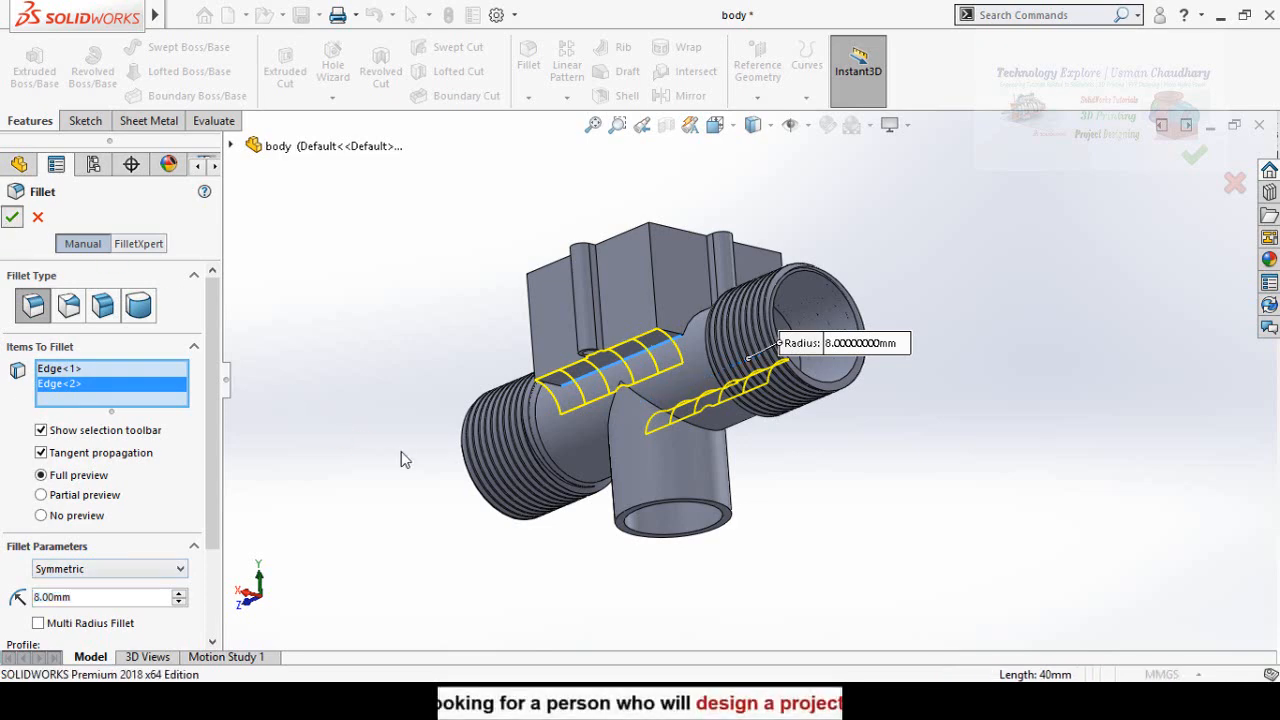
key(Return)
middle_drag(392, 392, 426, 565)
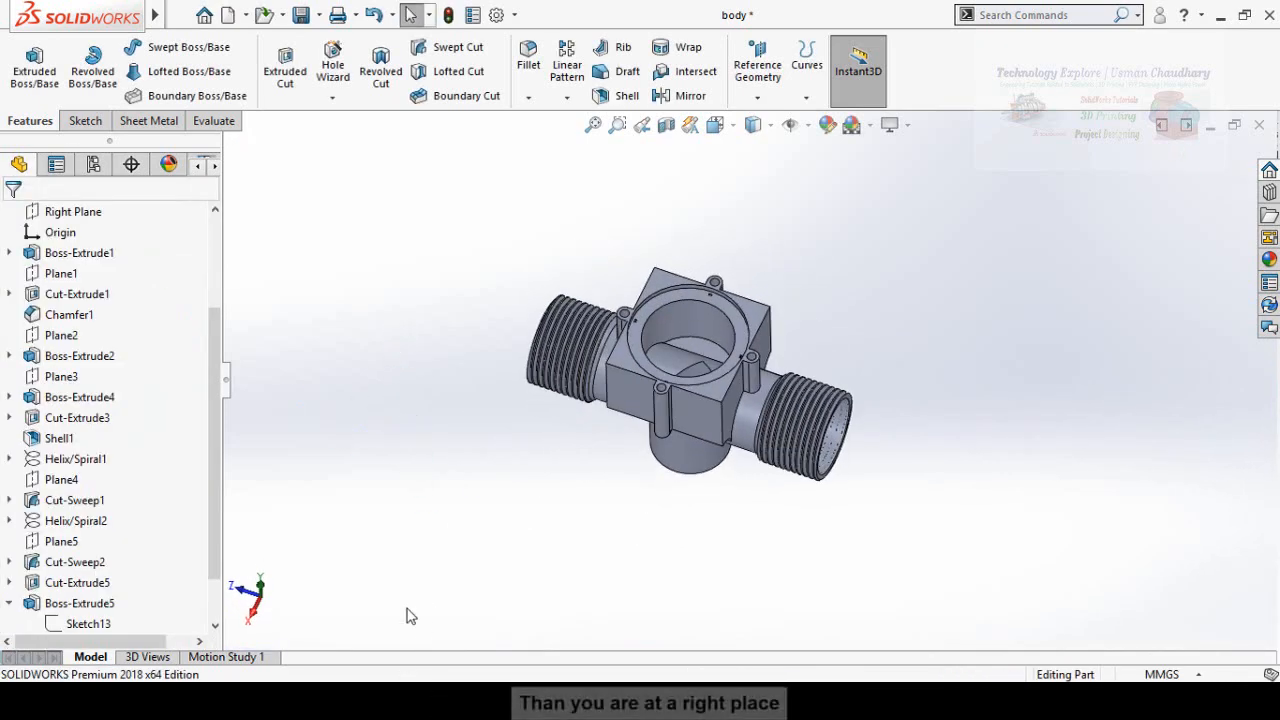
Create a new assembly and place the body part as its first component
key(ctrl+n)
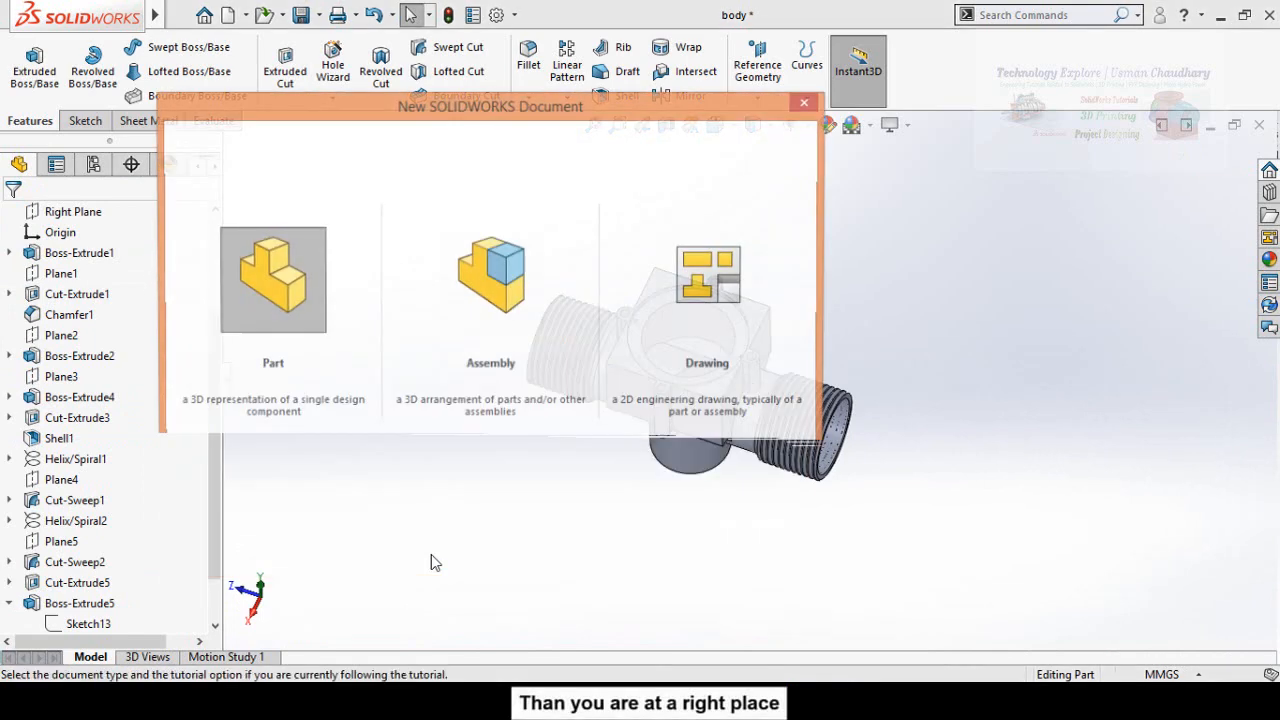
double_click(489, 316)
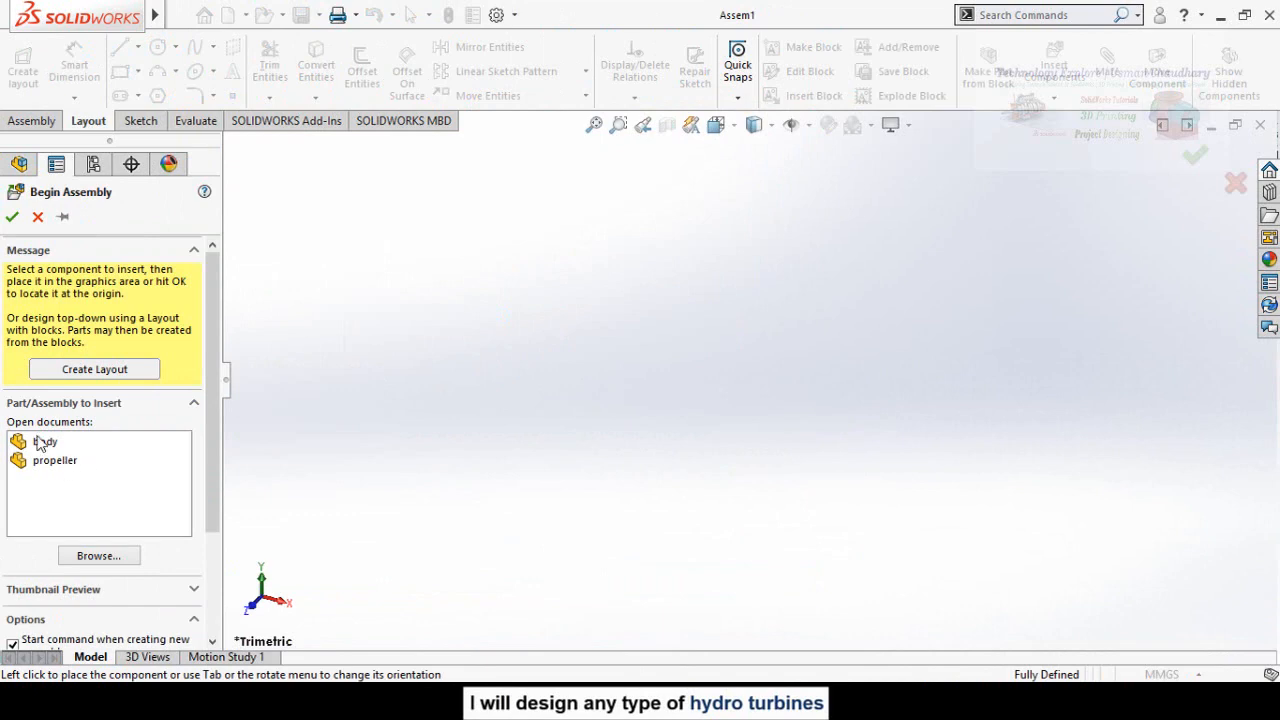
click(40, 443)
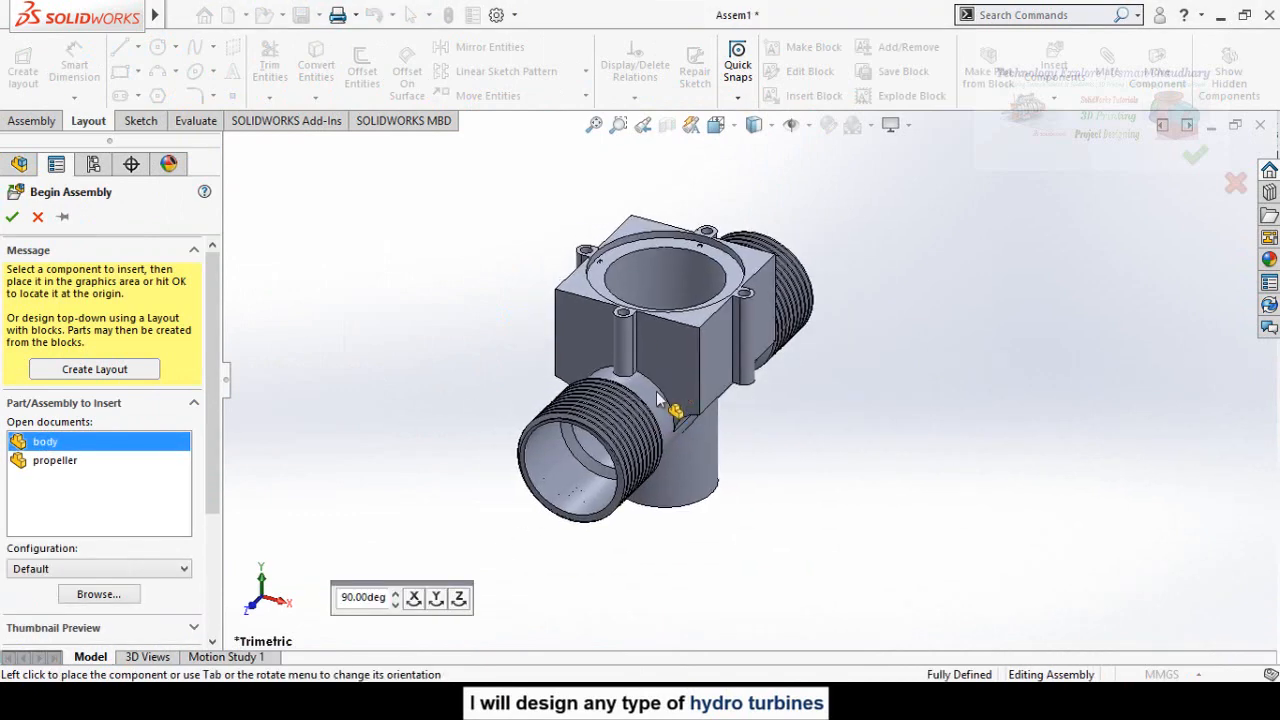
click(658, 398)
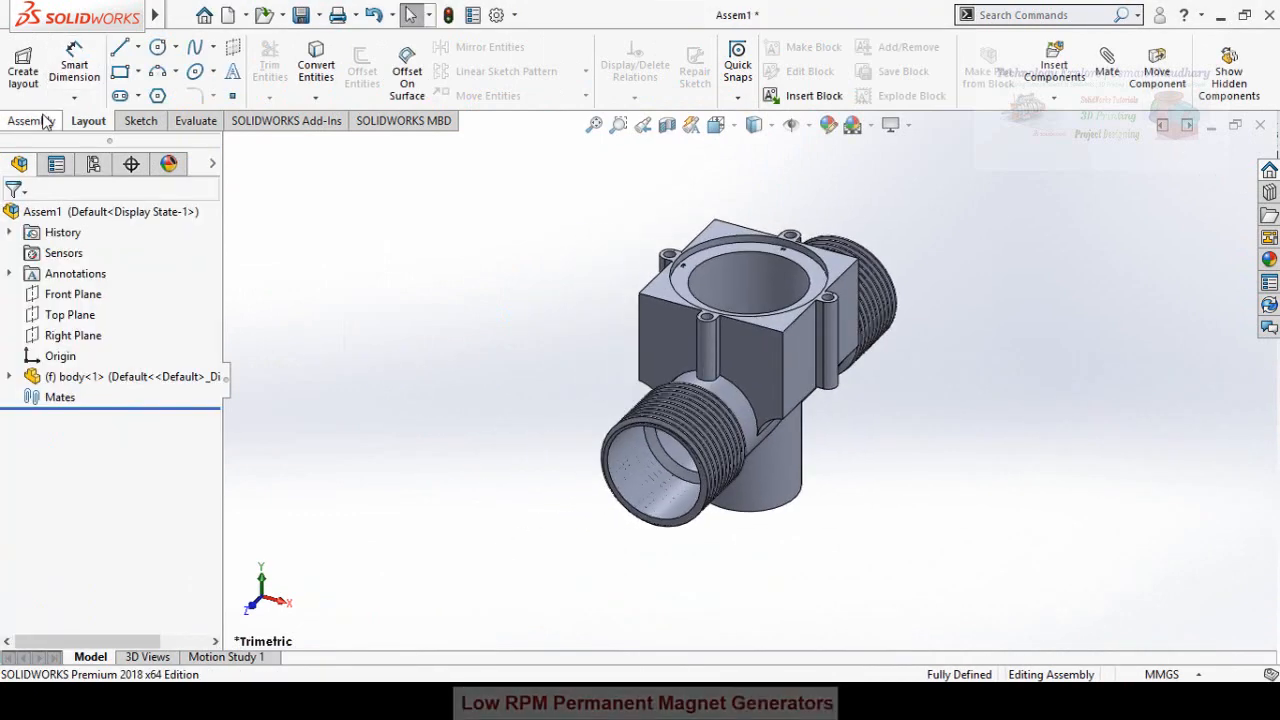
Insert the propeller part into the assembly beside the body
click(35, 120)
click(104, 65)
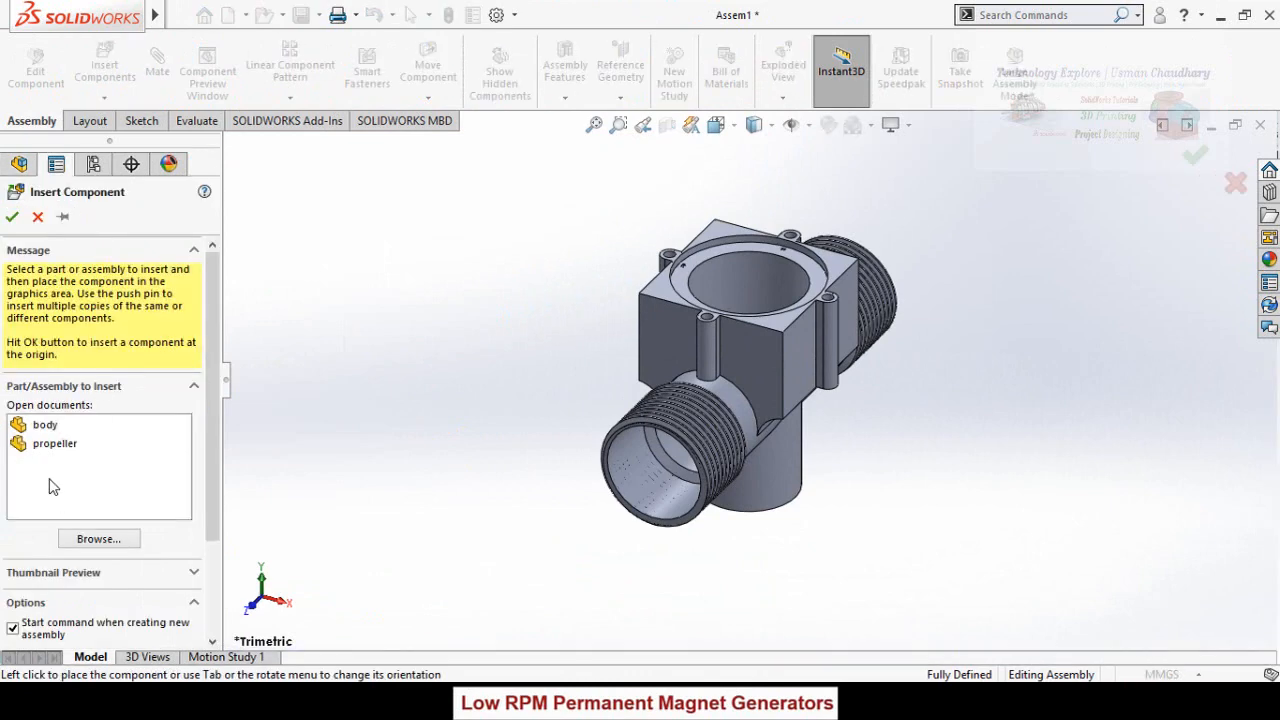
click(55, 443)
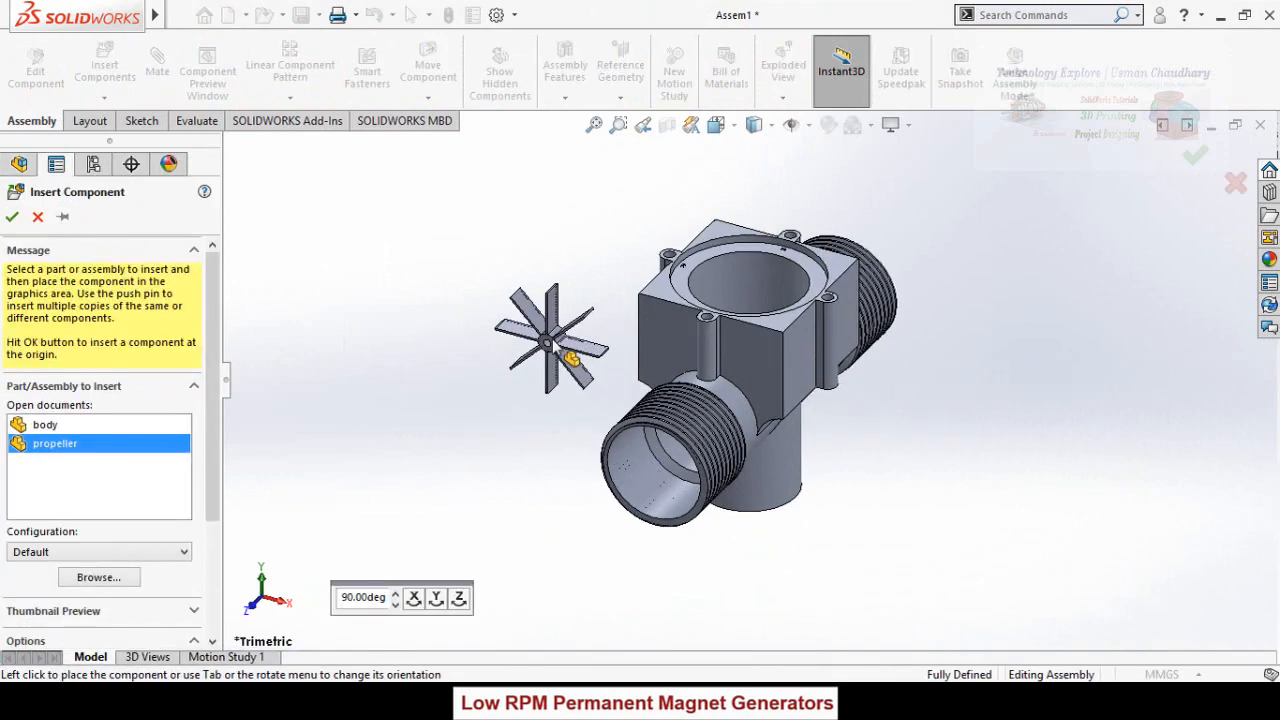
click(562, 350)
Mate the propeller's hub bore concentric with the large circular bore in the body's square block
scroll(570, 345, down, 4)
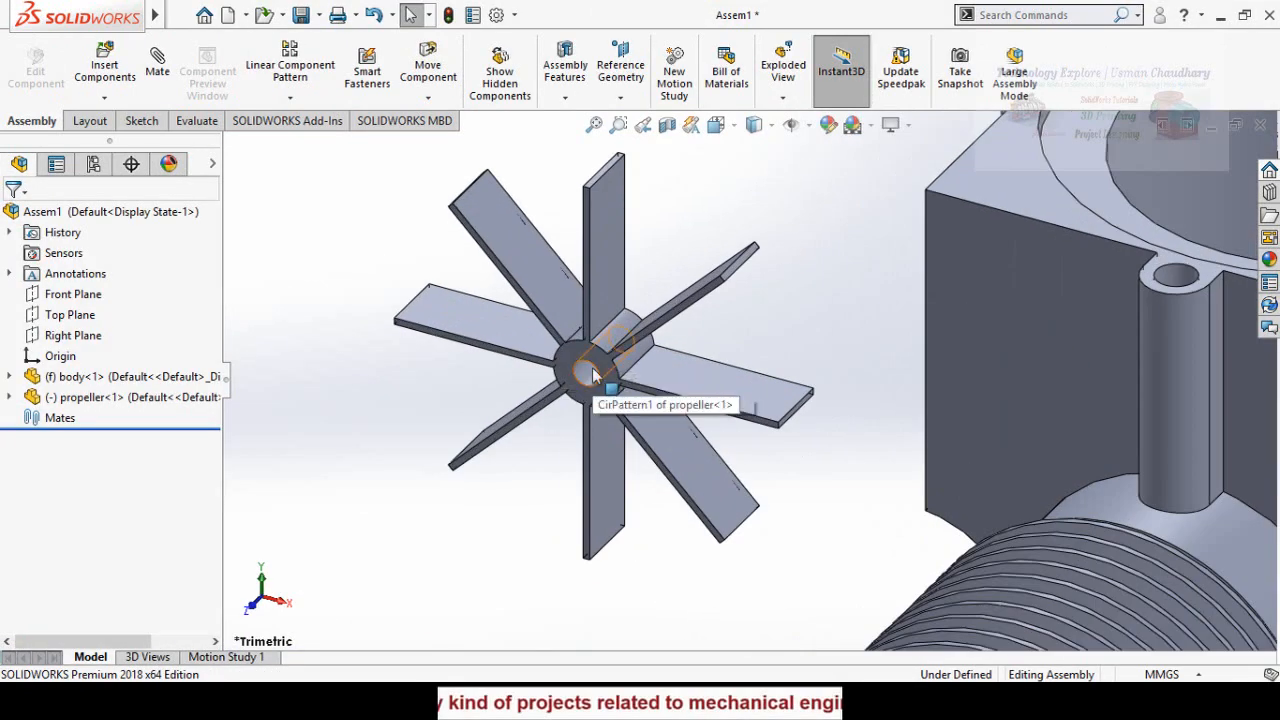
click(590, 373)
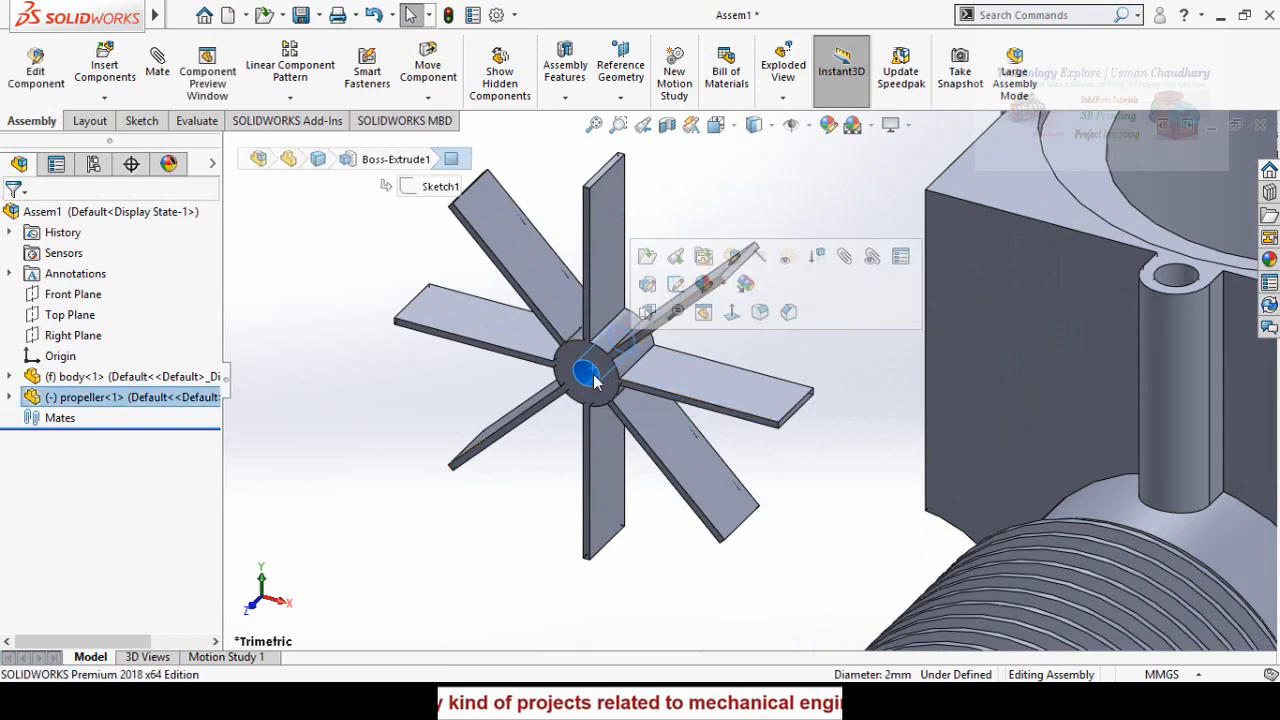
click(843, 258)
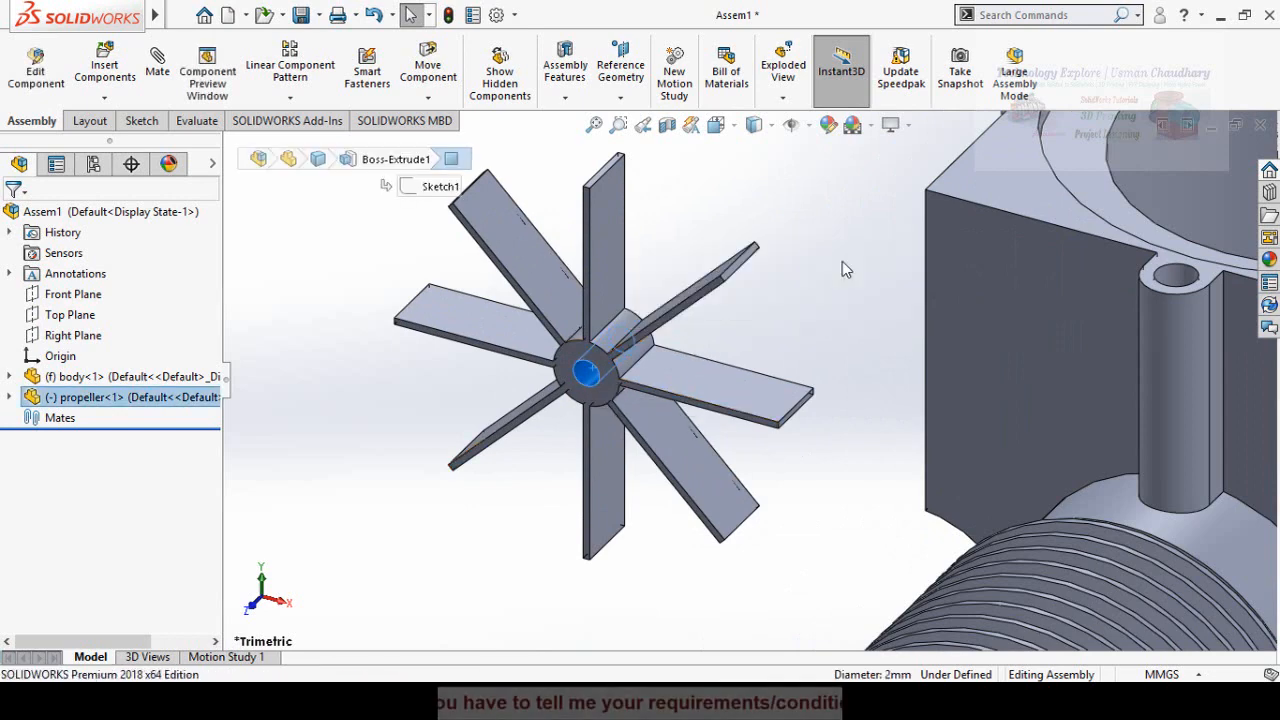
scroll(810, 270, up, 5)
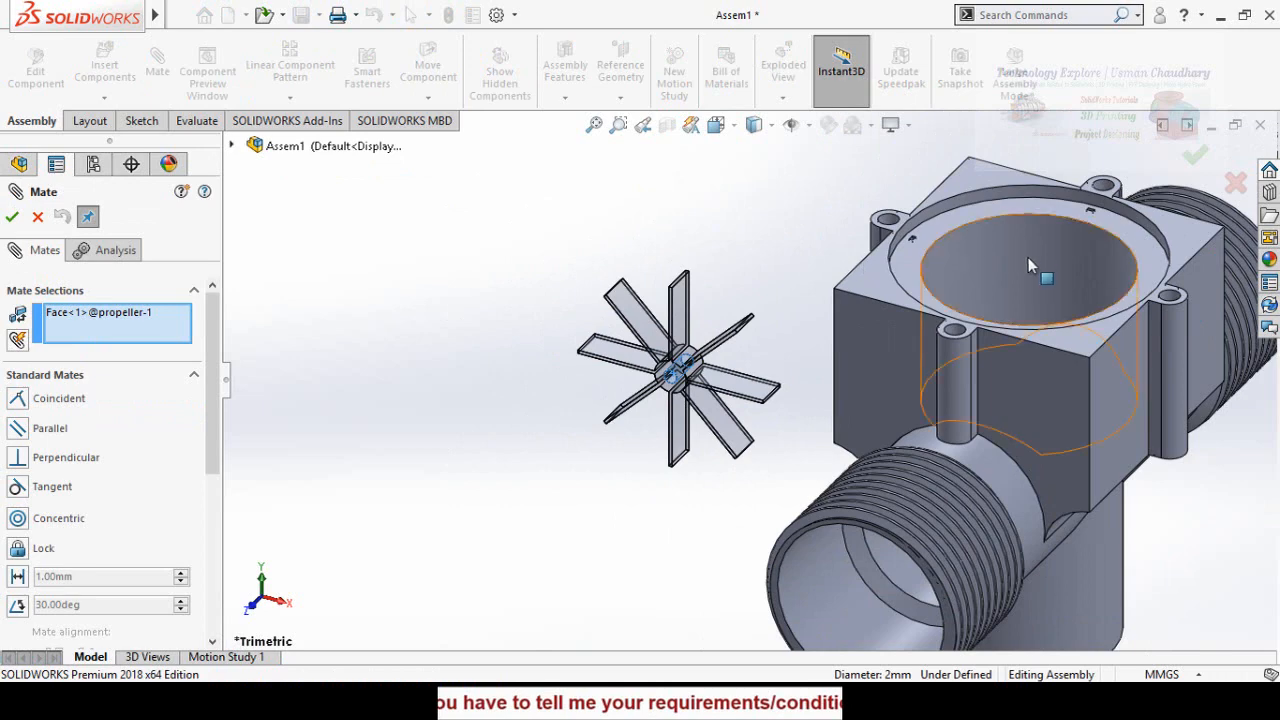
click(1026, 262)
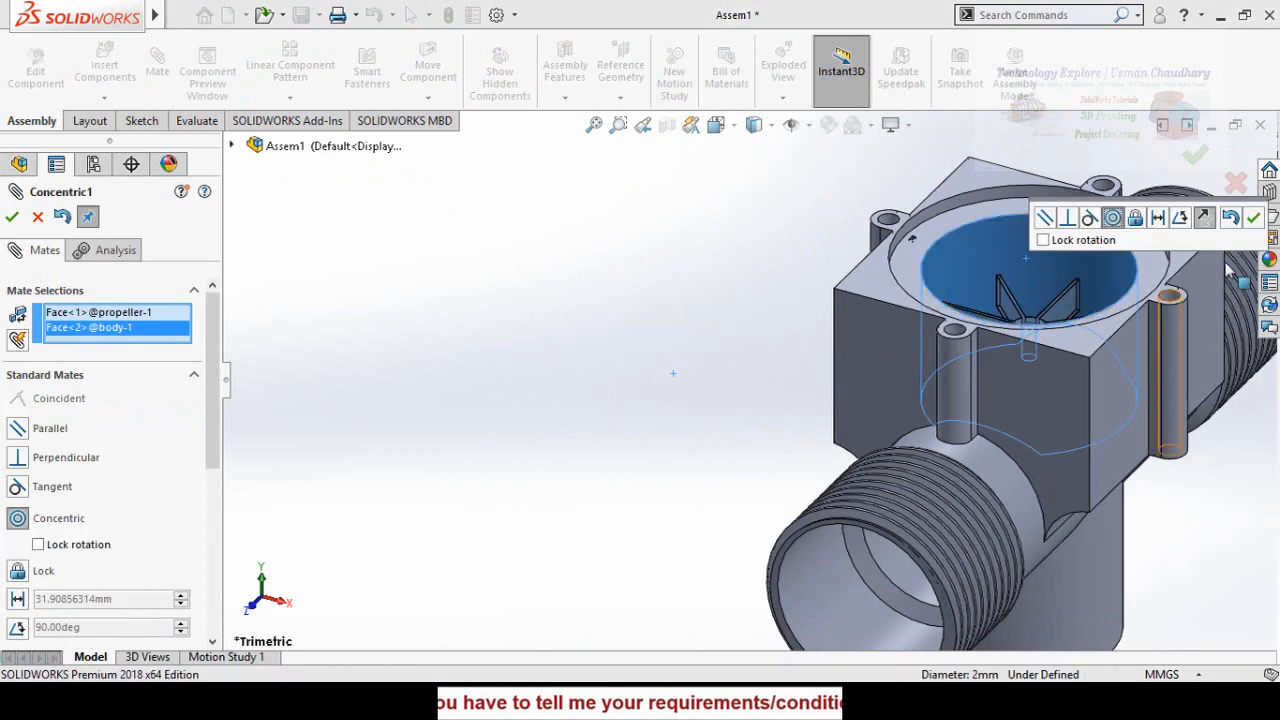
click(1252, 222)
Add a coincident mate between the body's recessed ring face and the propeller's top face, and finish mating
scroll(1107, 278, down, 6)
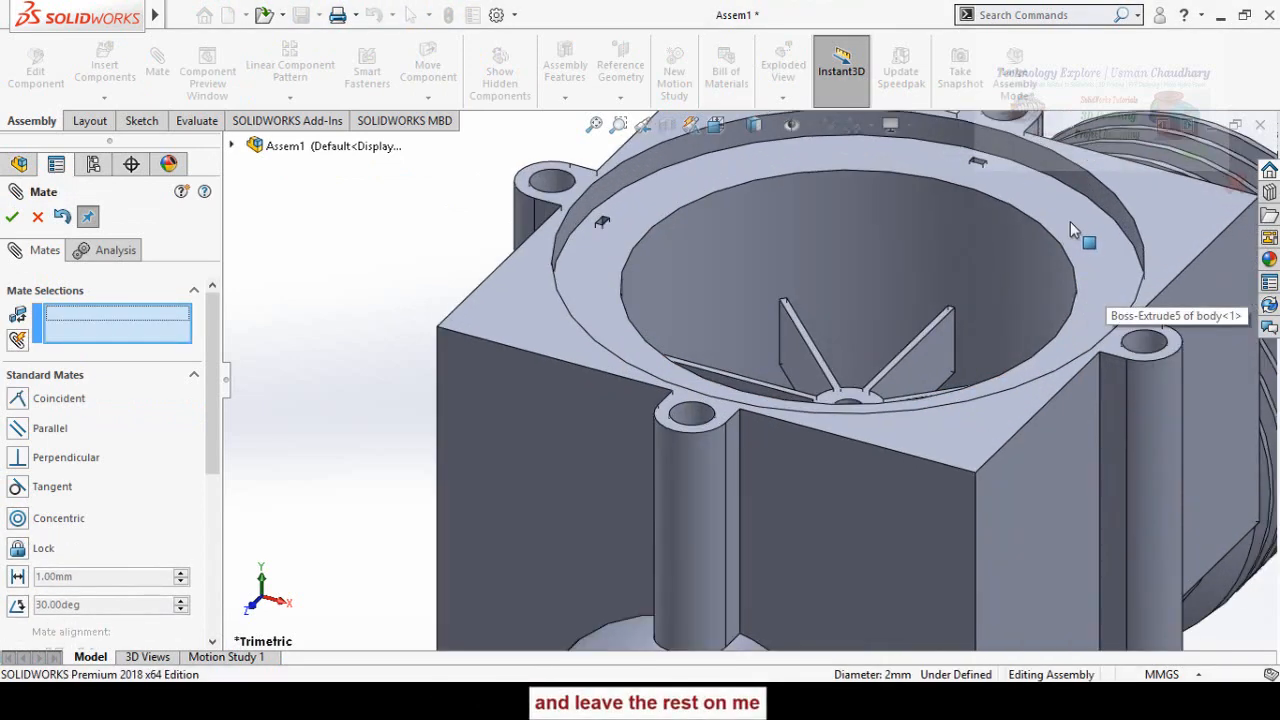
click(1071, 225)
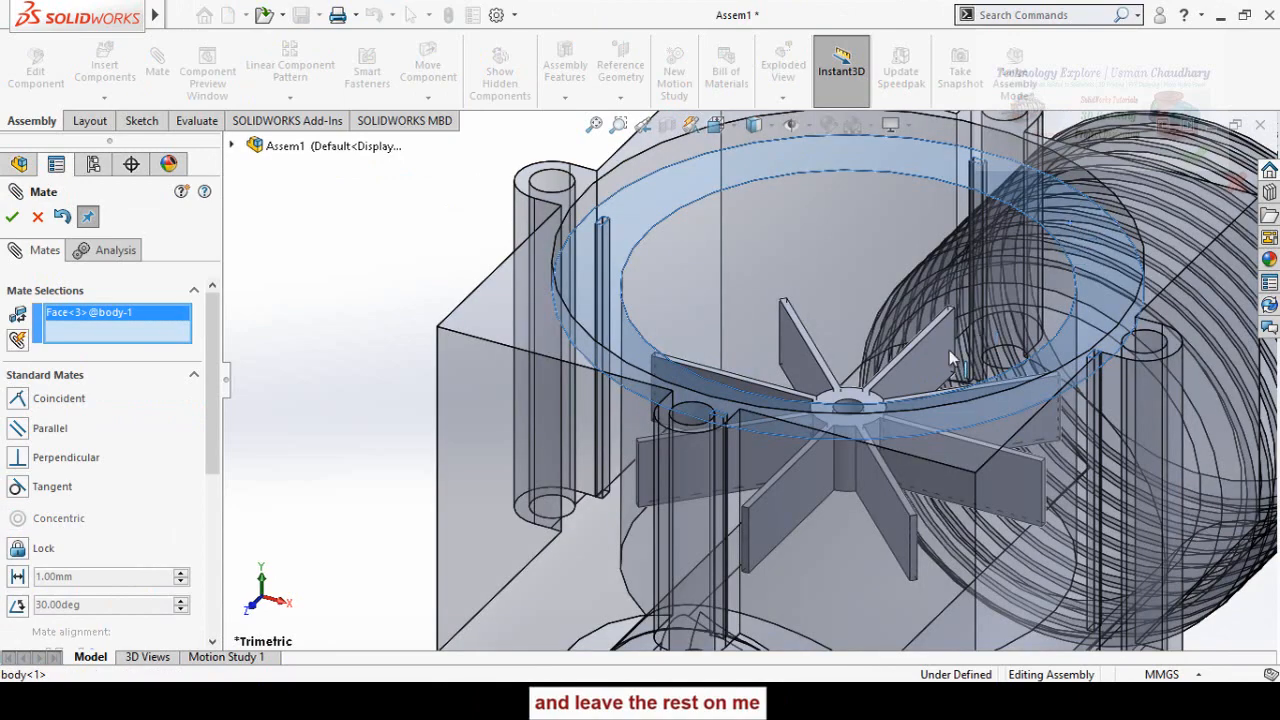
scroll(900, 390, down, 3)
click(828, 403)
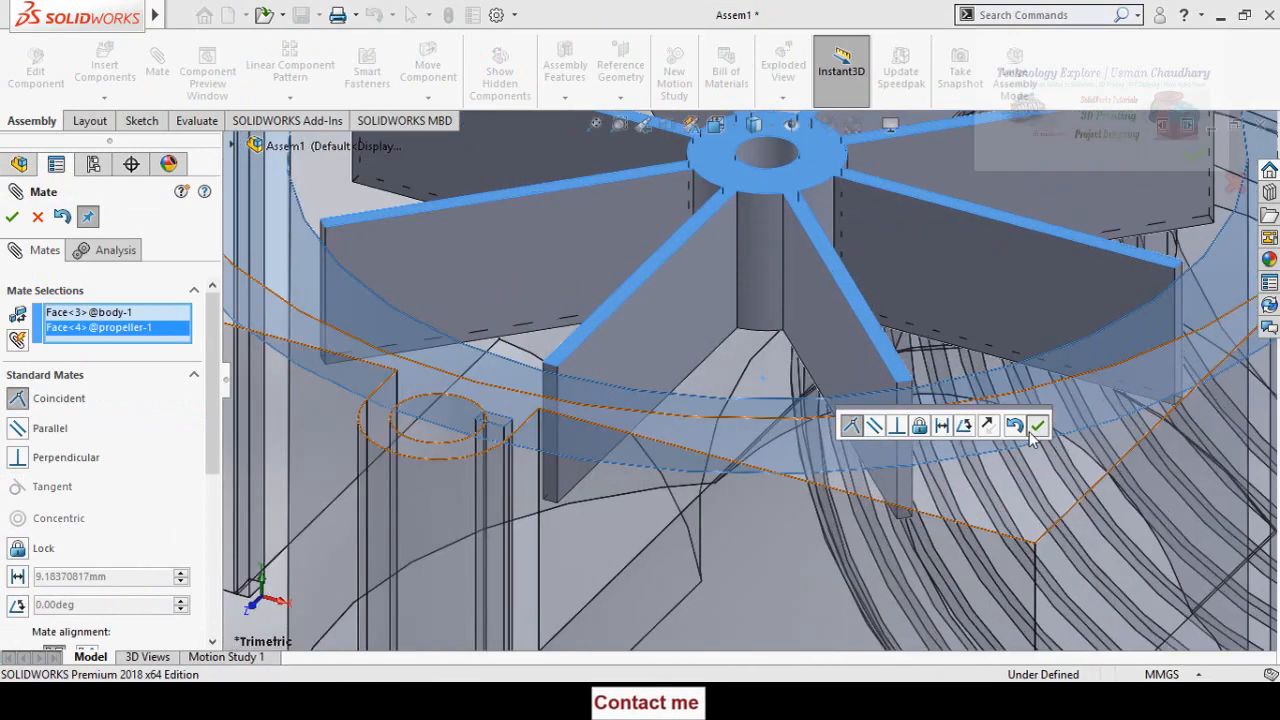
click(1037, 426)
scroll(780, 420, up, 5)
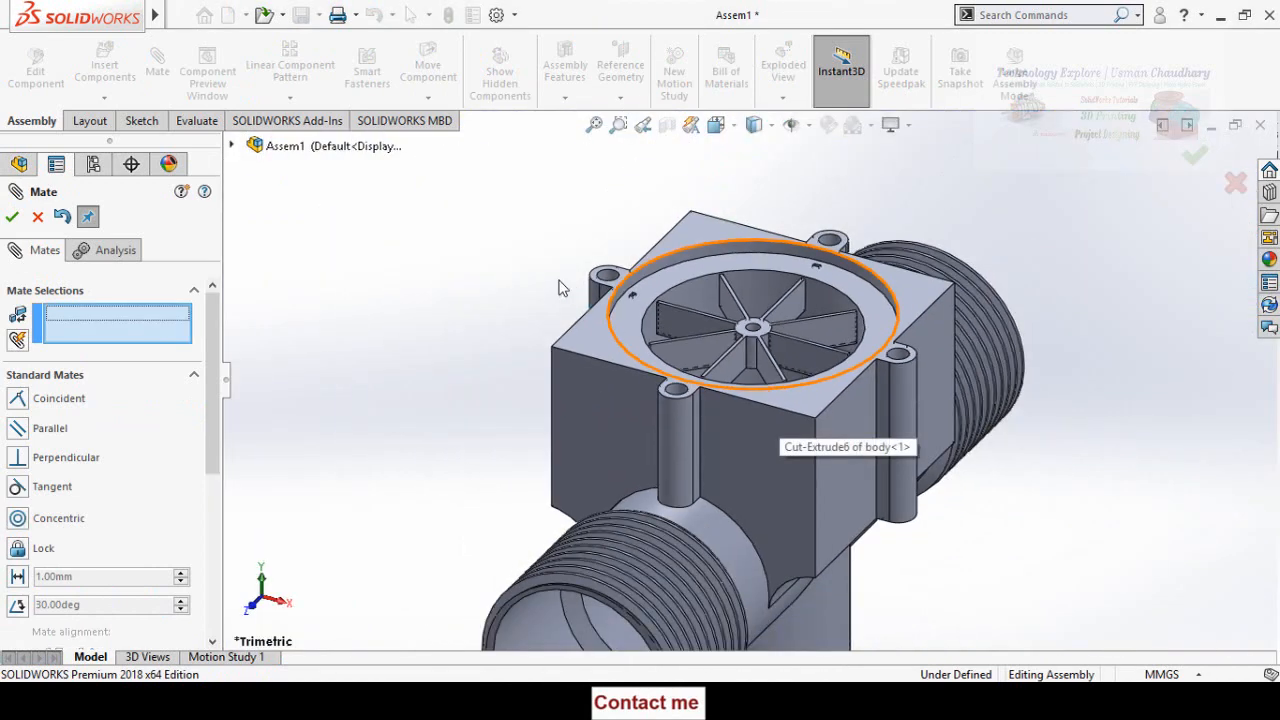
click(10, 220)
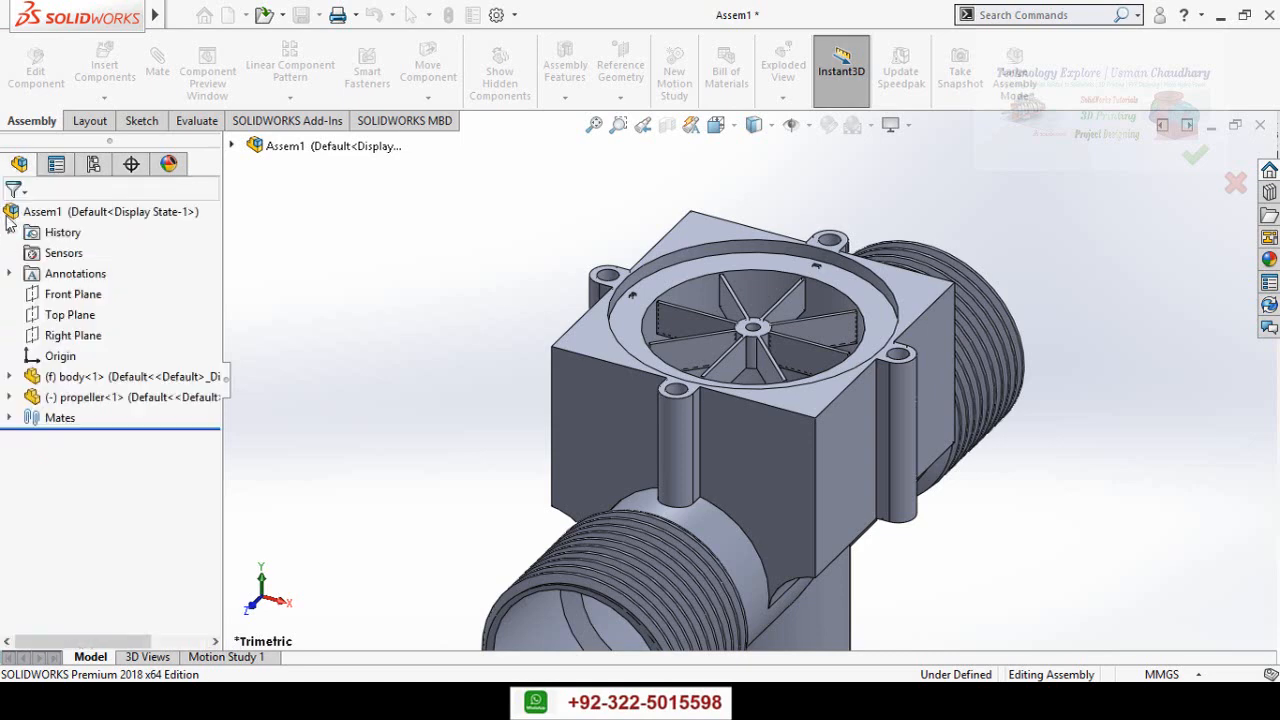
Make the body component transparent so the propeller inside can be worked on
scroll(486, 349, up, 3)
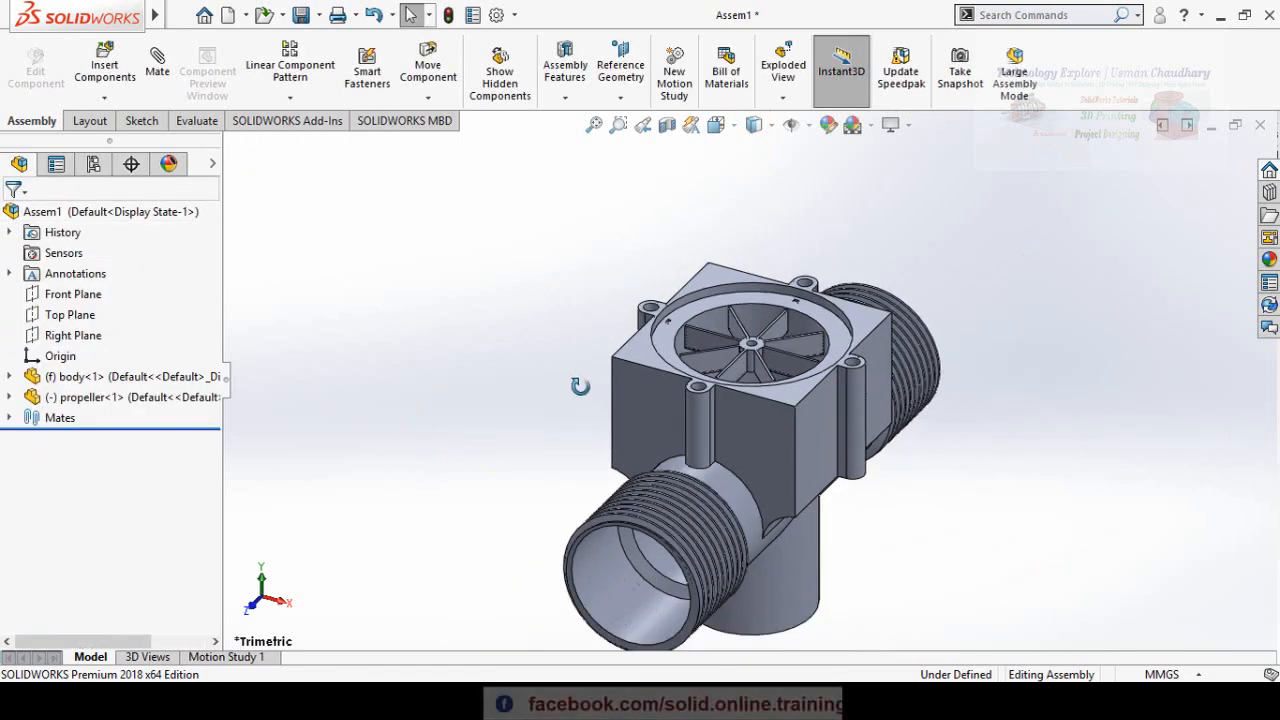
middle_drag(586, 380, 668, 400)
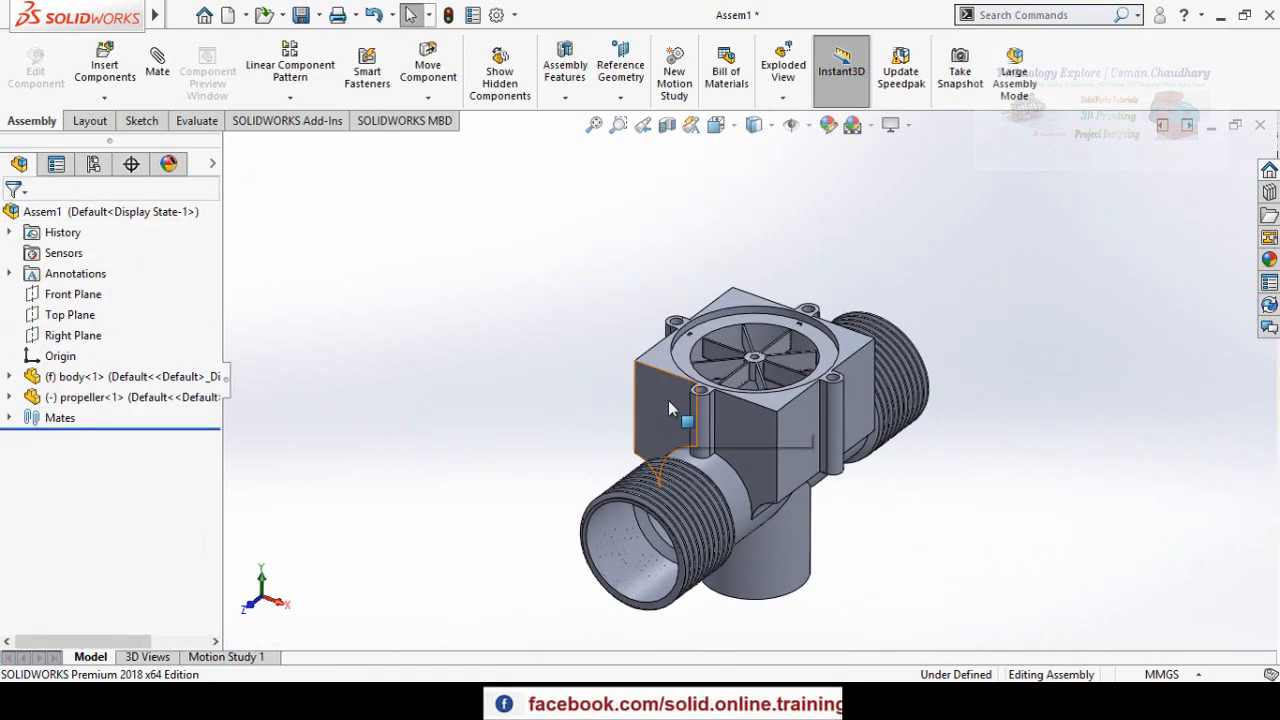
click(668, 400)
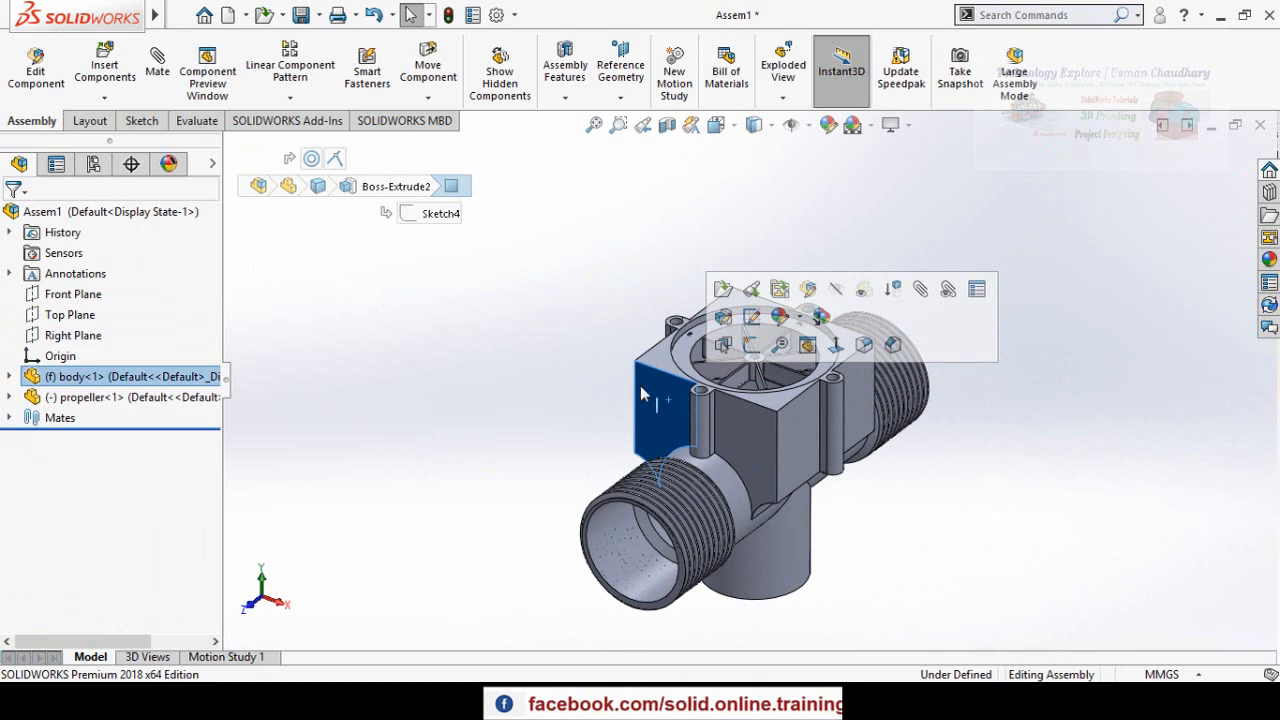
click(864, 290)
scroll(990, 337, down, 2)
mouse_move(917, 362)
middle_down()
mouse_move(890, 313)
mouse_move(834, 310)
mouse_move(849, 340)
mouse_move(828, 314)
middle_up()
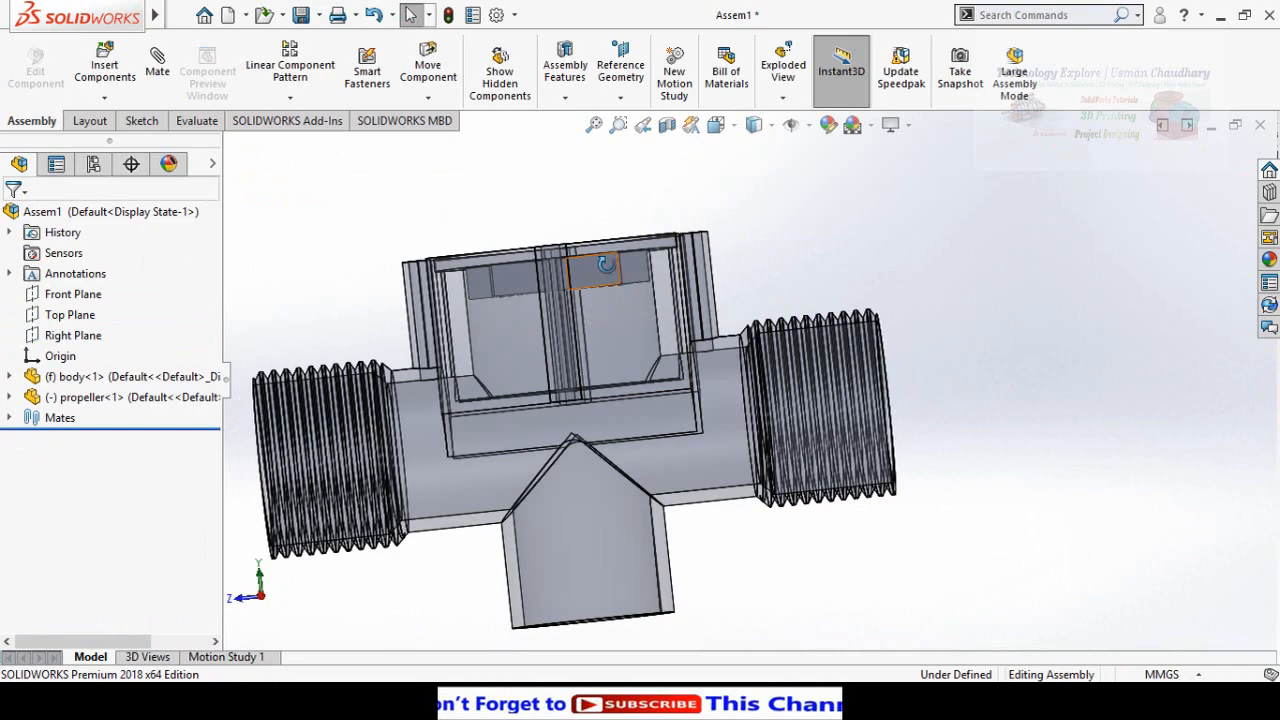
Open the propeller for editing in context, saving the assembly as Assembly
mouse_move(598, 278)
middle_down()
mouse_move(594, 332)
mouse_move(590, 320)
middle_up()
scroll(565, 291, down, 3)
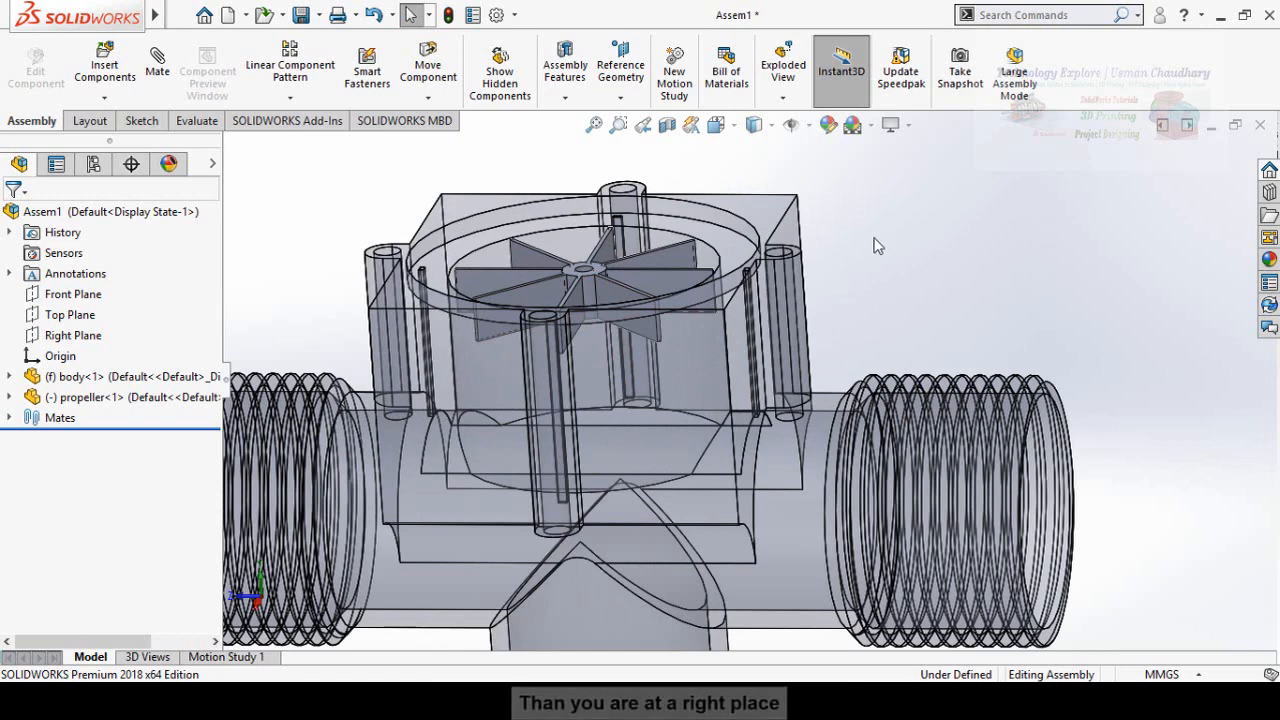
click(588, 293)
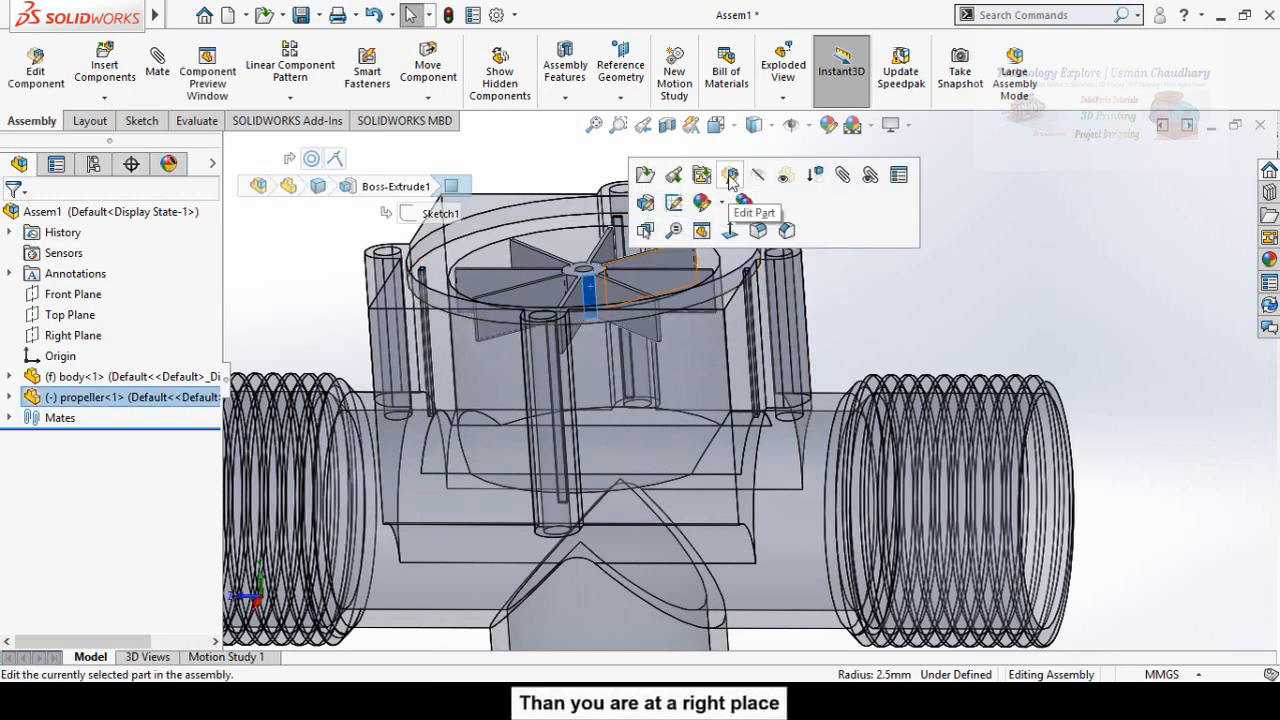
click(730, 178)
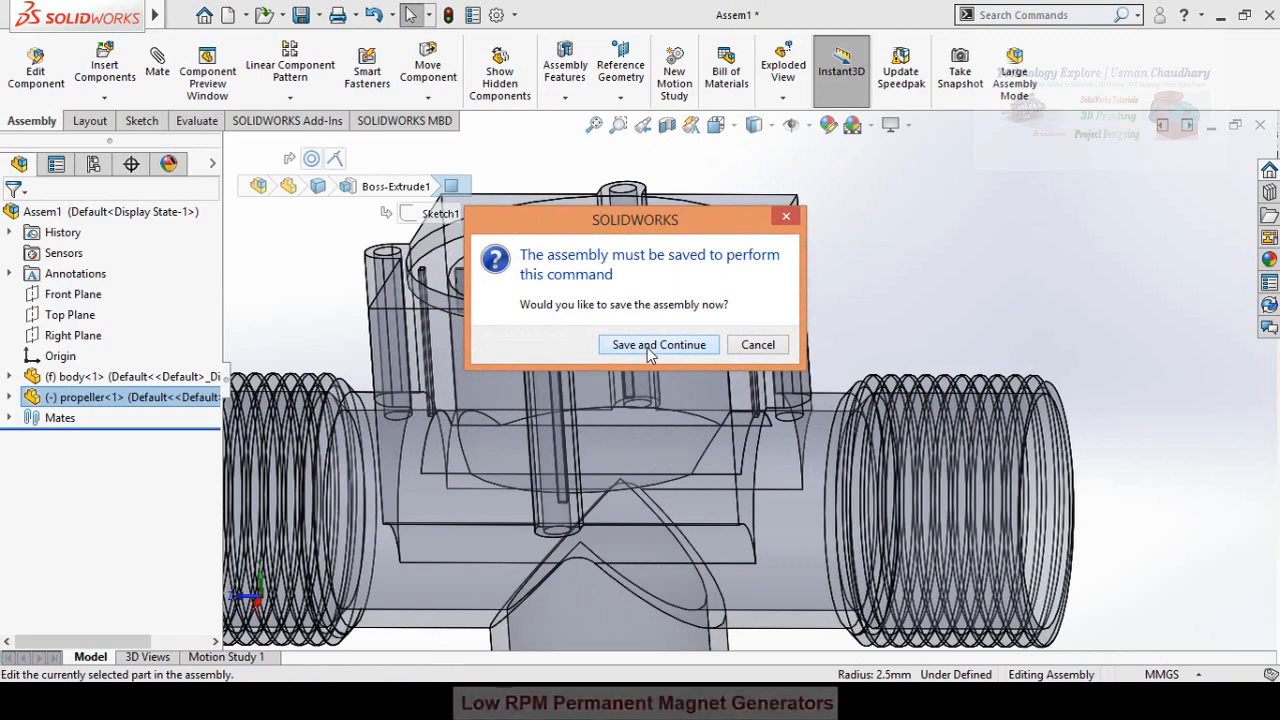
click(648, 348)
key(Escape)
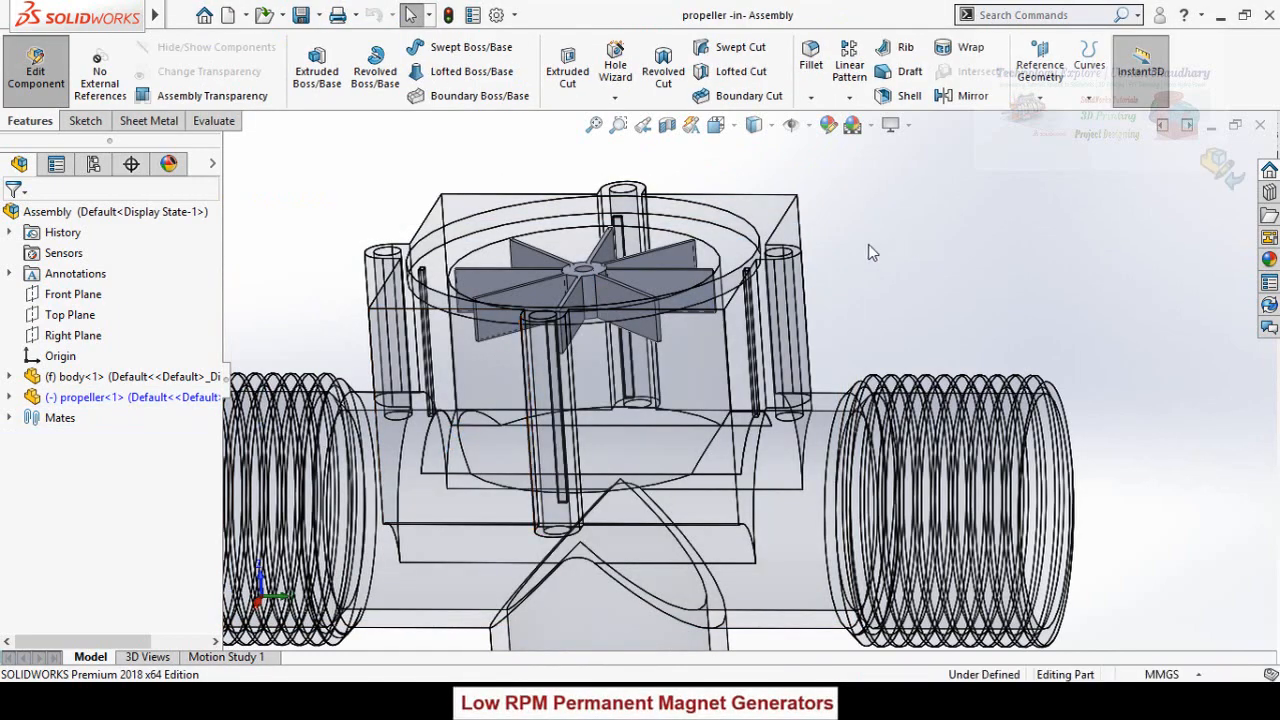
scroll(645, 268, down, 3)
scroll(557, 335, down, 2)
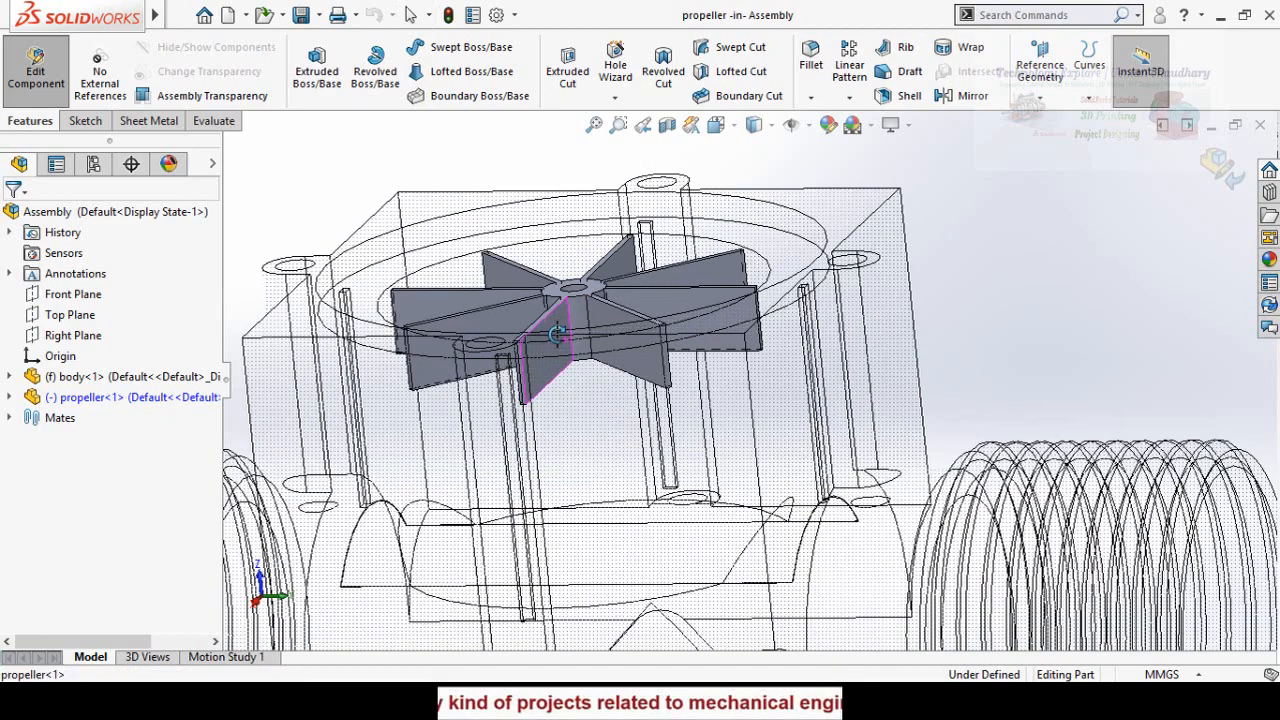
Set the propeller hub's extrusion depth to 15 mm, and return to the rebuilt assembly
mouse_move(557, 335)
middle_down()
mouse_move(584, 341)
mouse_move(577, 350)
middle_up()
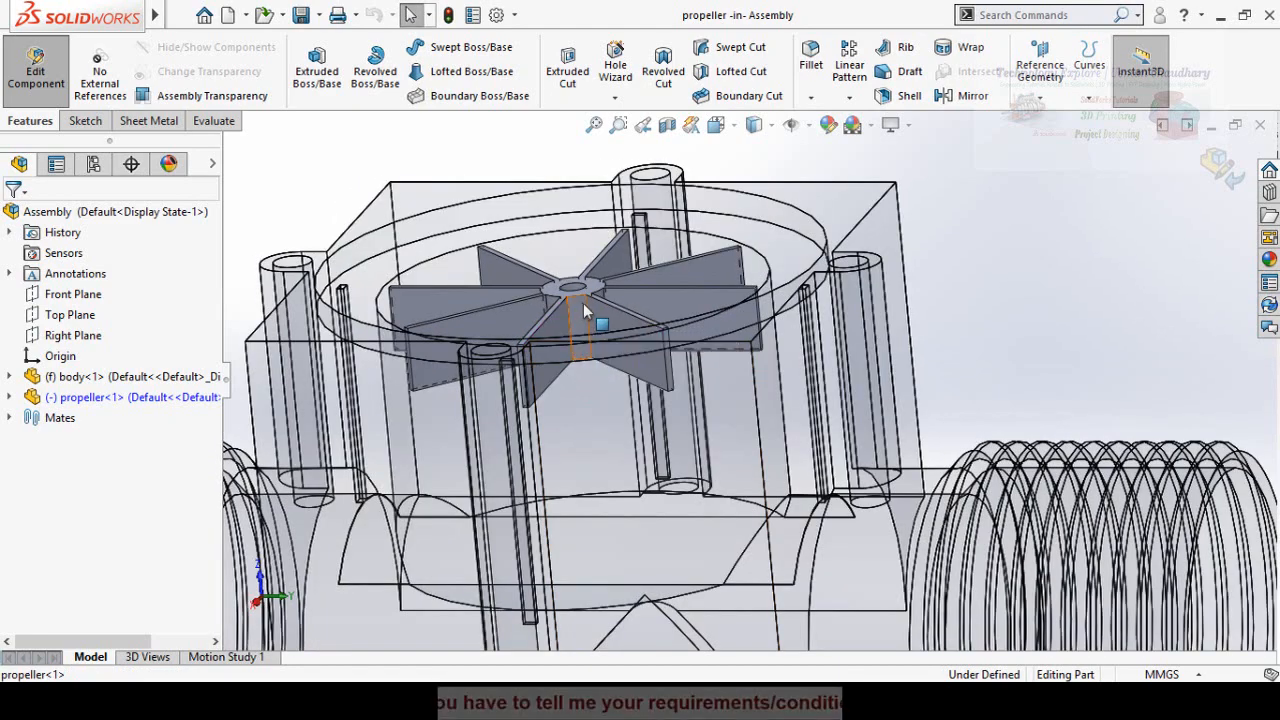
click(584, 307)
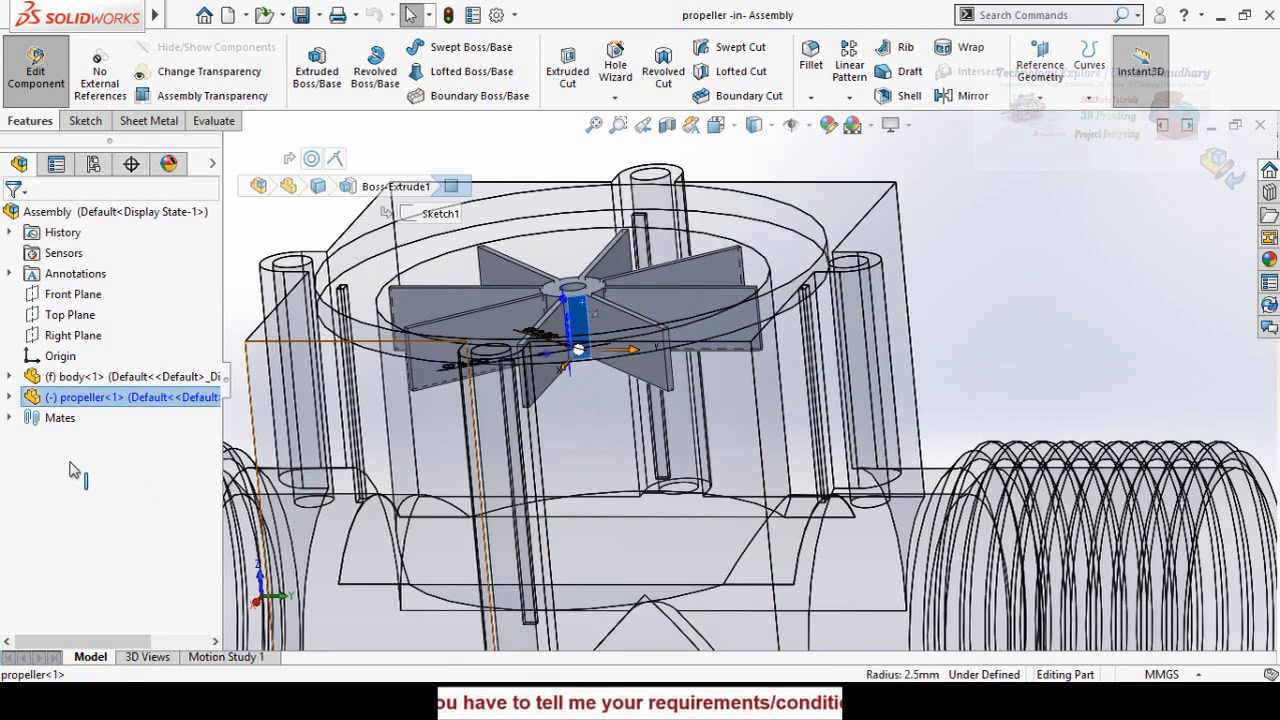
click(9, 398)
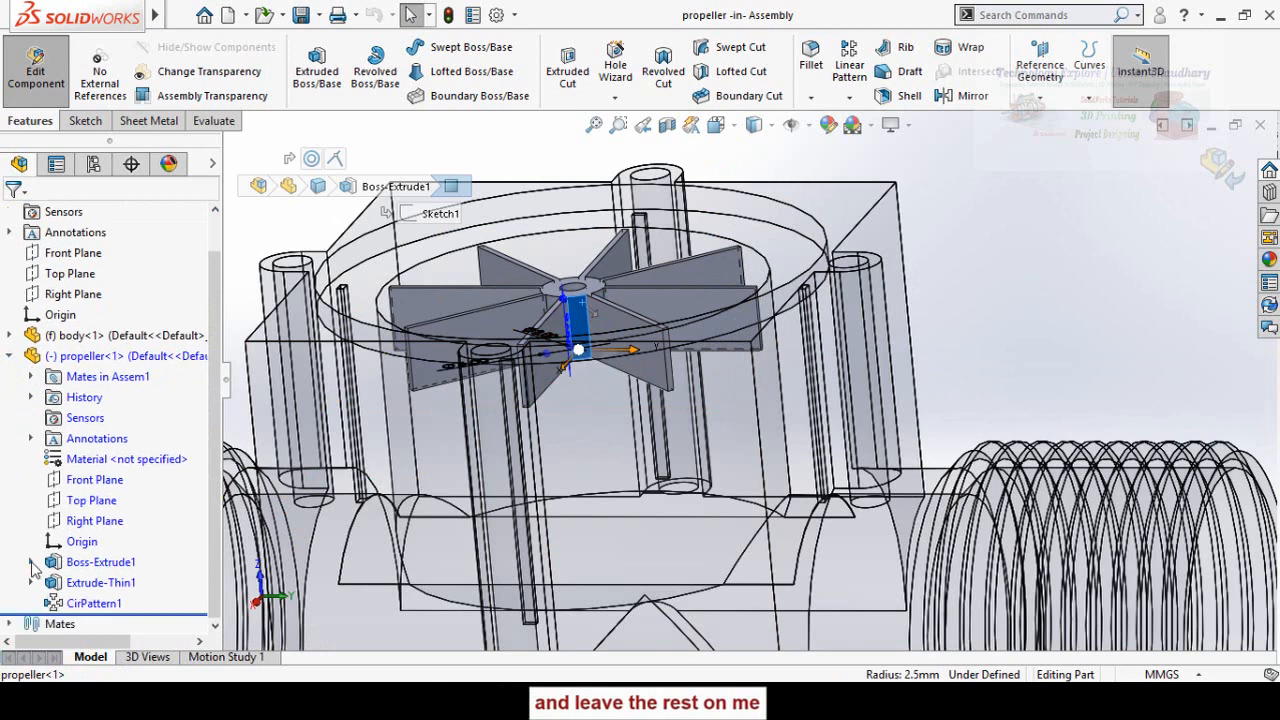
click(86, 565)
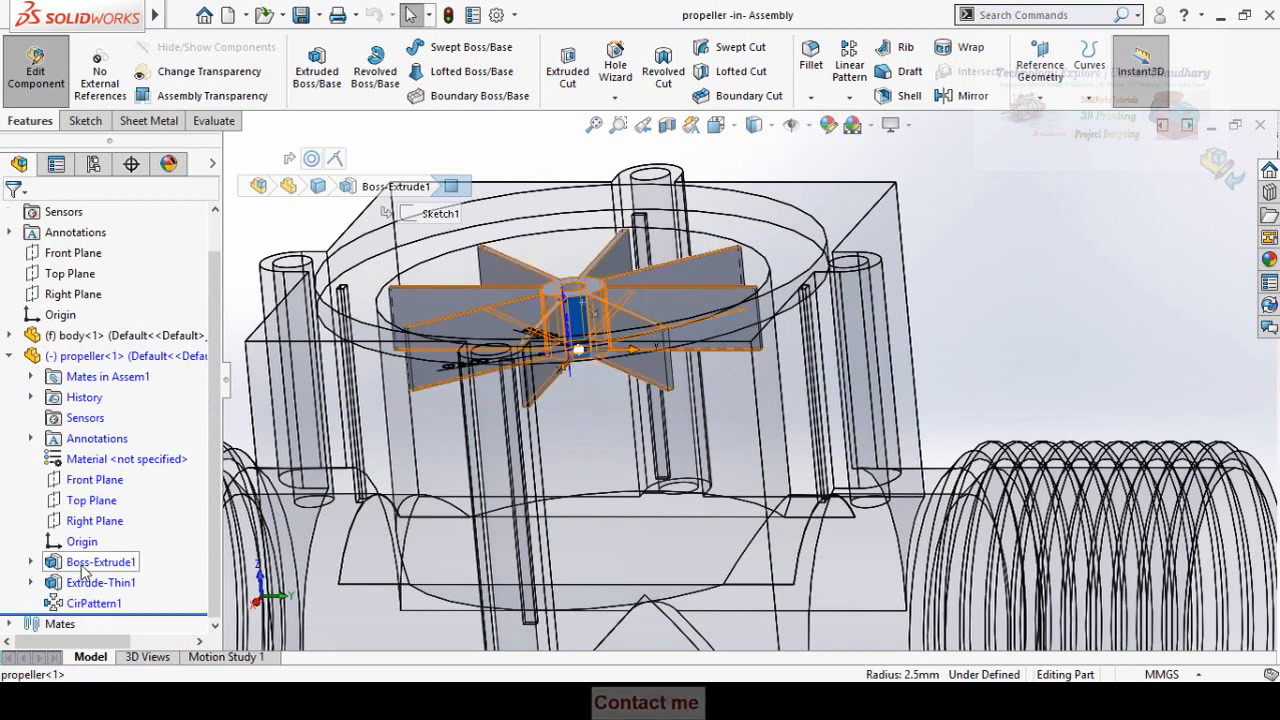
click(98, 510)
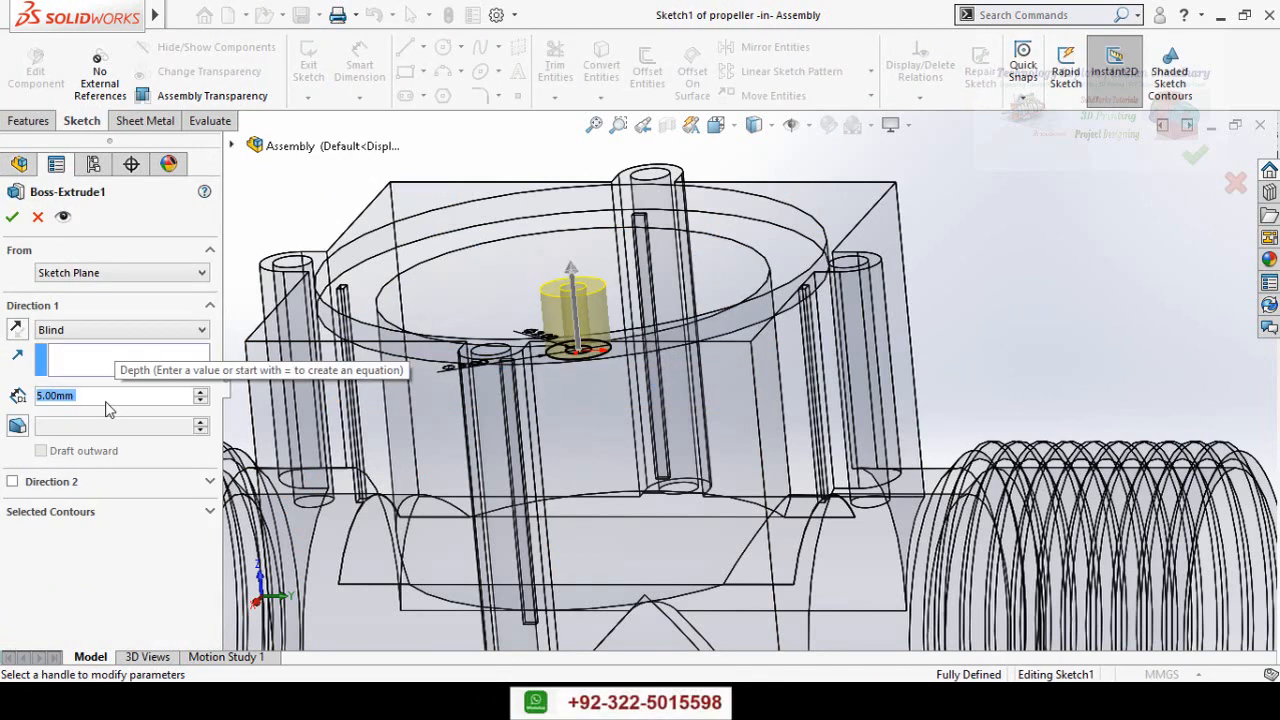
text(15)
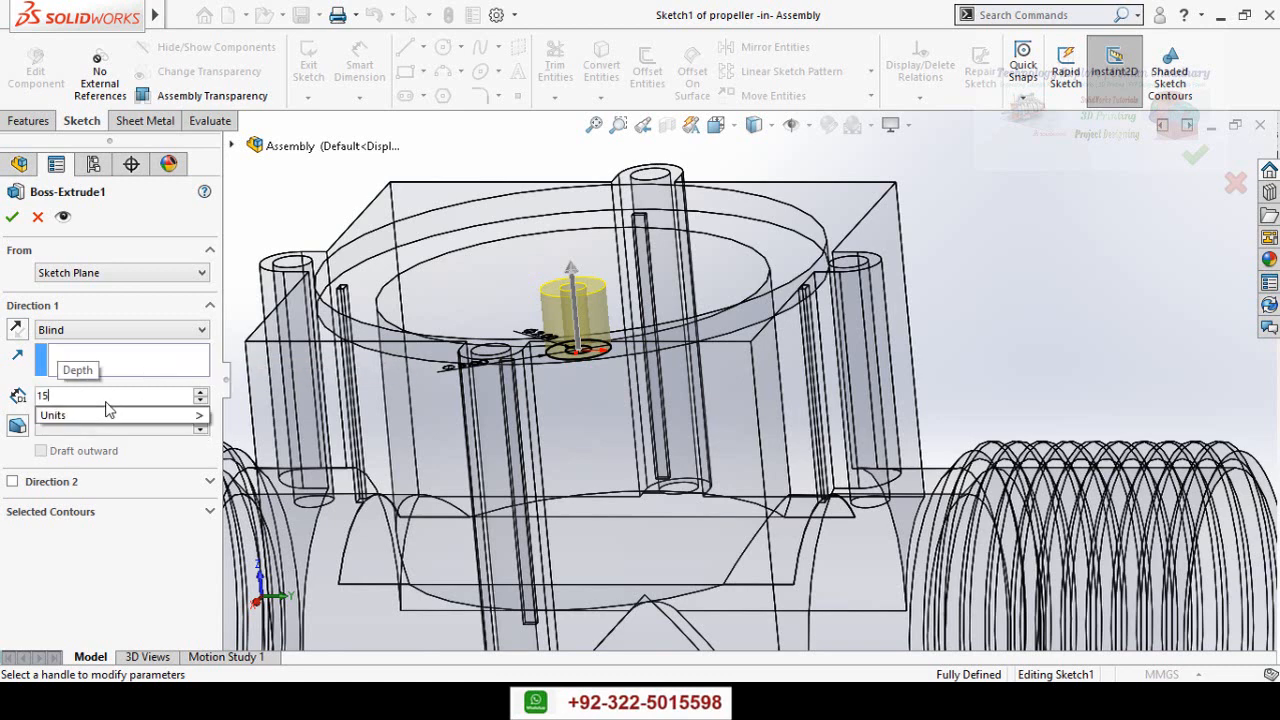
key(Return)
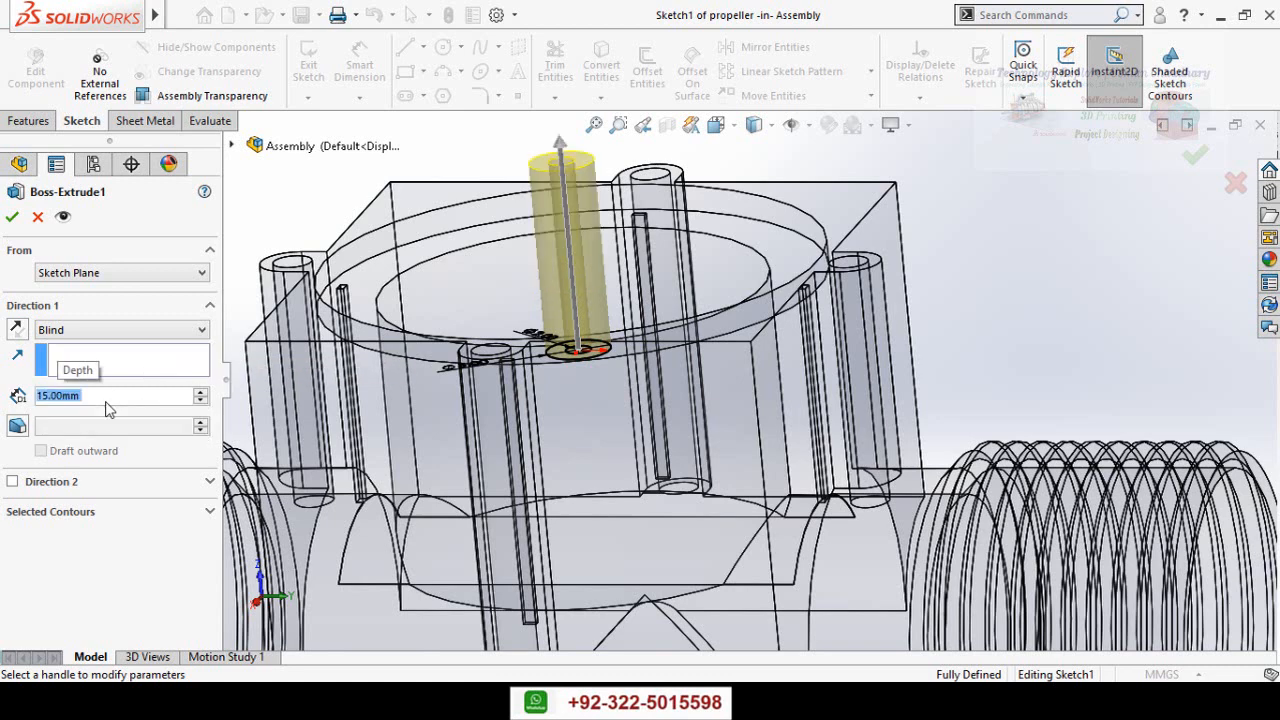
click(12, 218)
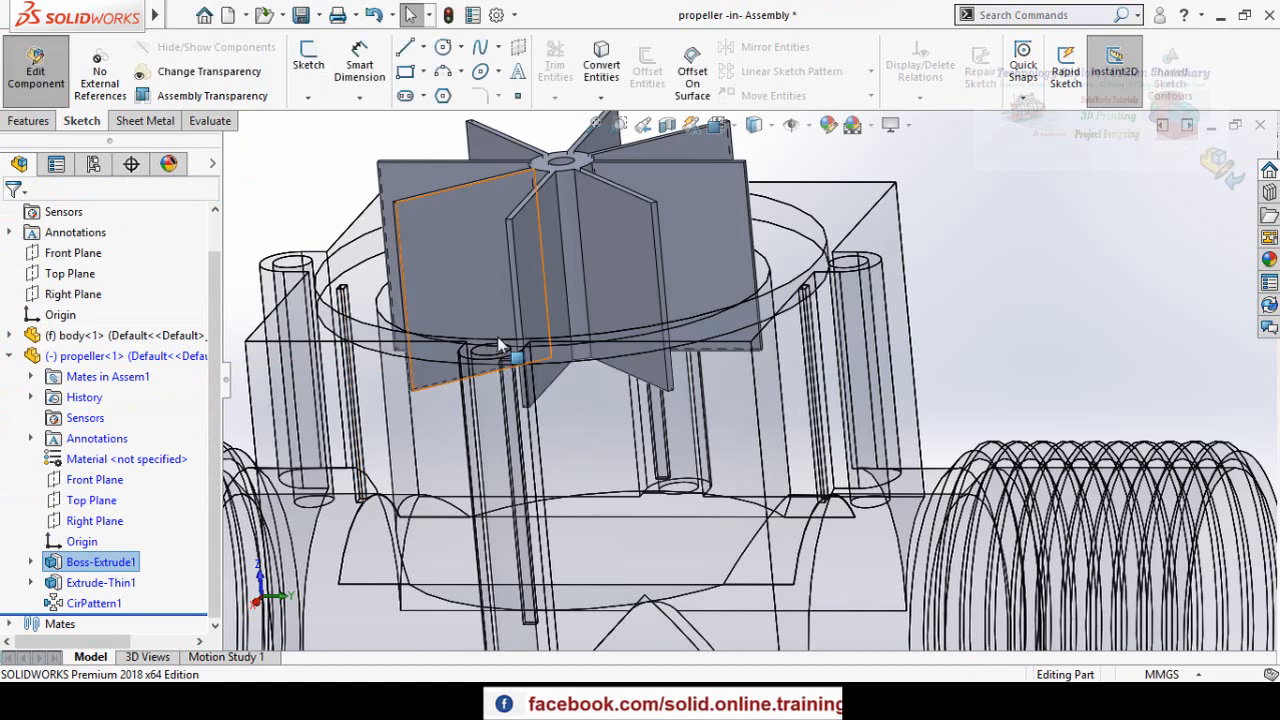
click(1218, 168)
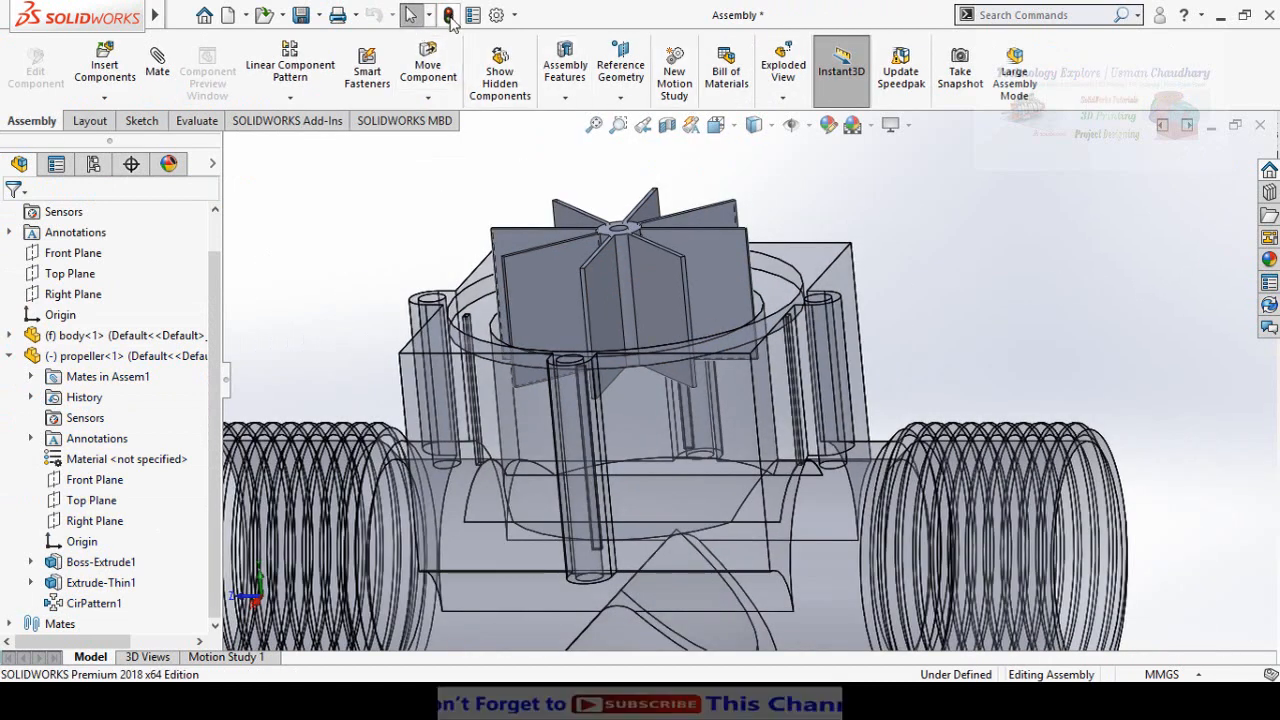
click(448, 16)
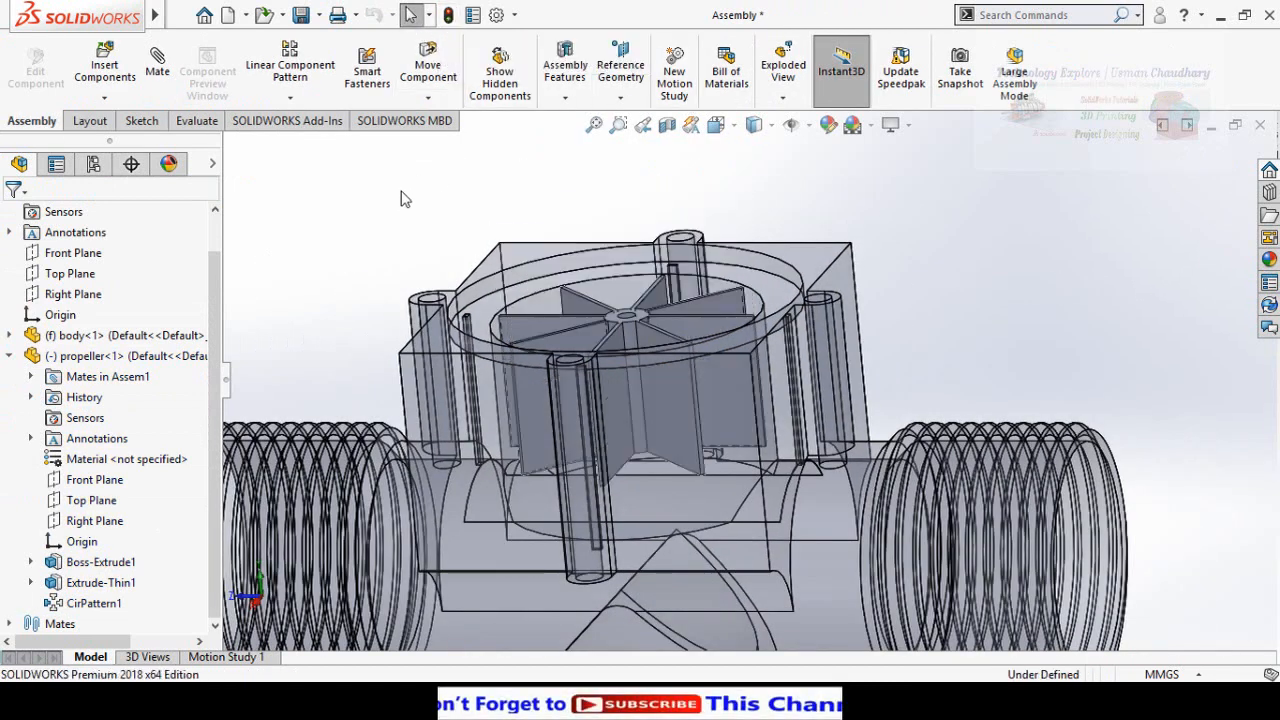
Turn off the transparency of the body component so it is opaque again
key(f)
middle_drag(385, 225, 394, 269)
click(583, 262)
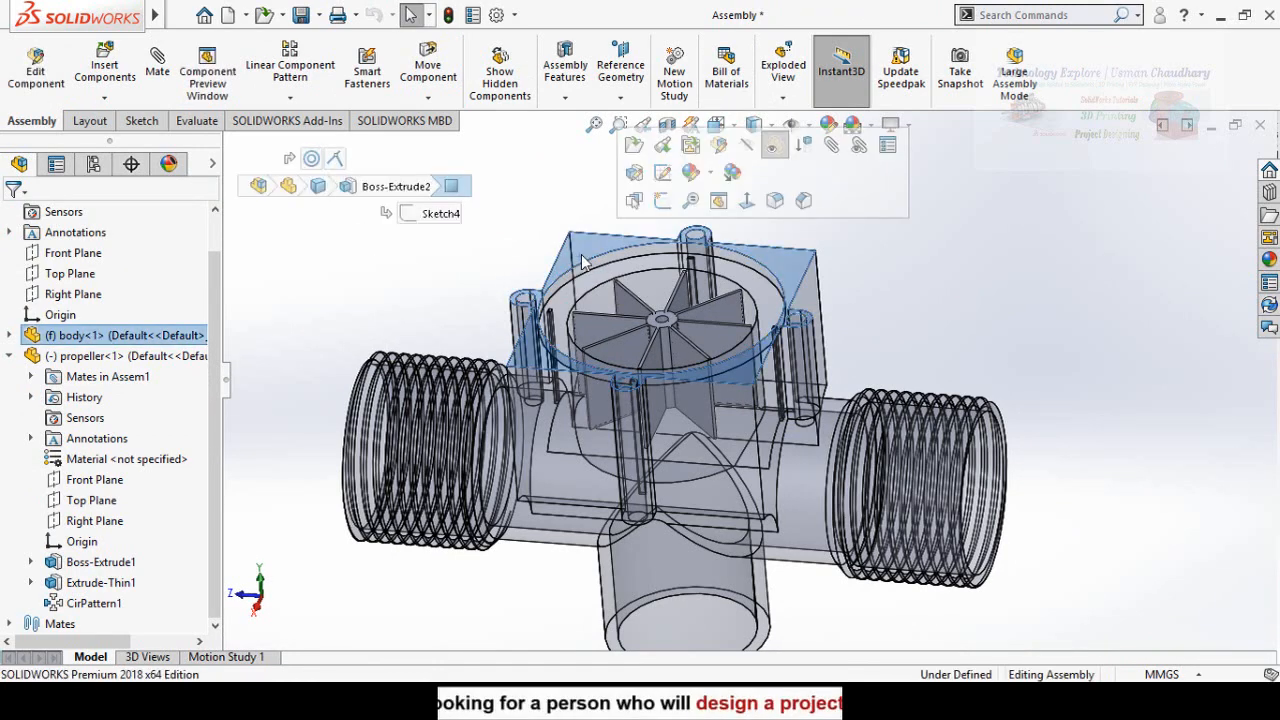
click(779, 155)
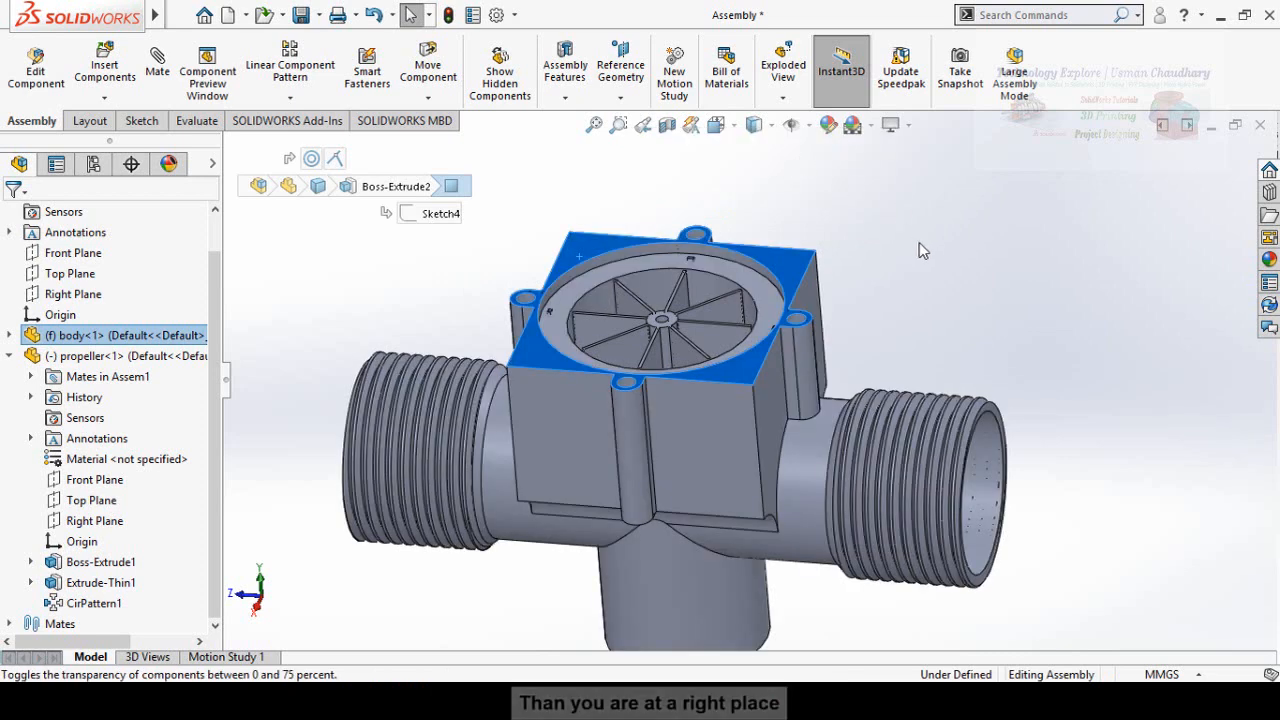
click(919, 242)
scroll(937, 243, up, 3)
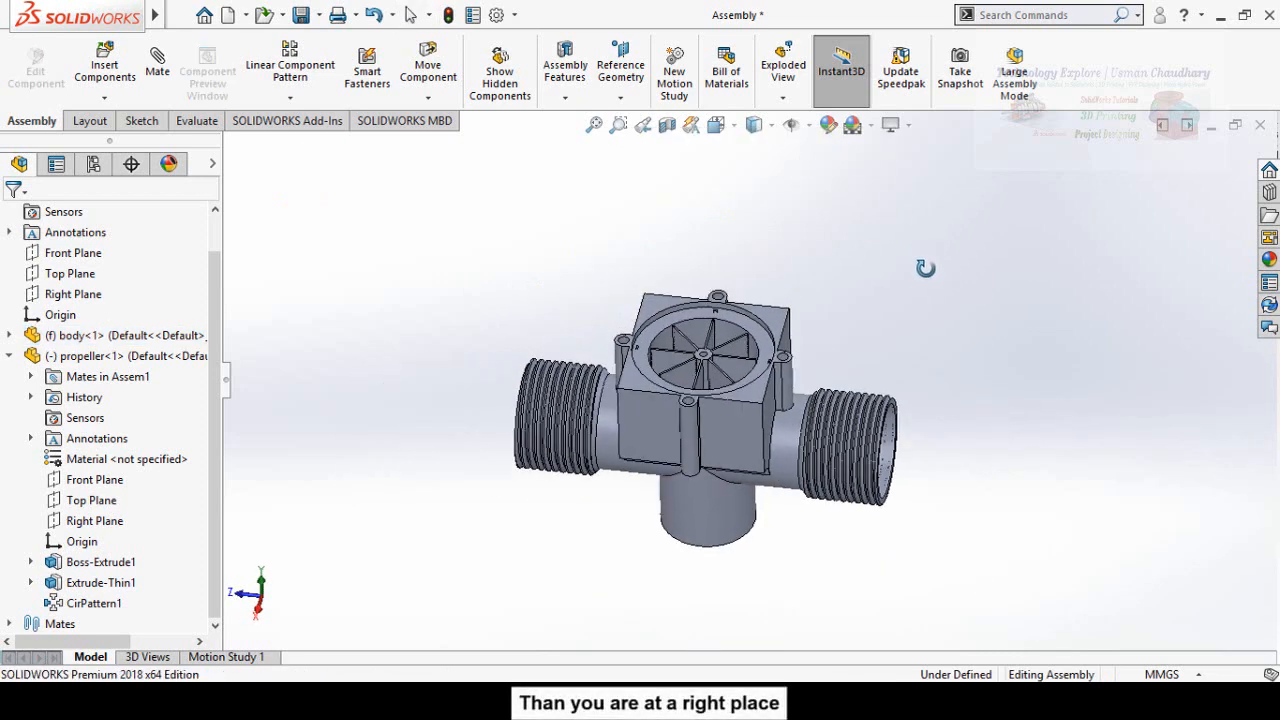
scroll(905, 310, down, 3)
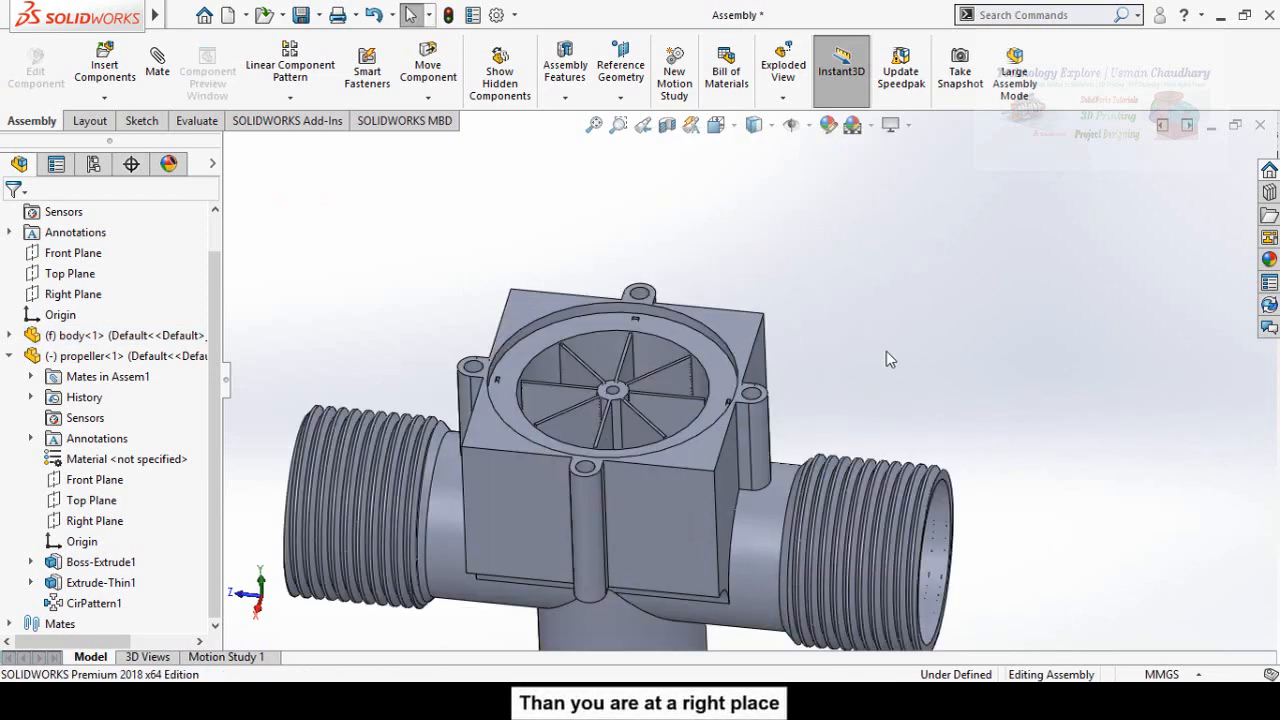
Apply a dark grey colour to the whole body part
click(742, 334)
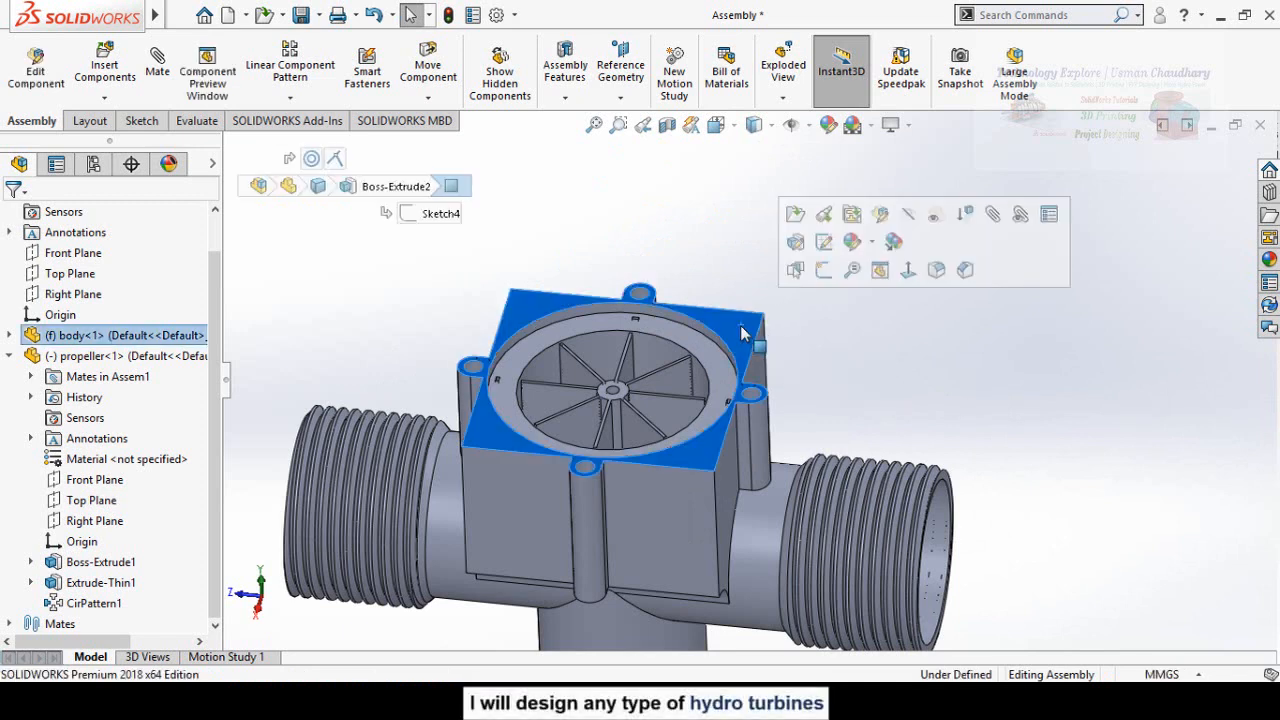
click(872, 246)
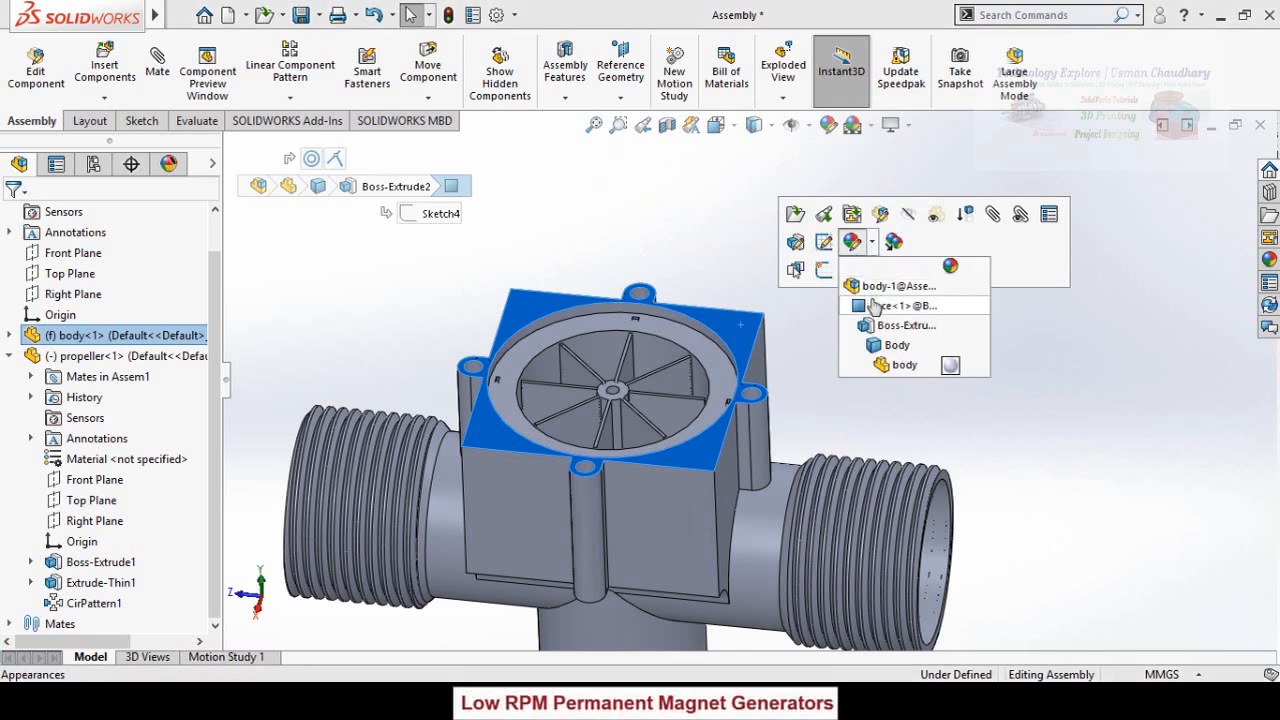
click(897, 366)
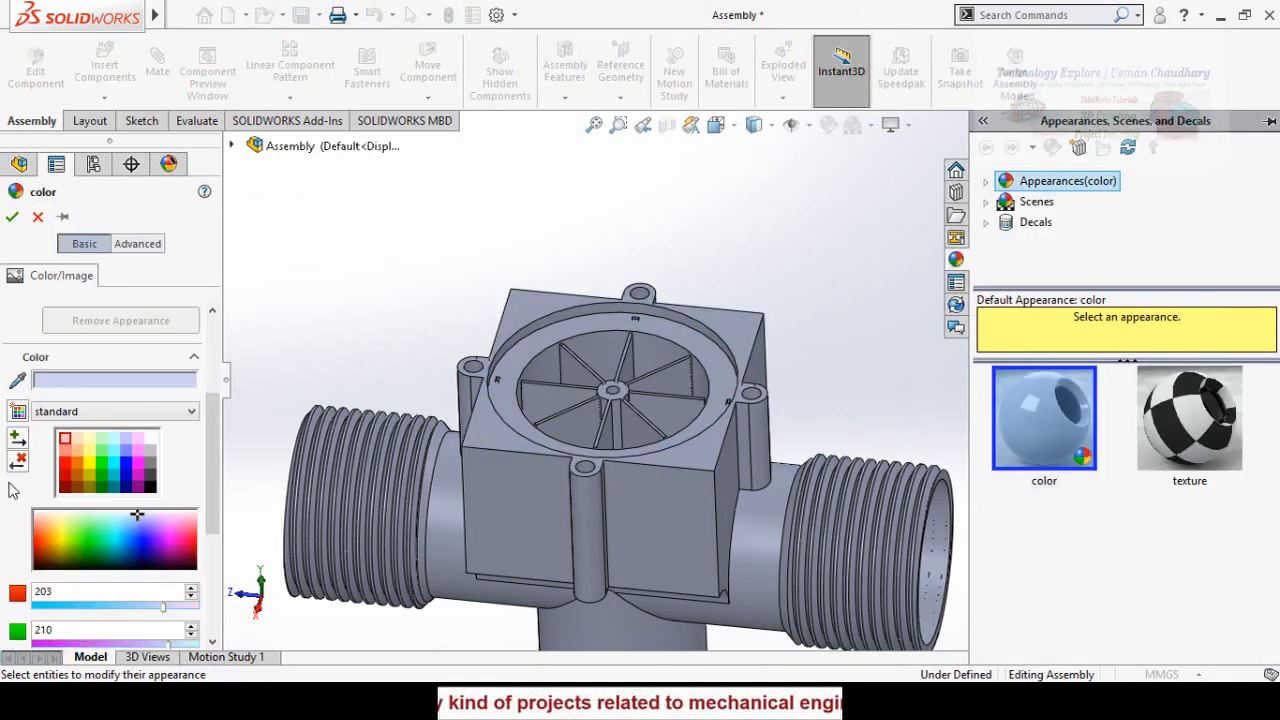
click(152, 486)
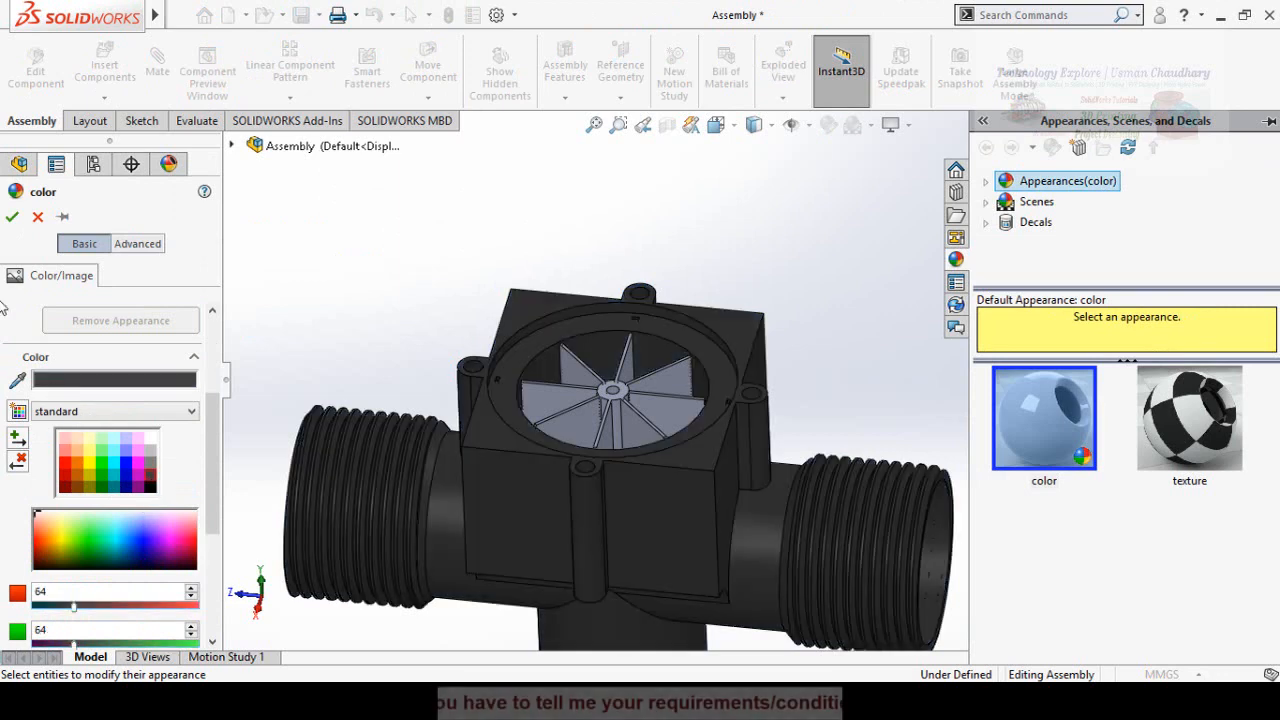
click(12, 216)
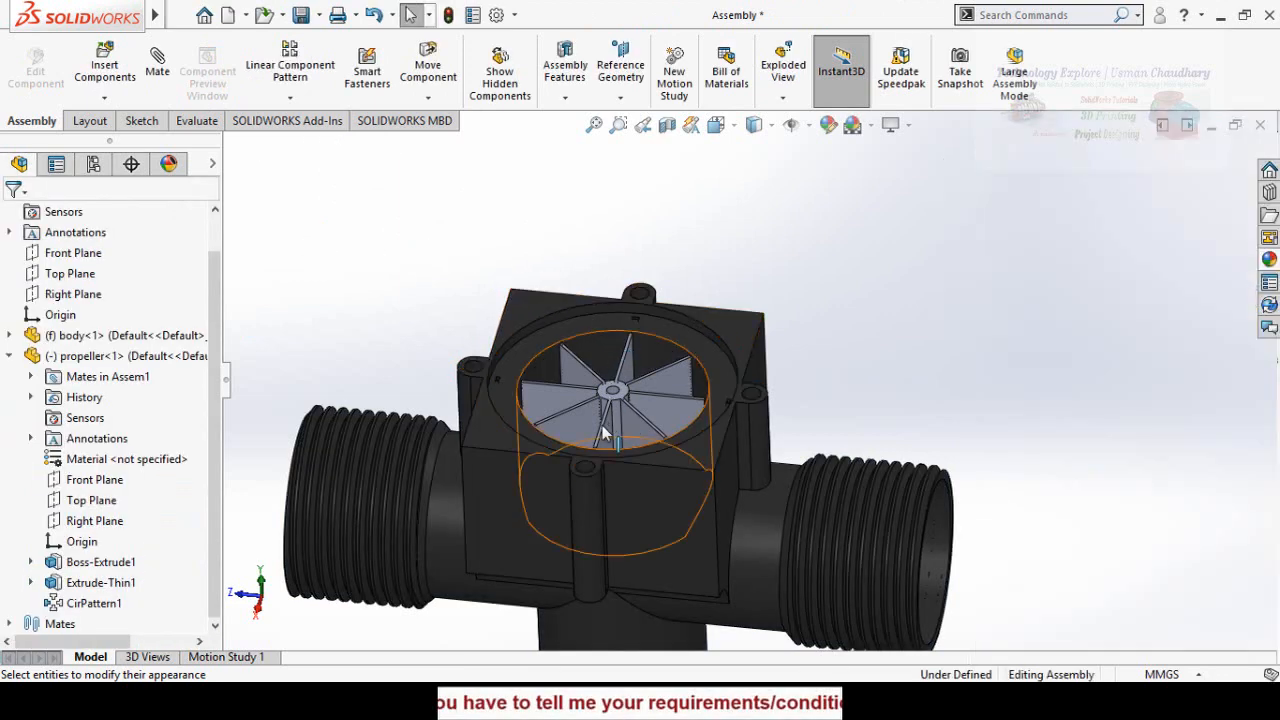
Apply a white colour to the whole propeller part
click(578, 424)
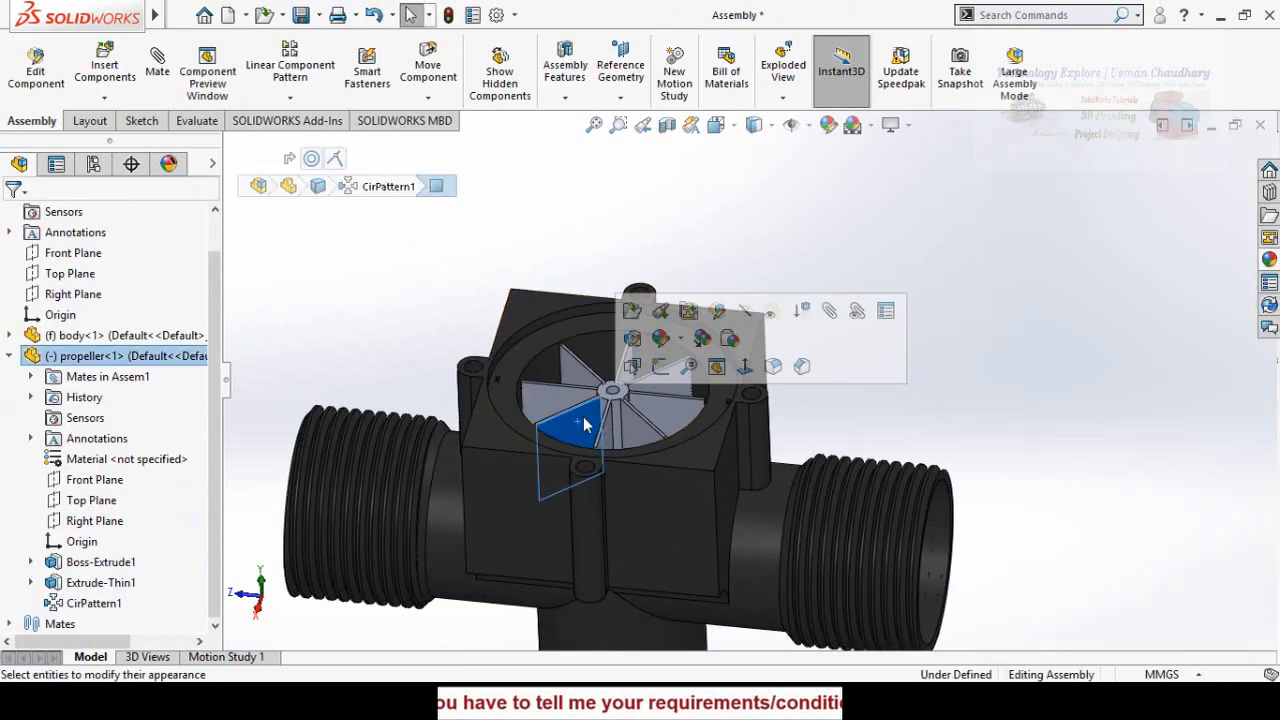
click(681, 340)
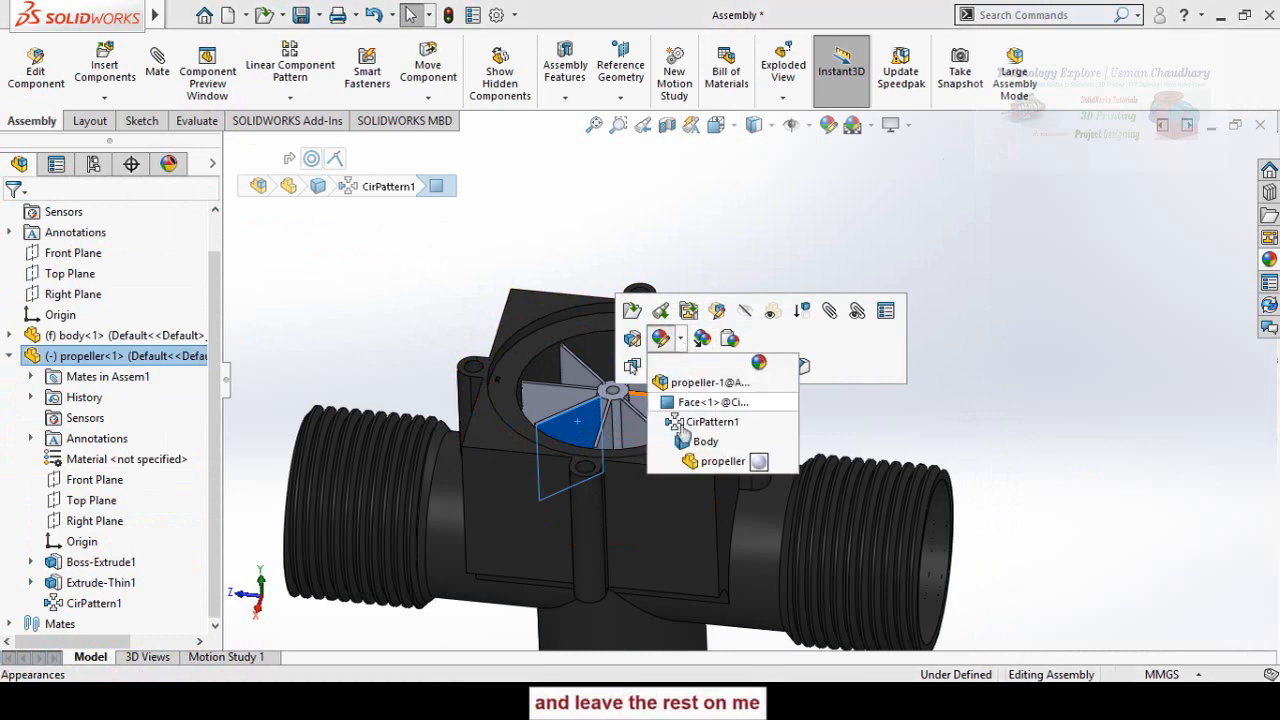
click(705, 465)
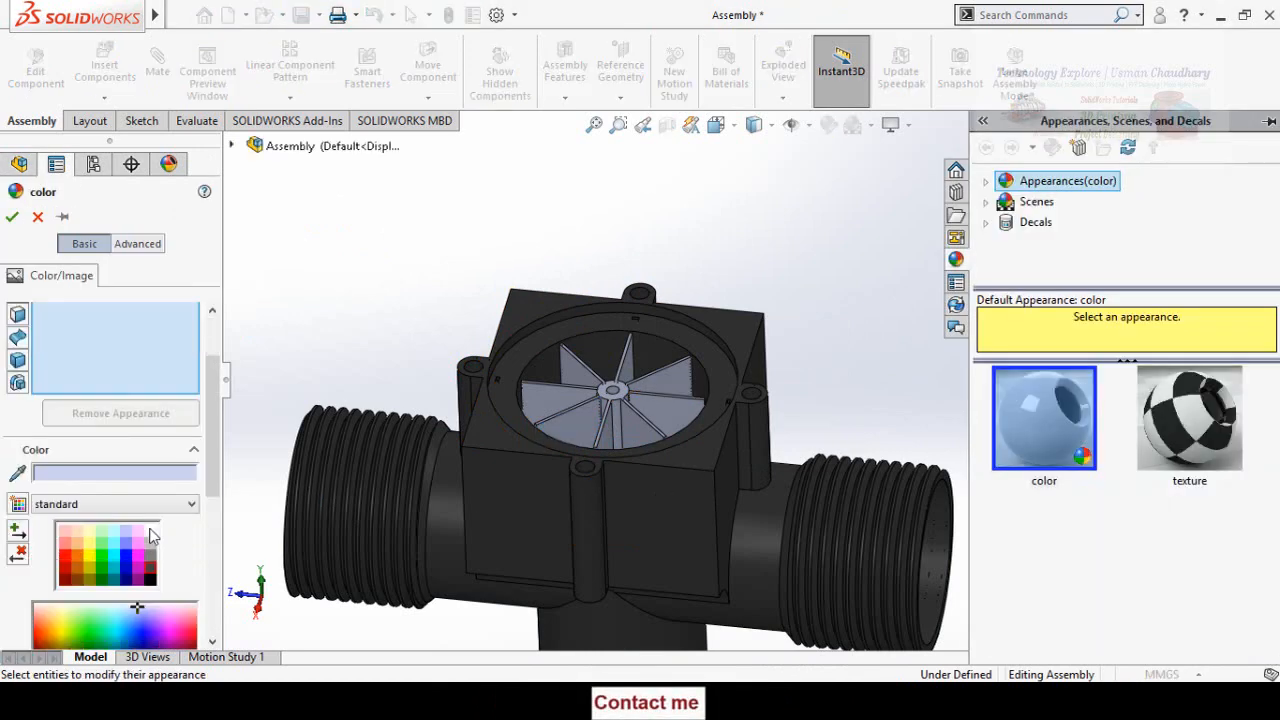
click(150, 533)
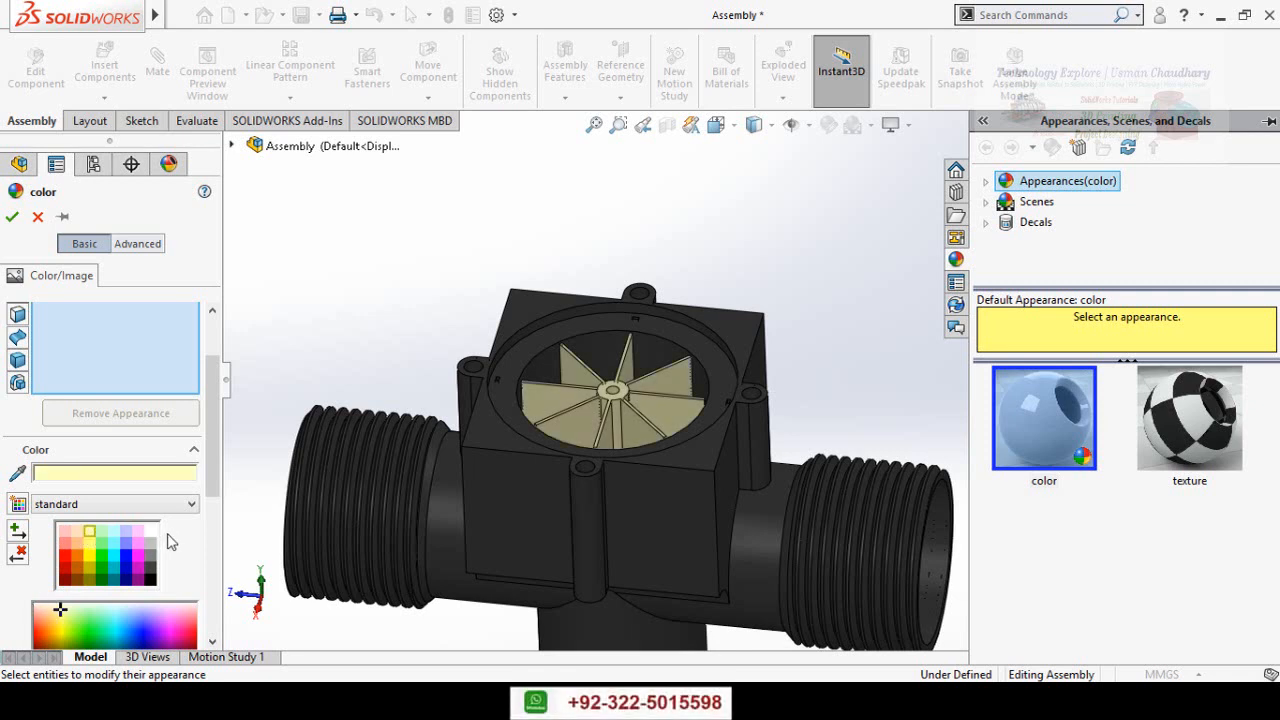
click(12, 216)
Turn the propeller back and forth inside the body to check its rotation
scroll(374, 252, up, 2)
middle_drag(502, 309, 508, 338)
scroll(567, 356, down, 2)
drag(627, 418, 720, 460)
drag(643, 445, 609, 434)
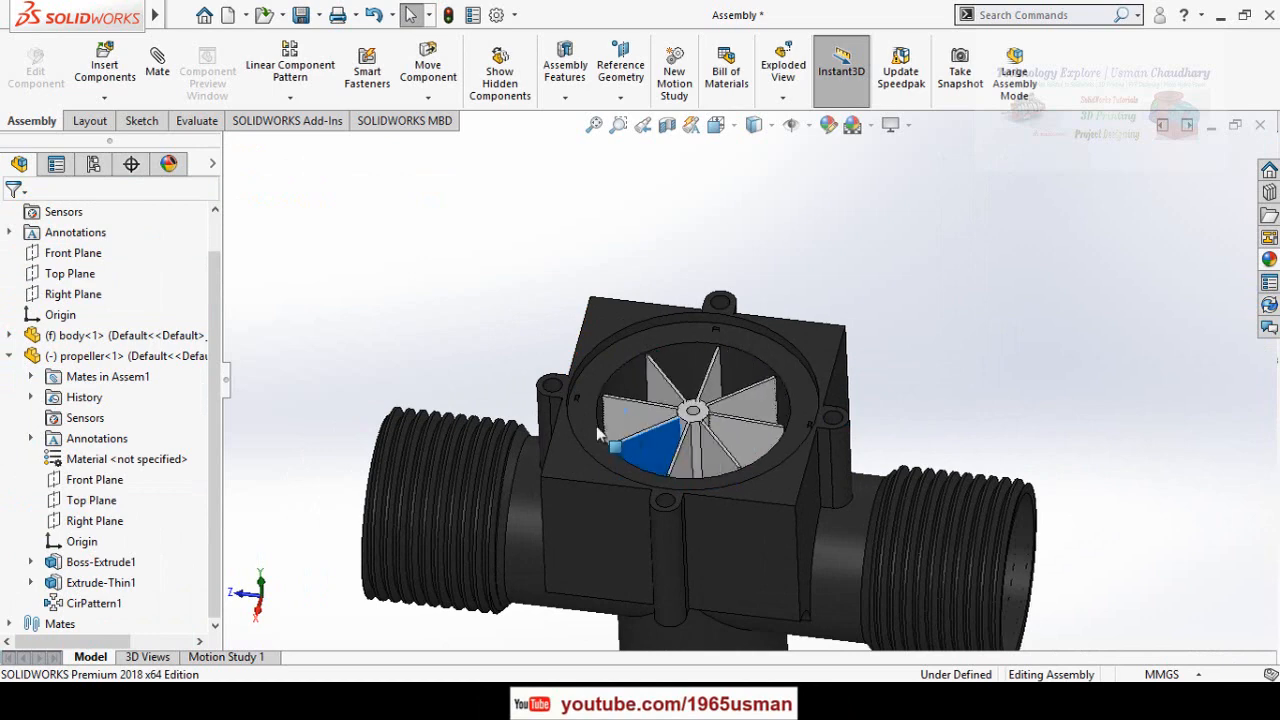